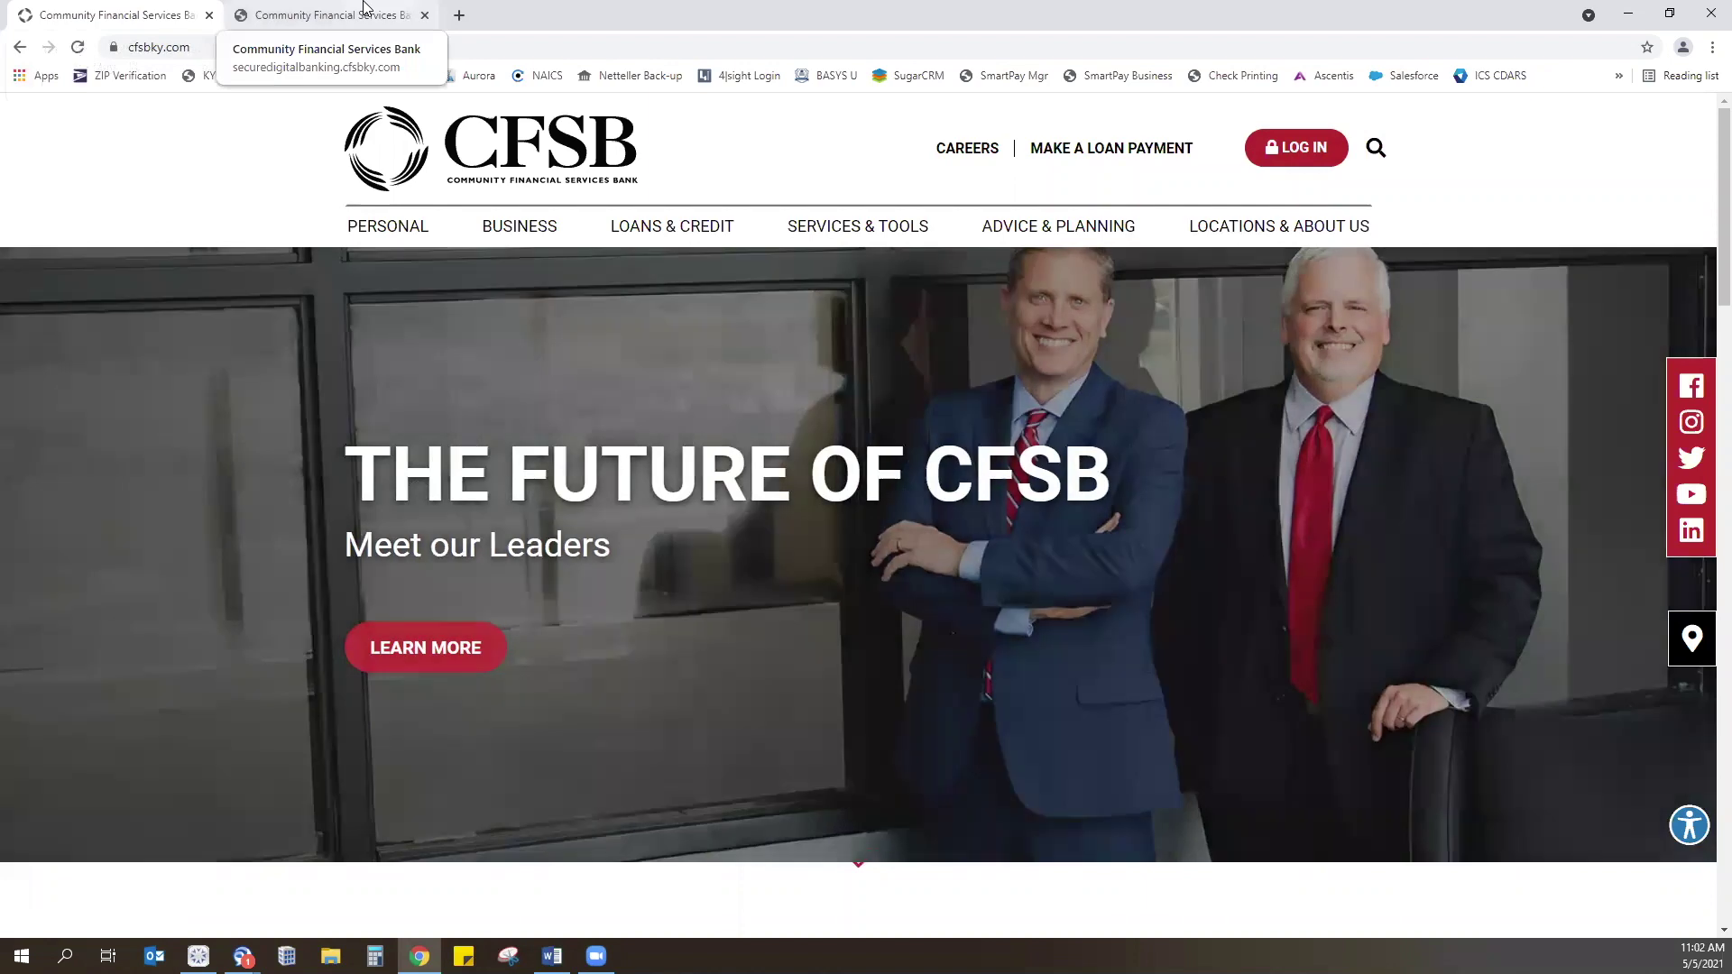
- Sign in to CFSB Online Banking with the user's login ID and password
left_click(365, 9)
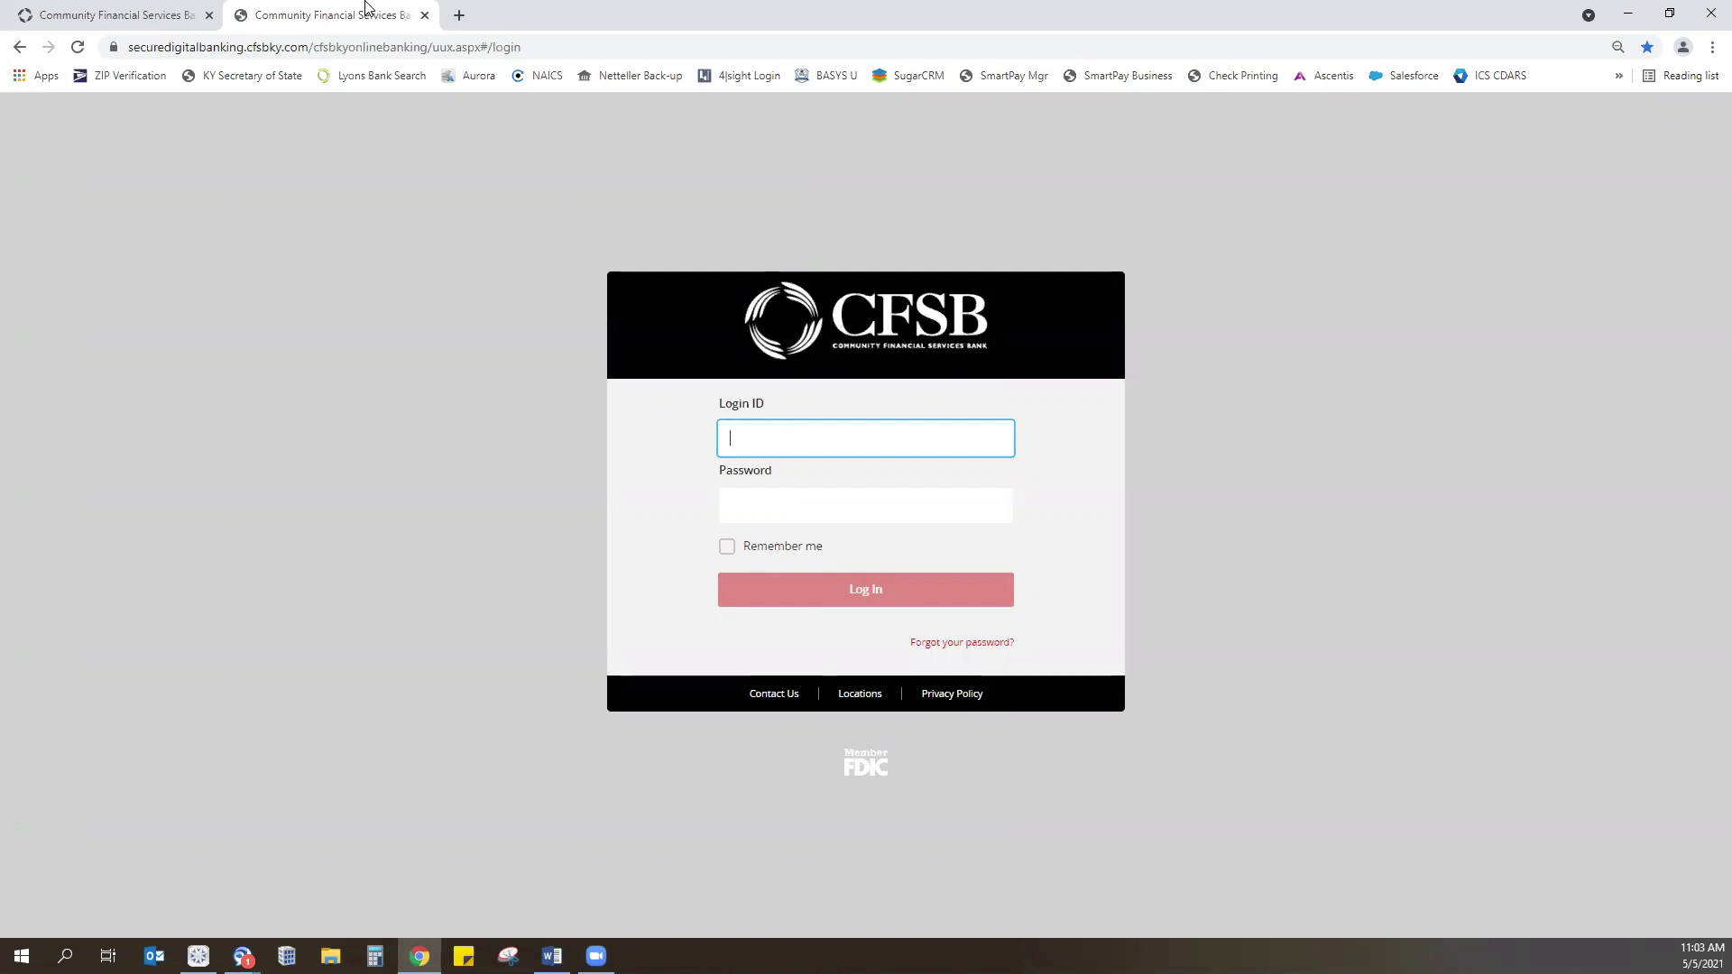
type("obertsdoetest")
key("Tab")
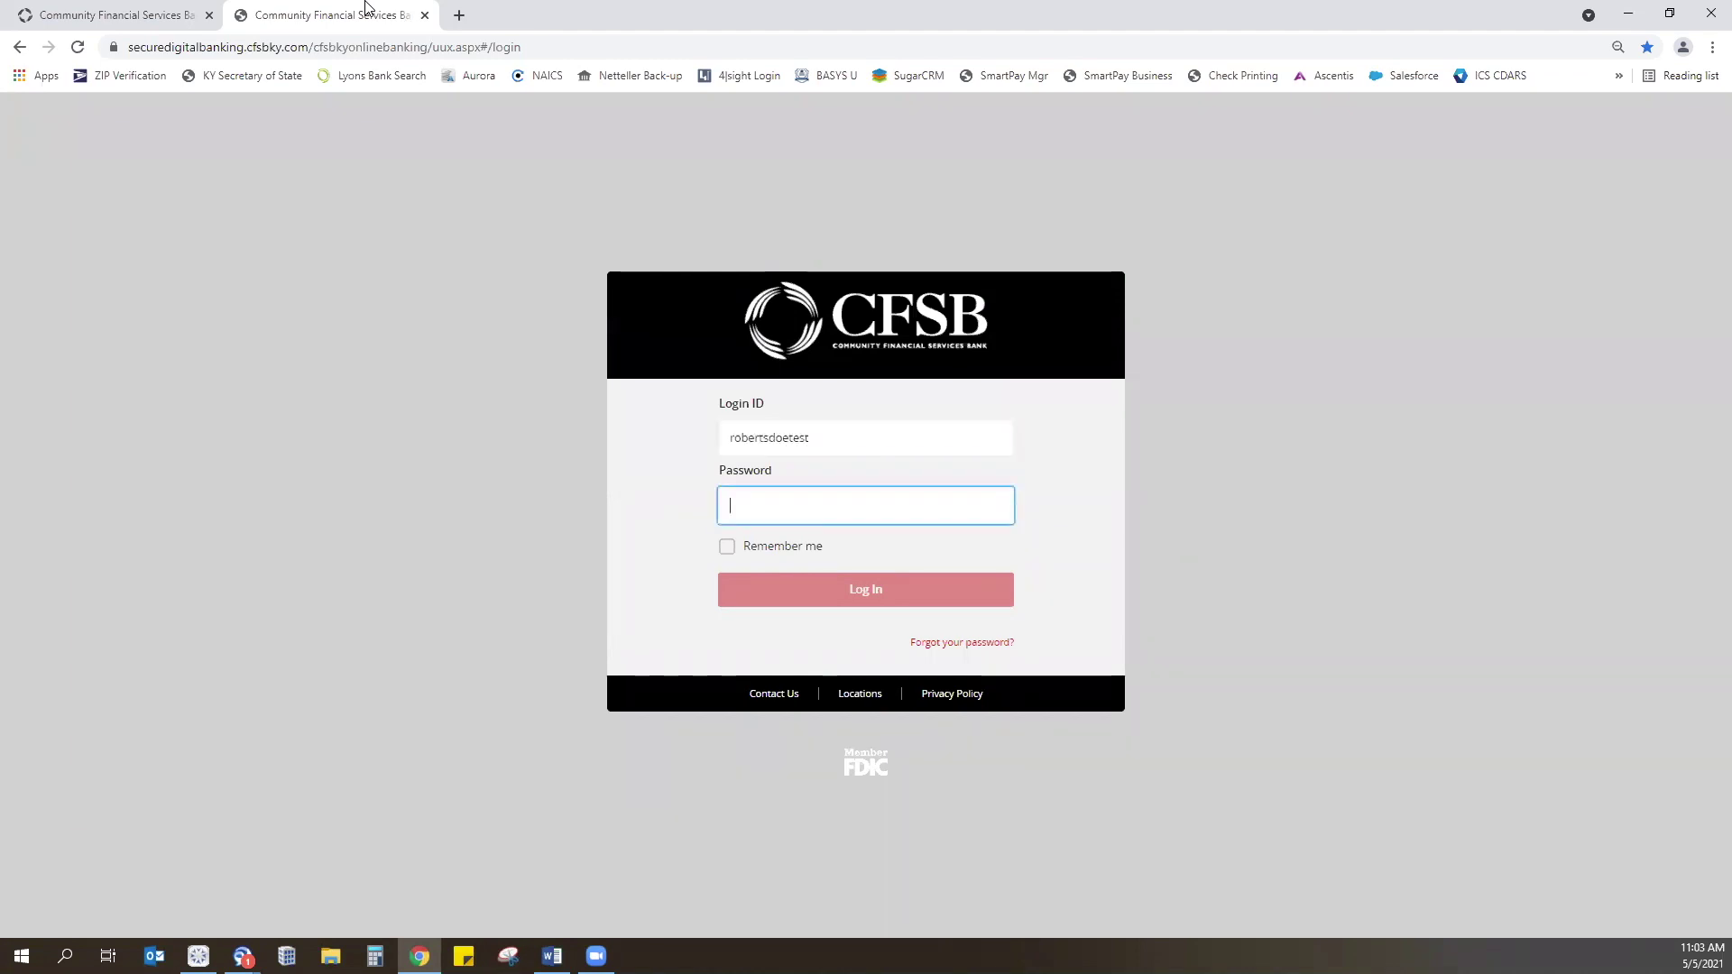
type("••••••••••")
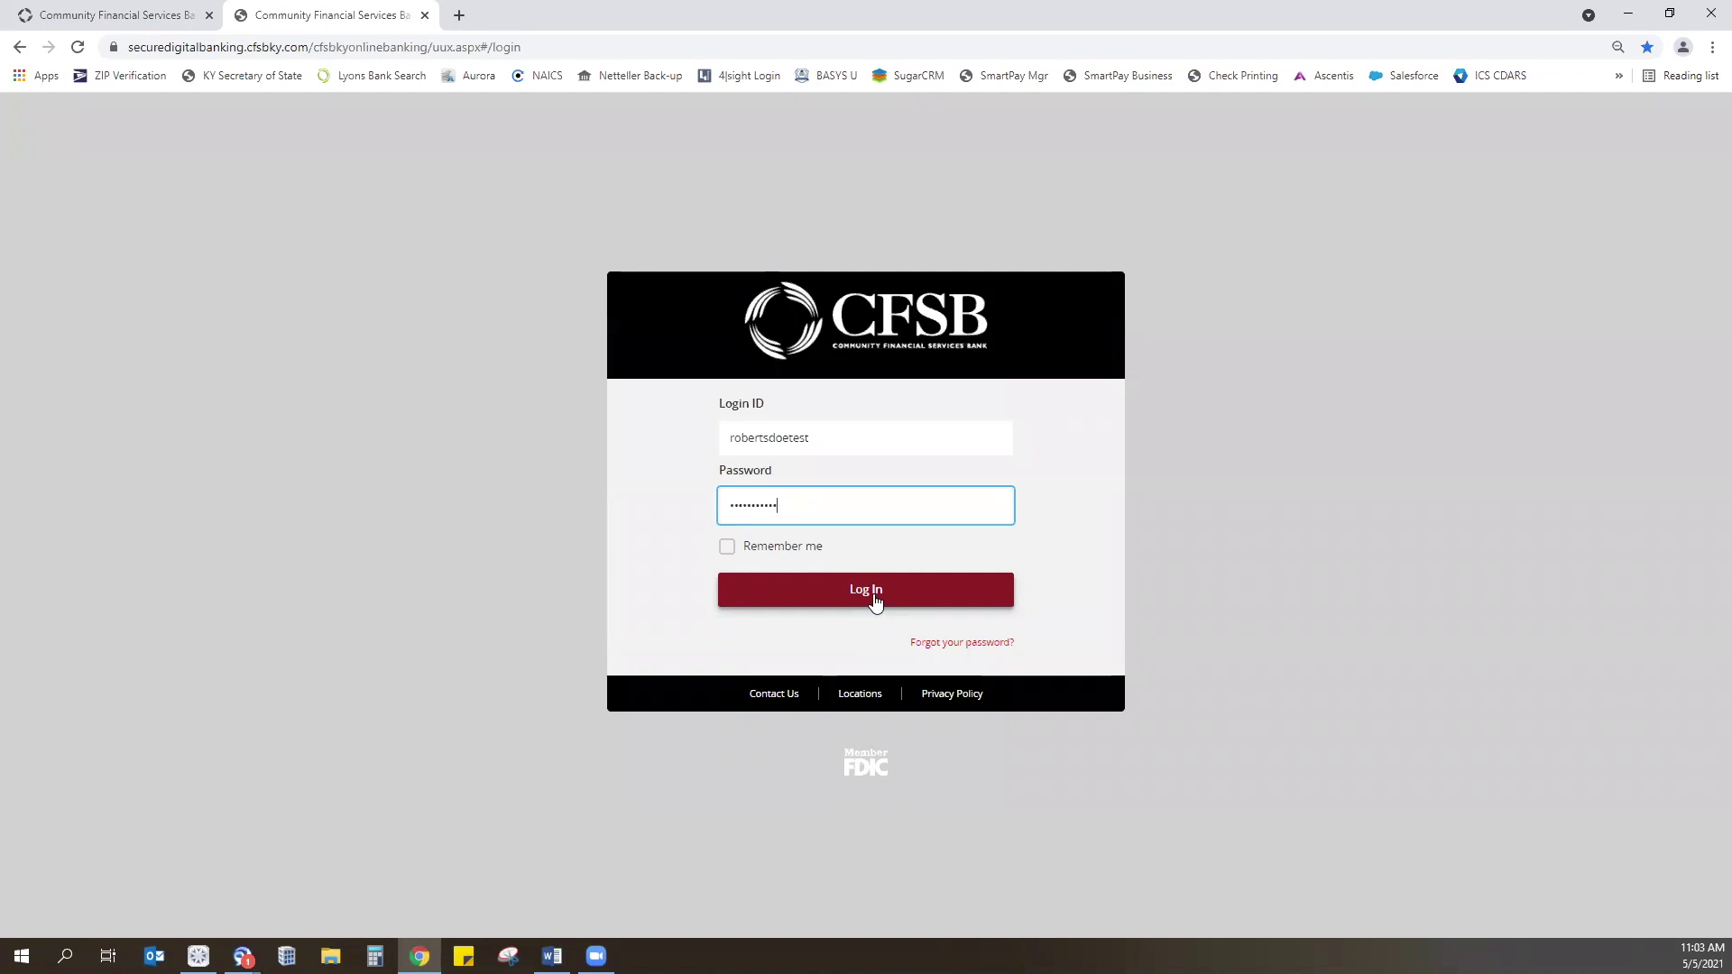
left_click(938, 599)
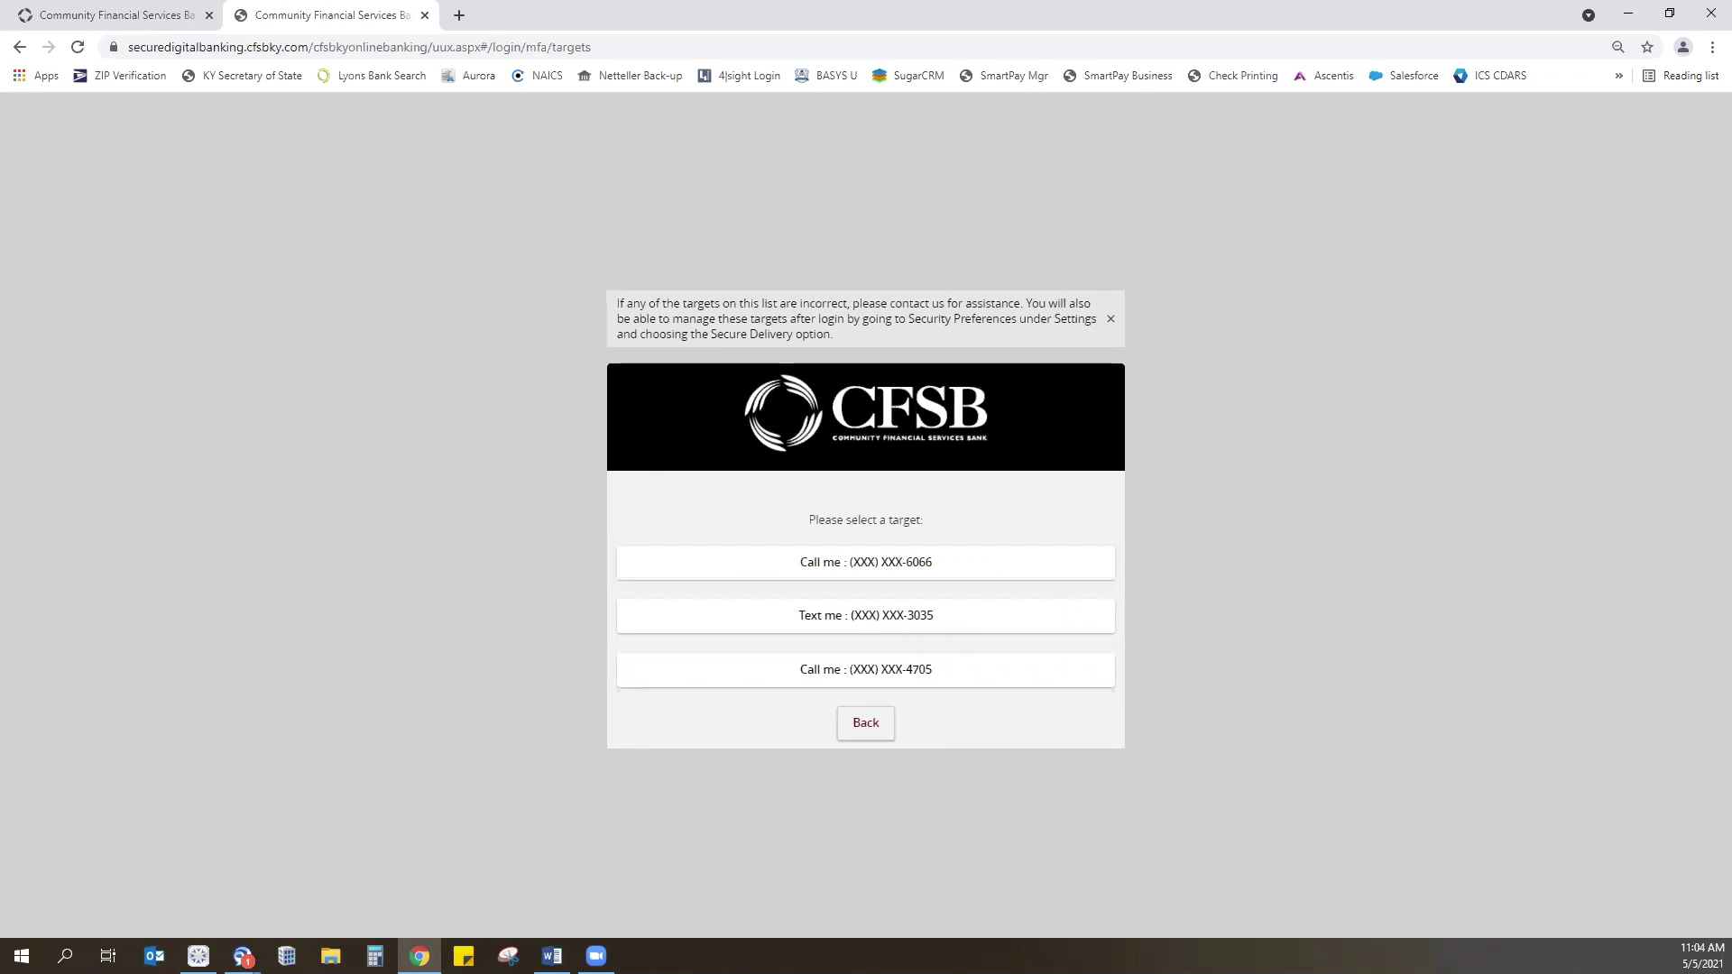
- Request the secure access code by text message and enter the received code
key("alt+Tab")
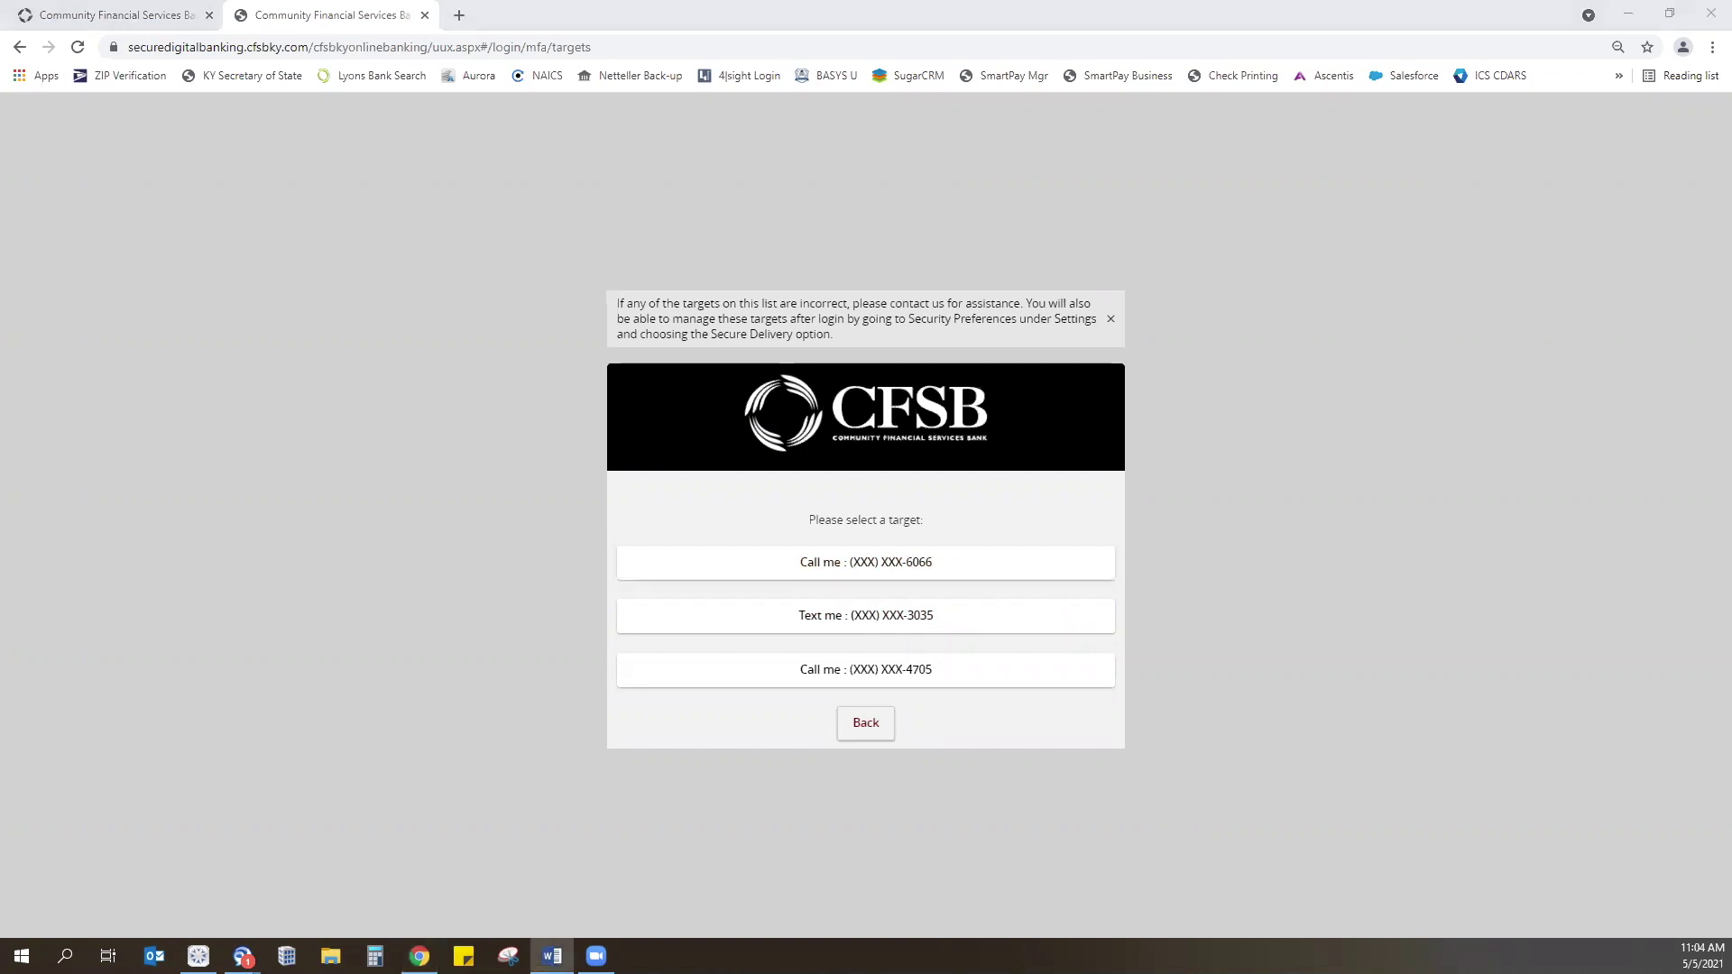
left_click(931, 615)
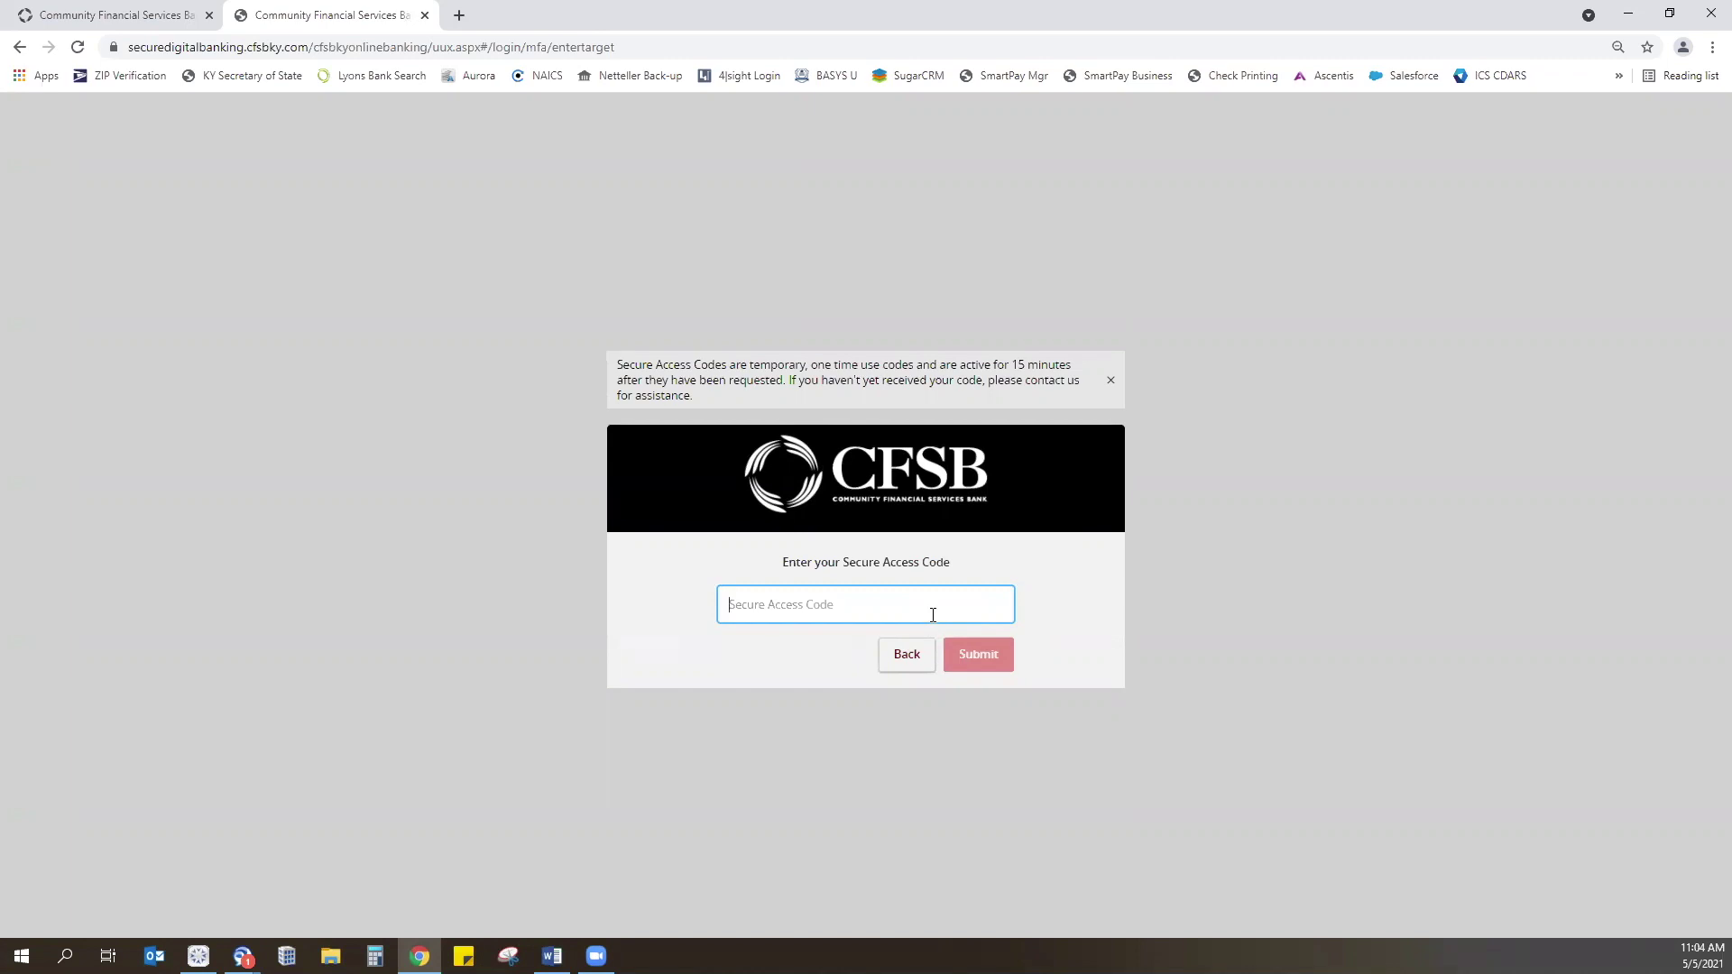
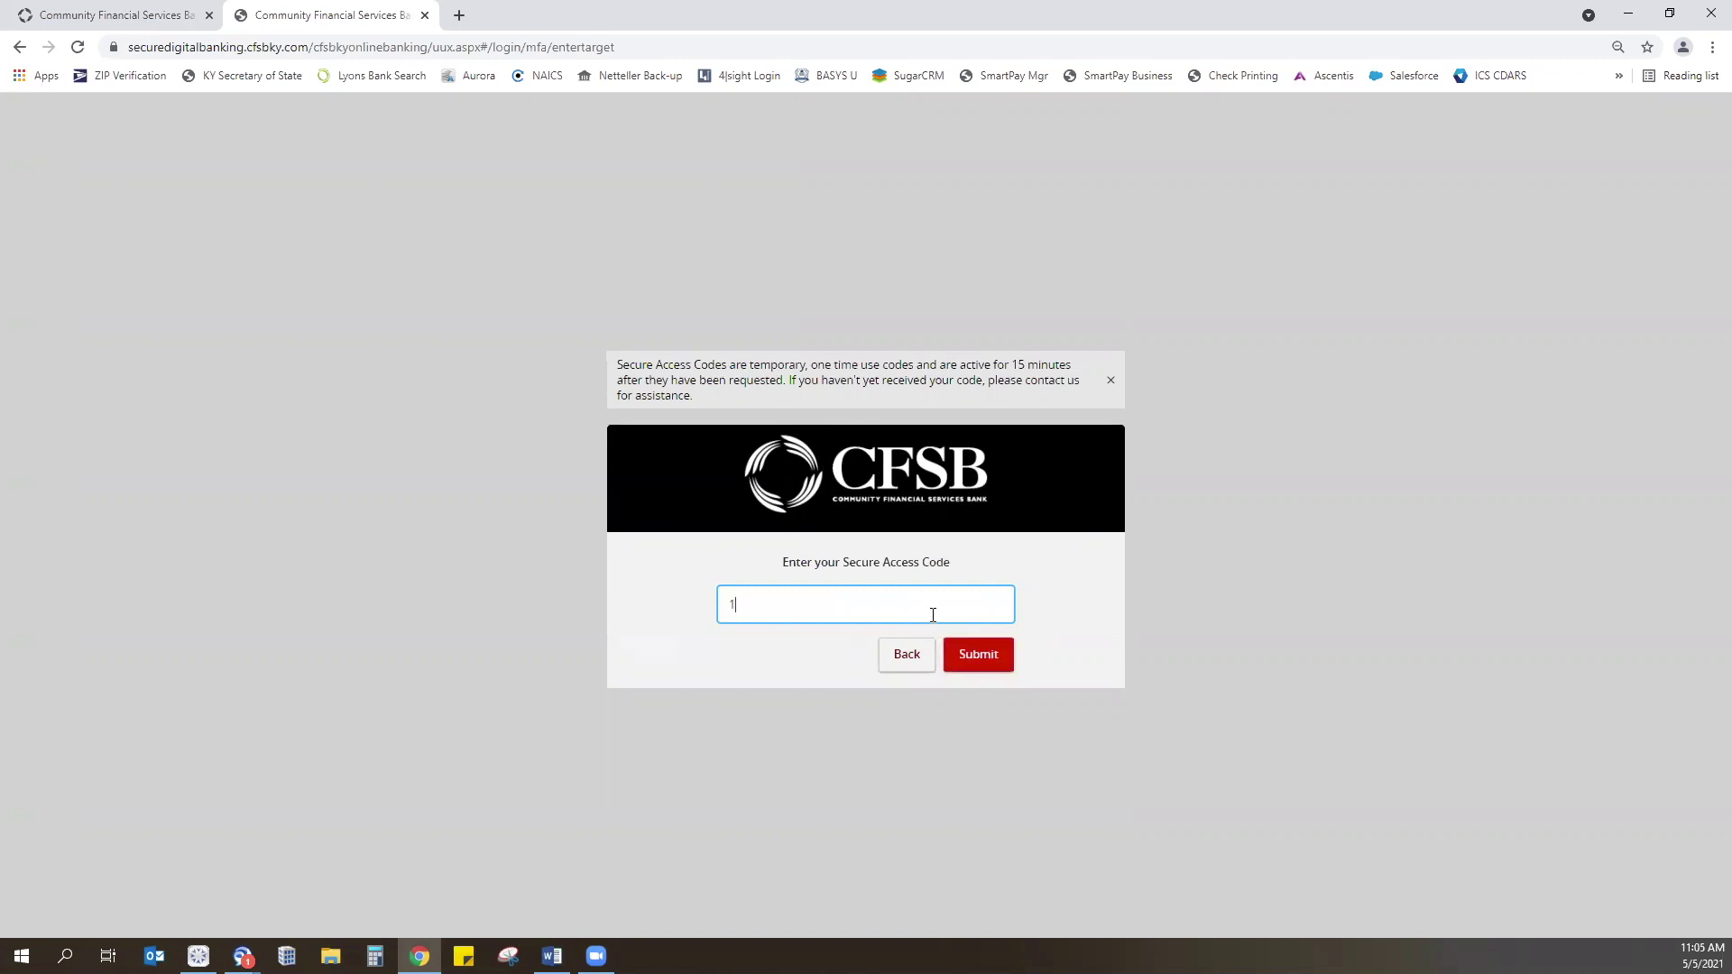
- Submit the access code, collapse and re-expand the ACCOUNTS group, and show its options
left_click(992, 658)
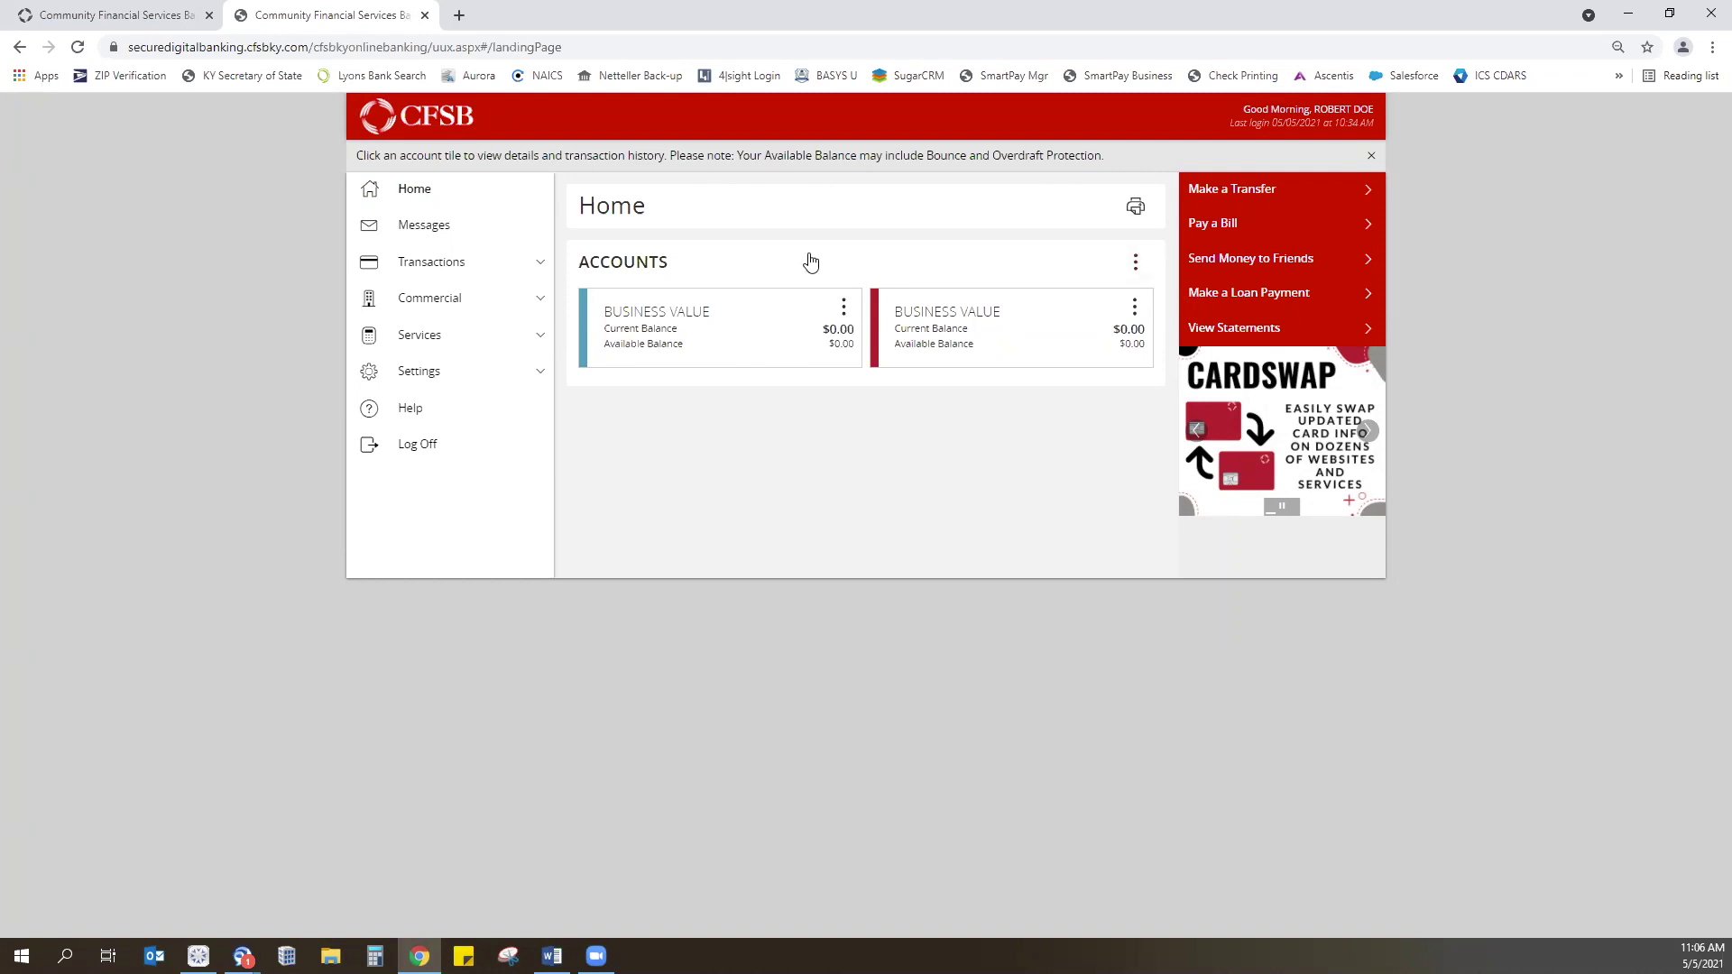
left_click_drag(578, 269, 672, 265)
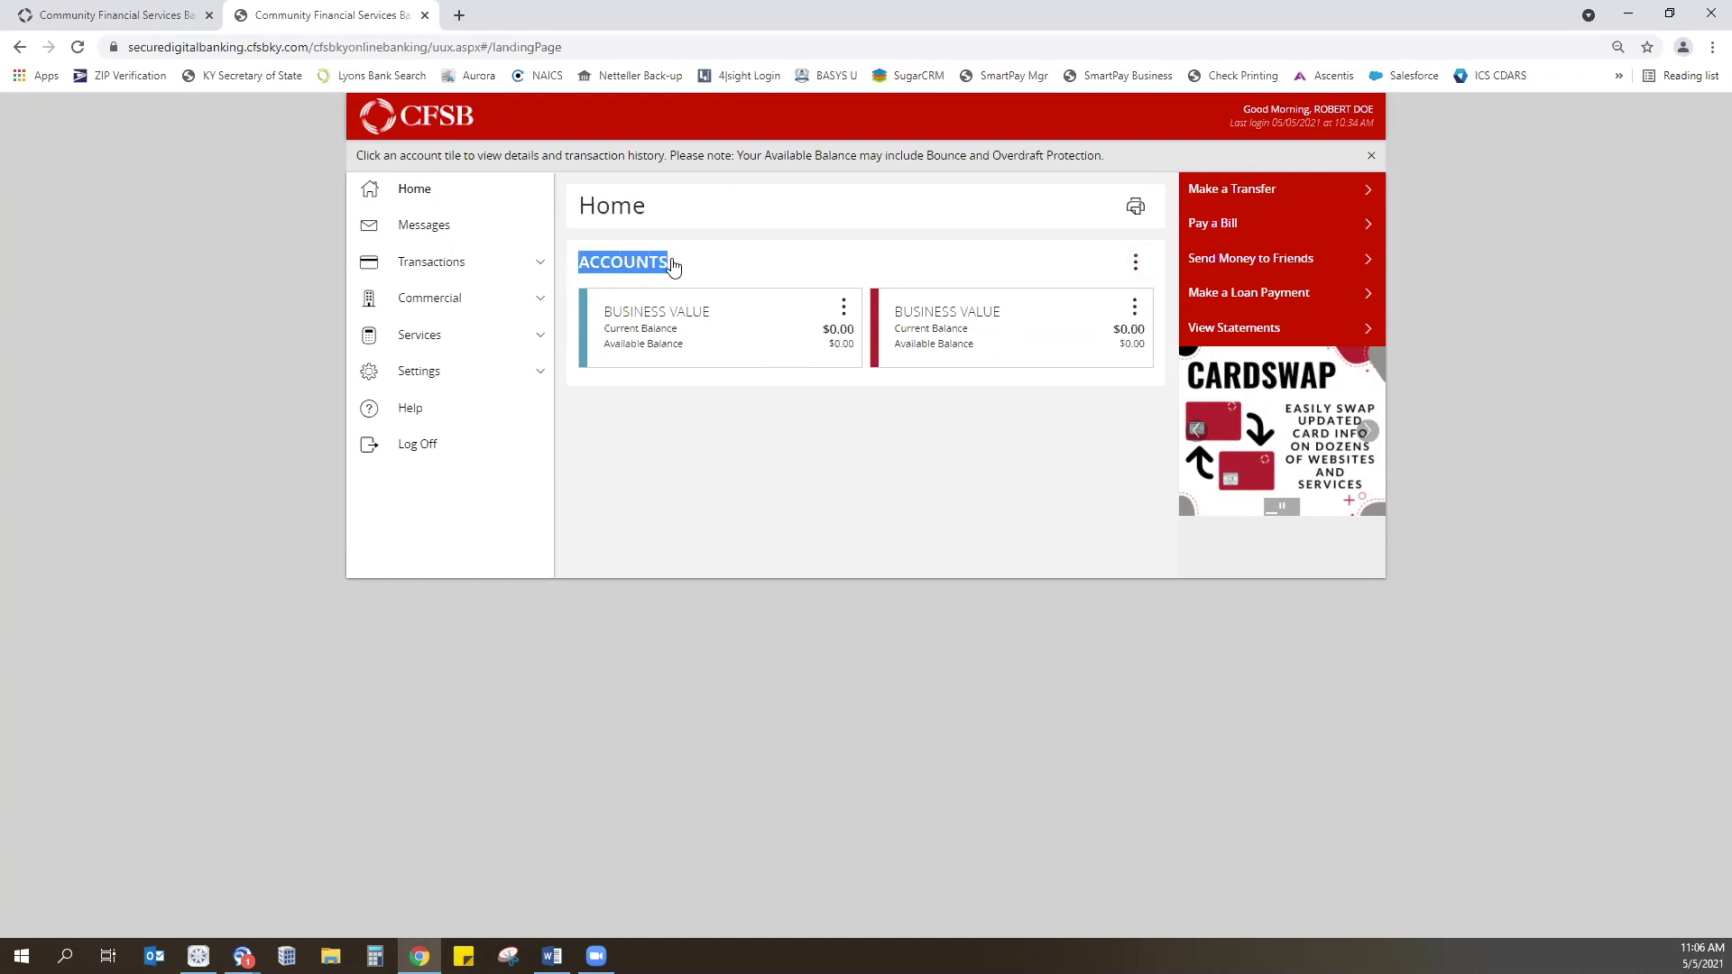
left_click(676, 267)
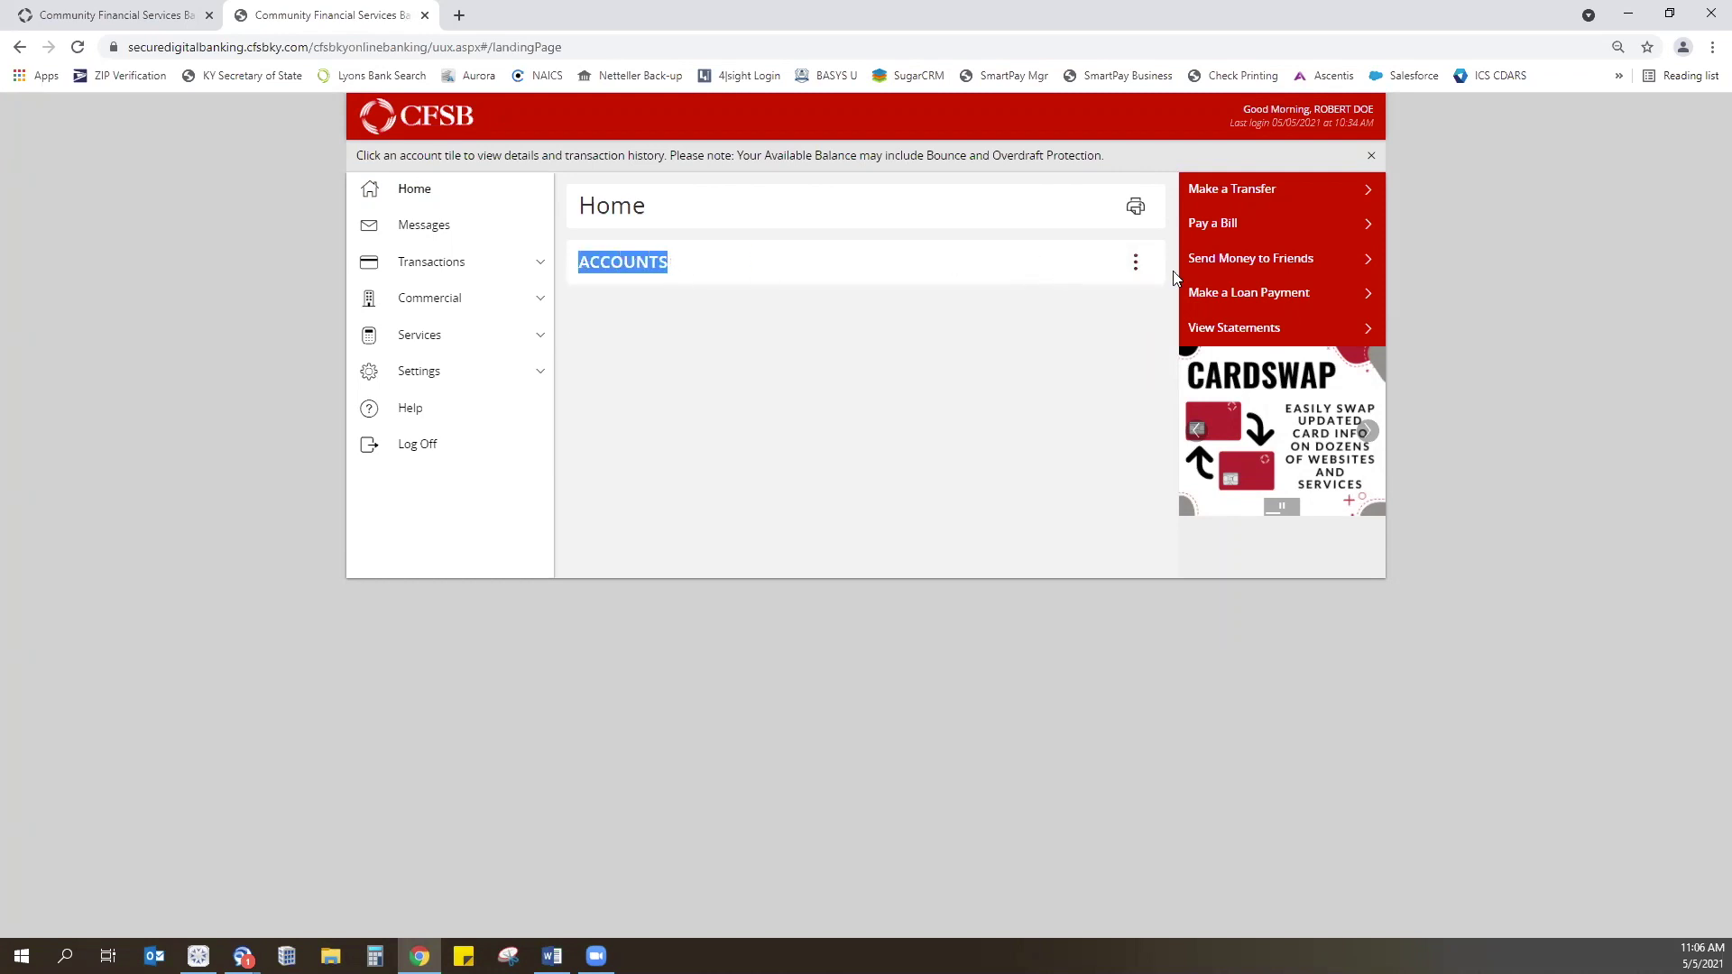
left_click(1031, 262)
left_click(963, 271)
left_click(963, 272)
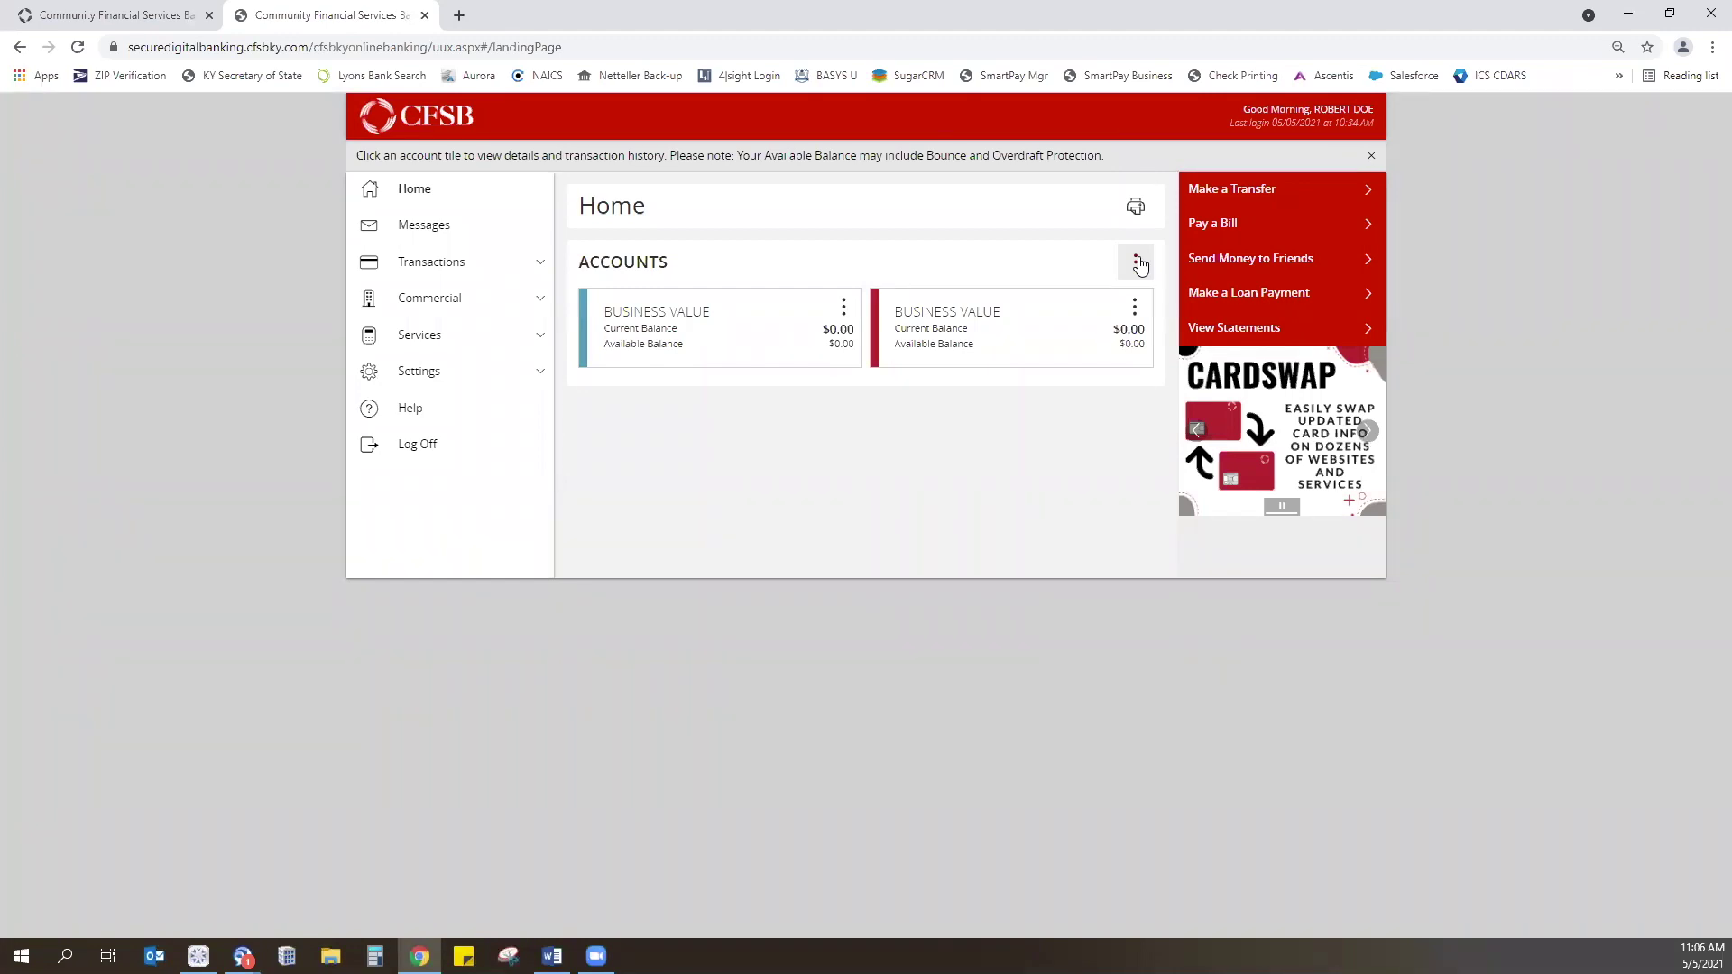
left_click(1138, 262)
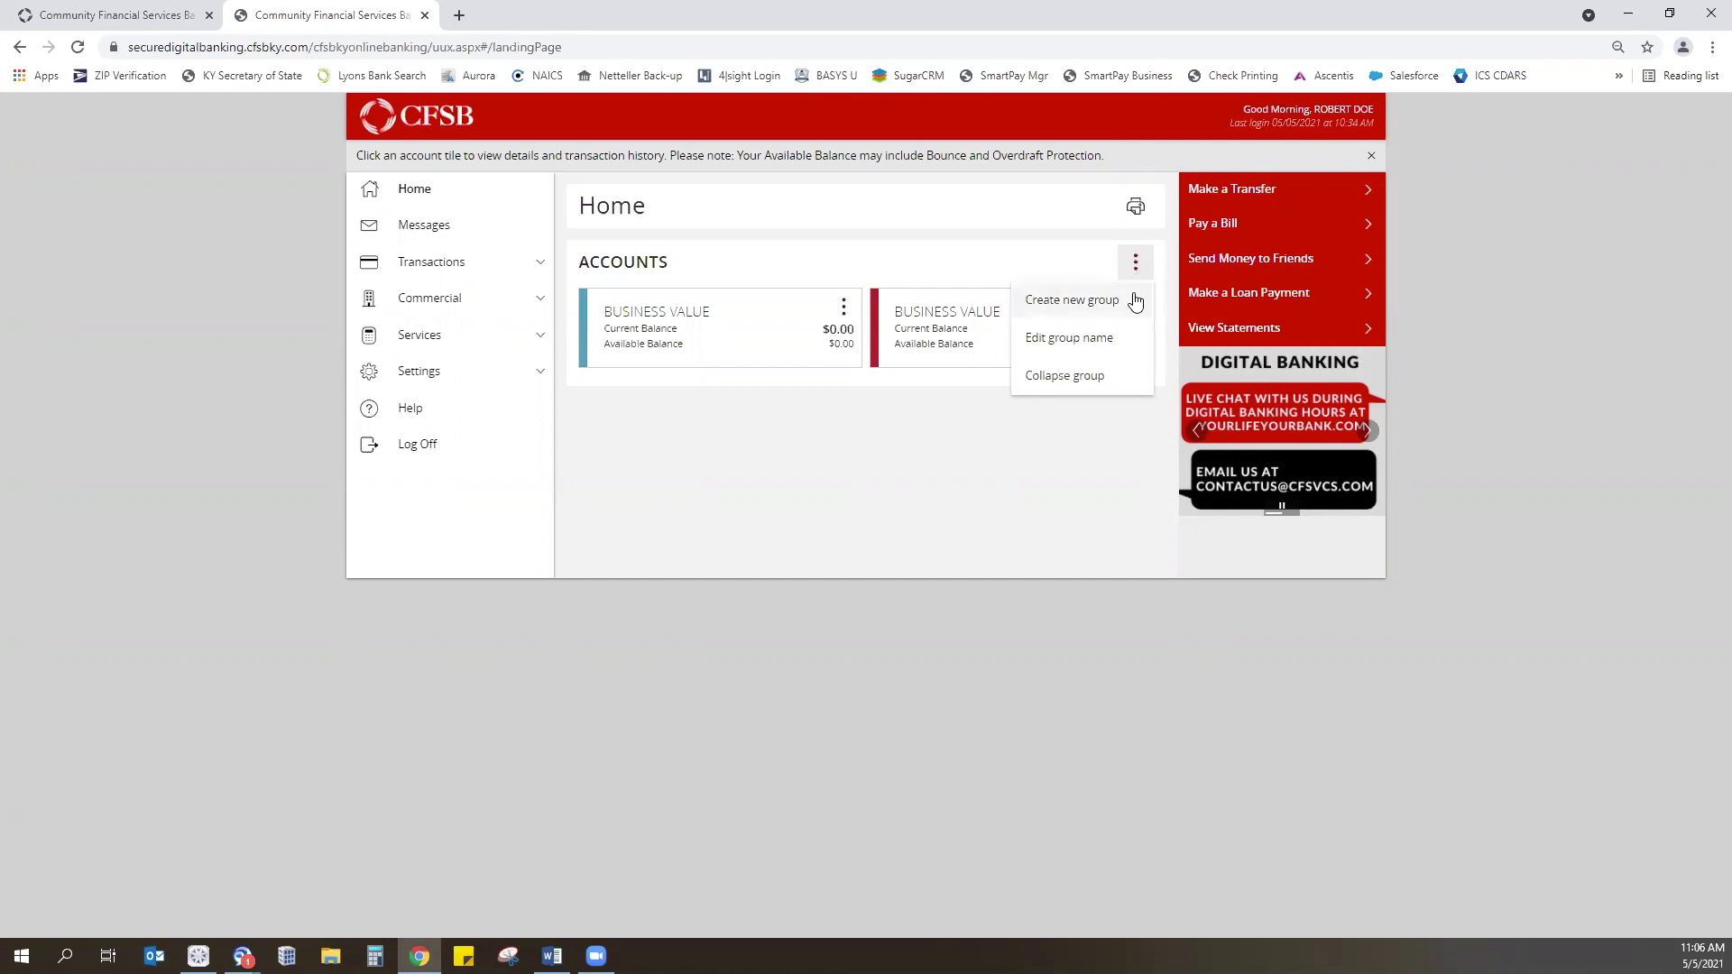
- Create an 'ABC Company Accounts' group containing the first BUSINESS VALUE account
left_click(1129, 307)
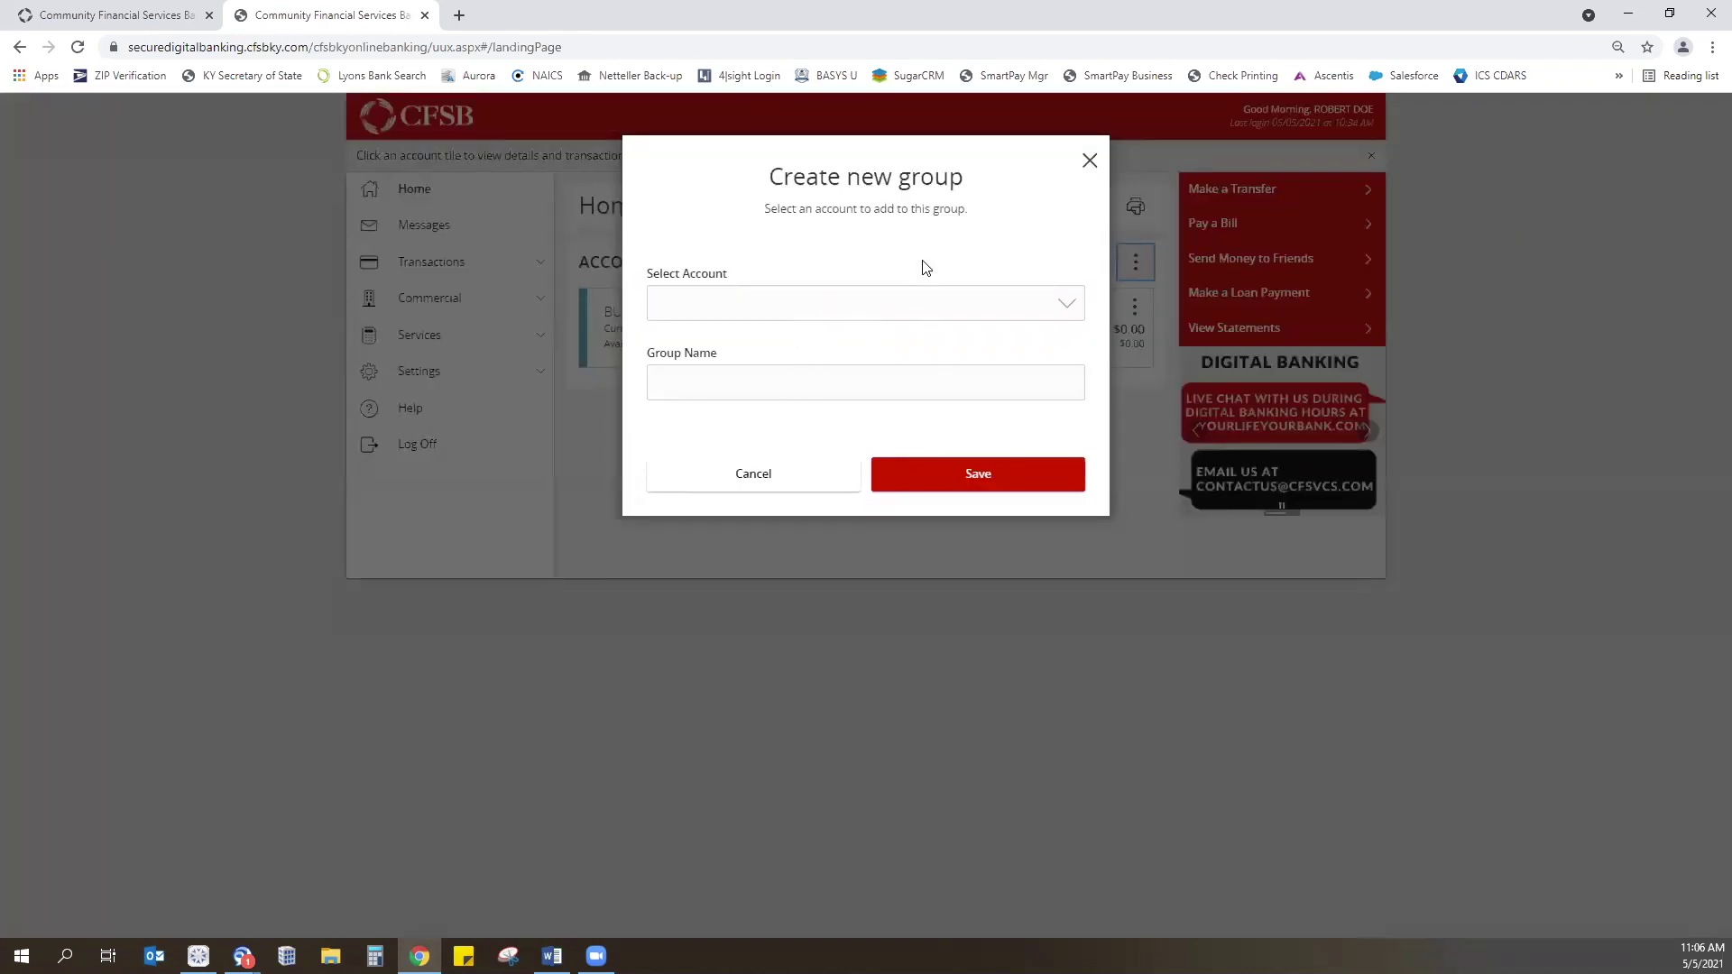
left_click(854, 301)
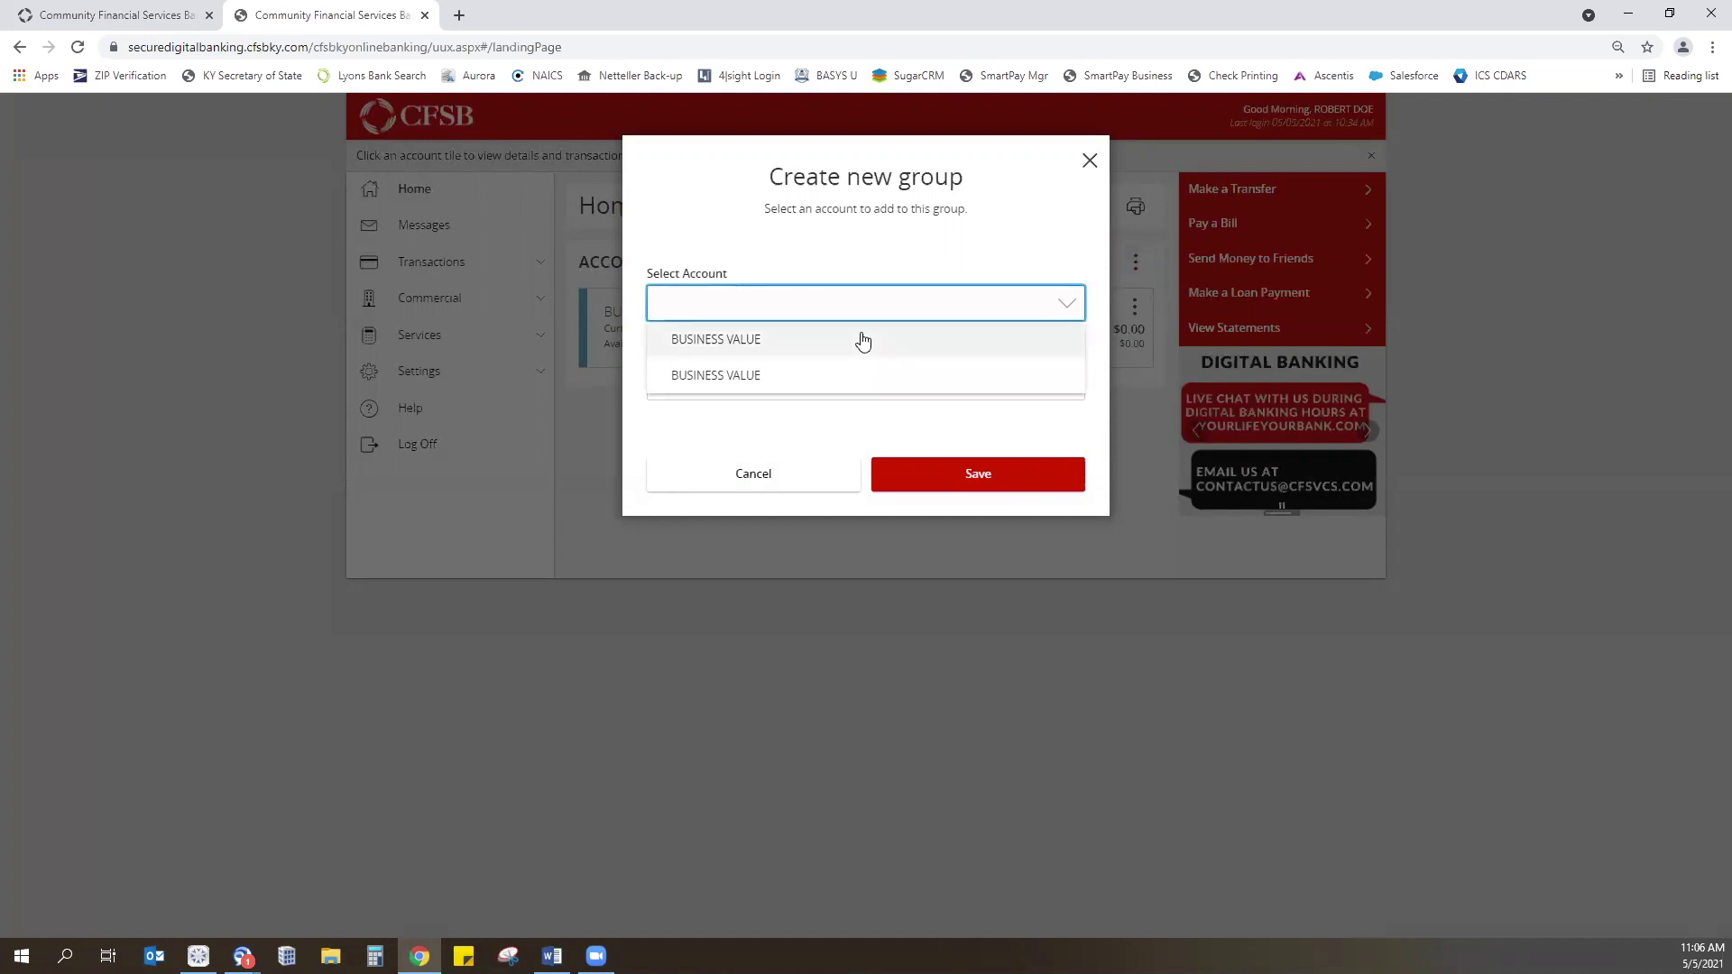
left_click(863, 340)
left_click(848, 384)
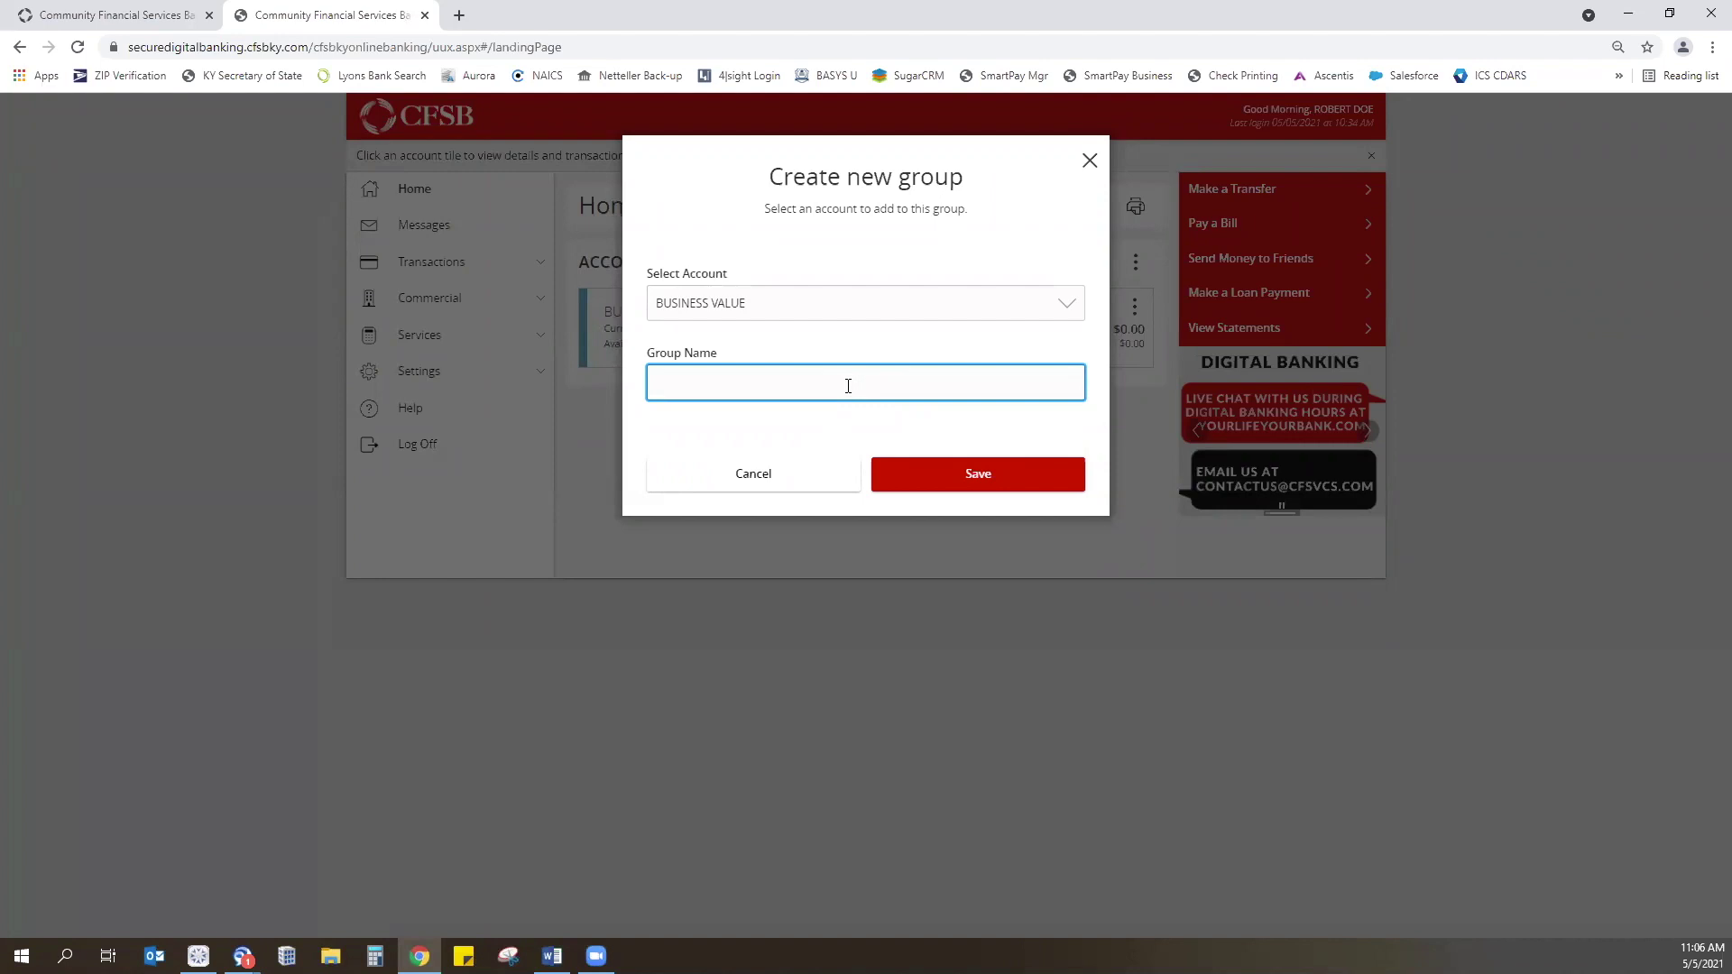
type("ABC Company Accounts")
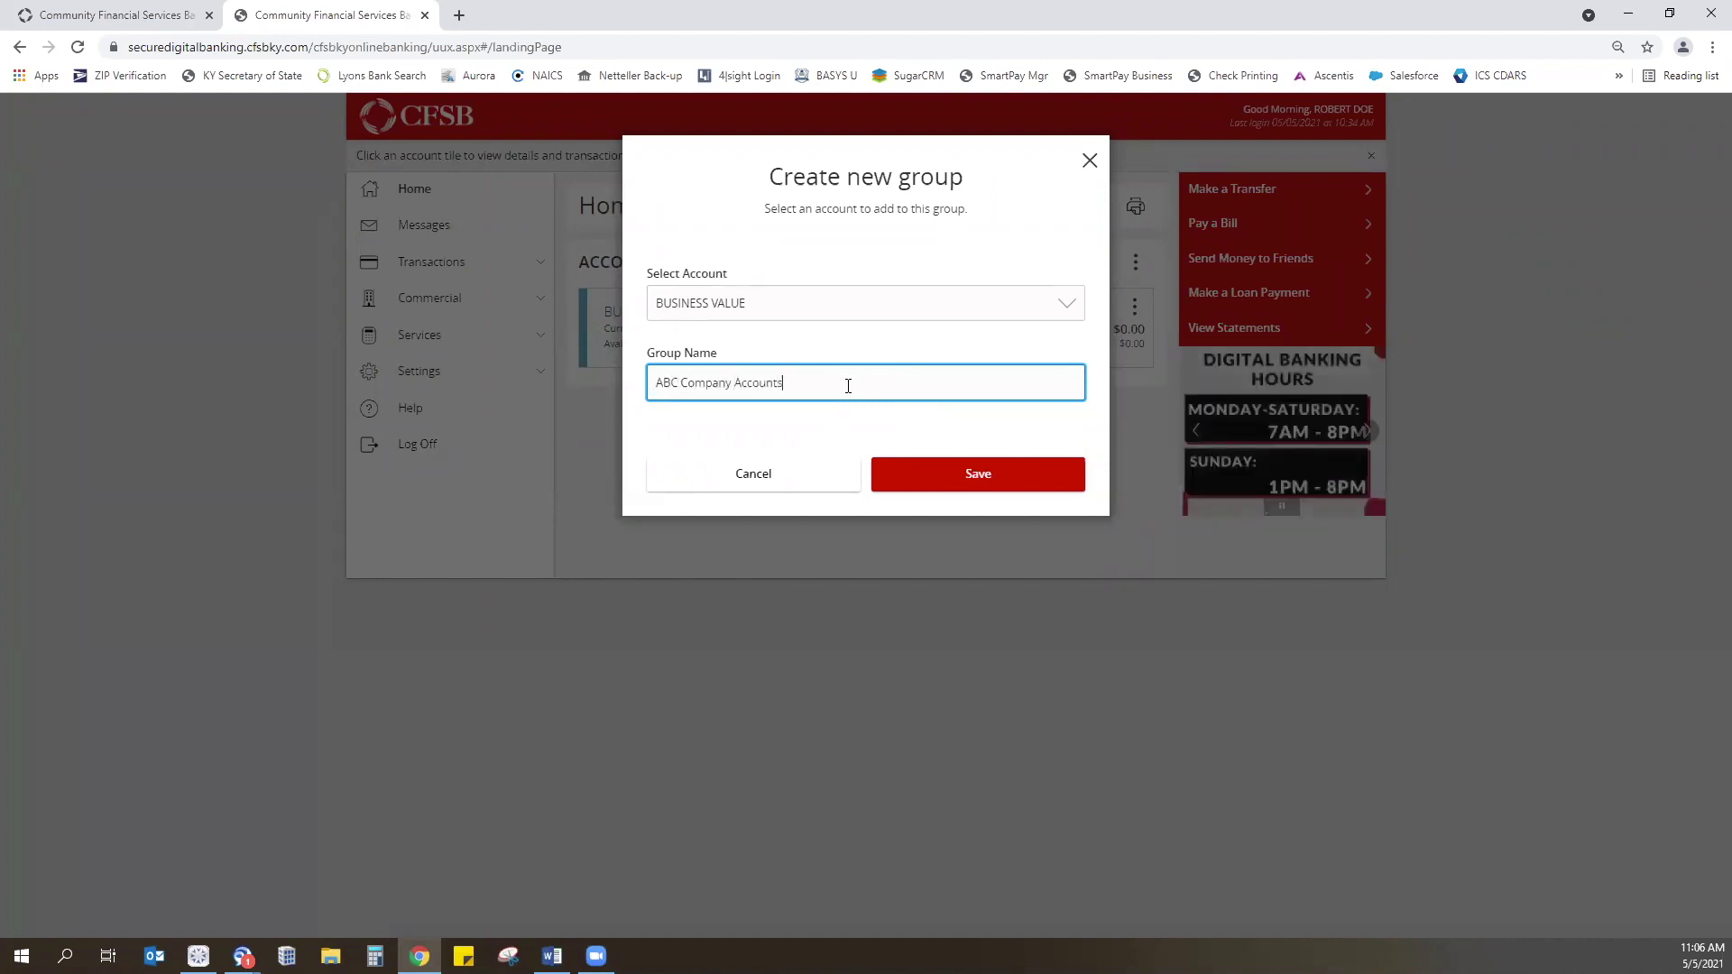
left_click(974, 470)
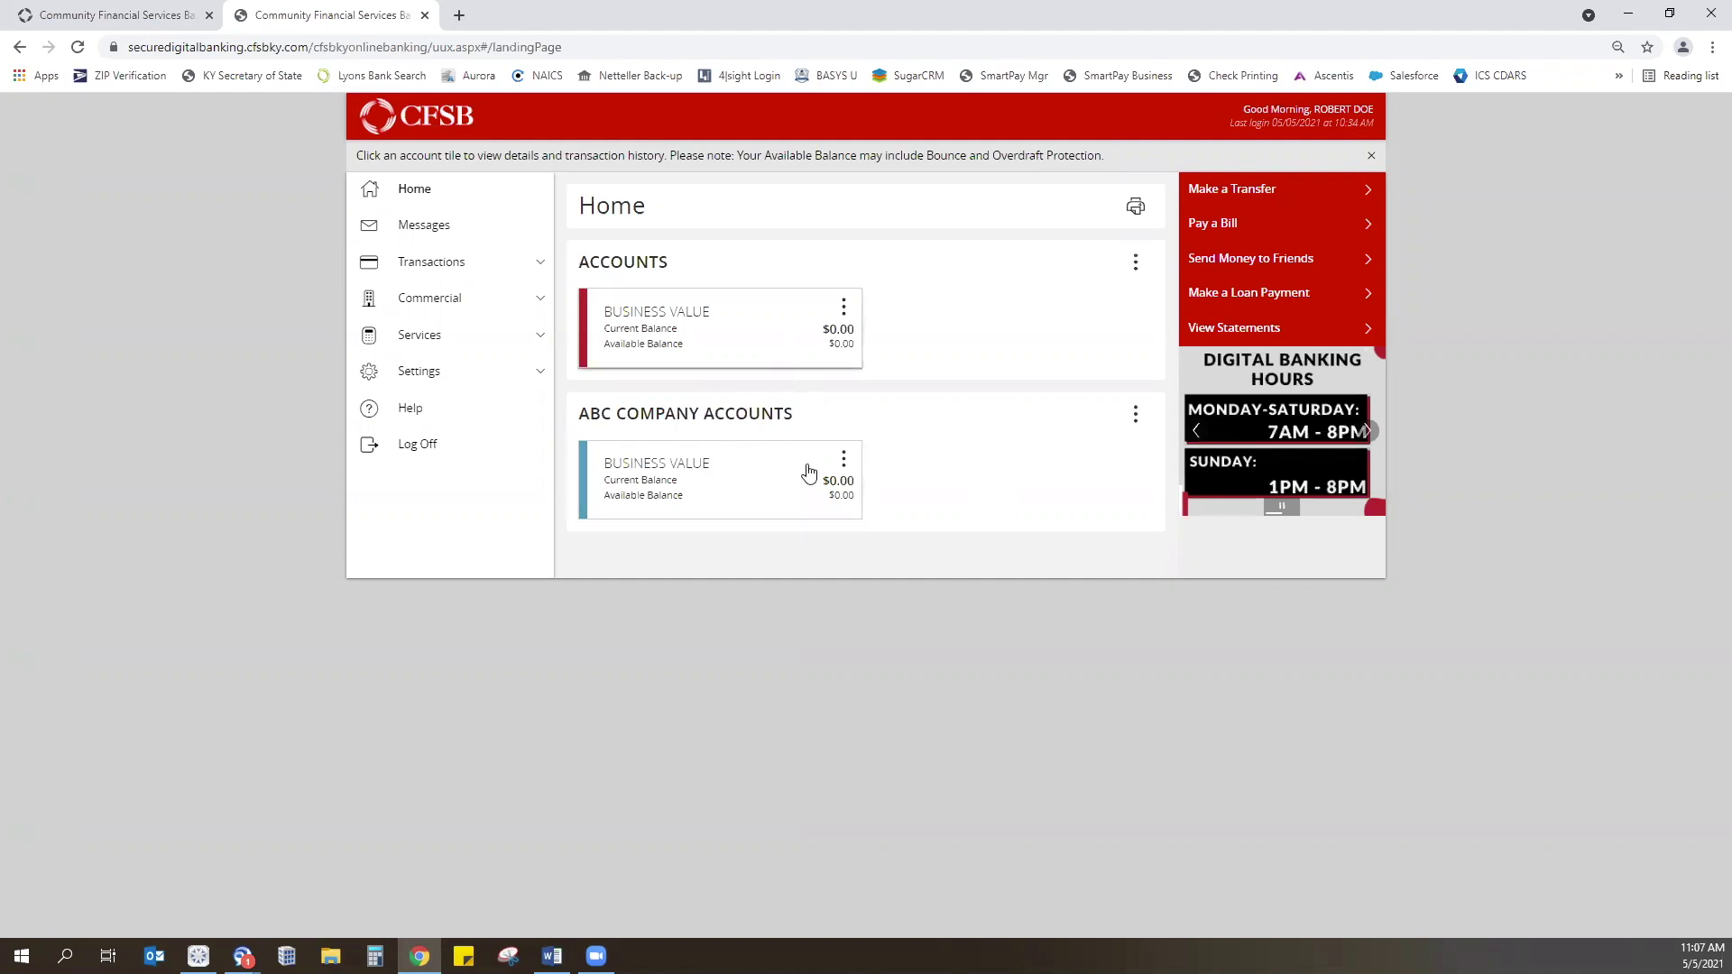
- Collapse the ABC Company Accounts group, then start and cancel renaming it
mouse_move(760, 507)
left_mouse_down()
mouse_move(1002, 391)
mouse_move(998, 337)
mouse_move(1022, 348)
mouse_move(734, 491)
left_mouse_up()
left_click(1134, 415)
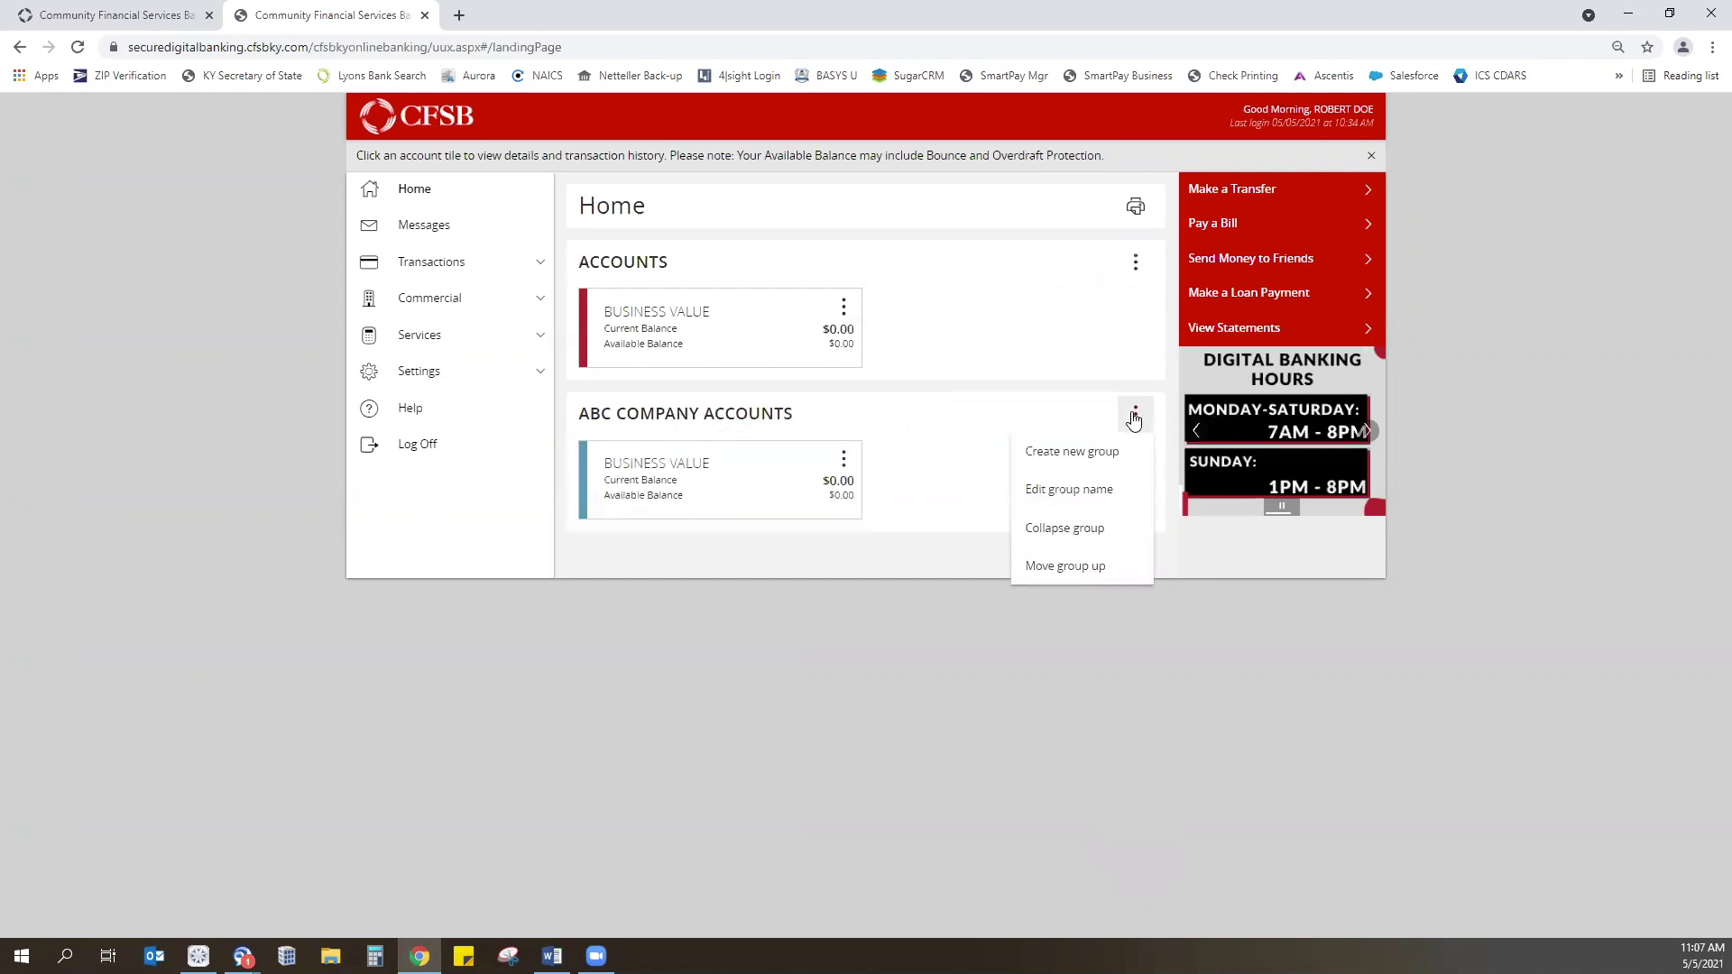
left_click(1140, 527)
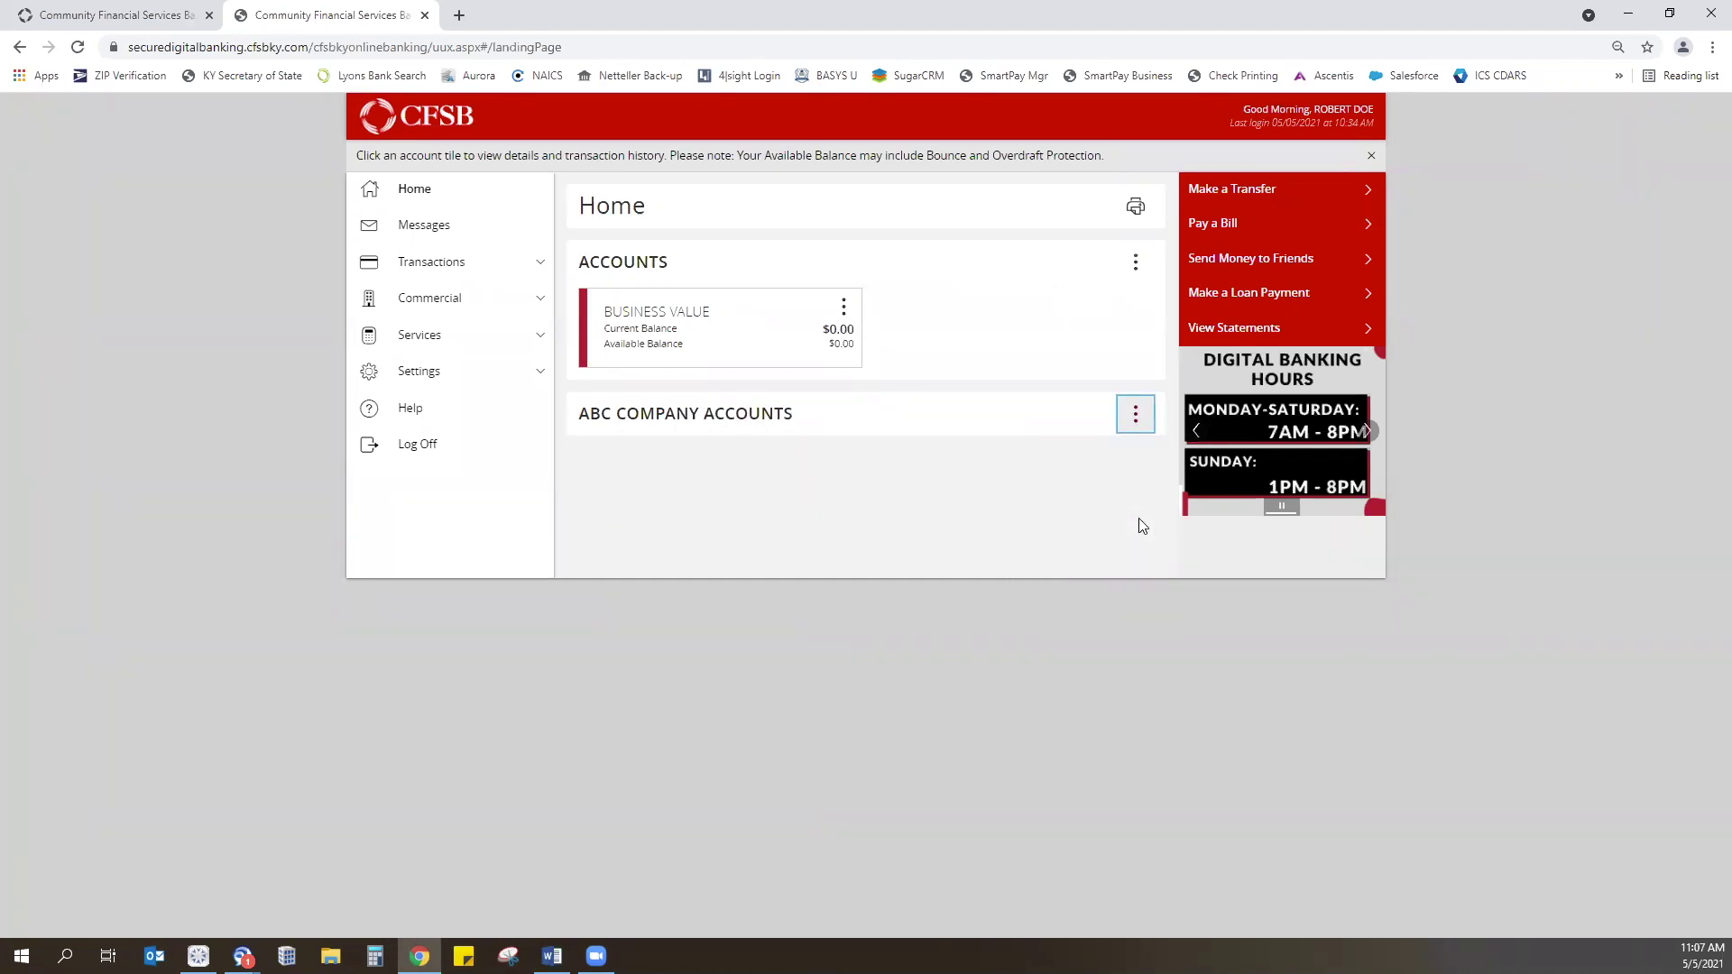
left_click(1135, 420)
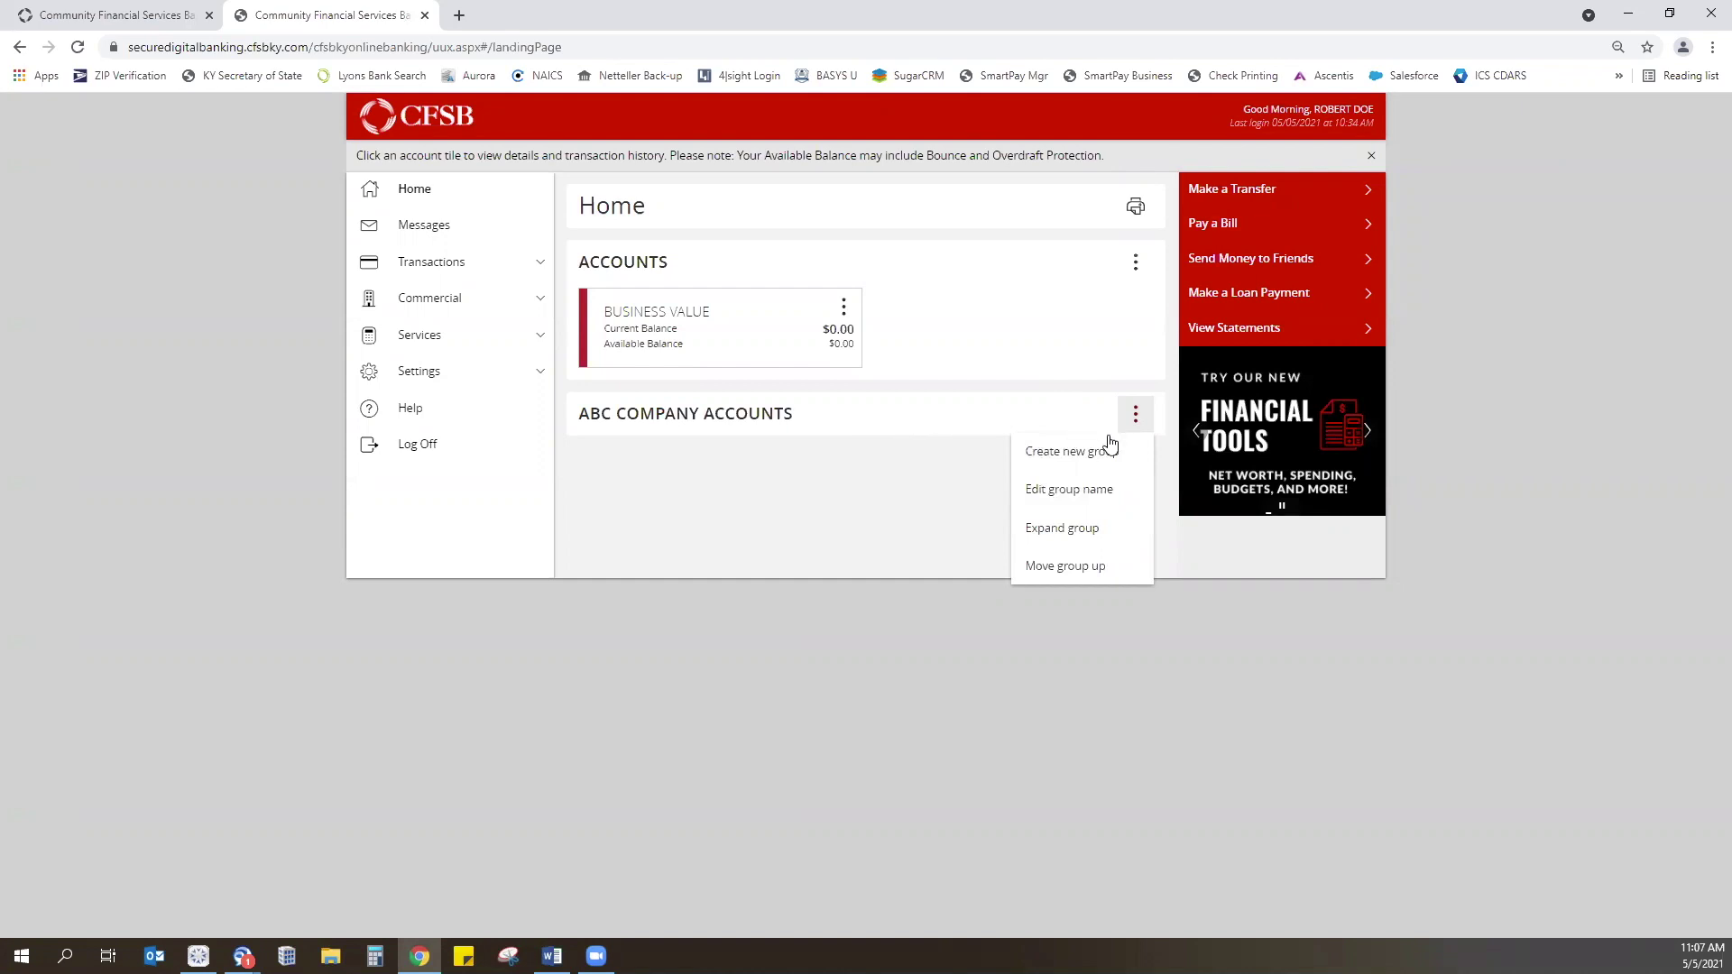
left_click(1112, 489)
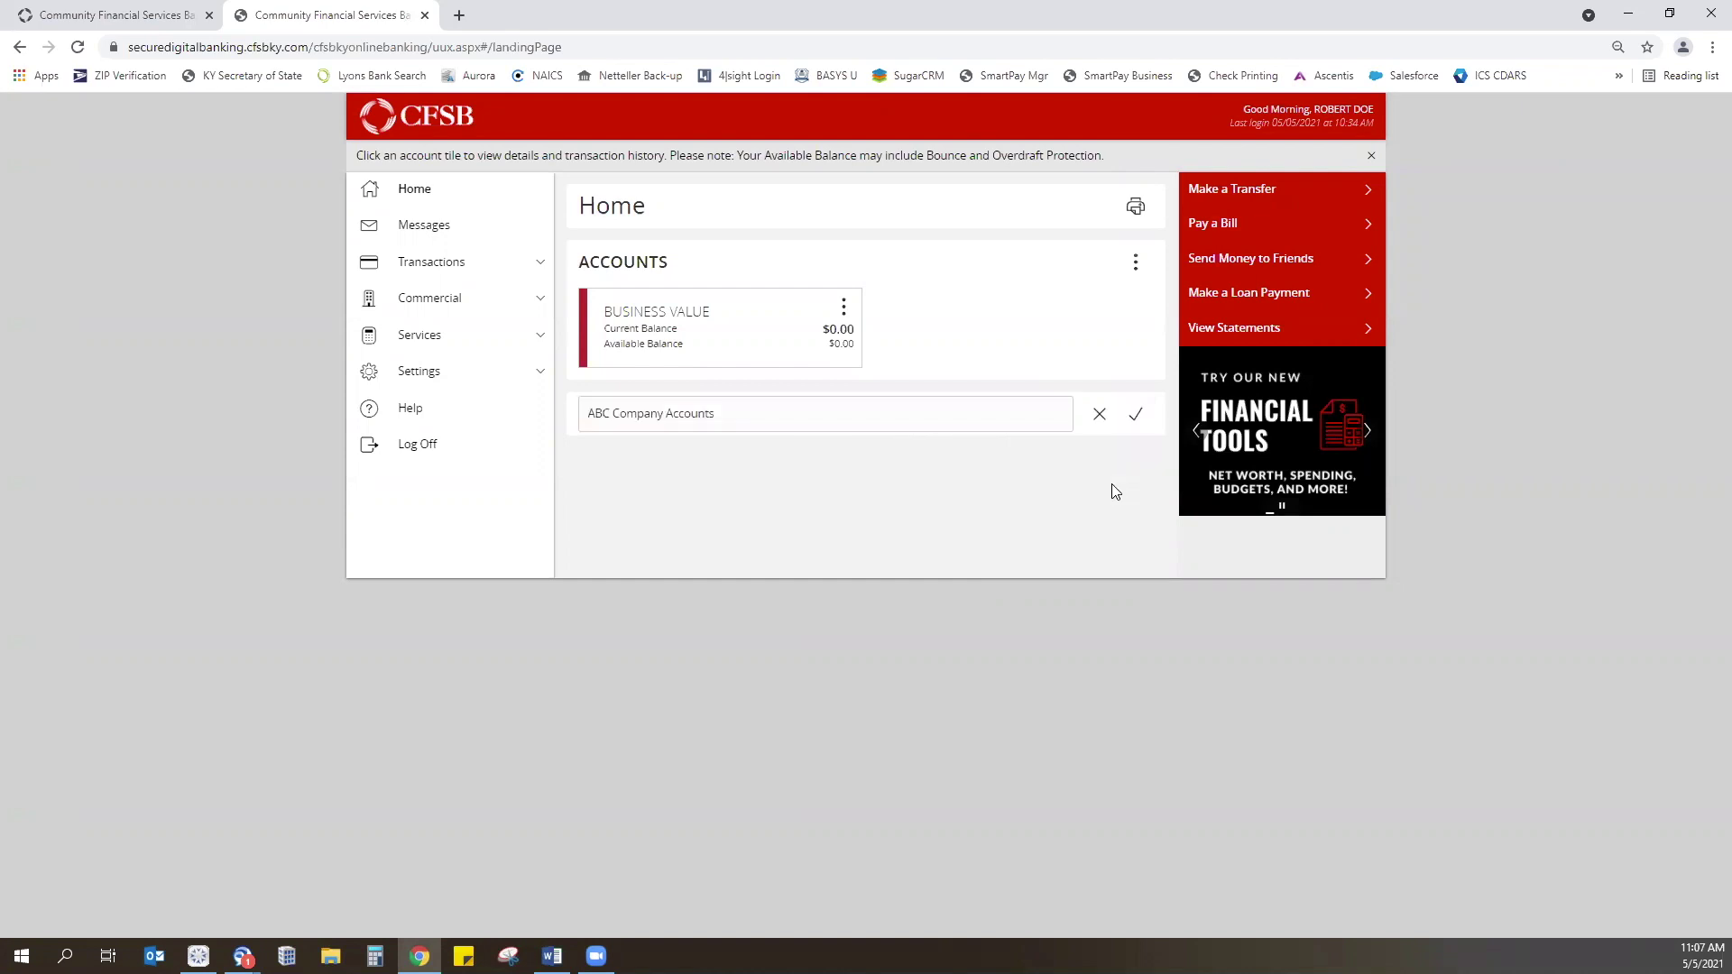
left_click(1107, 422)
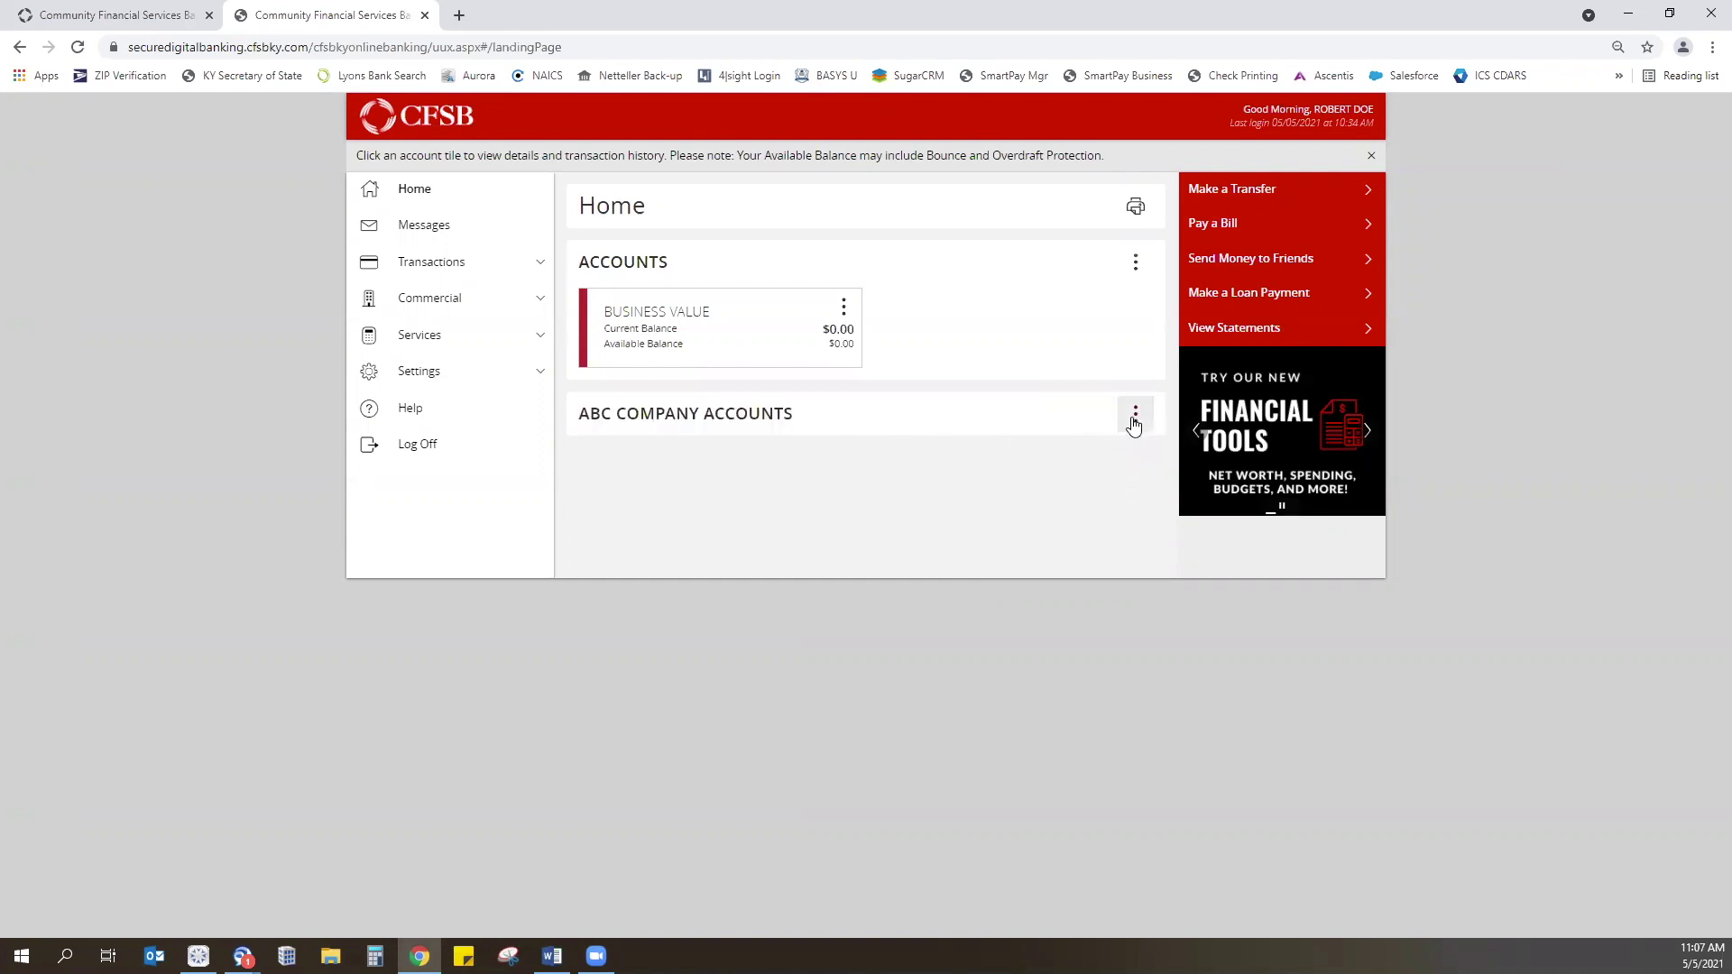
- Expand the ABC Company Accounts group again and move it above ACCOUNTS
left_click(1135, 415)
left_click(1128, 532)
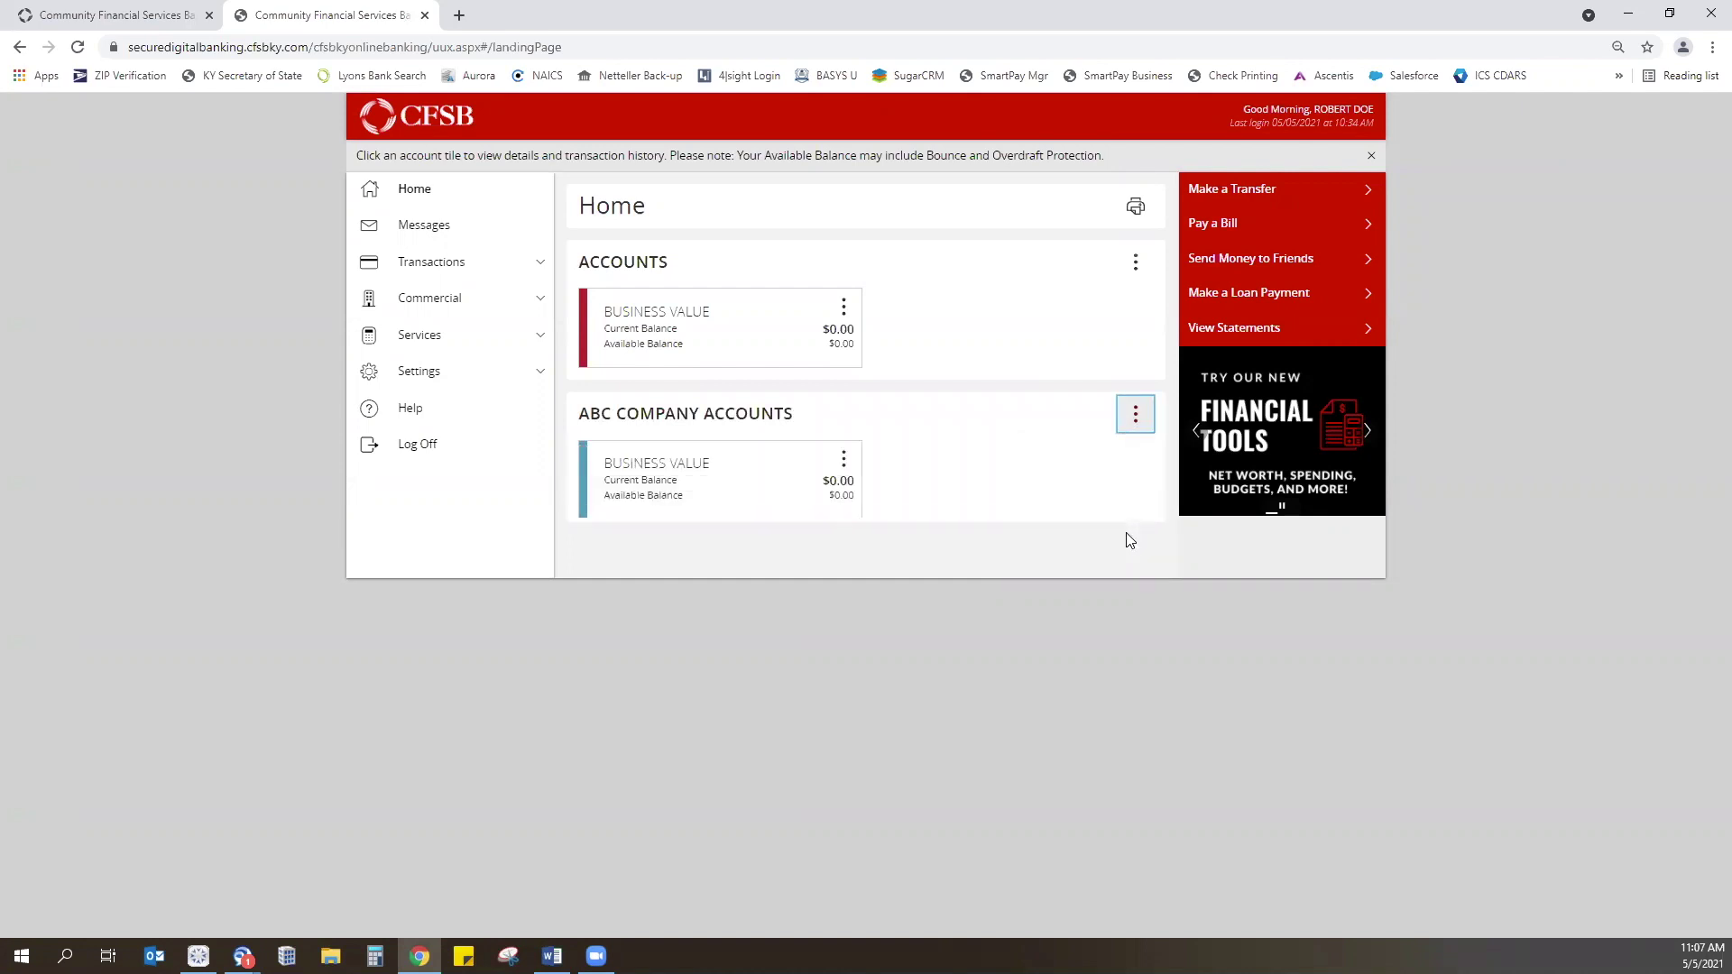
left_click(1135, 414)
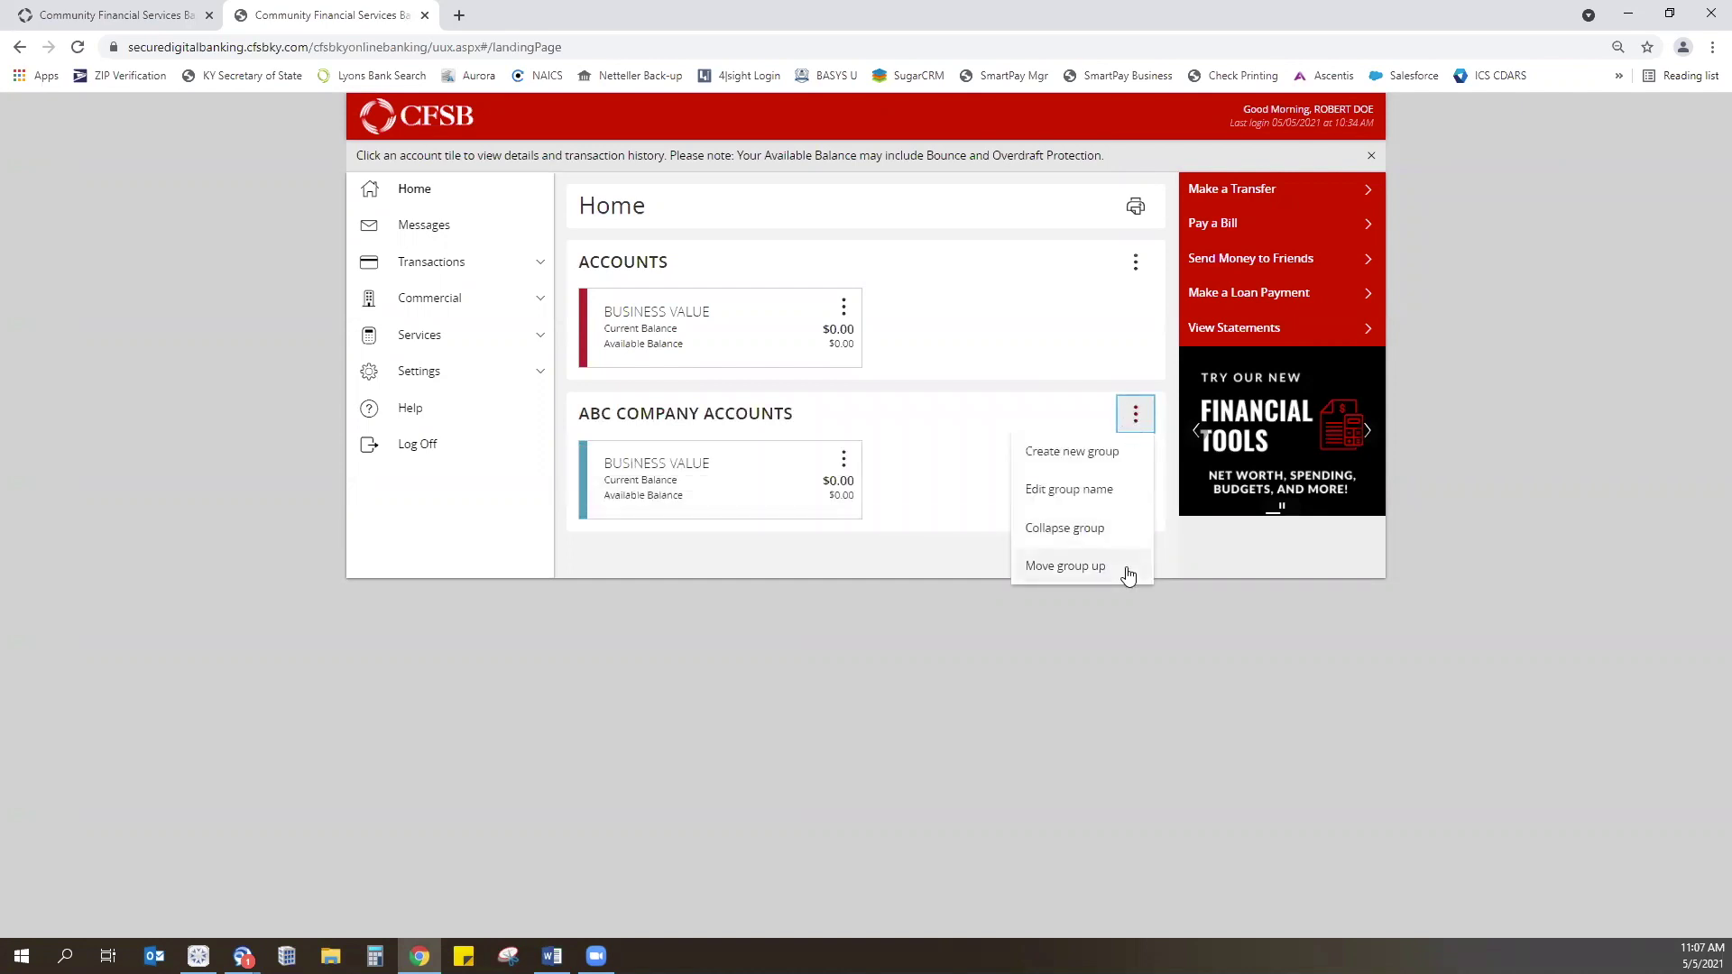
left_click(1127, 570)
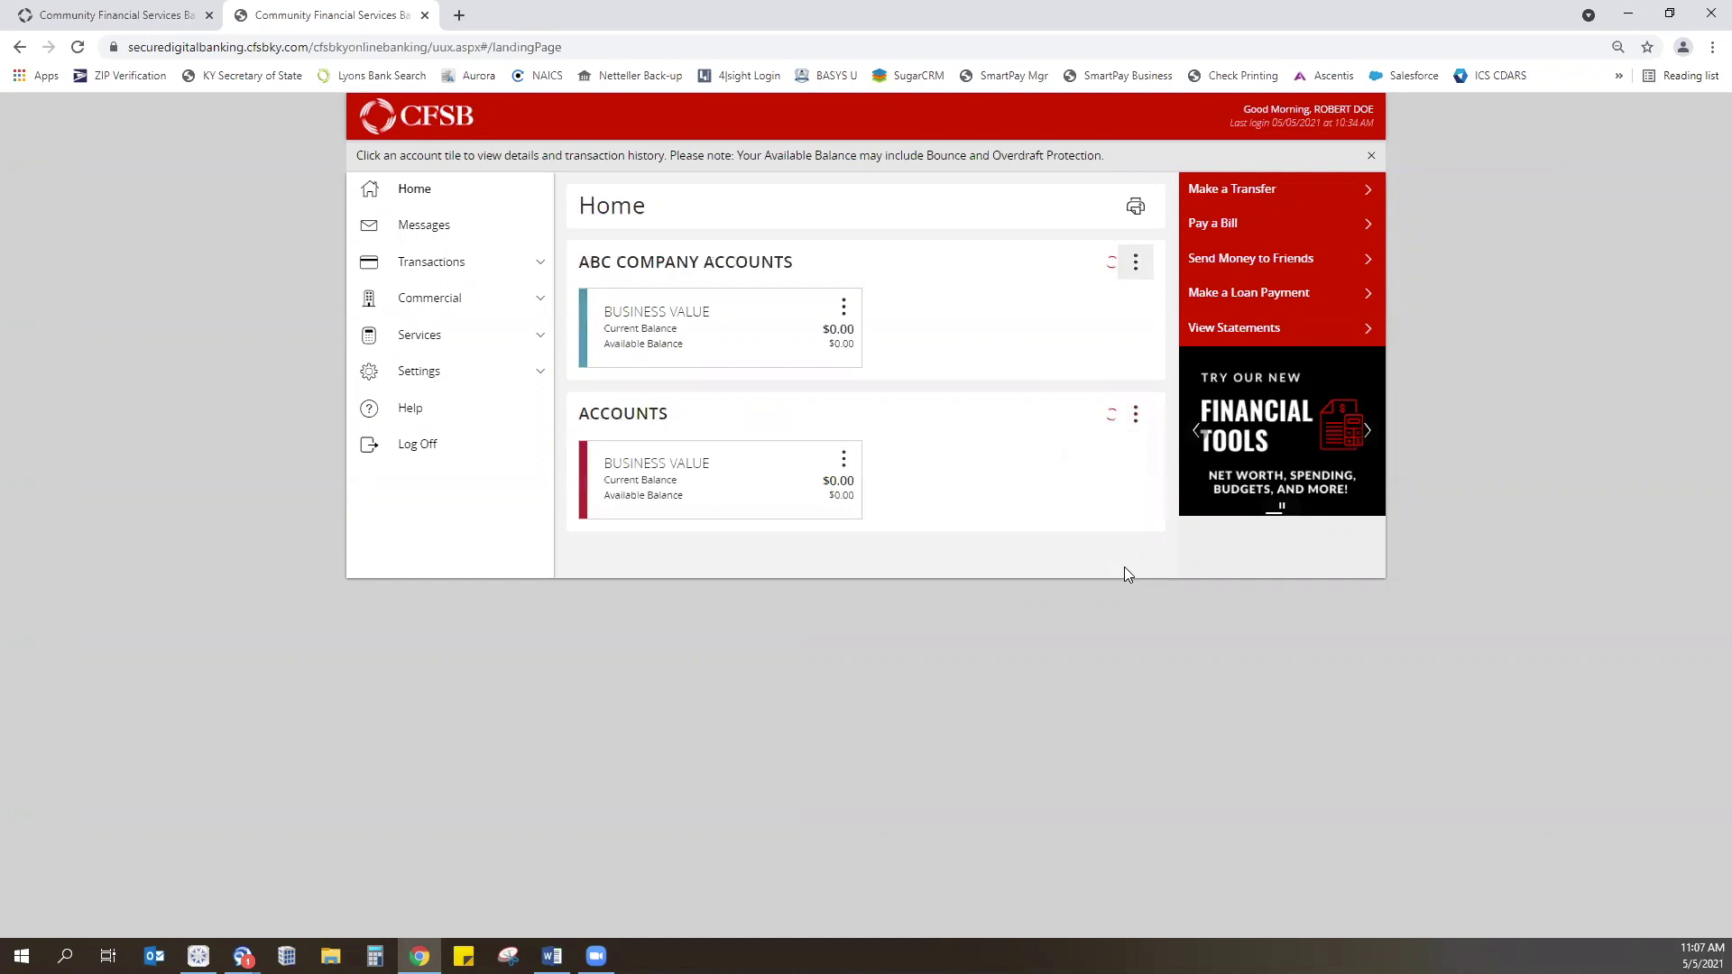
- Drag the BUSINESS VALUE account back into ACCOUNTS and confirm deleting the emptied group
left_click_drag(657, 332, 953, 465)
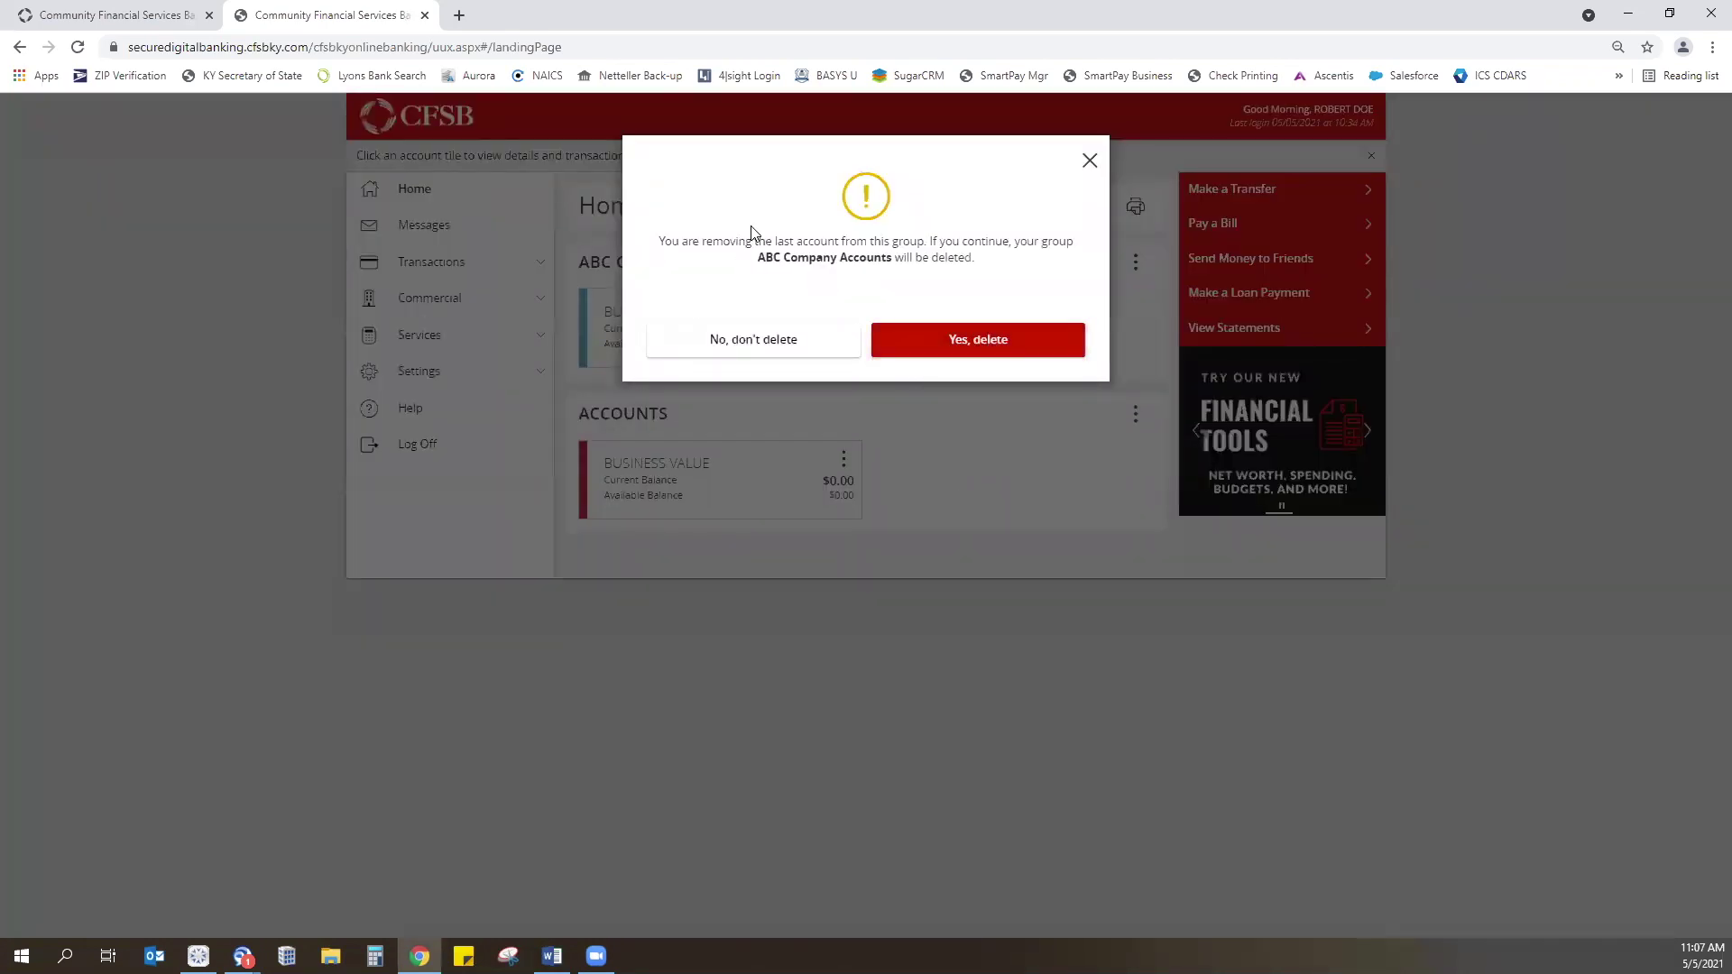
left_click(988, 344)
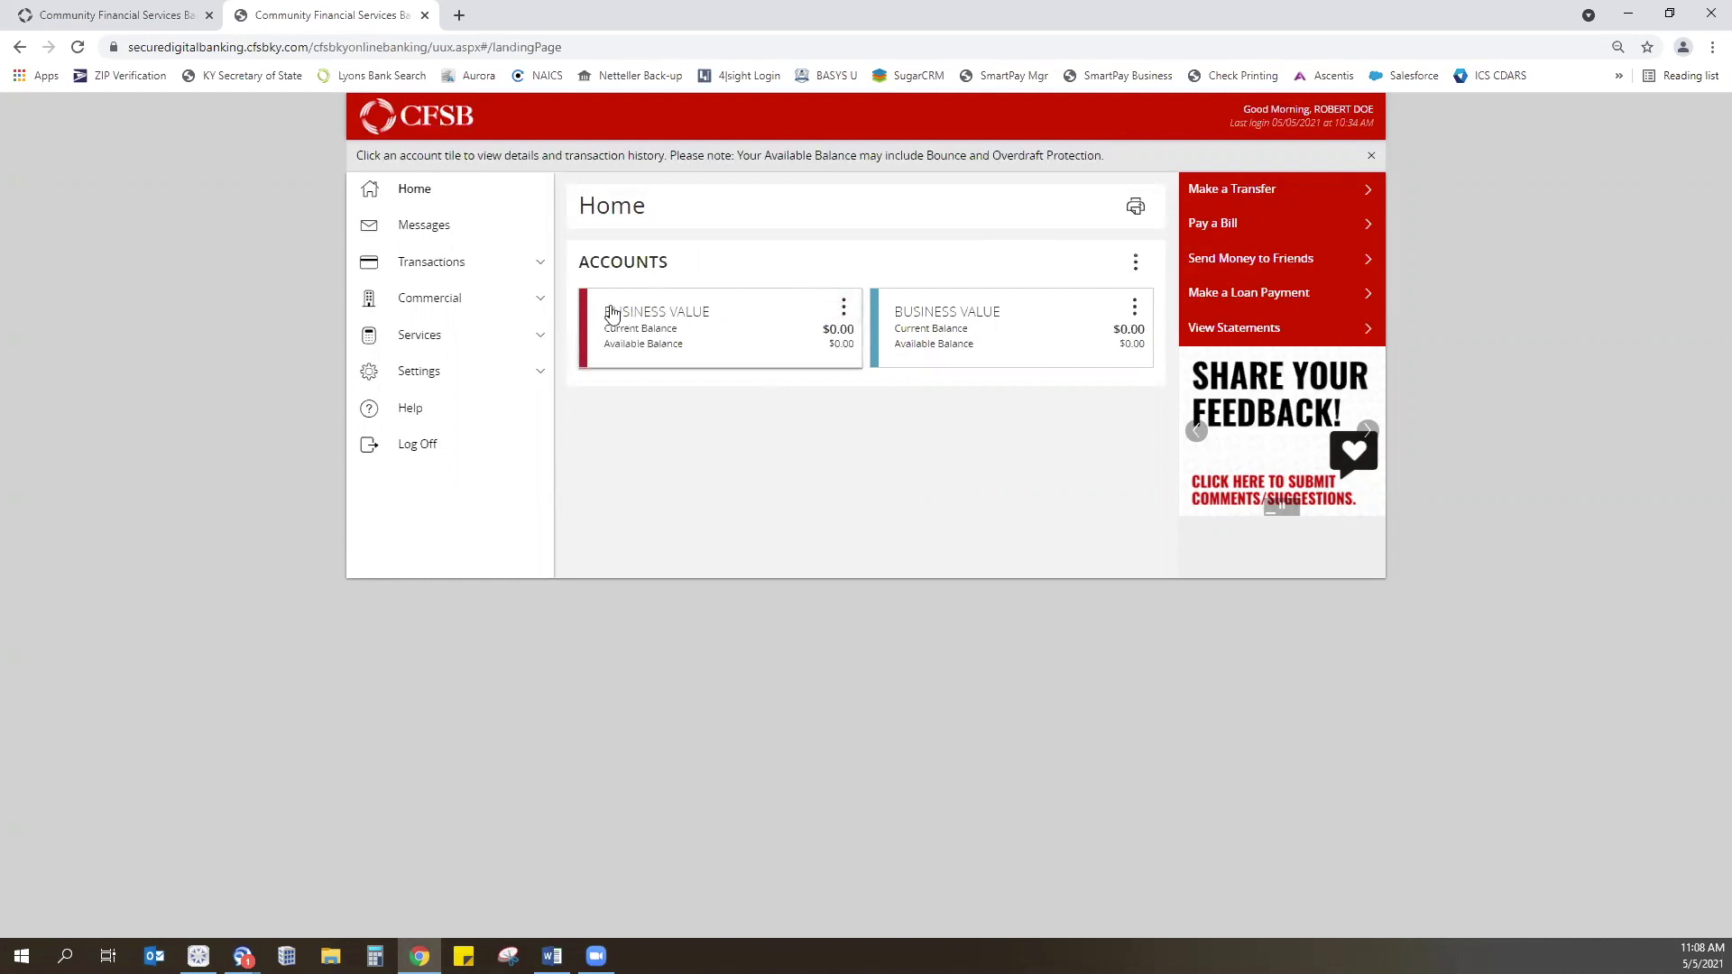
- Show the options menu of the first BUSINESS VALUE account tile
left_click_drag(607, 318, 623, 319)
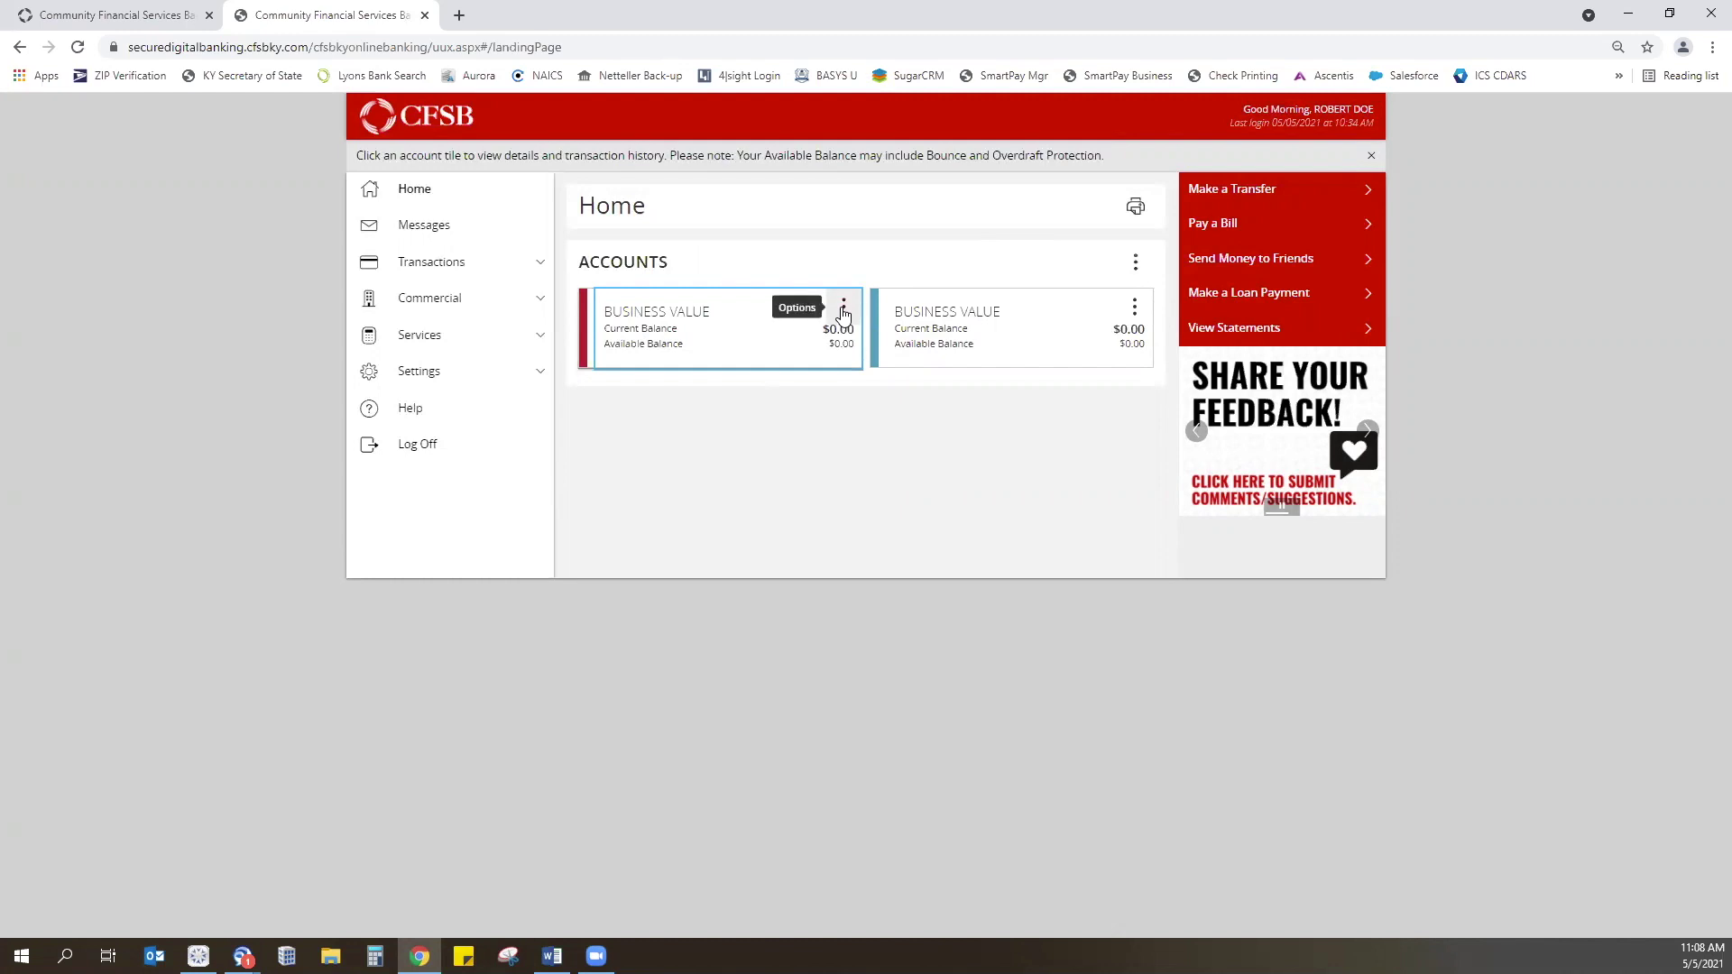
left_click(844, 311)
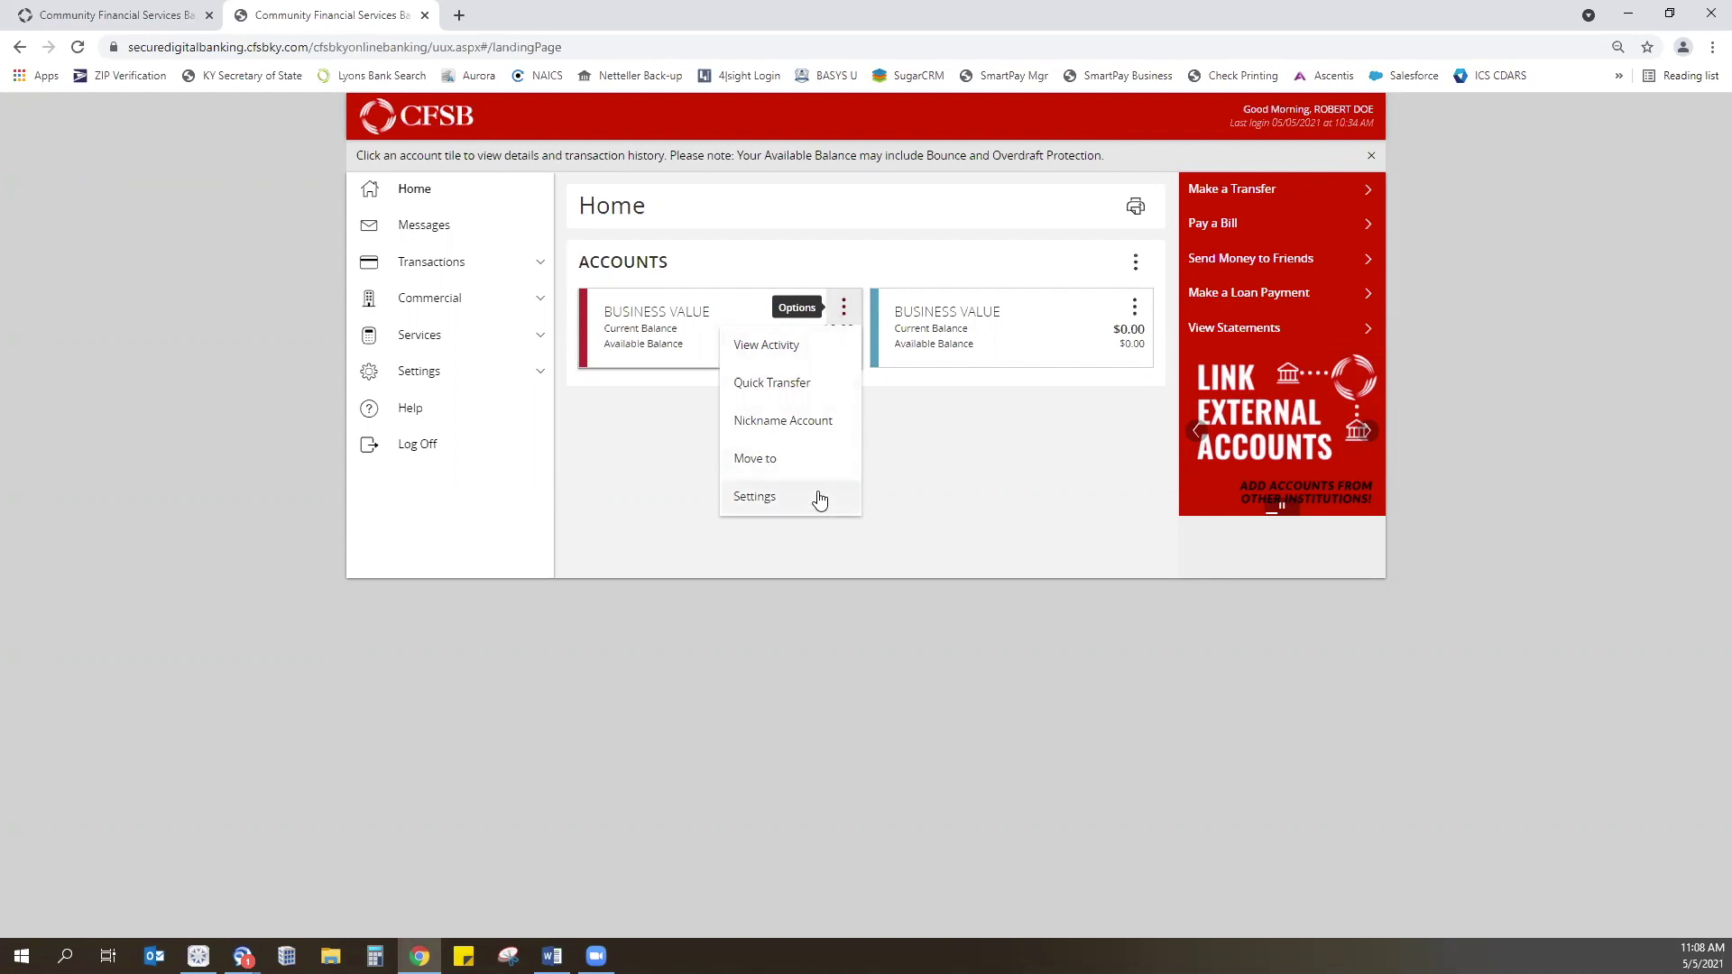
- Give the first BUSINESS VALUE account the global nickname 'Payroll Account'
left_click(801, 422)
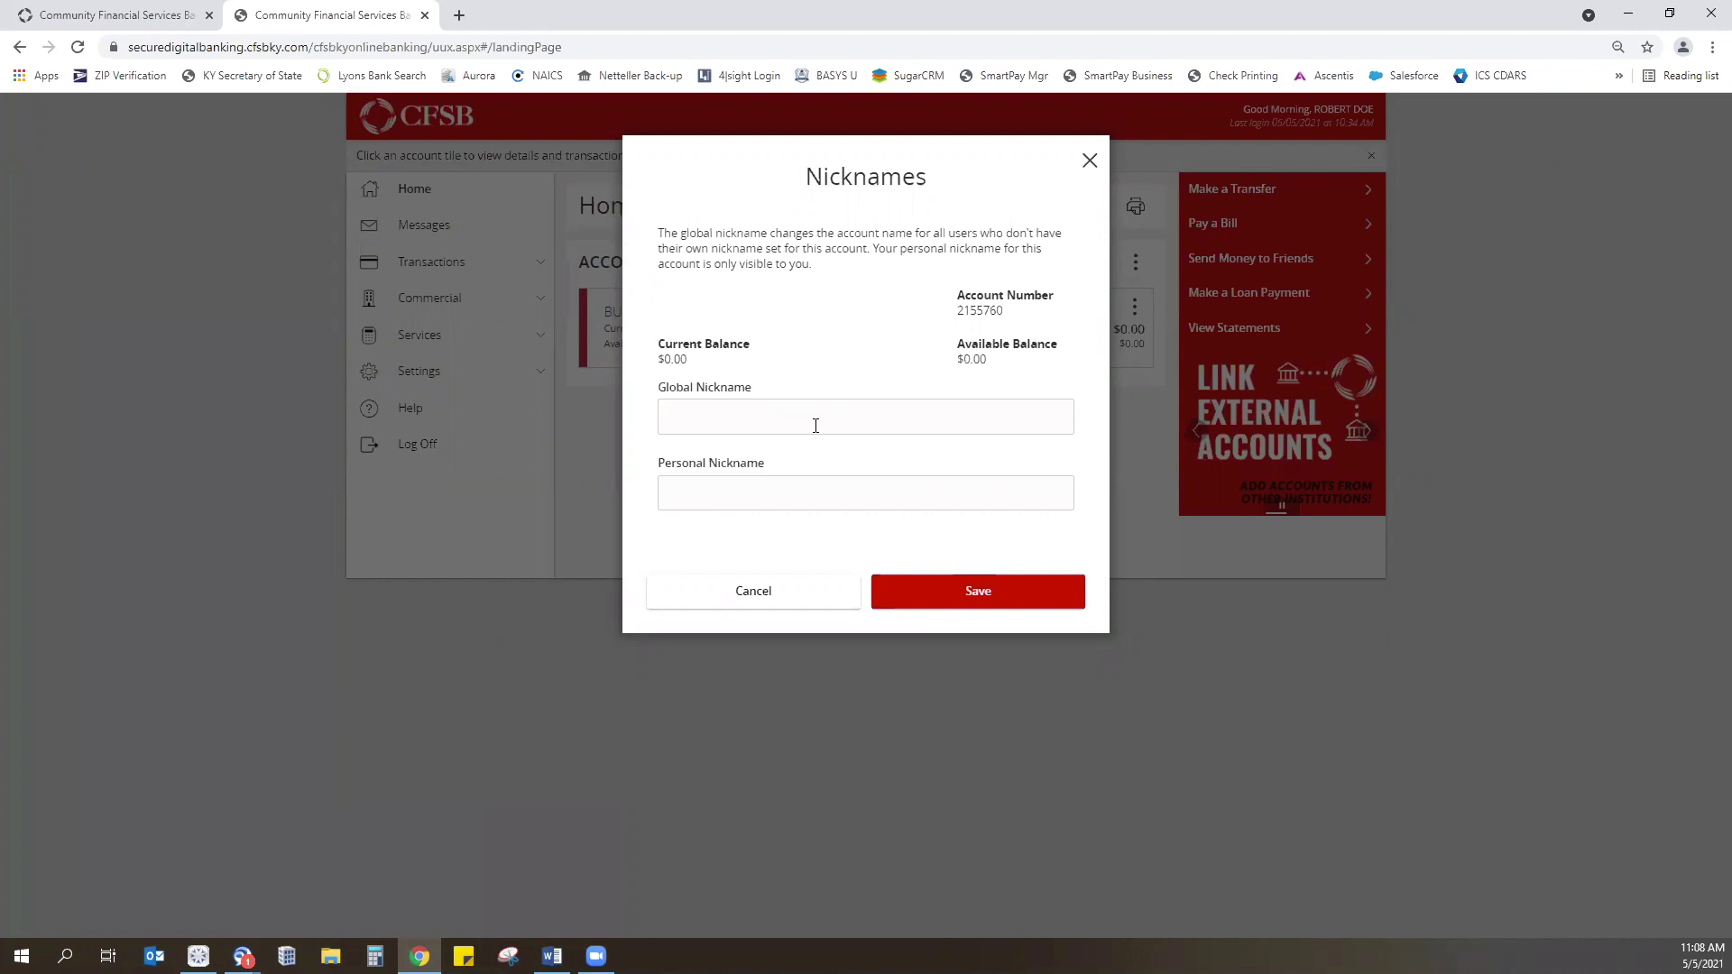
left_click_drag(650, 382, 752, 394)
left_click_drag(650, 468, 764, 469)
left_click(762, 388)
left_click(762, 388)
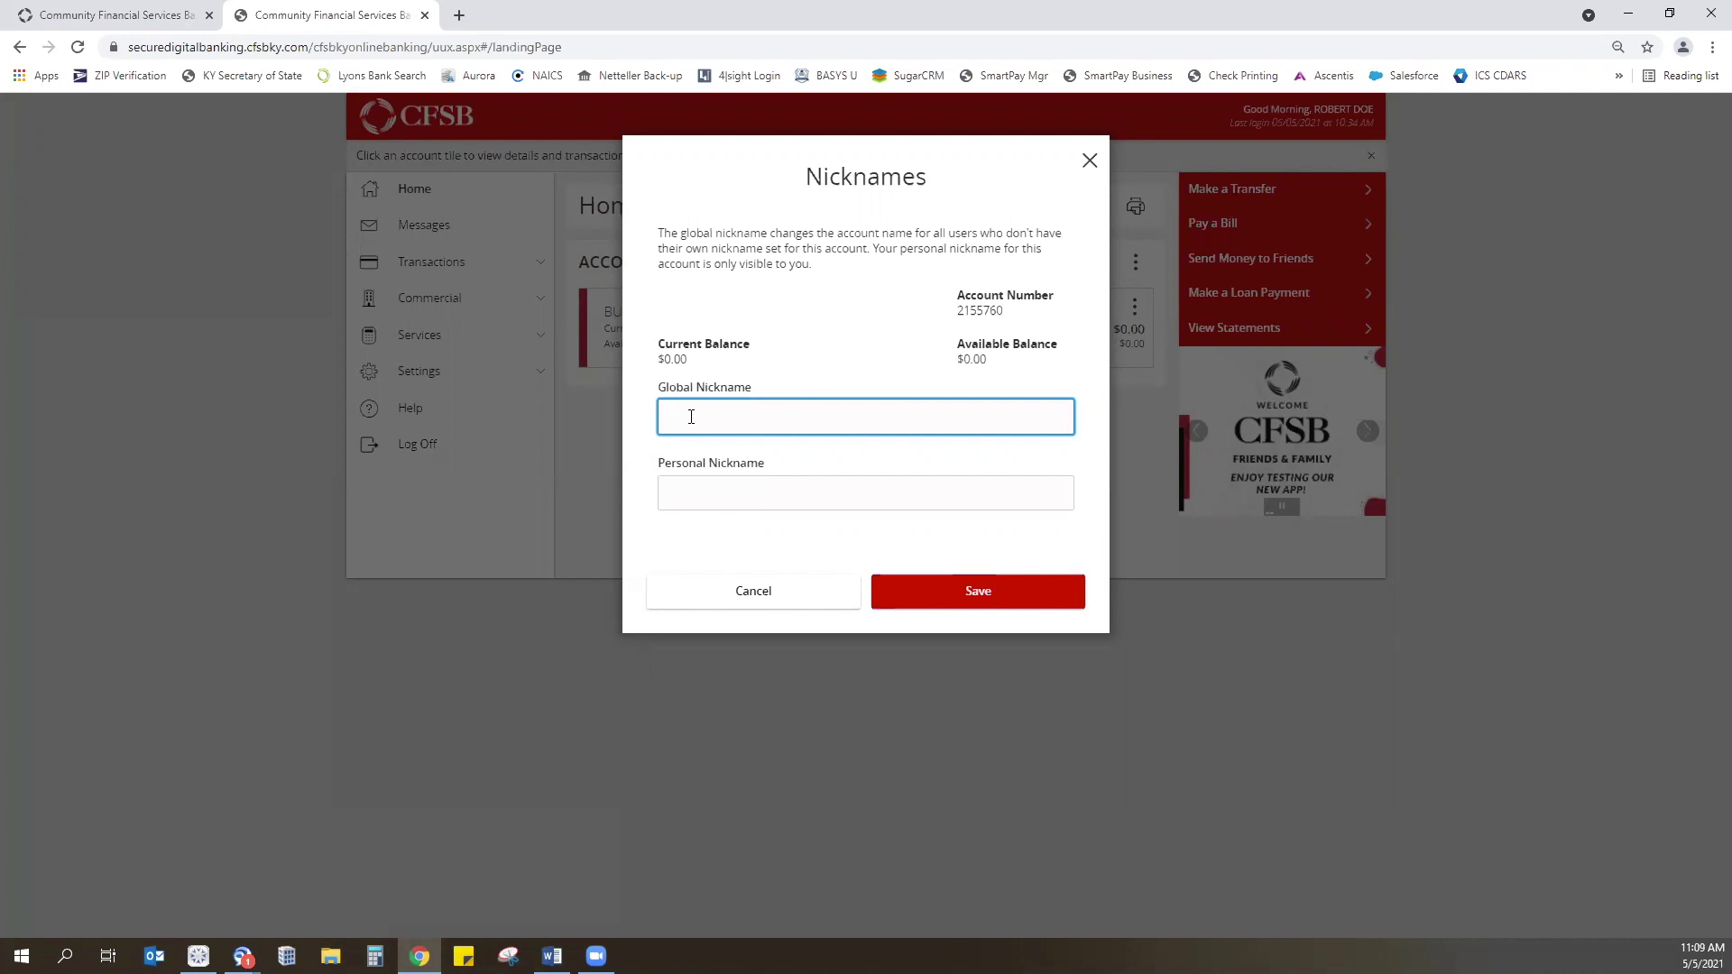
left_click(675, 497)
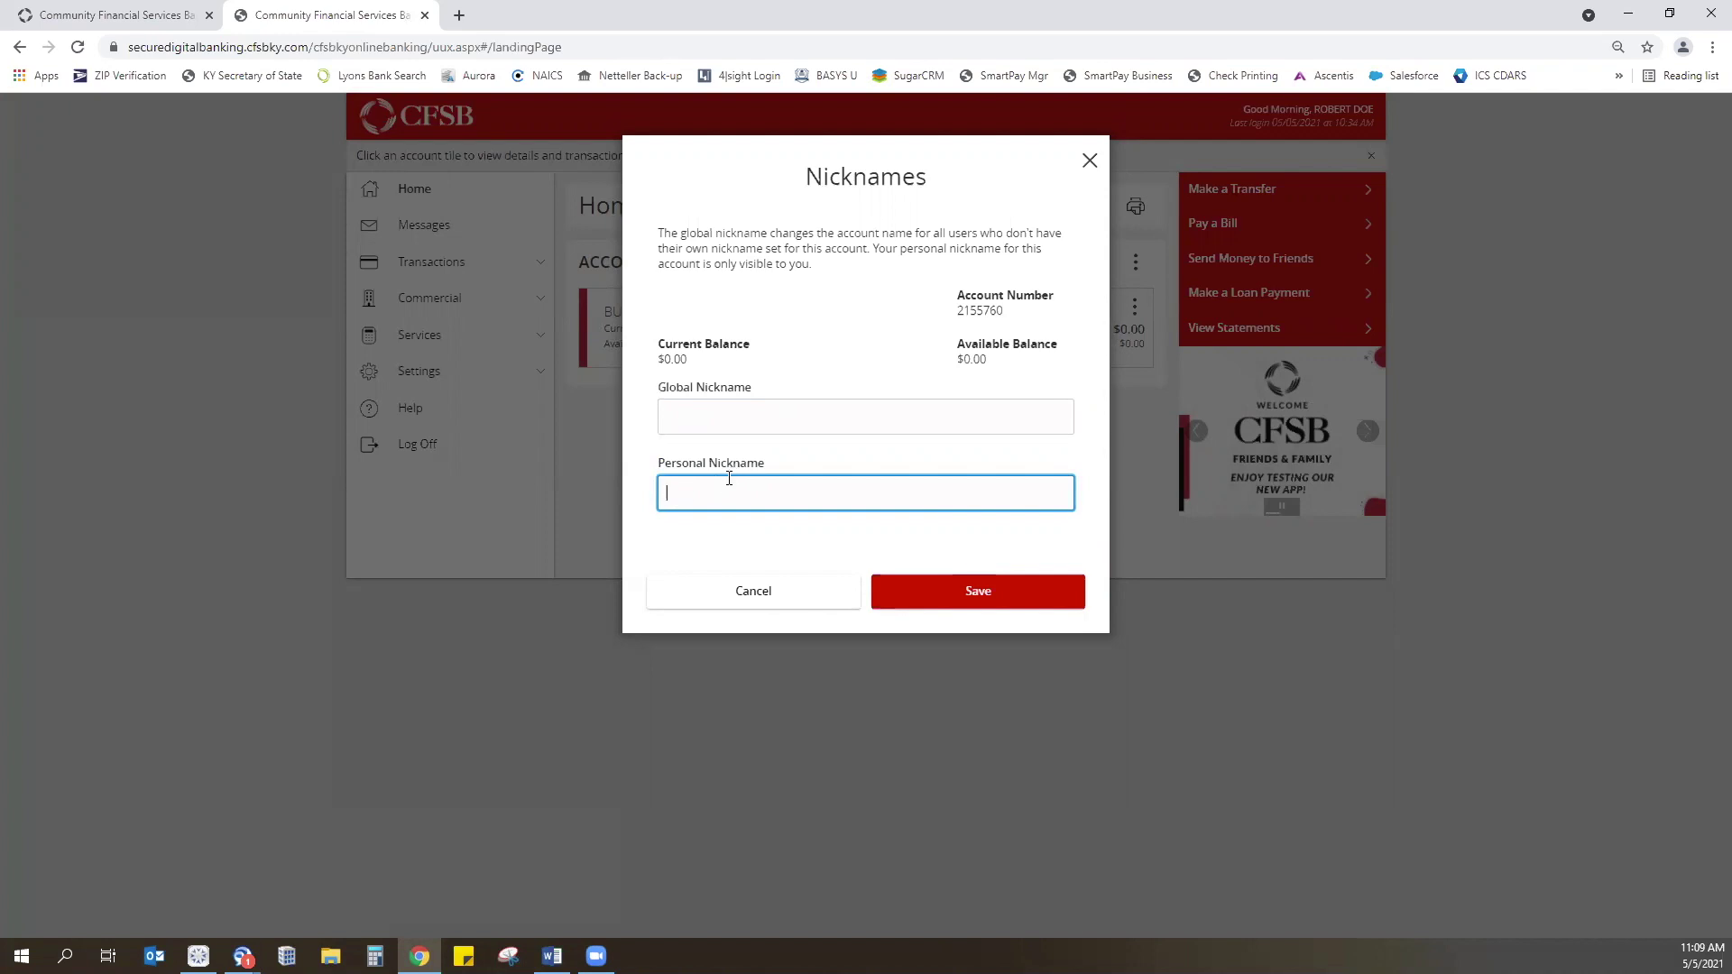
left_click(729, 411)
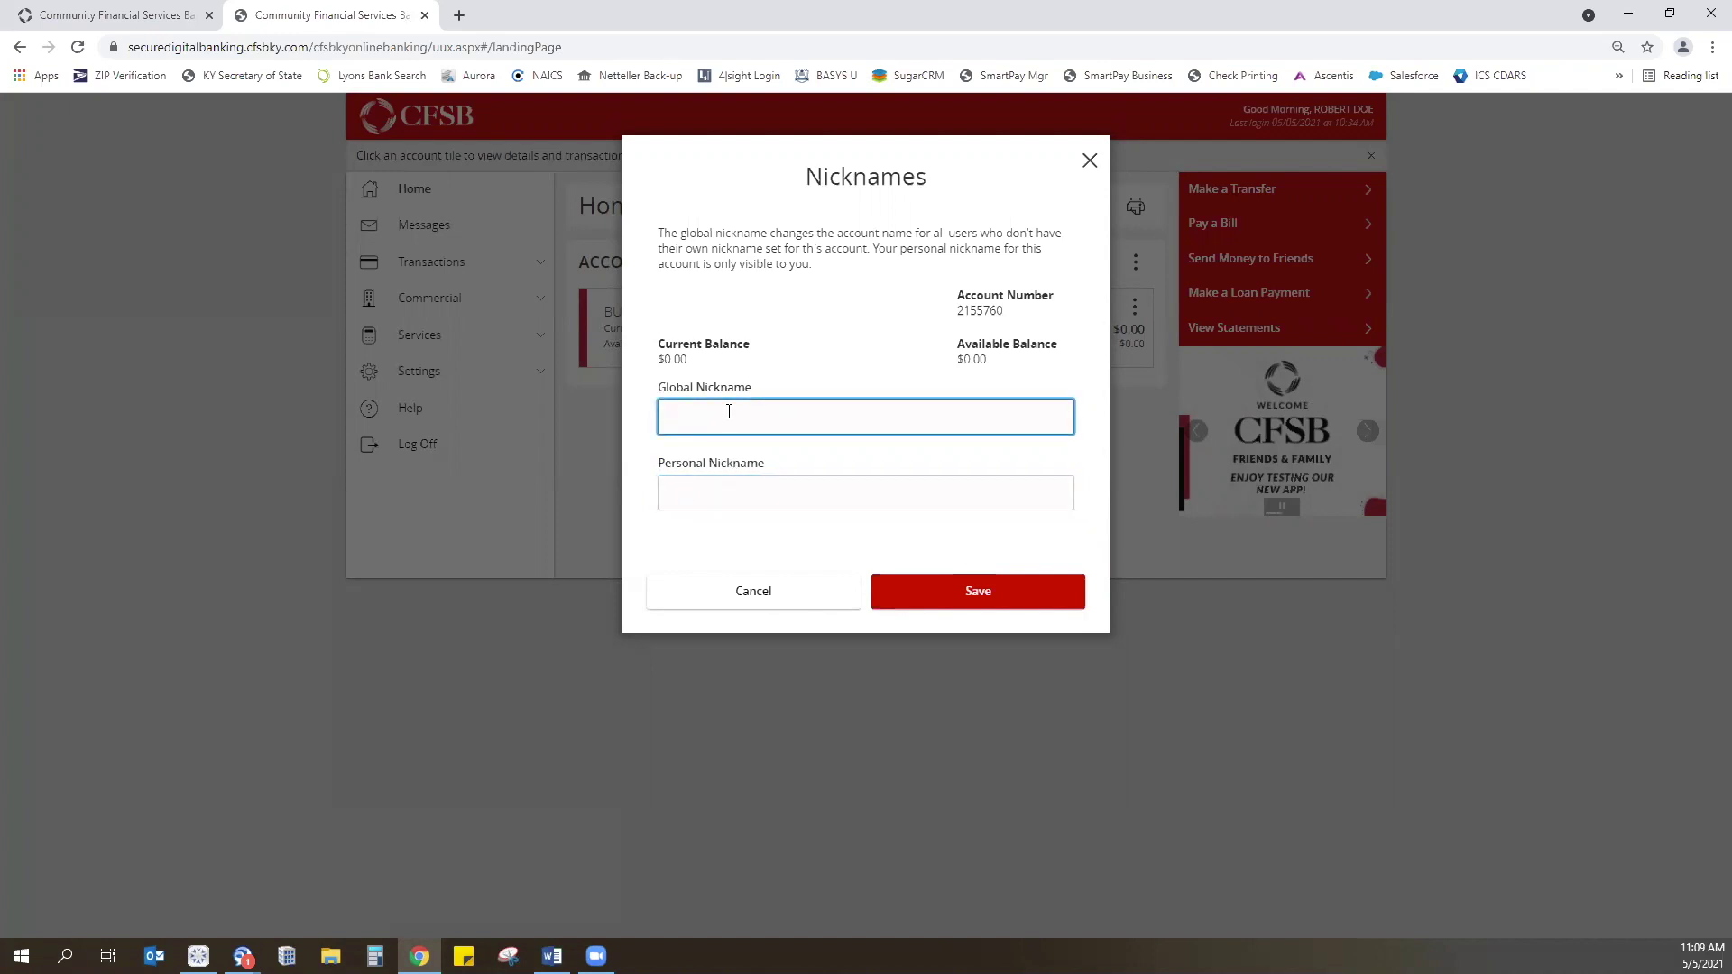
type("Payroll Account")
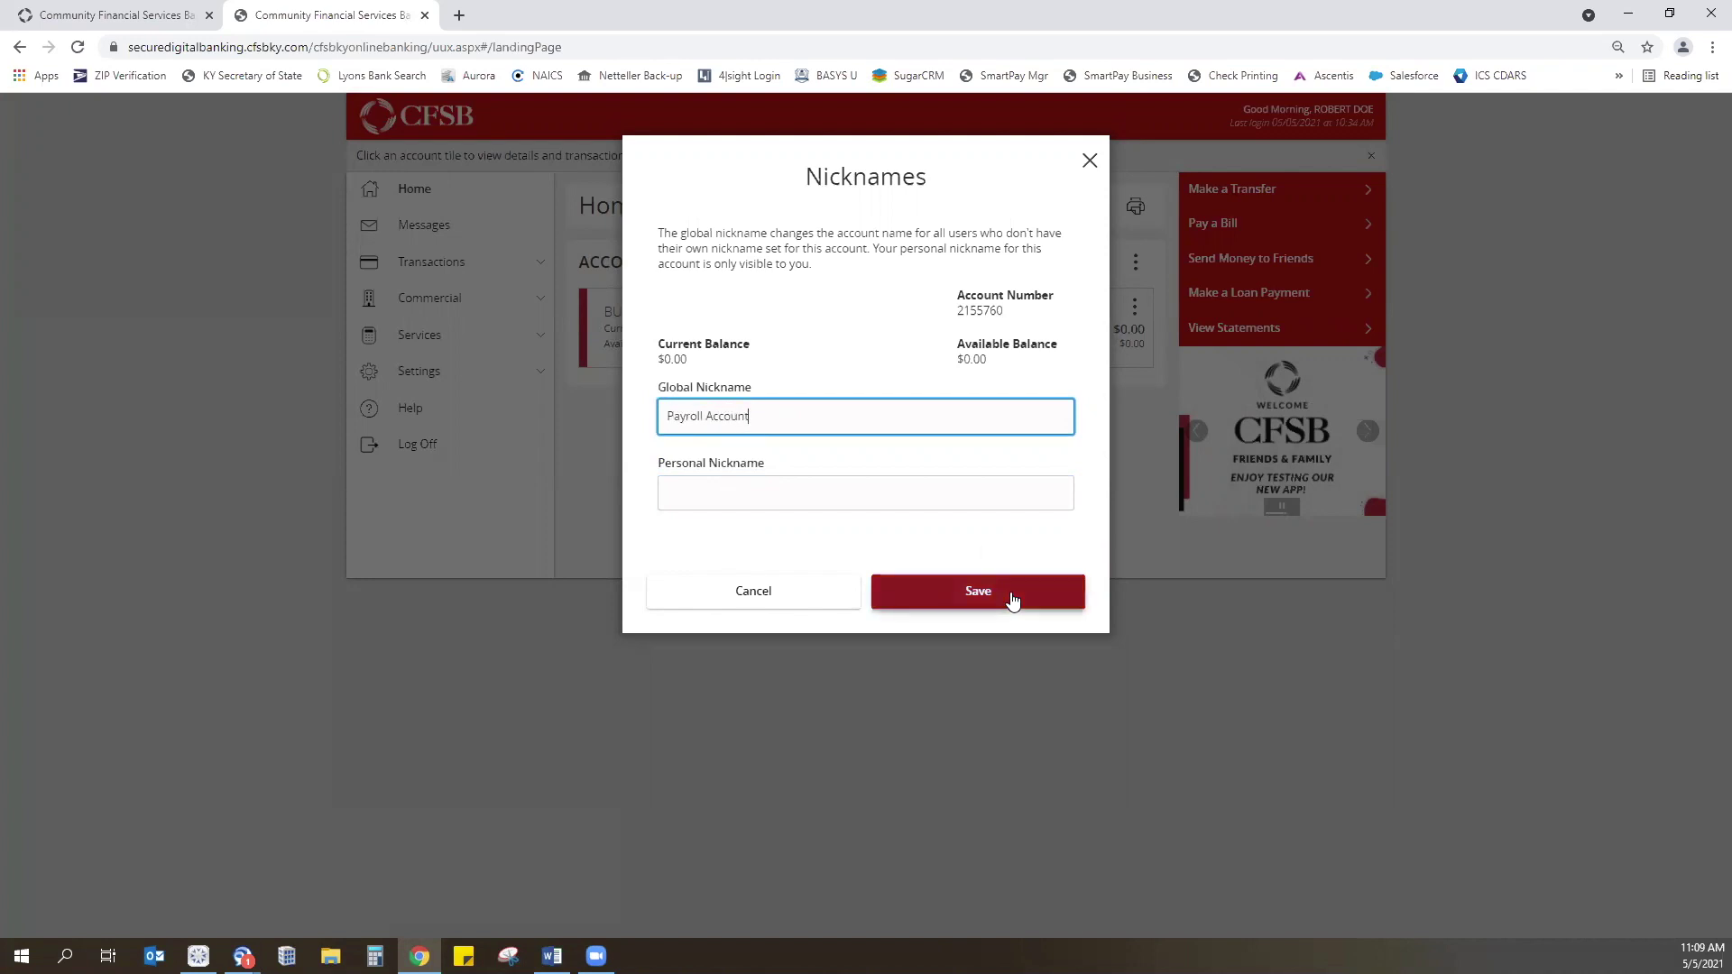
left_click(1012, 599)
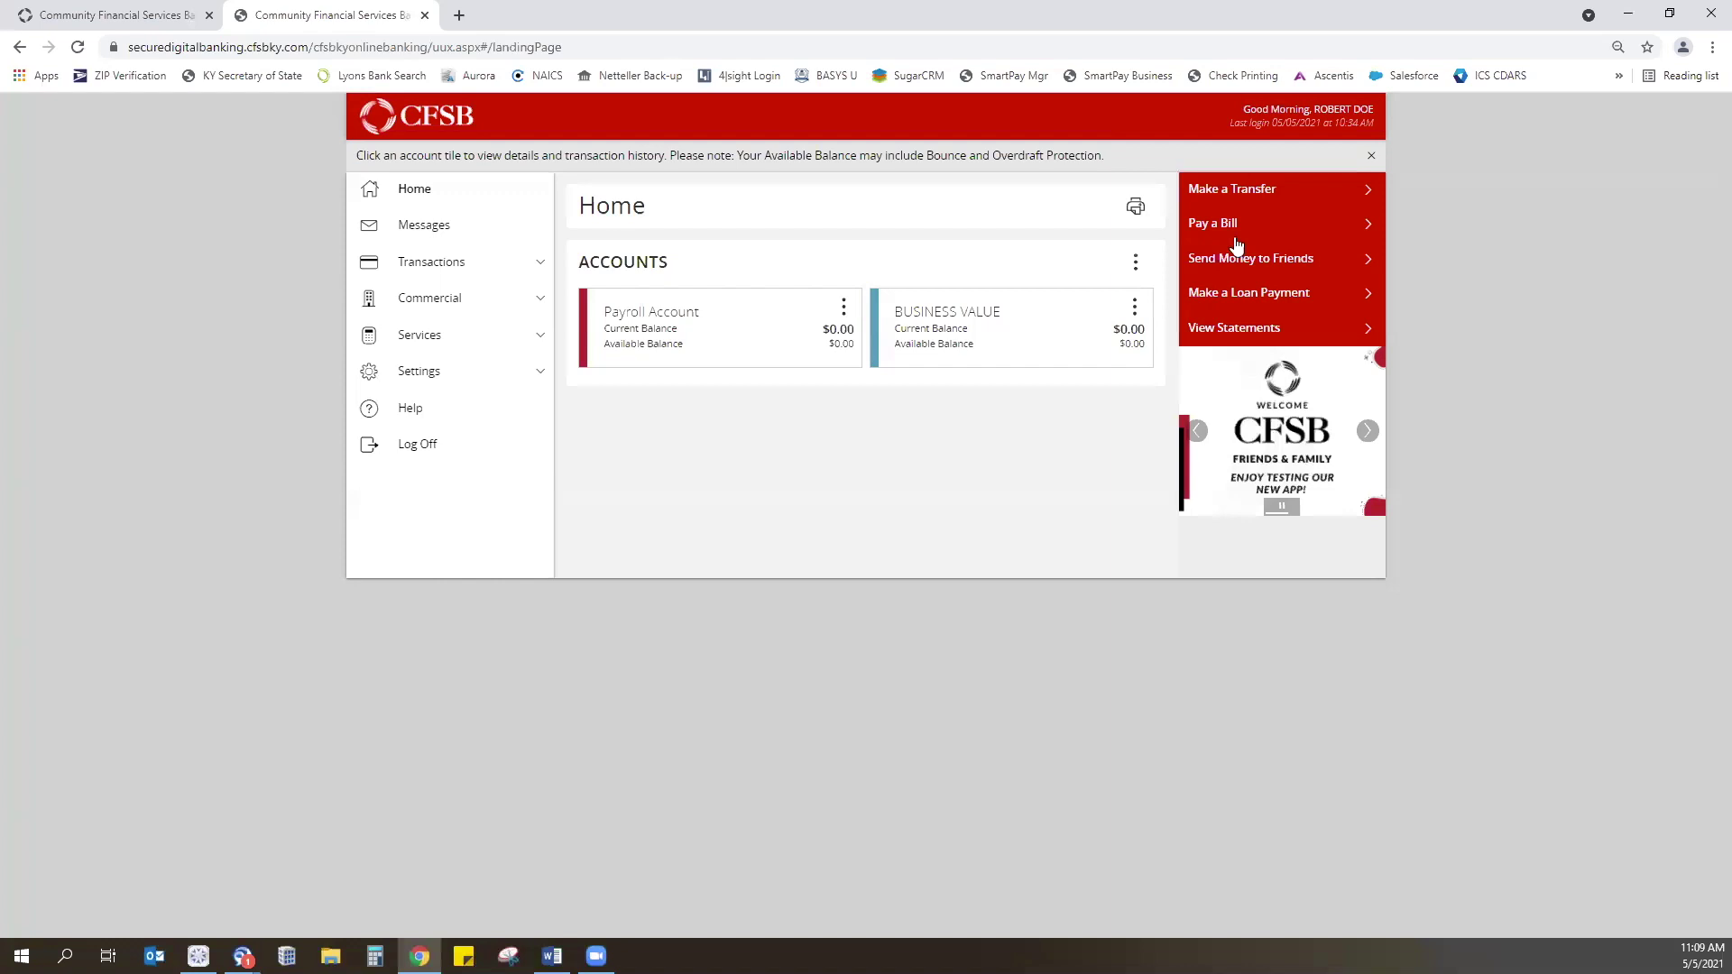
left_click(1134, 311)
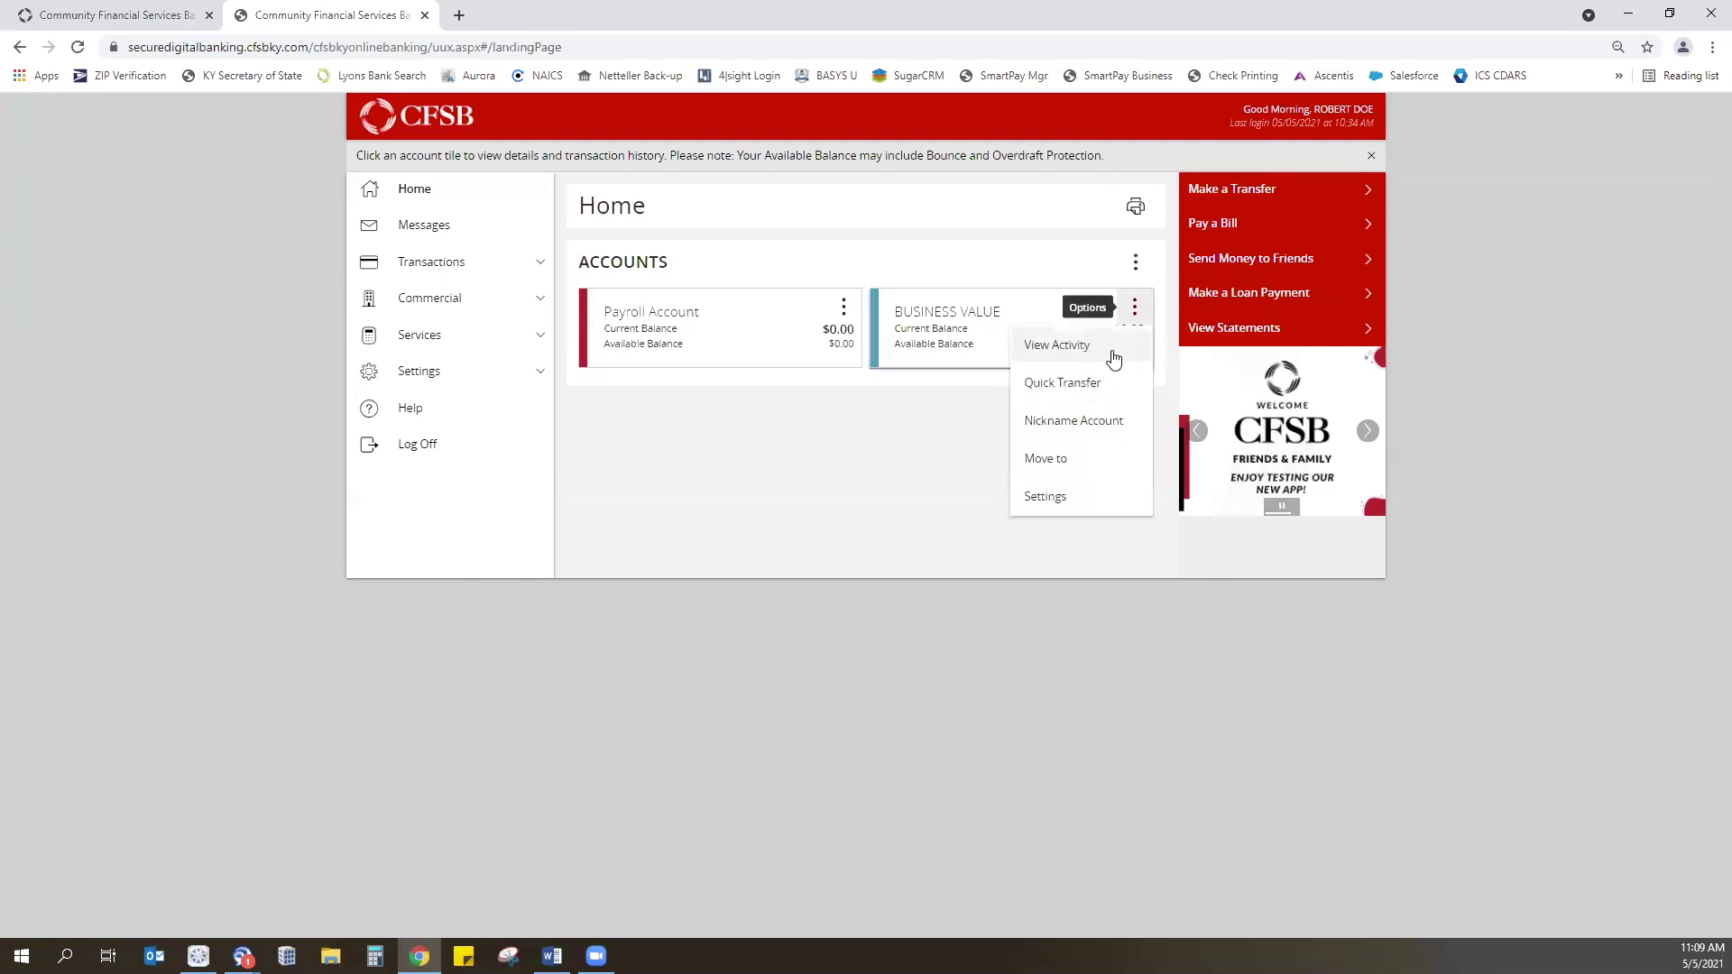
- Set the second BUSINESS VALUE account's global nickname to 'Operating Account'
left_click(1095, 422)
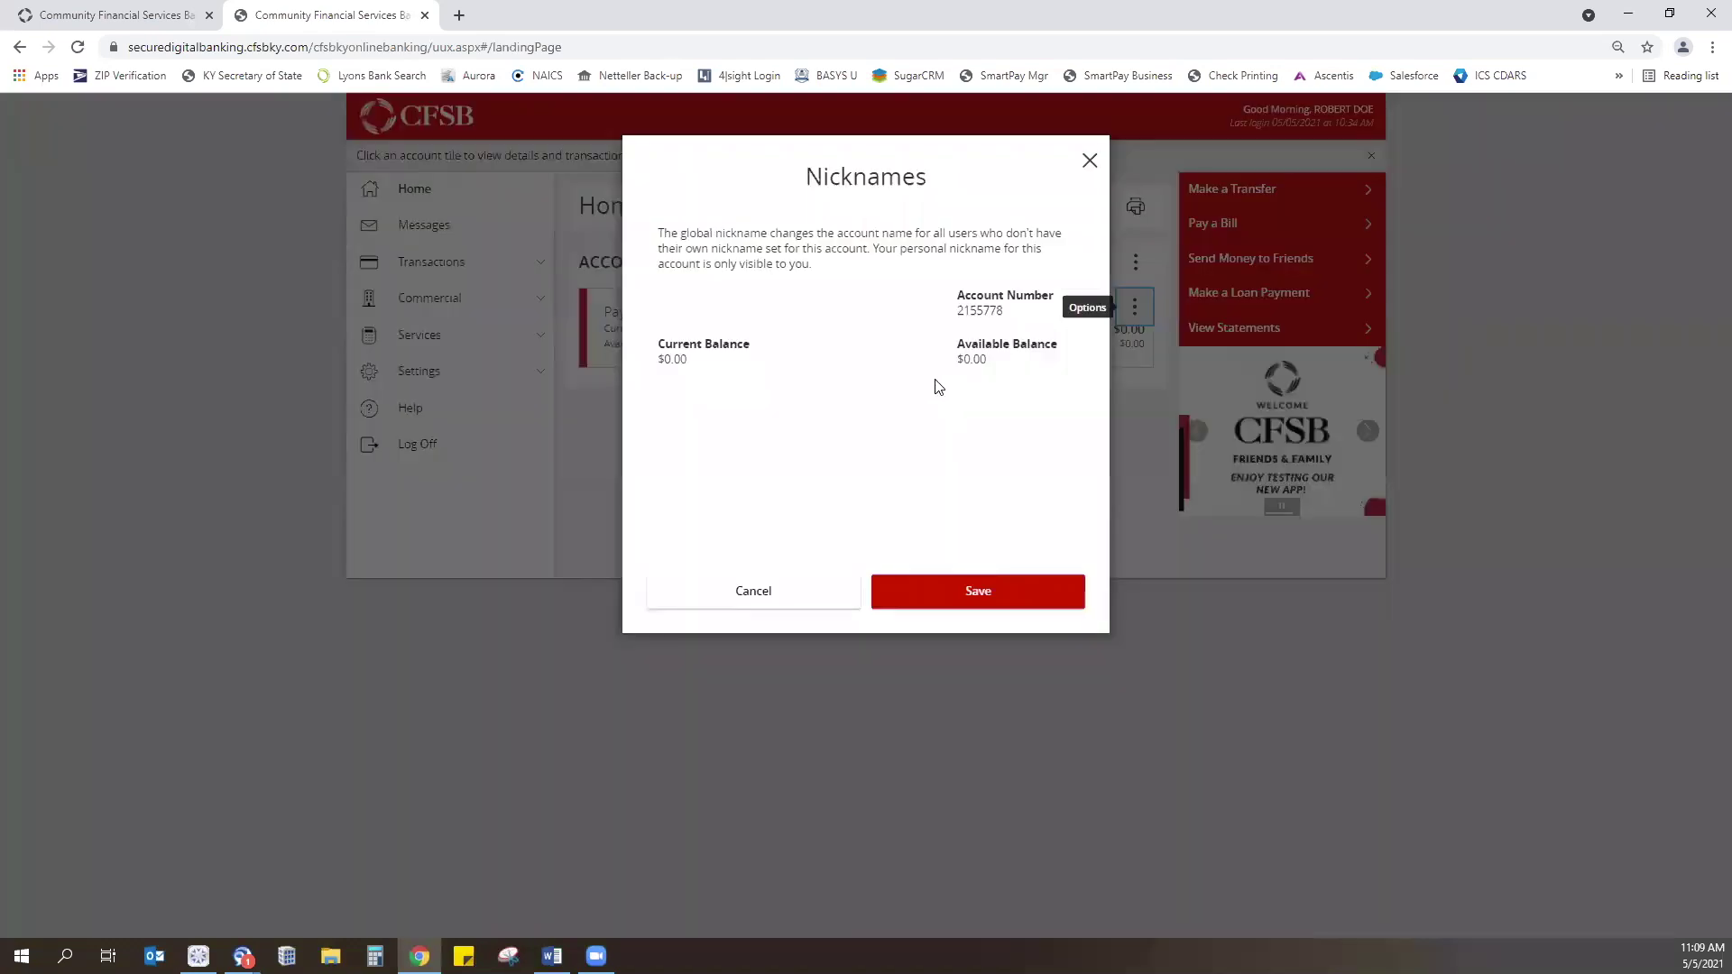
left_click(906, 426)
type("O")
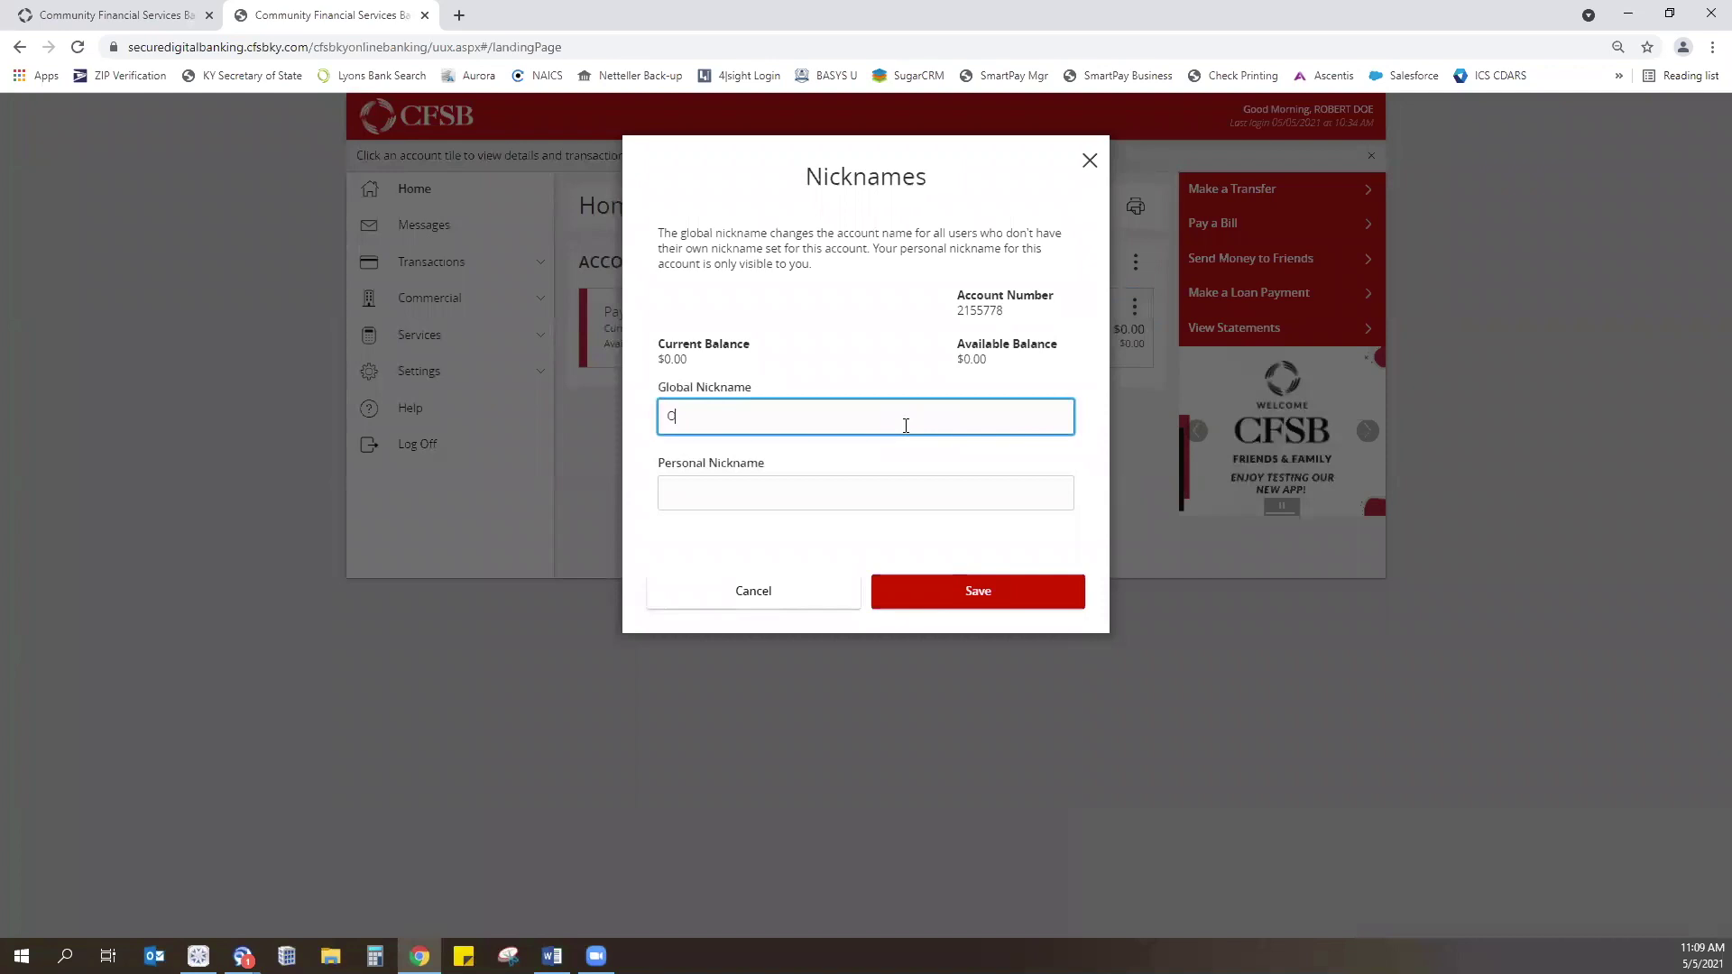
type("perating Account")
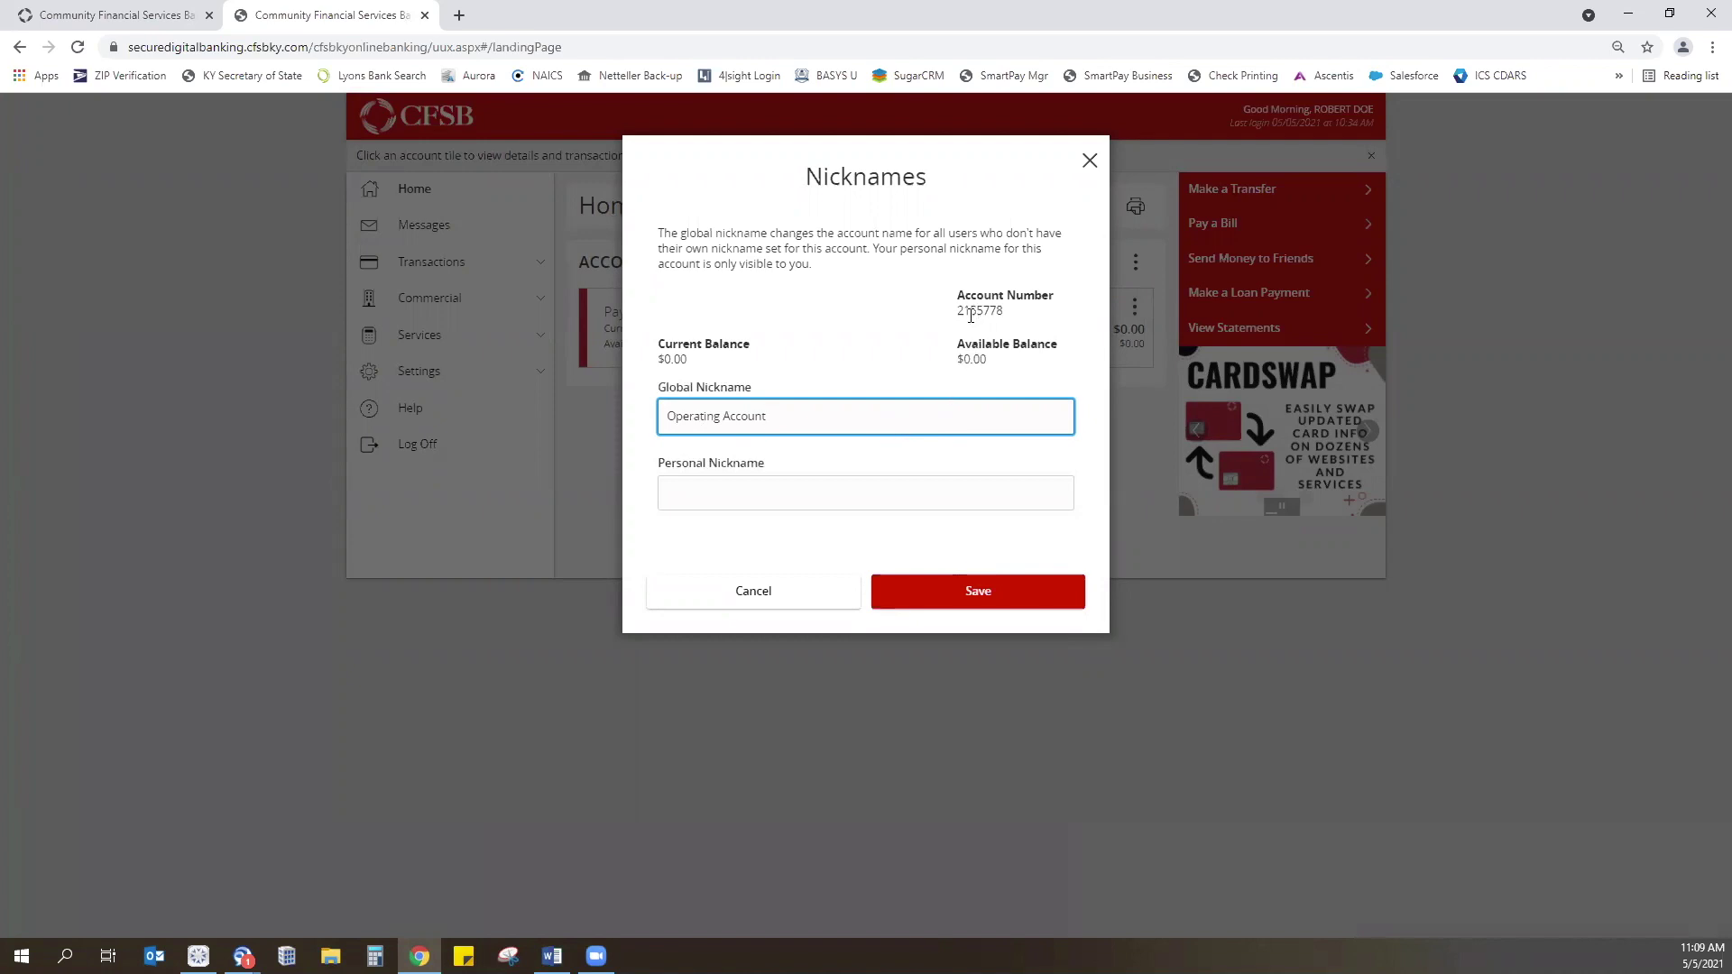
left_click_drag(958, 312, 1006, 316)
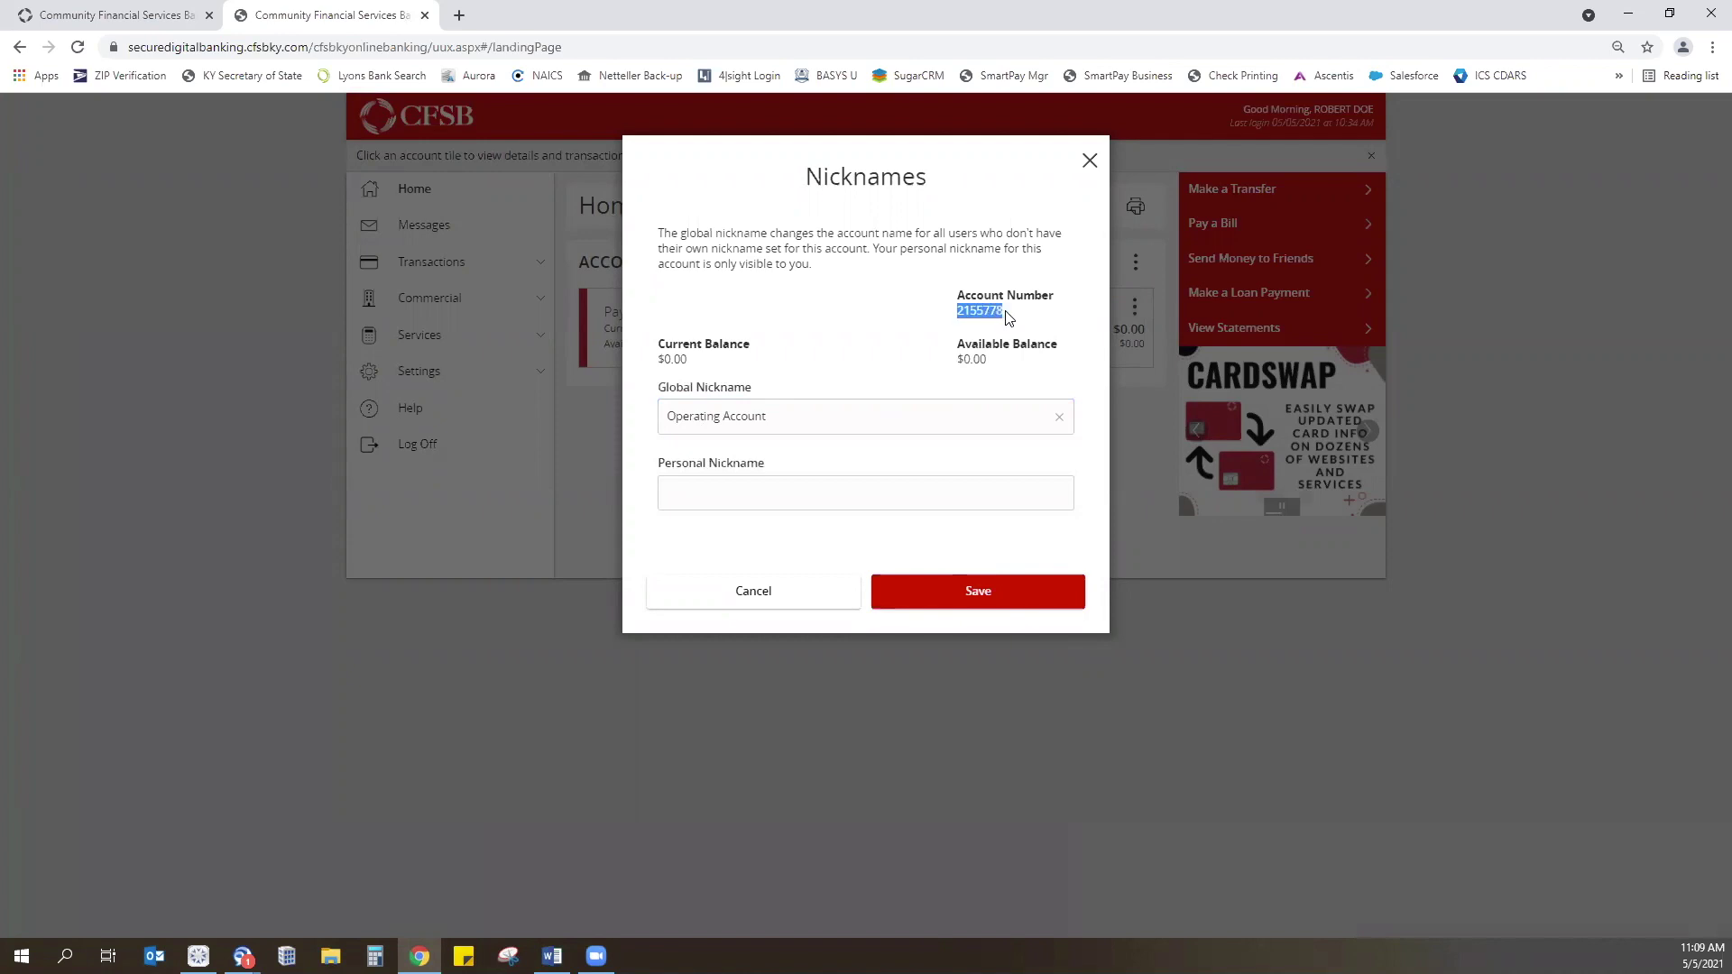
left_click(1007, 316)
left_click(980, 597)
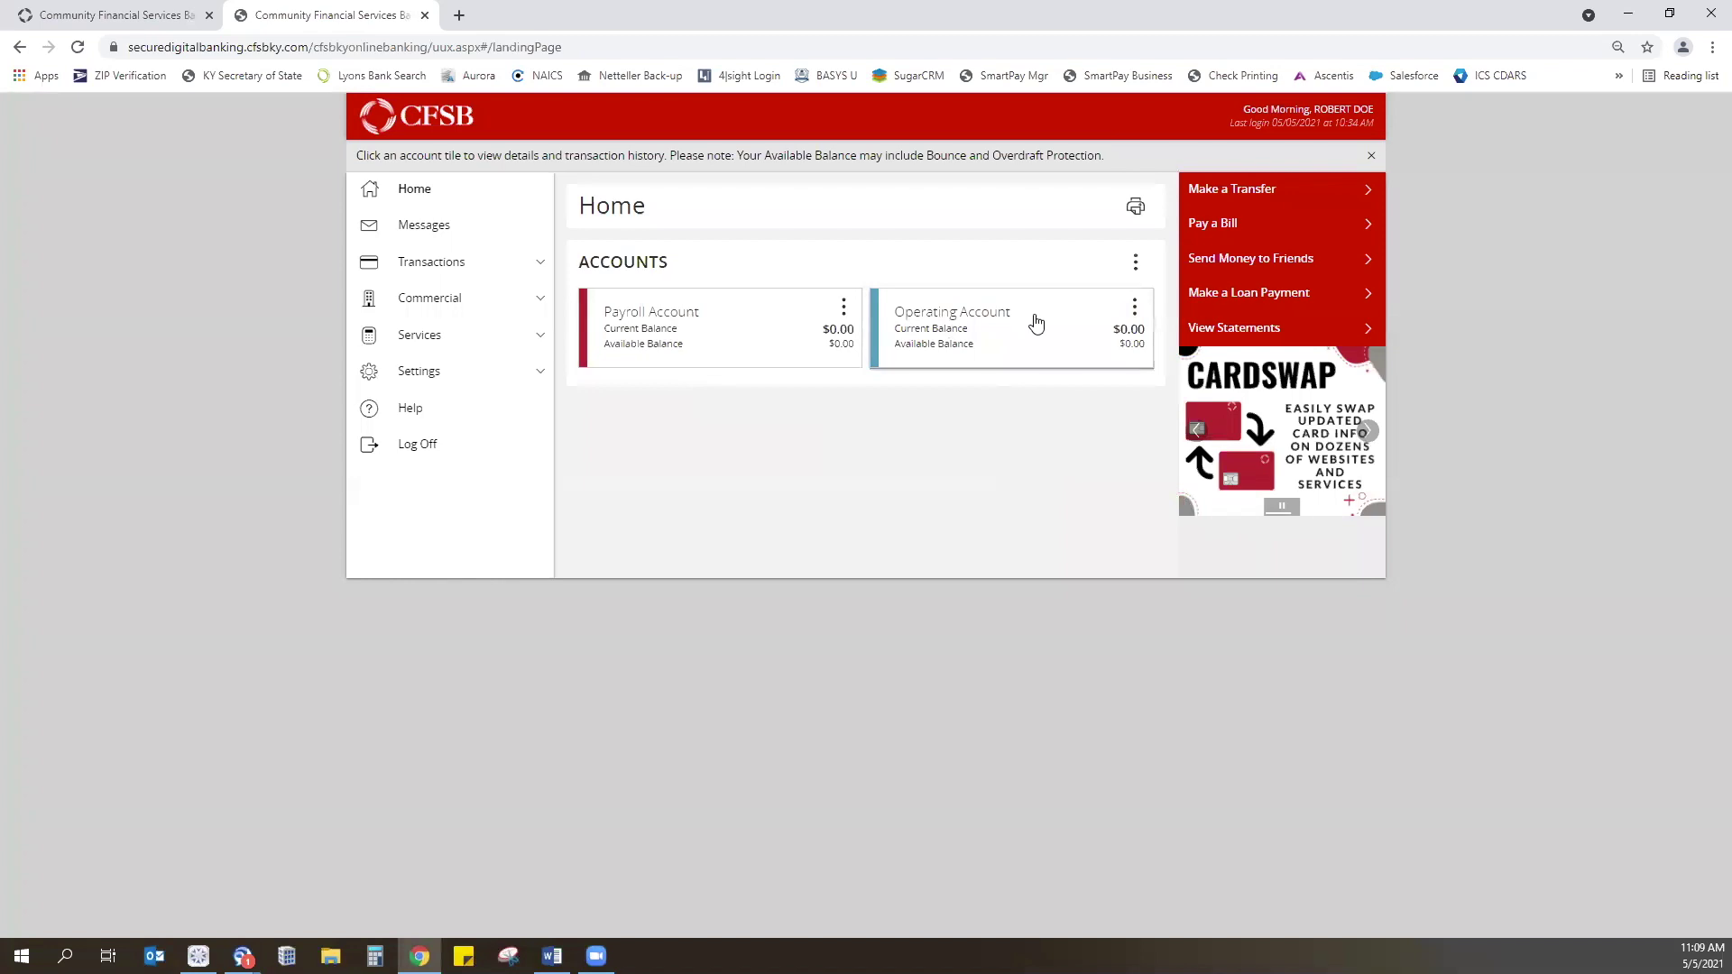
- Place Payroll Account after Operating Account, then view Operating Account's transactions
left_click_drag(722, 337, 1040, 337)
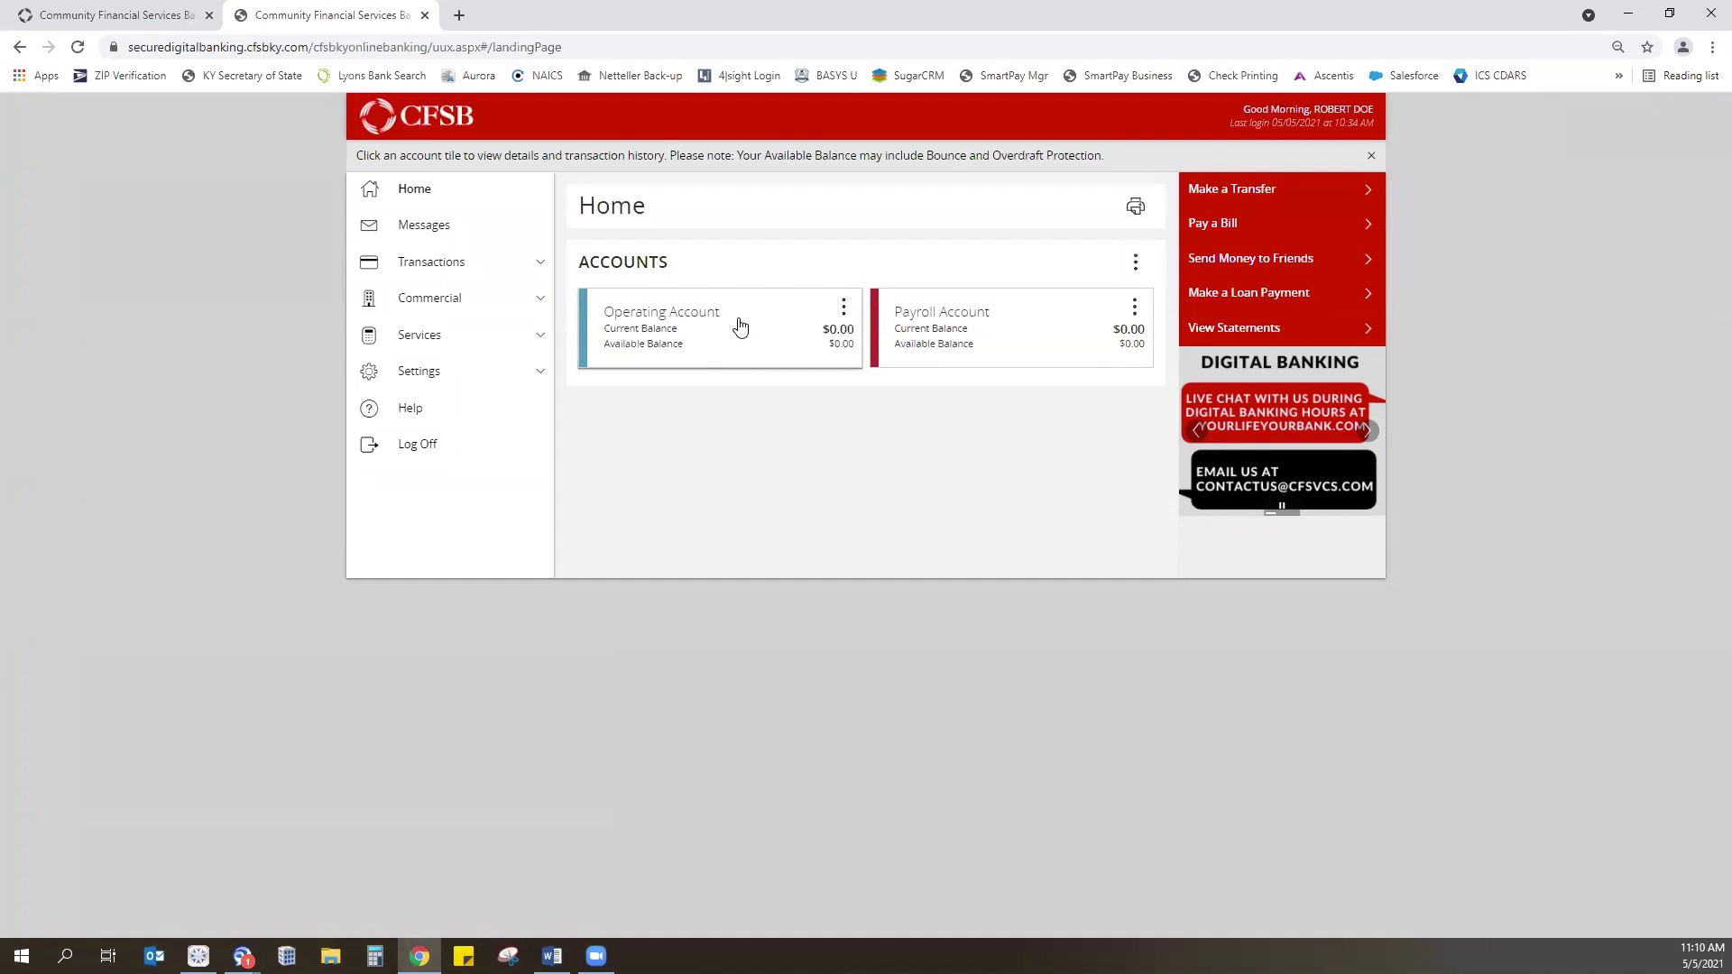
left_click(738, 319)
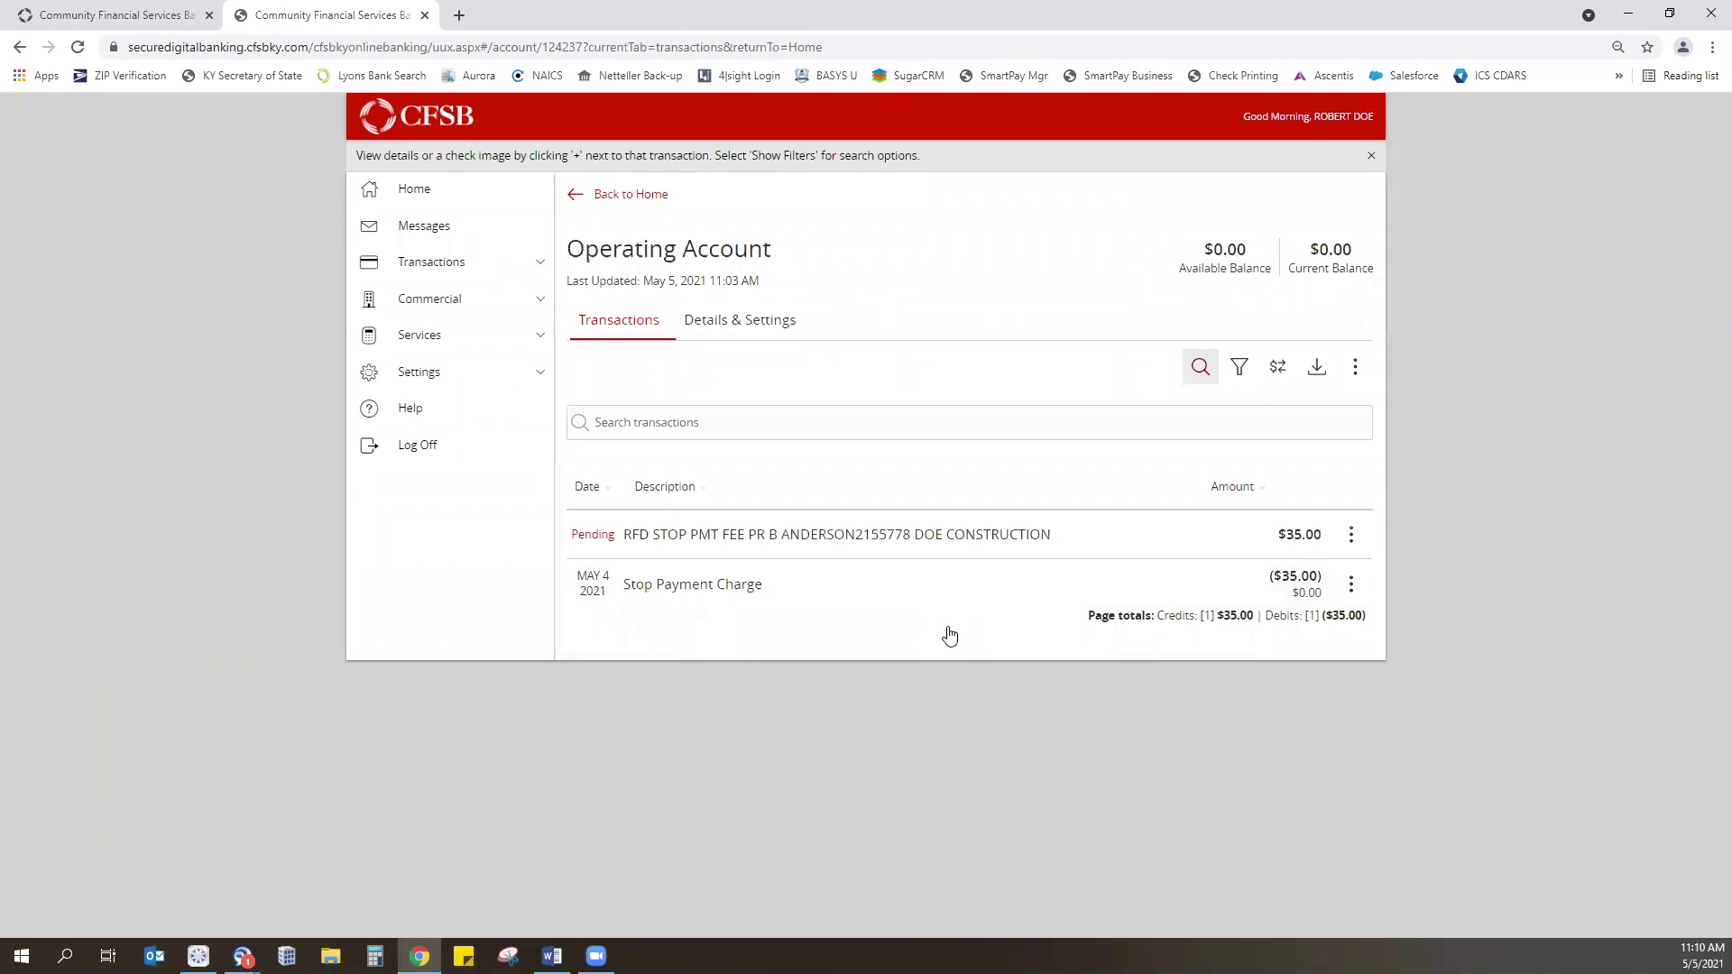
- Put the cursor in the Operating Account's transaction search box
left_click(870, 424)
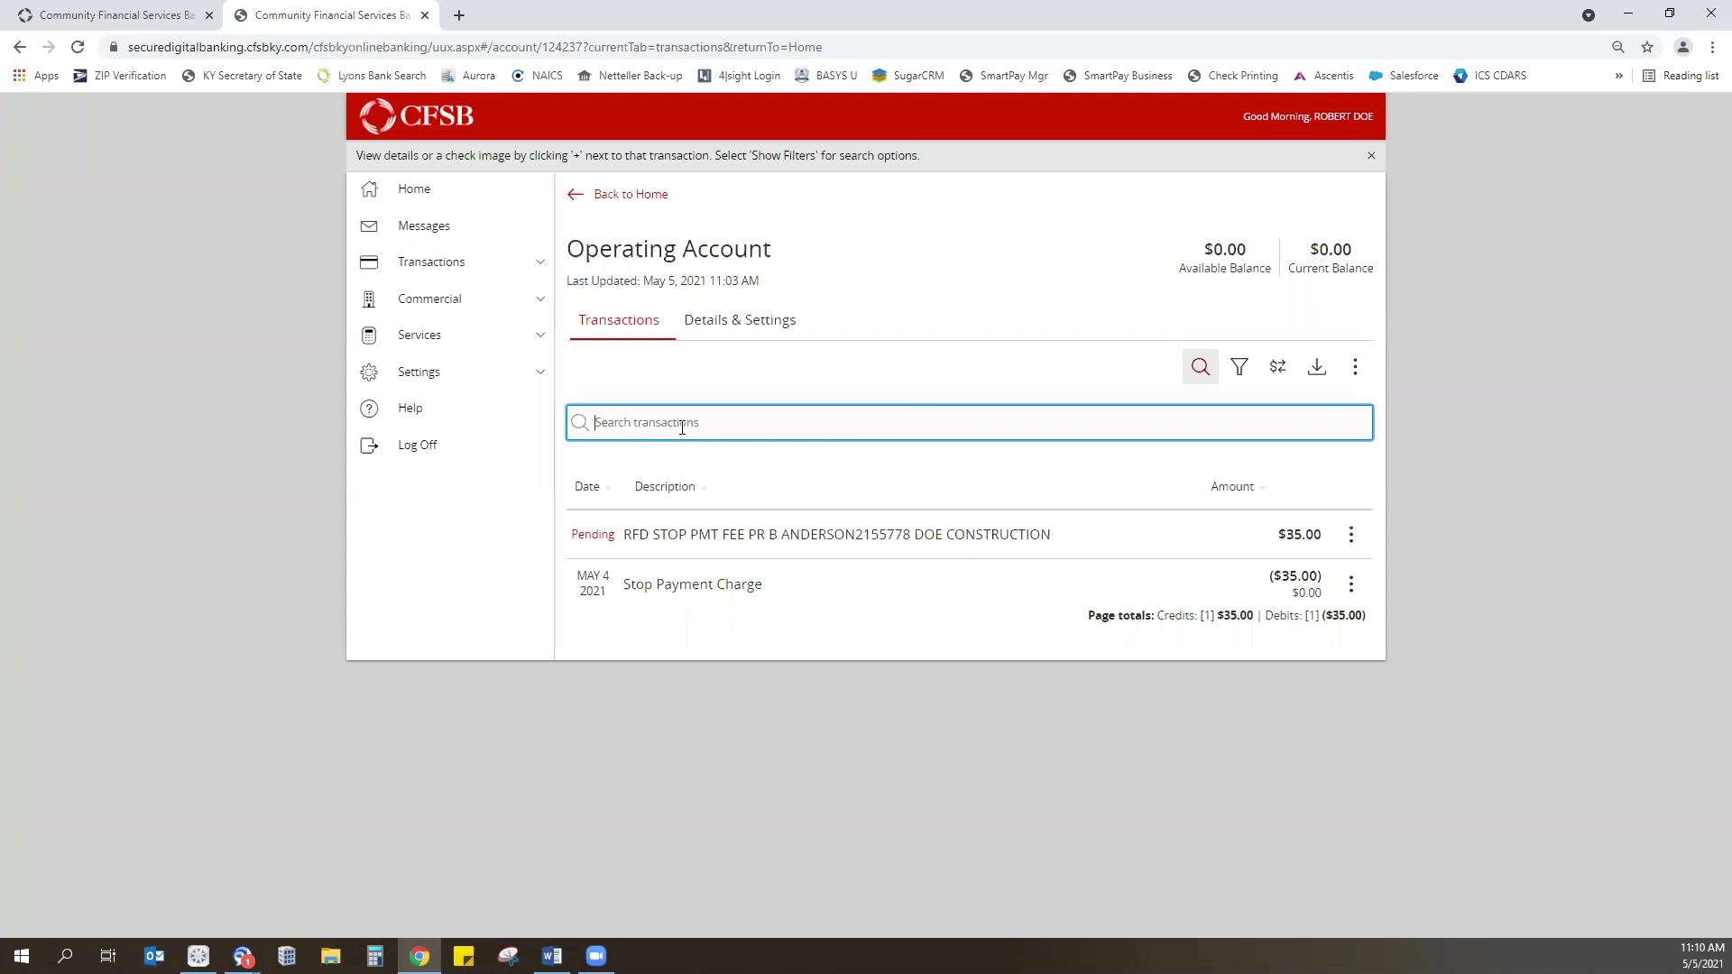
- Reveal the transaction filters and inspect Time Period, Description, Type, amount and check # fields without applying any
left_click(1236, 370)
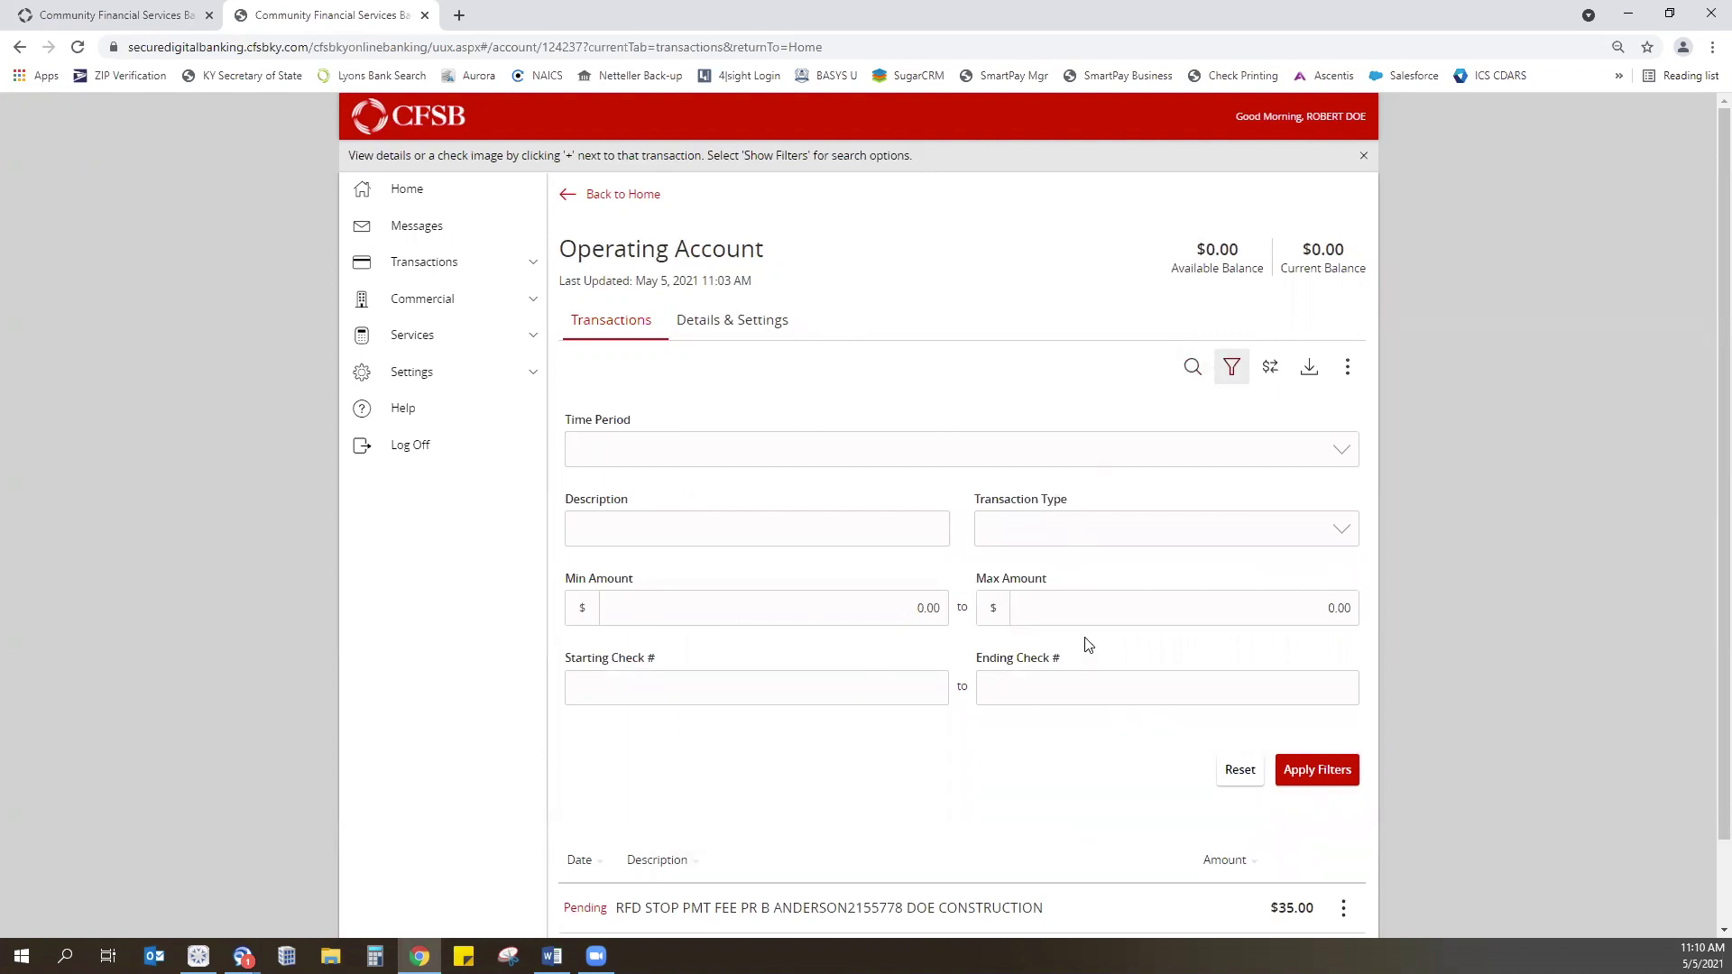
scroll(1087, 644, "down", 2)
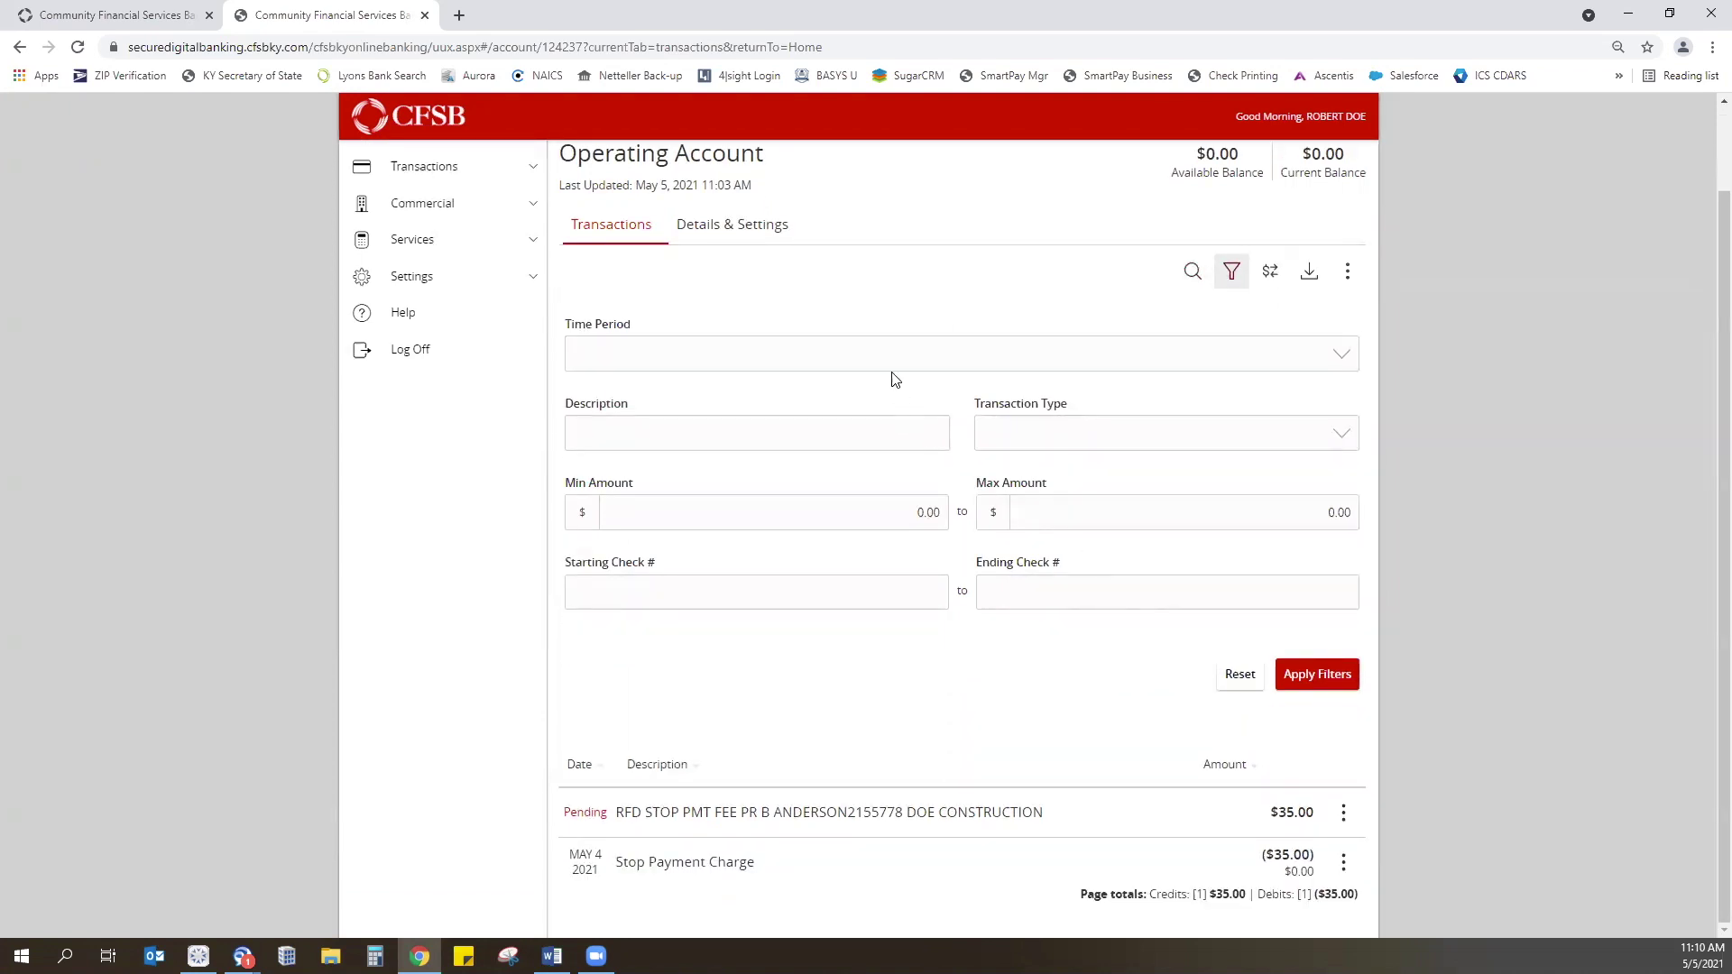
left_click(995, 359)
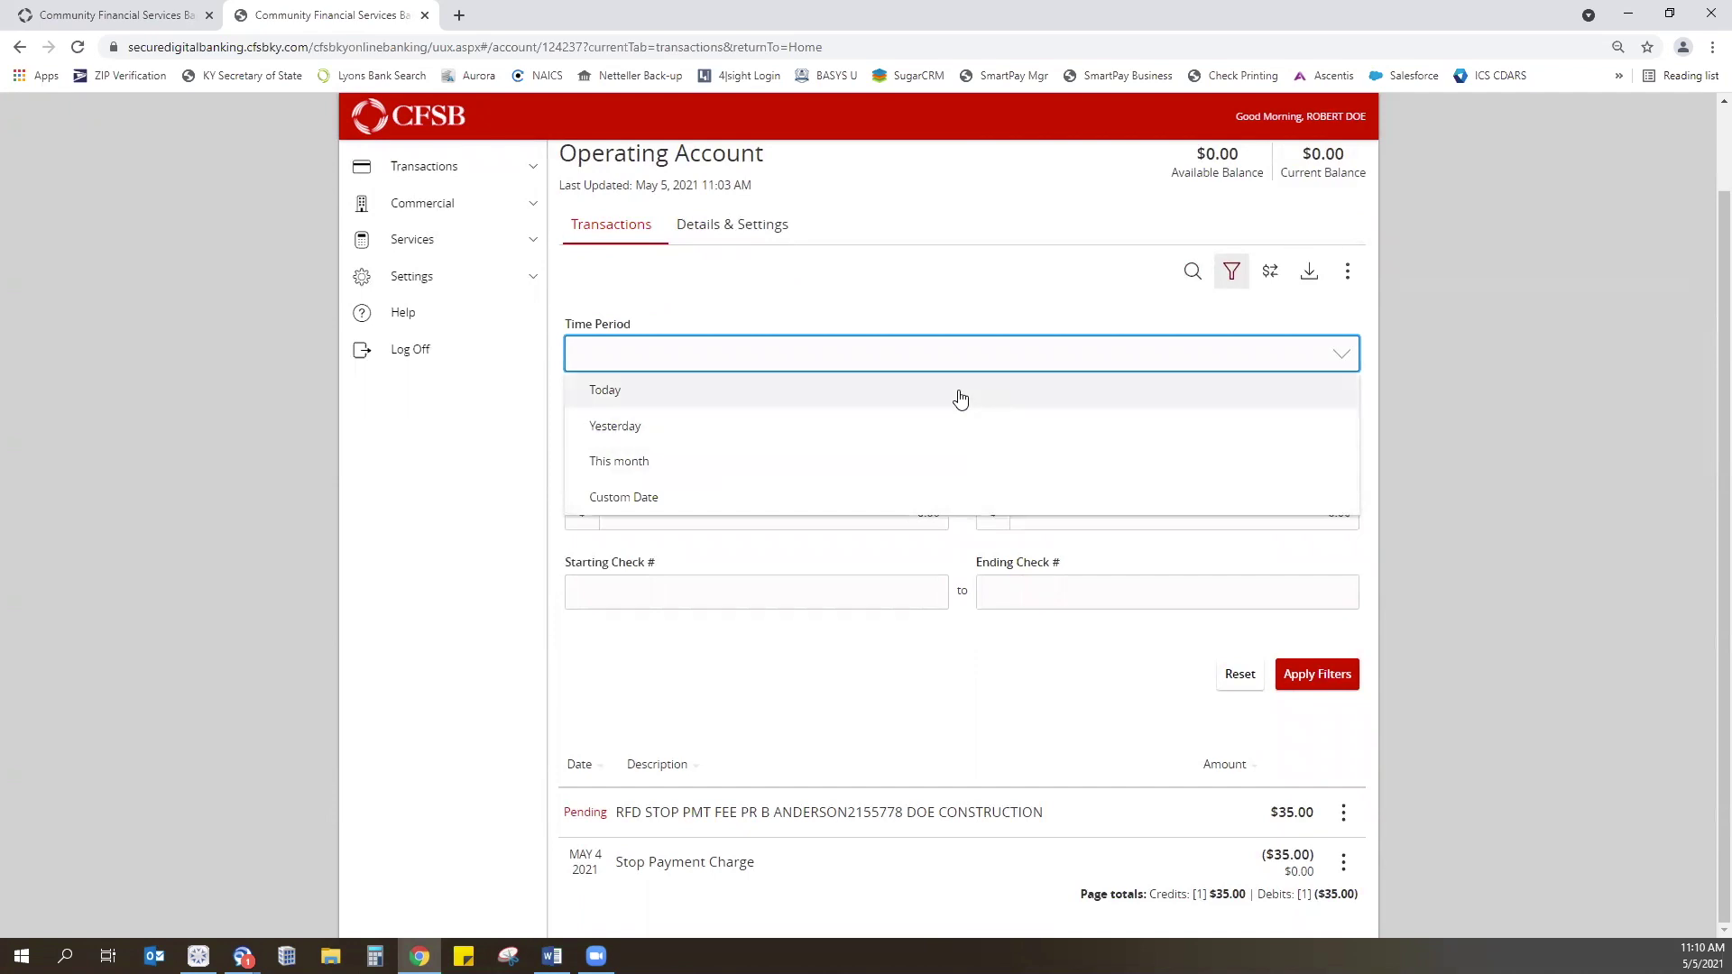
left_click(963, 359)
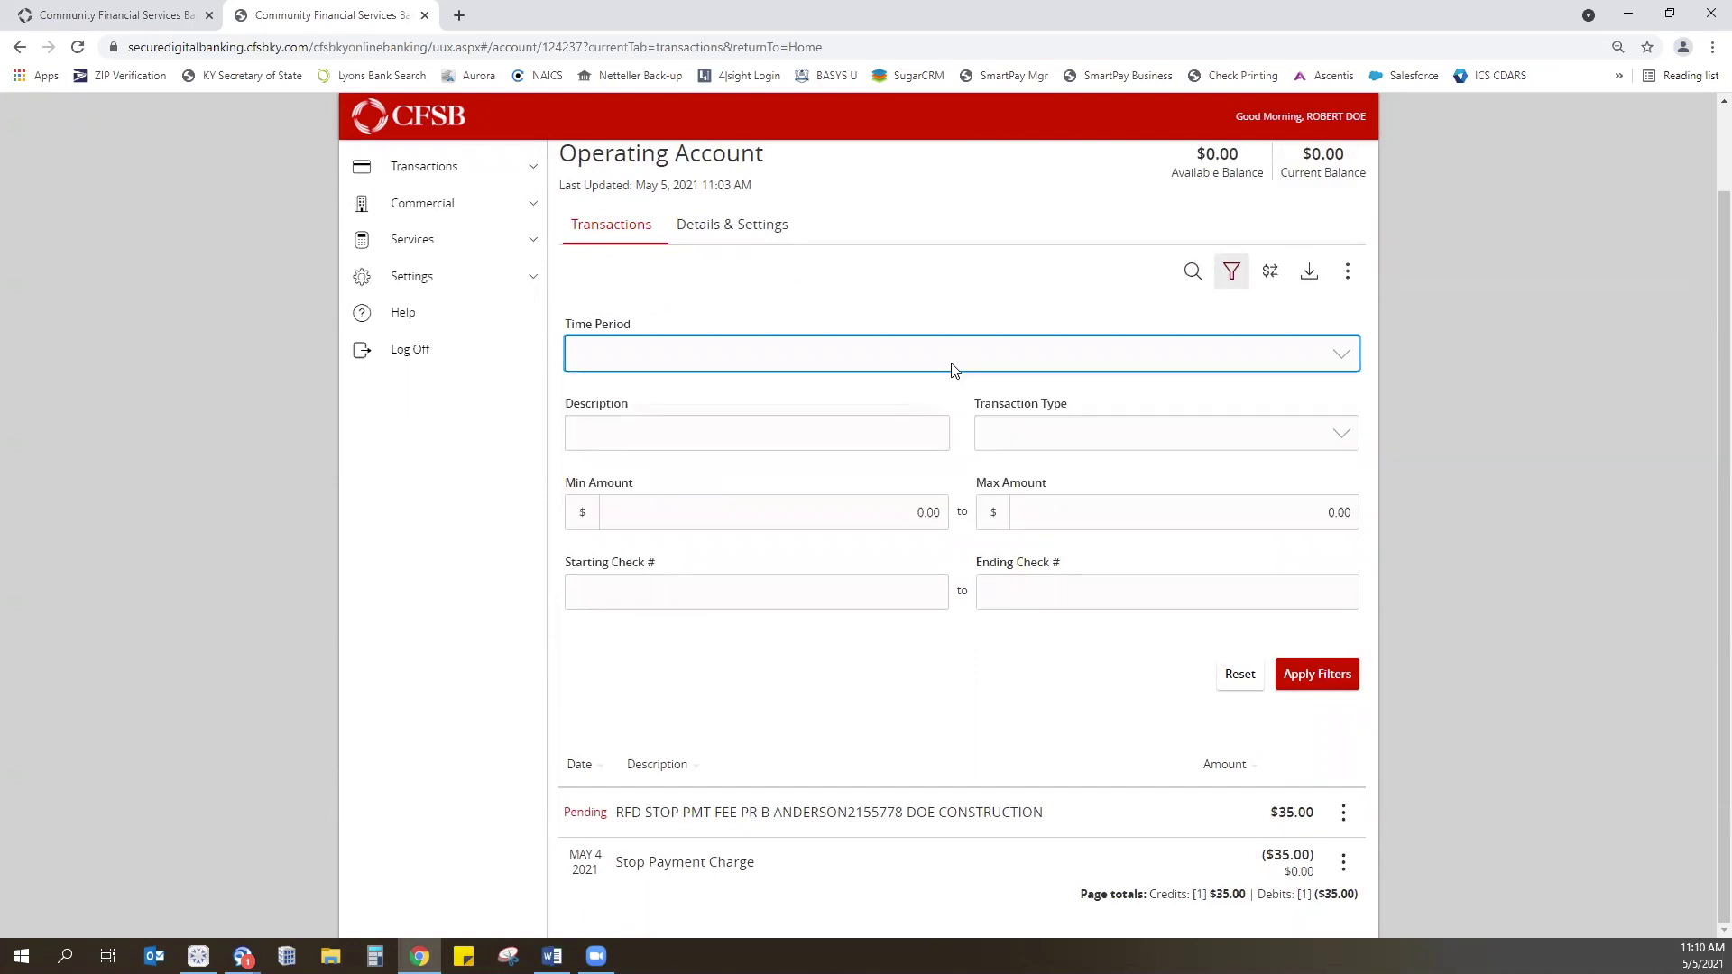
left_click(896, 437)
left_click(1025, 448)
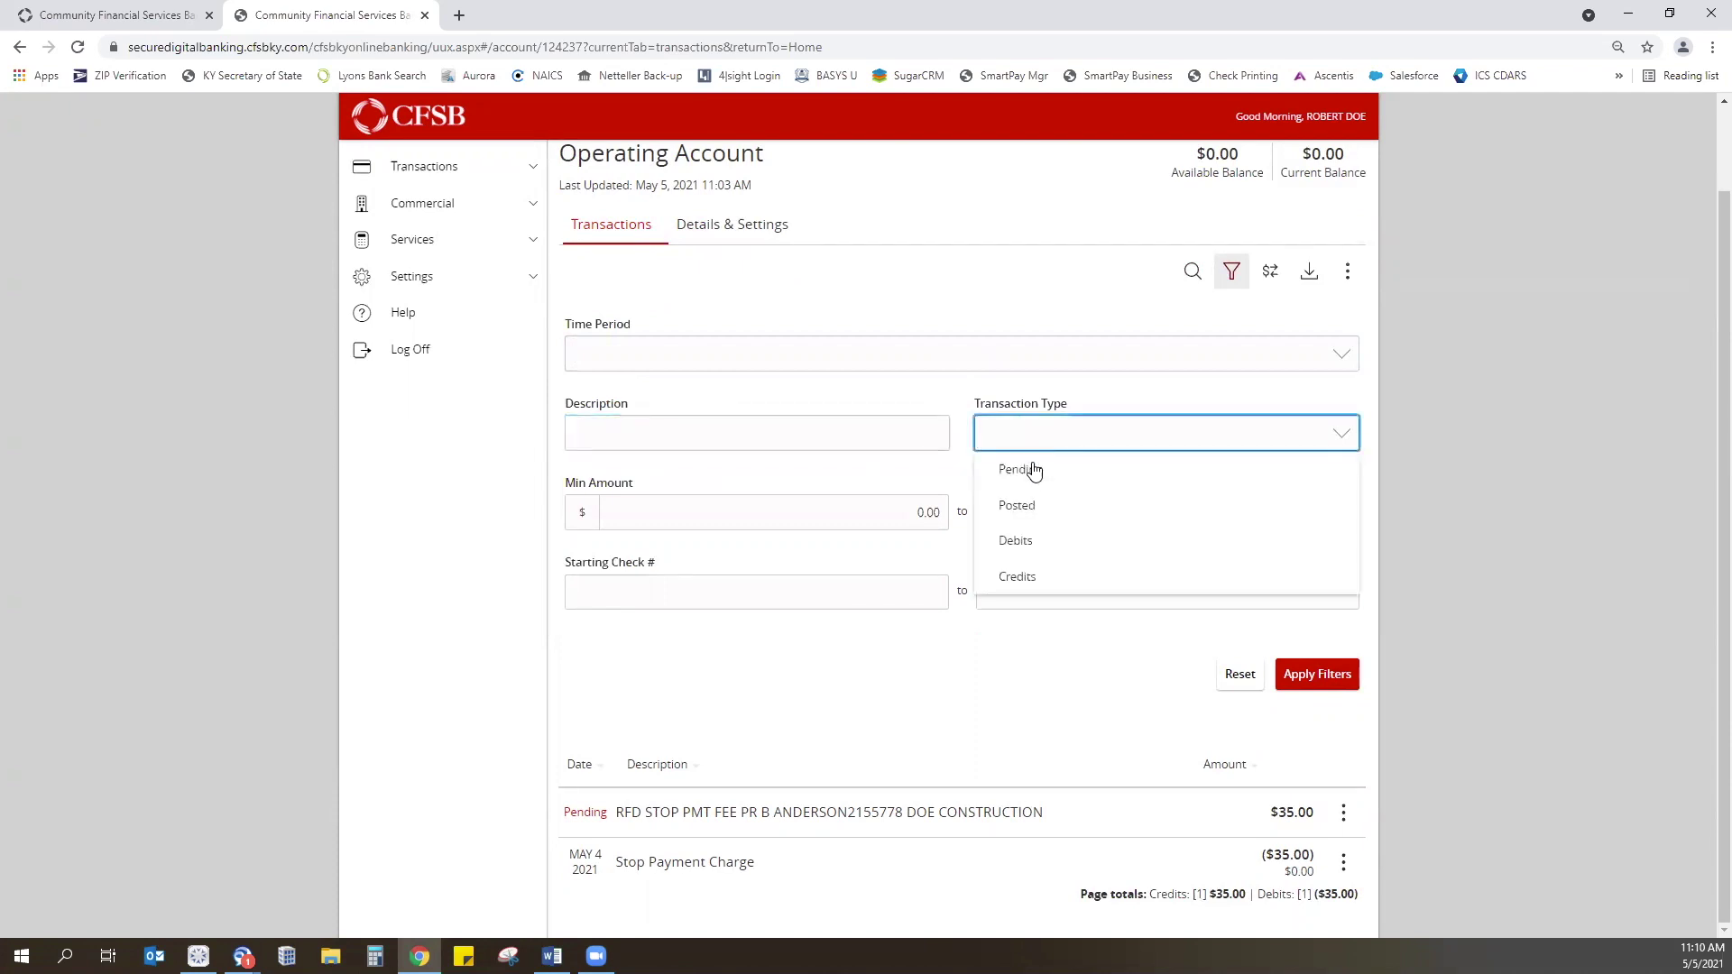
left_click(765, 508)
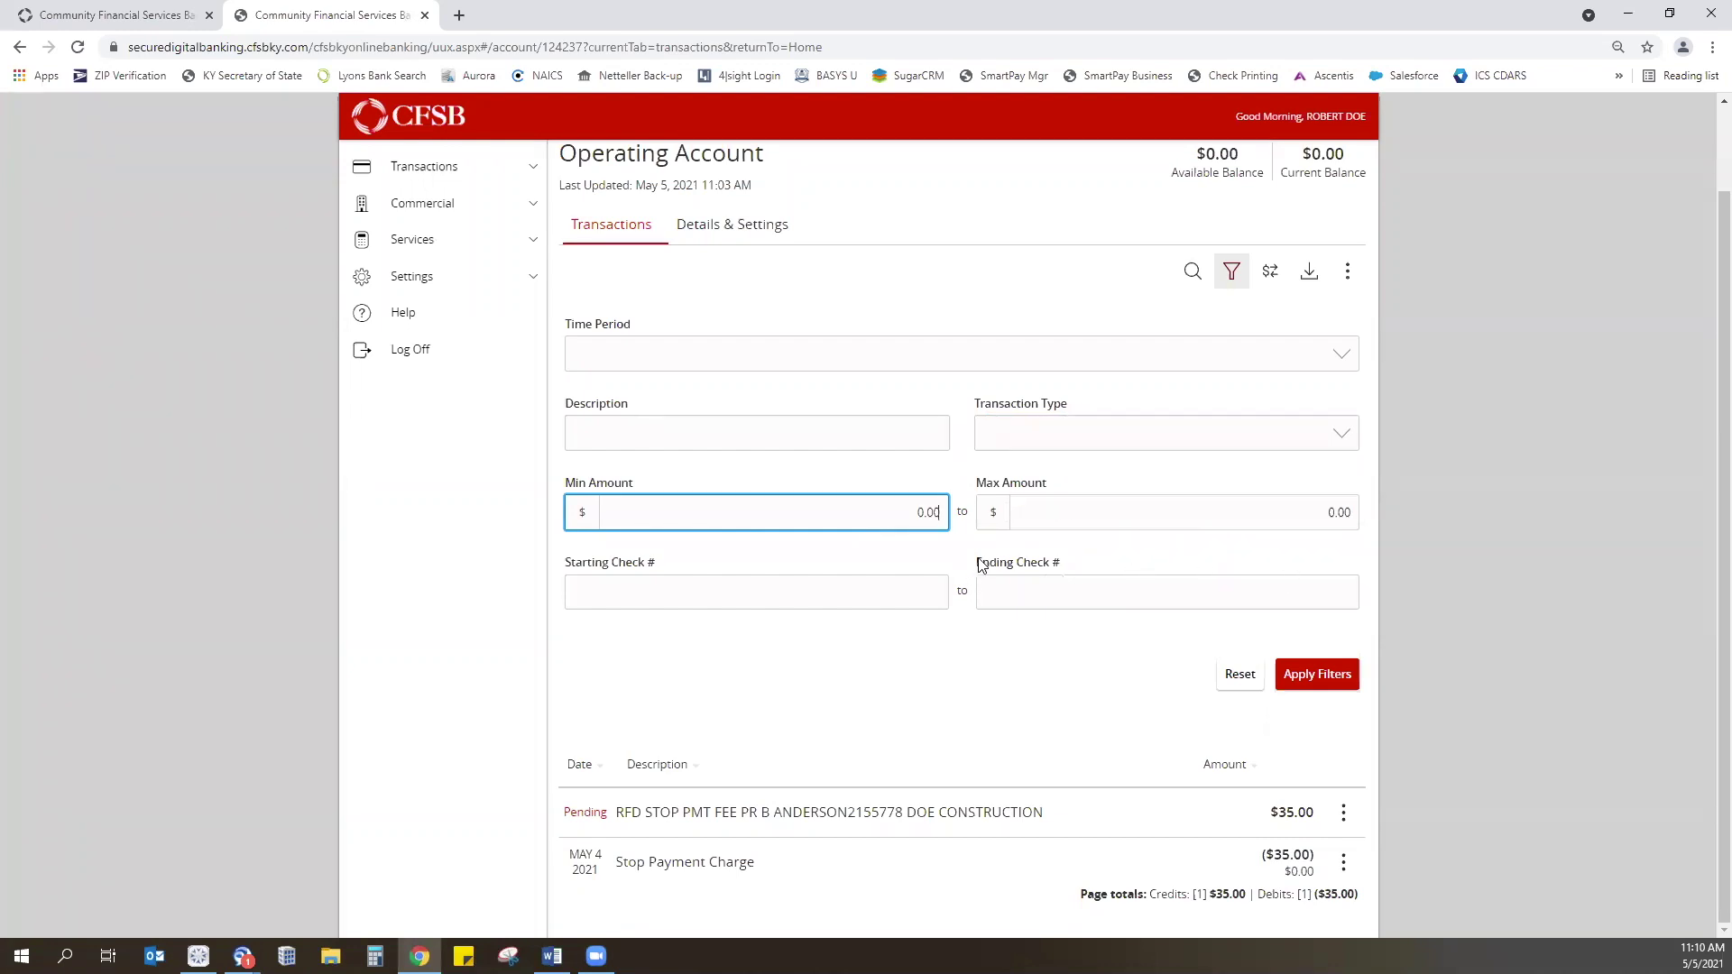
left_click(878, 591)
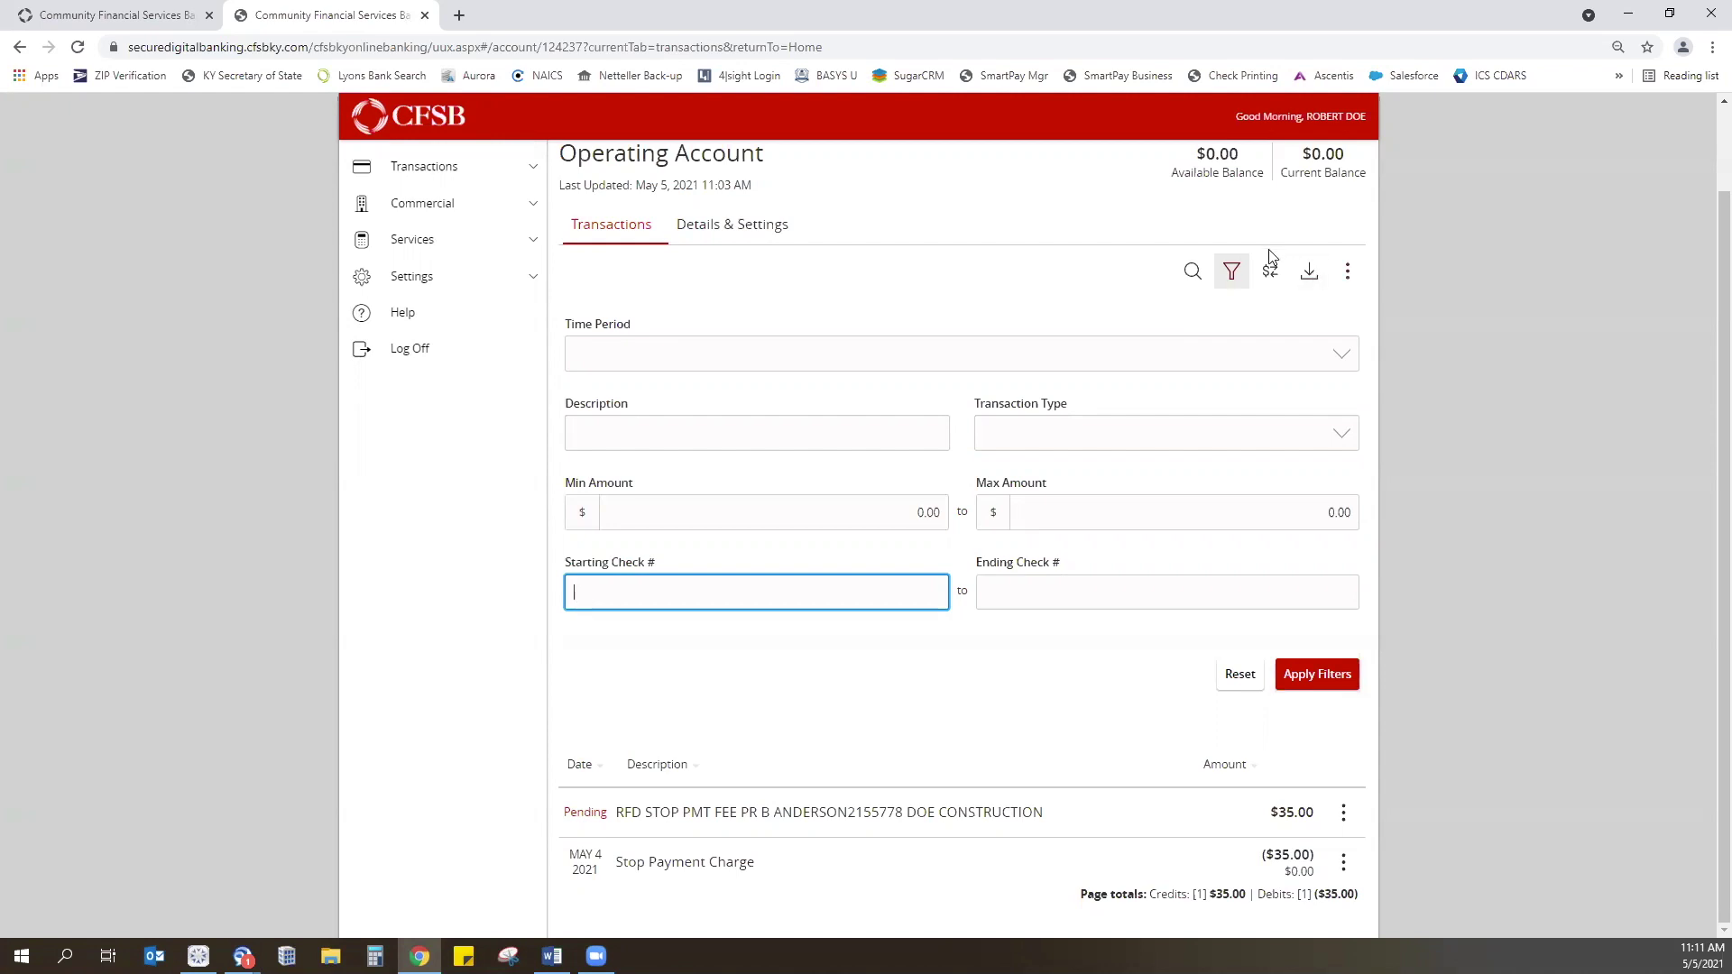
scroll(1232, 289, "up", 2)
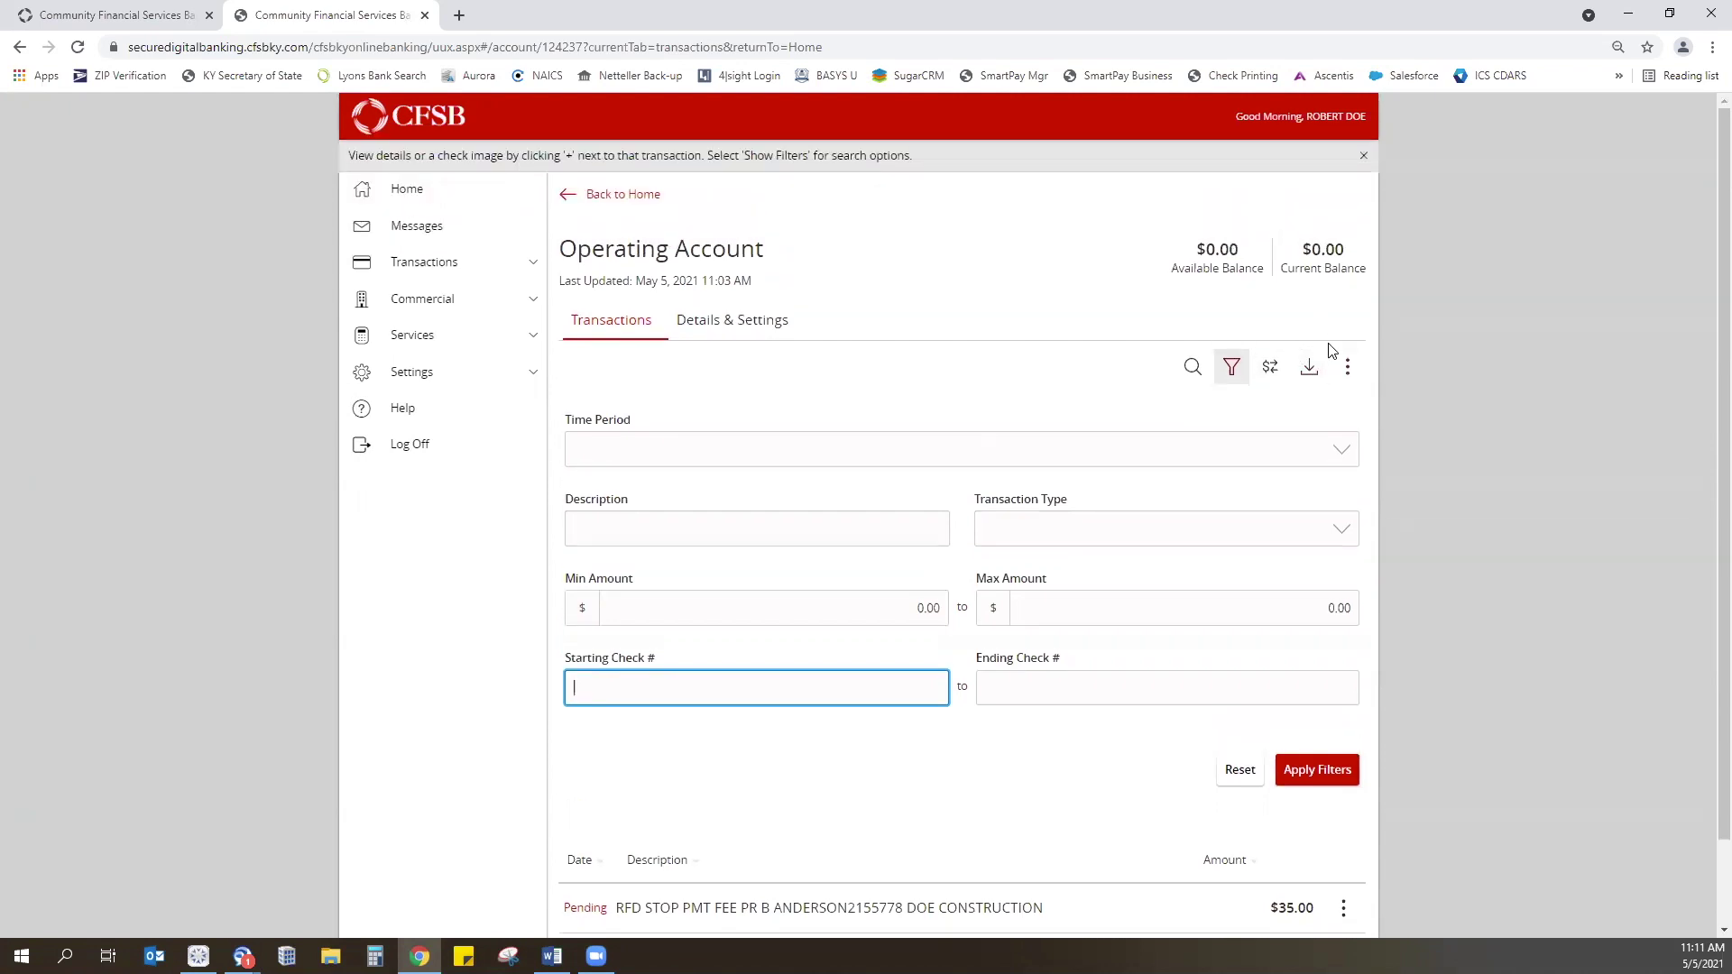
left_click(1272, 368)
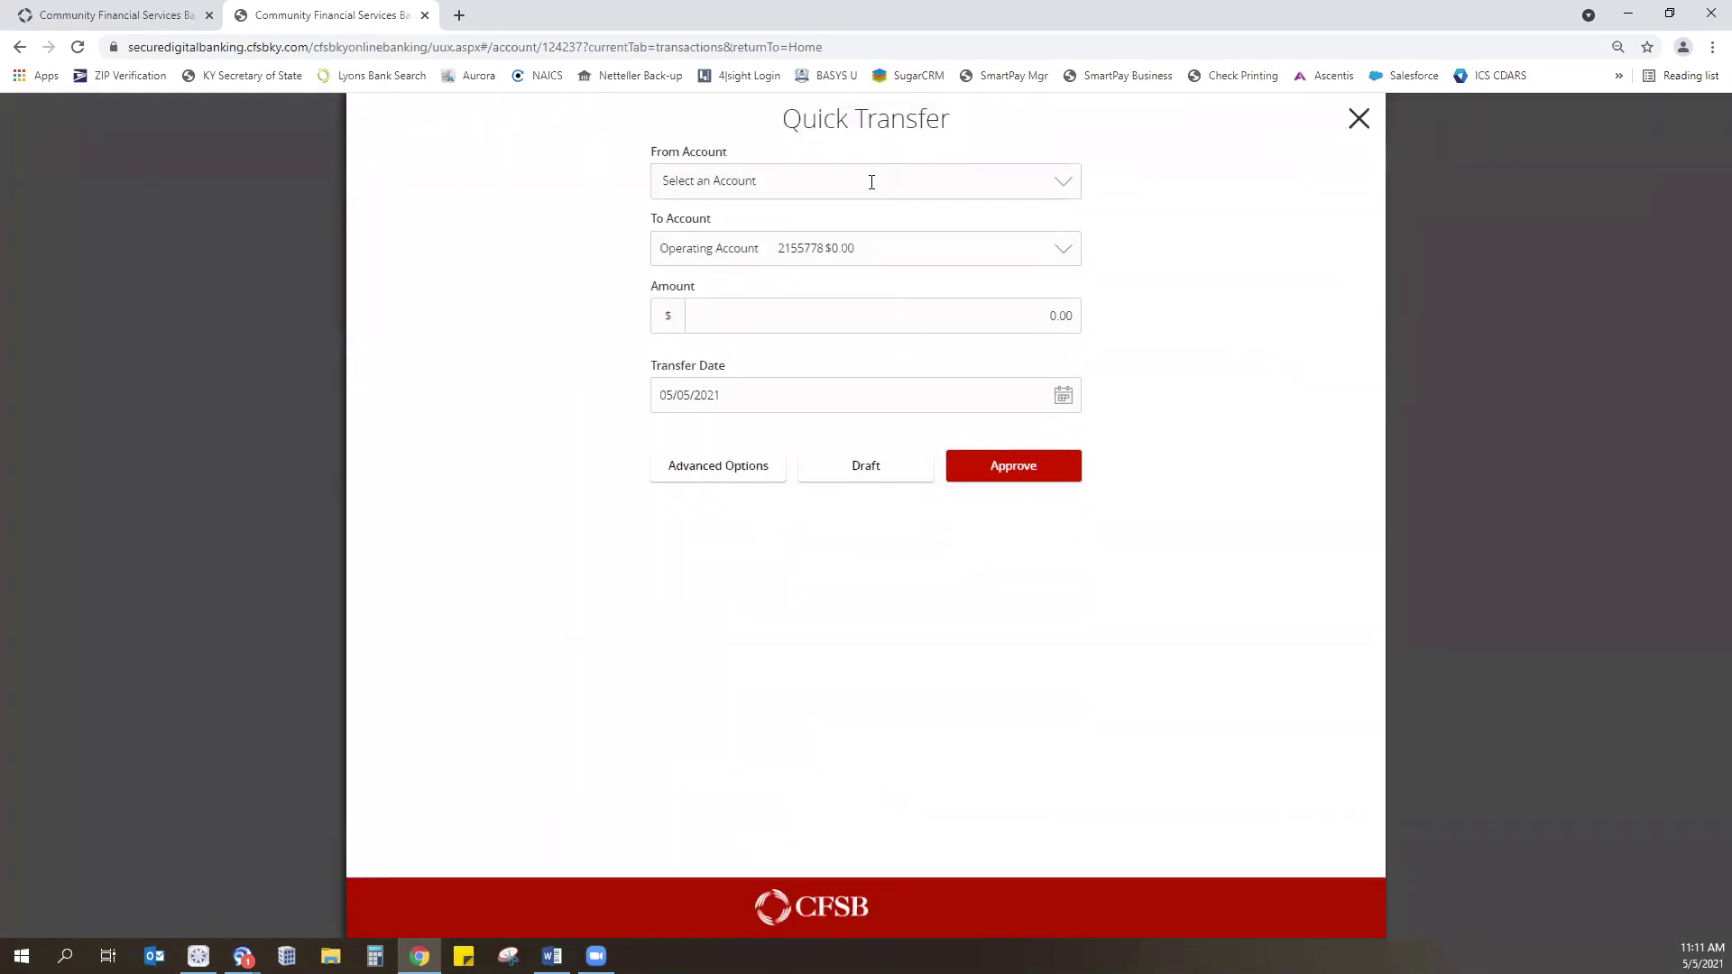
left_click(1064, 182)
left_click(1001, 252)
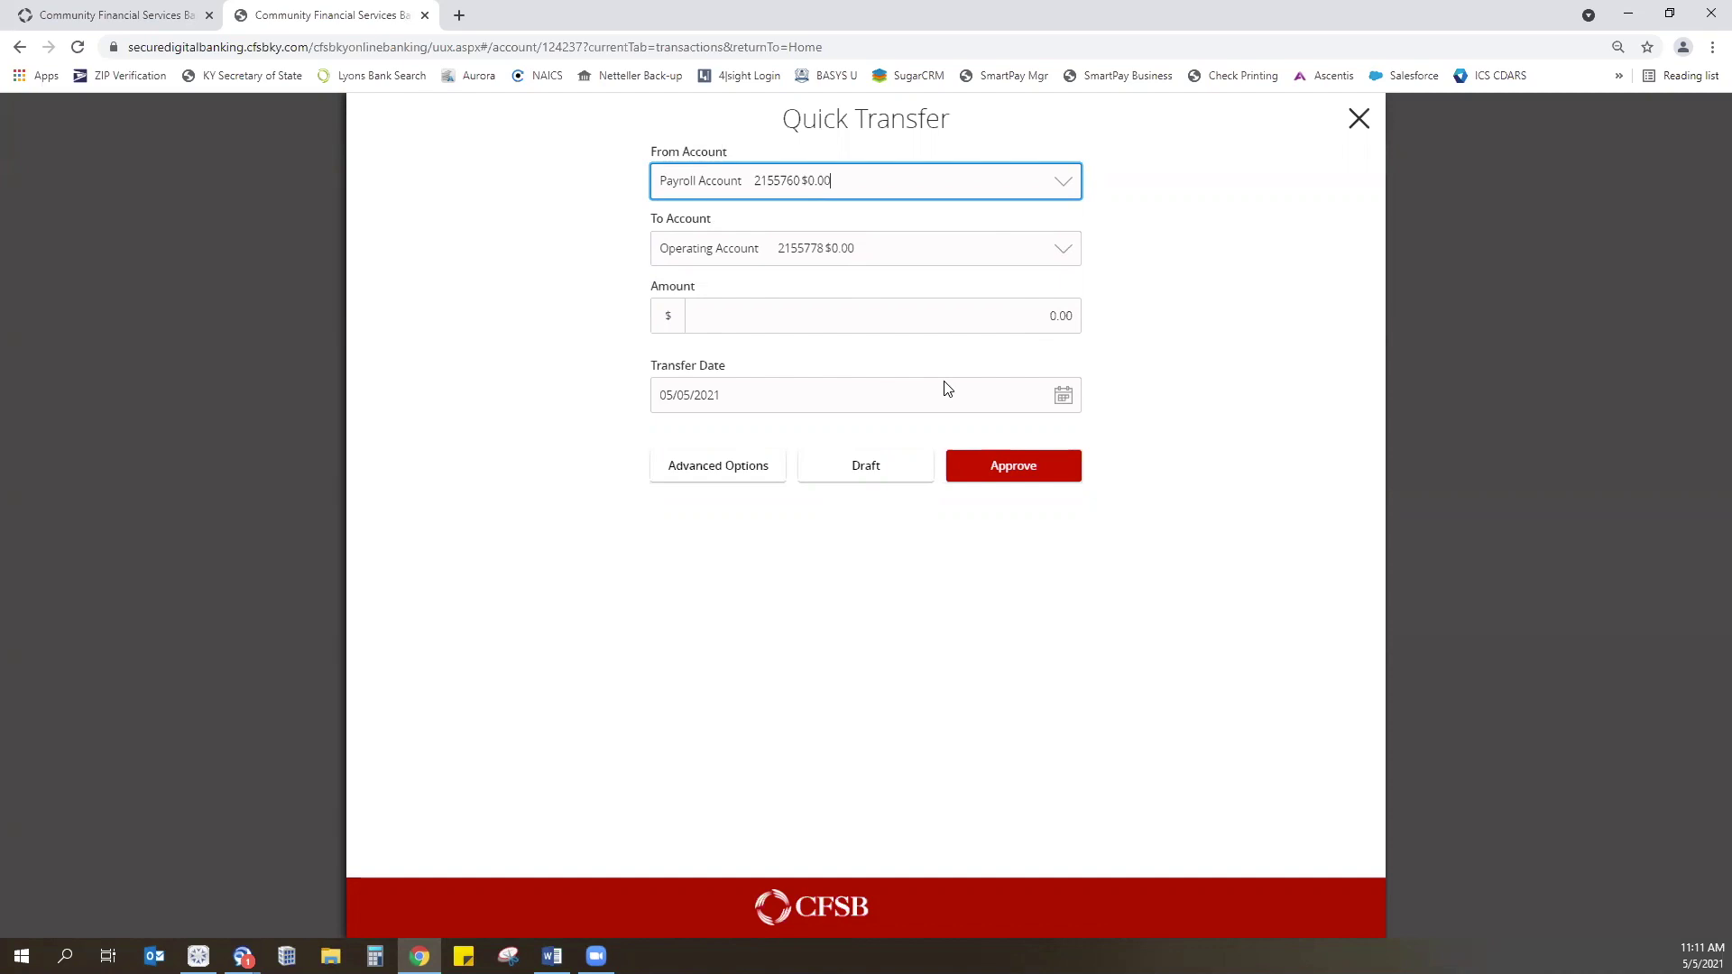
left_click(763, 471)
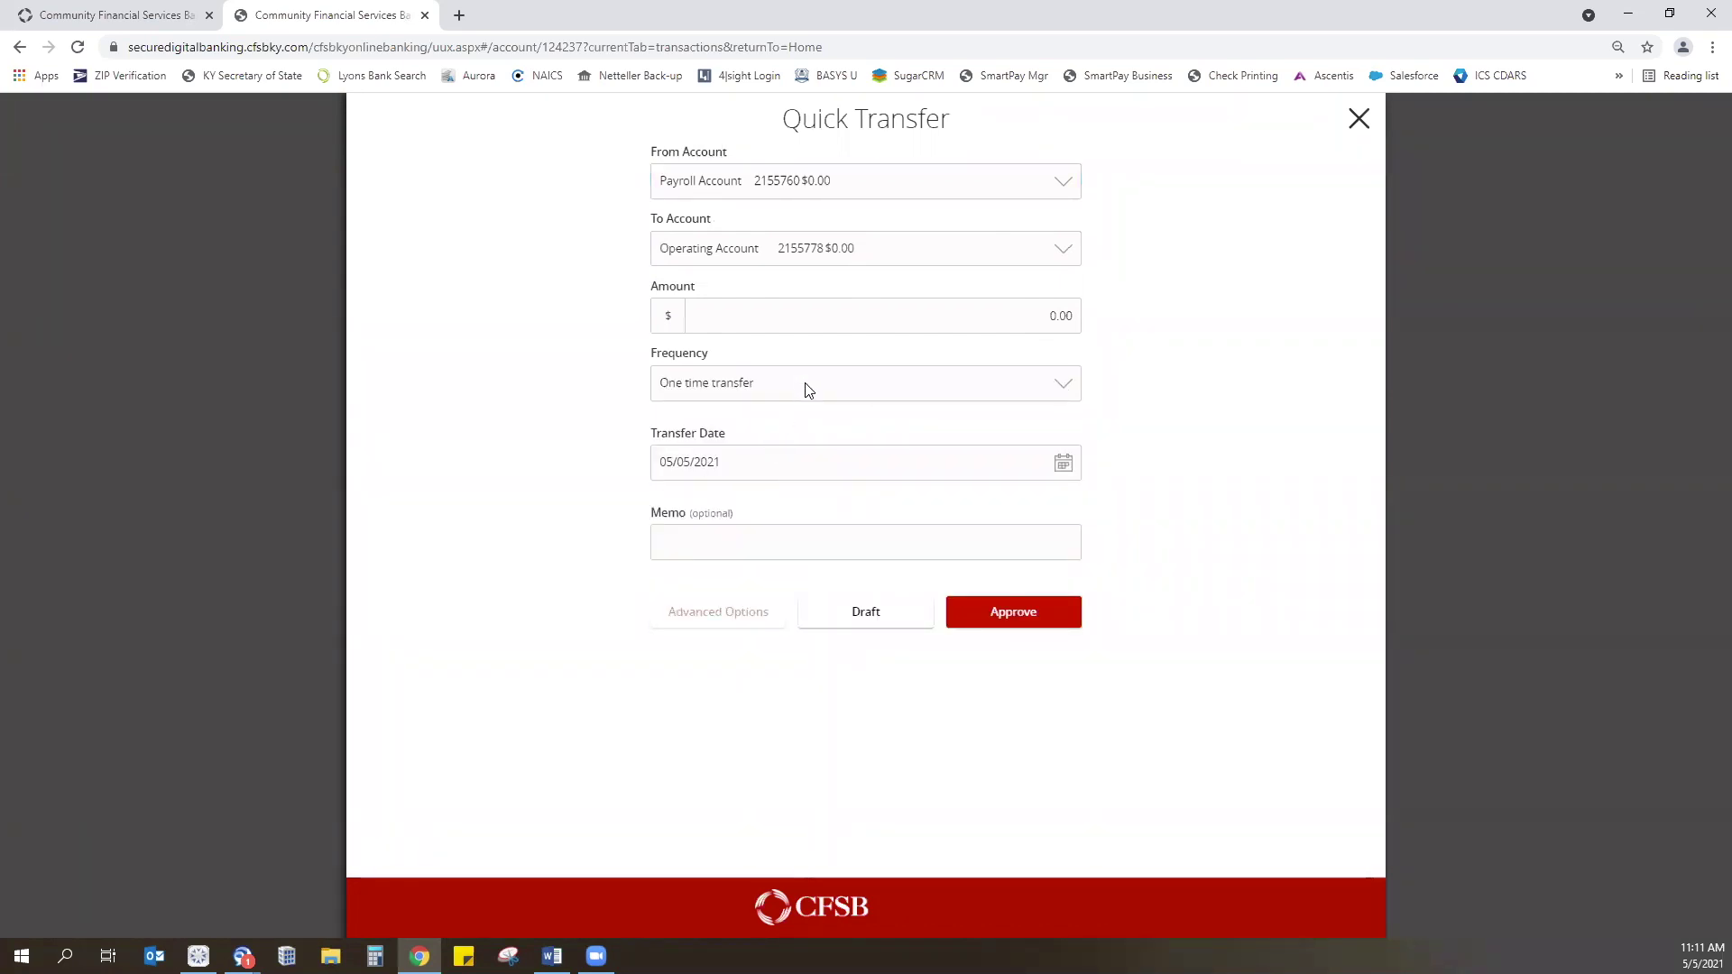
left_click(808, 389)
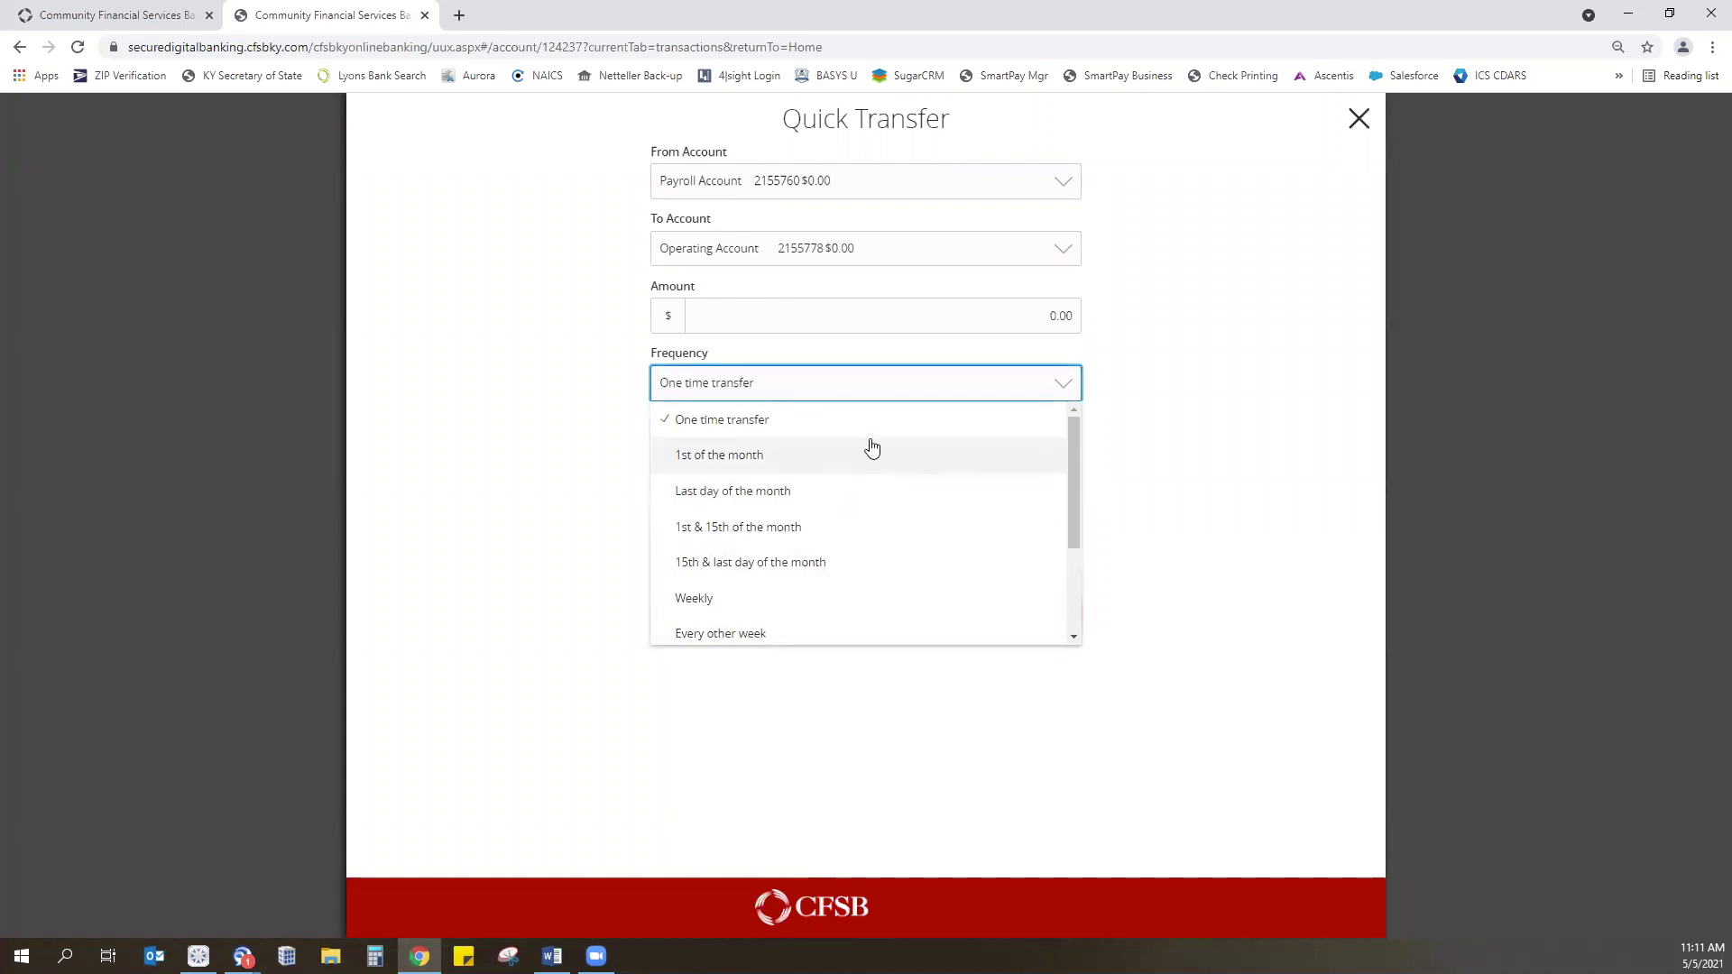
left_click(899, 370)
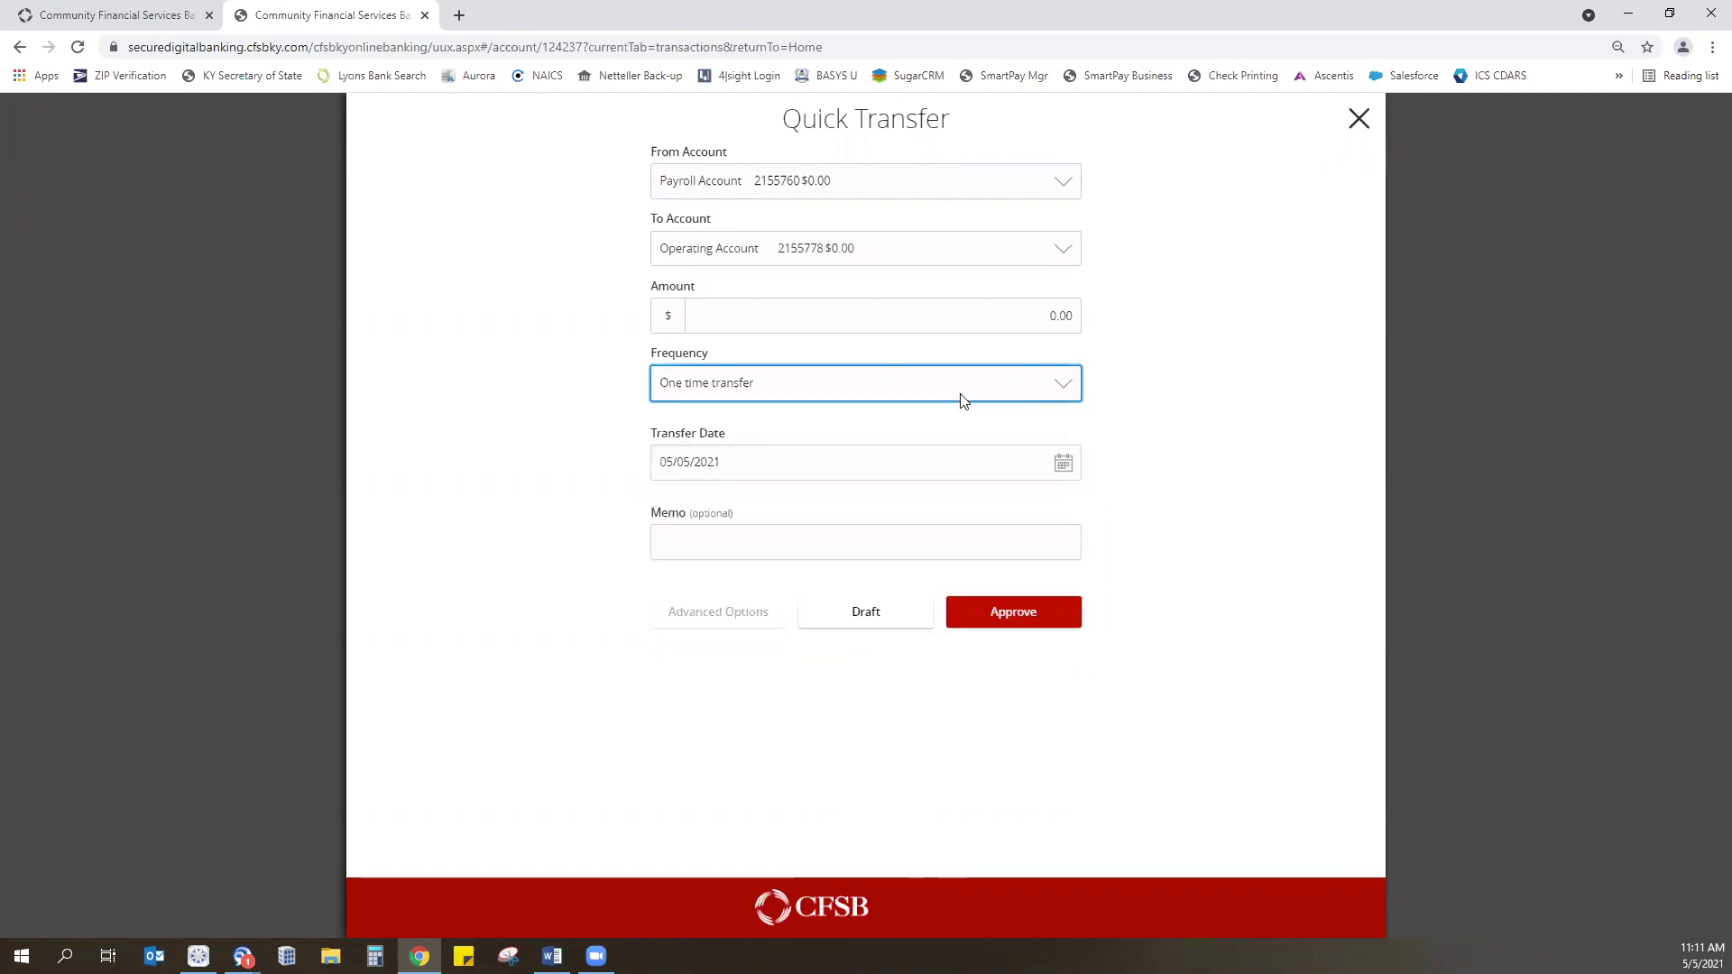
left_click(778, 536)
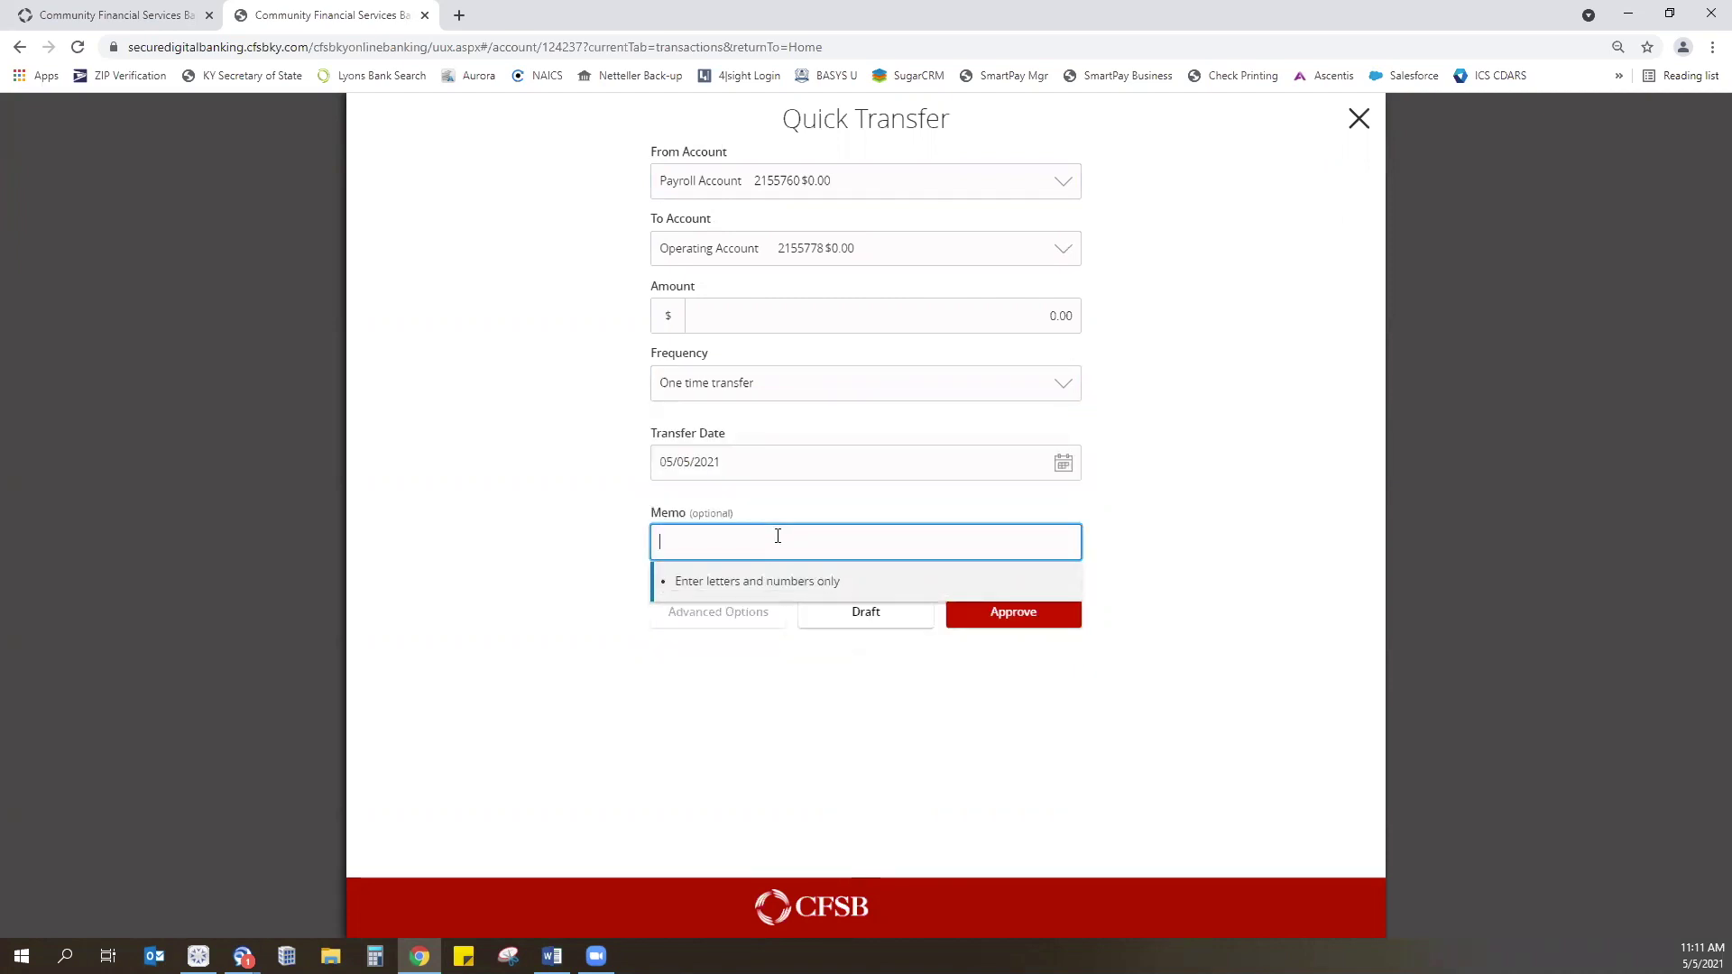
left_click(766, 666)
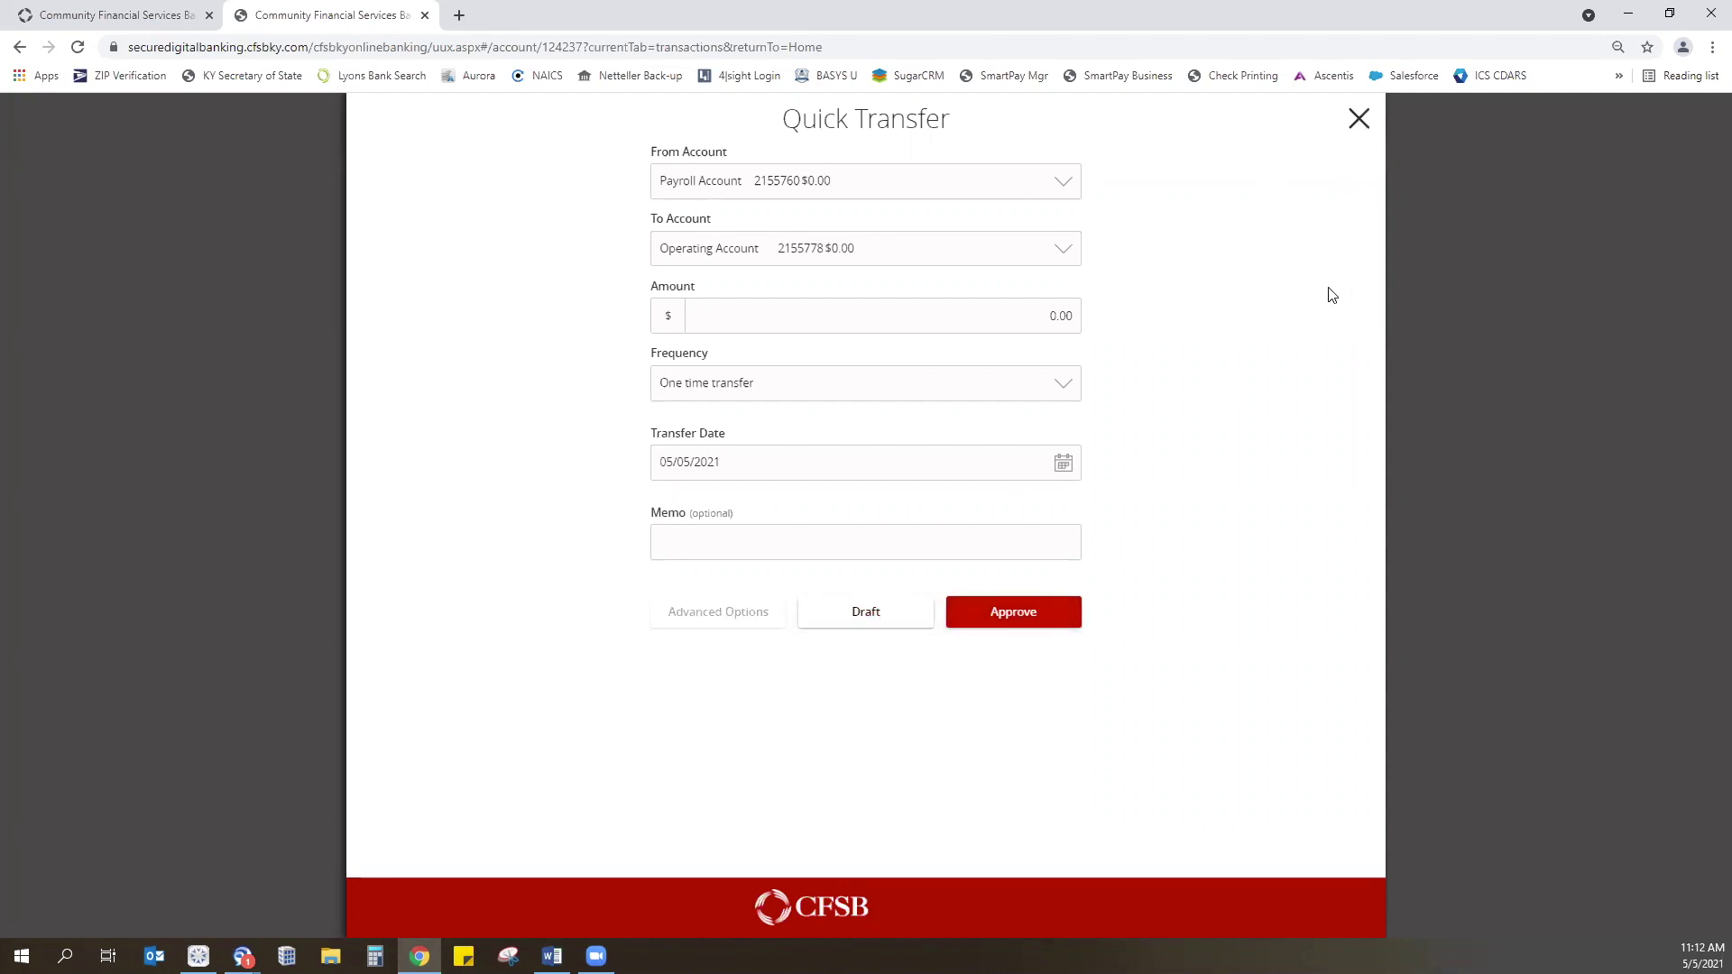
left_click(1358, 118)
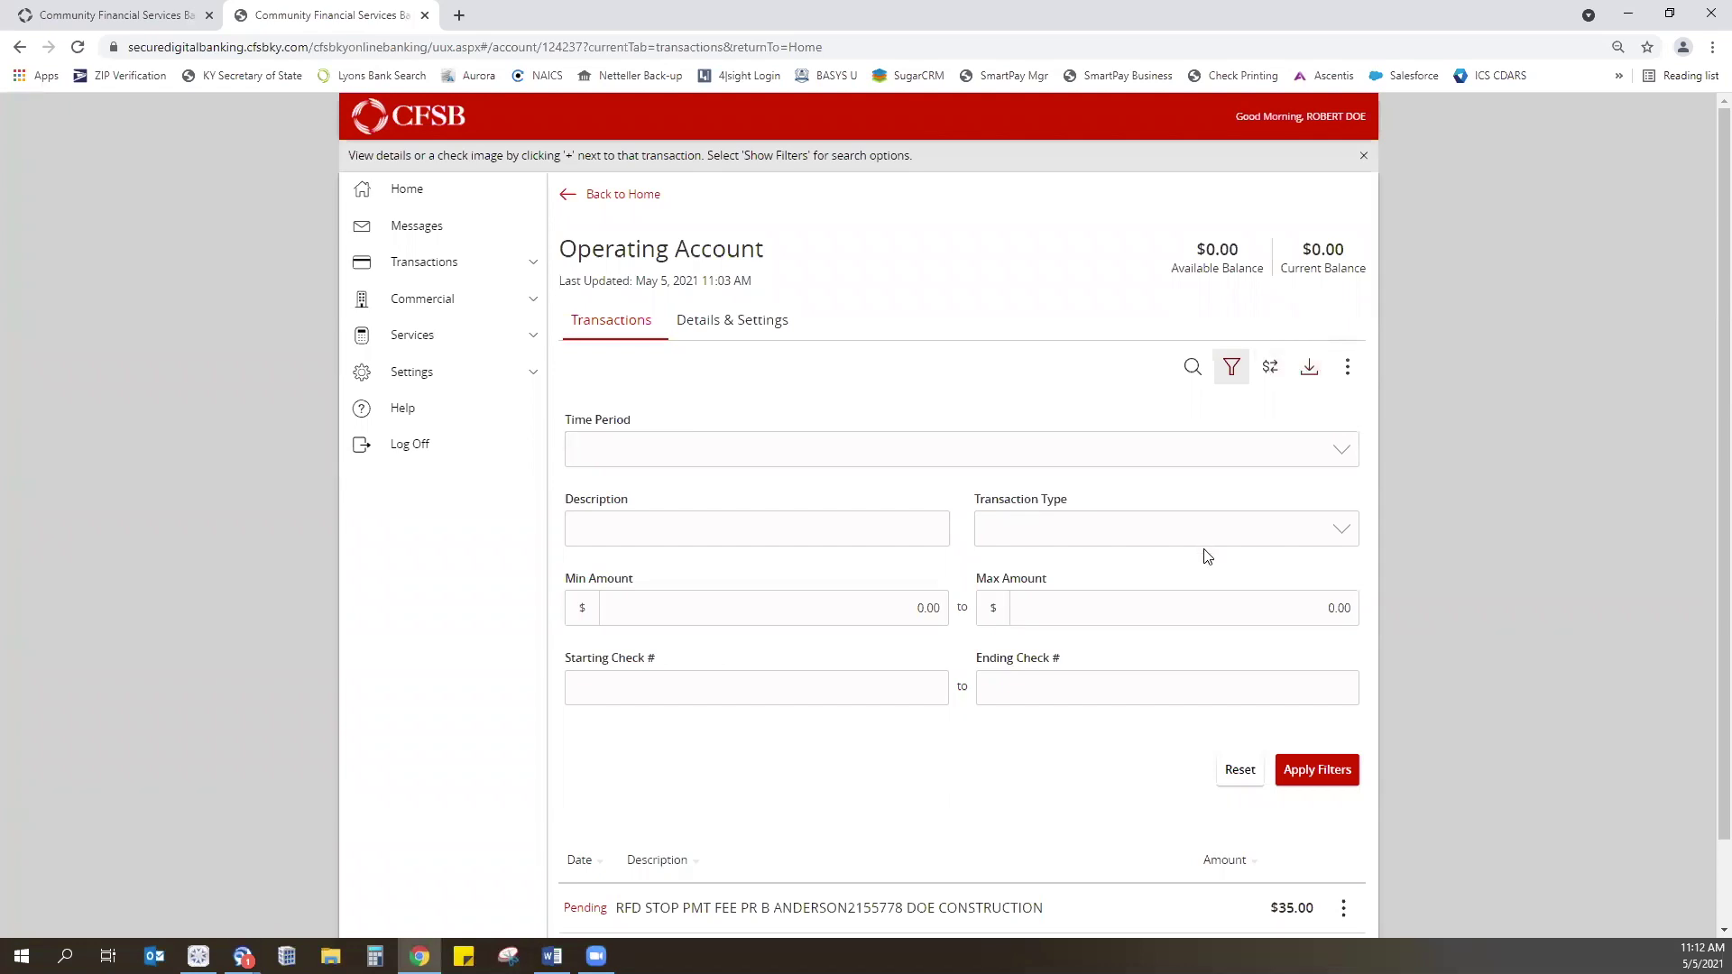
- View the transactions' export formats, then bring up the account's Print and Ask a question options
scroll(1207, 557, "down", 1)
scroll(1173, 506, "up", 1)
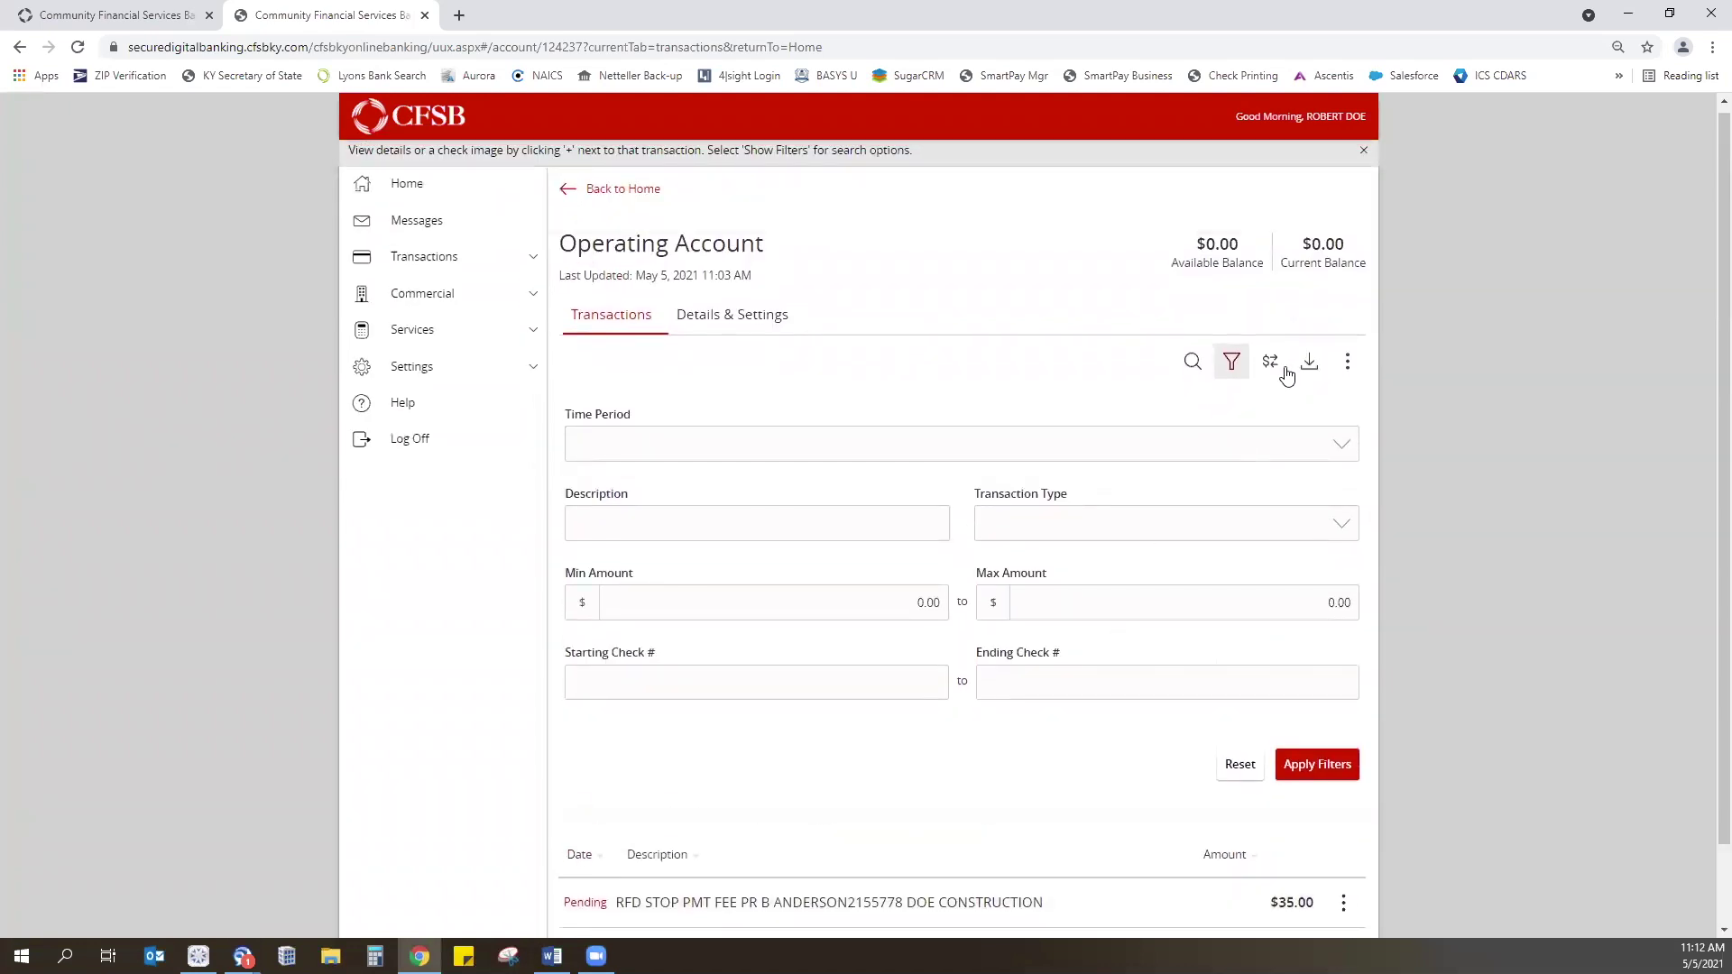
left_click(1307, 362)
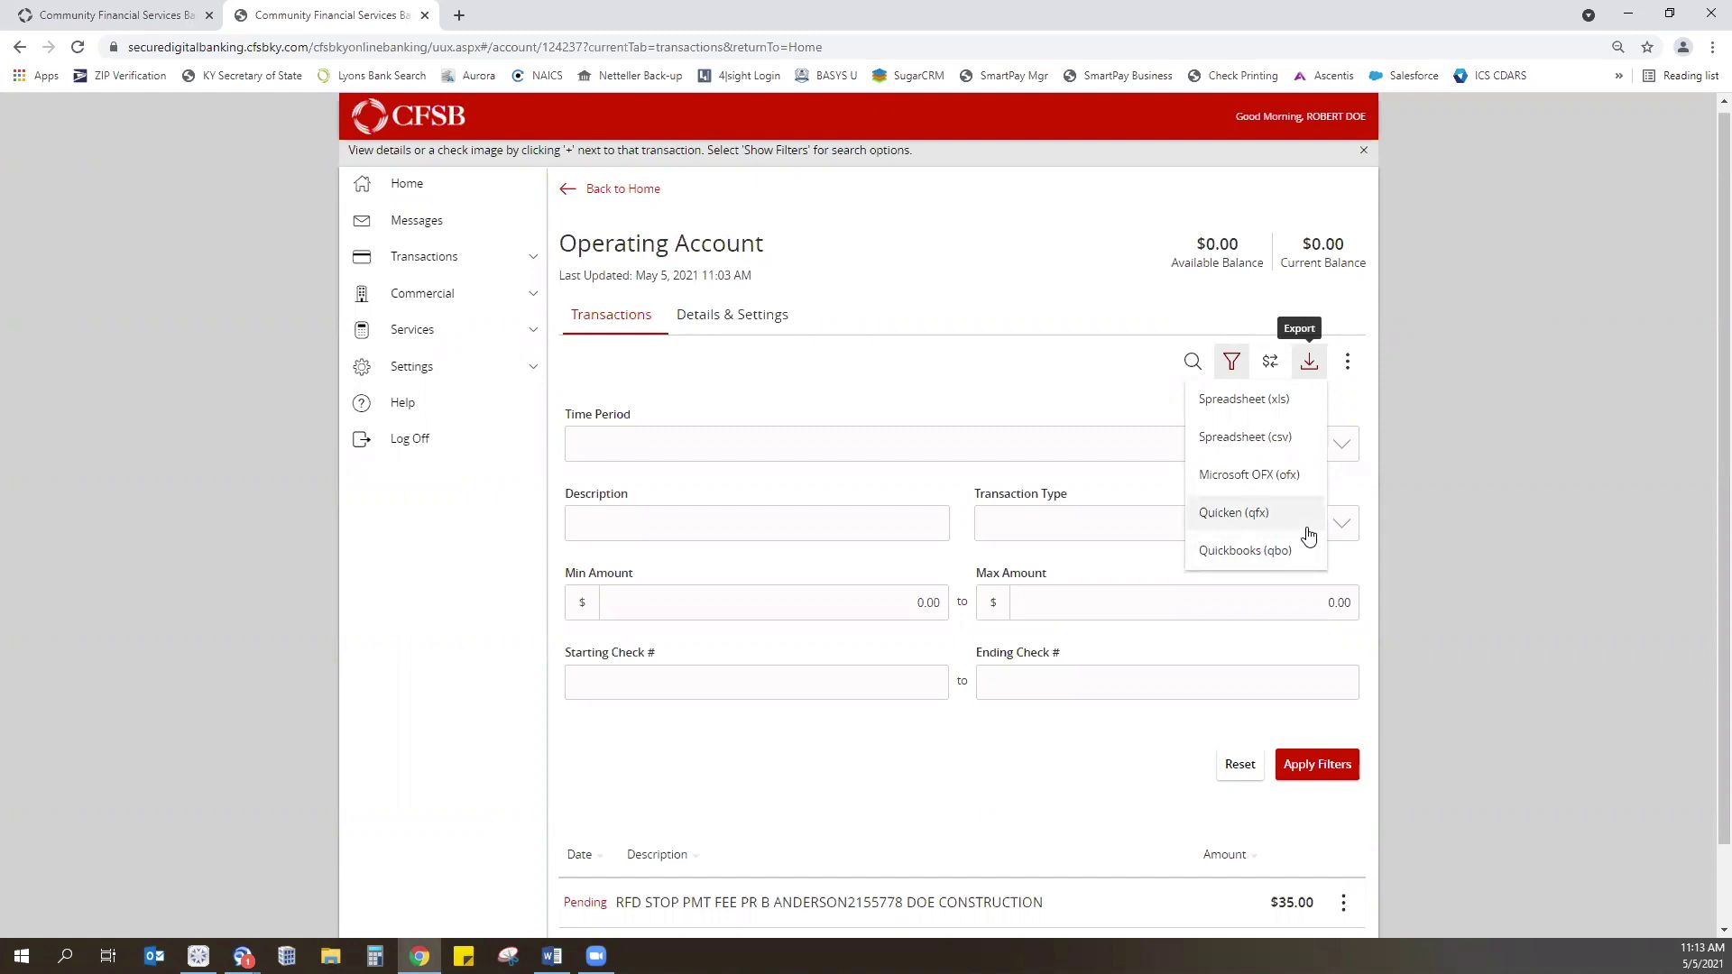
left_click(1344, 365)
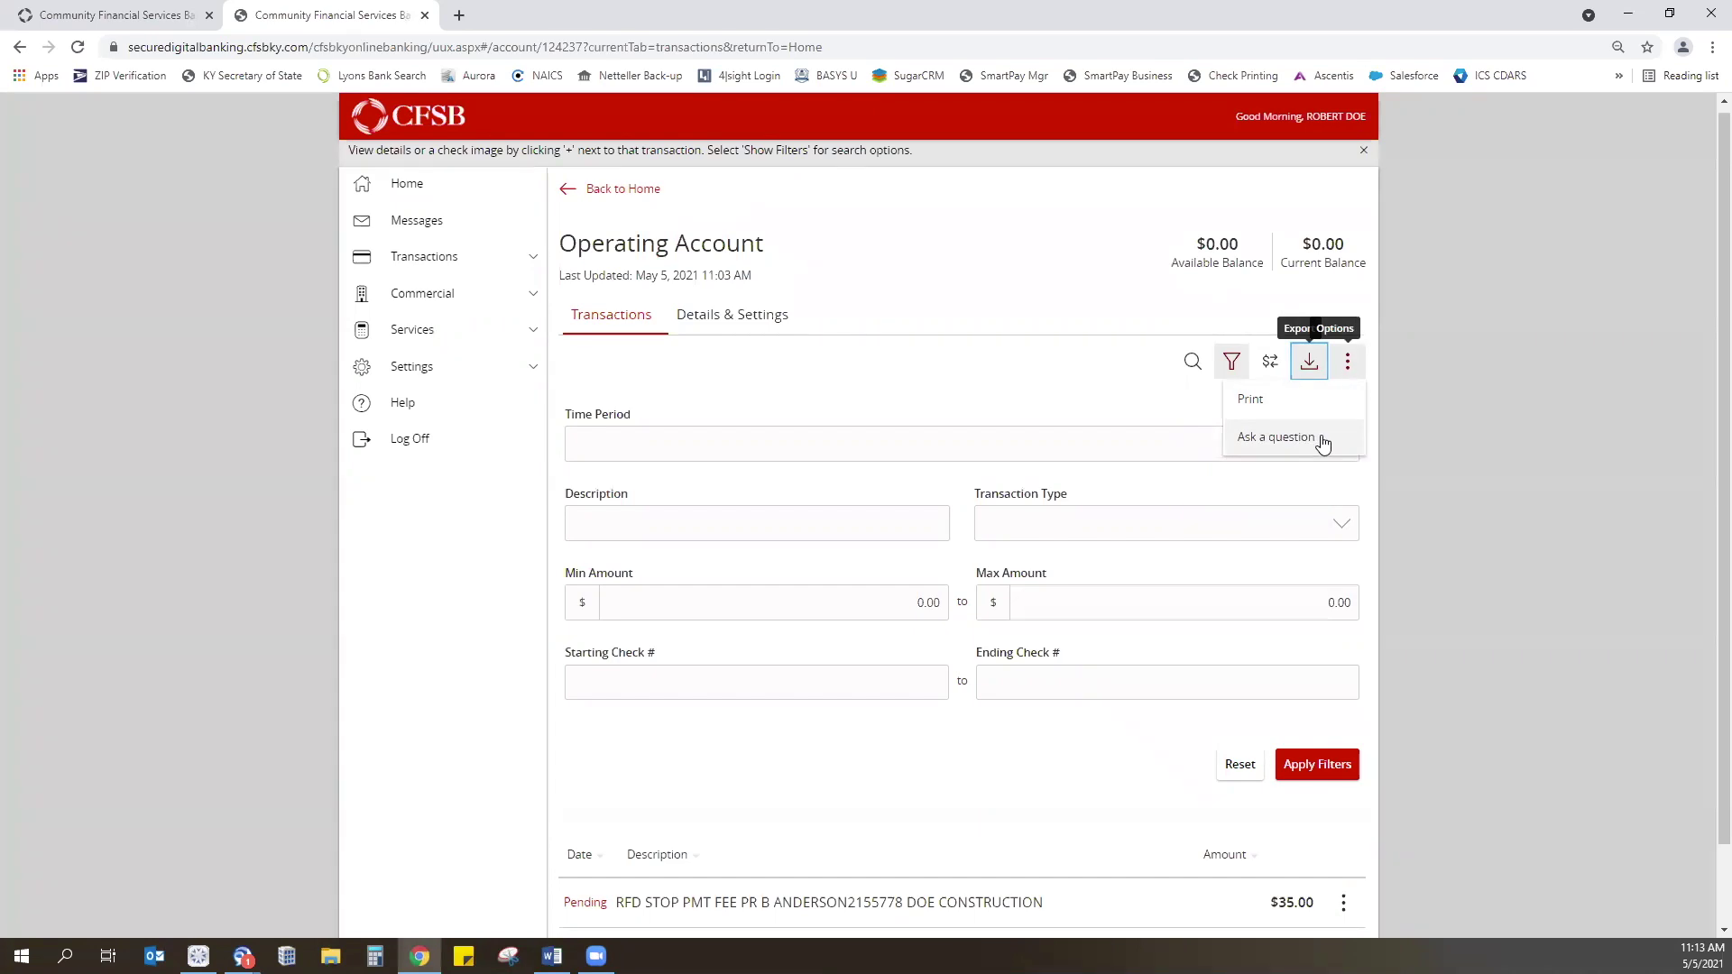
left_click(1322, 443)
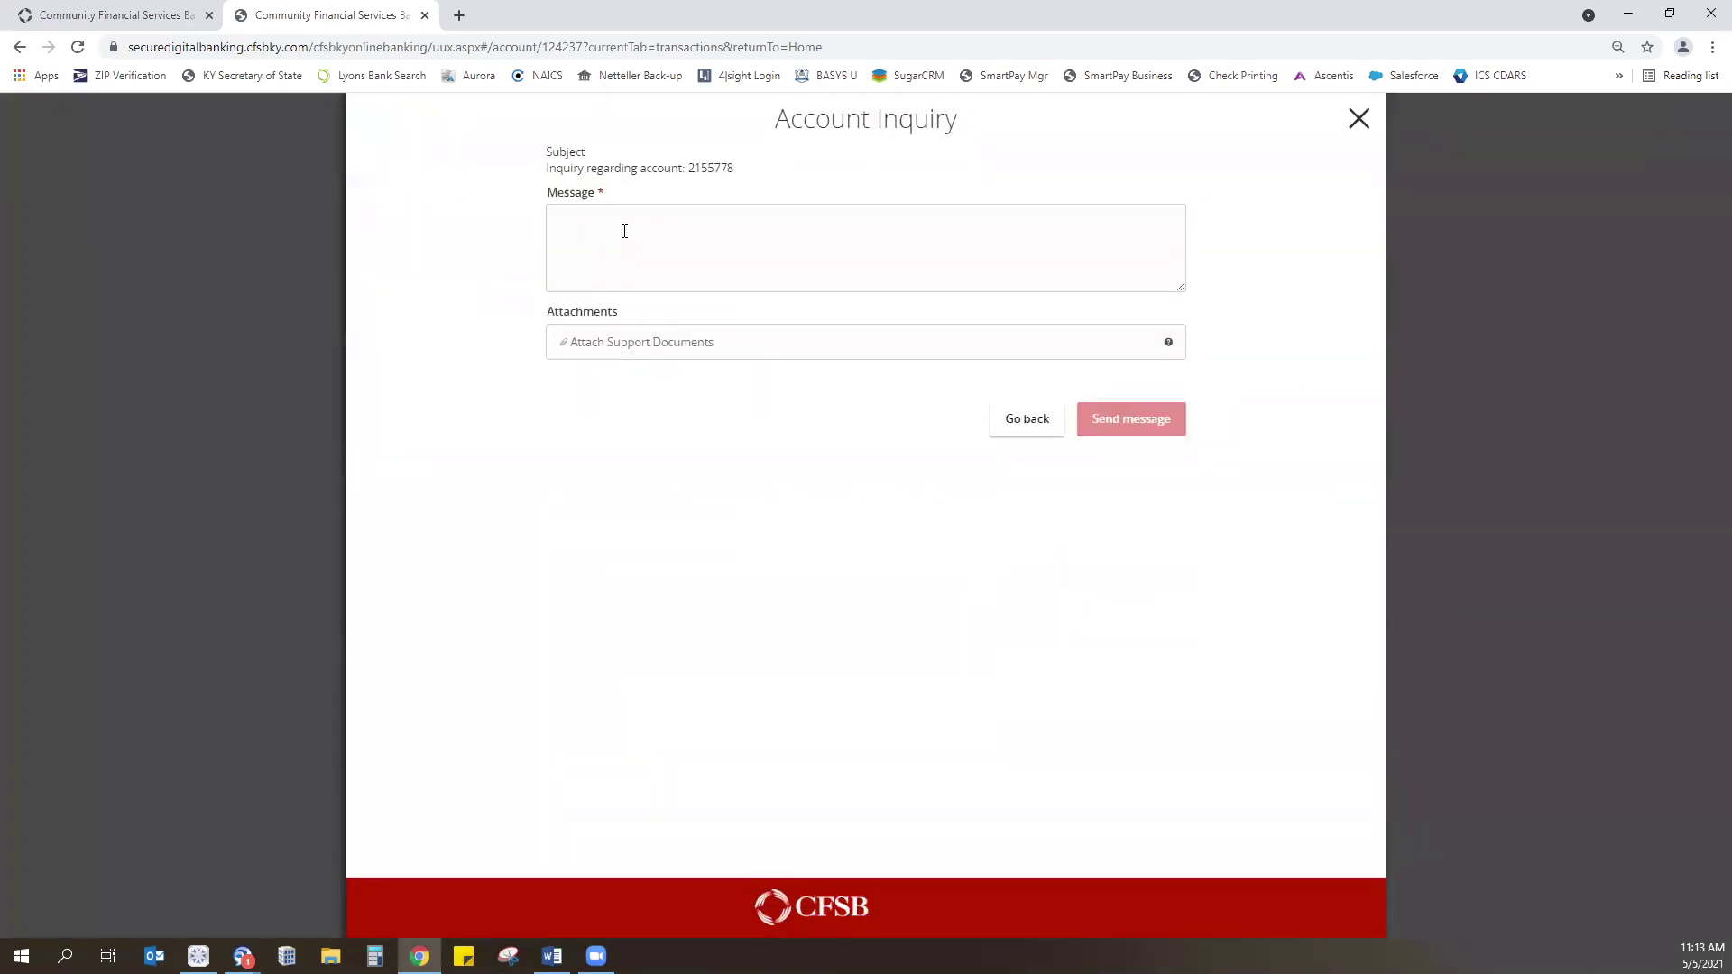
left_click_drag(546, 168, 742, 172)
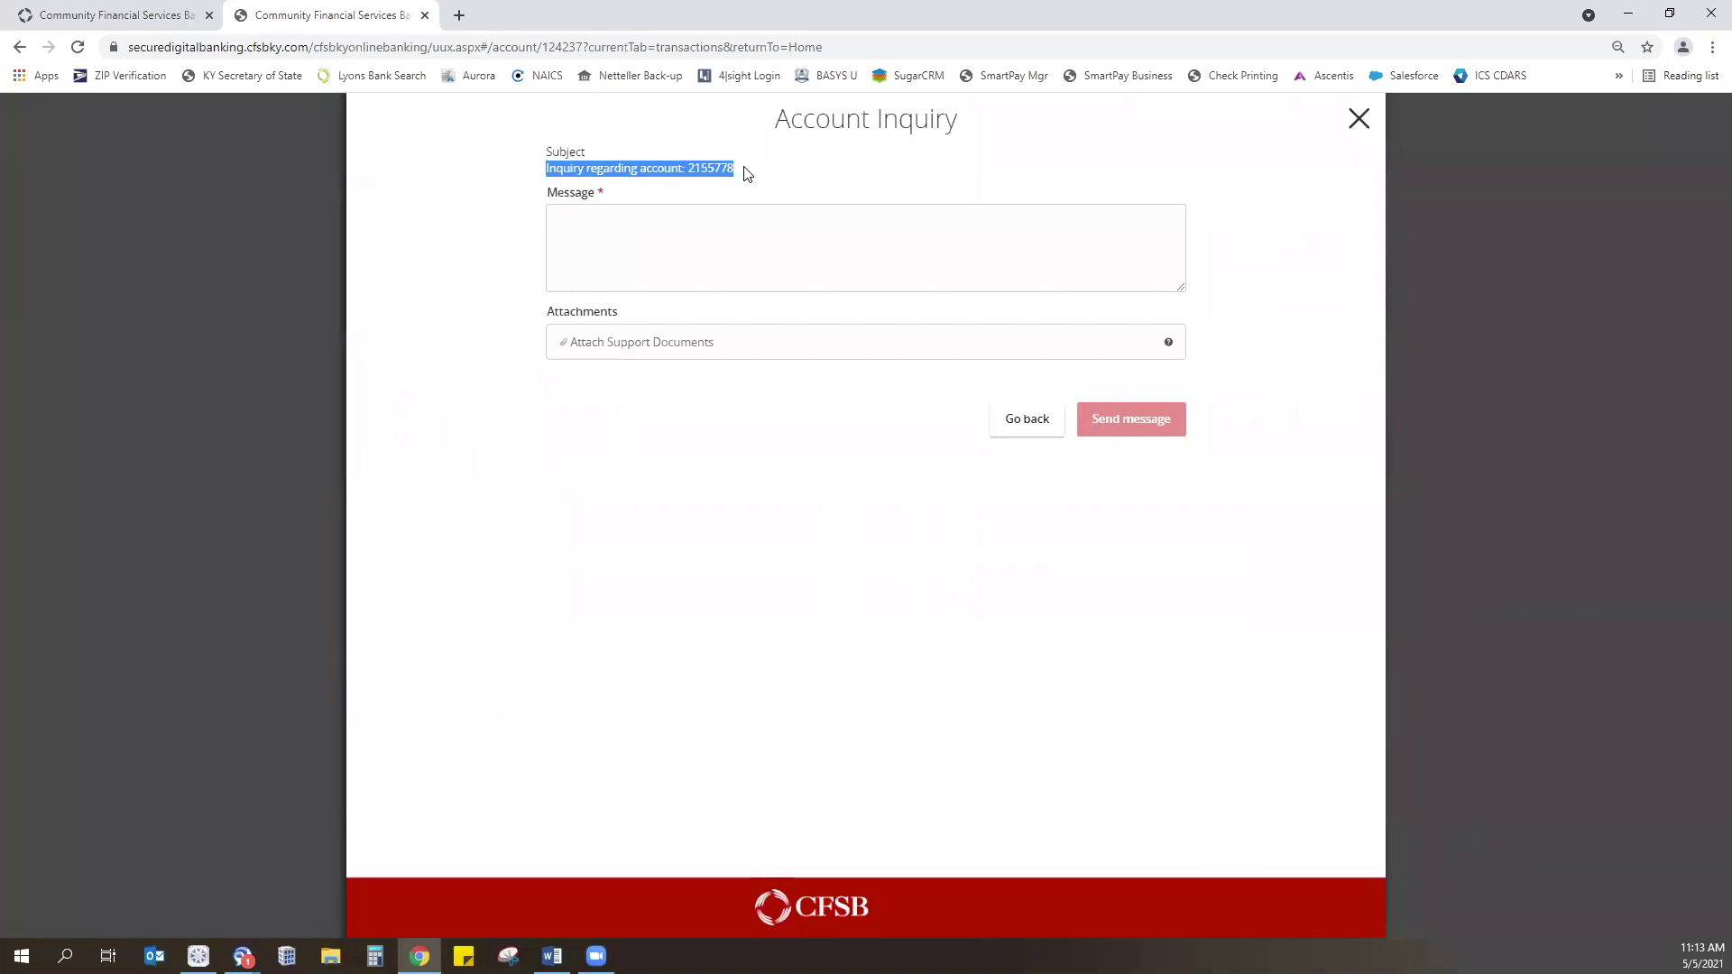
left_click(587, 224)
left_click(645, 342)
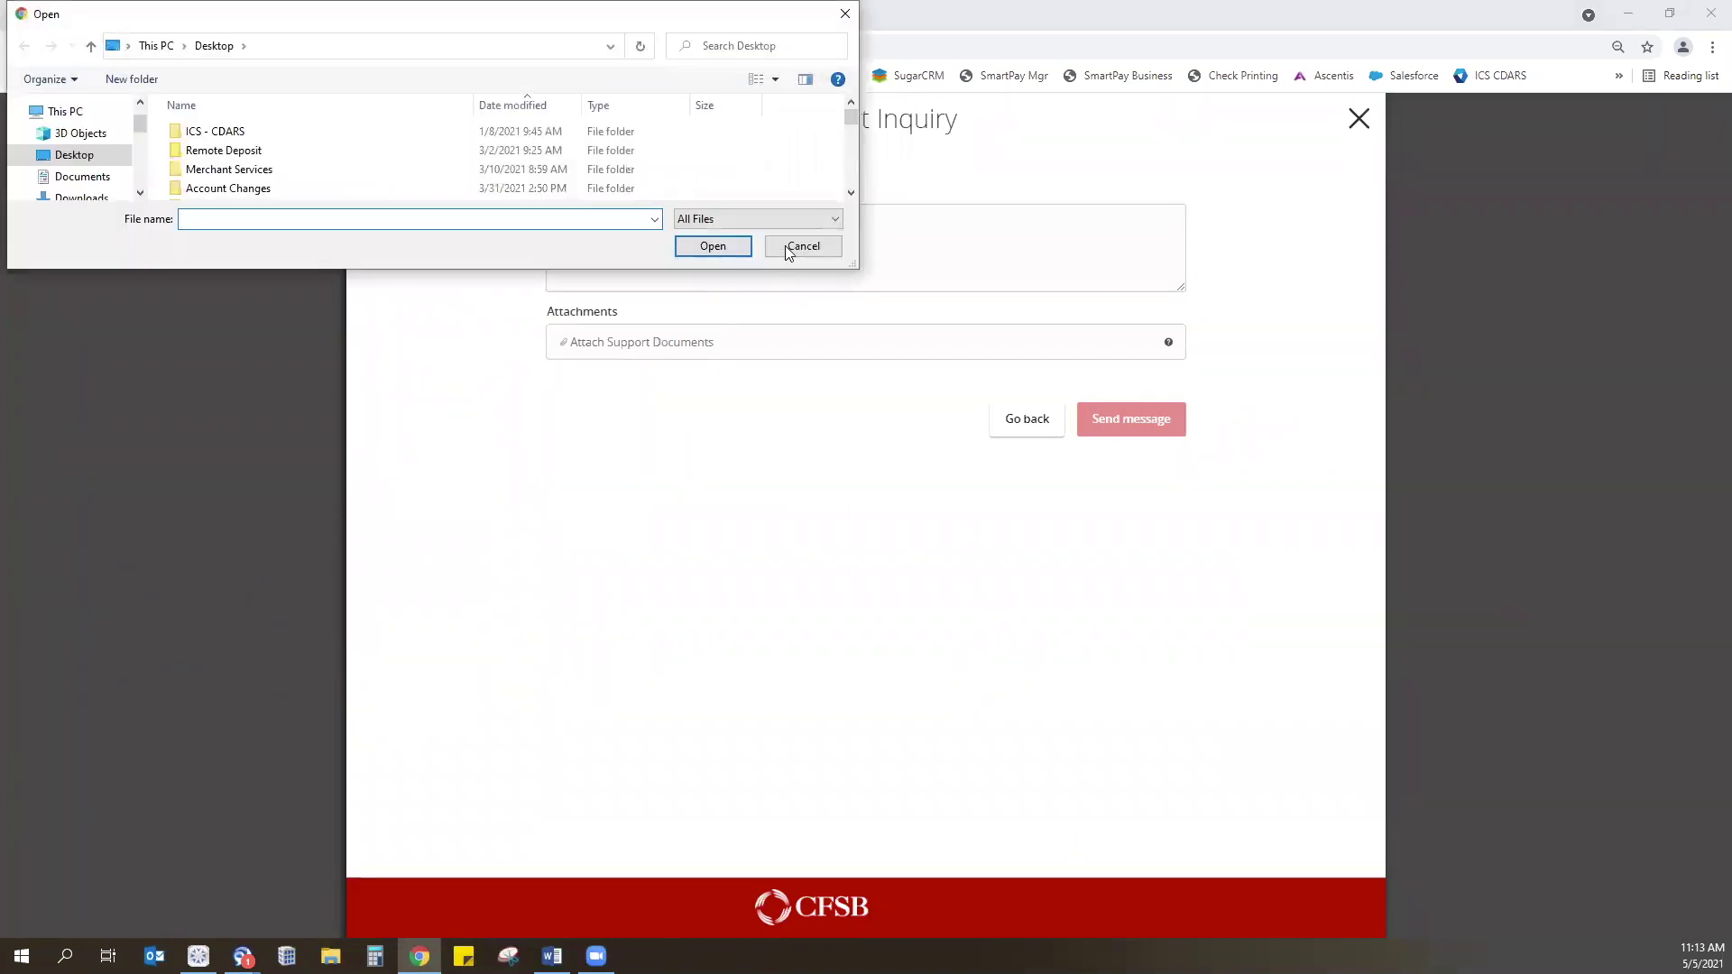
left_click(803, 246)
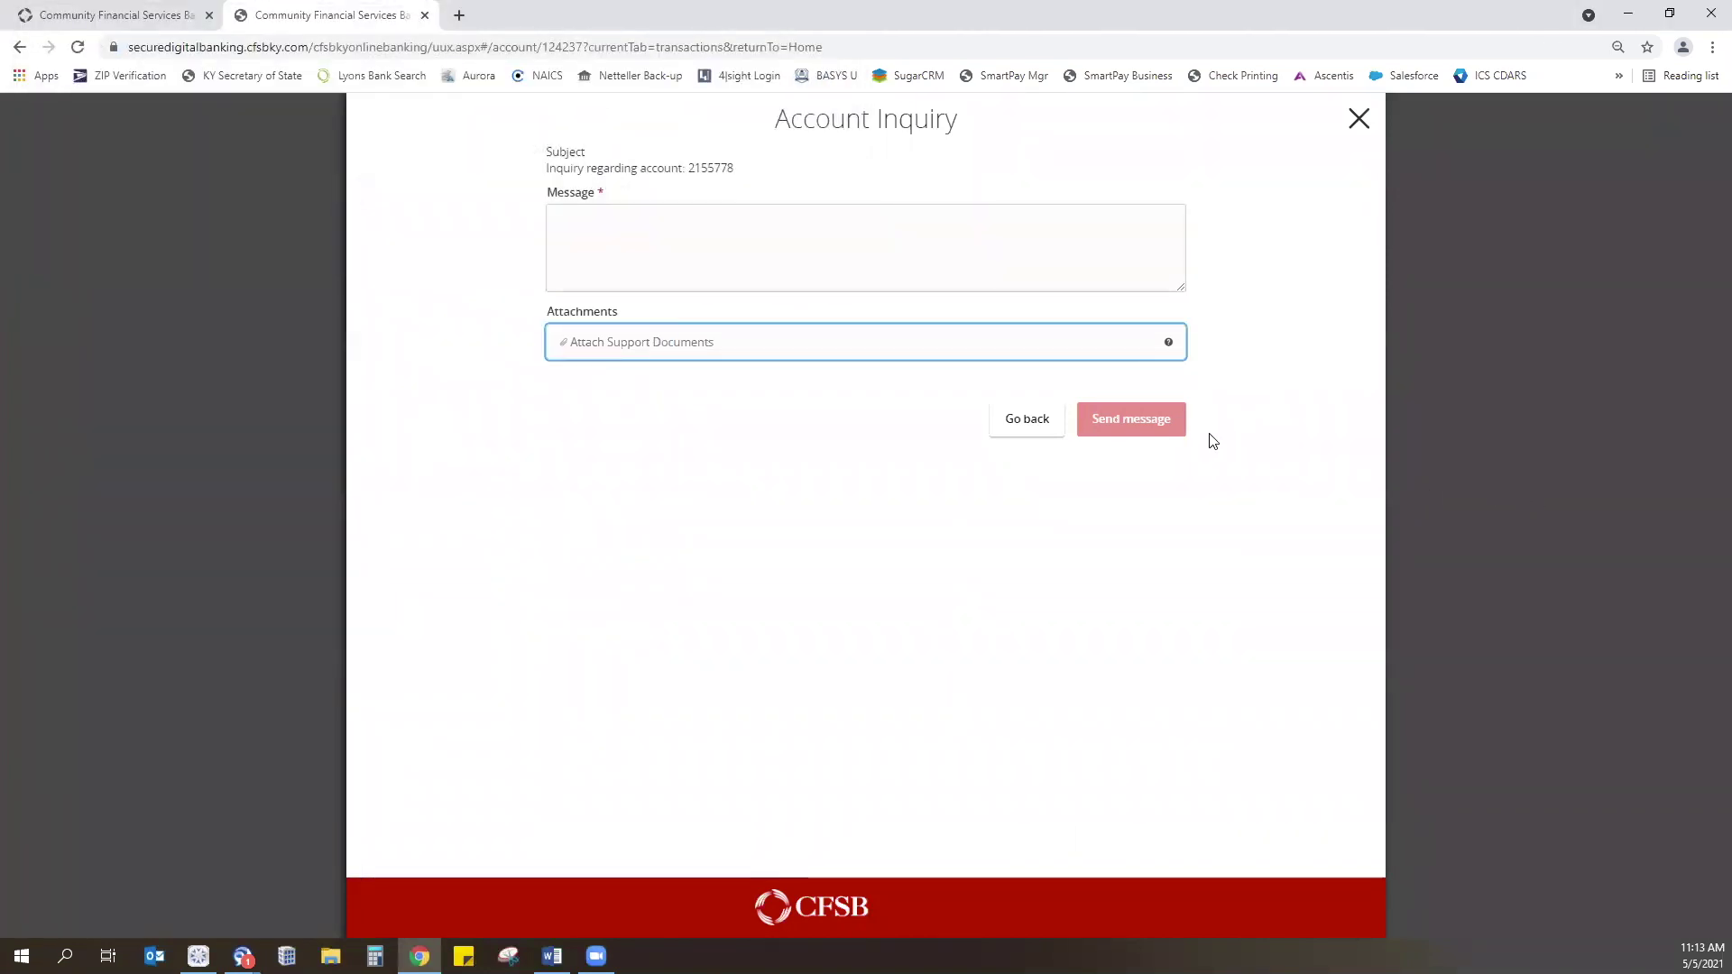
left_click(1035, 424)
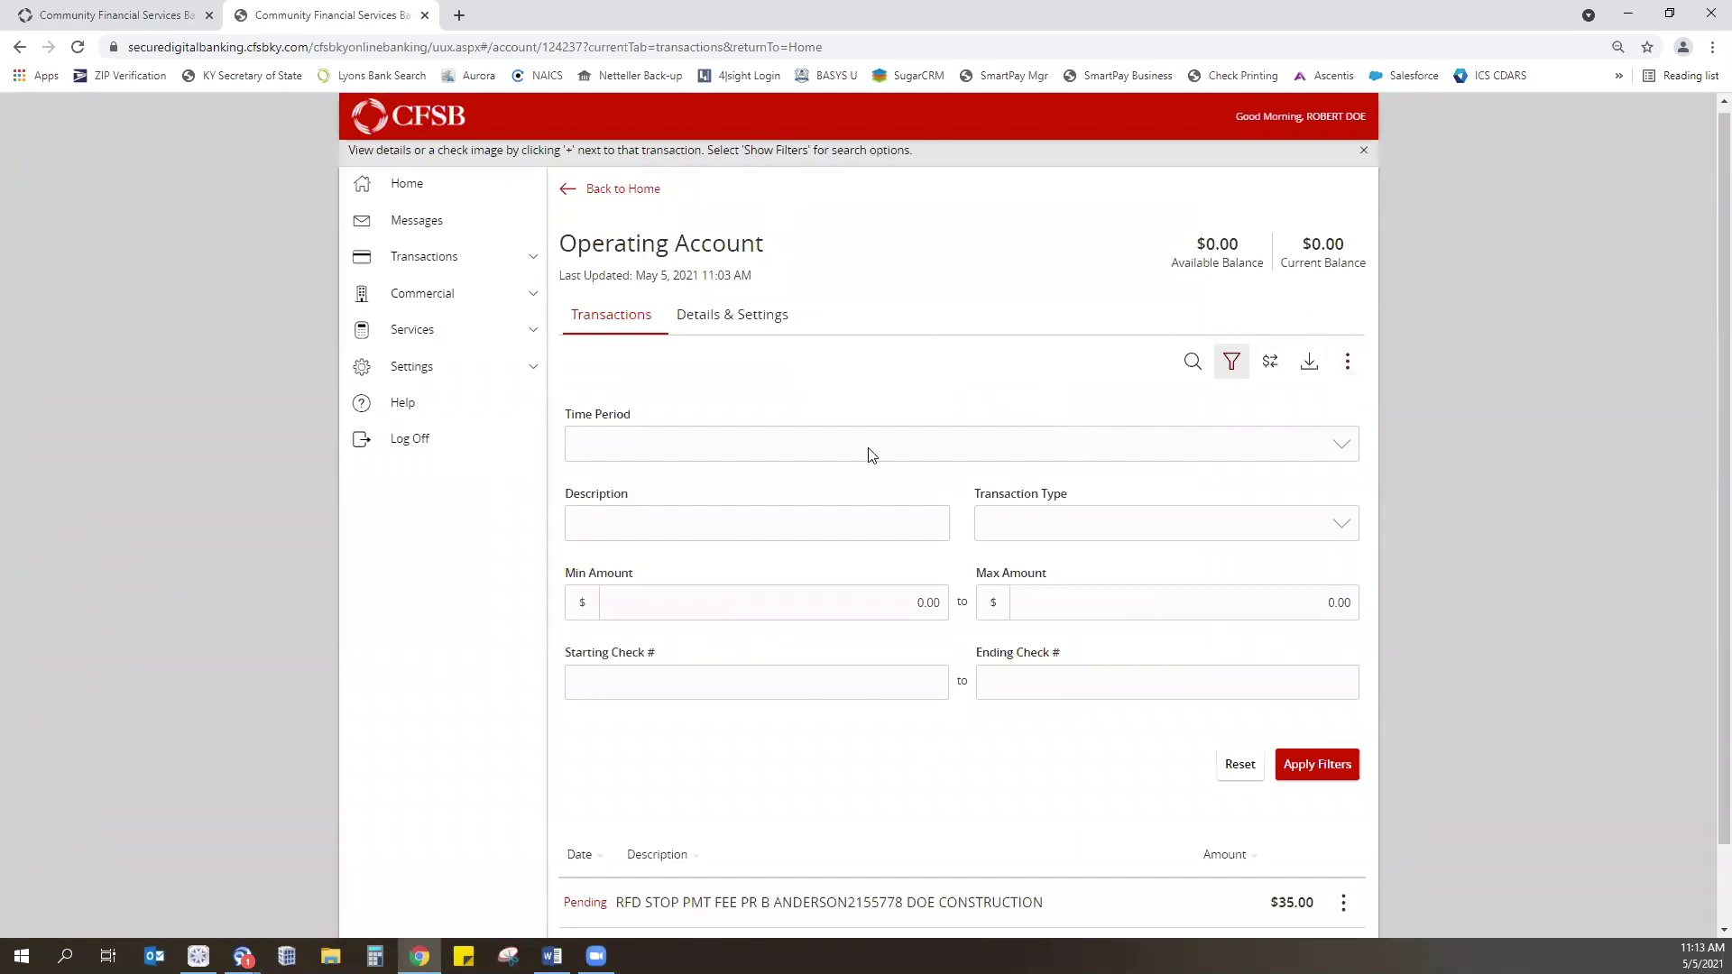
- Back on Home, try moving the Operating Account to another group, cancel, and reopen its Options
left_click(630, 189)
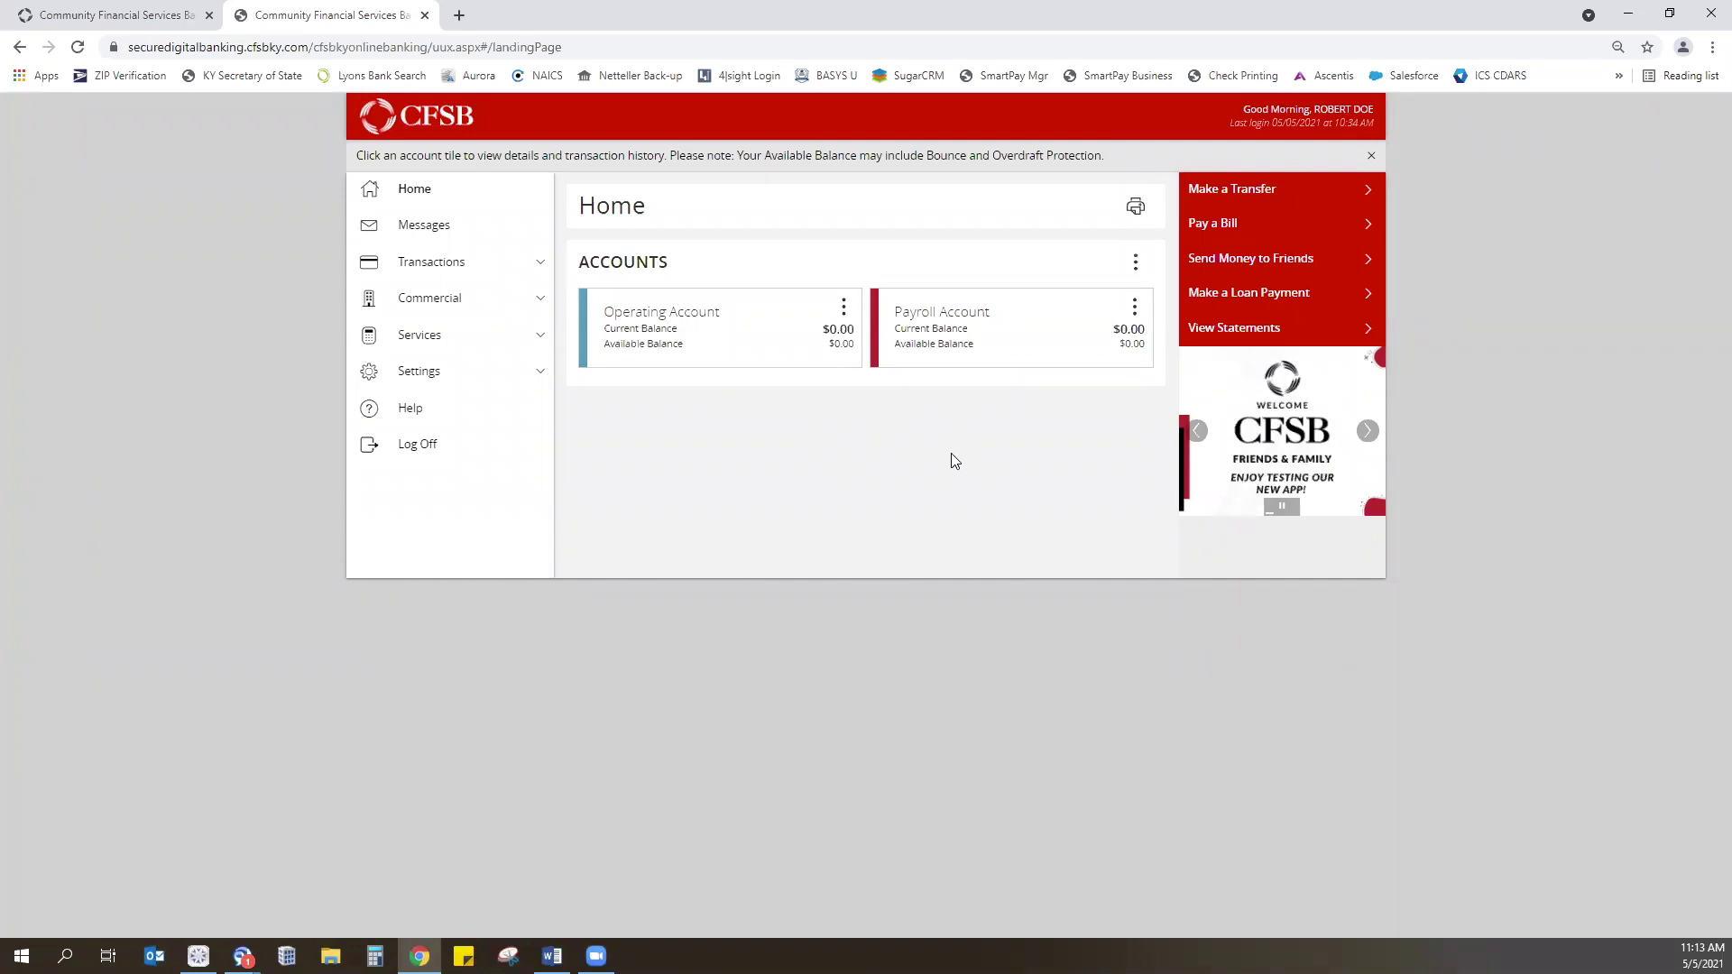
left_click(830, 311)
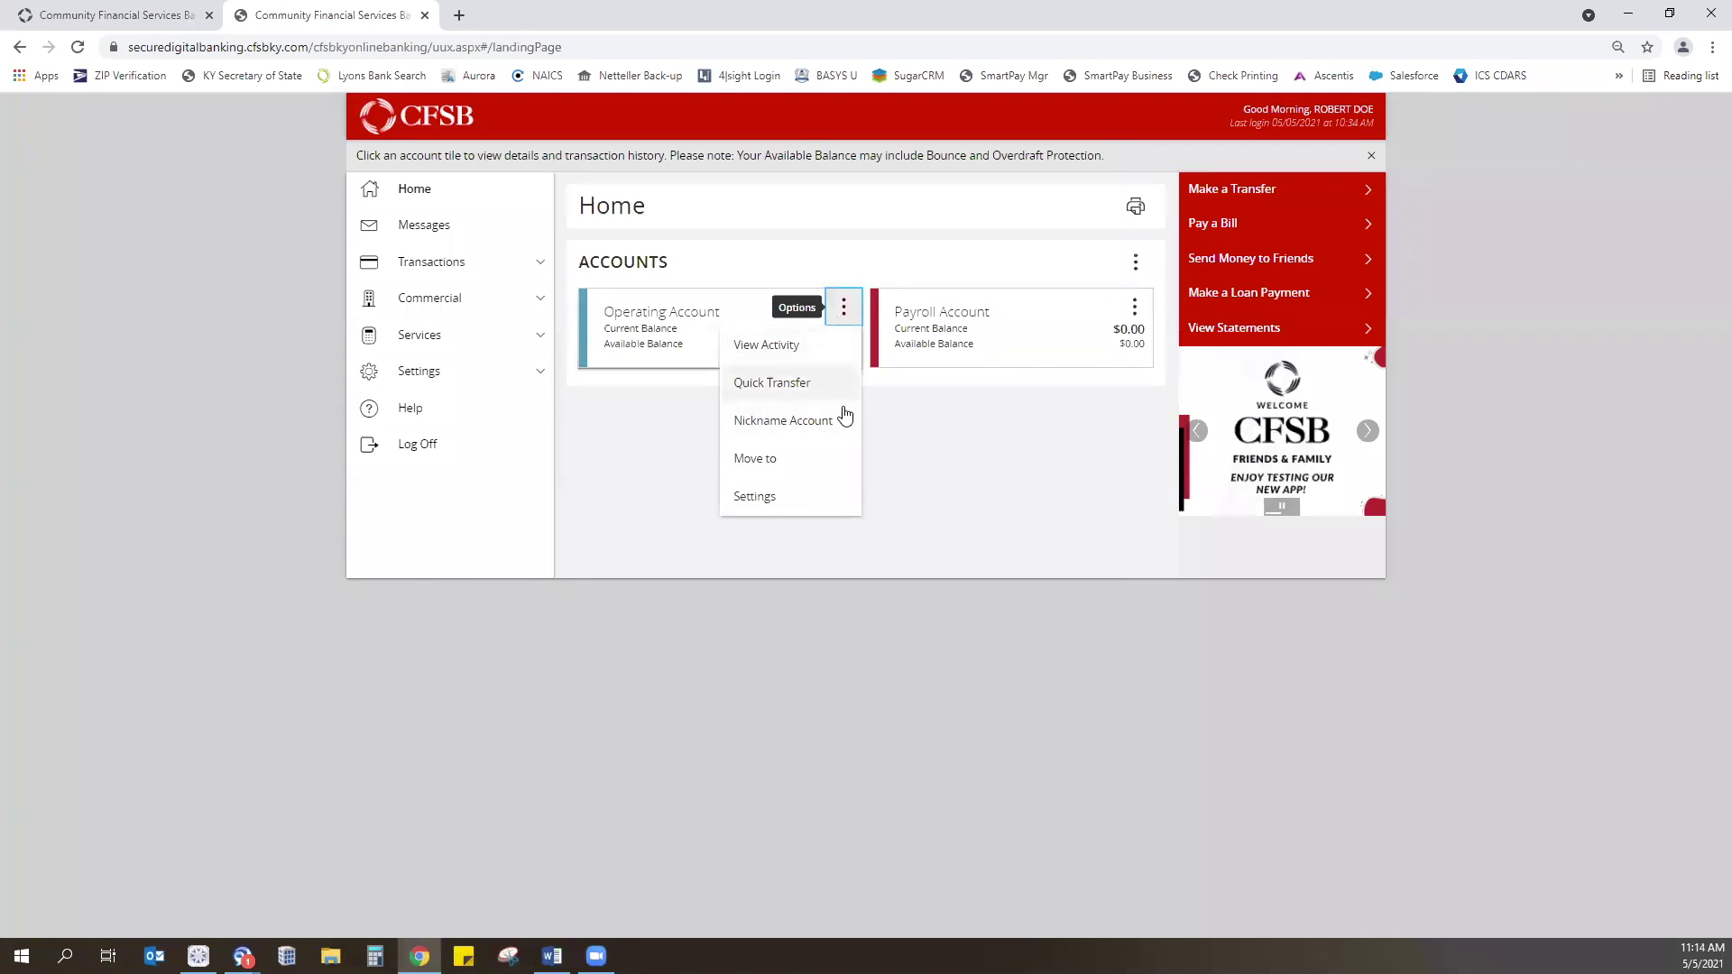
left_click(835, 455)
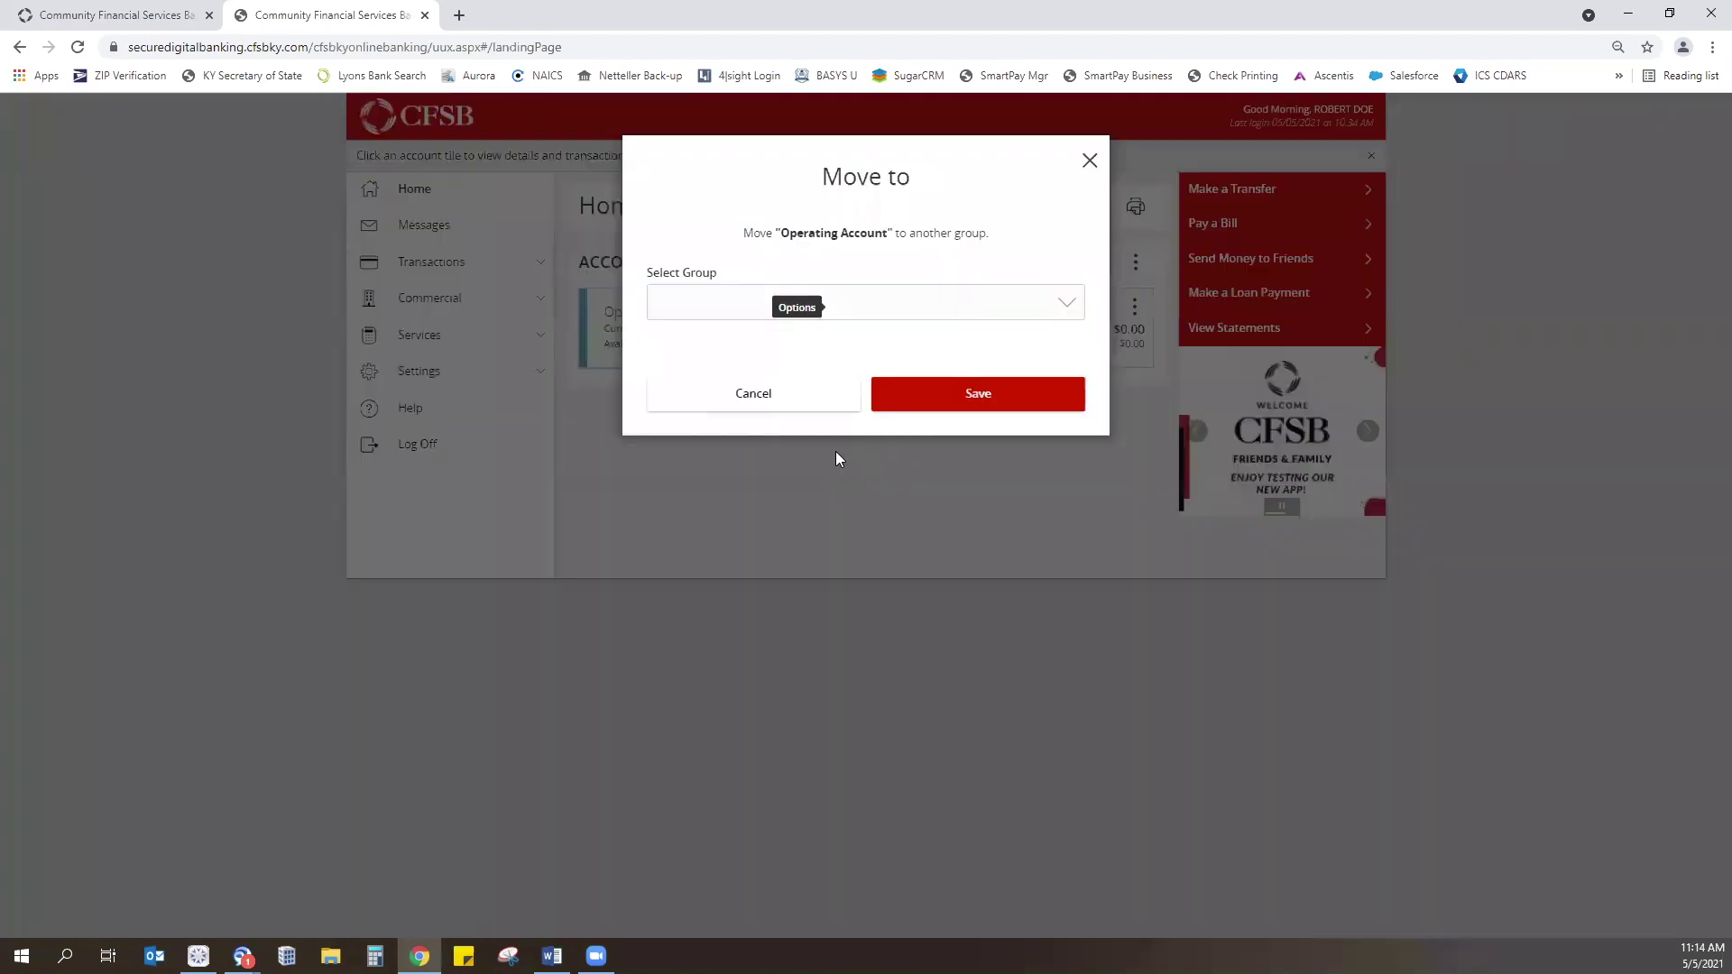
left_click(920, 305)
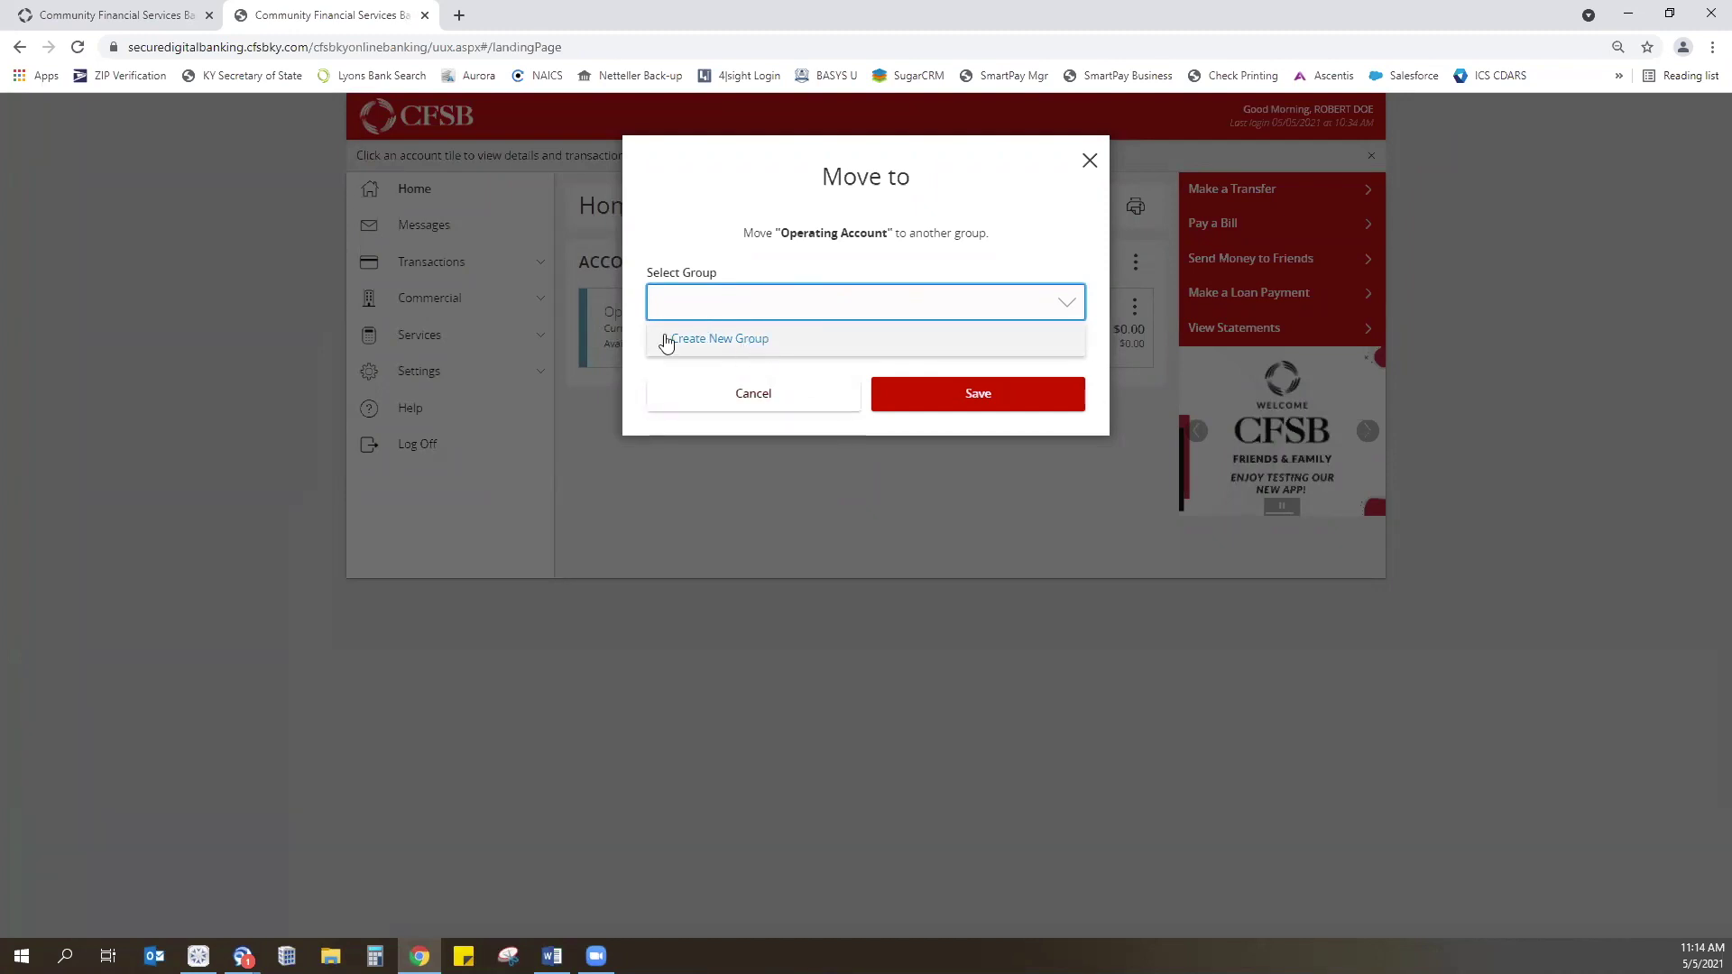
left_click(815, 399)
left_click(843, 315)
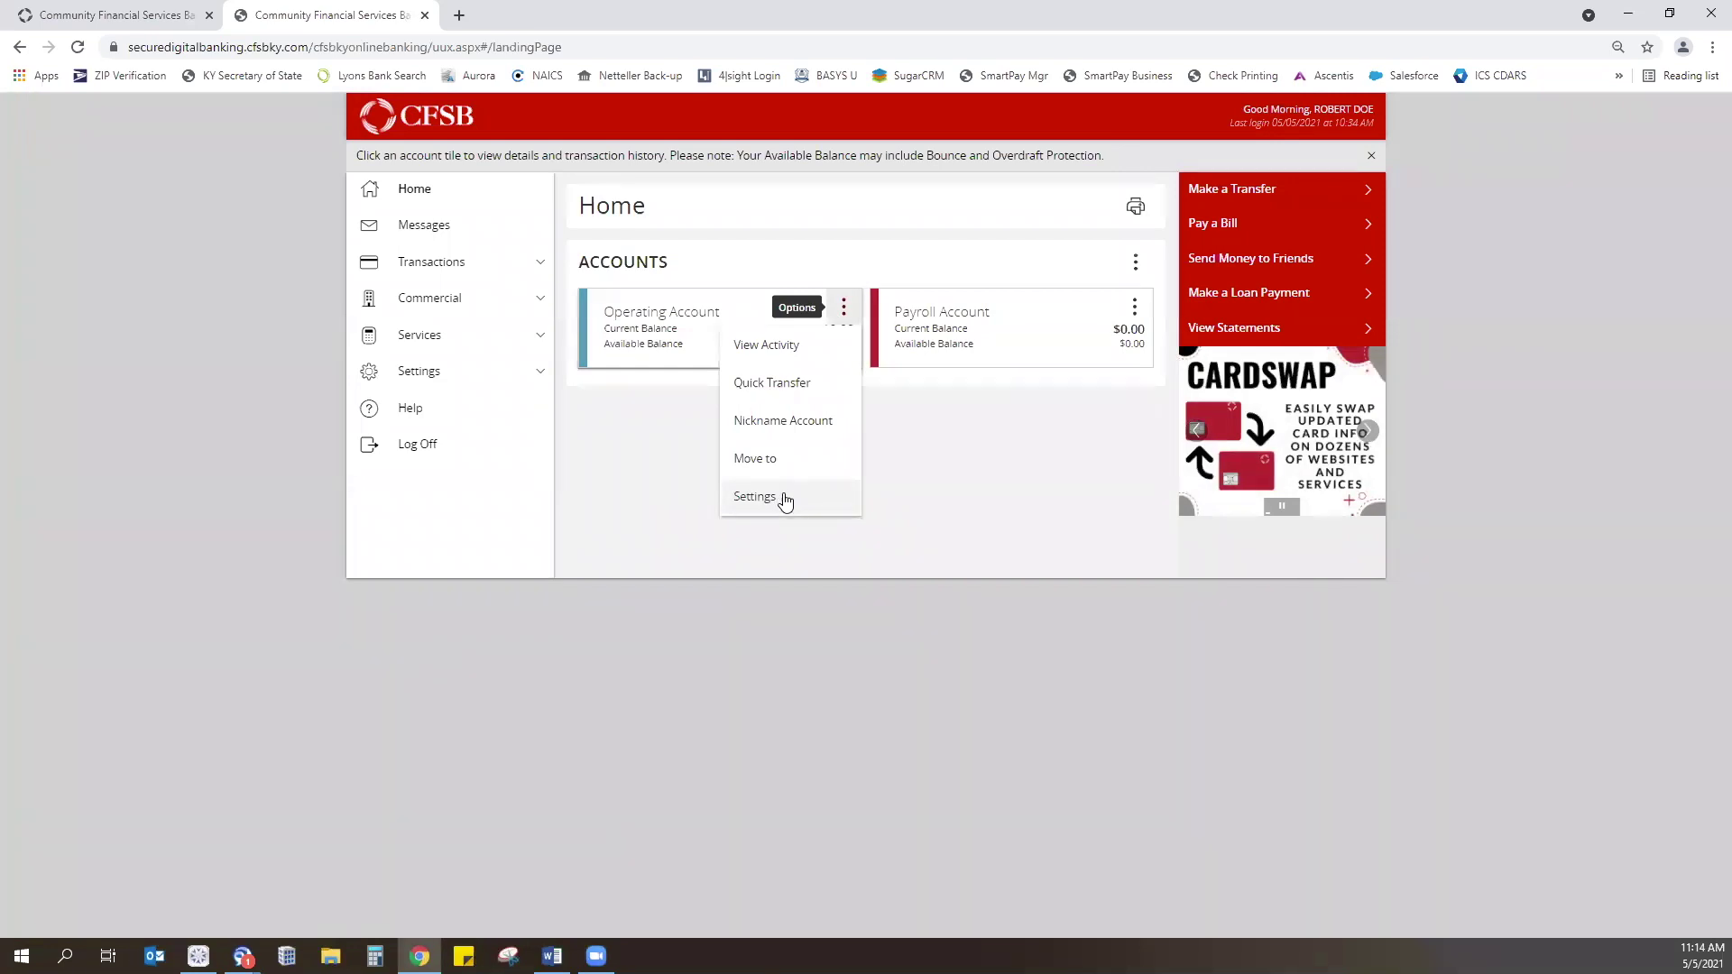
- Turn off the Operating Account's Visibility on Home, confirm hiding it, and return Home
left_click(755, 503)
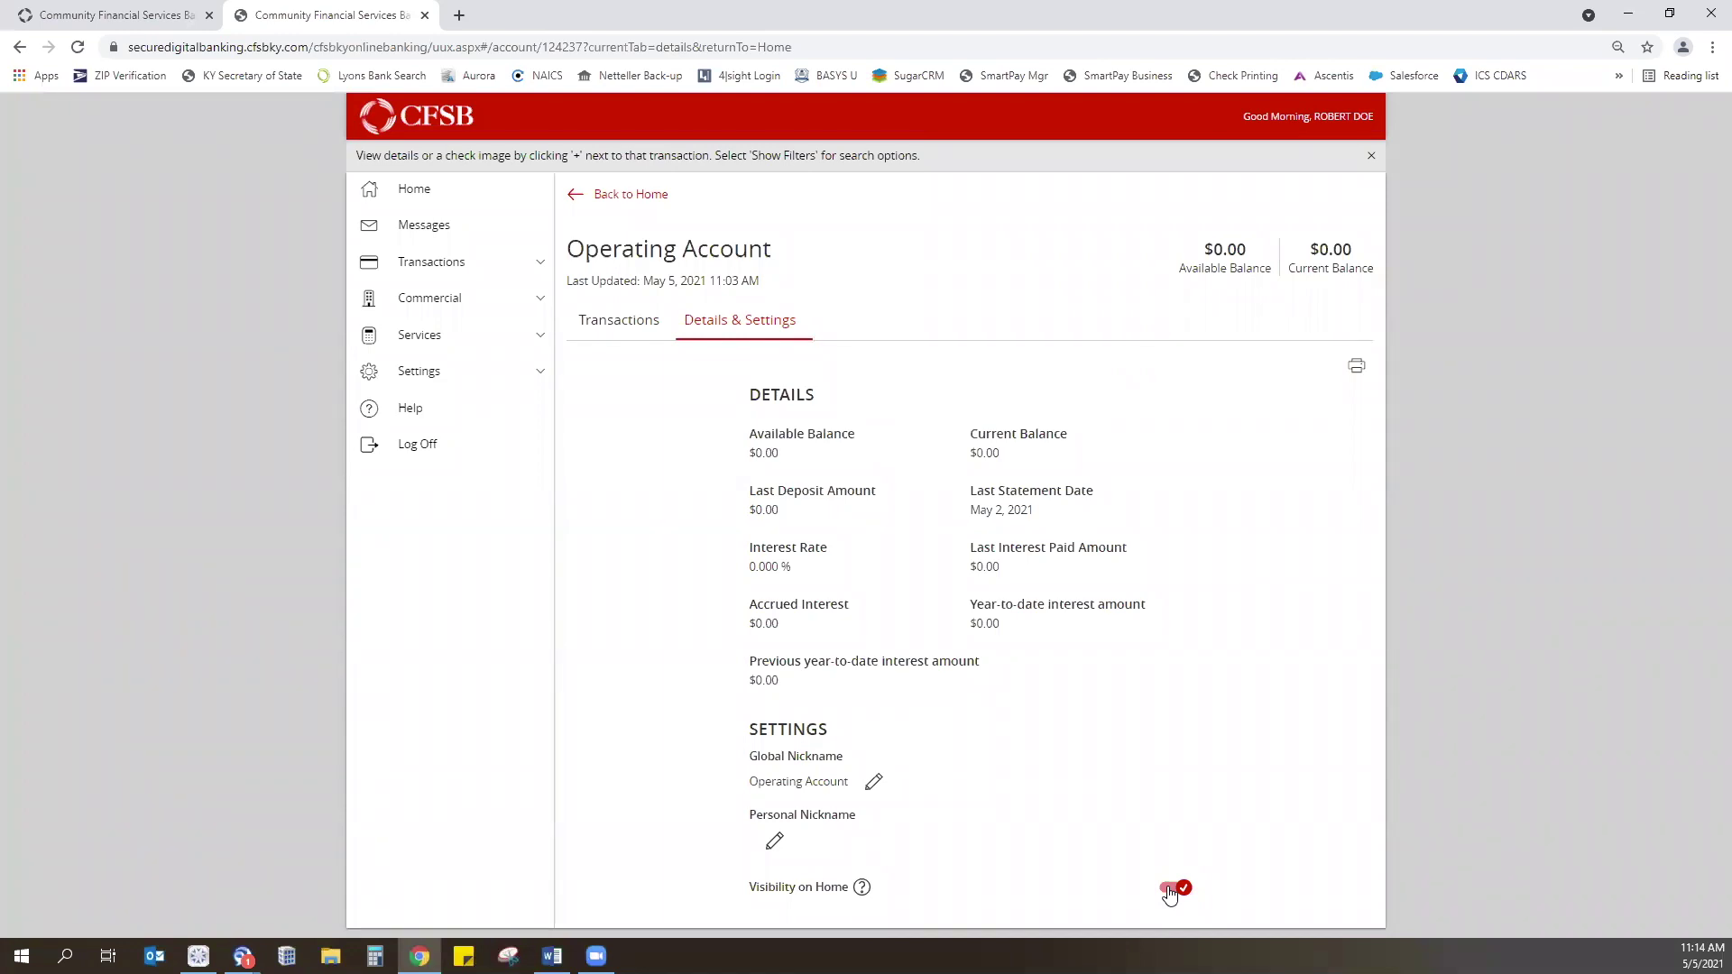
left_click(1169, 890)
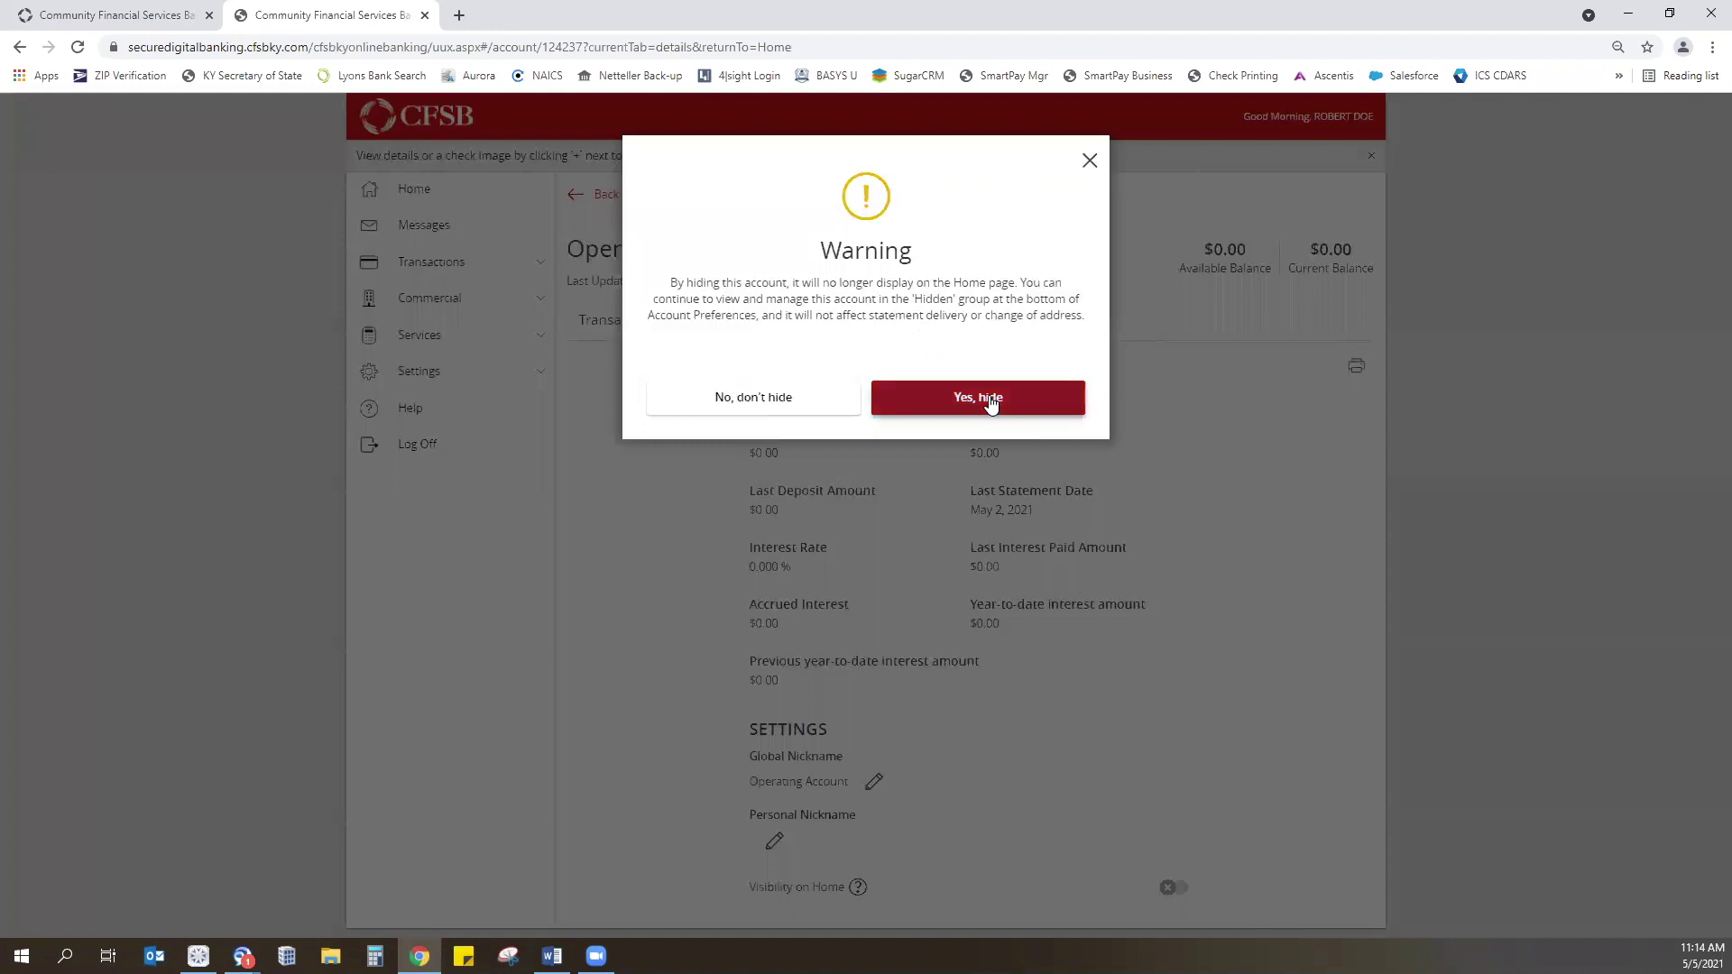
left_click(989, 402)
left_click(658, 203)
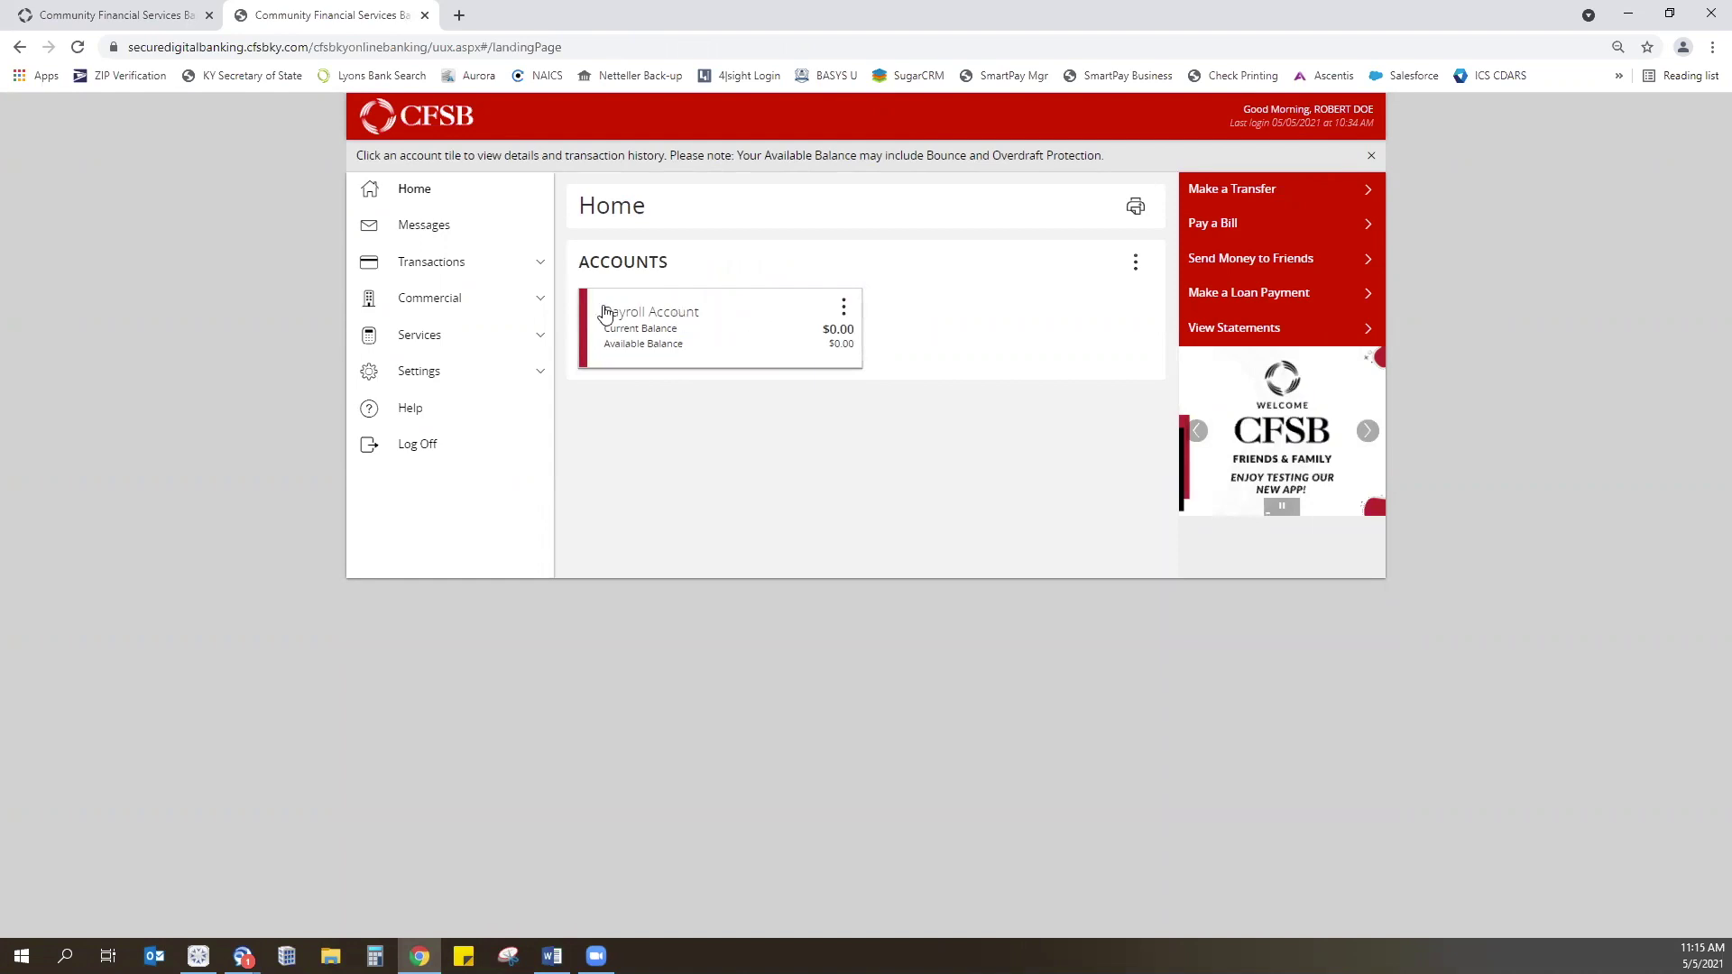
- In Settings > Account Preferences, switch the Operating Account's Home visibility back on, then return Home
left_click(469, 382)
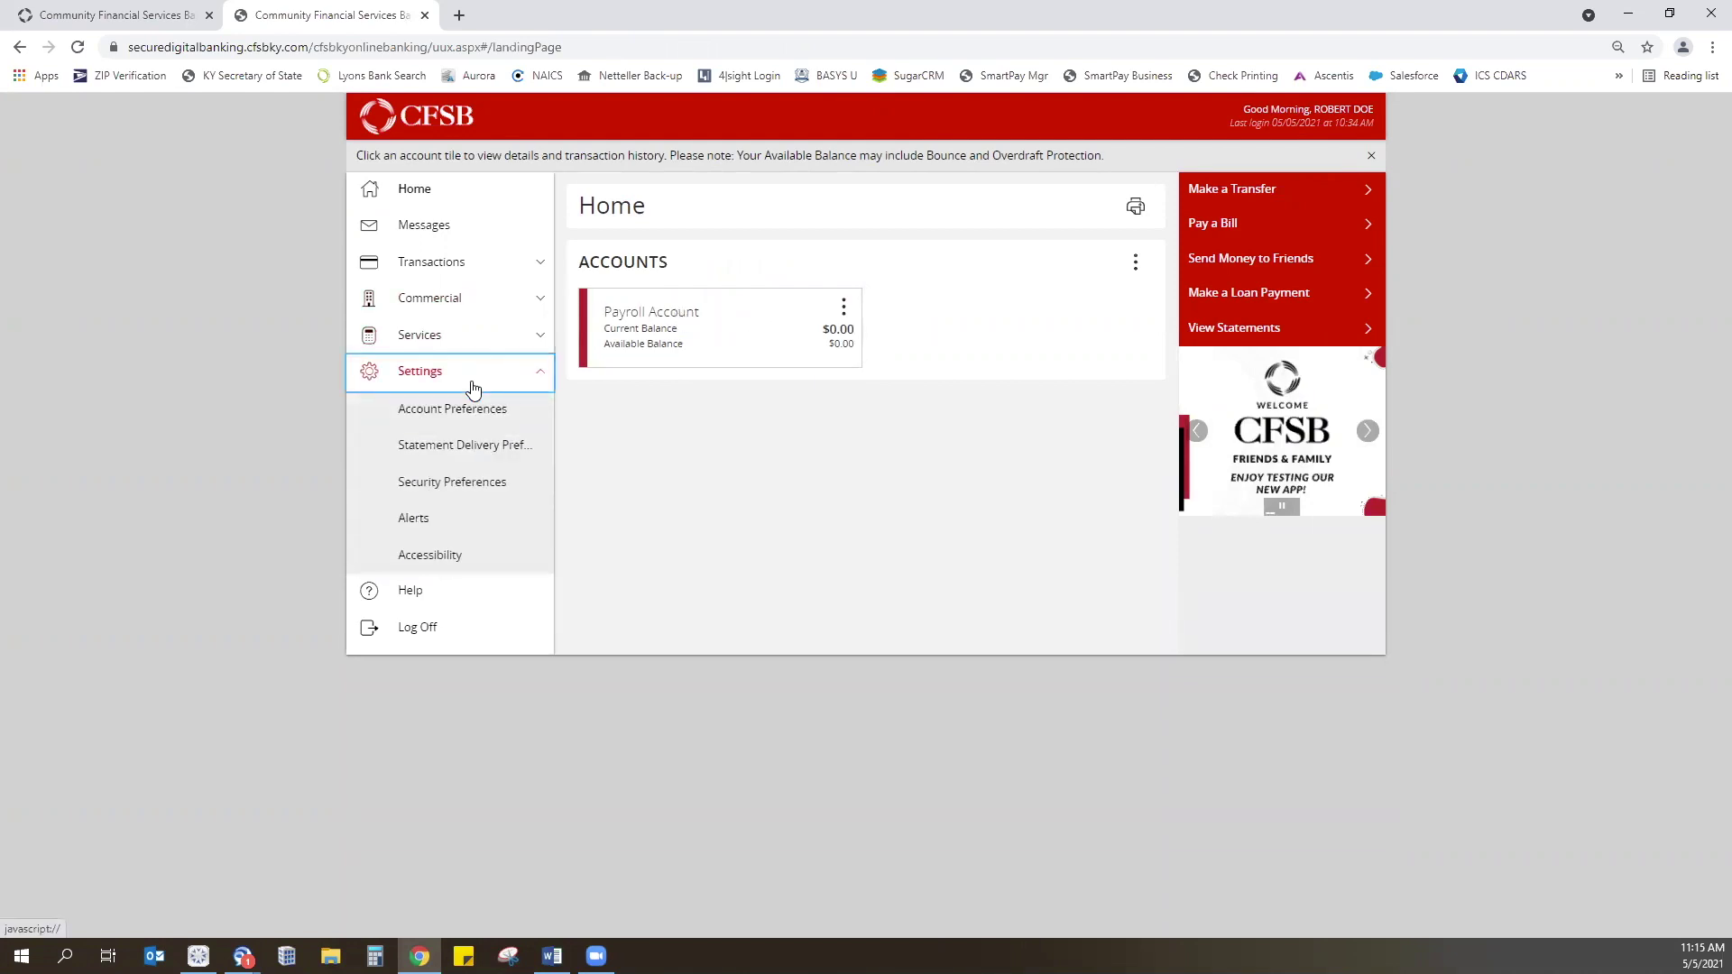
left_click(479, 414)
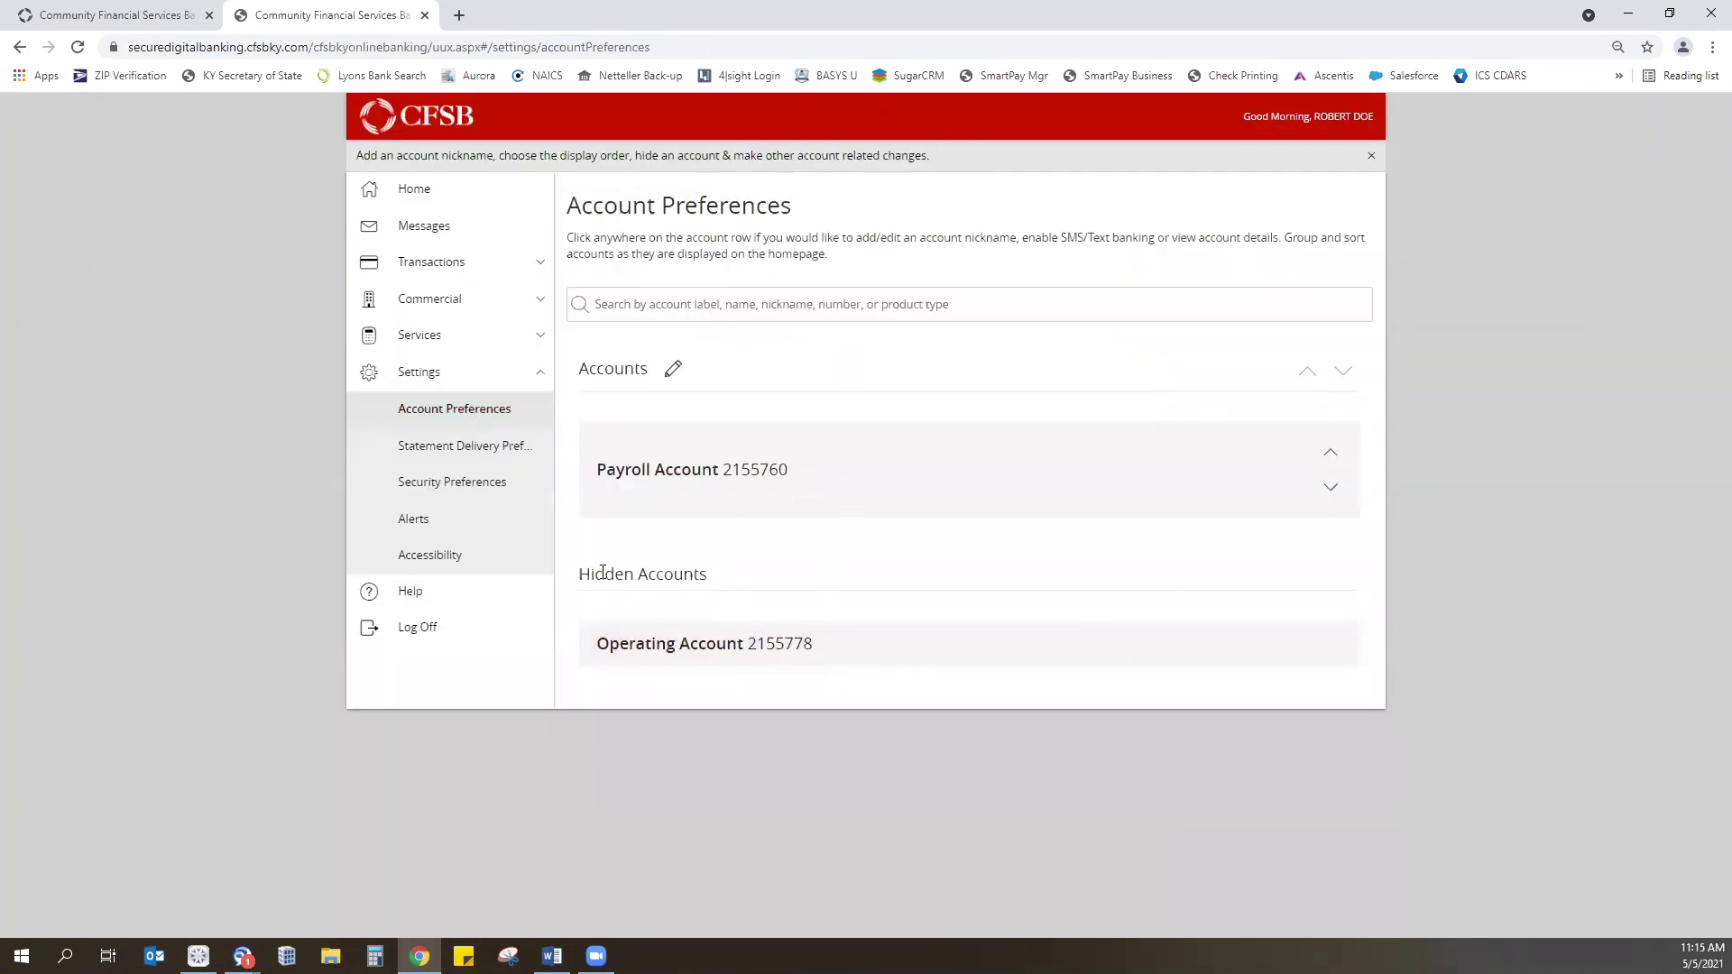
left_click(735, 651)
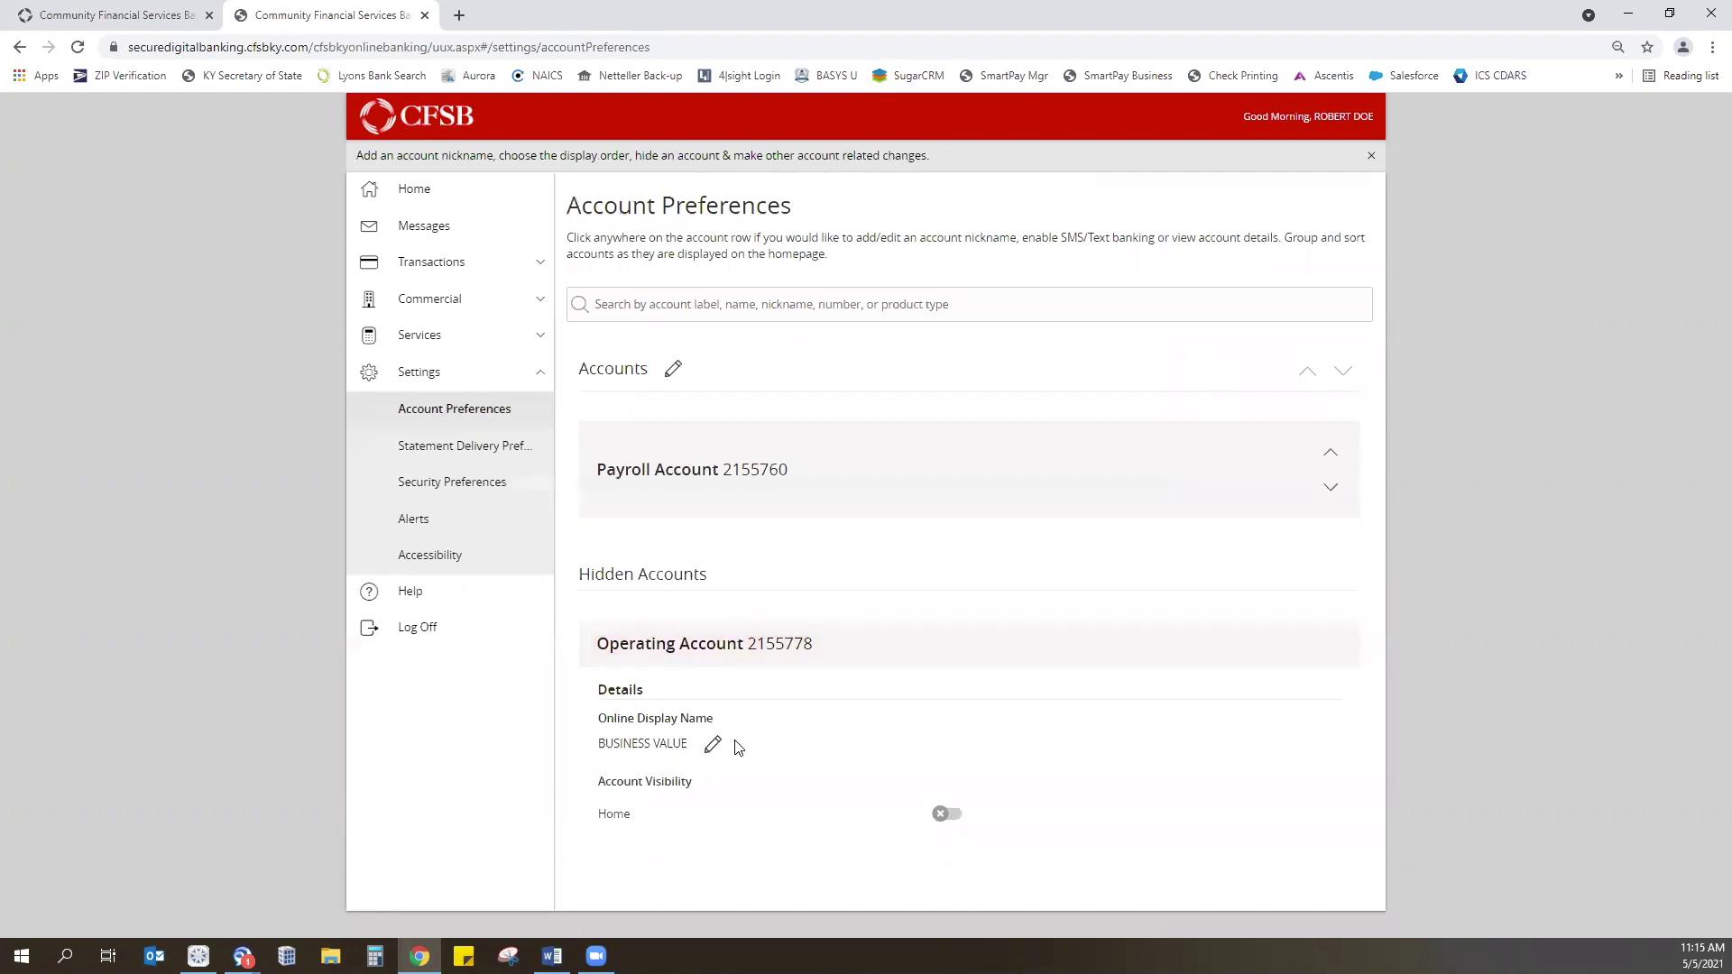
left_click(941, 811)
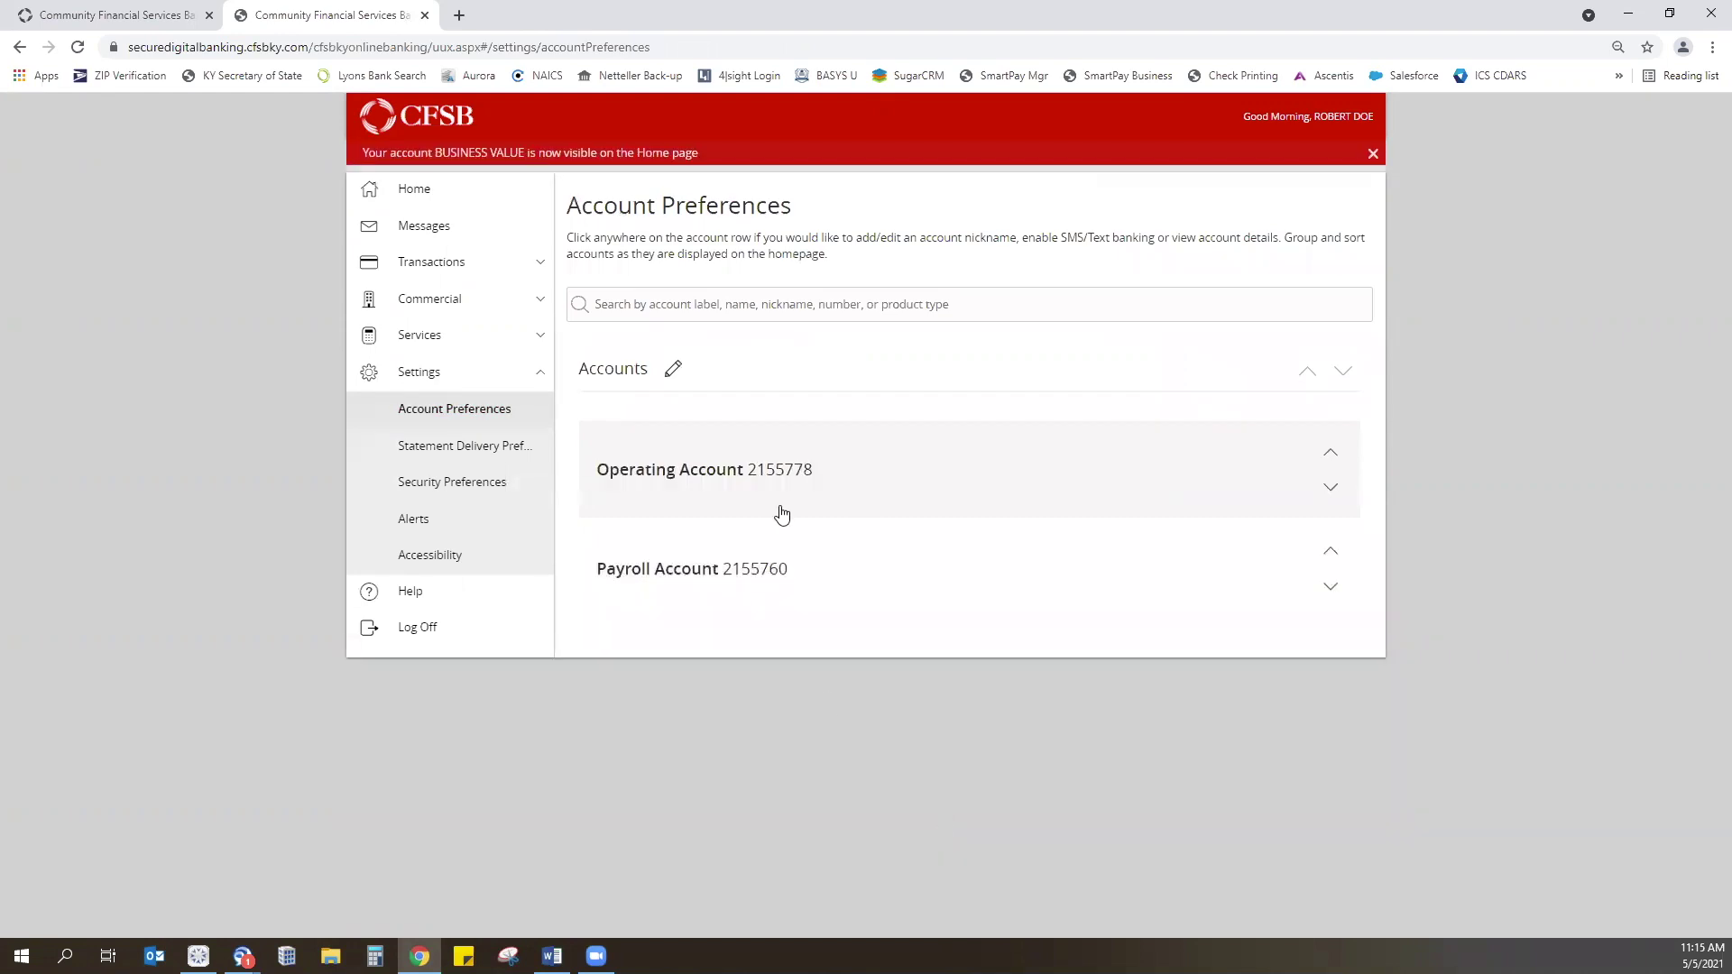
left_click(452, 187)
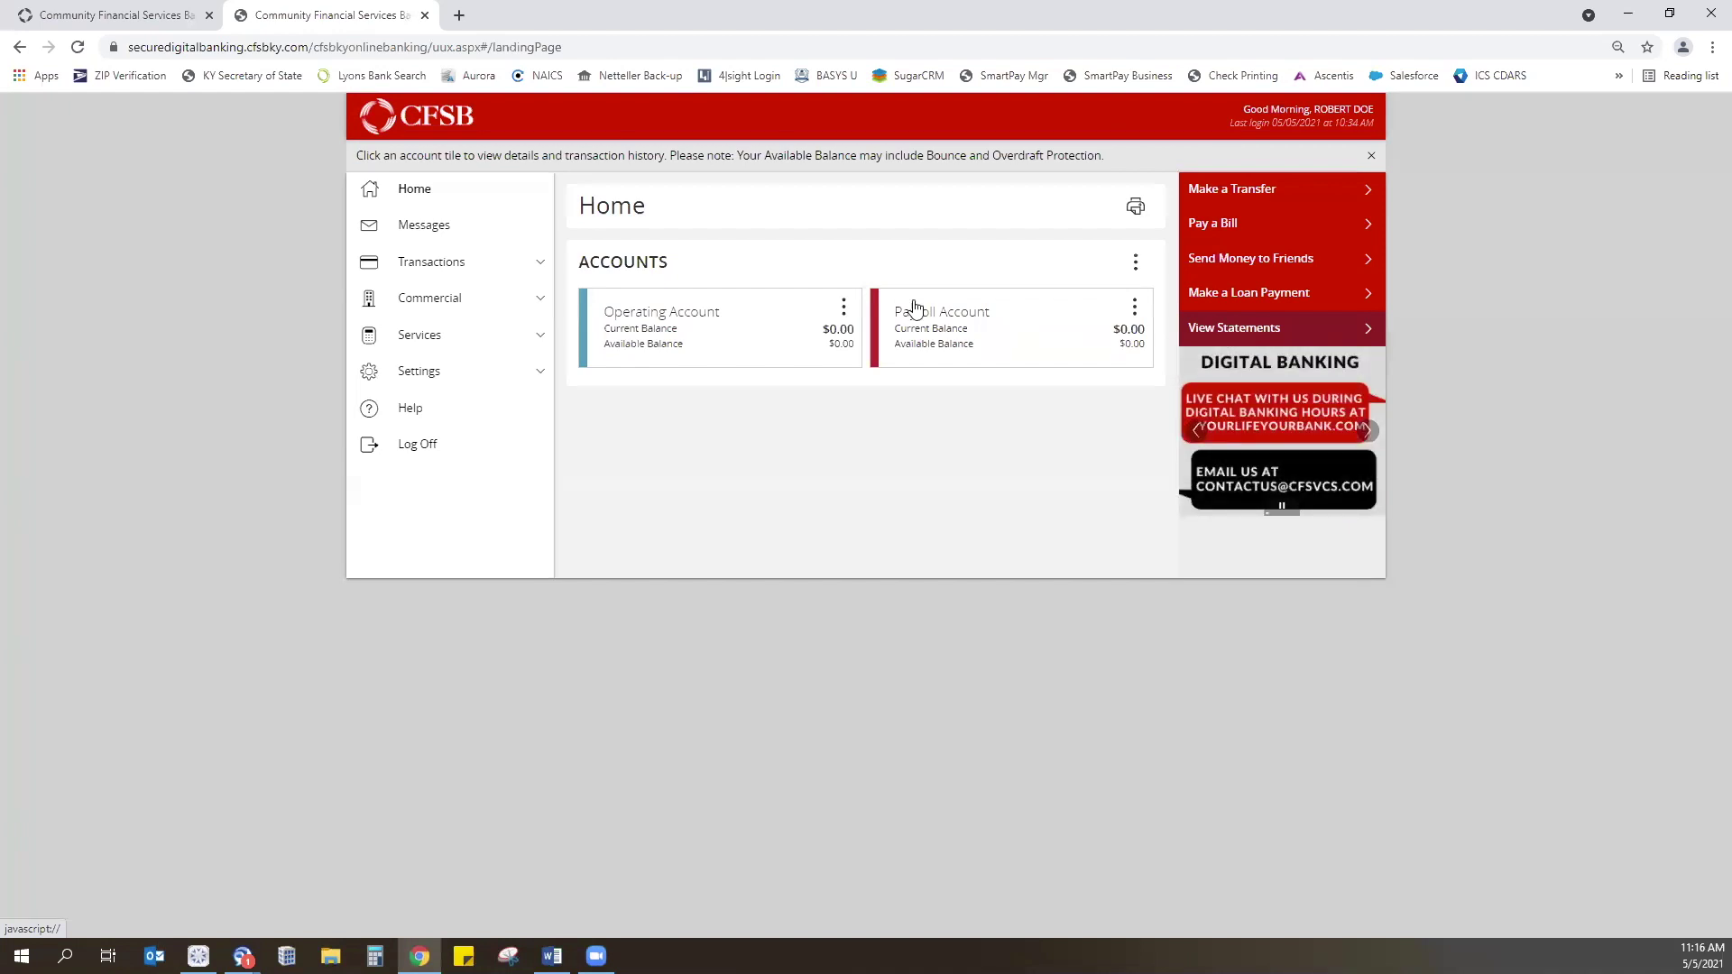
- Open Messages from the sidebar to list the two secure messages, including Today's ACH Payment
left_click(433, 228)
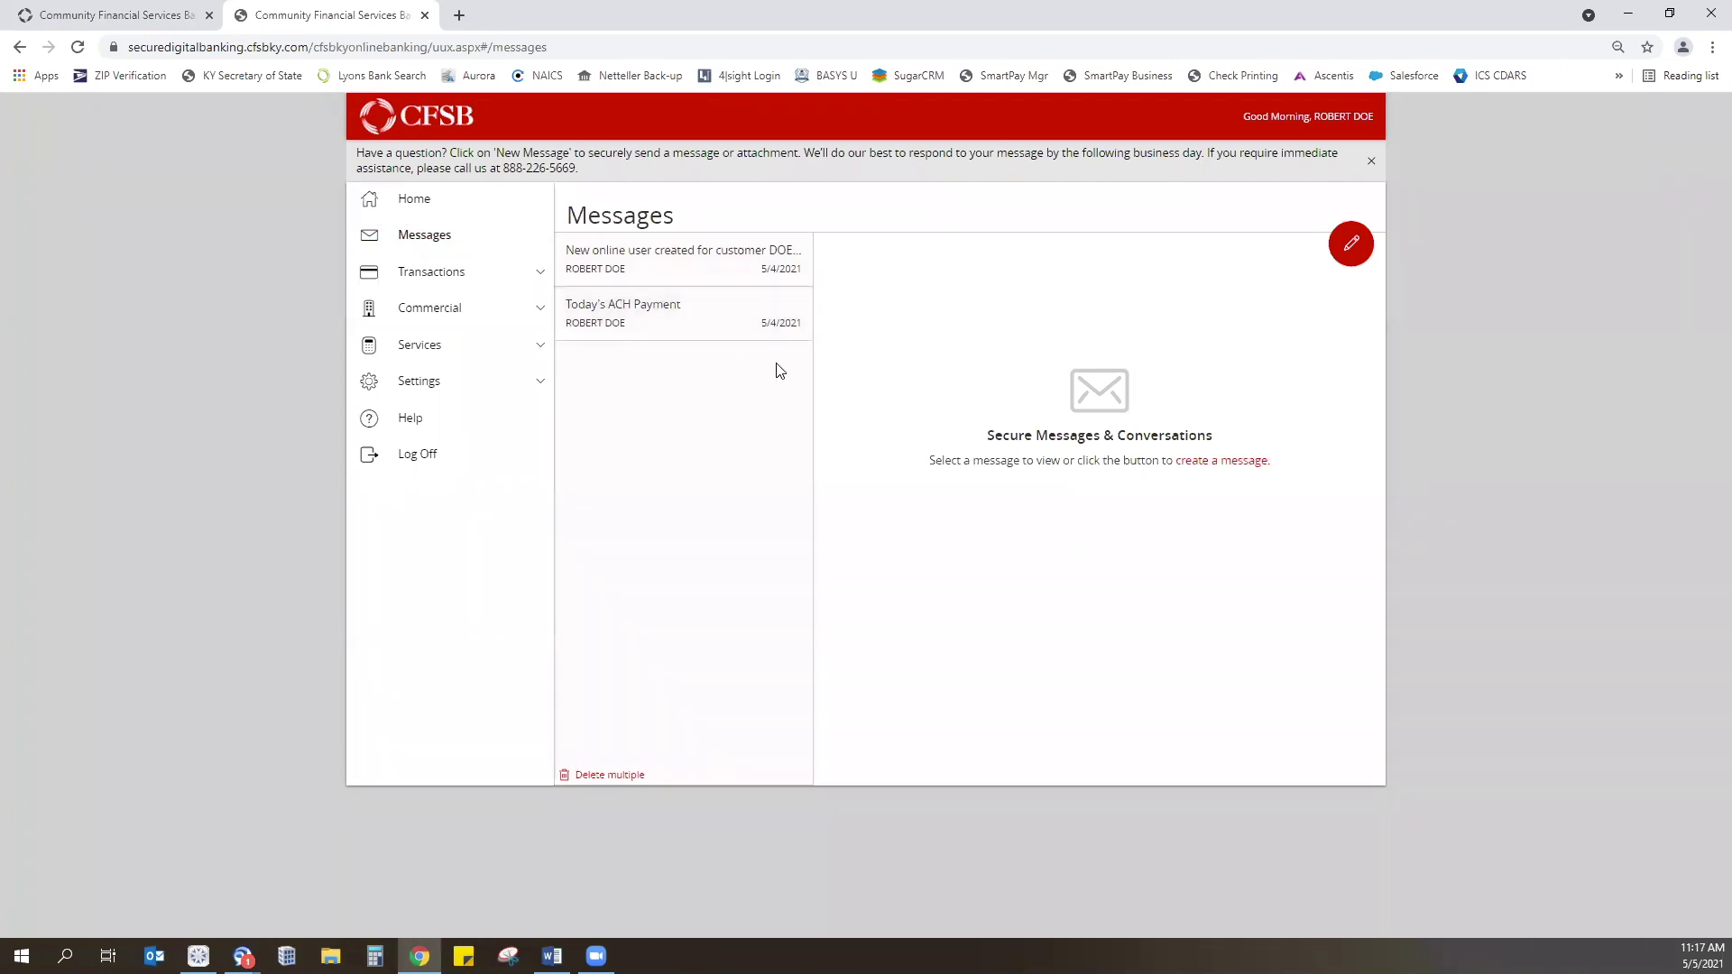
- Start a new secure message to ACH Services with subject 'Yesterday's ACH File'
left_click(1350, 246)
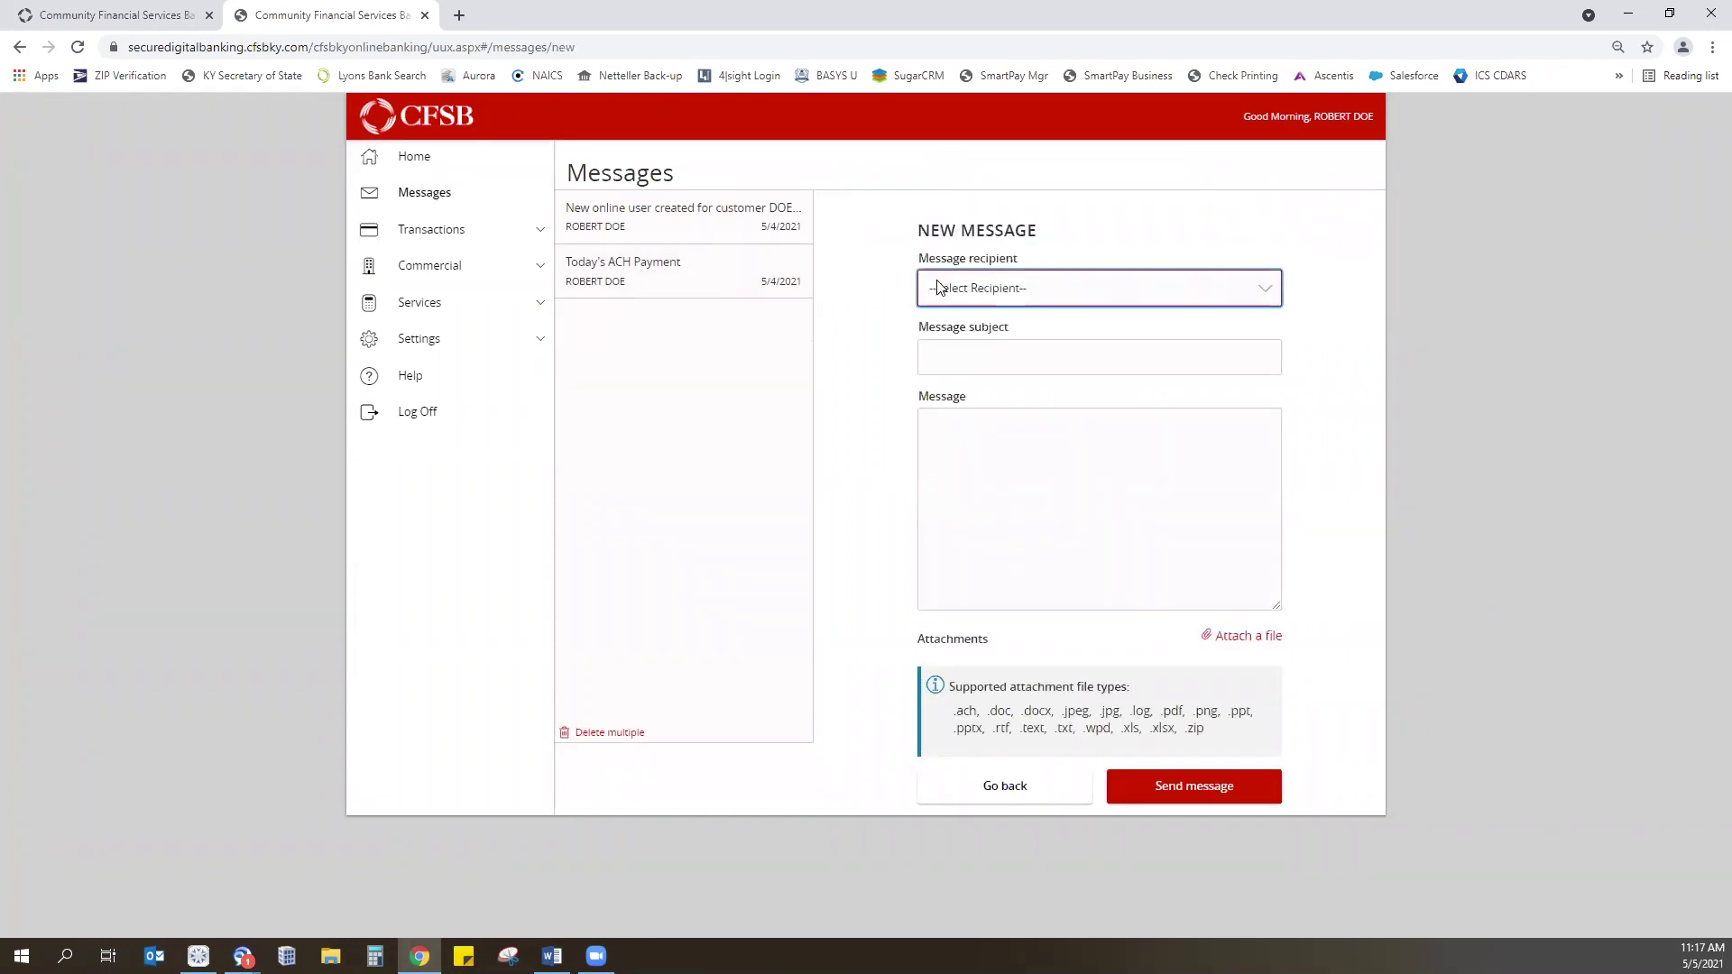
left_click(1063, 293)
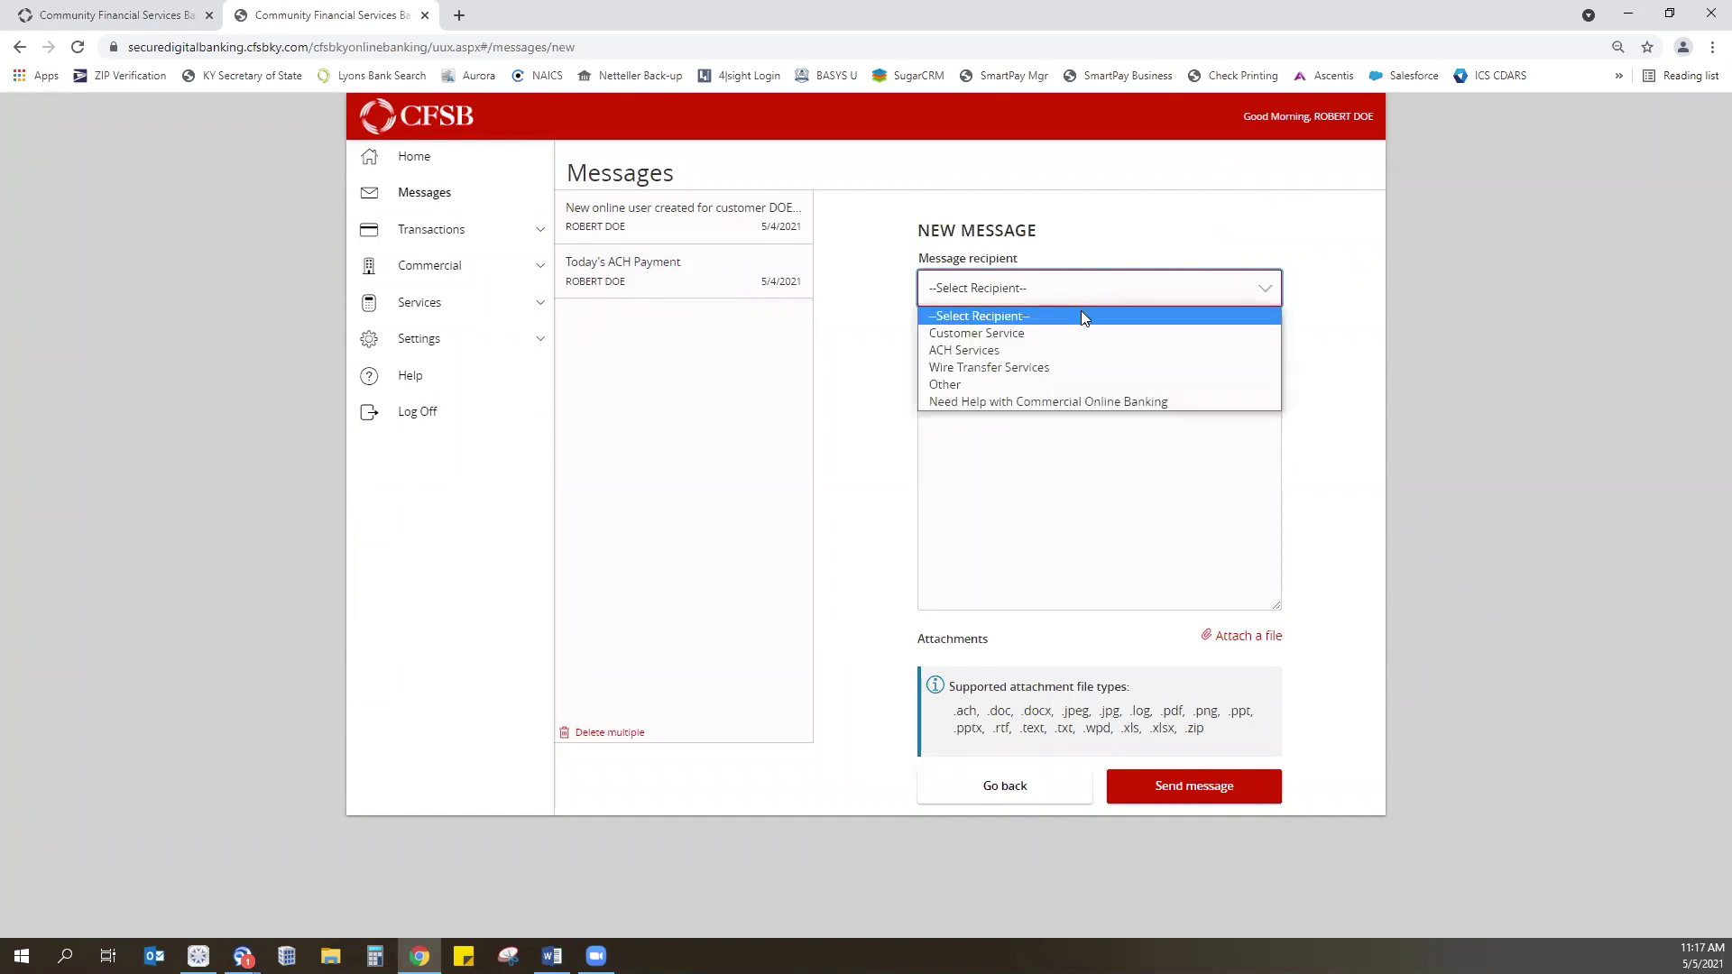
left_click(1086, 359)
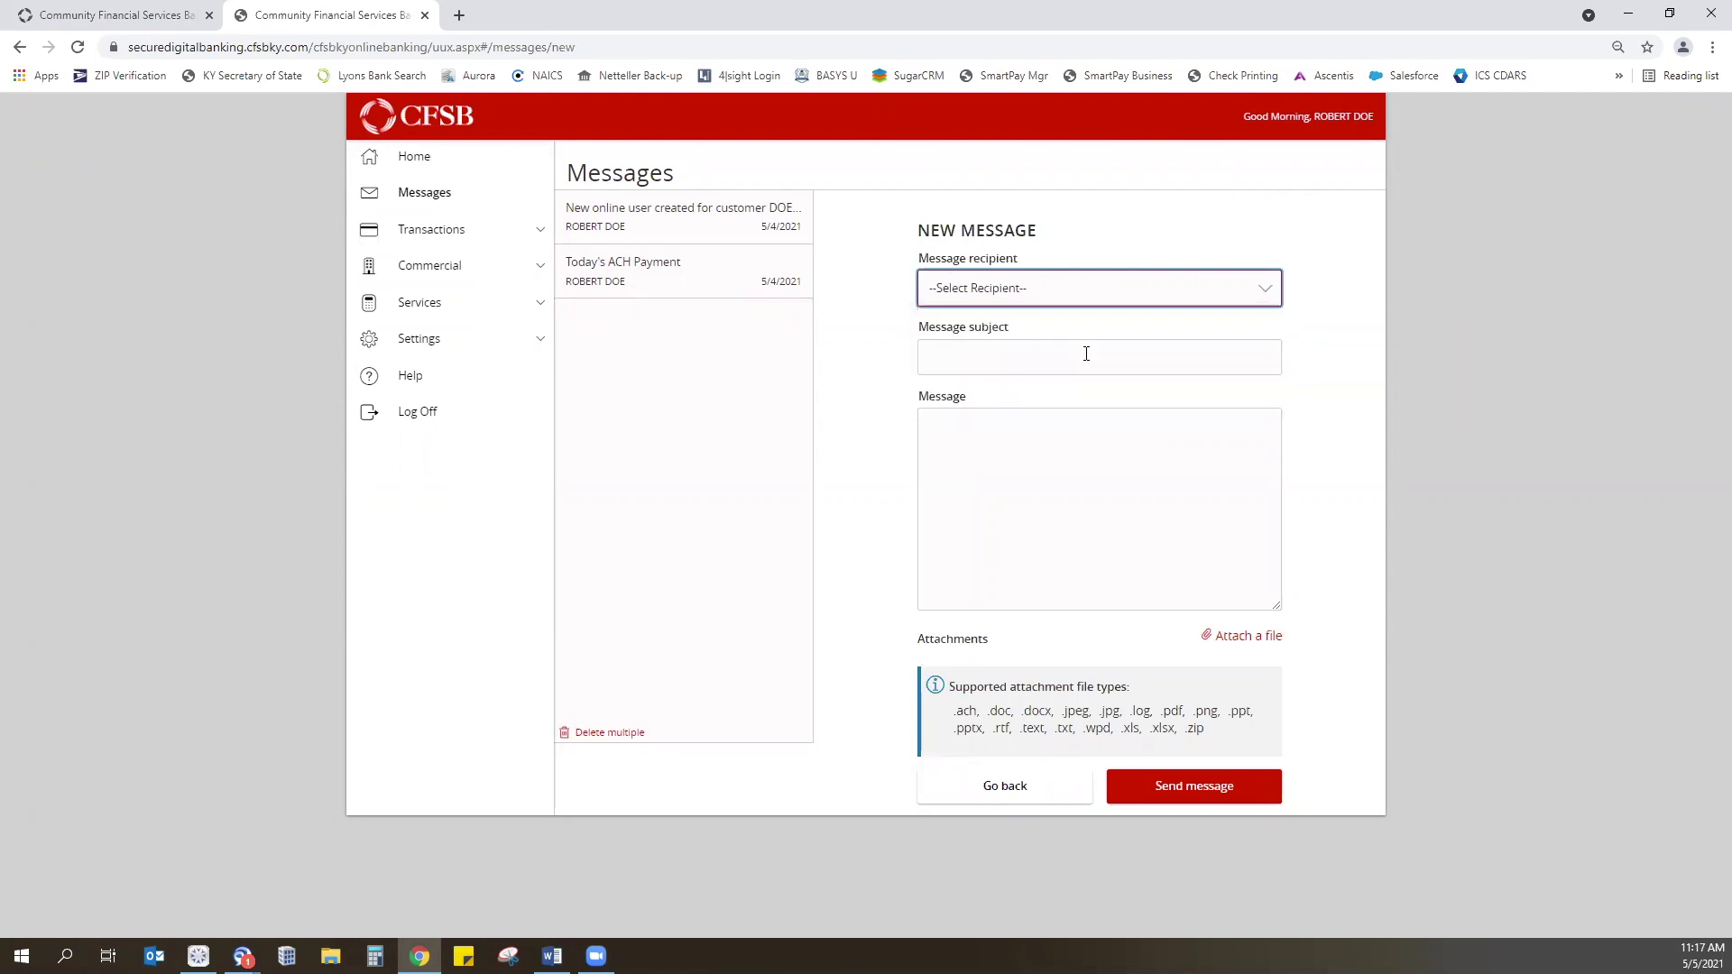
left_click(1086, 357)
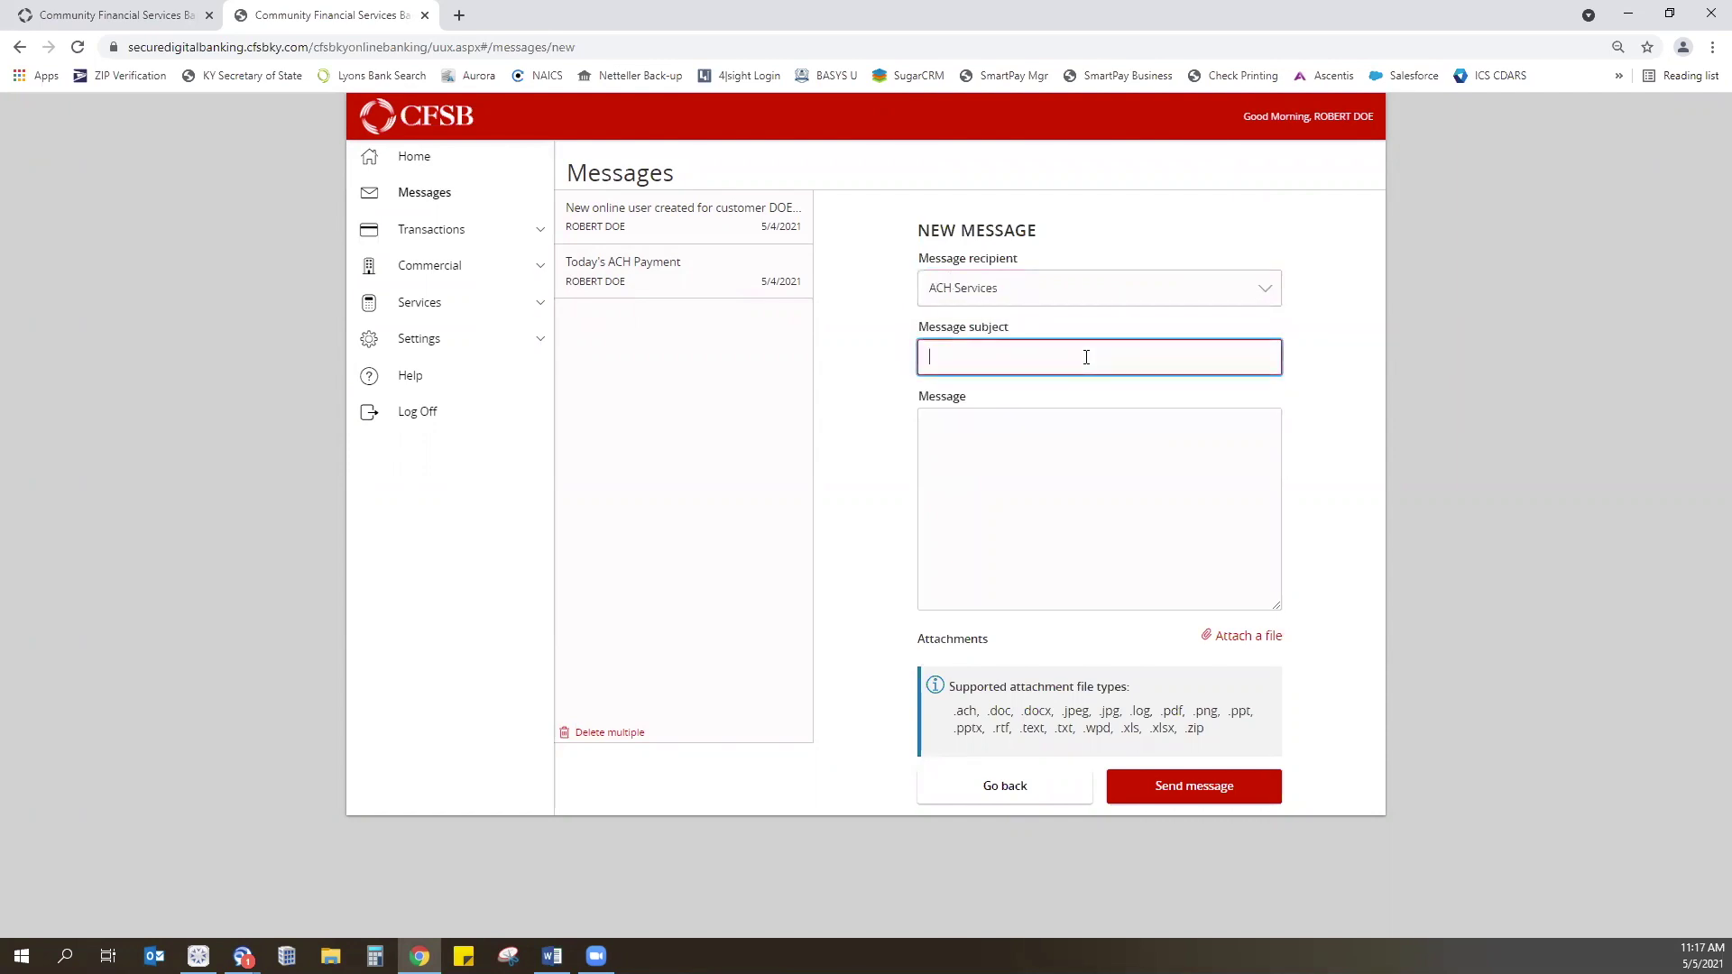
type("Yesterday's ACH File")
- Write the body 'I have a question..I', send the message, and dismiss the confirmation
key("Tab")
type("I have a ")
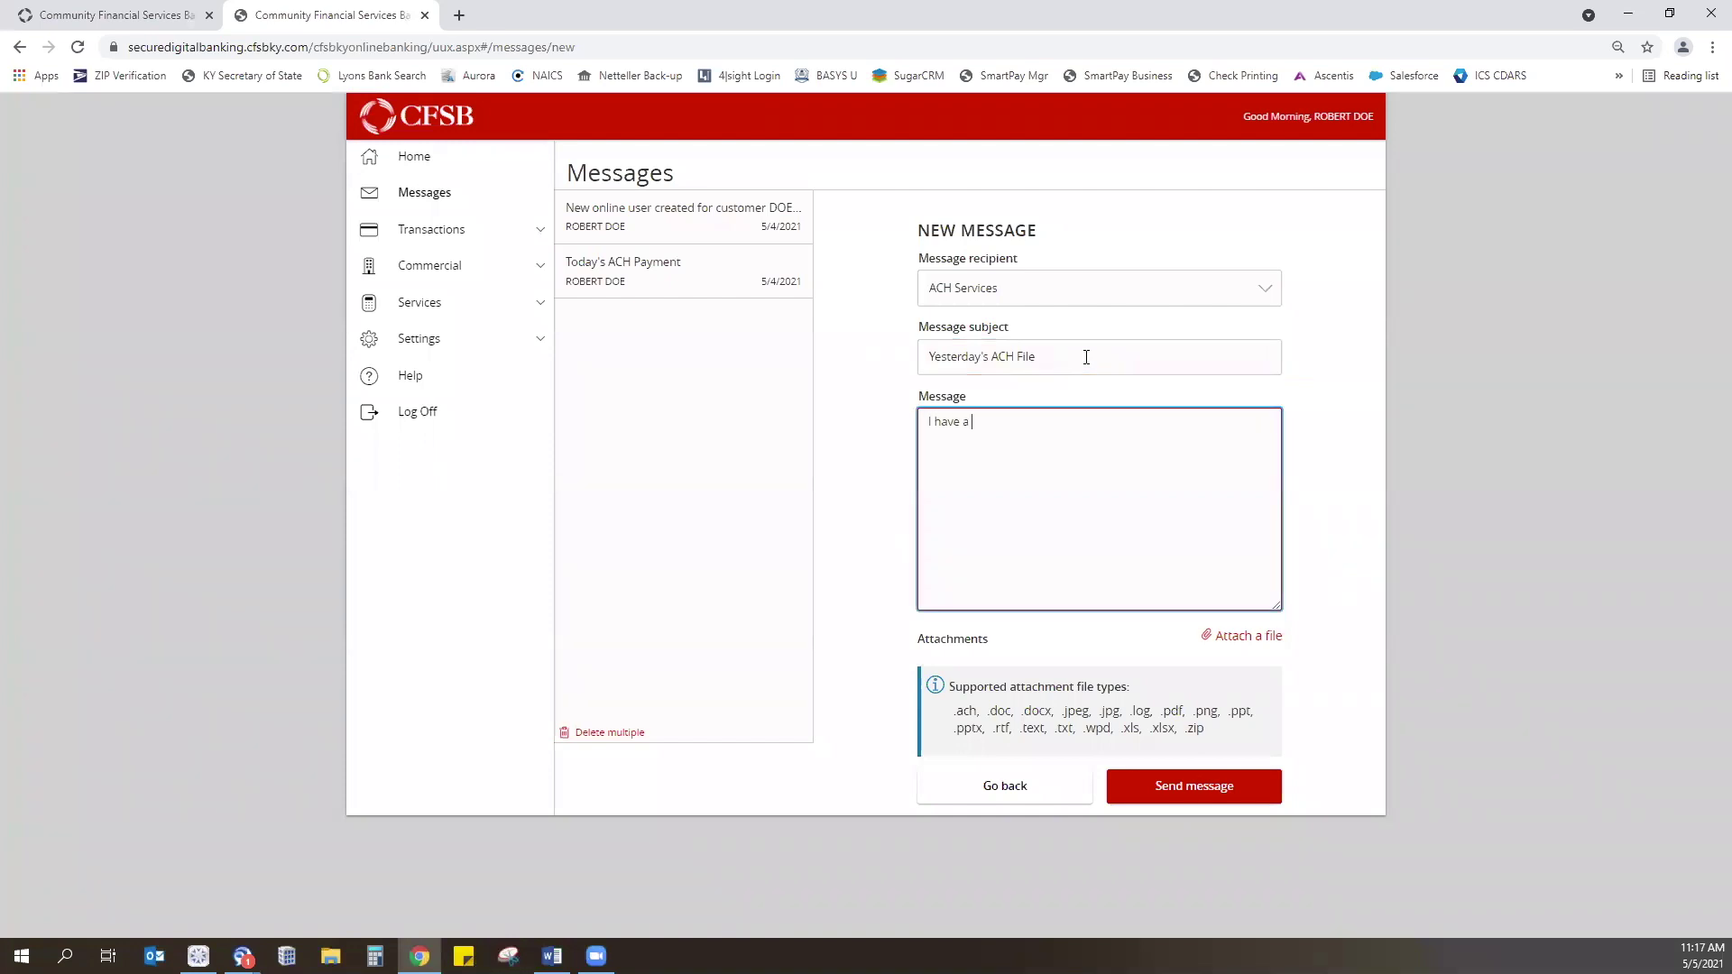
type("question..I")
left_click_drag(951, 687, 1134, 685)
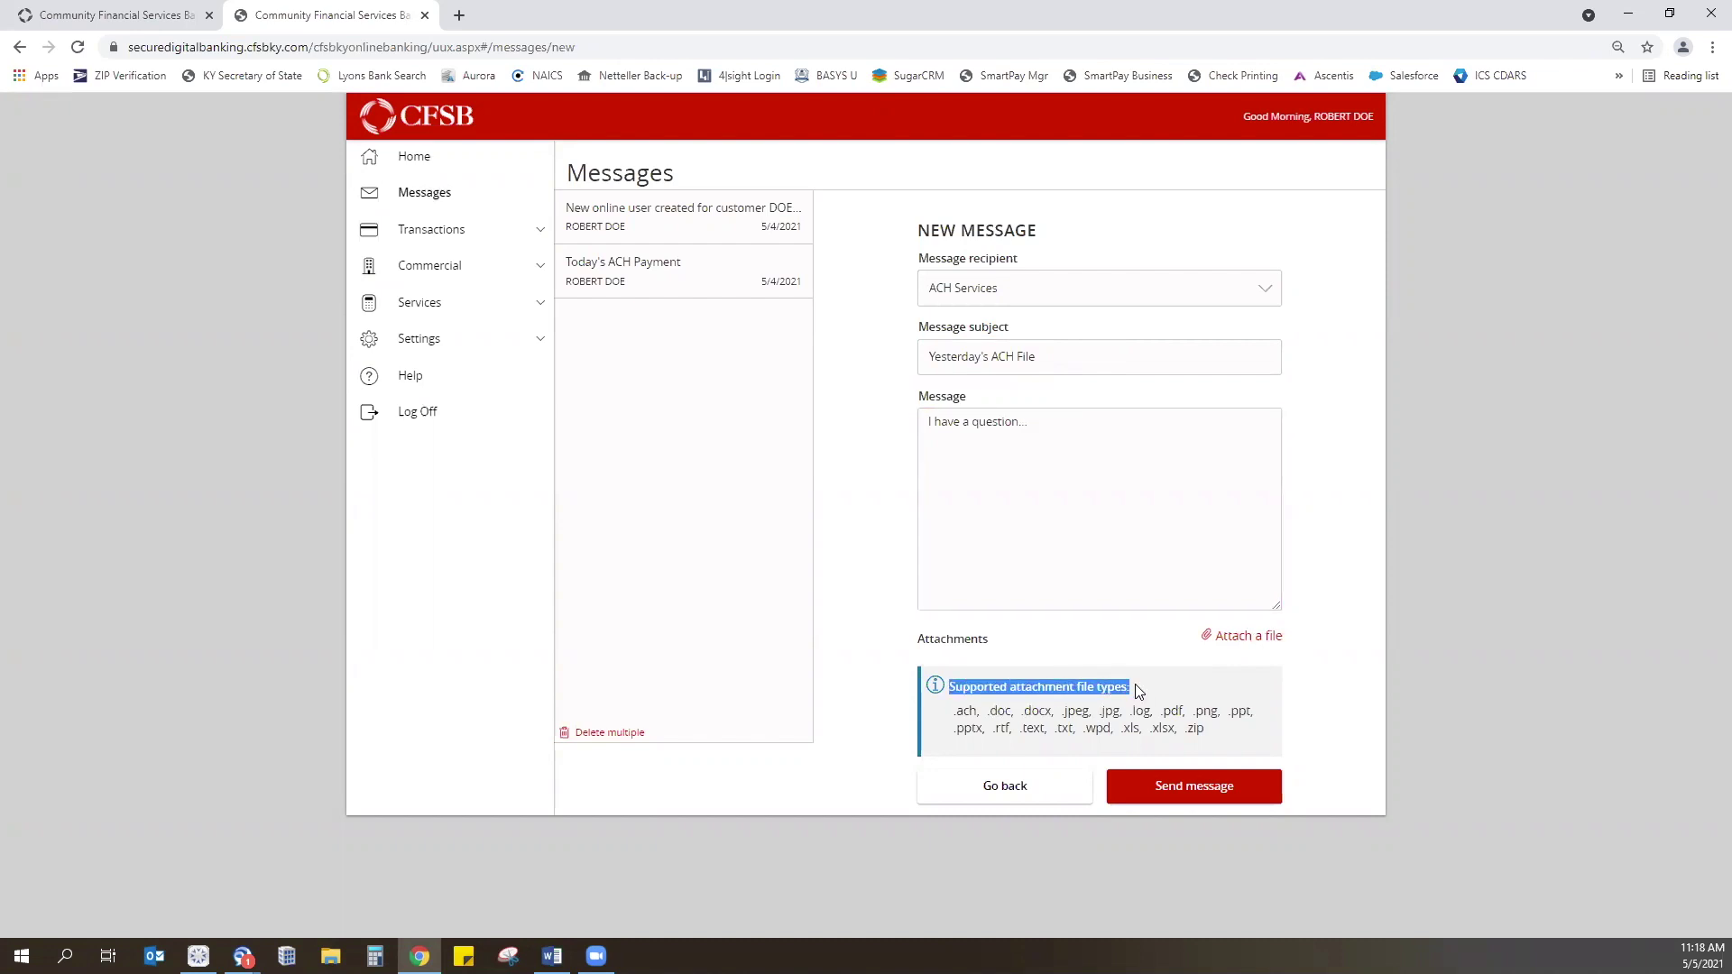
left_click(1196, 787)
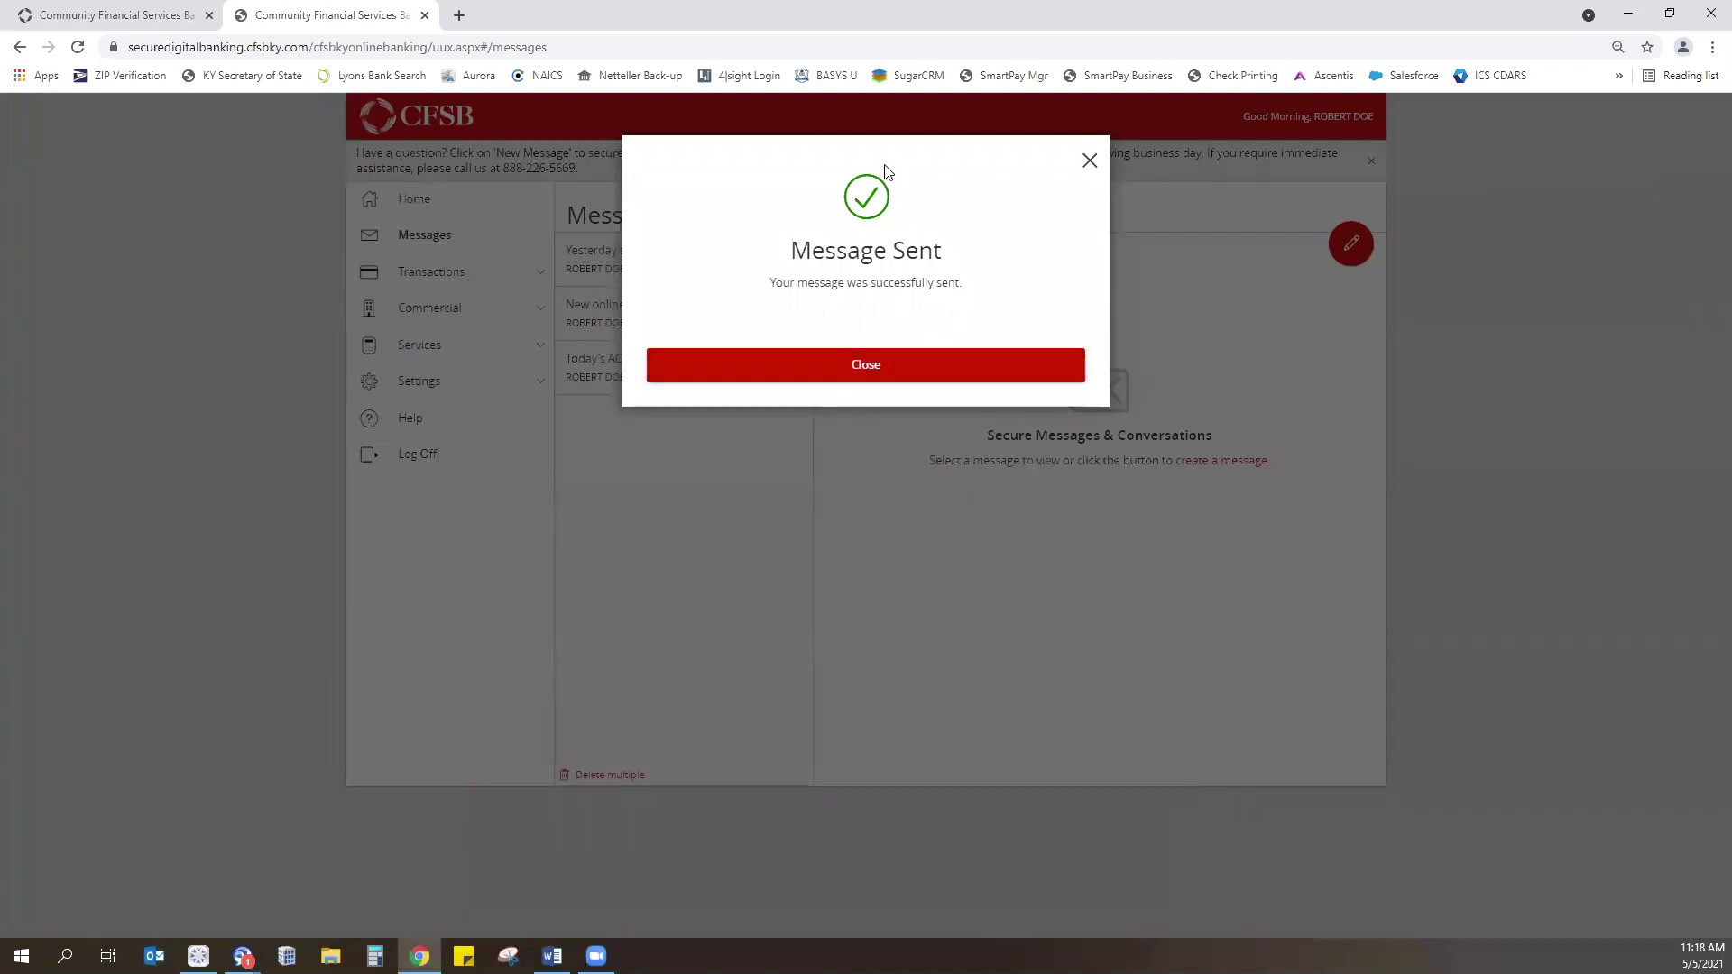
left_click(908, 364)
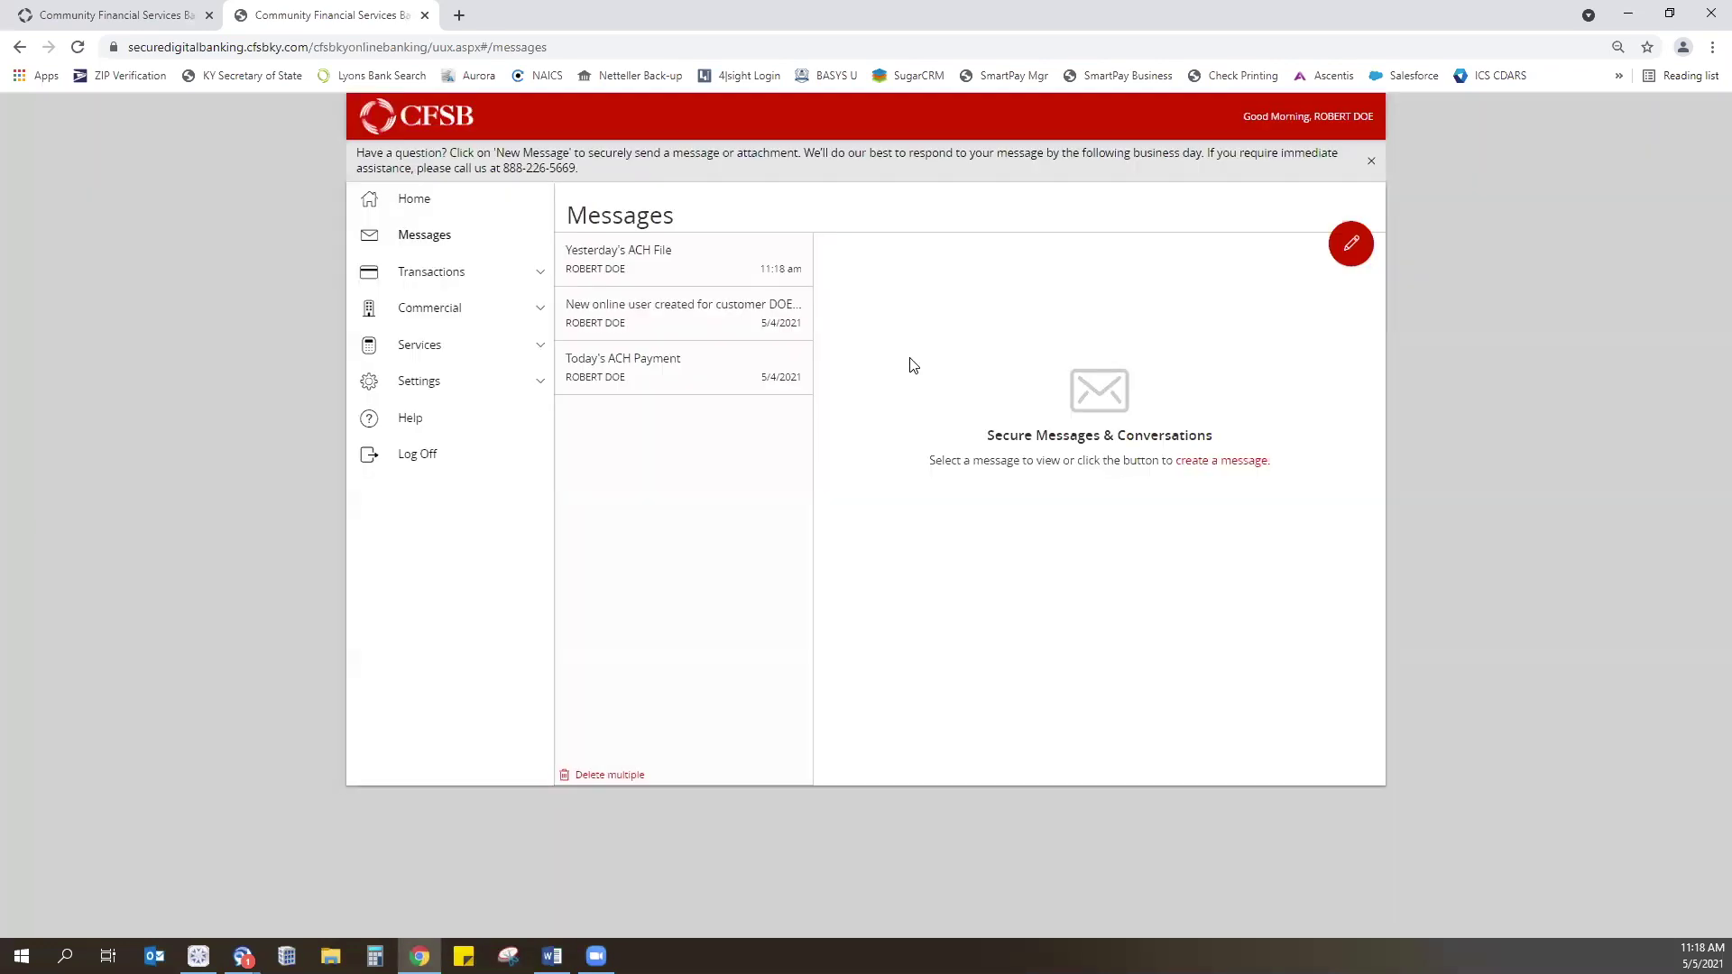
- Read the Yesterday's ACH File message, then go Home and expand the Transactions options
left_click(743, 271)
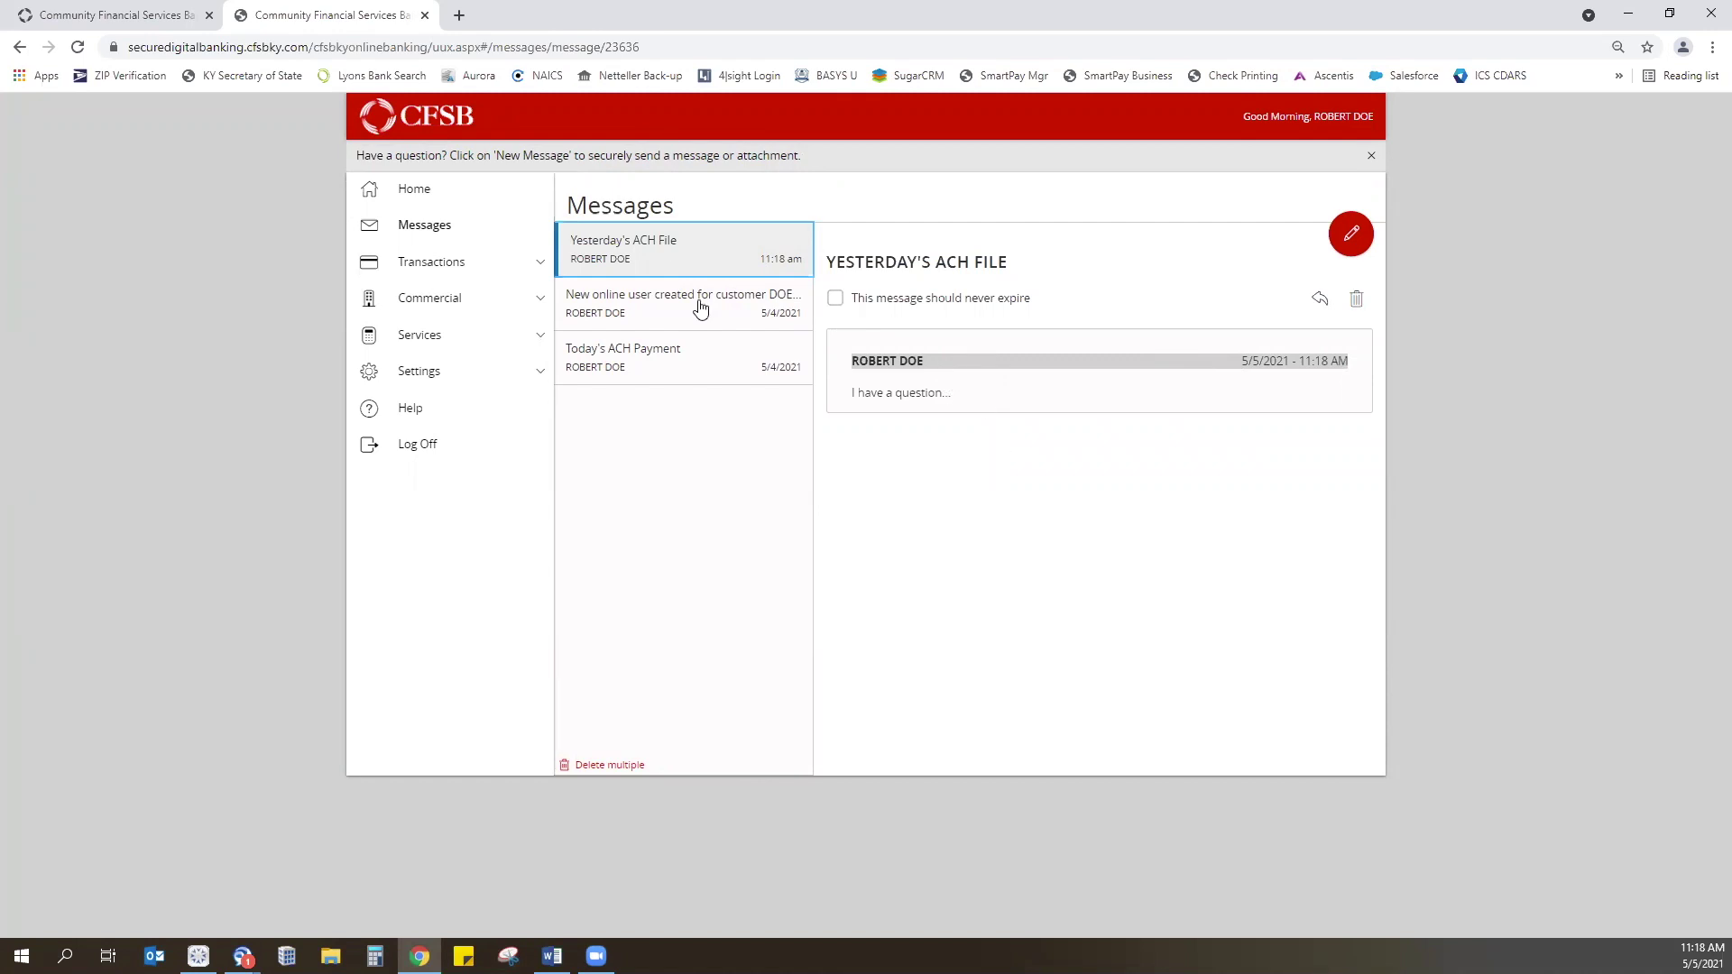
left_click(434, 190)
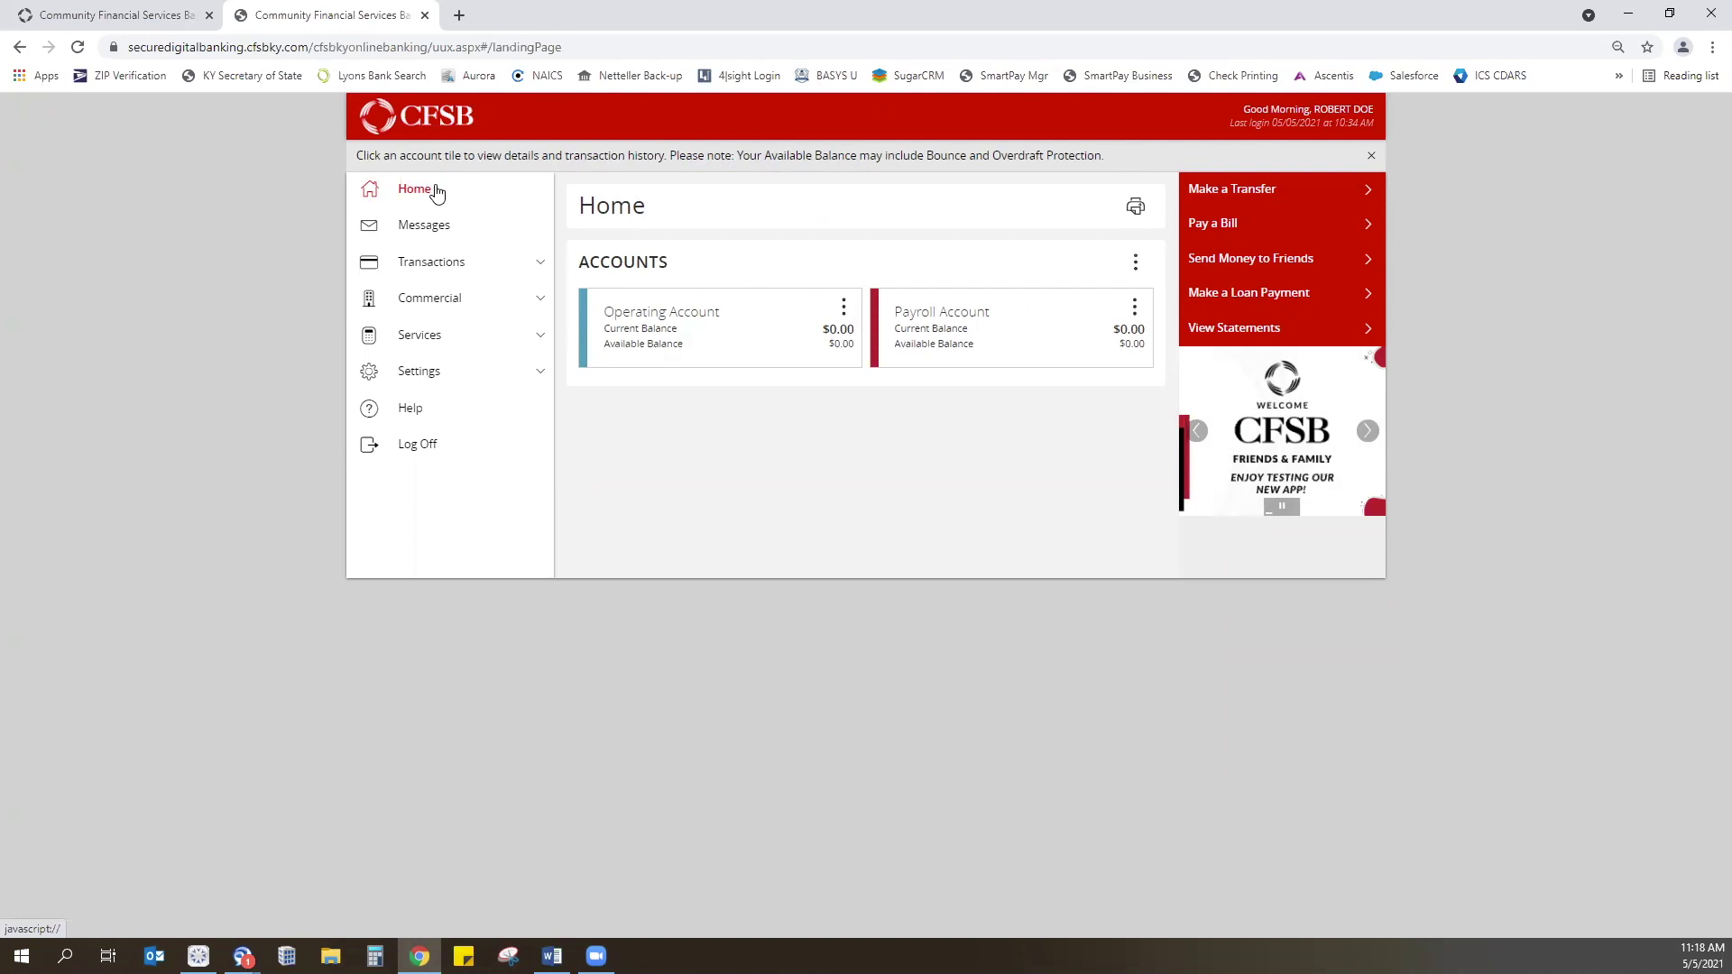
left_click(439, 269)
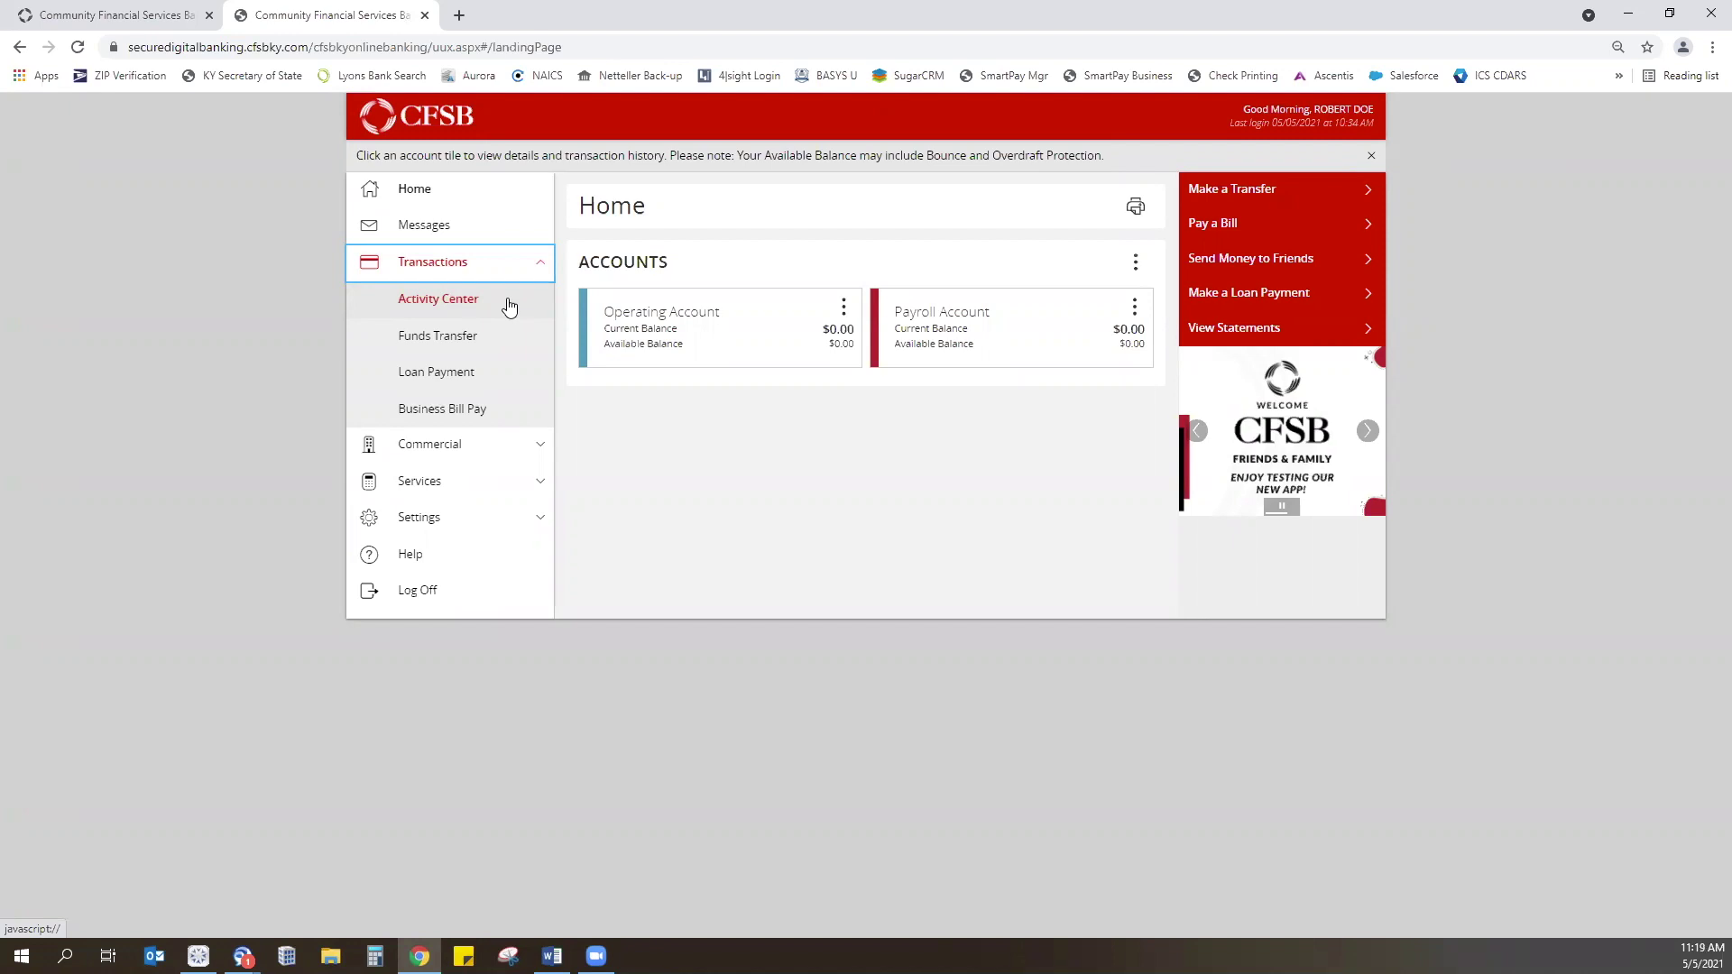
- Open the Activity Center's four 5/4/2021 transactions and show their filter panel
left_click(508, 301)
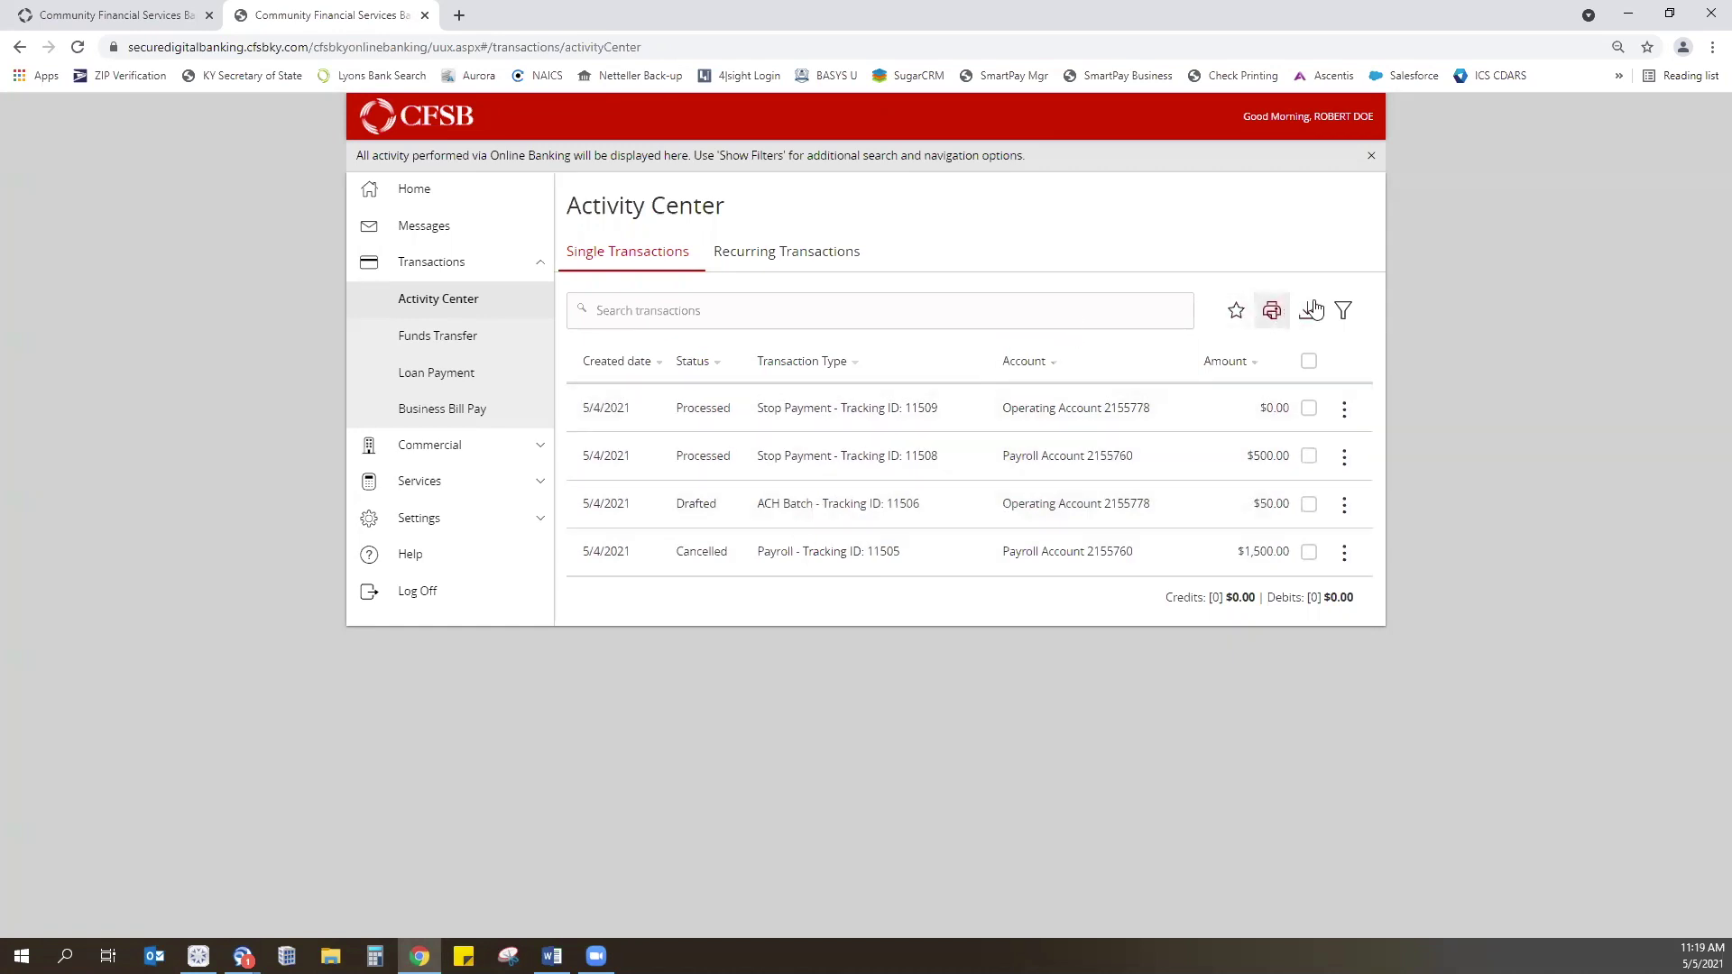
left_click(1343, 309)
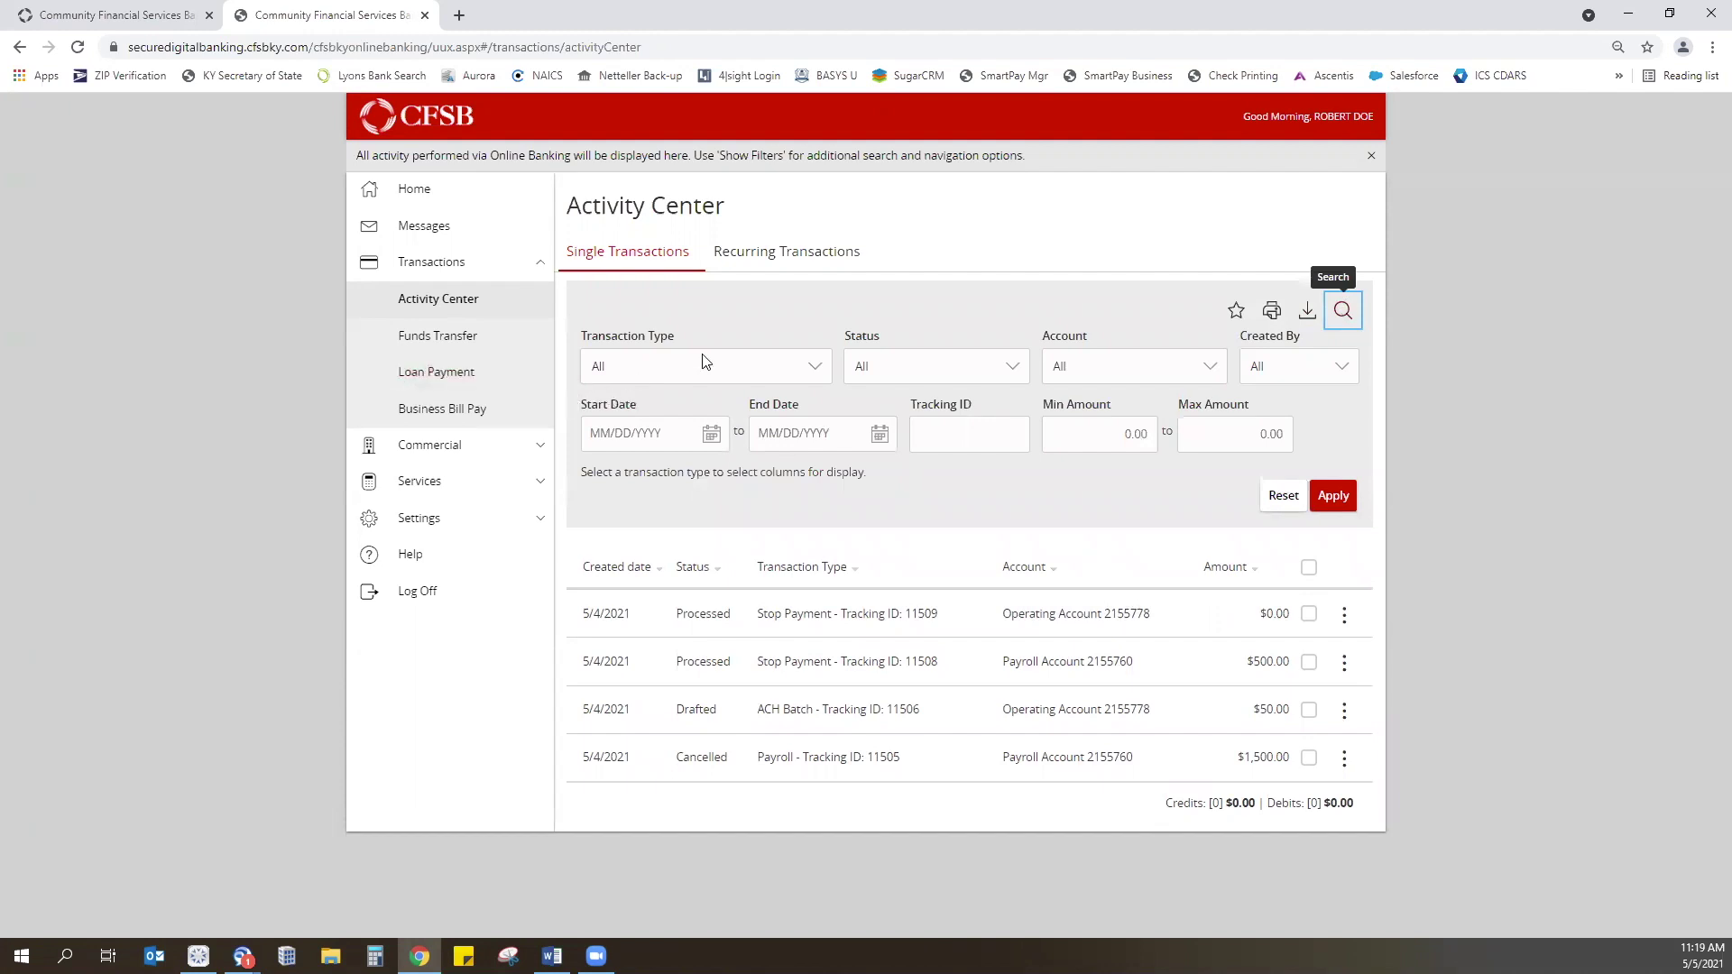
- Reset the Activity Center filters with Transaction Type left on All, then view the Recurring Transactions list
left_click(729, 369)
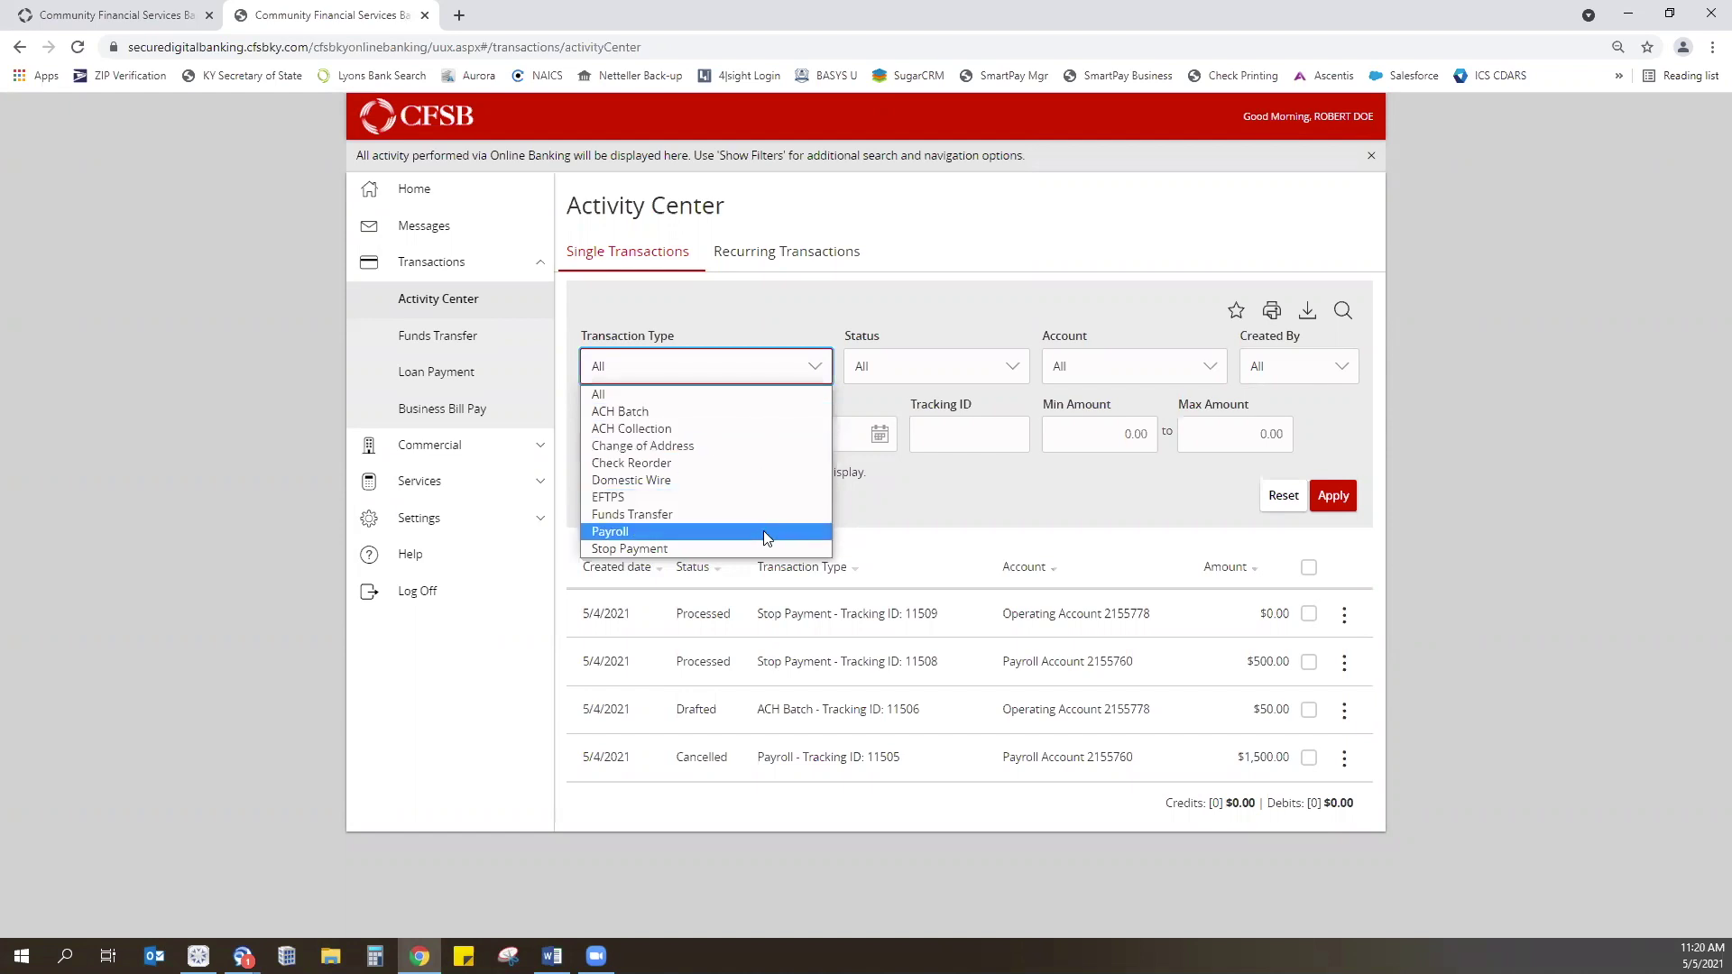
left_click(722, 372)
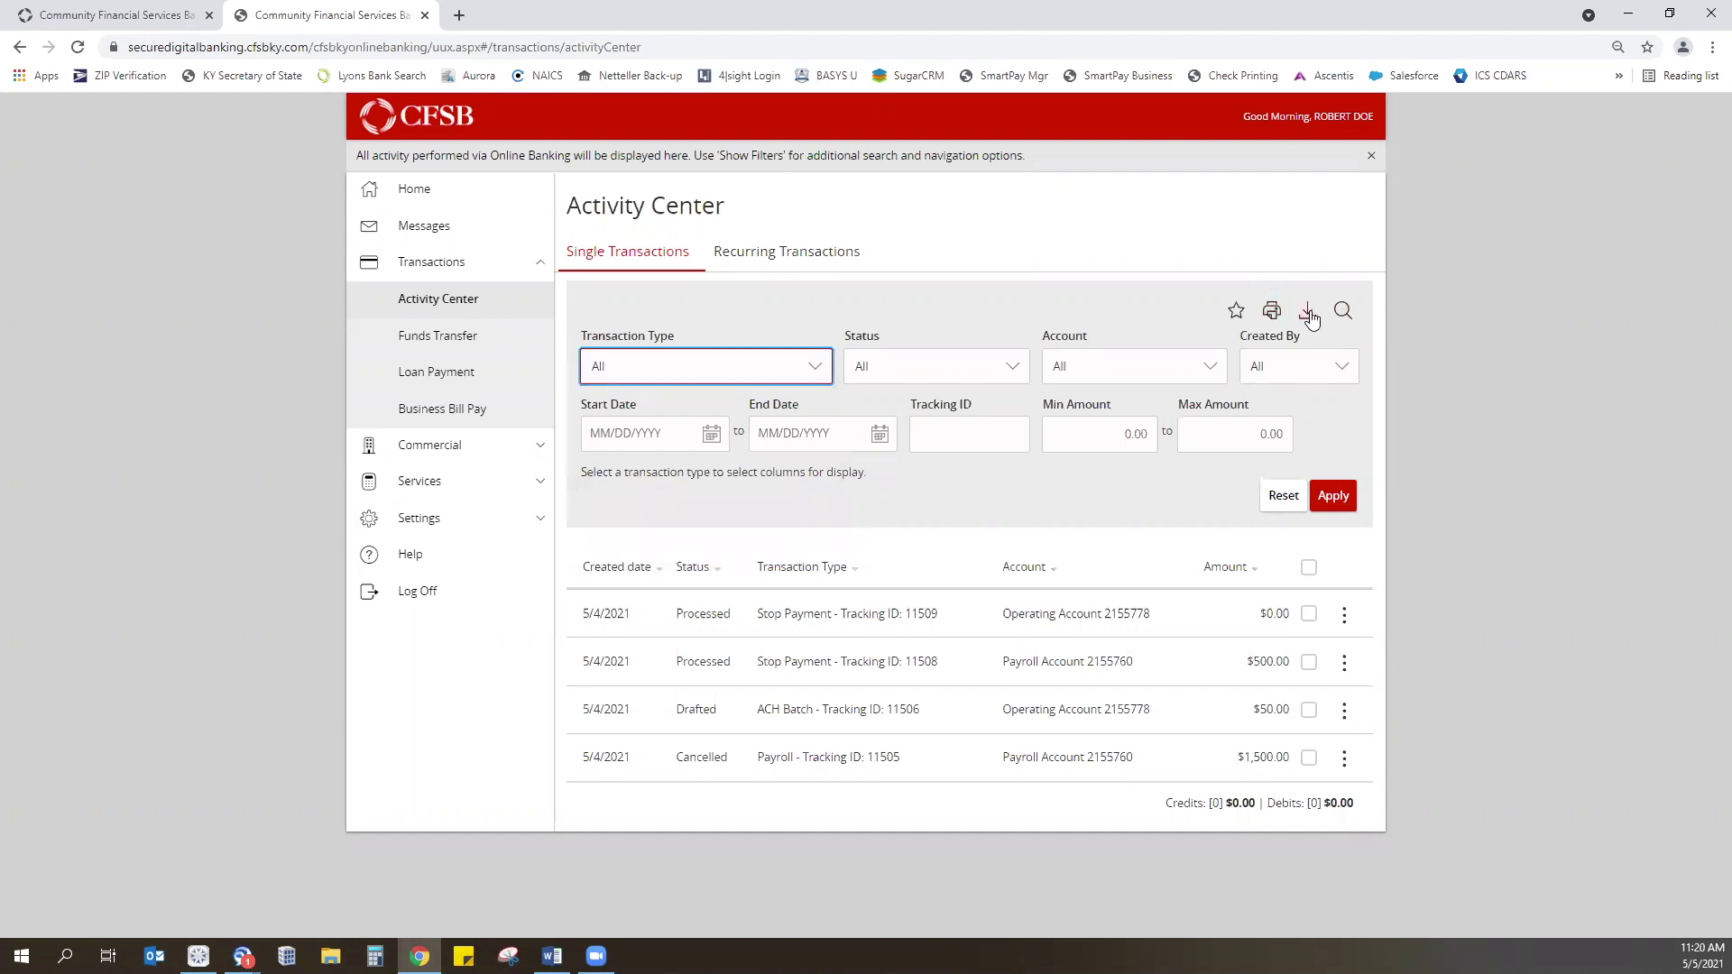
left_click(1290, 497)
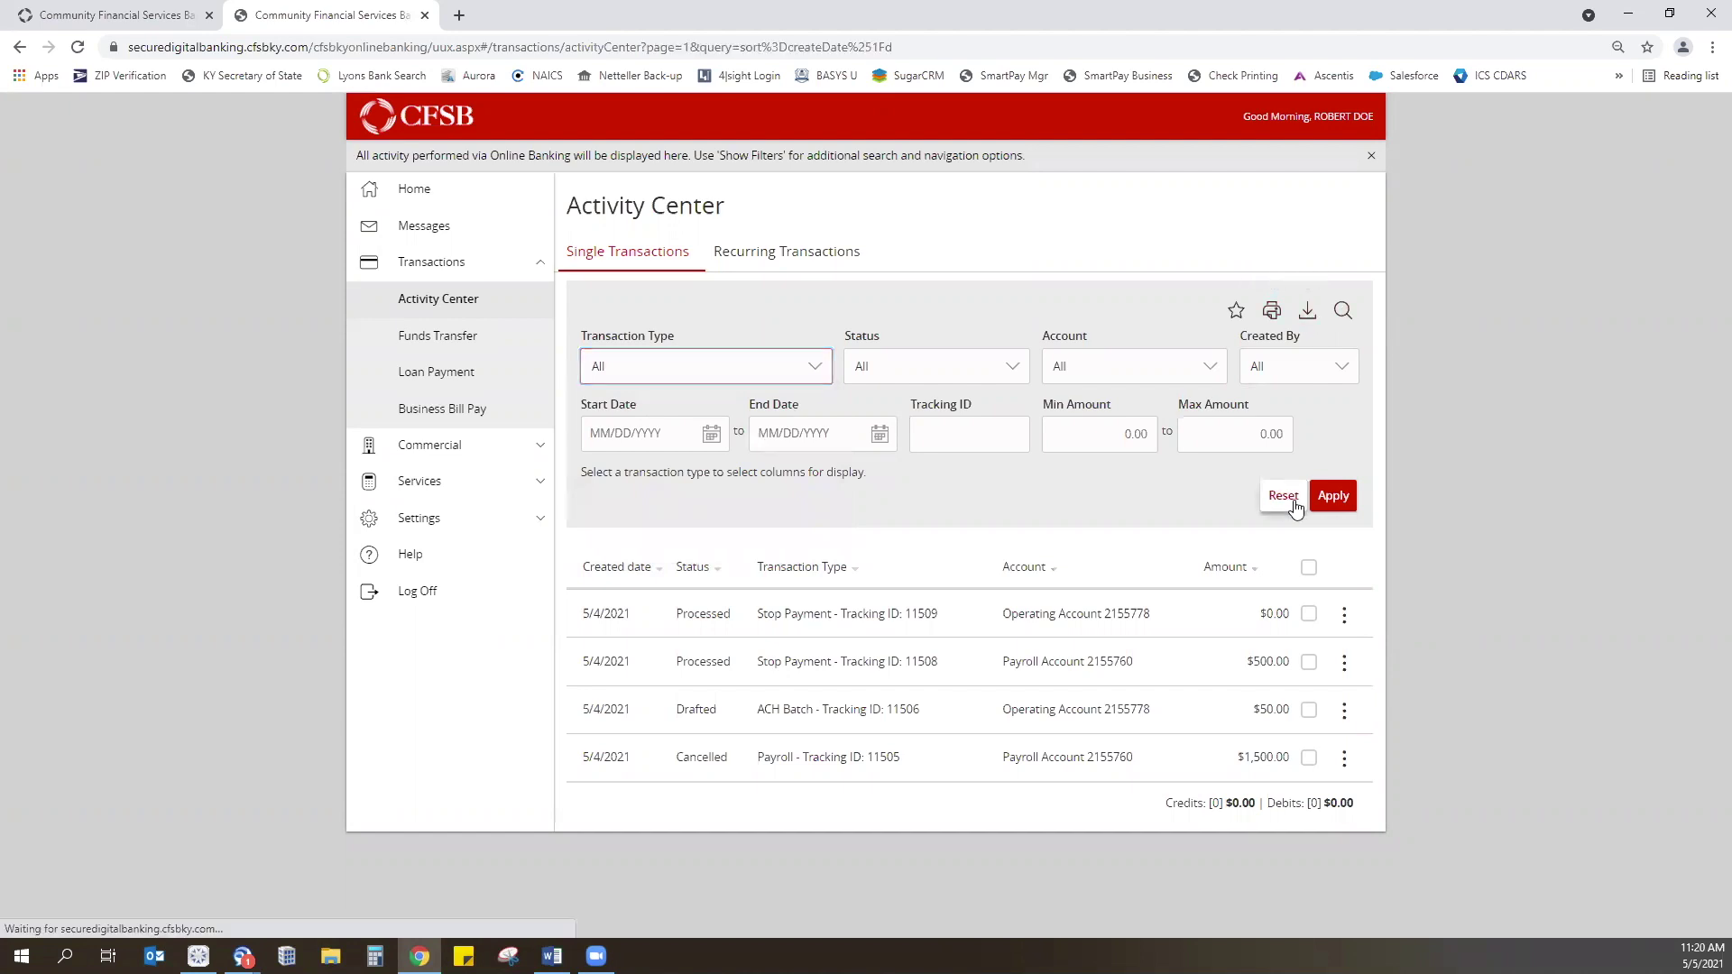
left_click(851, 258)
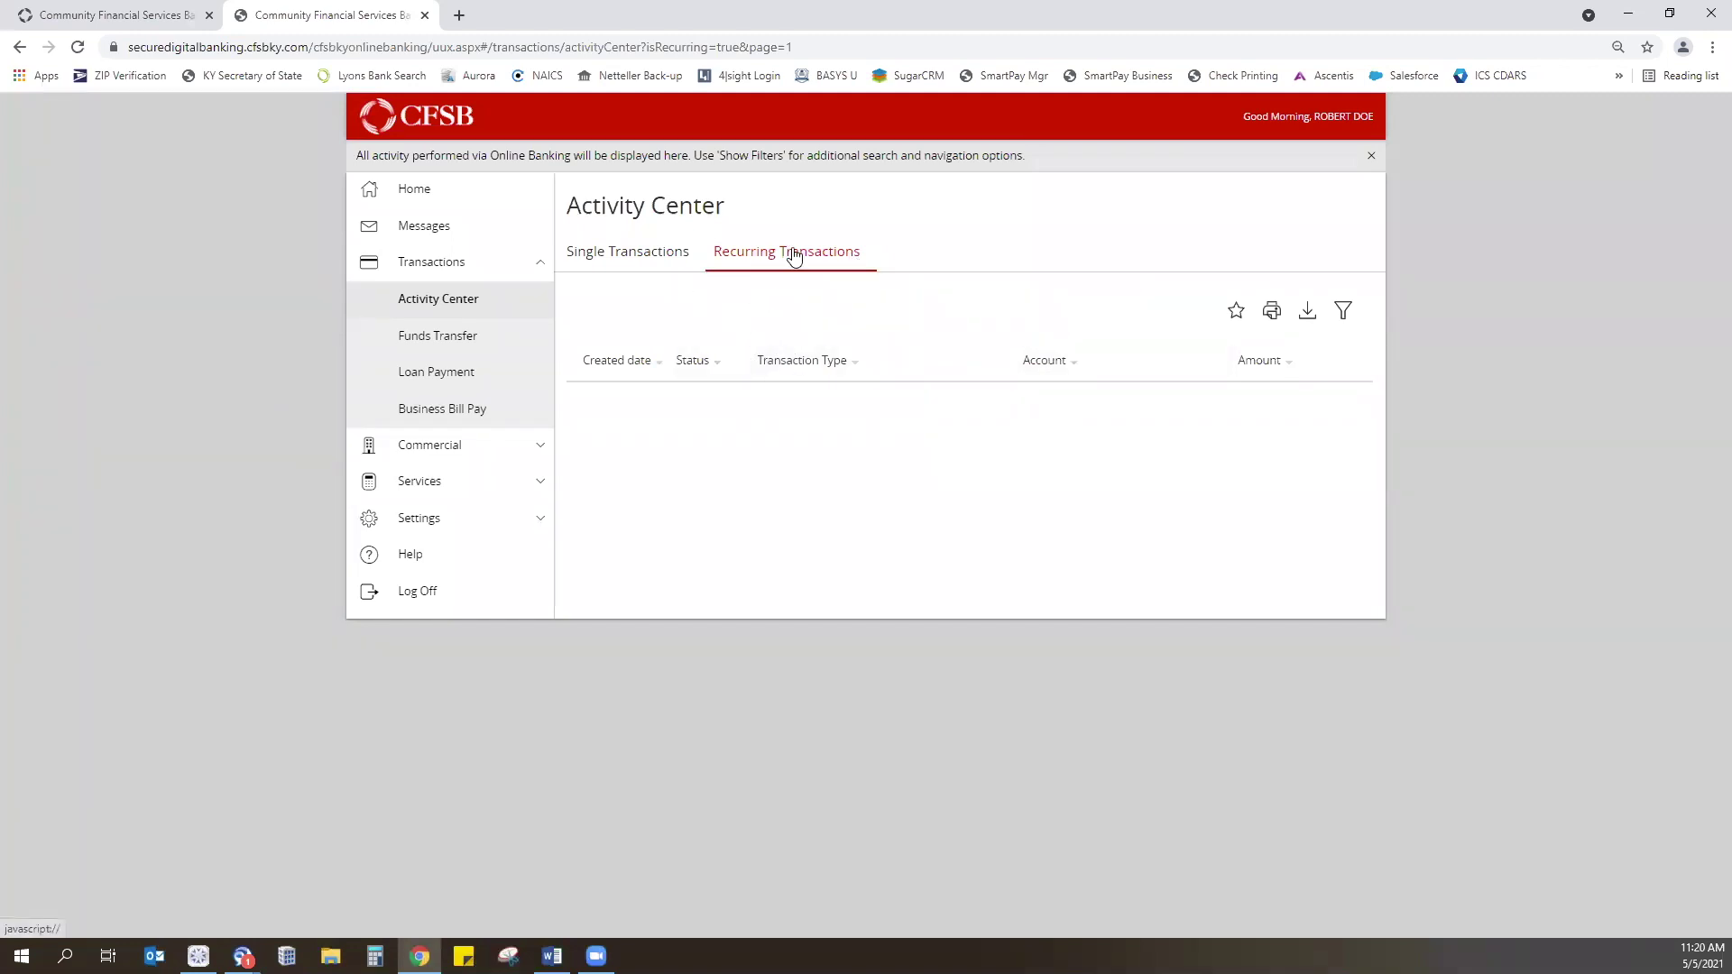
- Expand details of cancelled Payroll transaction 11505 in Single Transactions and page to its third recipient
left_click(656, 261)
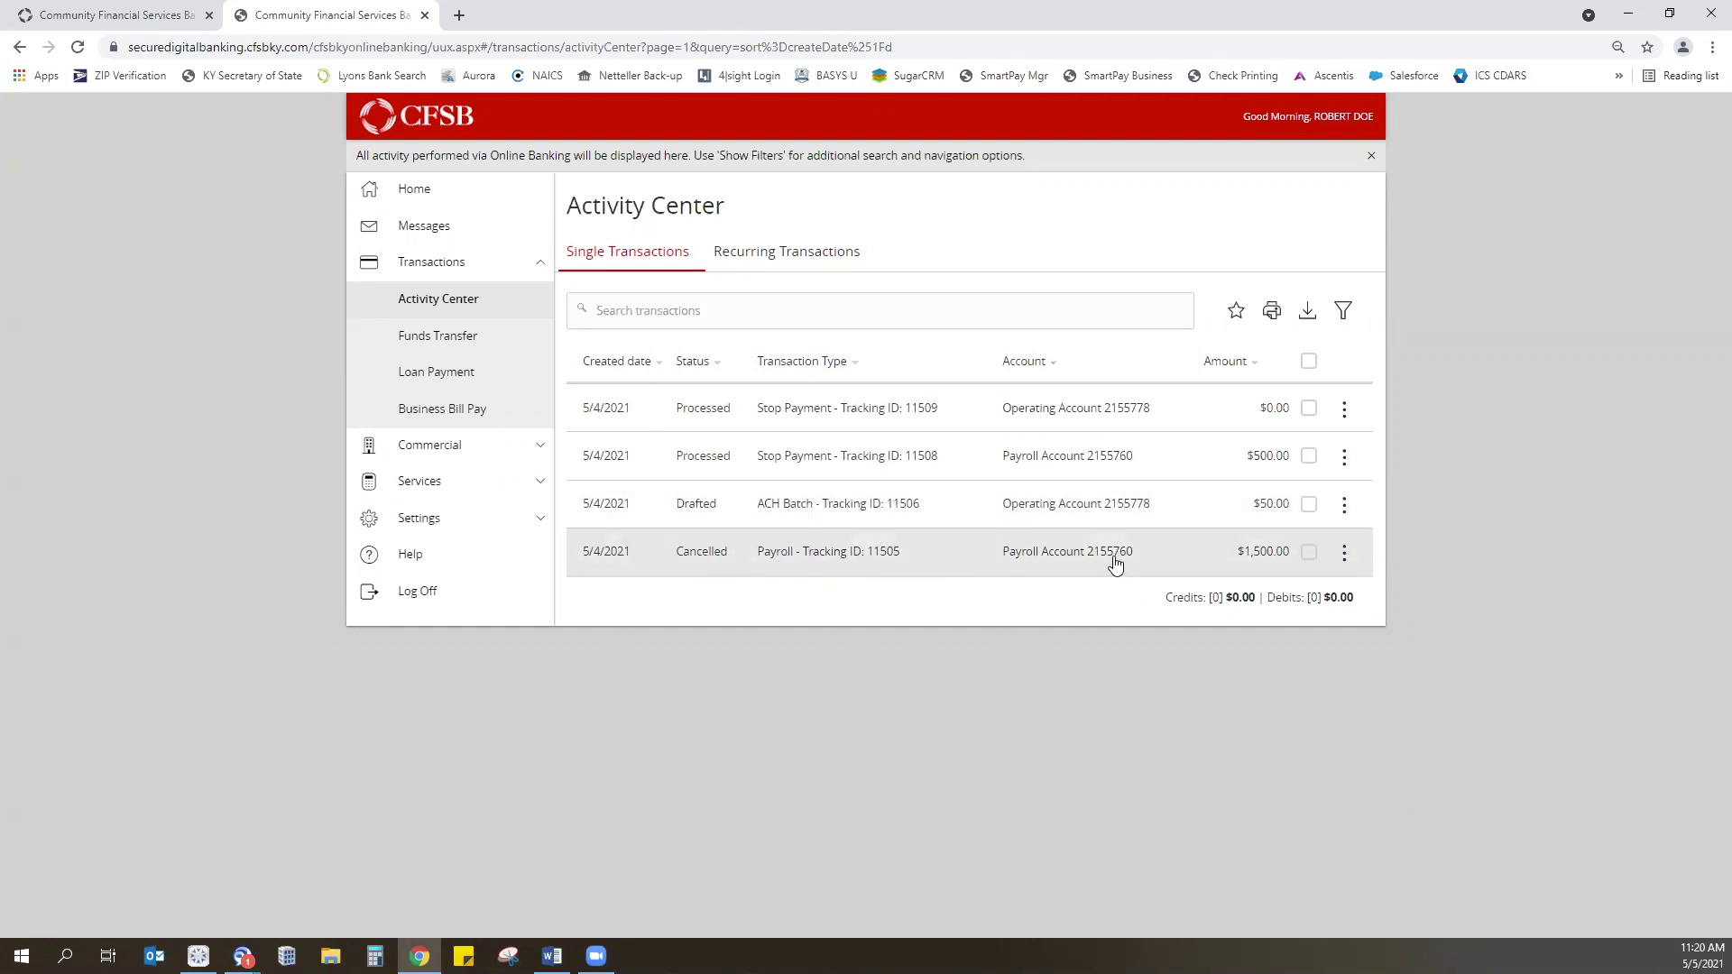
left_click(1342, 553)
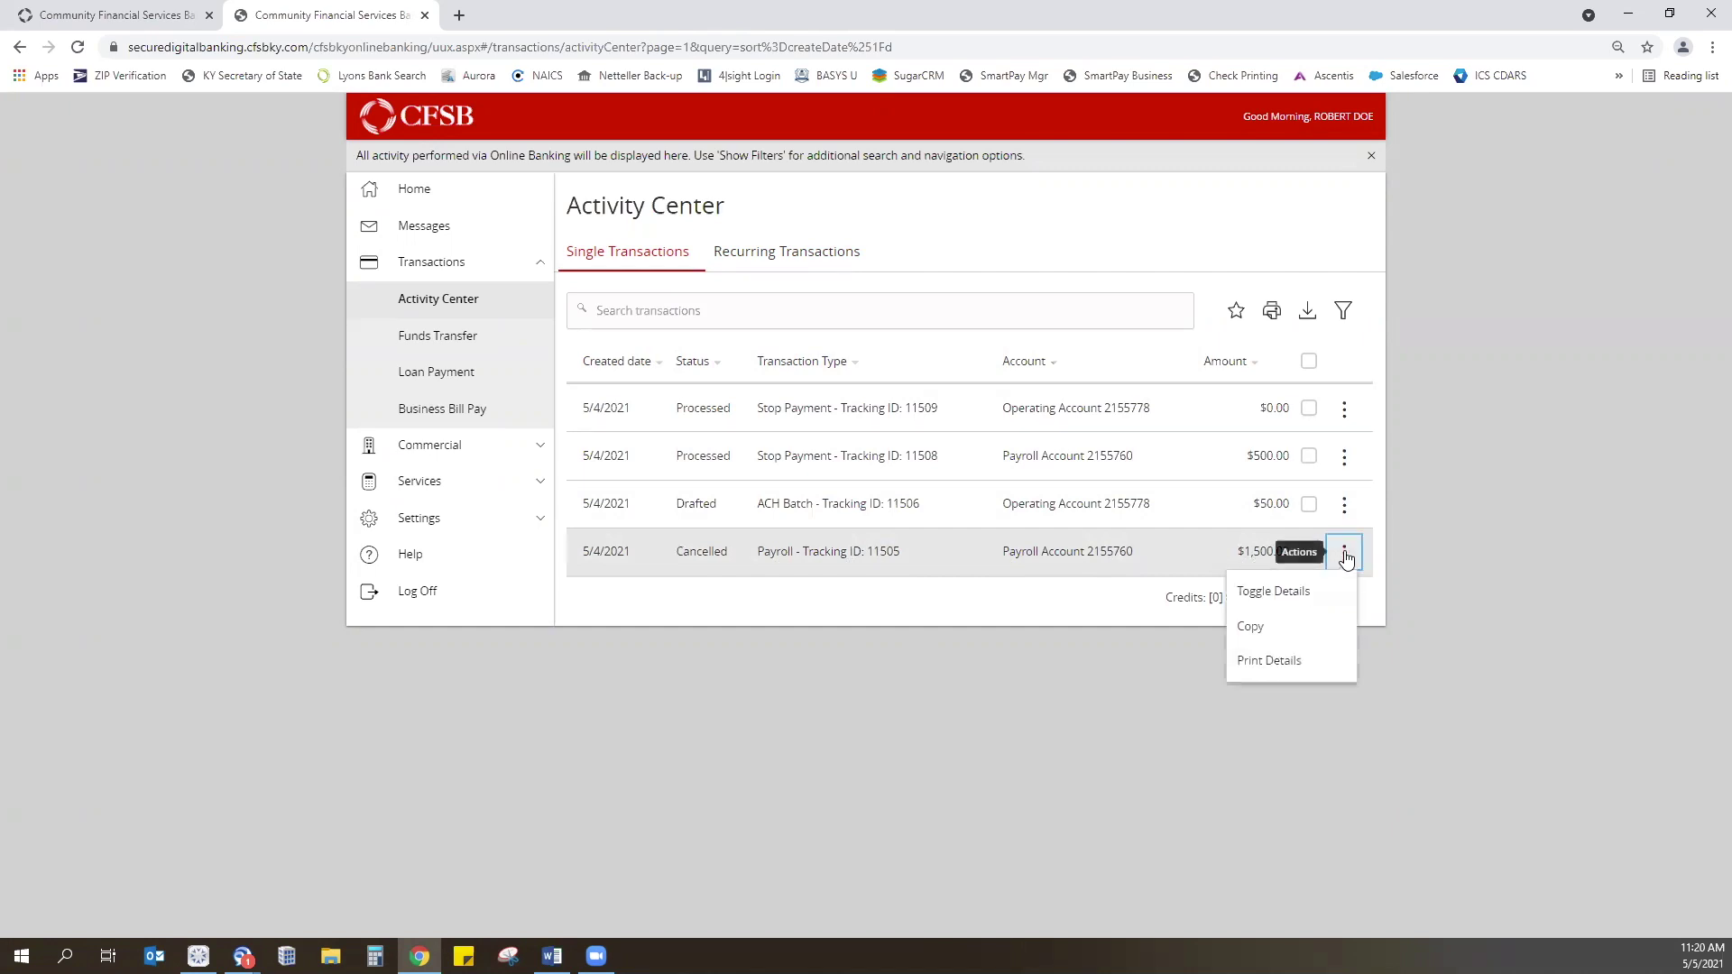
left_click(1272, 591)
scroll(1263, 587, "down", 2)
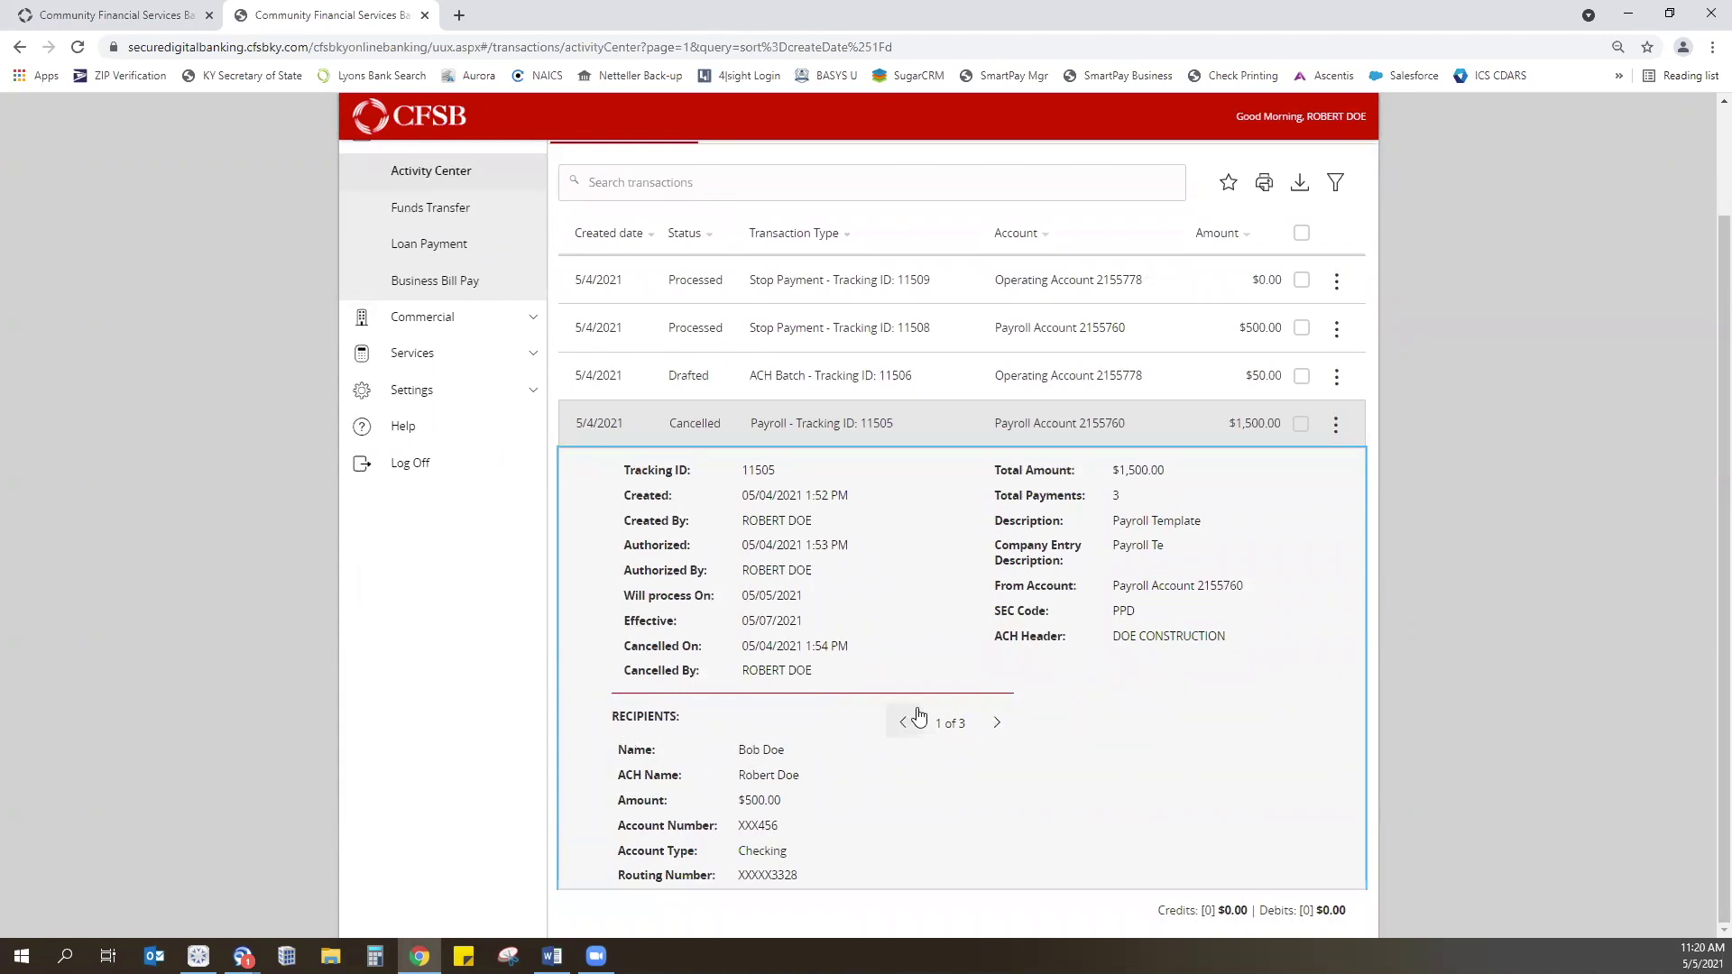
left_click(996, 724)
left_click(997, 726)
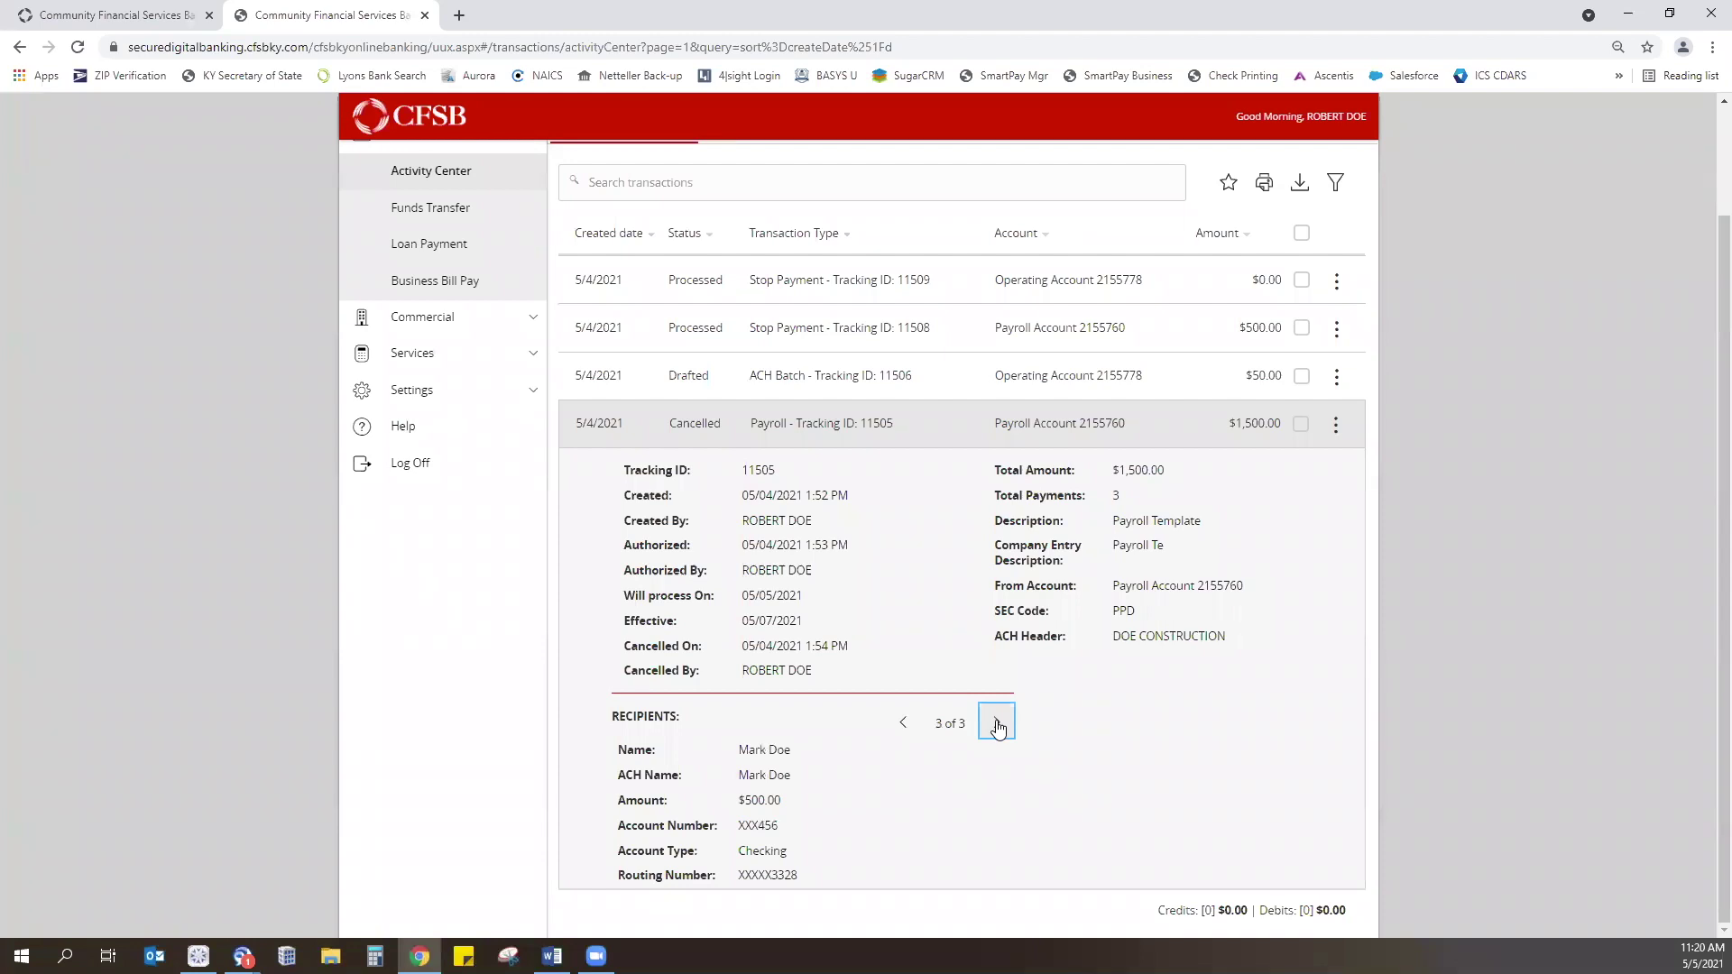
left_click(1341, 429)
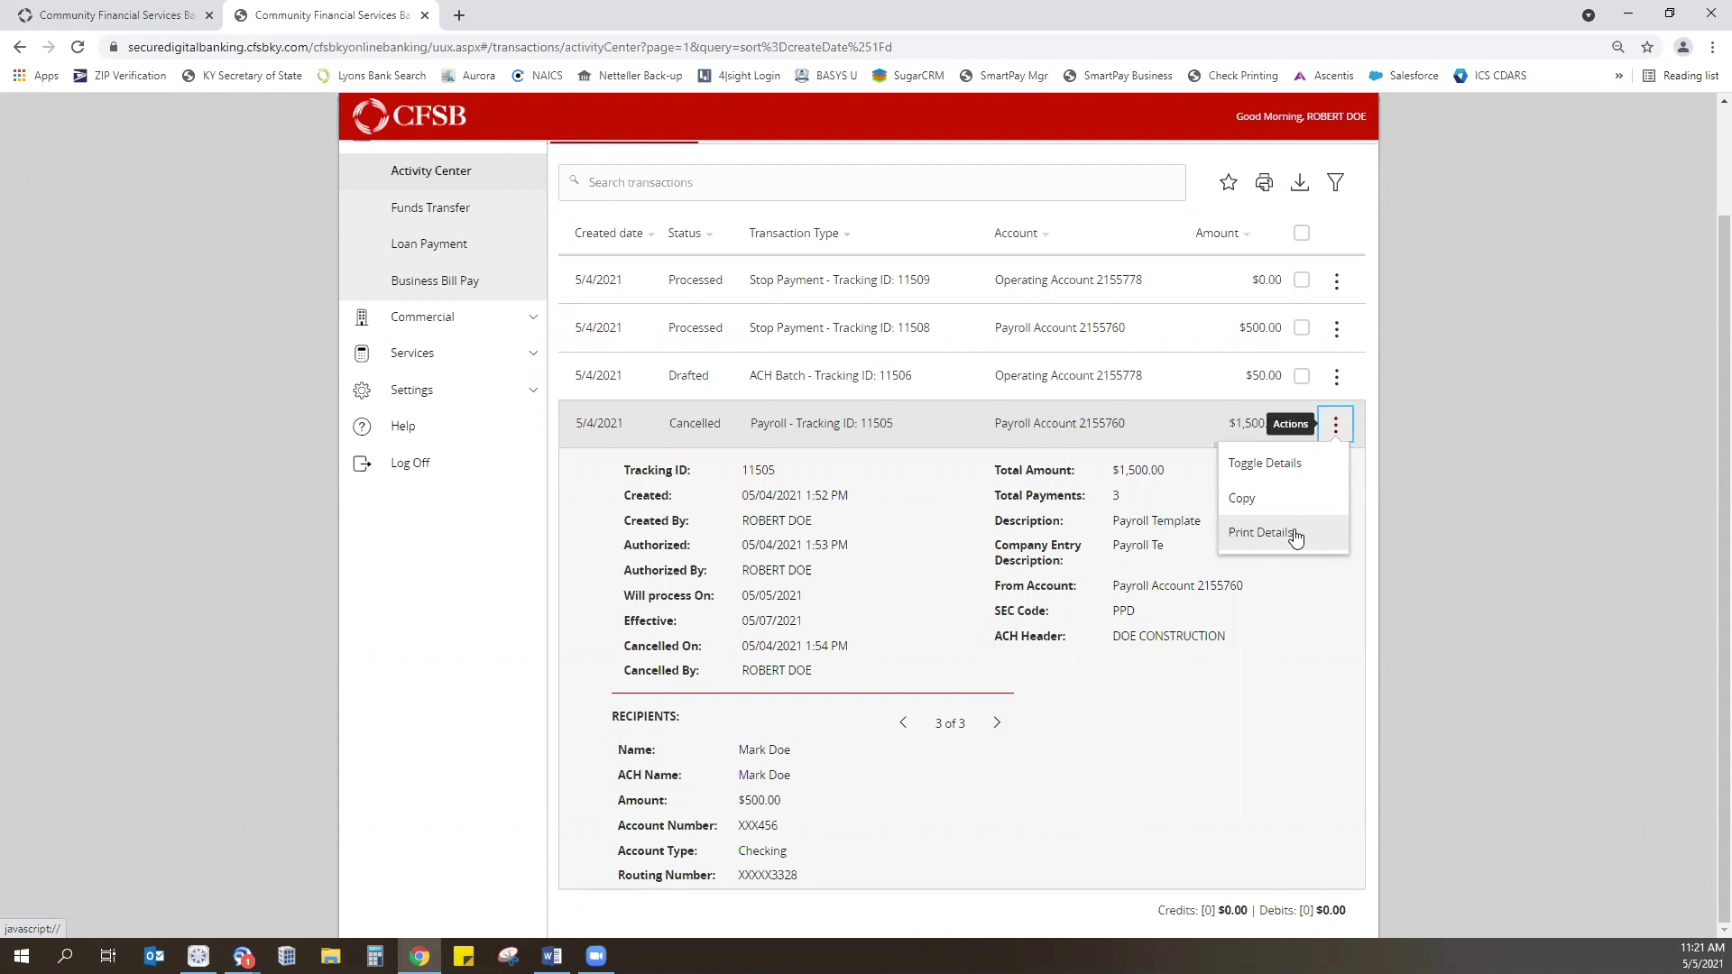
- Print the payroll transaction details, cancel the print dialog, and go to the Funds Transfer form
left_click(1295, 536)
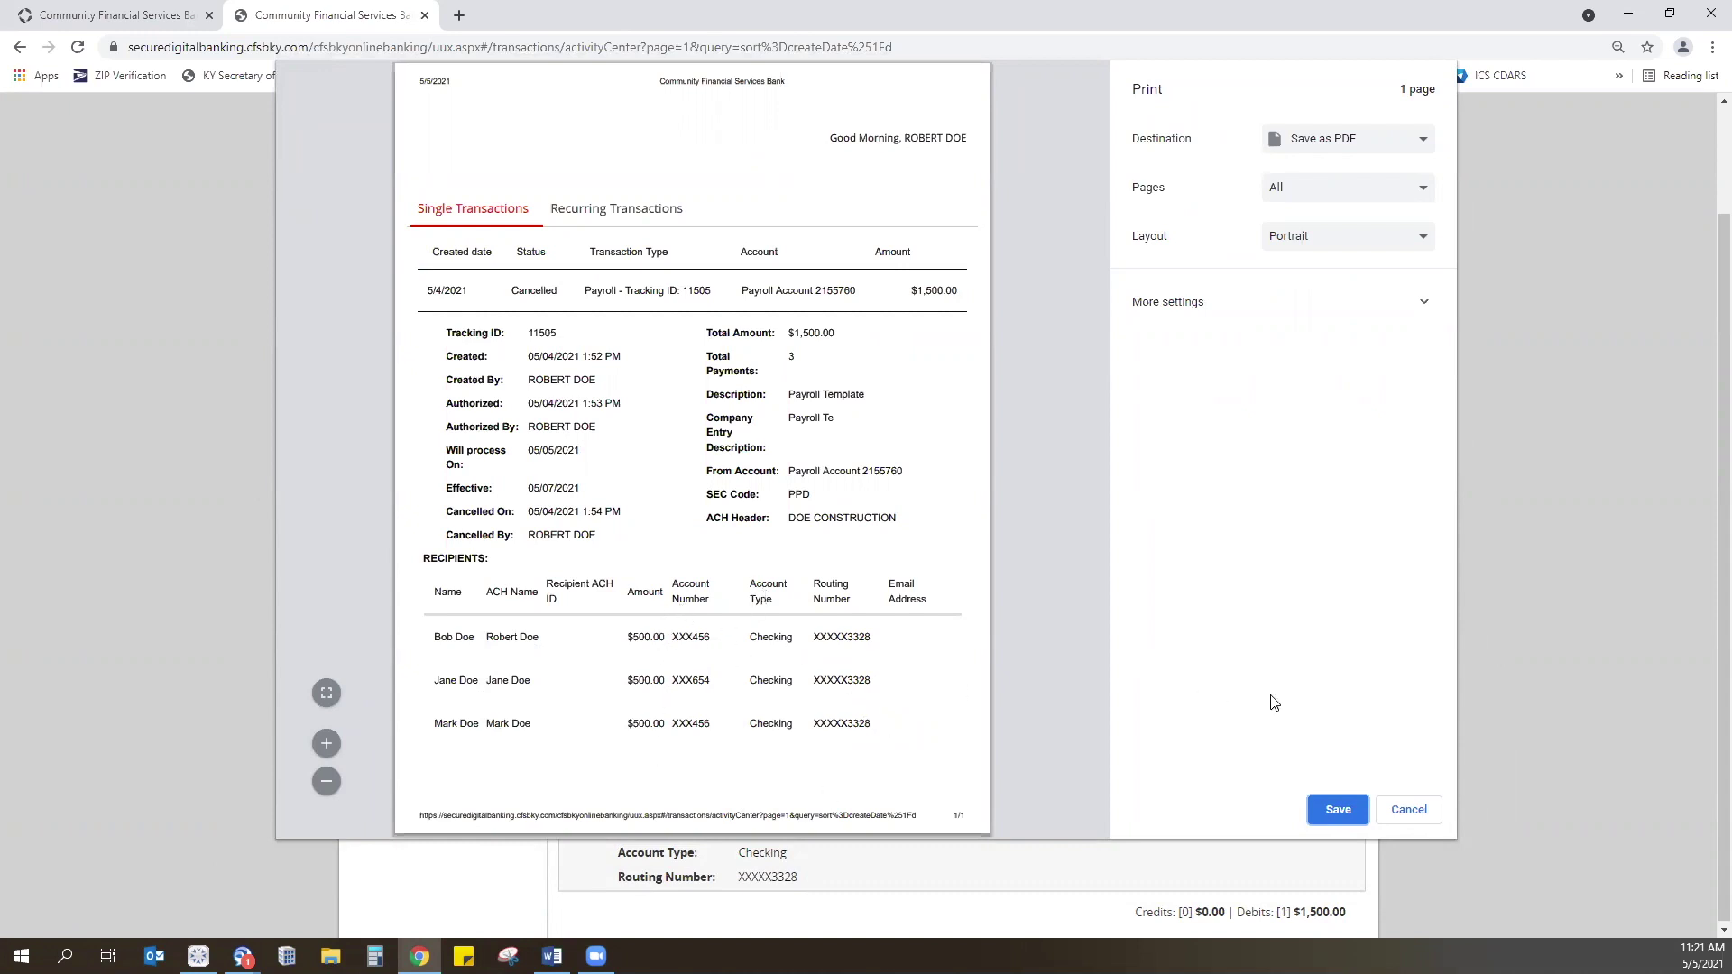
left_click(1409, 809)
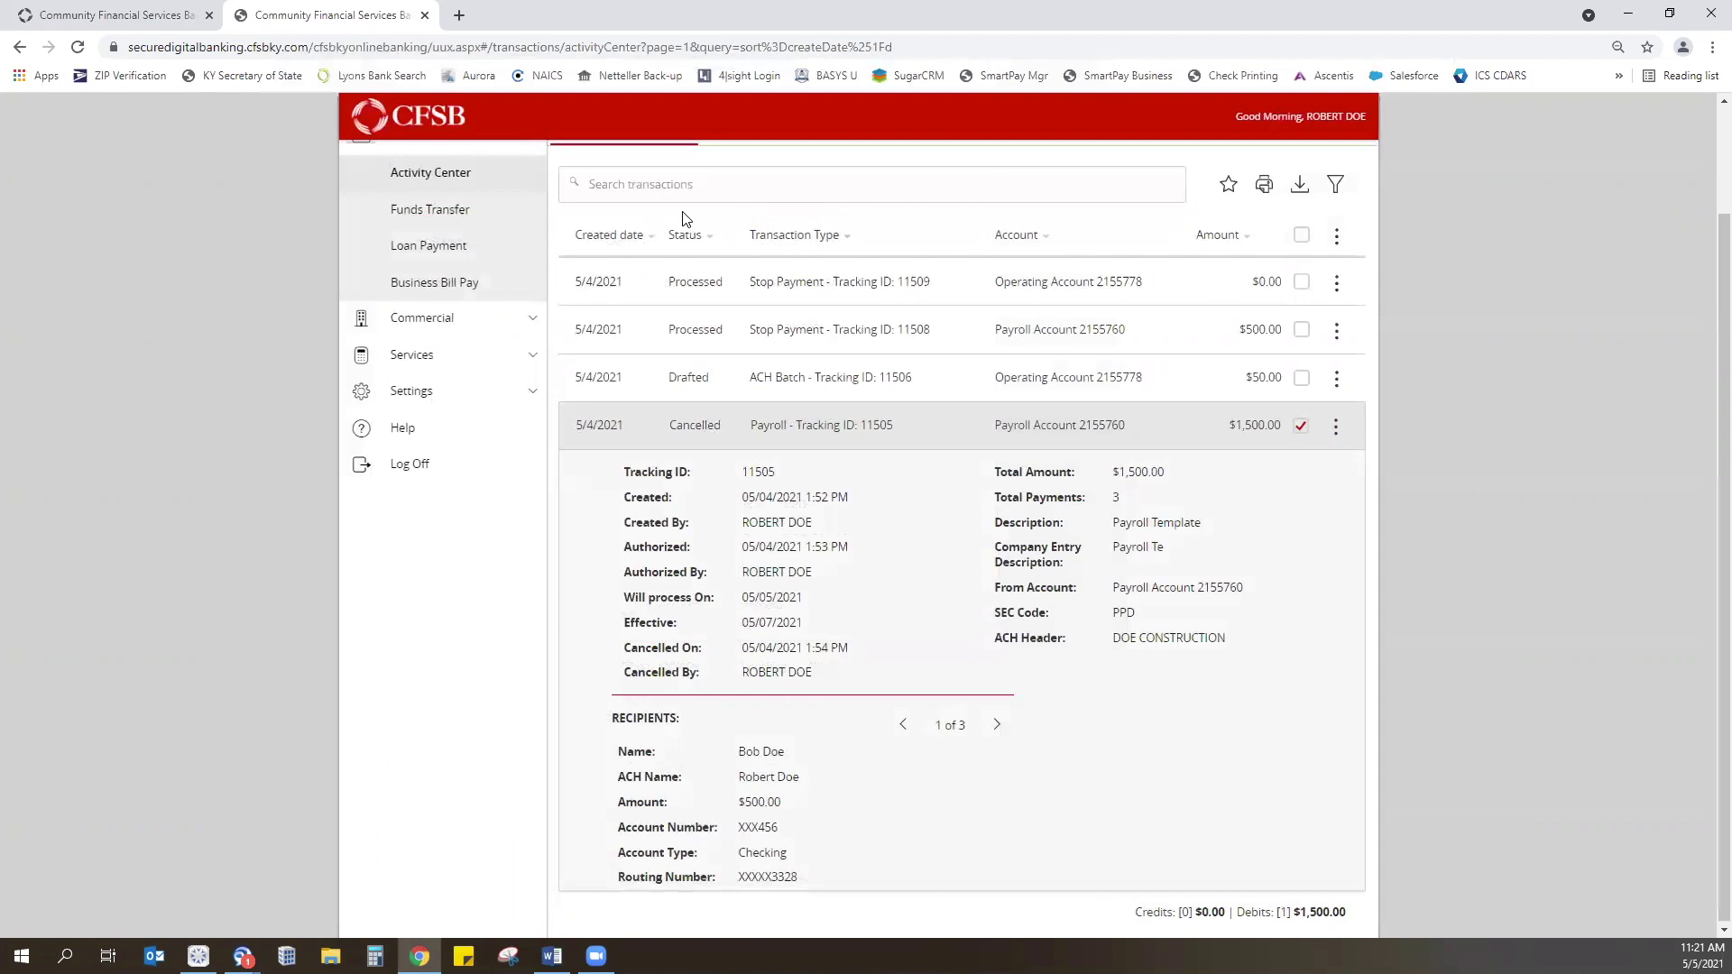
scroll(492, 271, "up", 1)
left_click(450, 307)
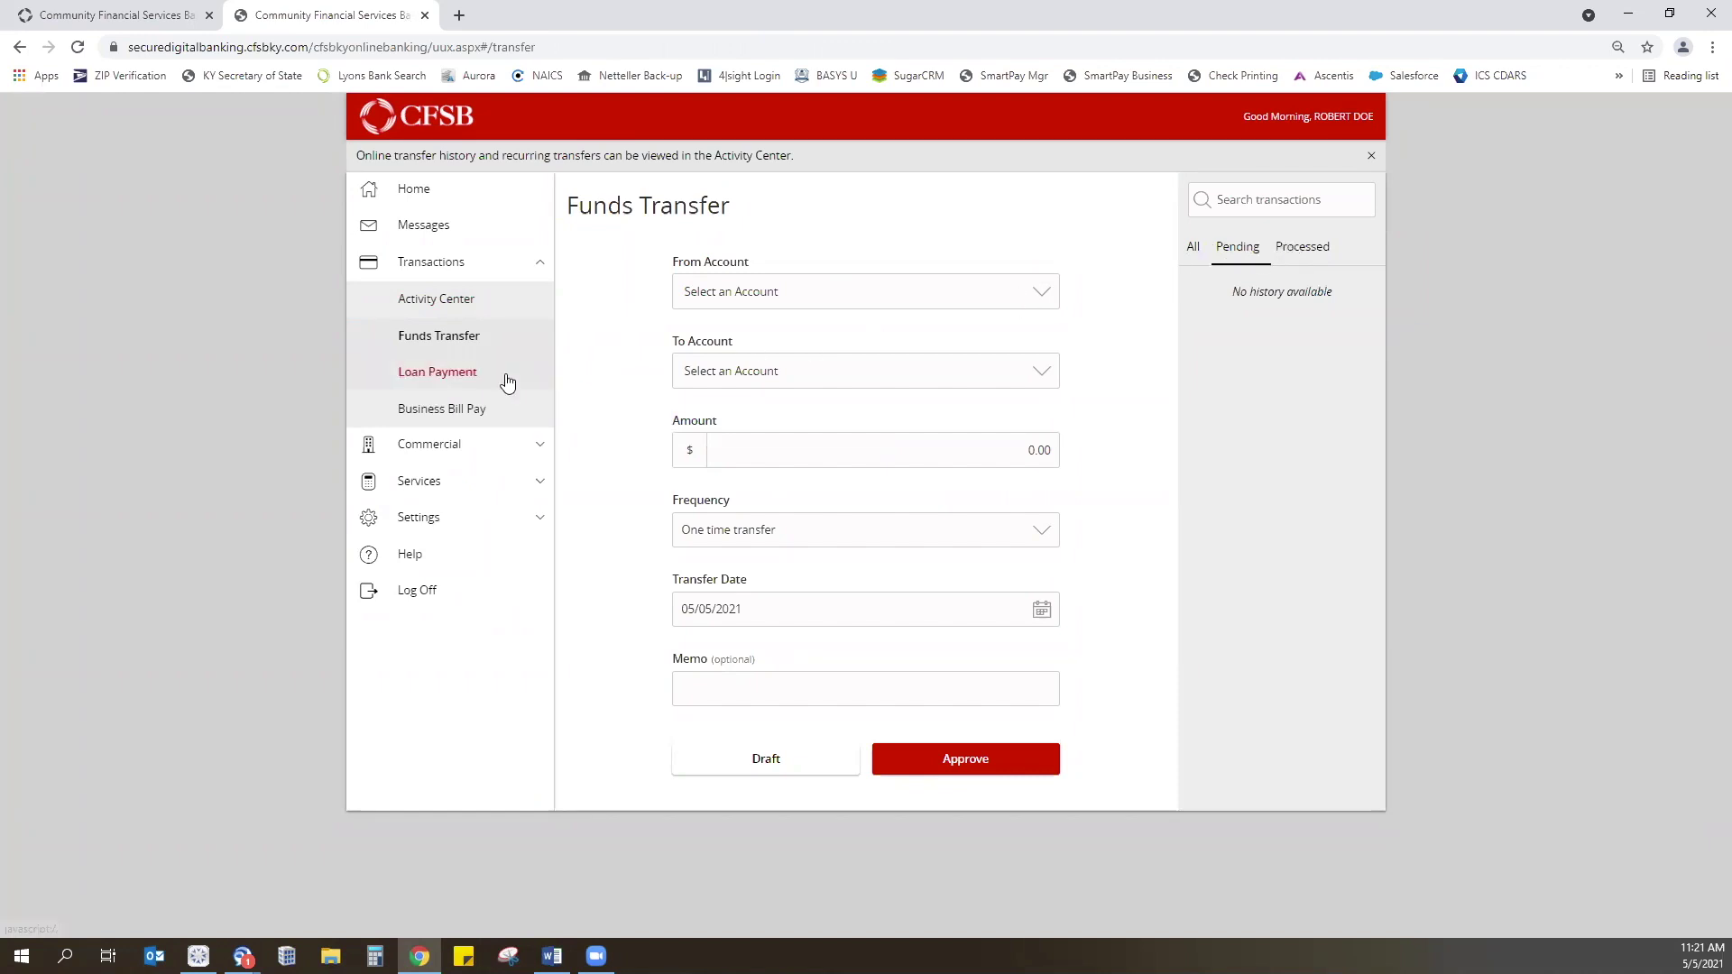
- Go through Loan Payment to the Business Bill Pay enrollment page
left_click(451, 375)
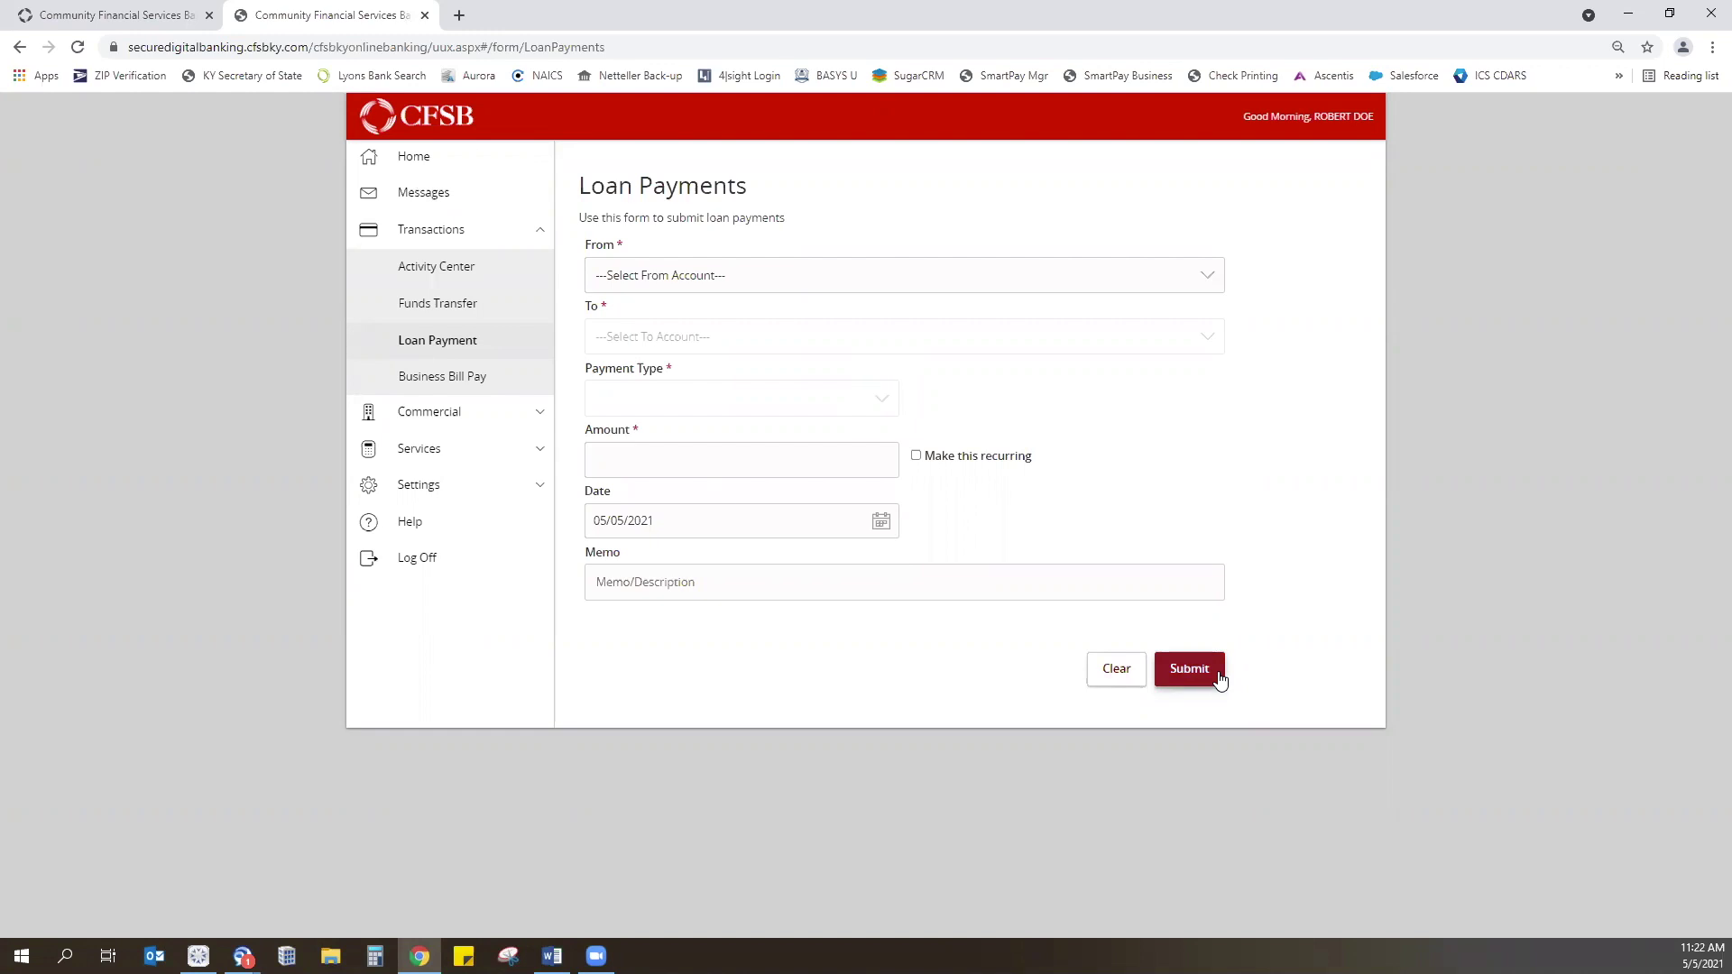
left_click(469, 382)
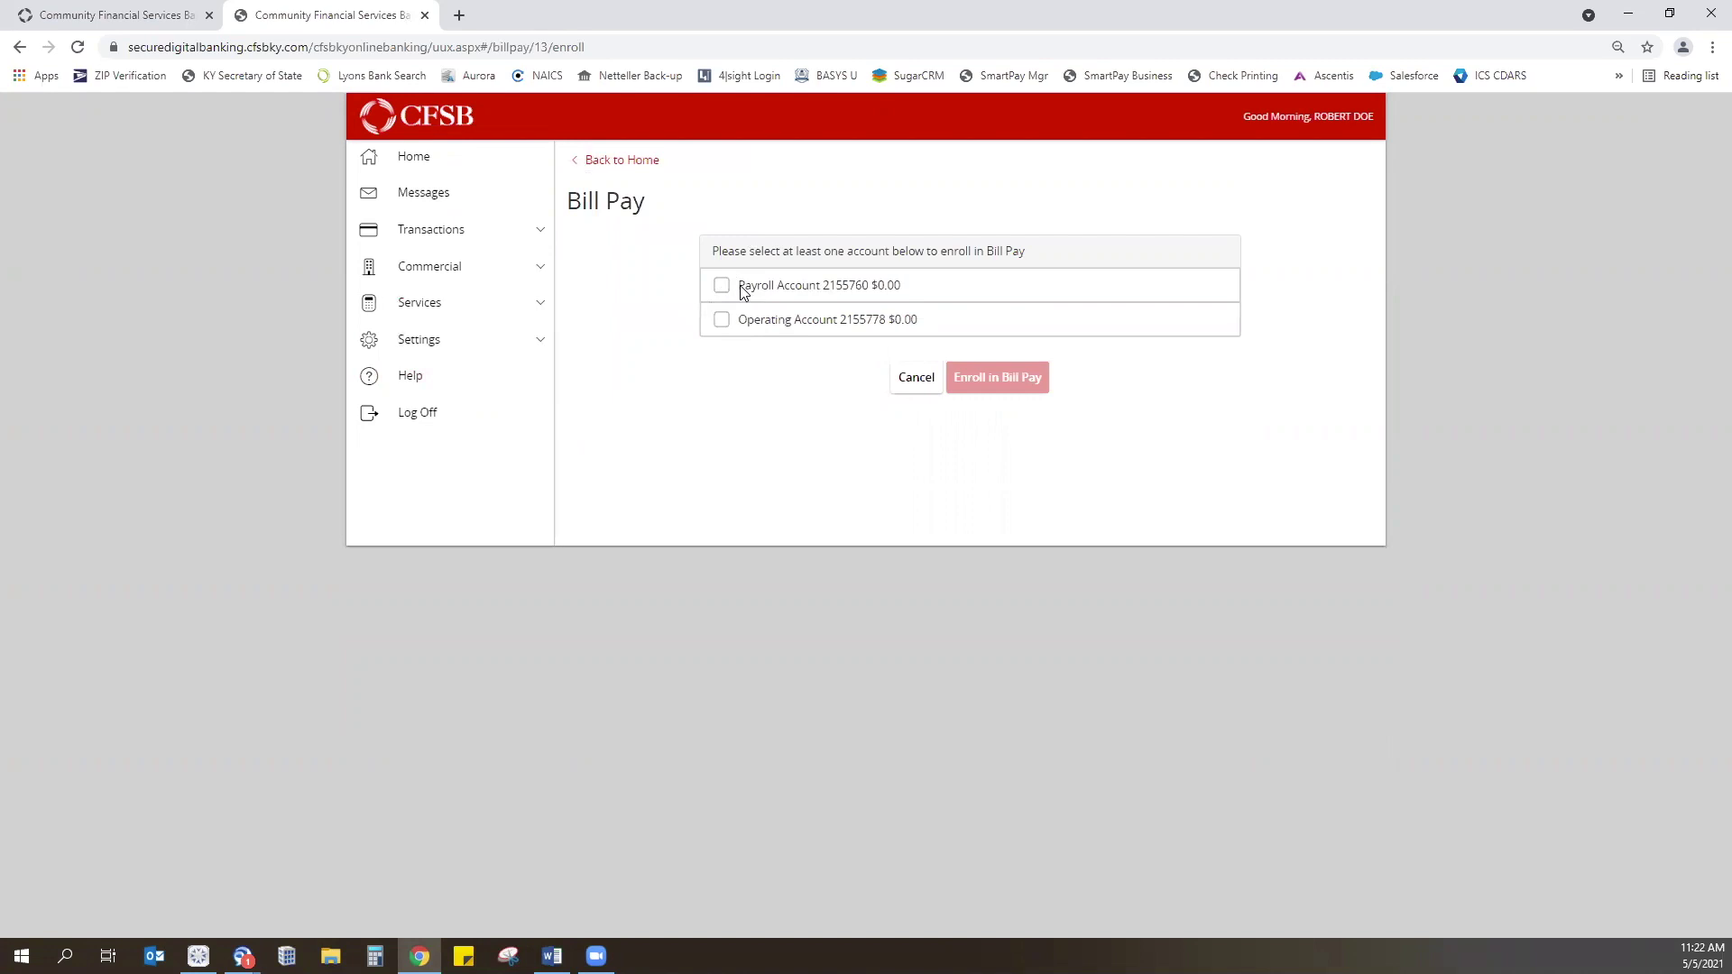
- Open Commercial Payments, showing the Lot Purchase, Payroll Template and Vendor Payments templates
left_click(456, 272)
left_click(465, 236)
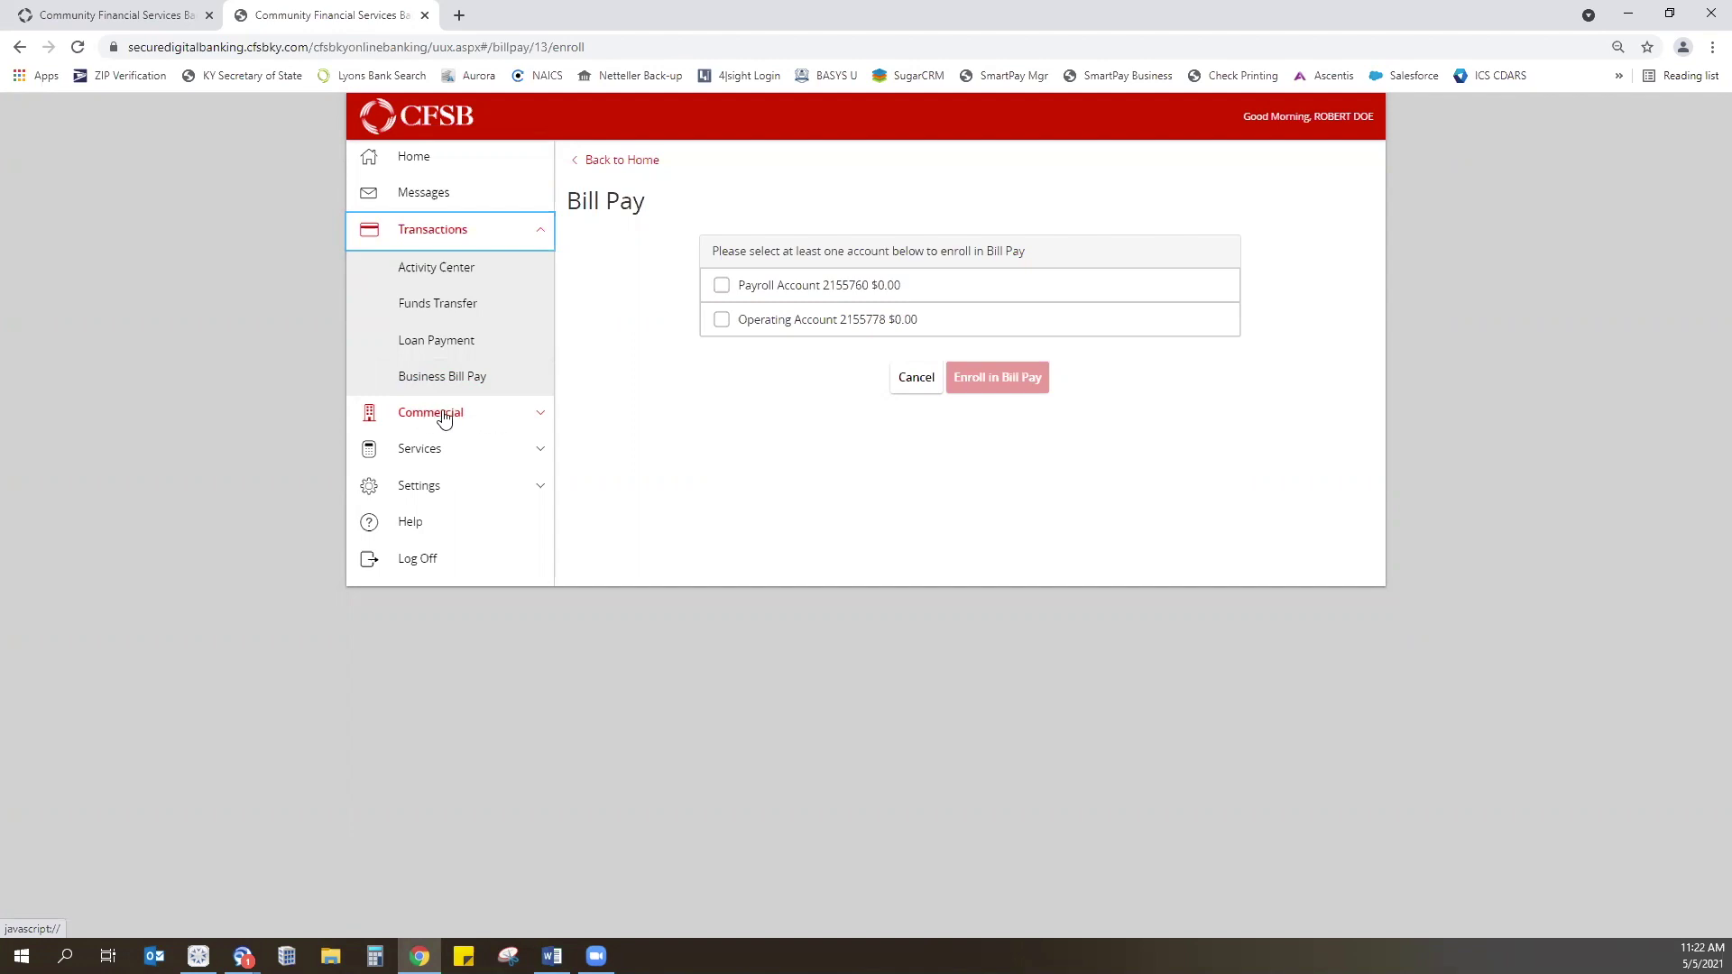
left_click(444, 417)
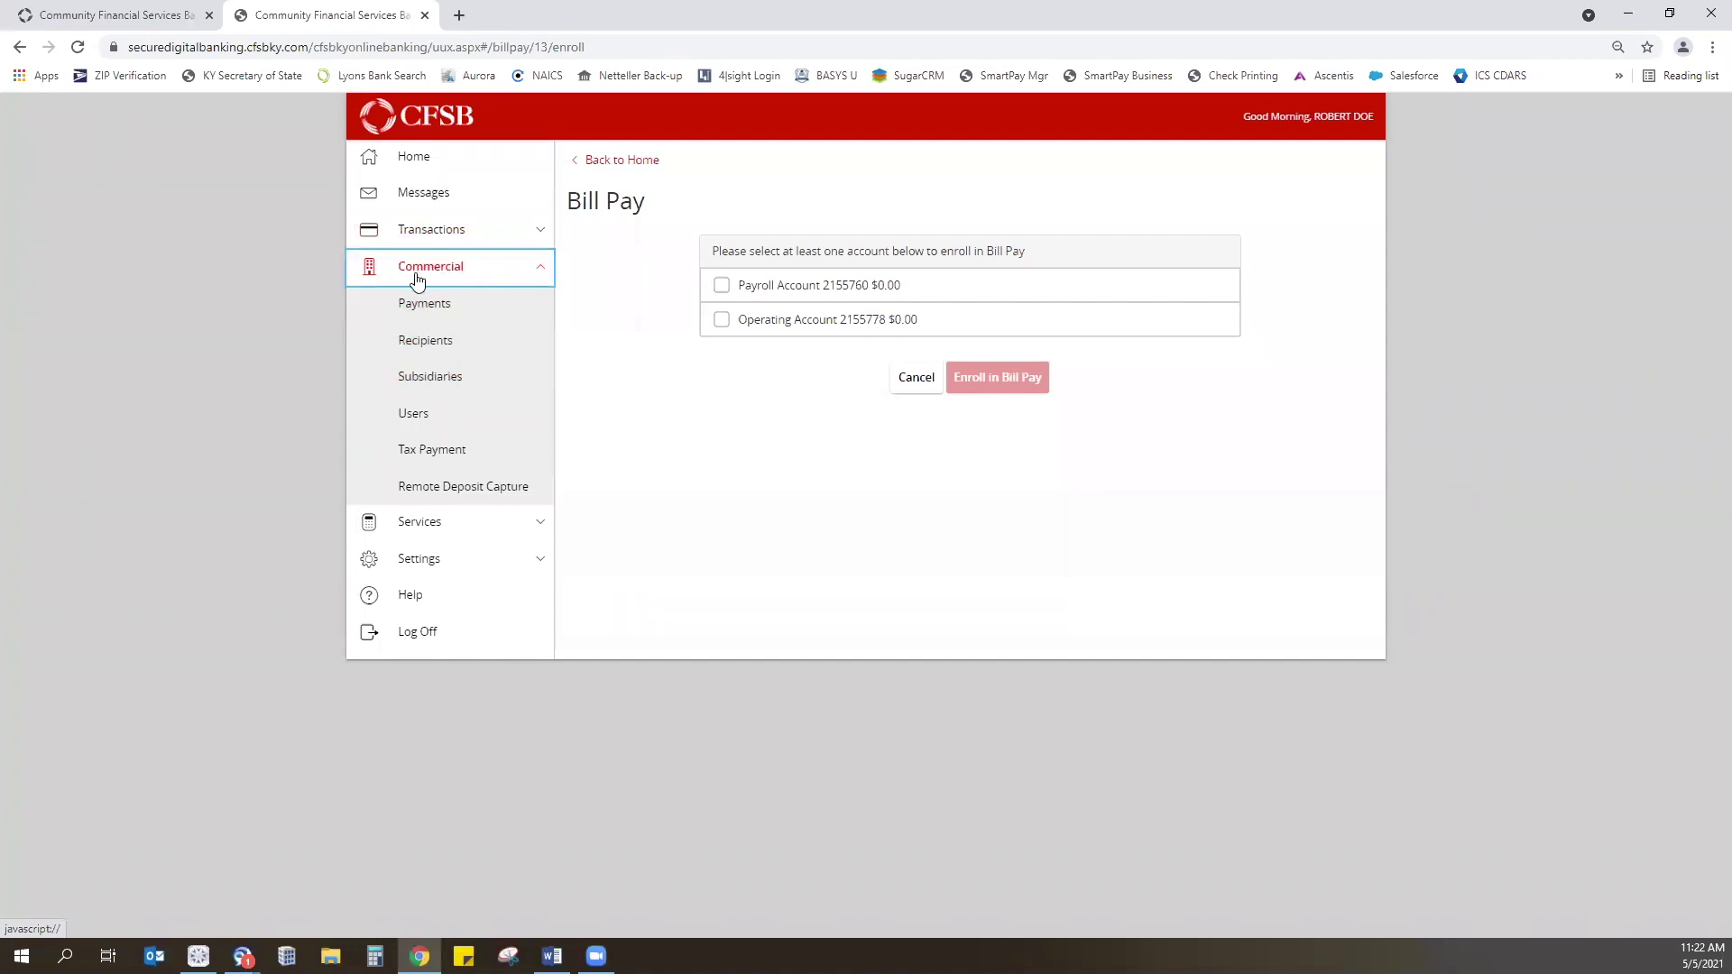
left_click(469, 299)
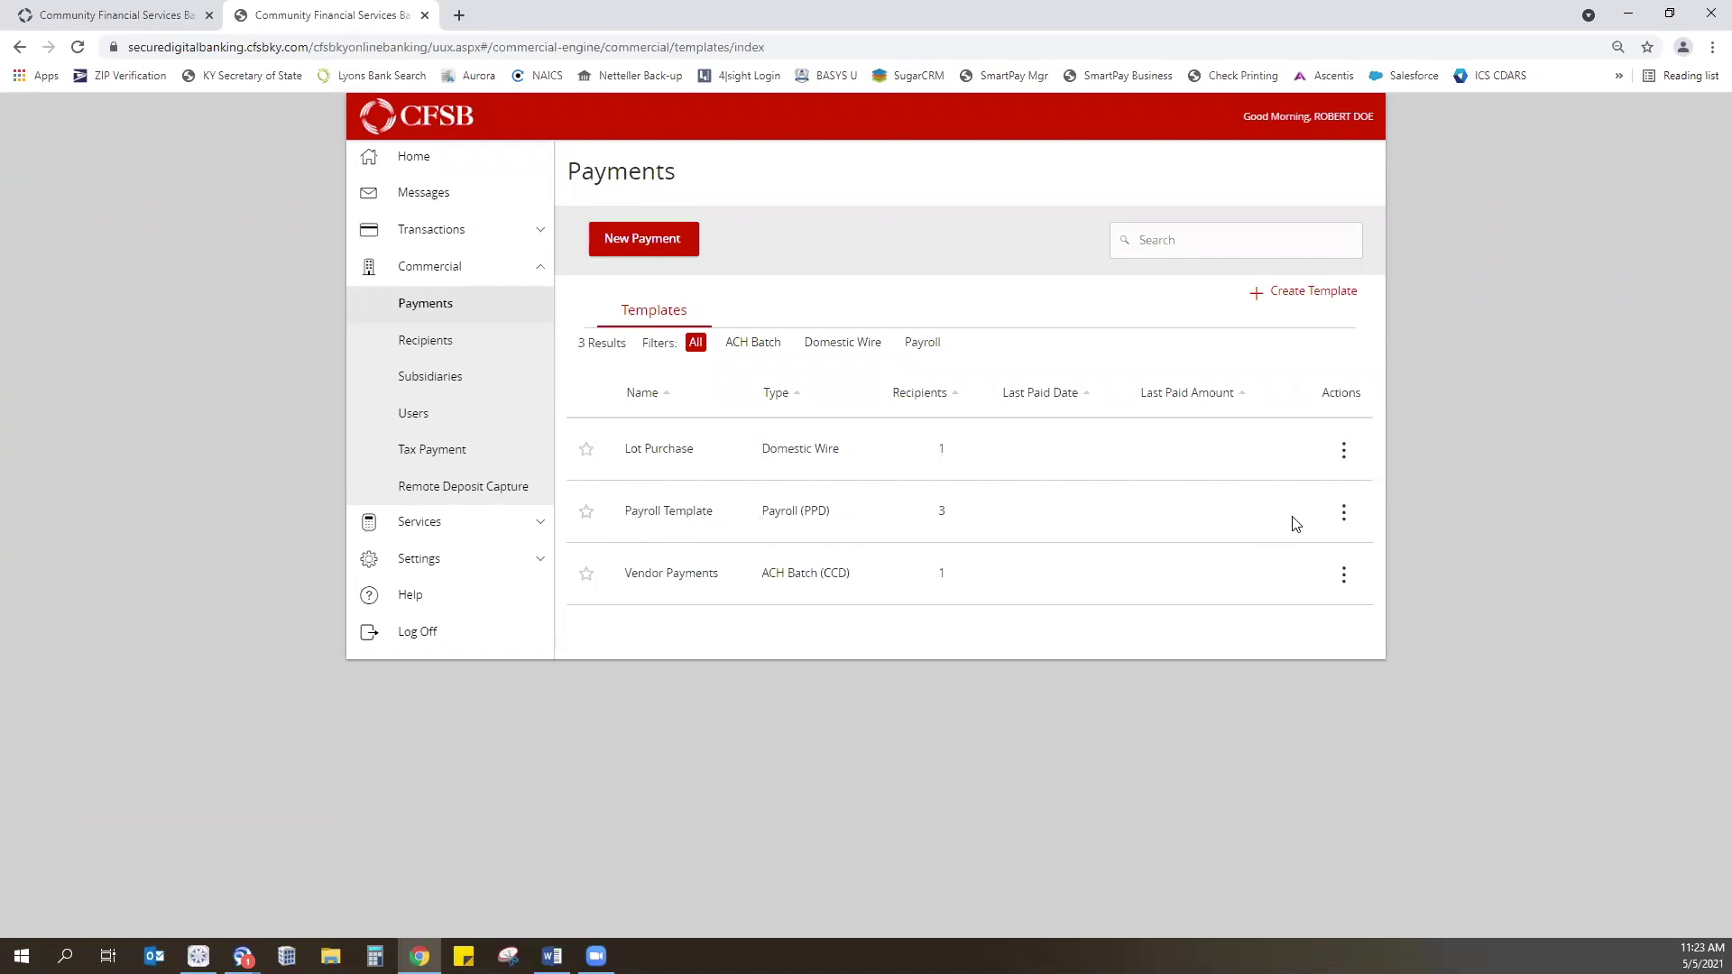
- Edit the Payroll Template so each of its three recipients gets 500.00, totalling $1,500.00
left_click(1340, 512)
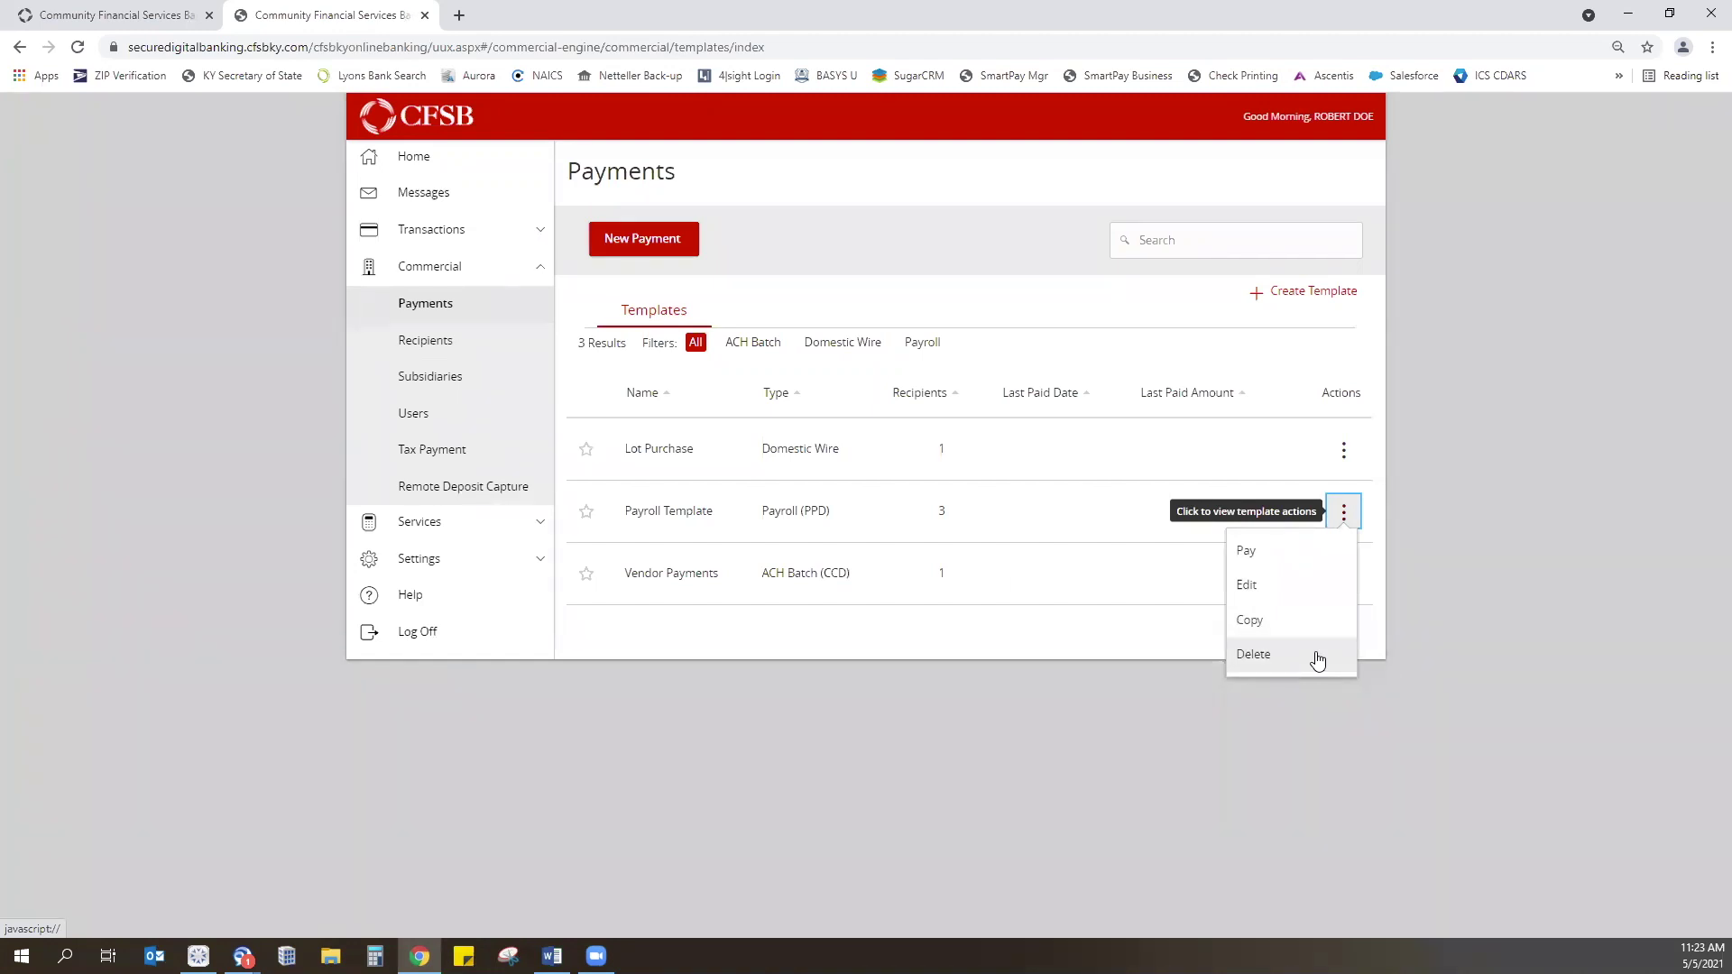
left_click(1309, 588)
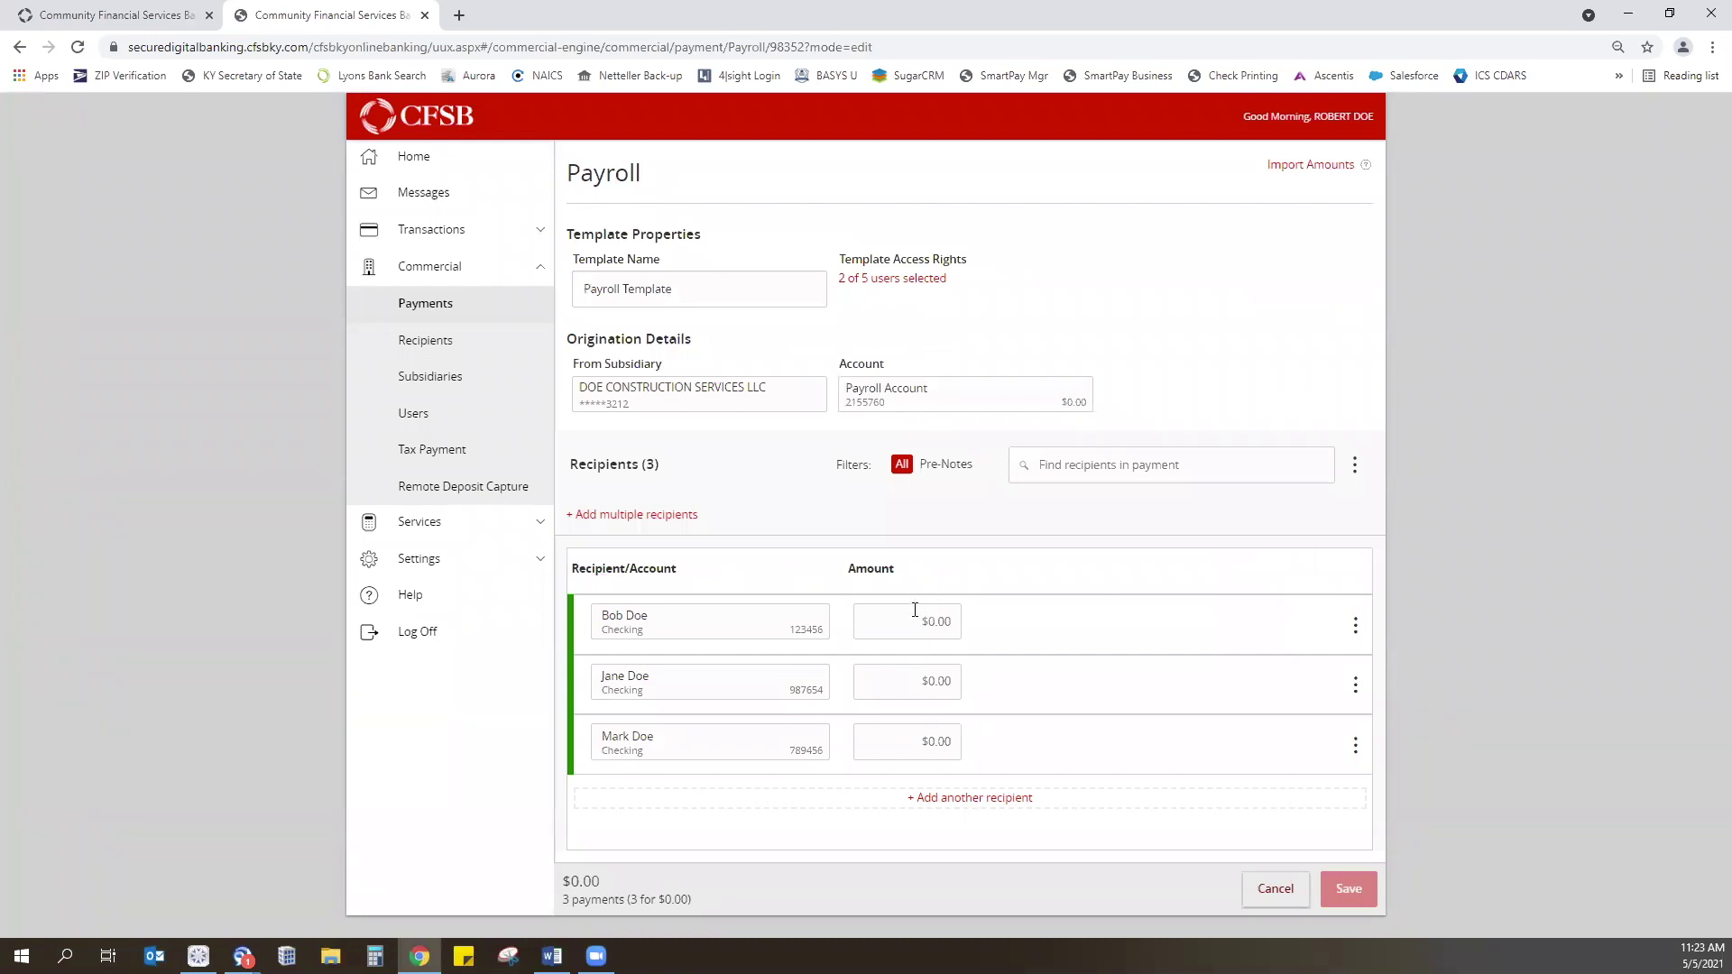
left_click(883, 610)
type("50.000")
left_click(888, 668)
type("500.0")
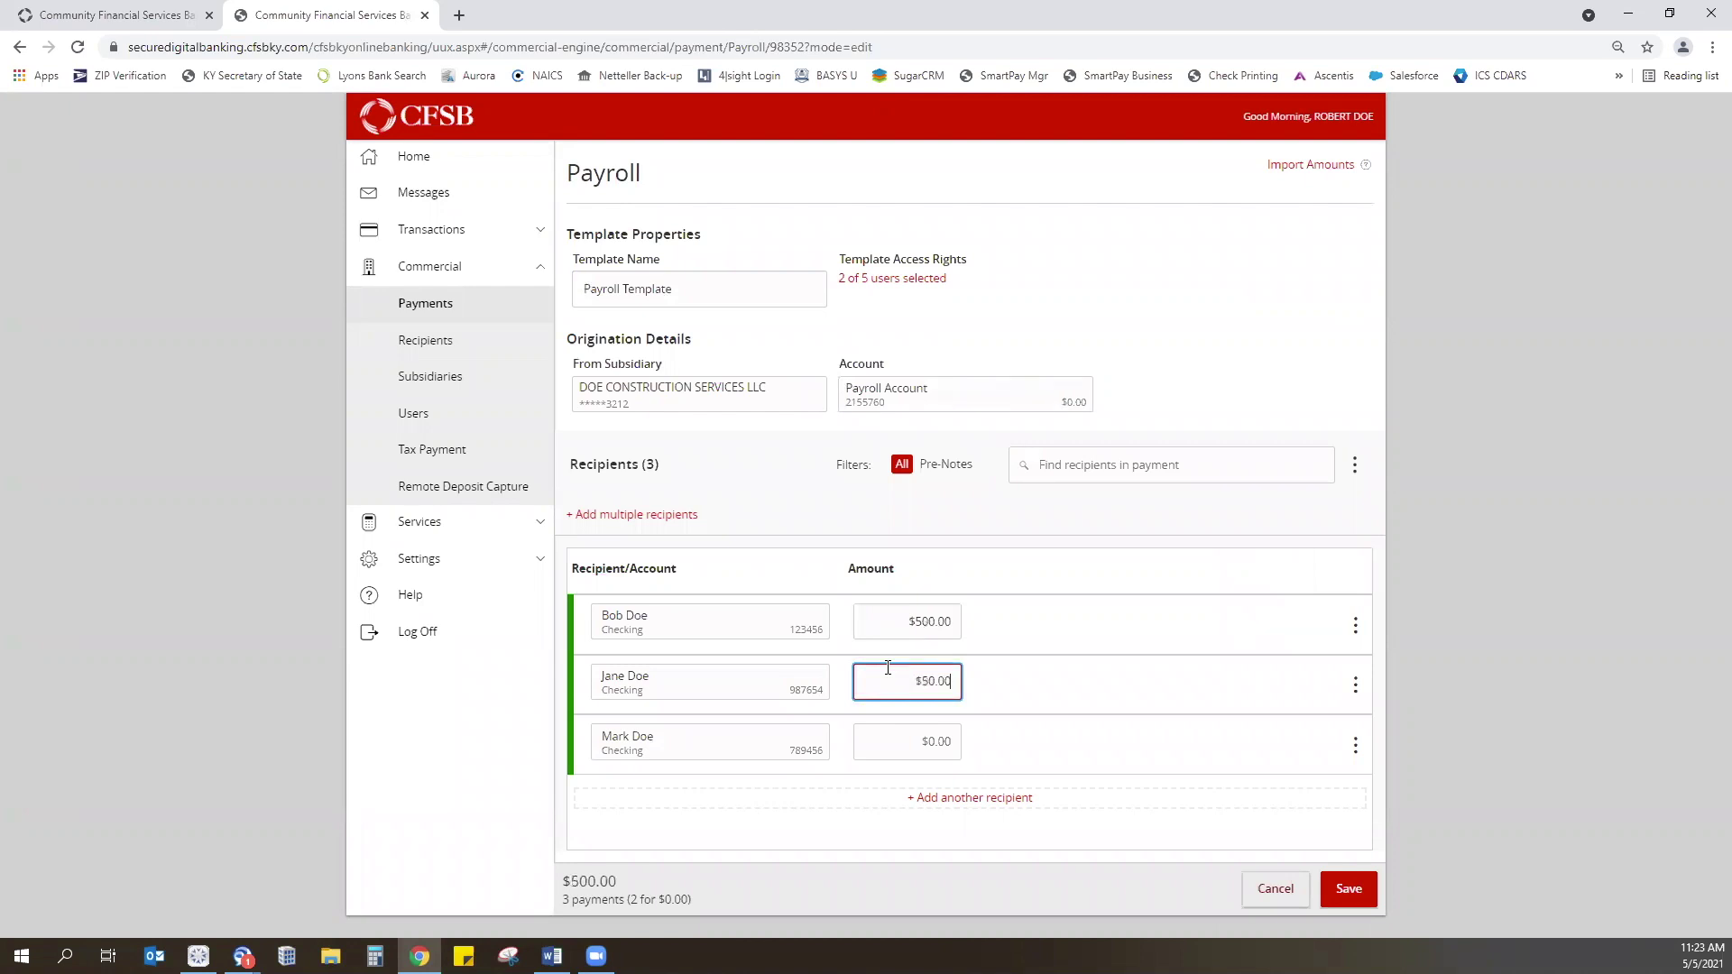
type("0")
left_click(889, 731)
type("500.0")
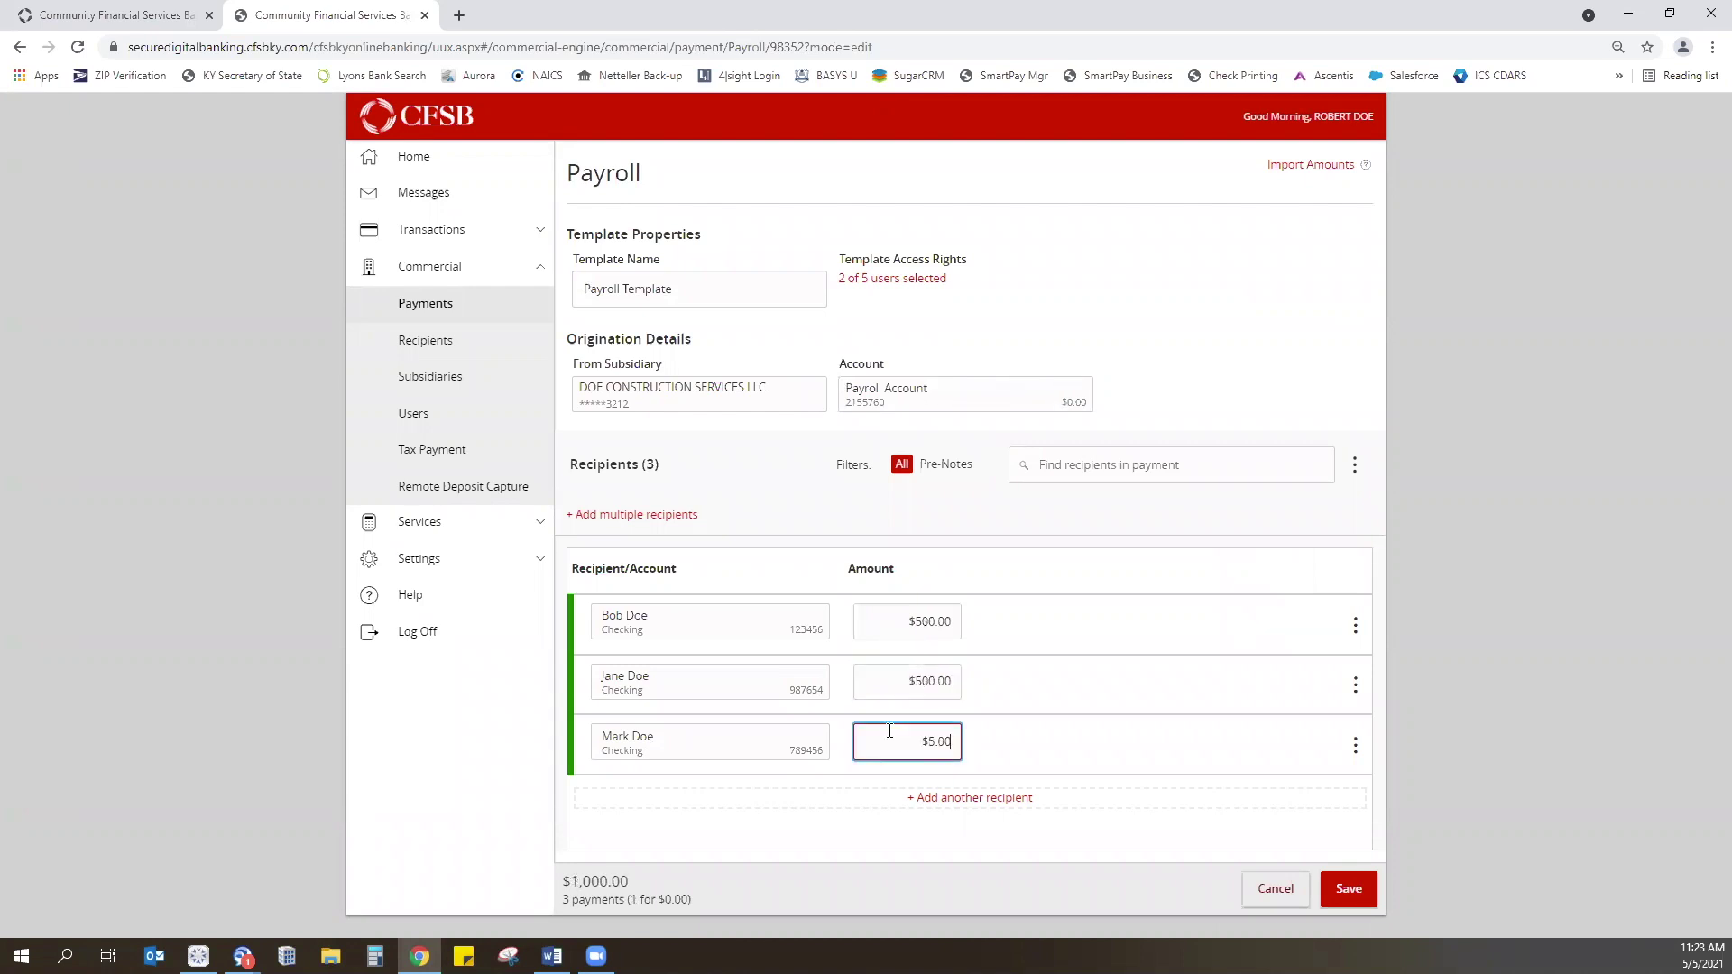
type("0")
left_click(999, 745)
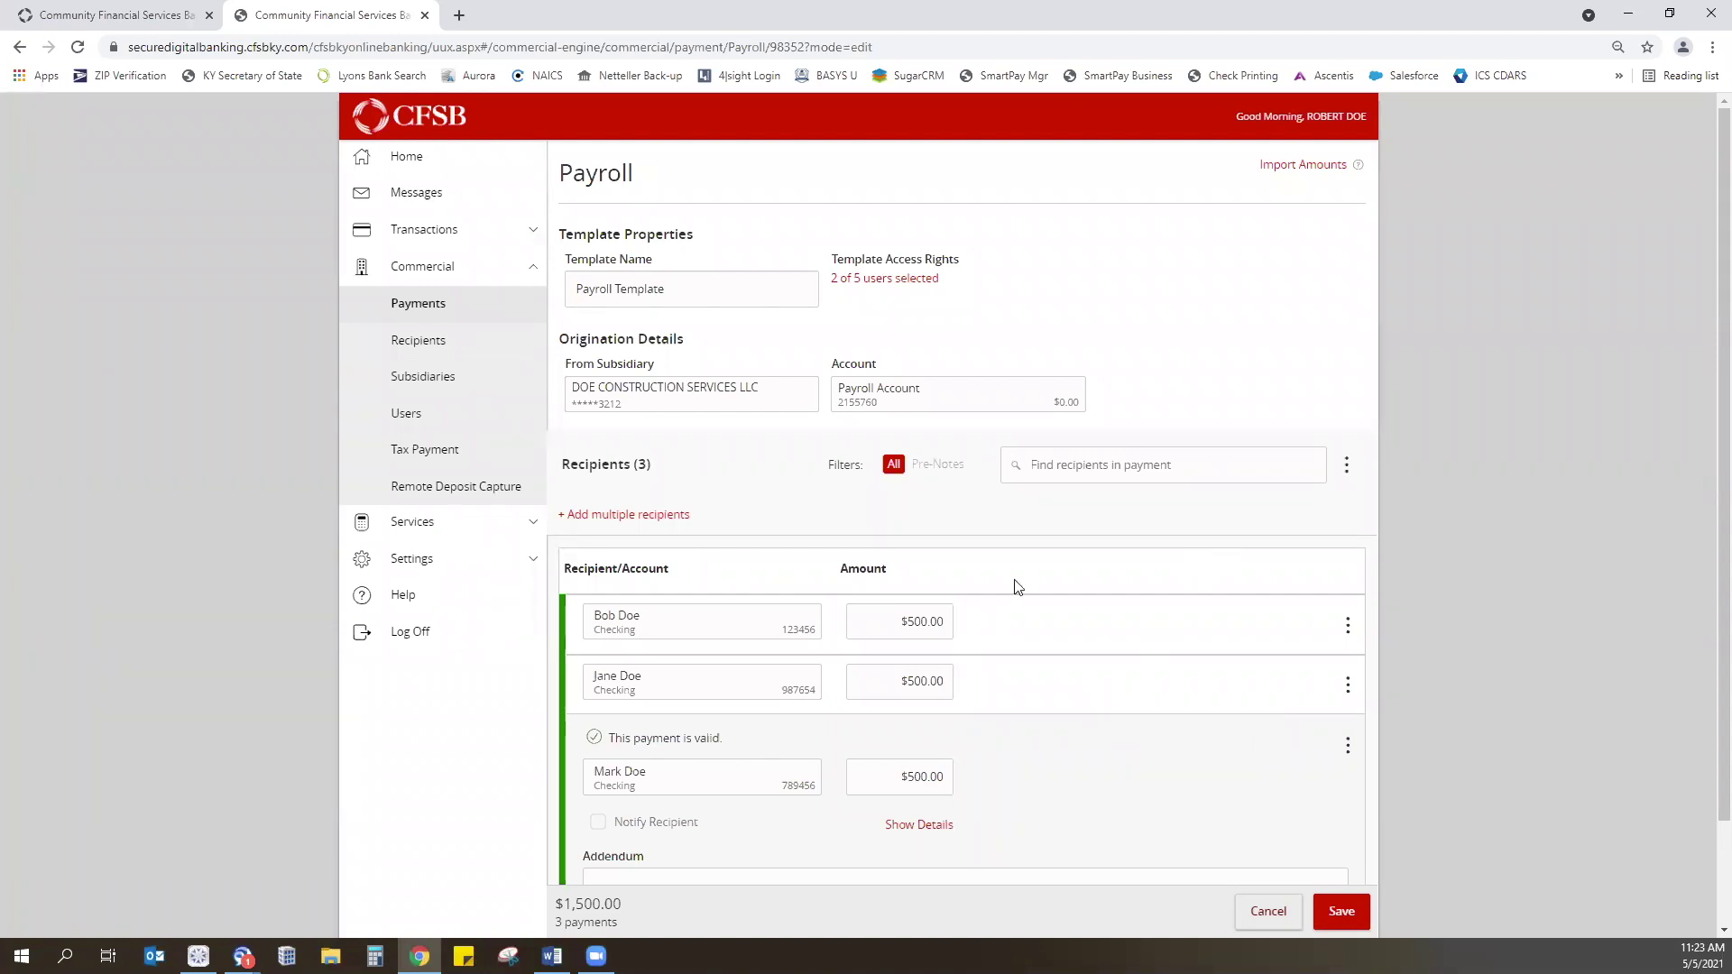
scroll(1017, 588, "down", 1)
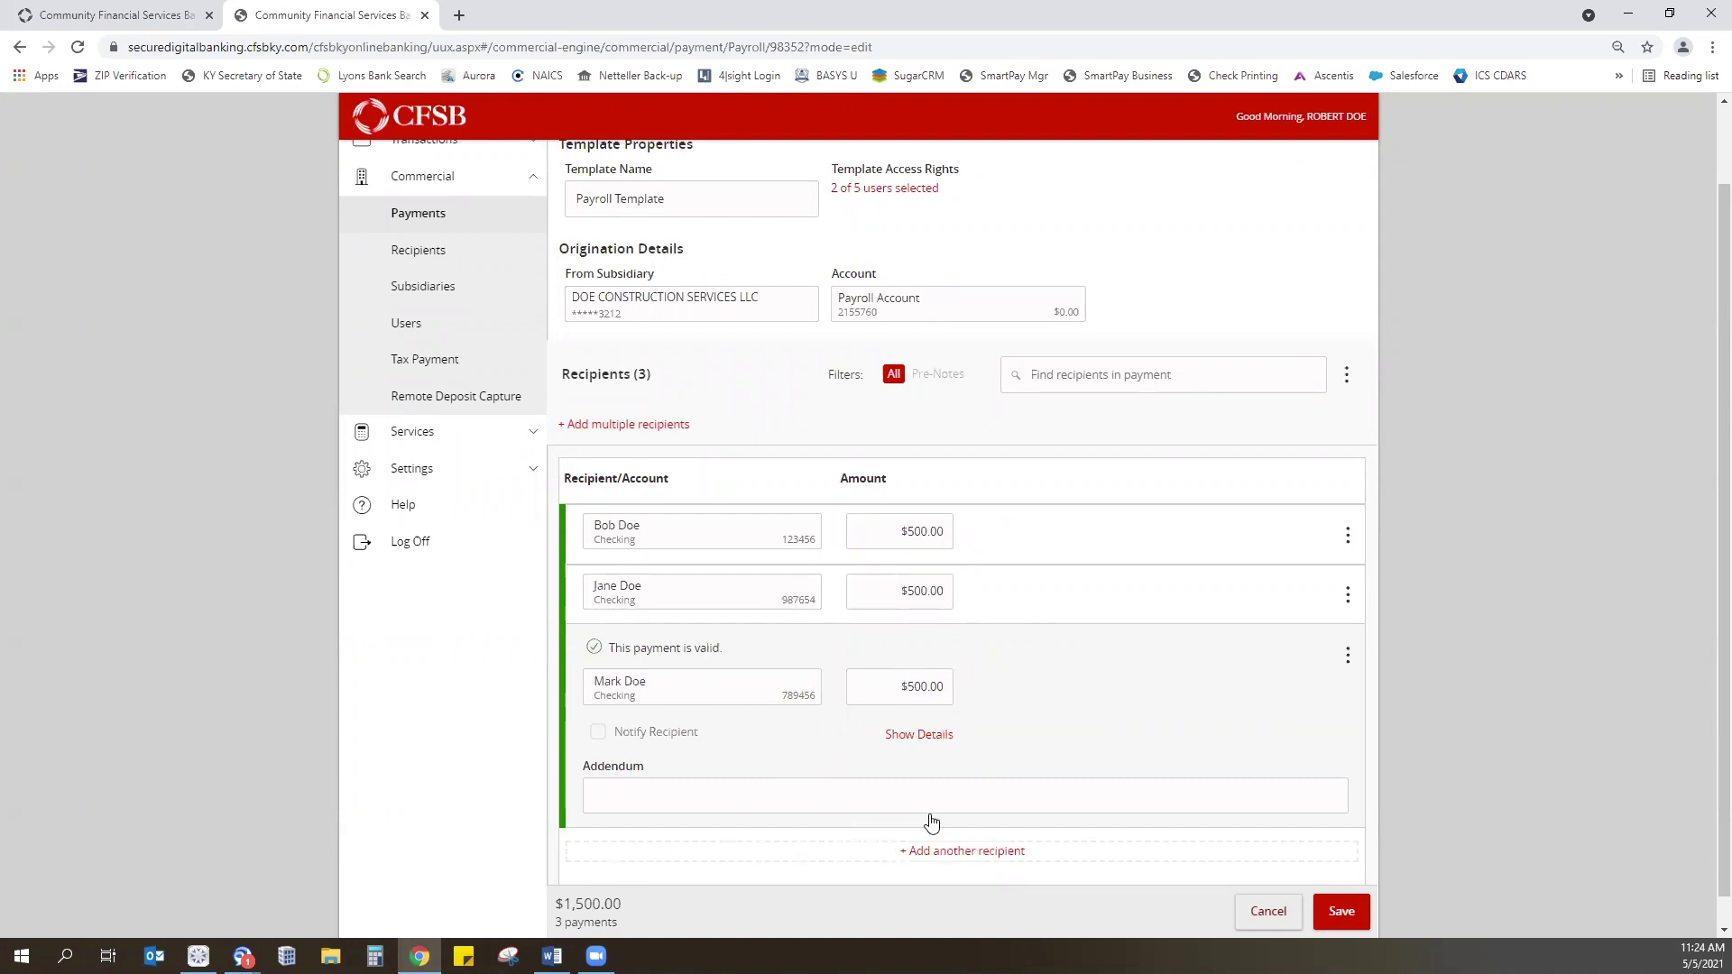
scroll(932, 816, "up", 1)
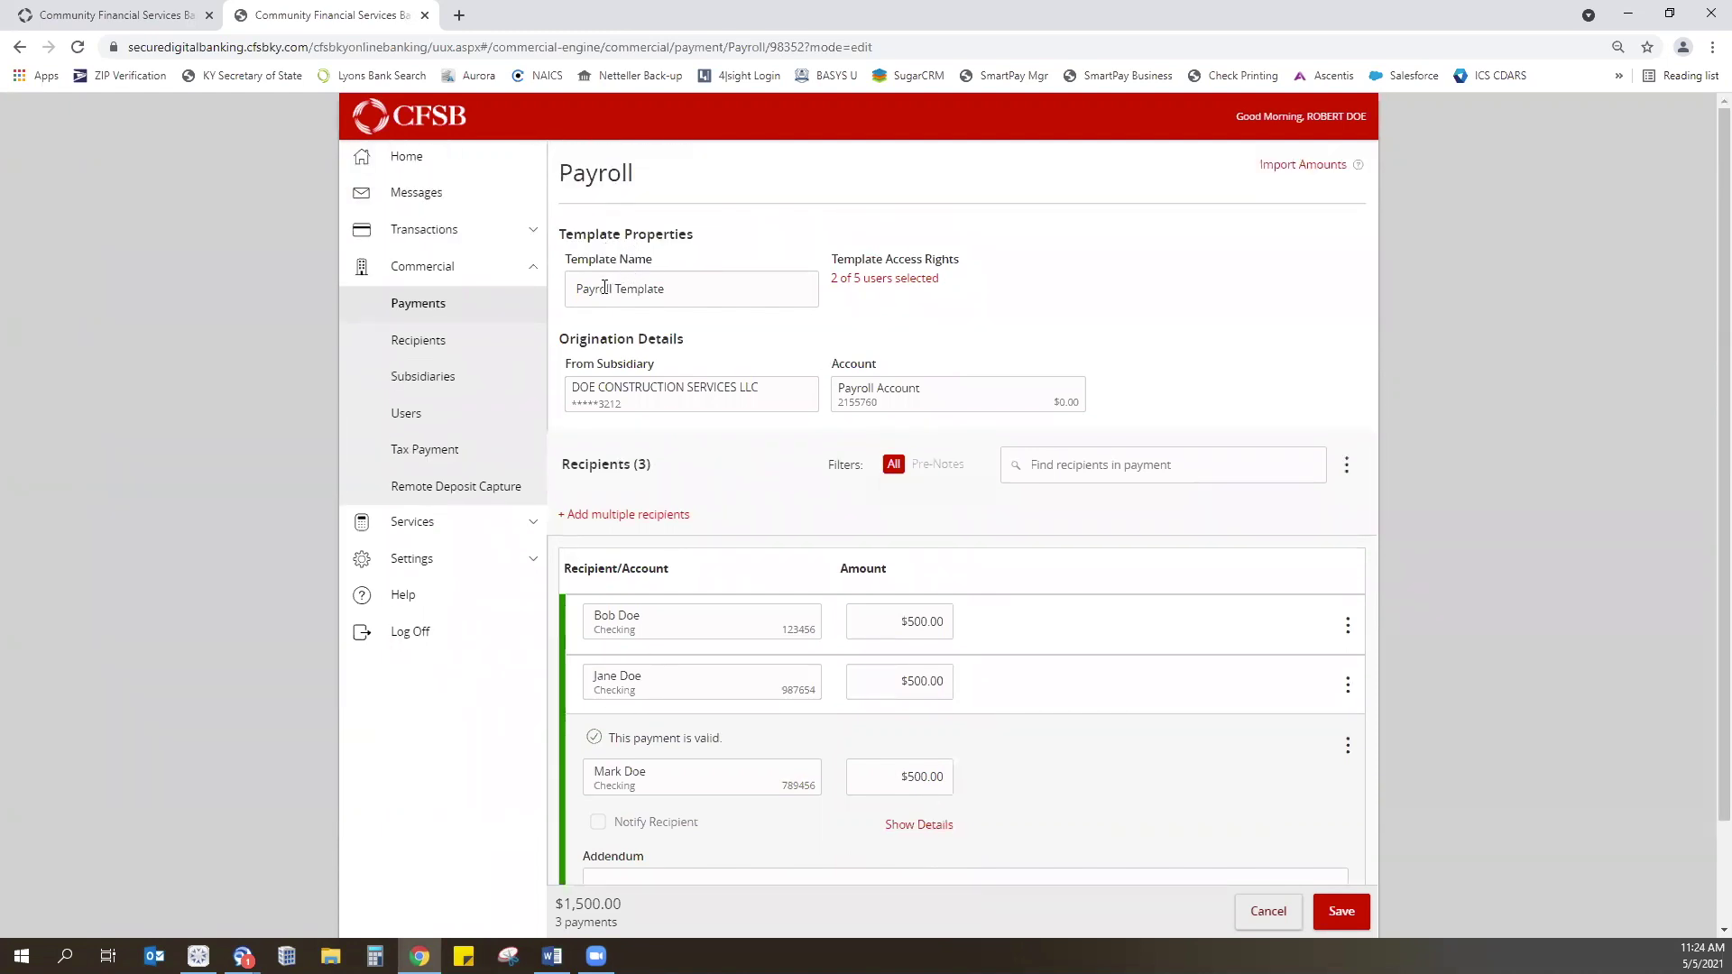
left_click_drag(571, 288, 773, 287)
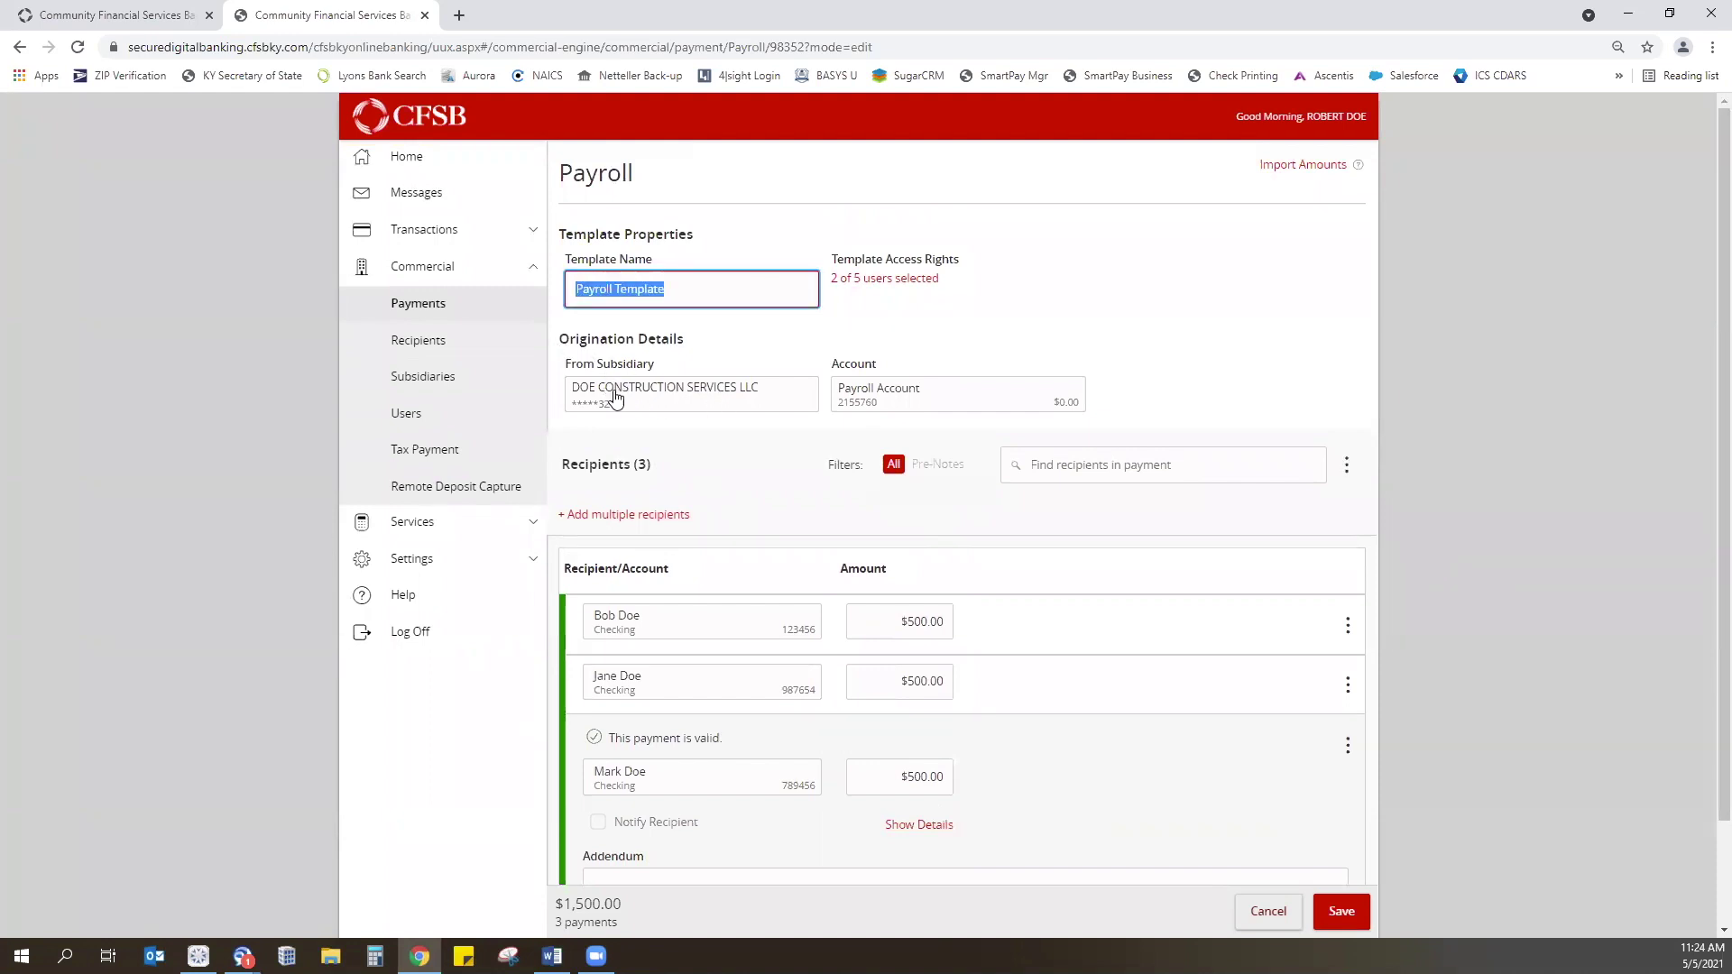
left_click(653, 388)
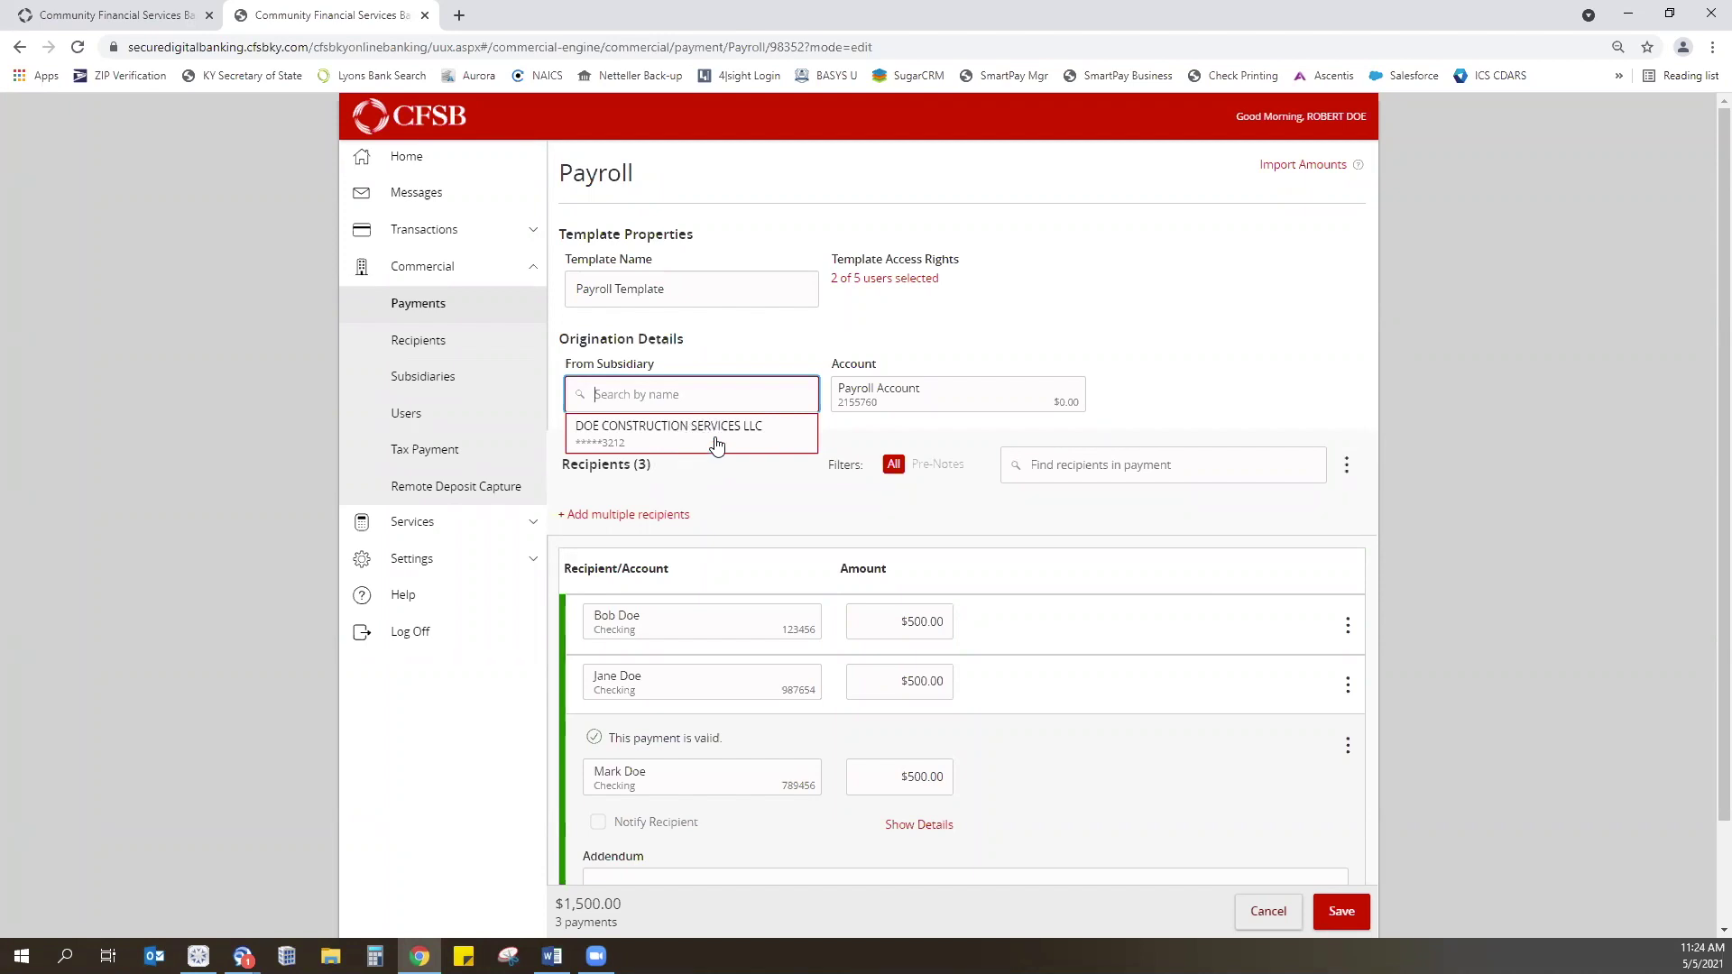
left_click(714, 437)
left_click(949, 394)
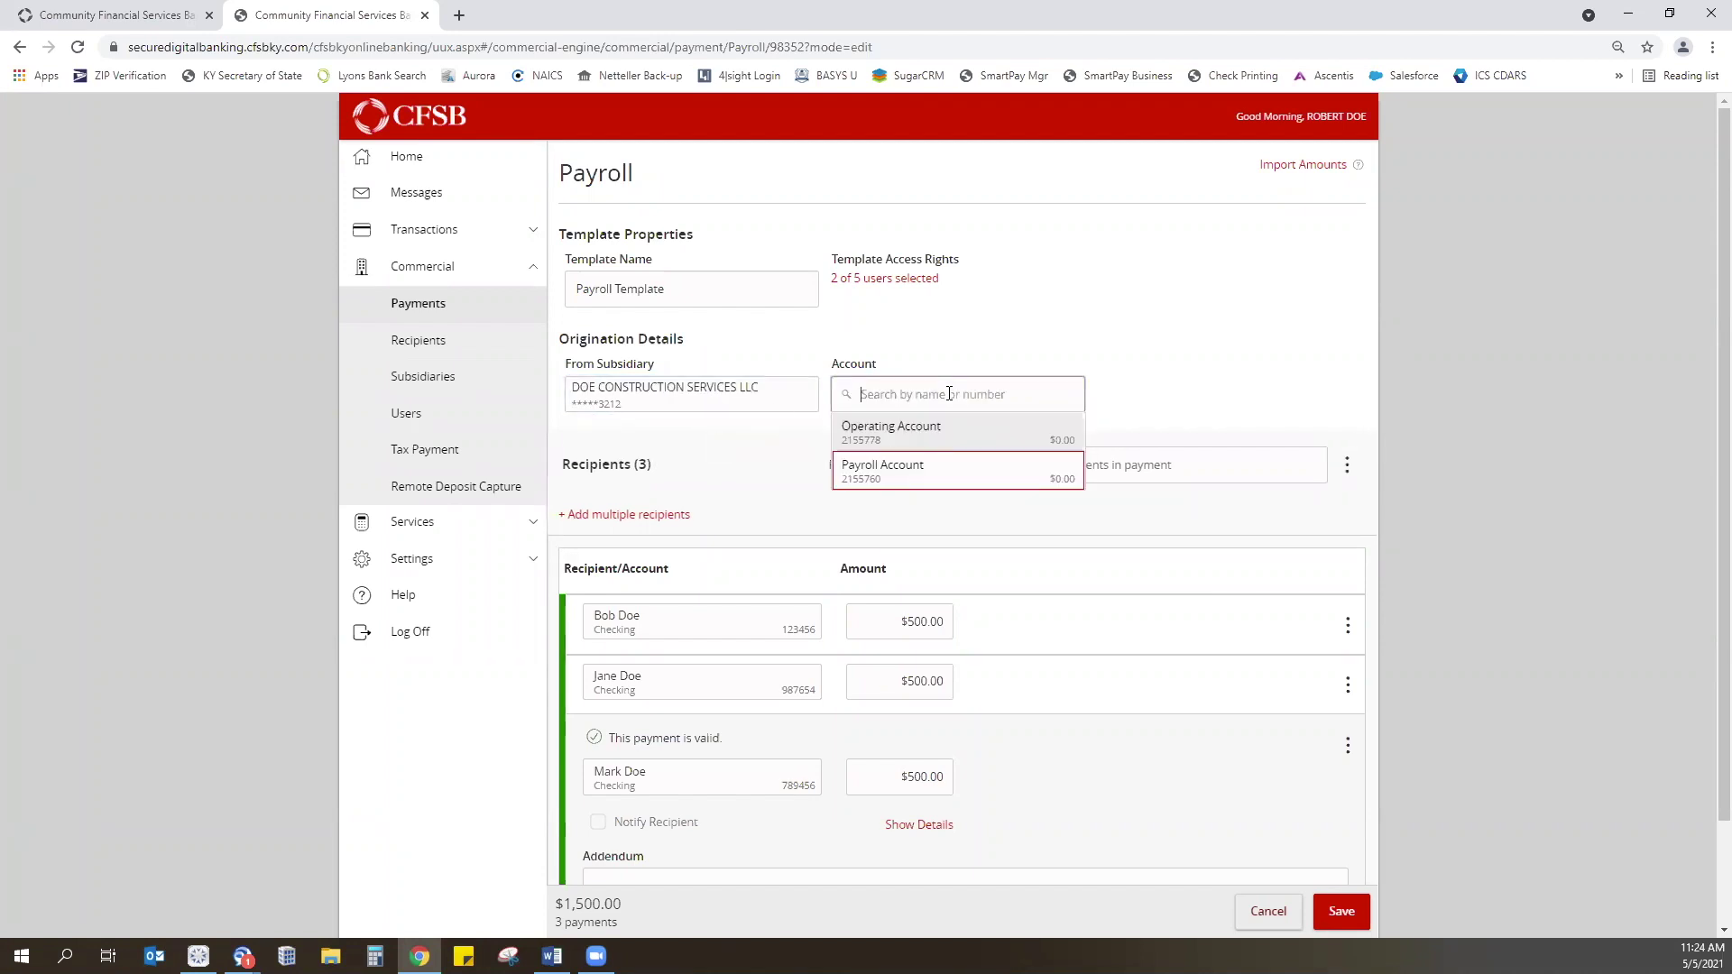
left_click(938, 473)
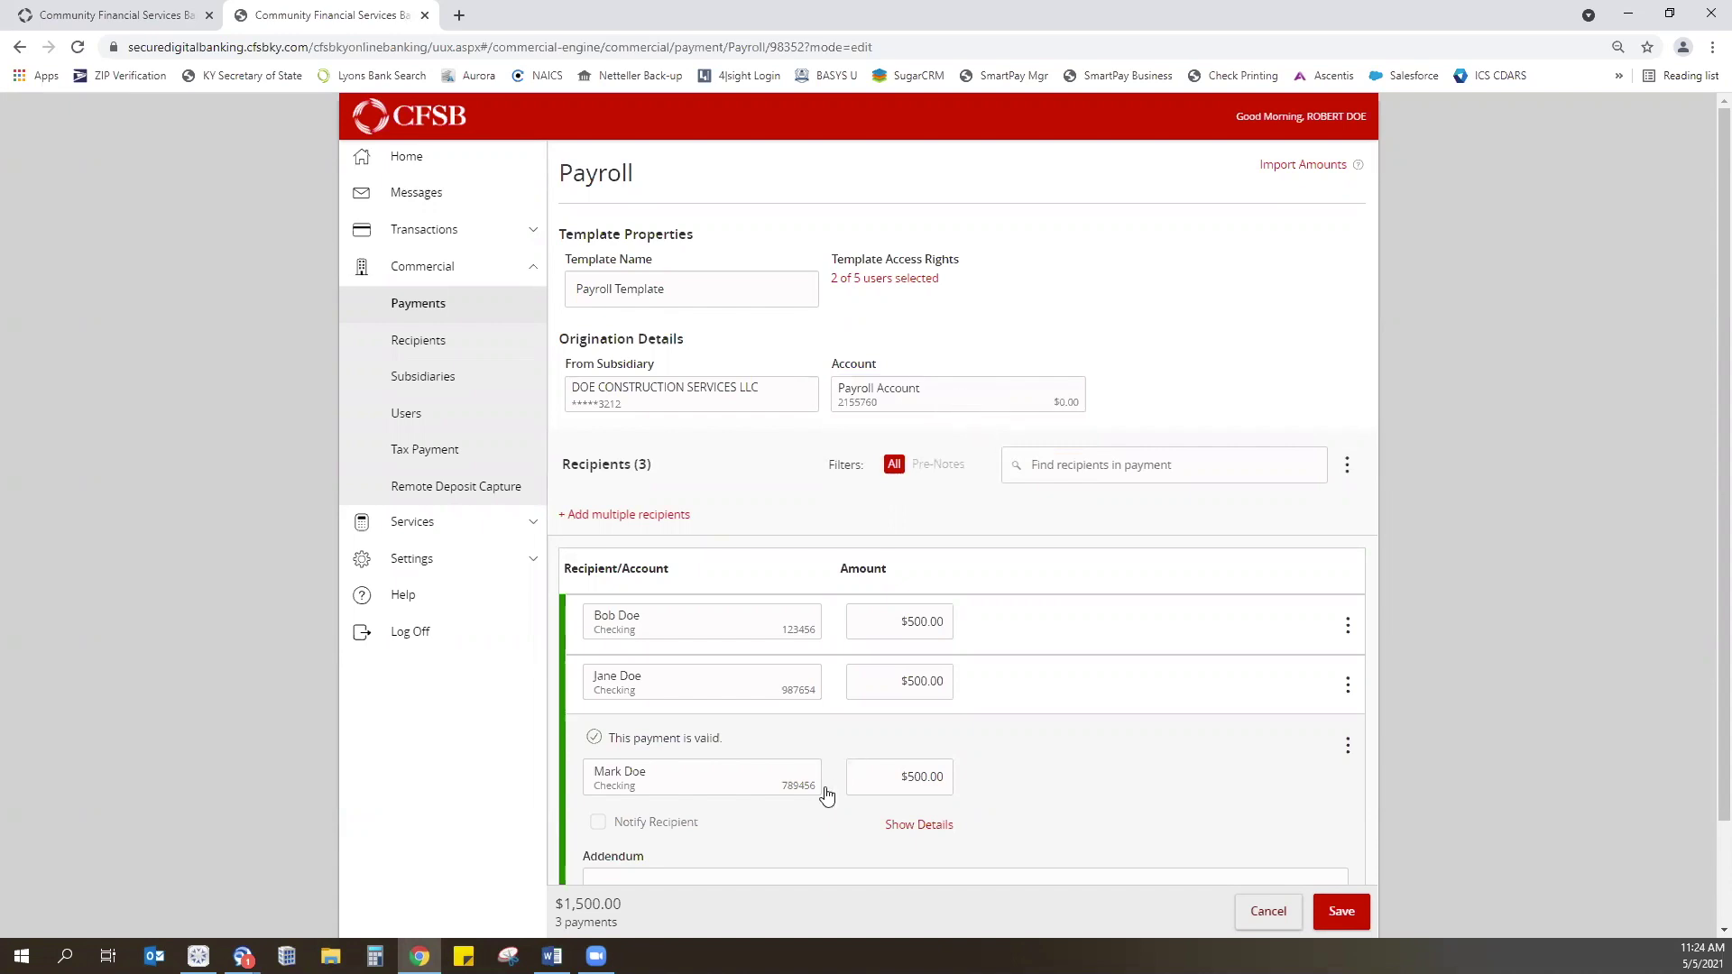
scroll(821, 802, "down", 2)
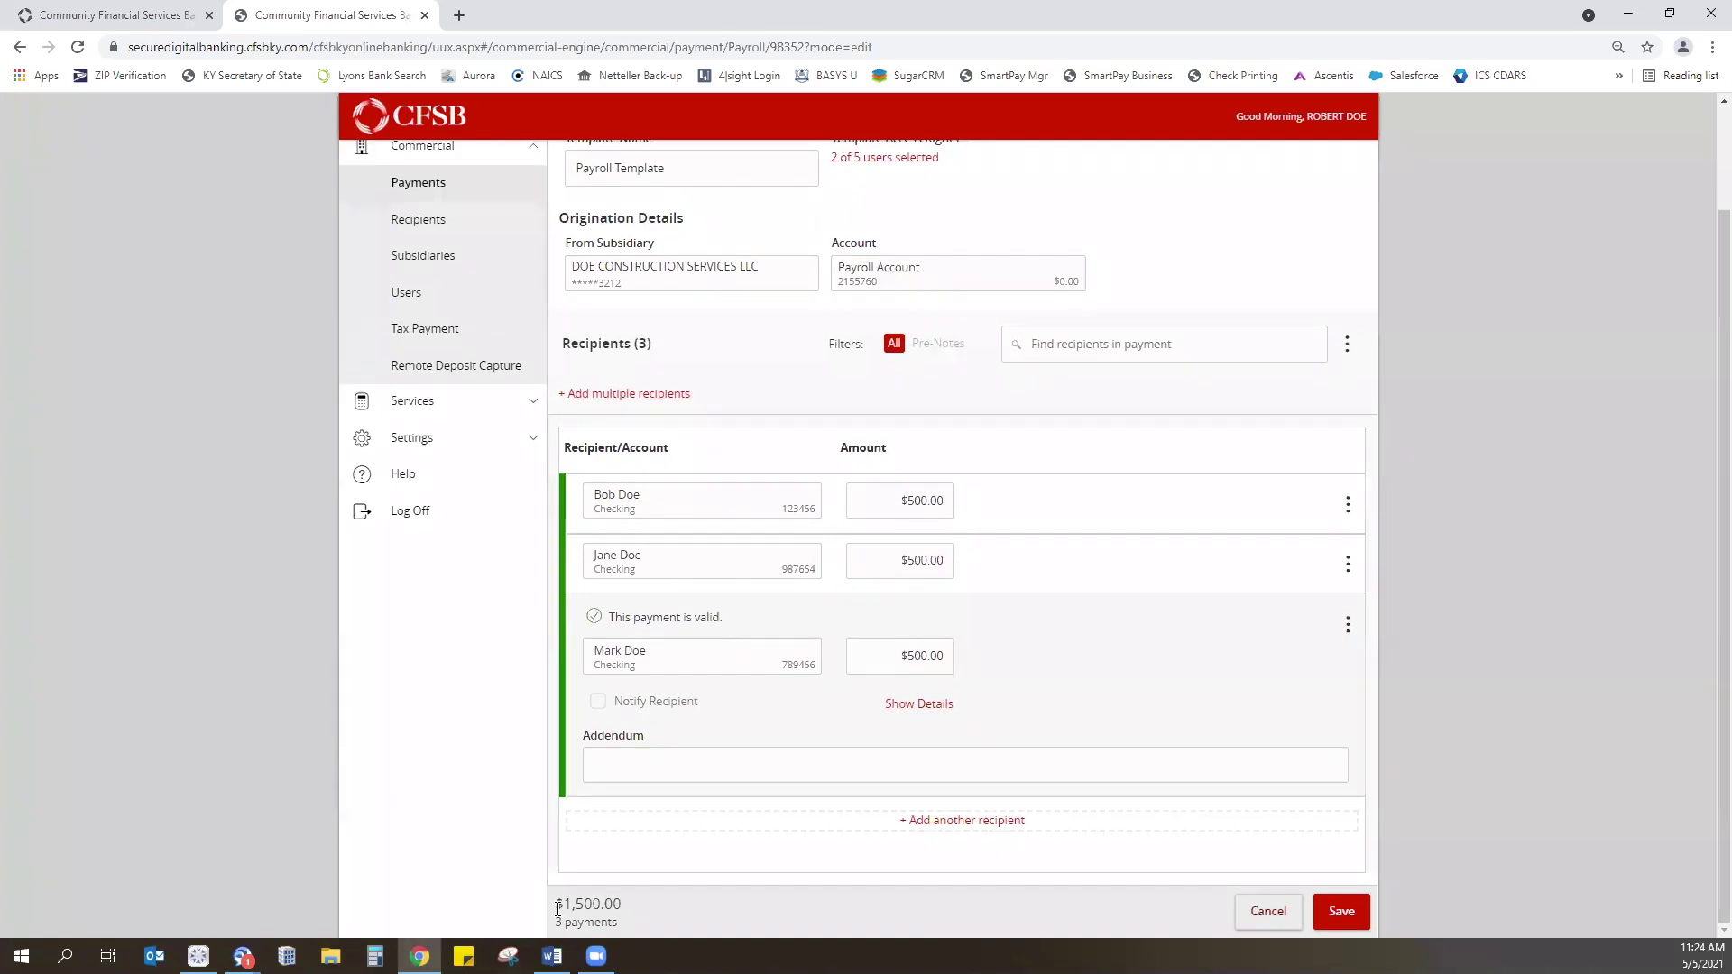
- Check the $1,500.00 total and expand the first recipient's details
left_click_drag(556, 905, 620, 911)
left_click(1348, 505)
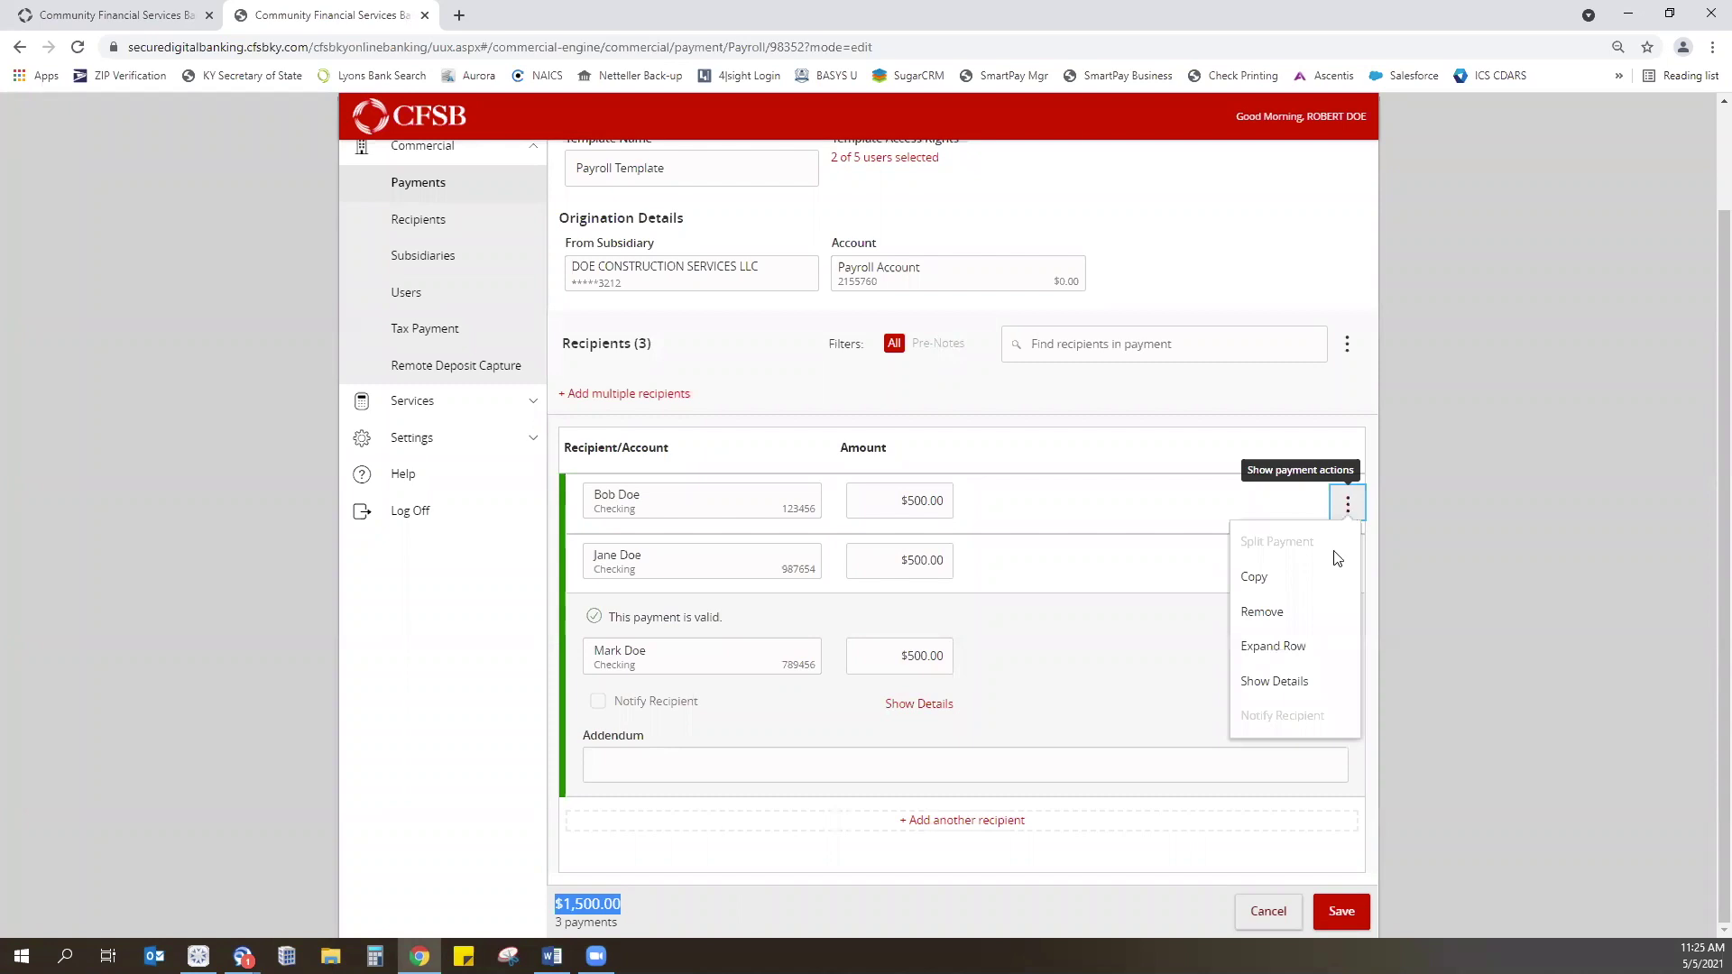
left_click(1310, 682)
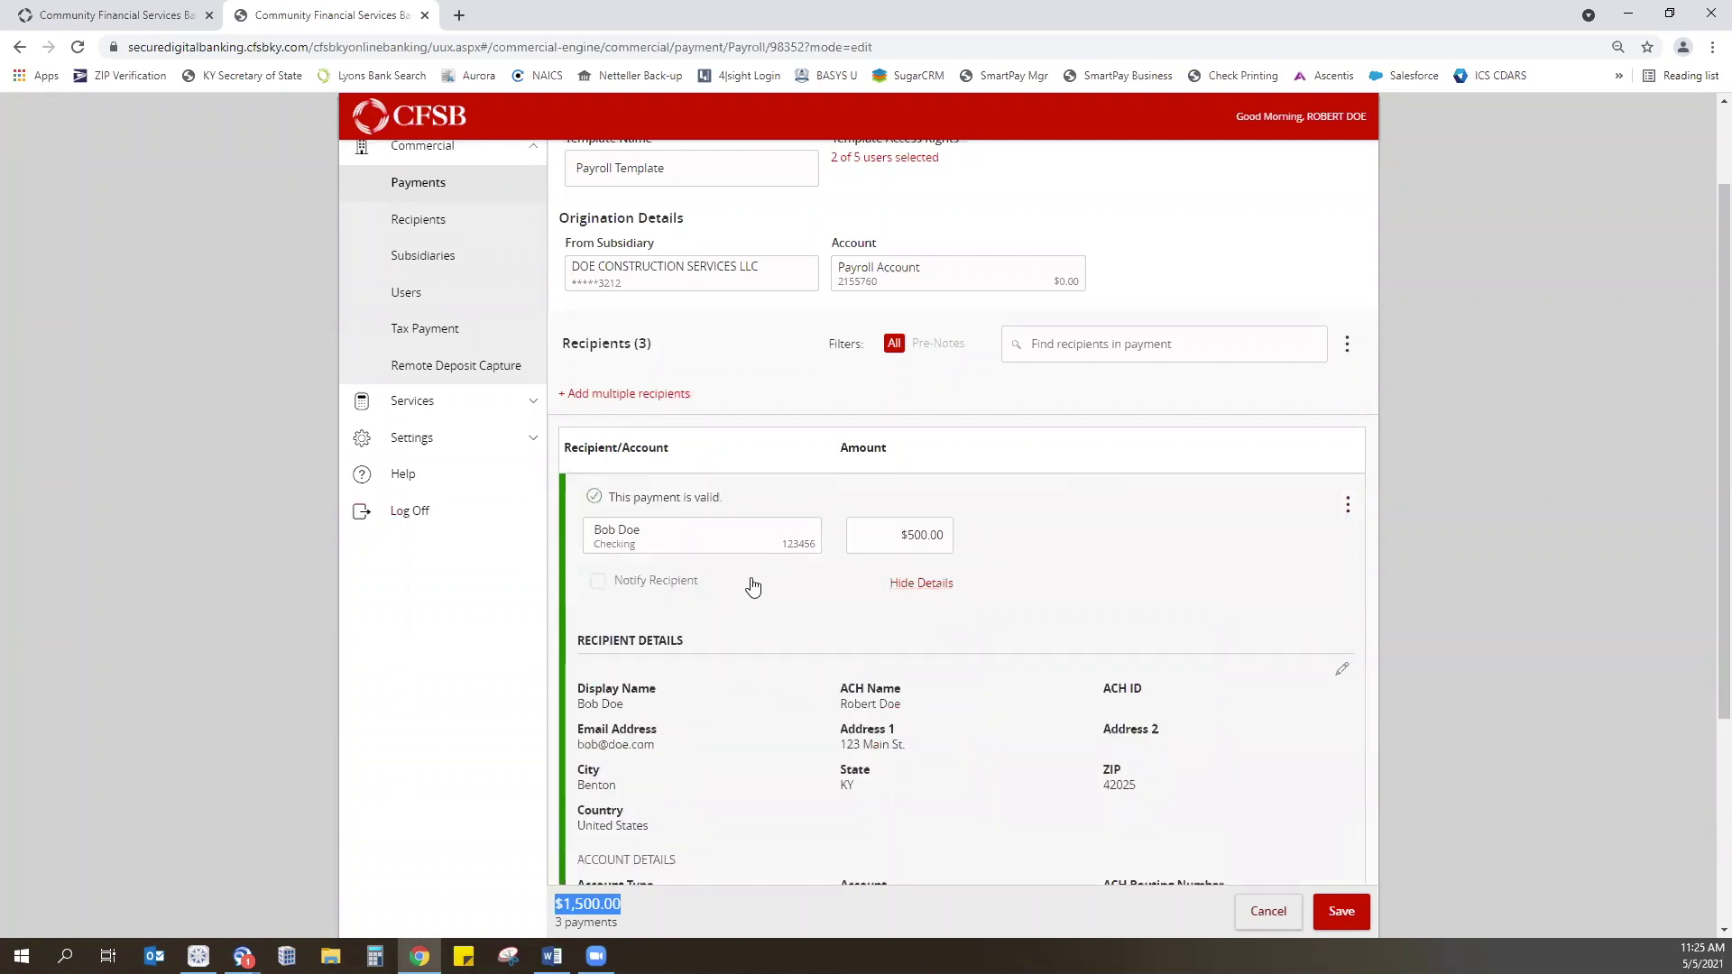
left_click(1348, 506)
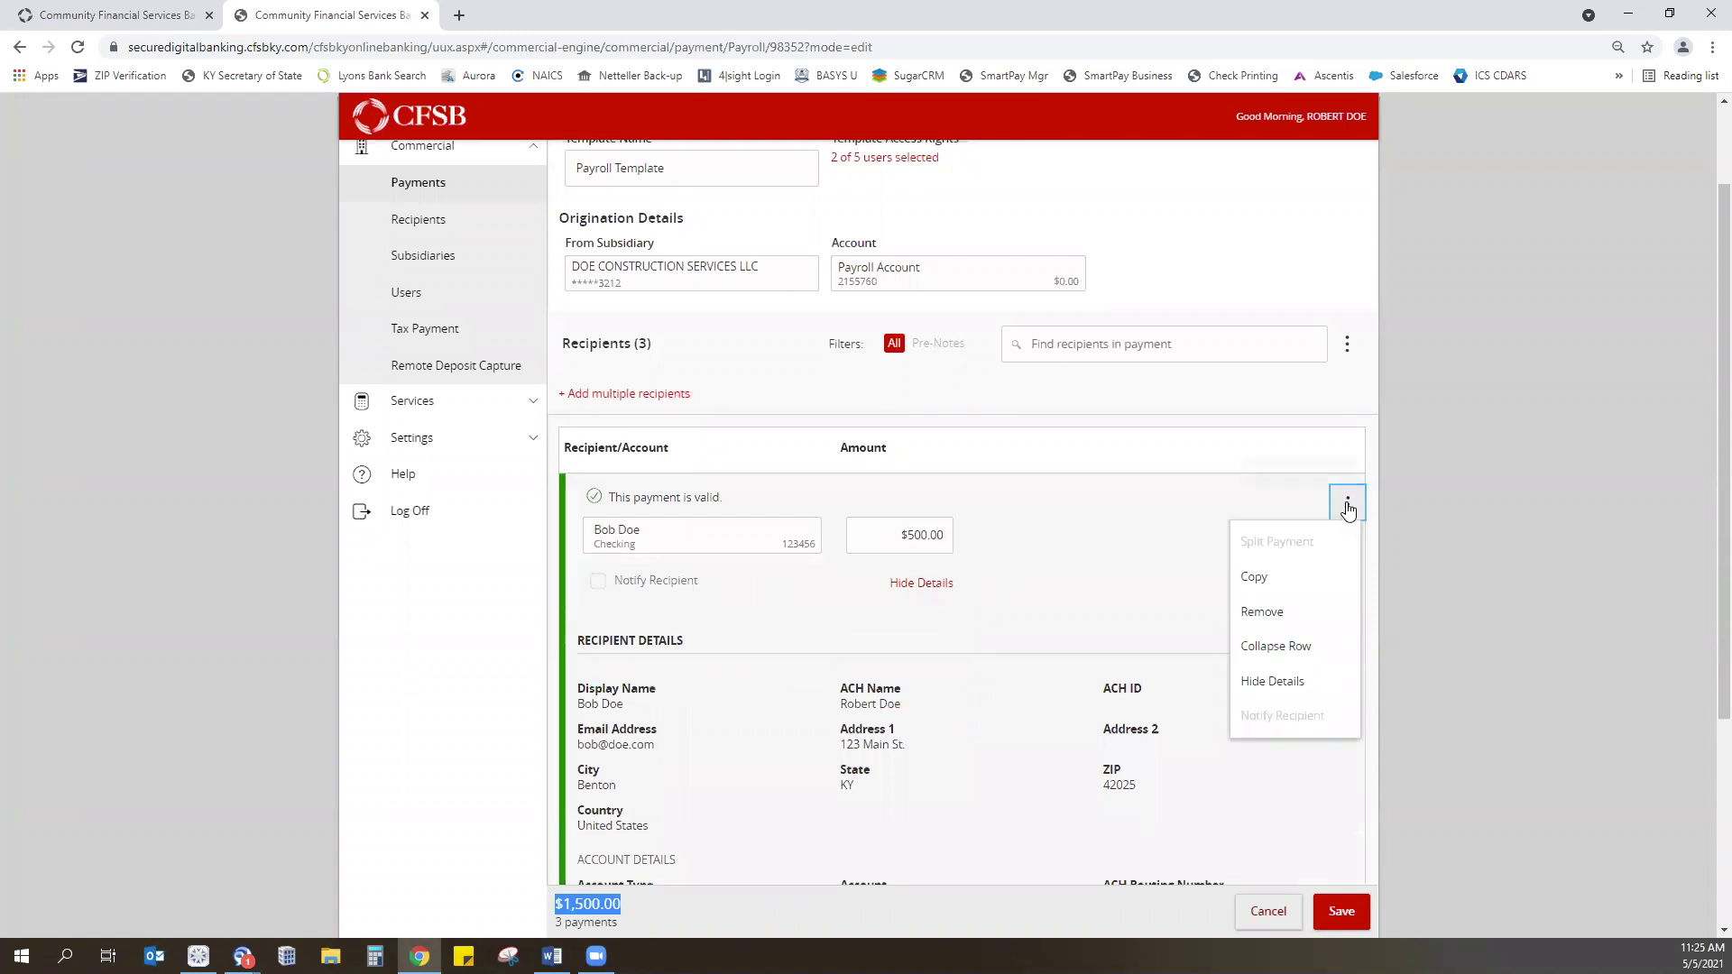
left_click(1322, 651)
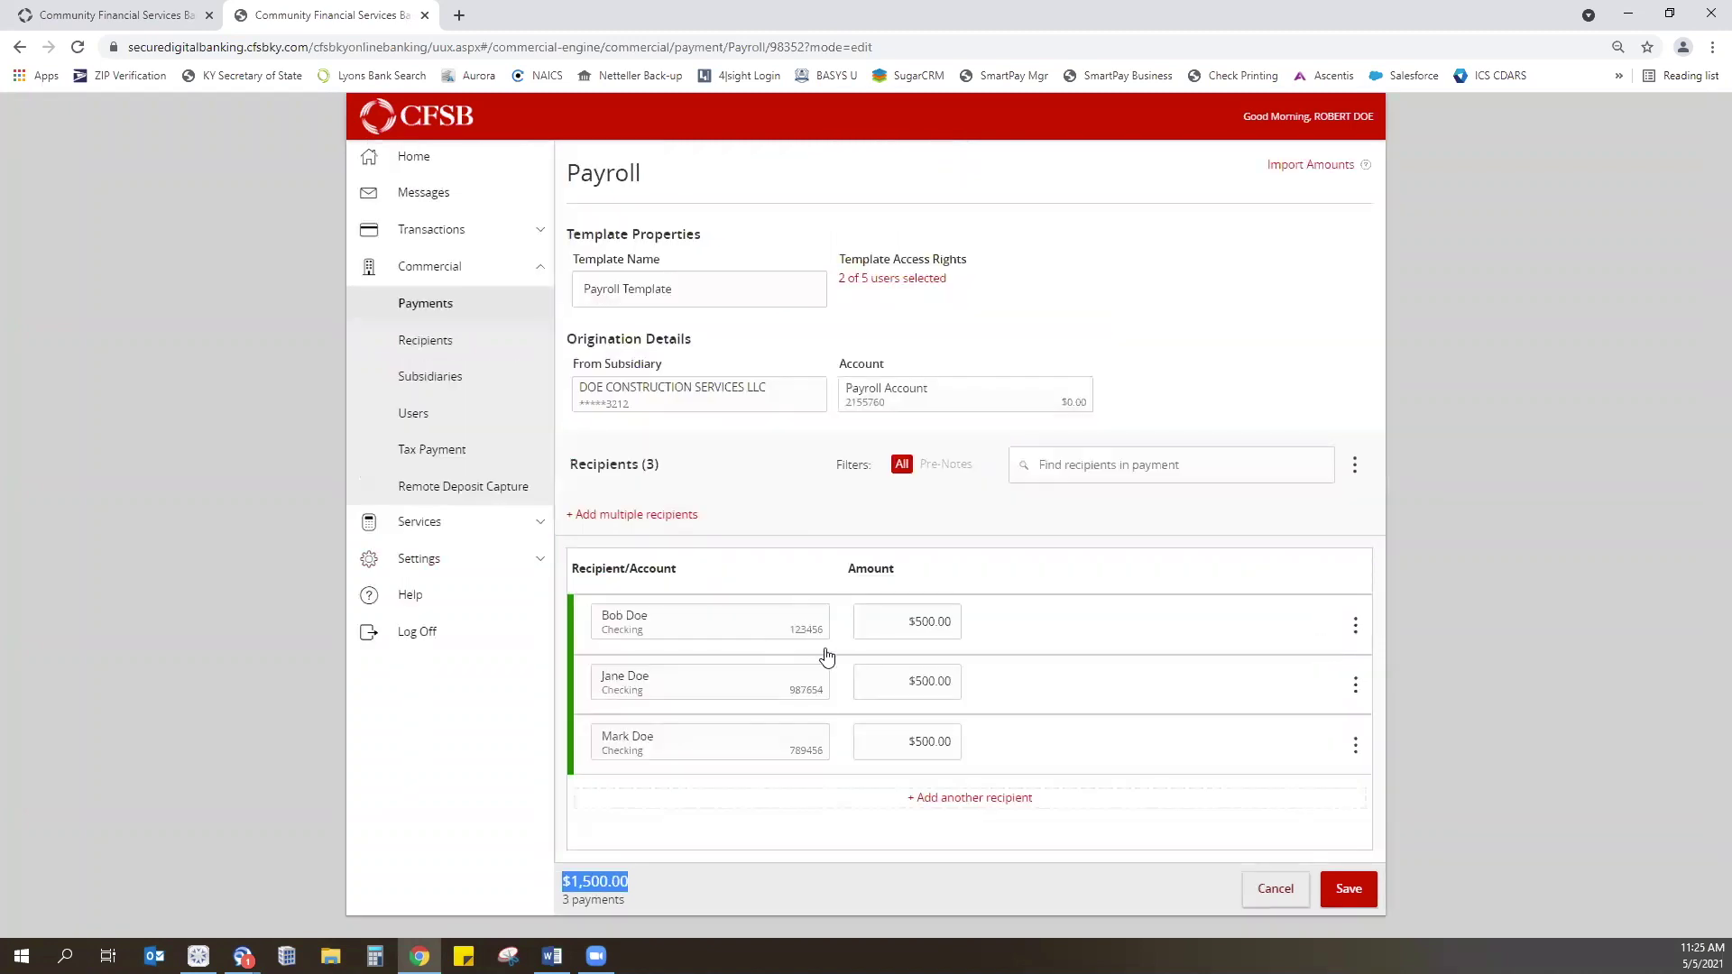
left_click(1355, 625)
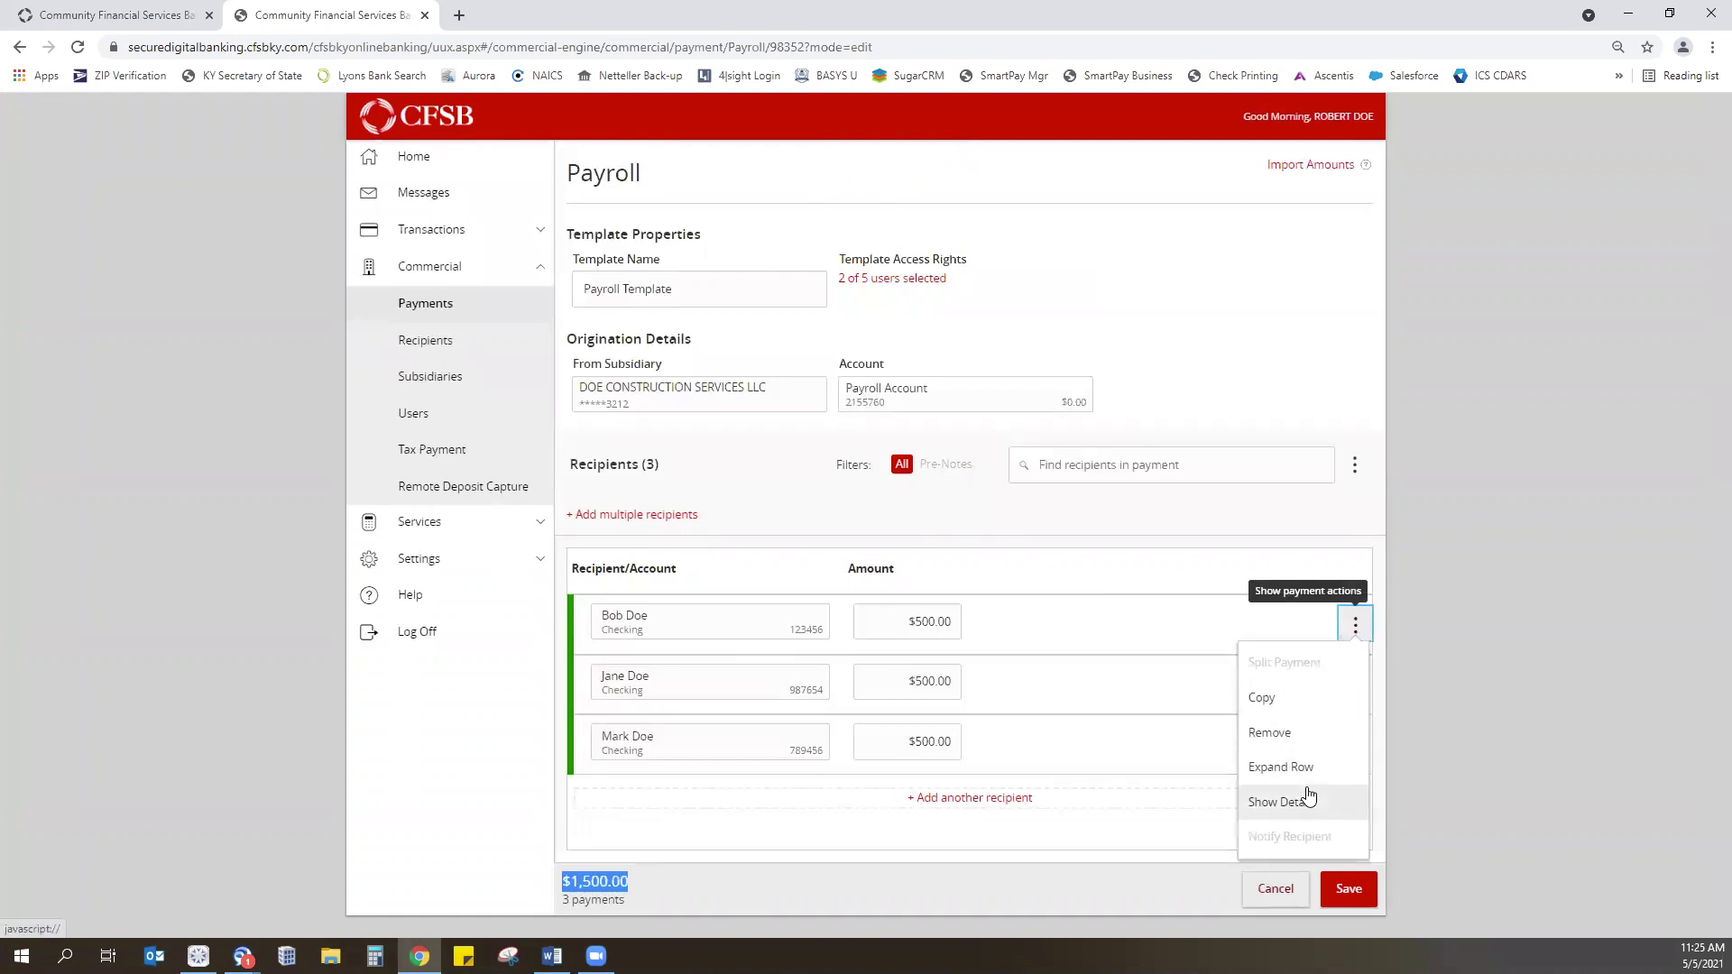
left_click(1307, 800)
- Review the first recipient's information, then hide its details and collapse its row
scroll(1179, 732, "down", 2)
scroll(1179, 732, "down", 2)
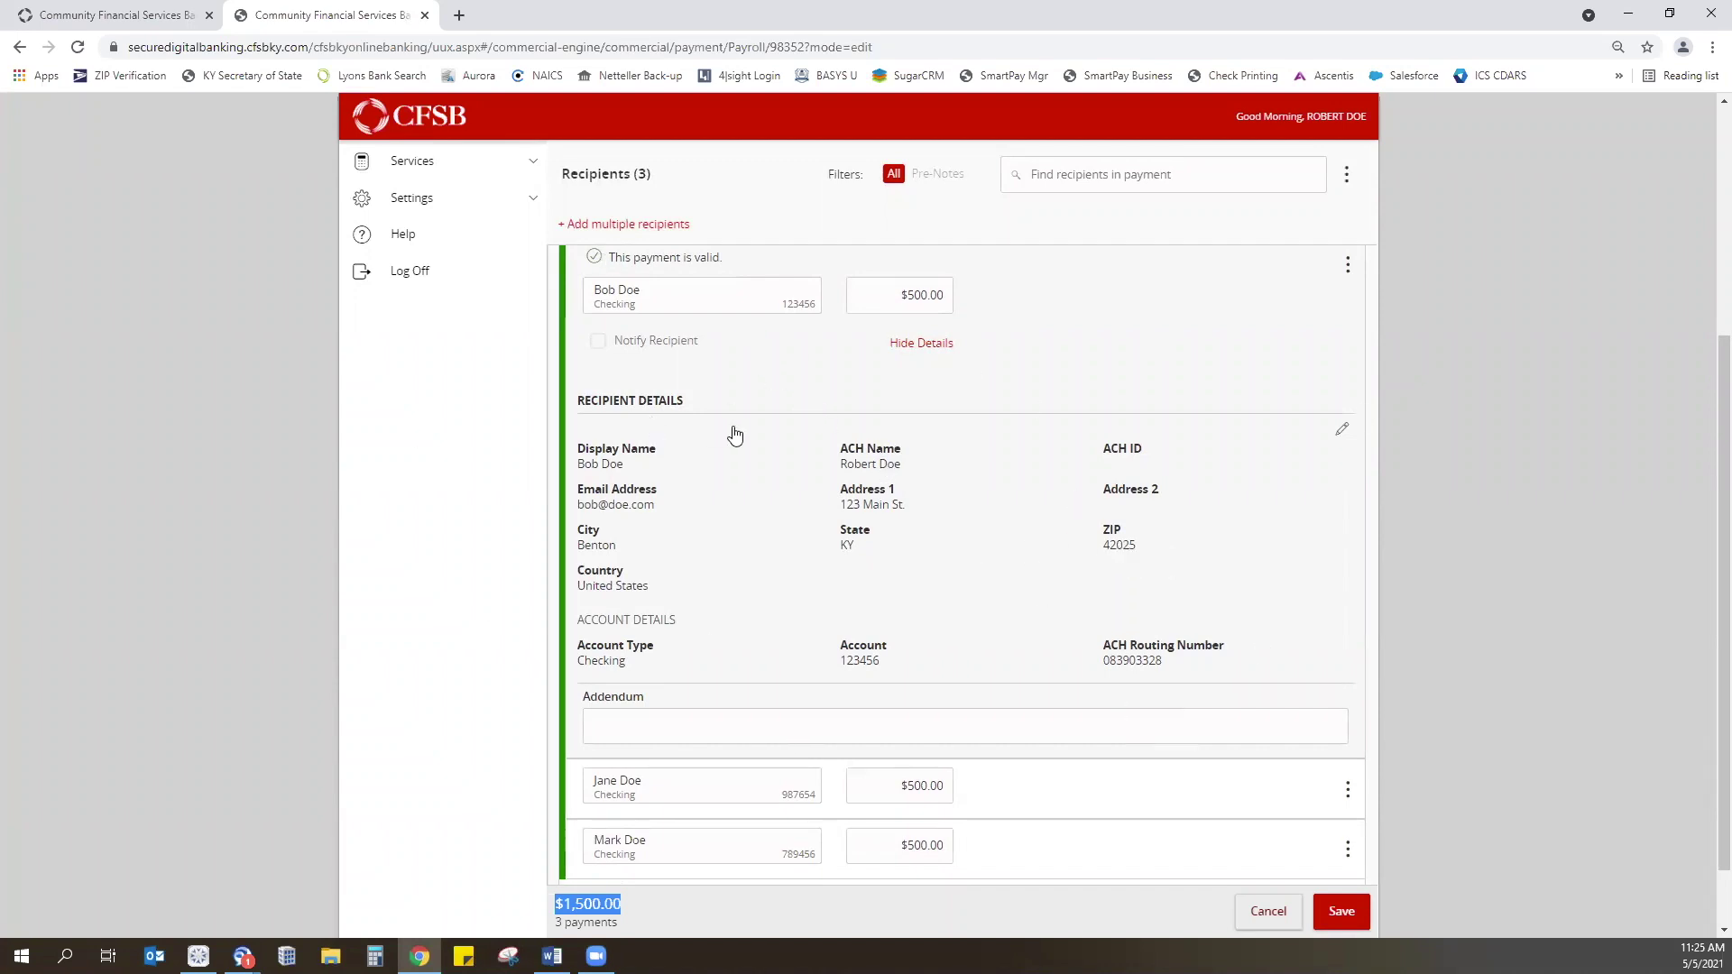
scroll(735, 436, "up", 1)
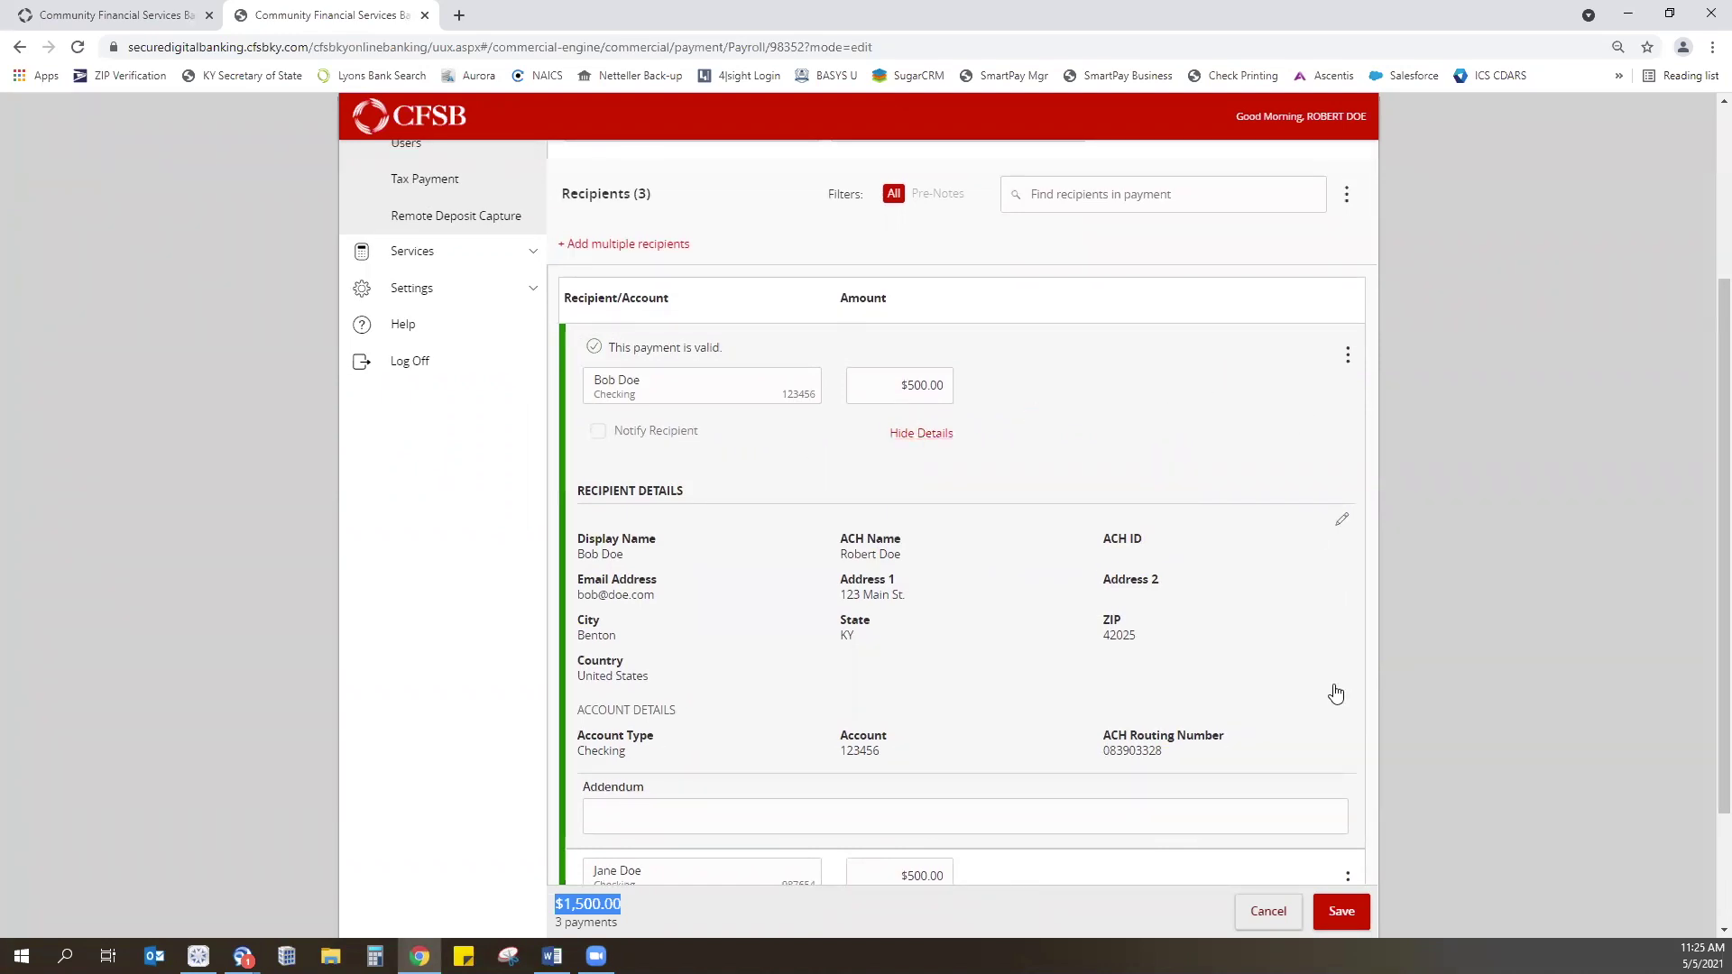
left_click(1348, 354)
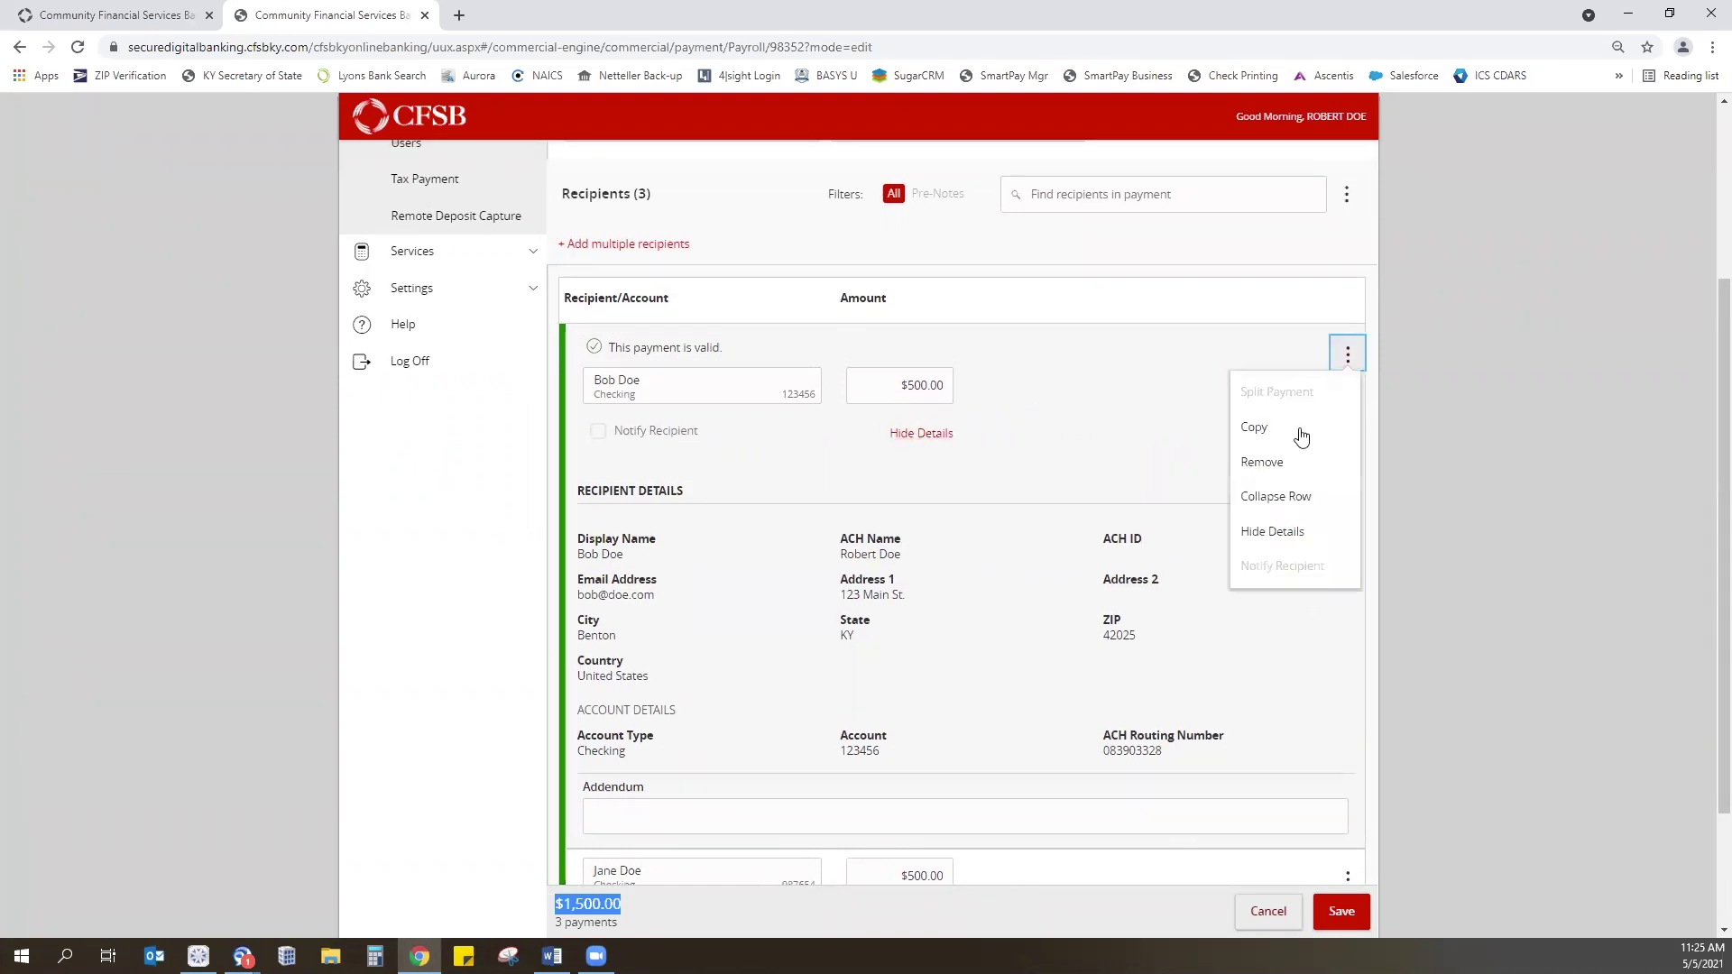
left_click(1285, 530)
left_click(1346, 505)
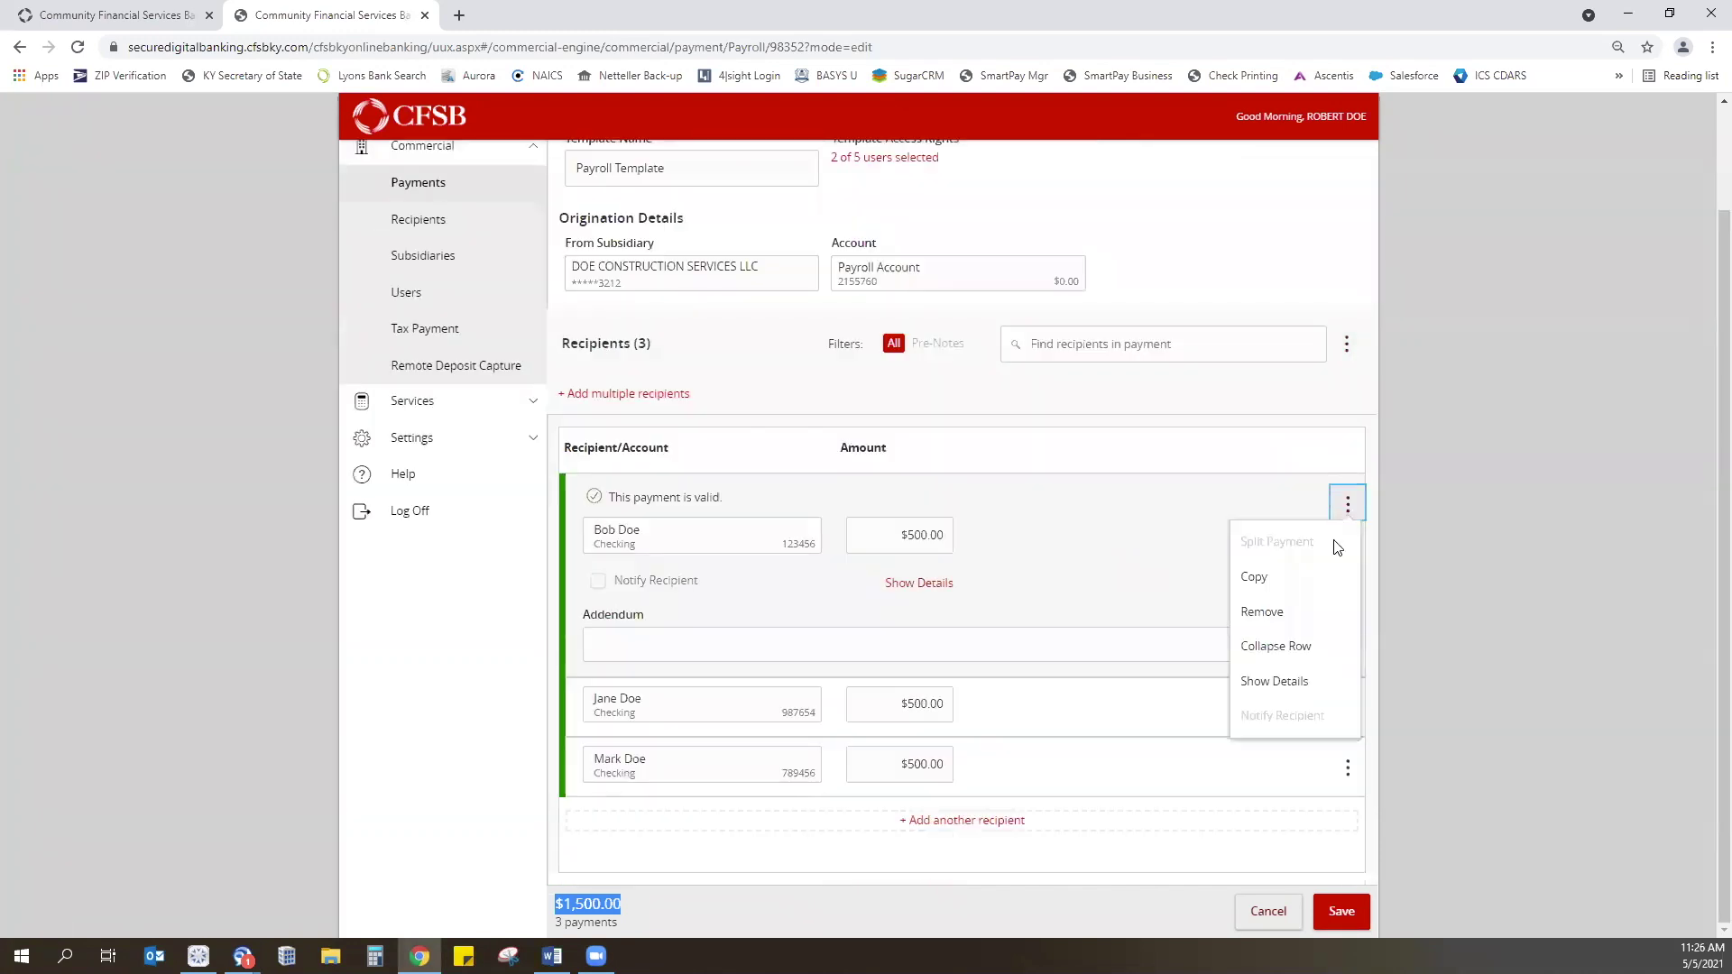
left_click(1306, 646)
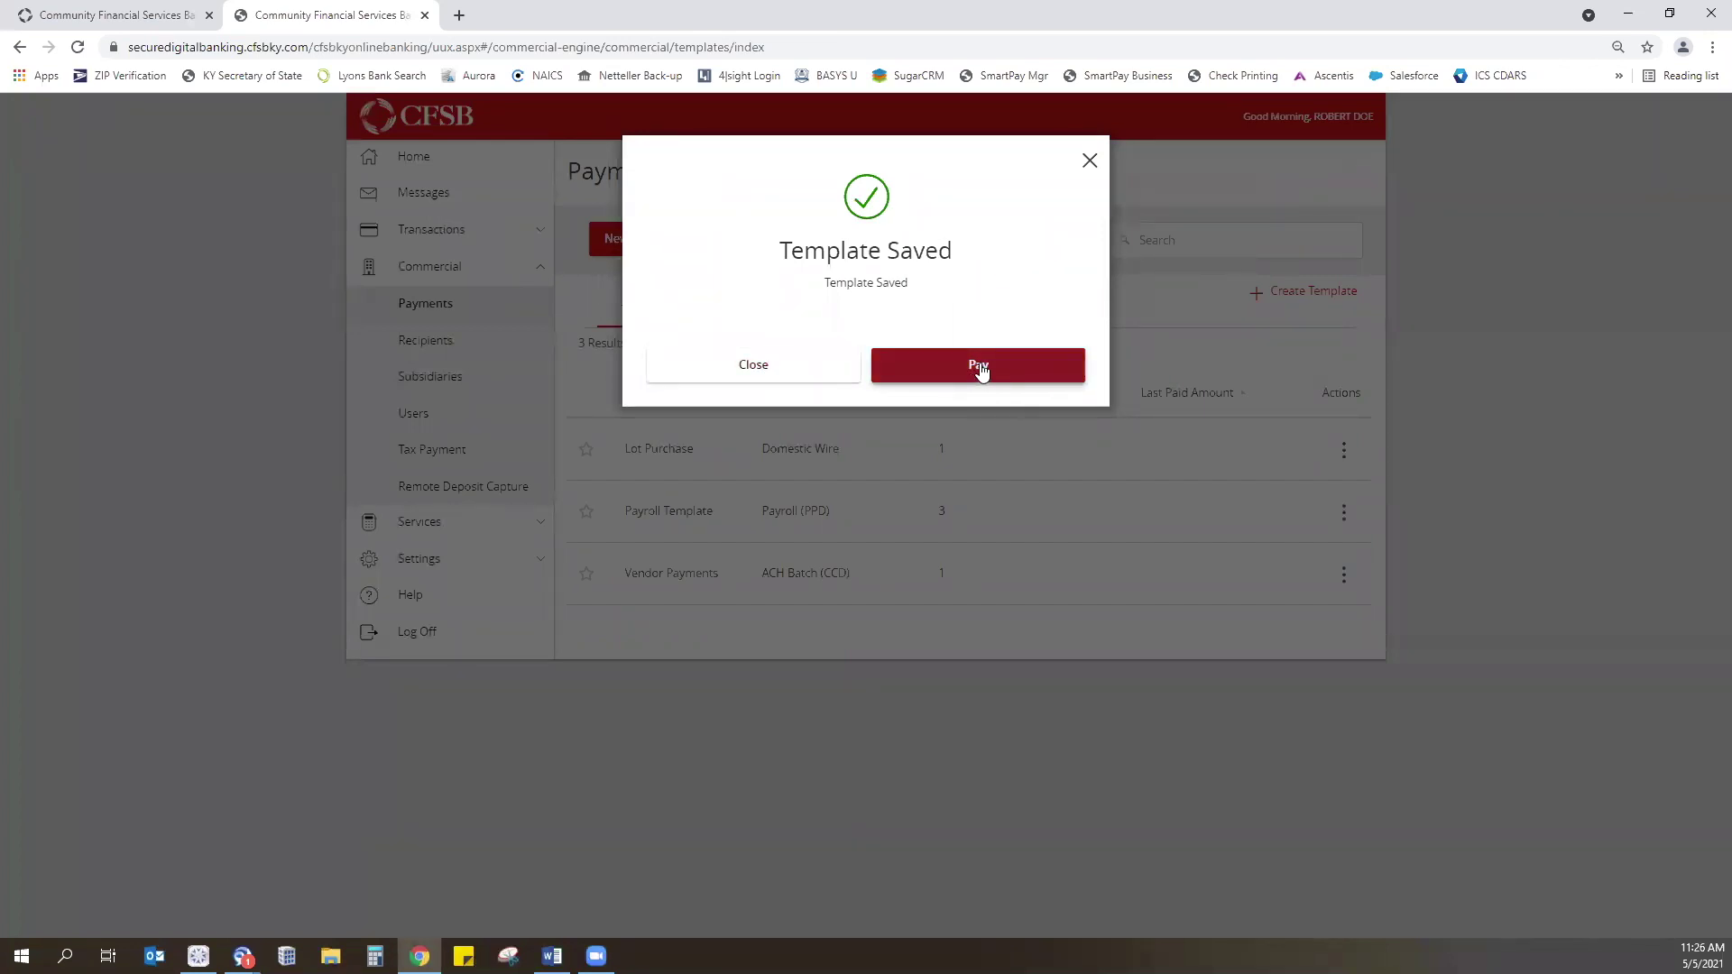
- Dismiss the Template Saved confirmation and open the Payroll Template's actions menu
left_click(791, 376)
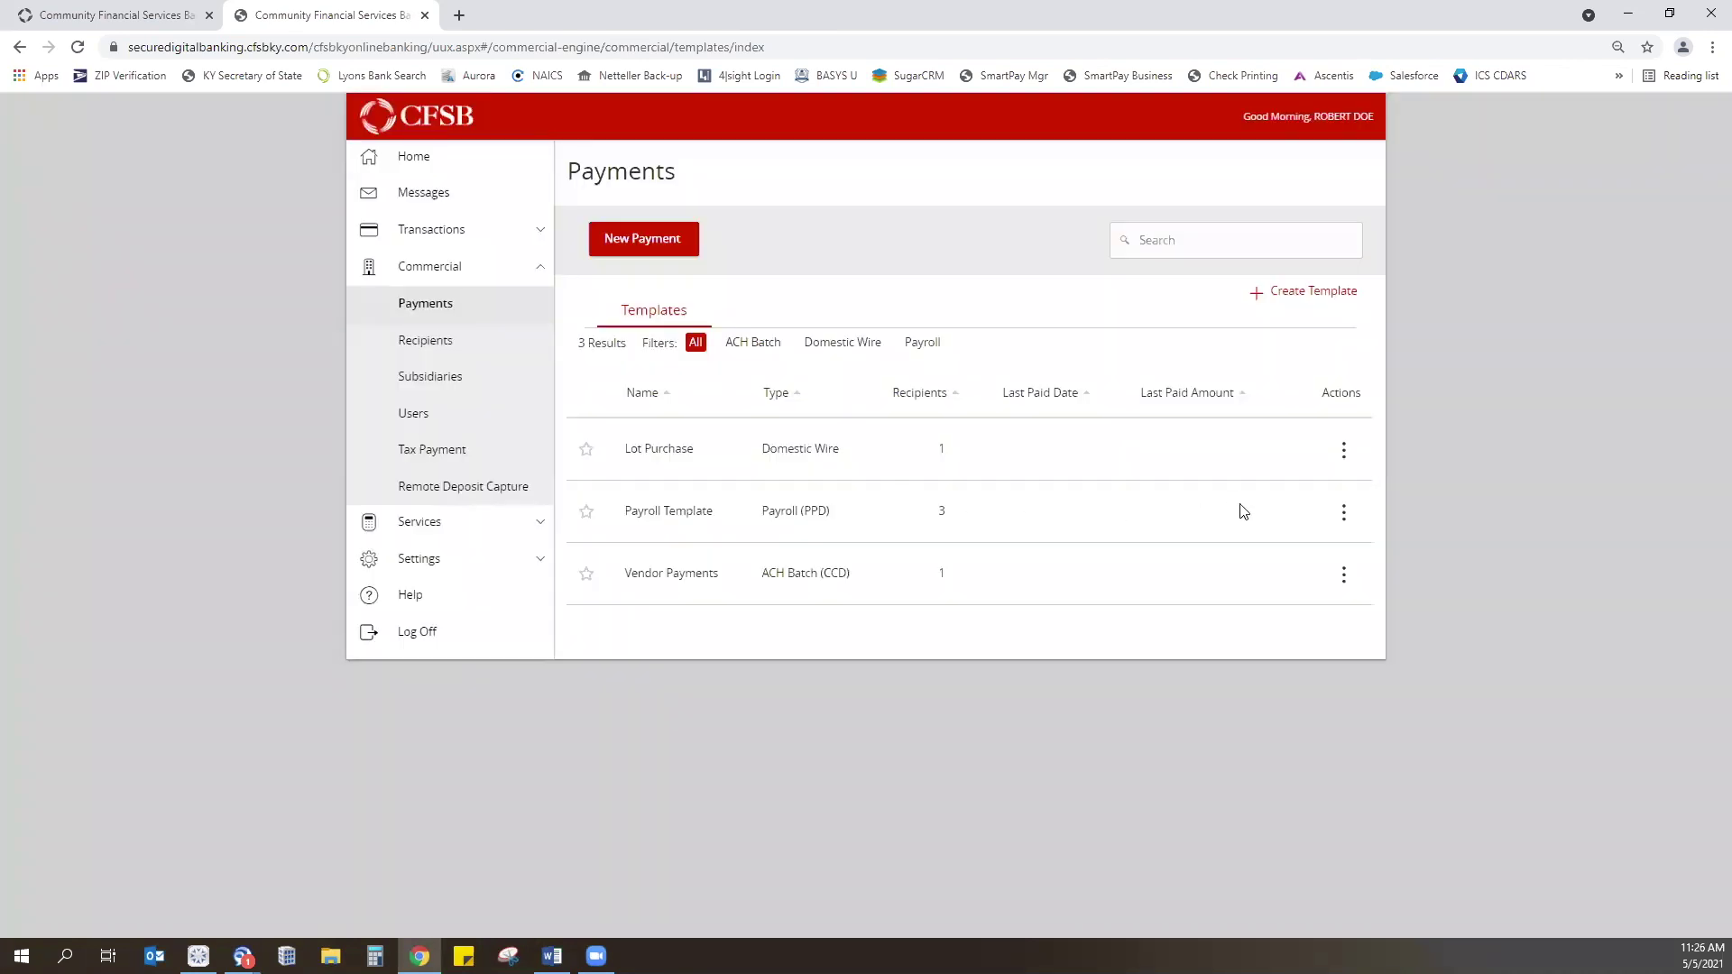
left_click(1344, 519)
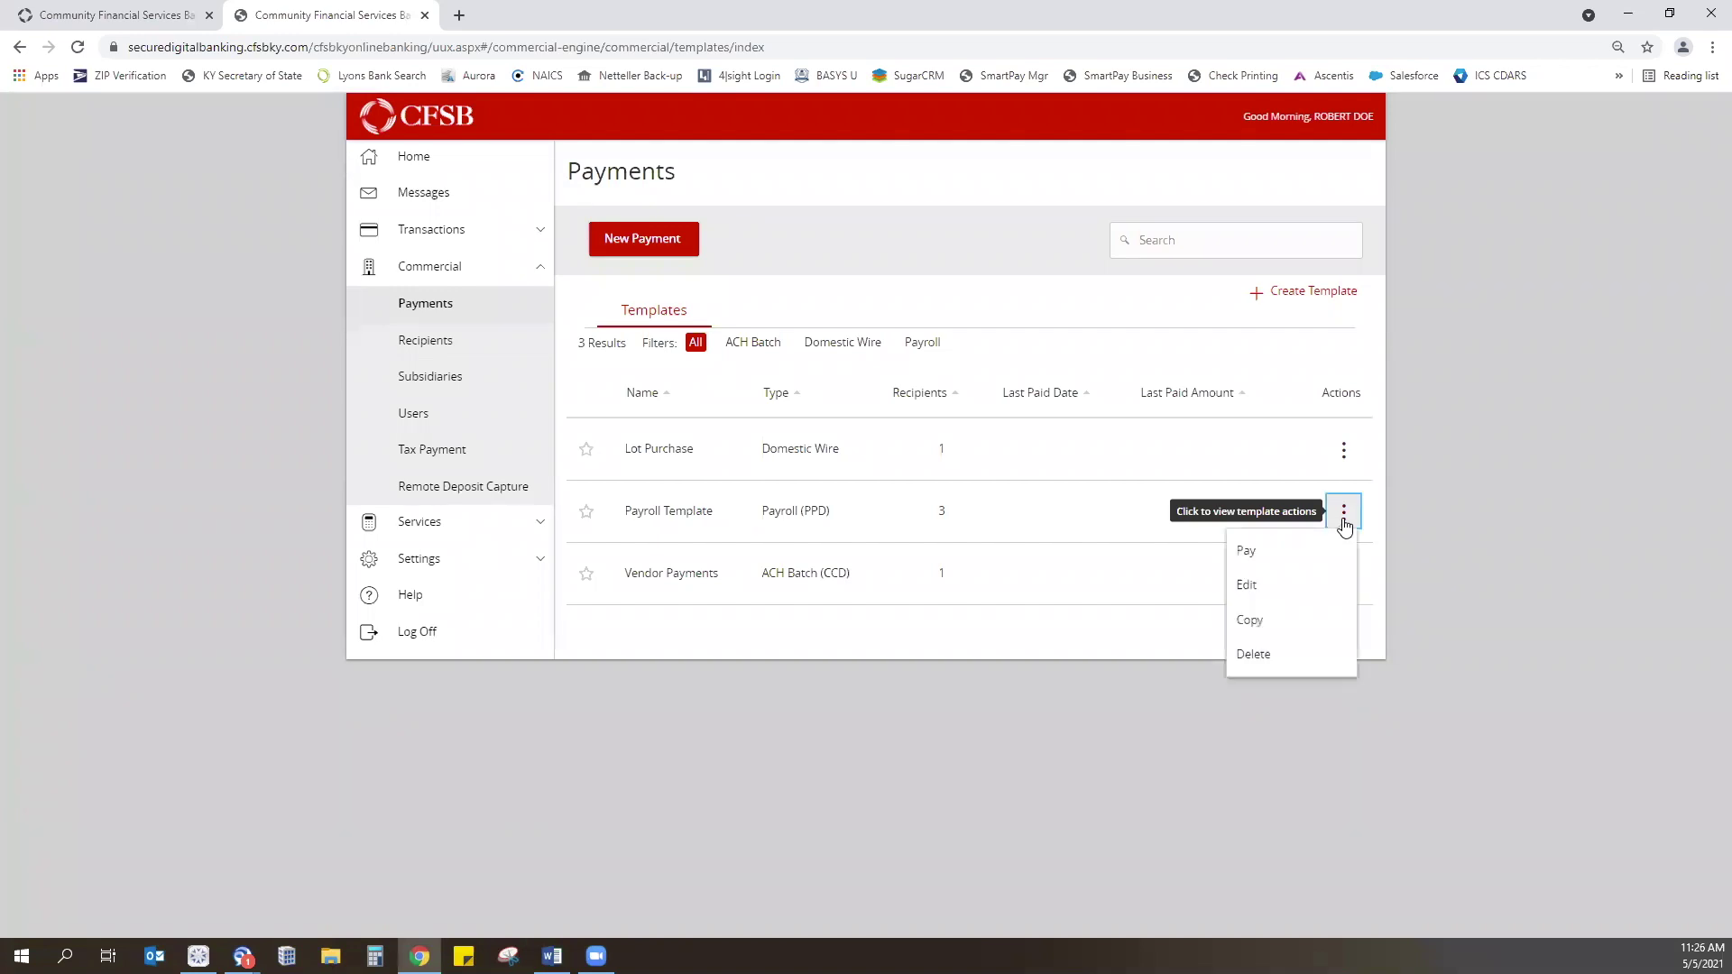
- Start a Payroll Template payment with Effective Date 05/07/2021 and bring up the recurrence schedule options
left_click(1278, 563)
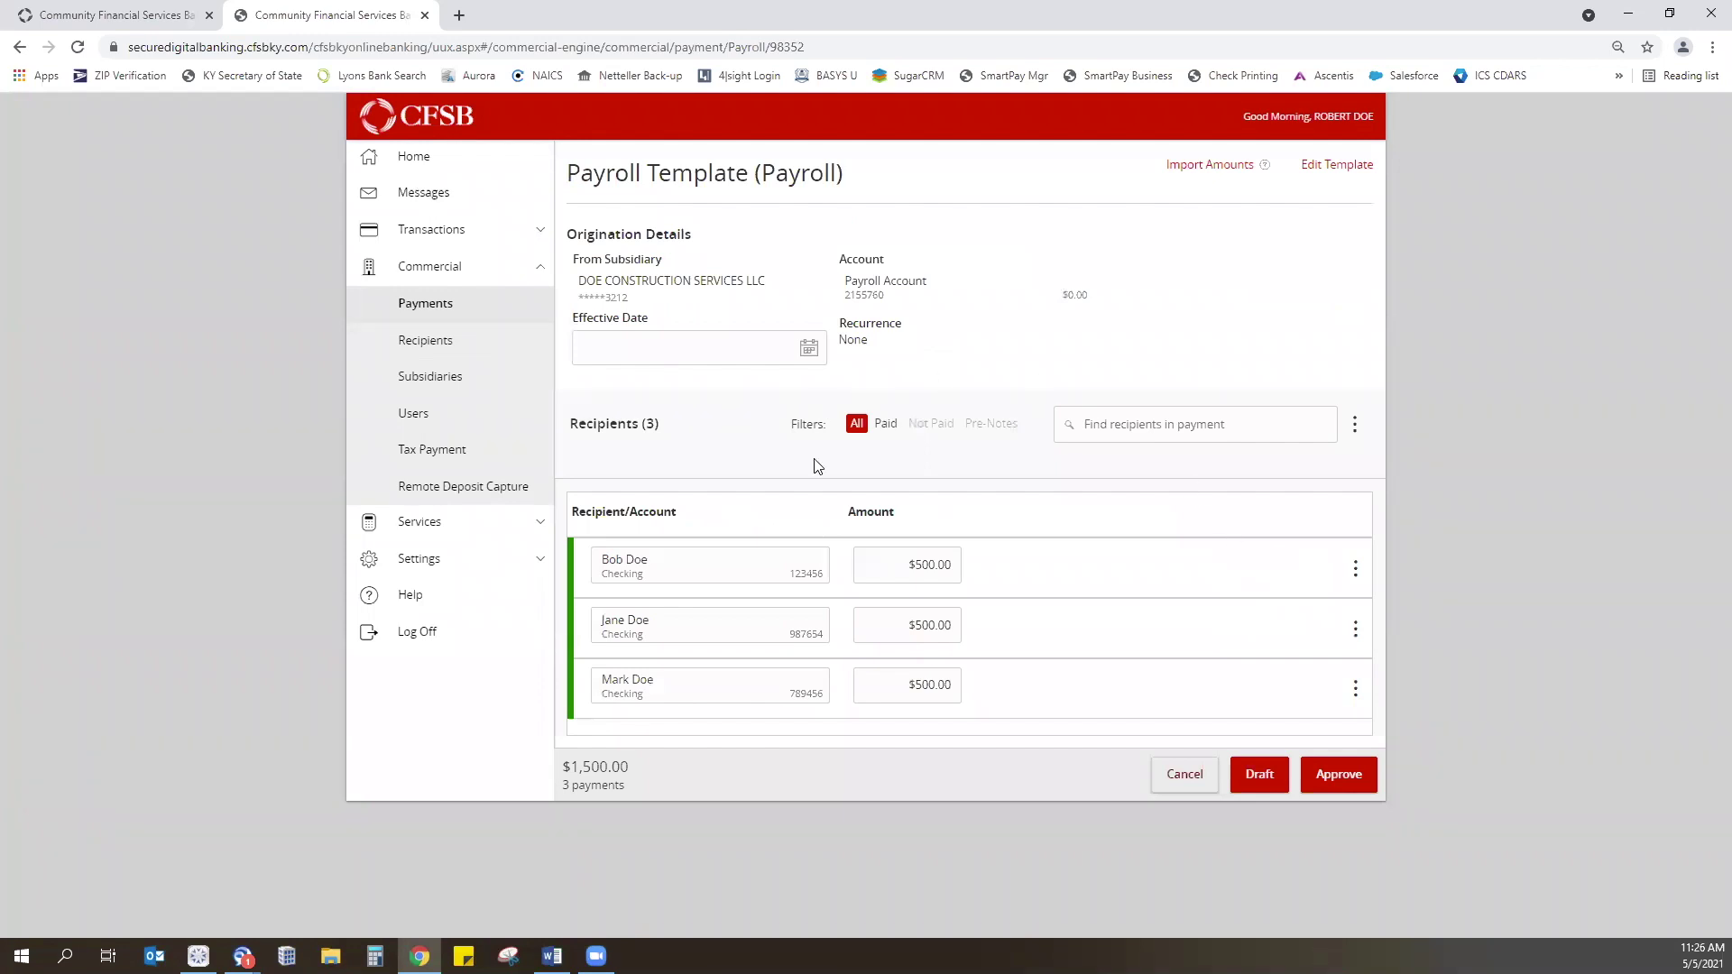
left_click(894, 567)
left_click_drag(894, 568, 961, 566)
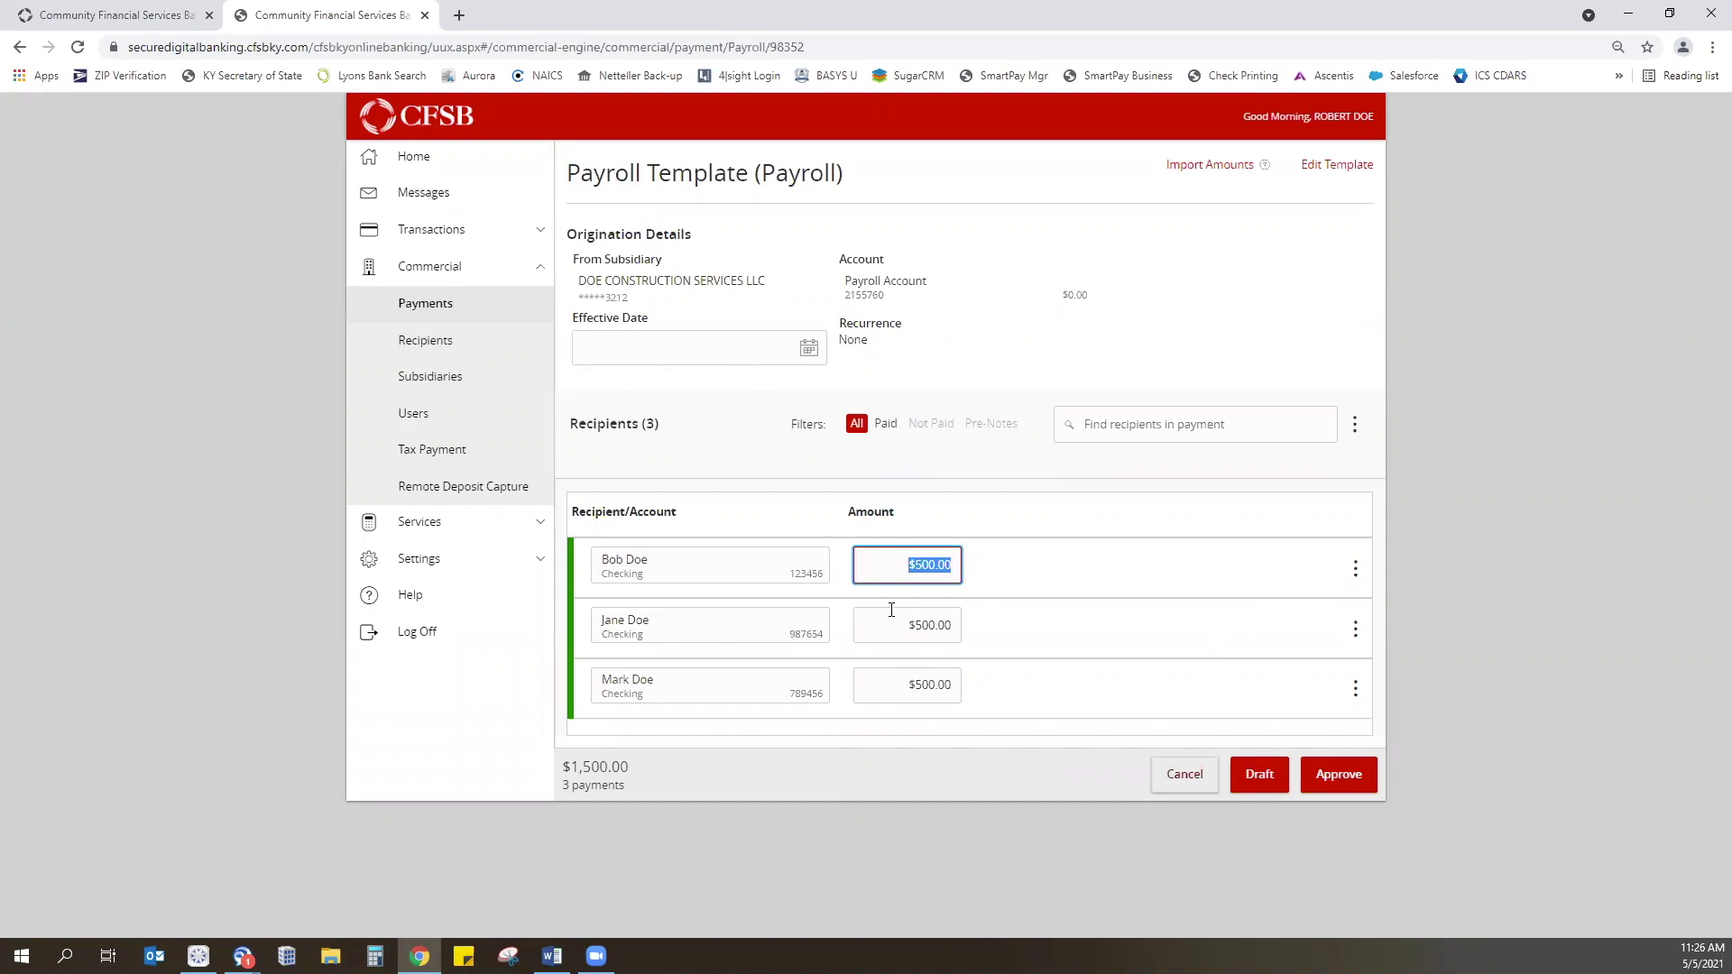
left_click(735, 349)
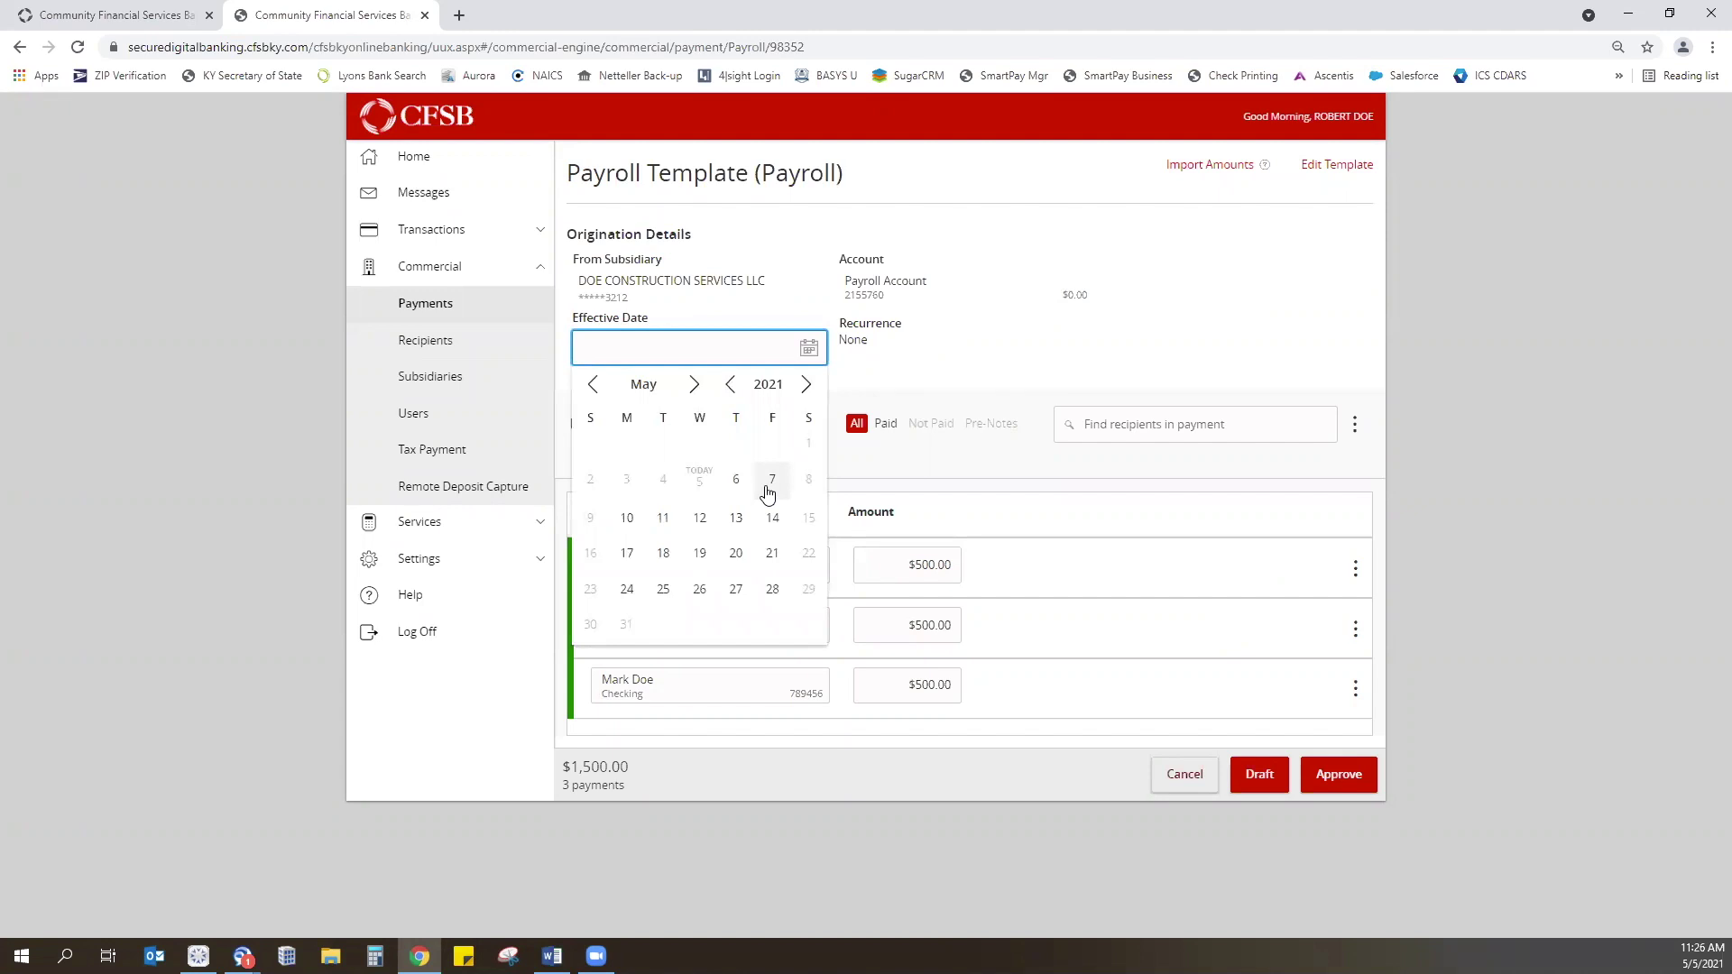
left_click(768, 491)
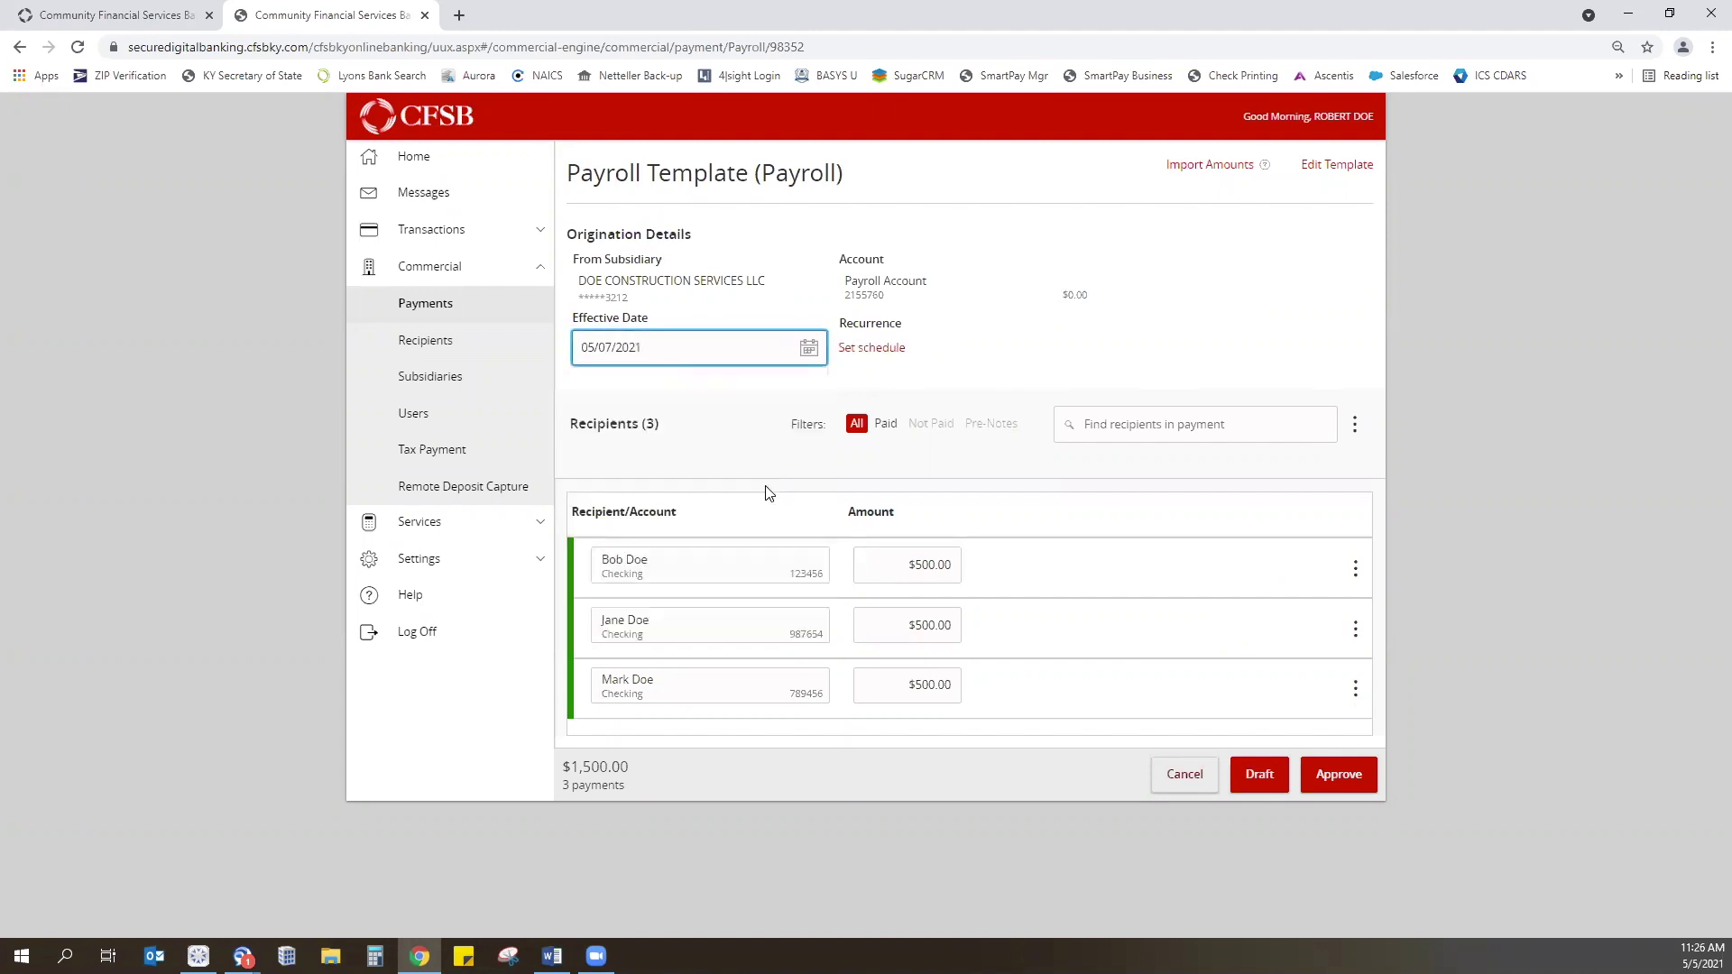
left_click(883, 351)
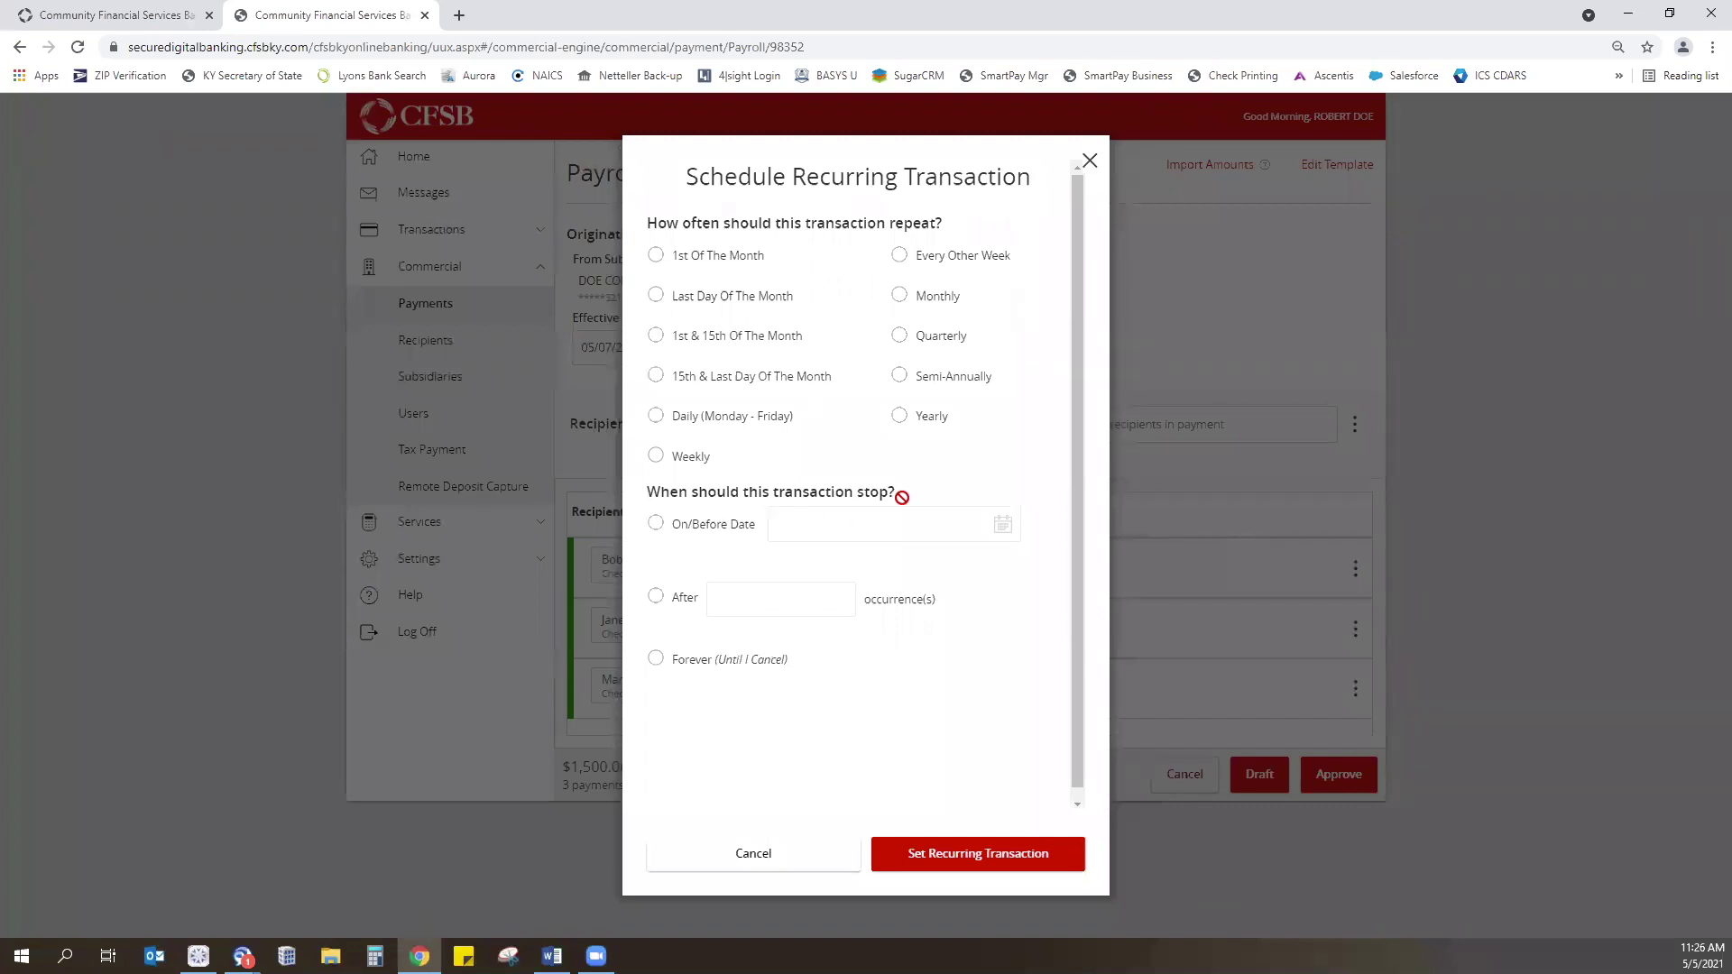
- Save the $1,500.00 payroll payment as a non-recurring draft and view it in the Activity Center
left_click(771, 854)
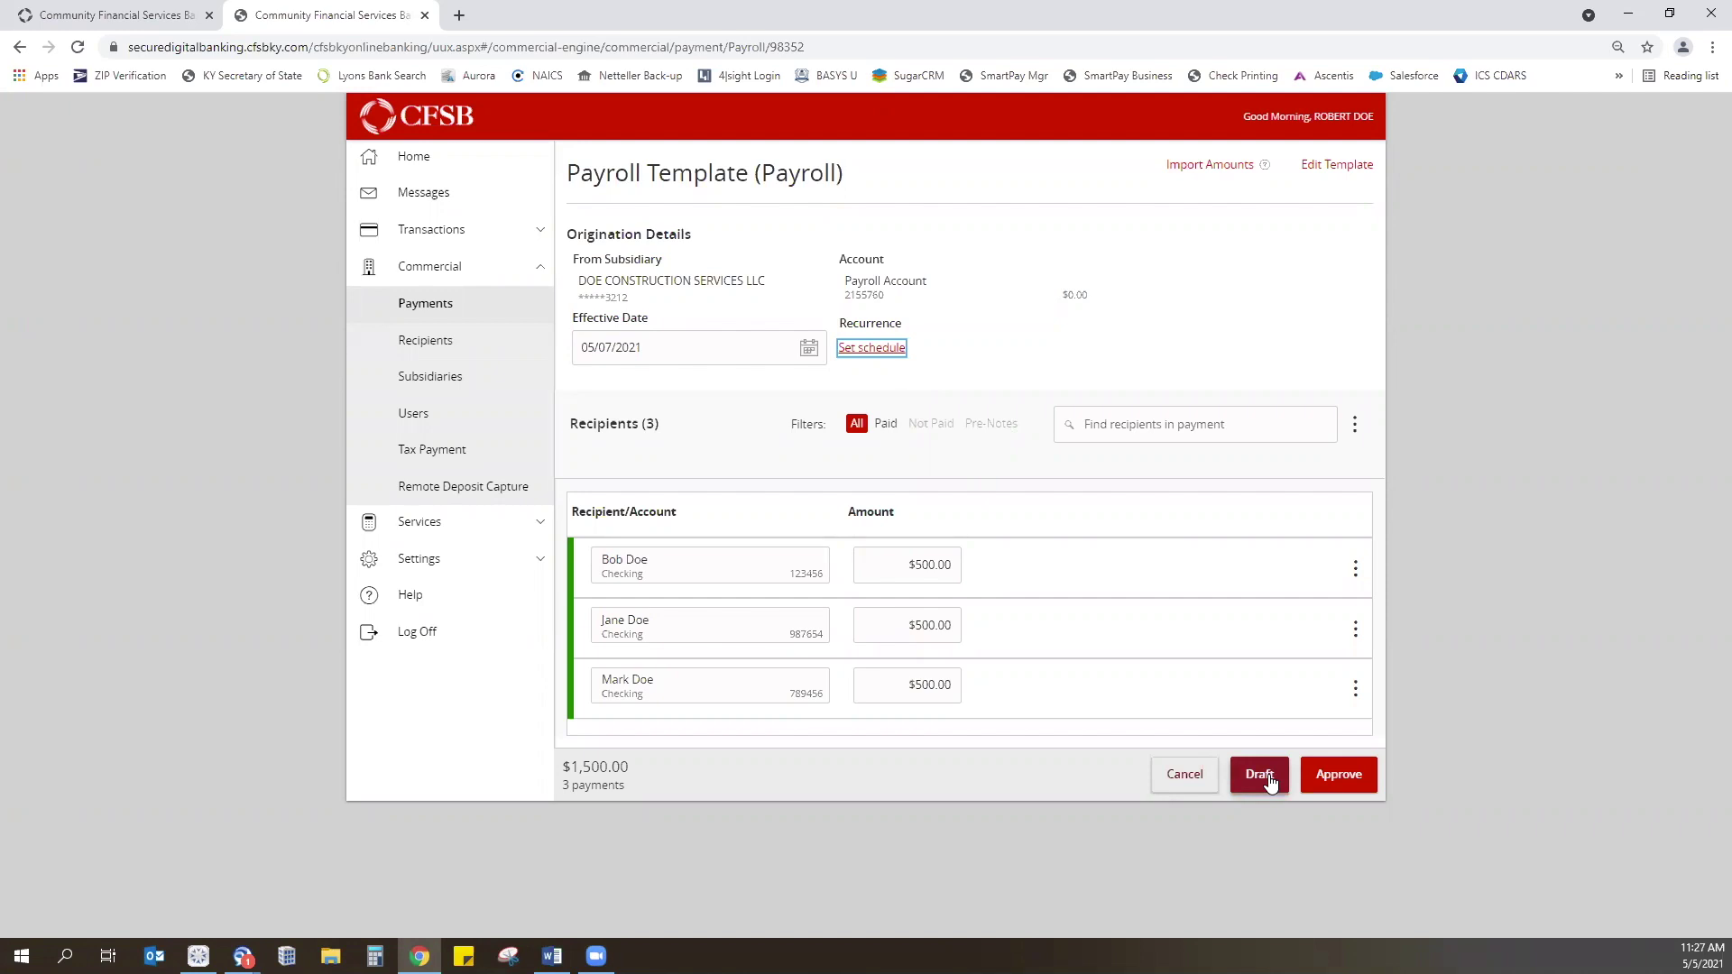
left_click(1259, 774)
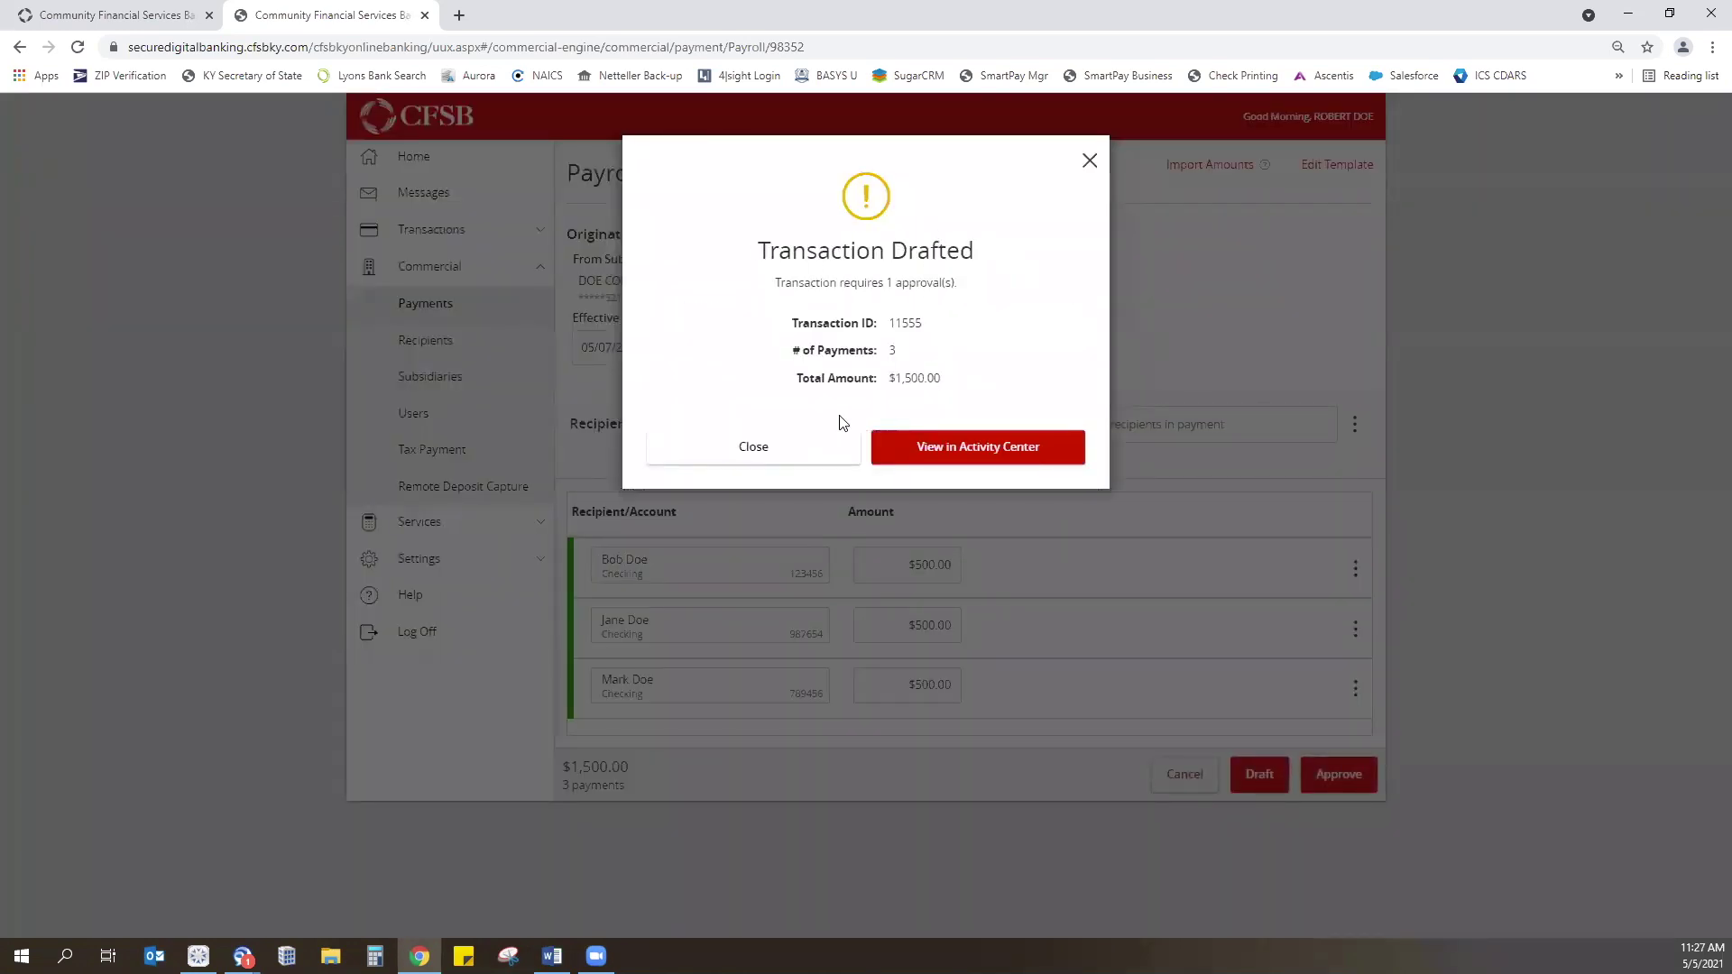
left_click(931, 446)
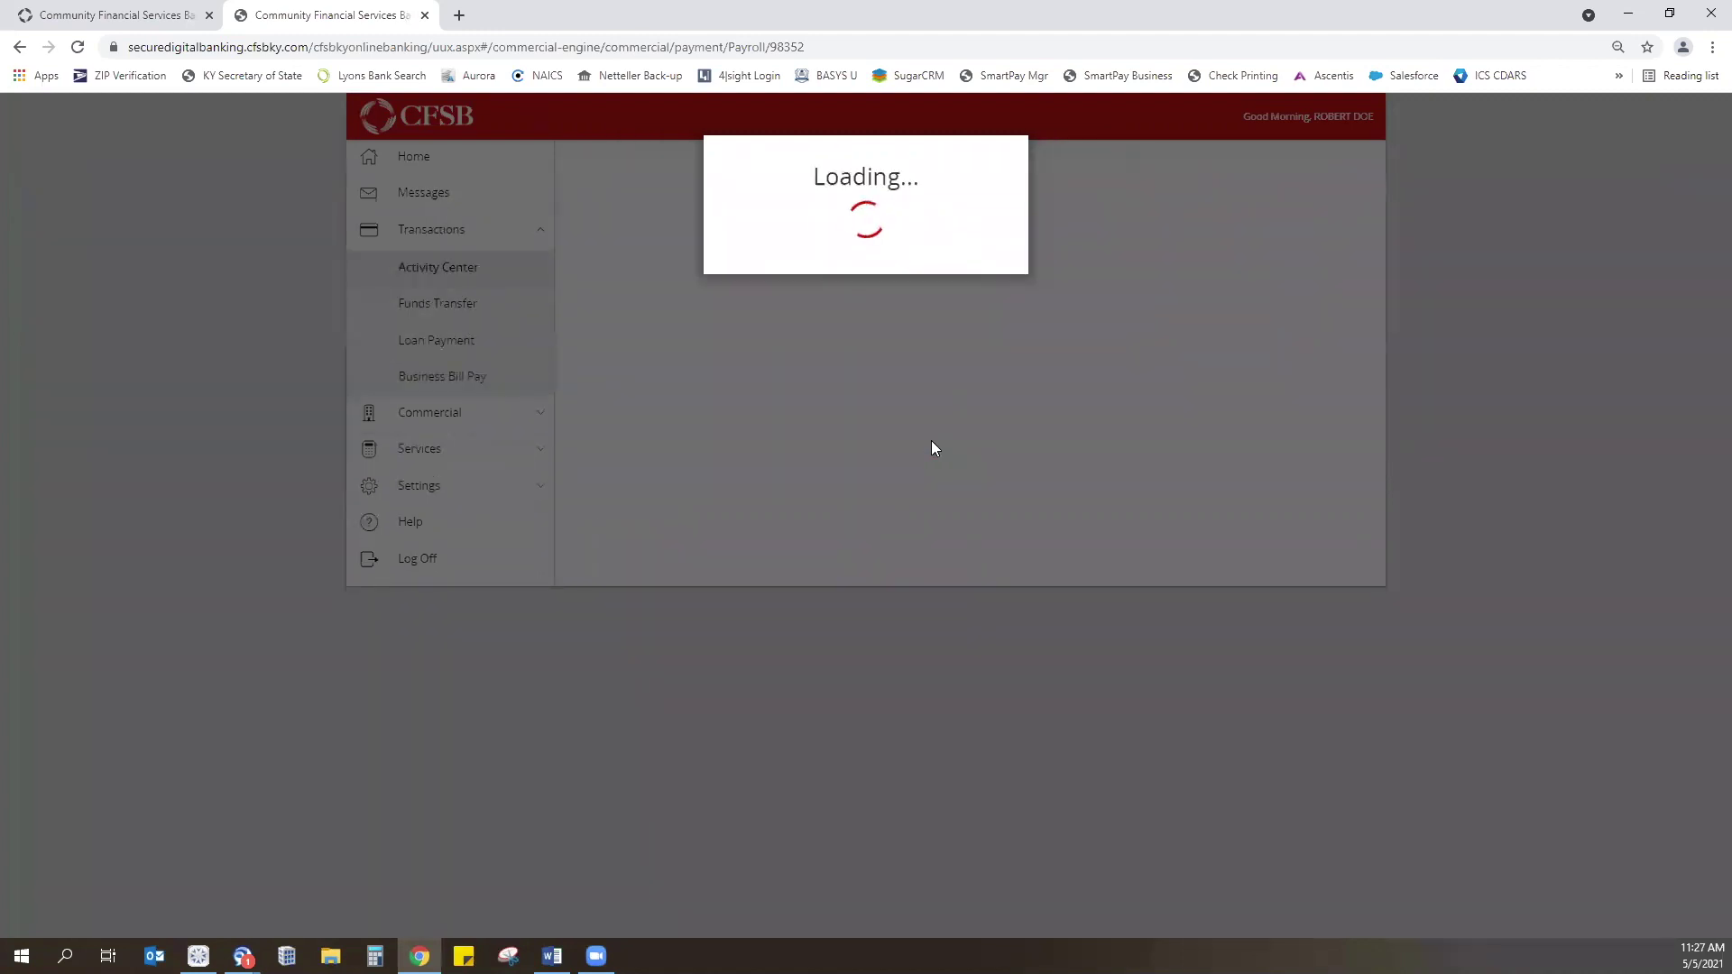
- Preview Print Details for drafted payroll 11555, cancel printing, and return to Commercial > Payments
scroll(682, 664, "down", 2)
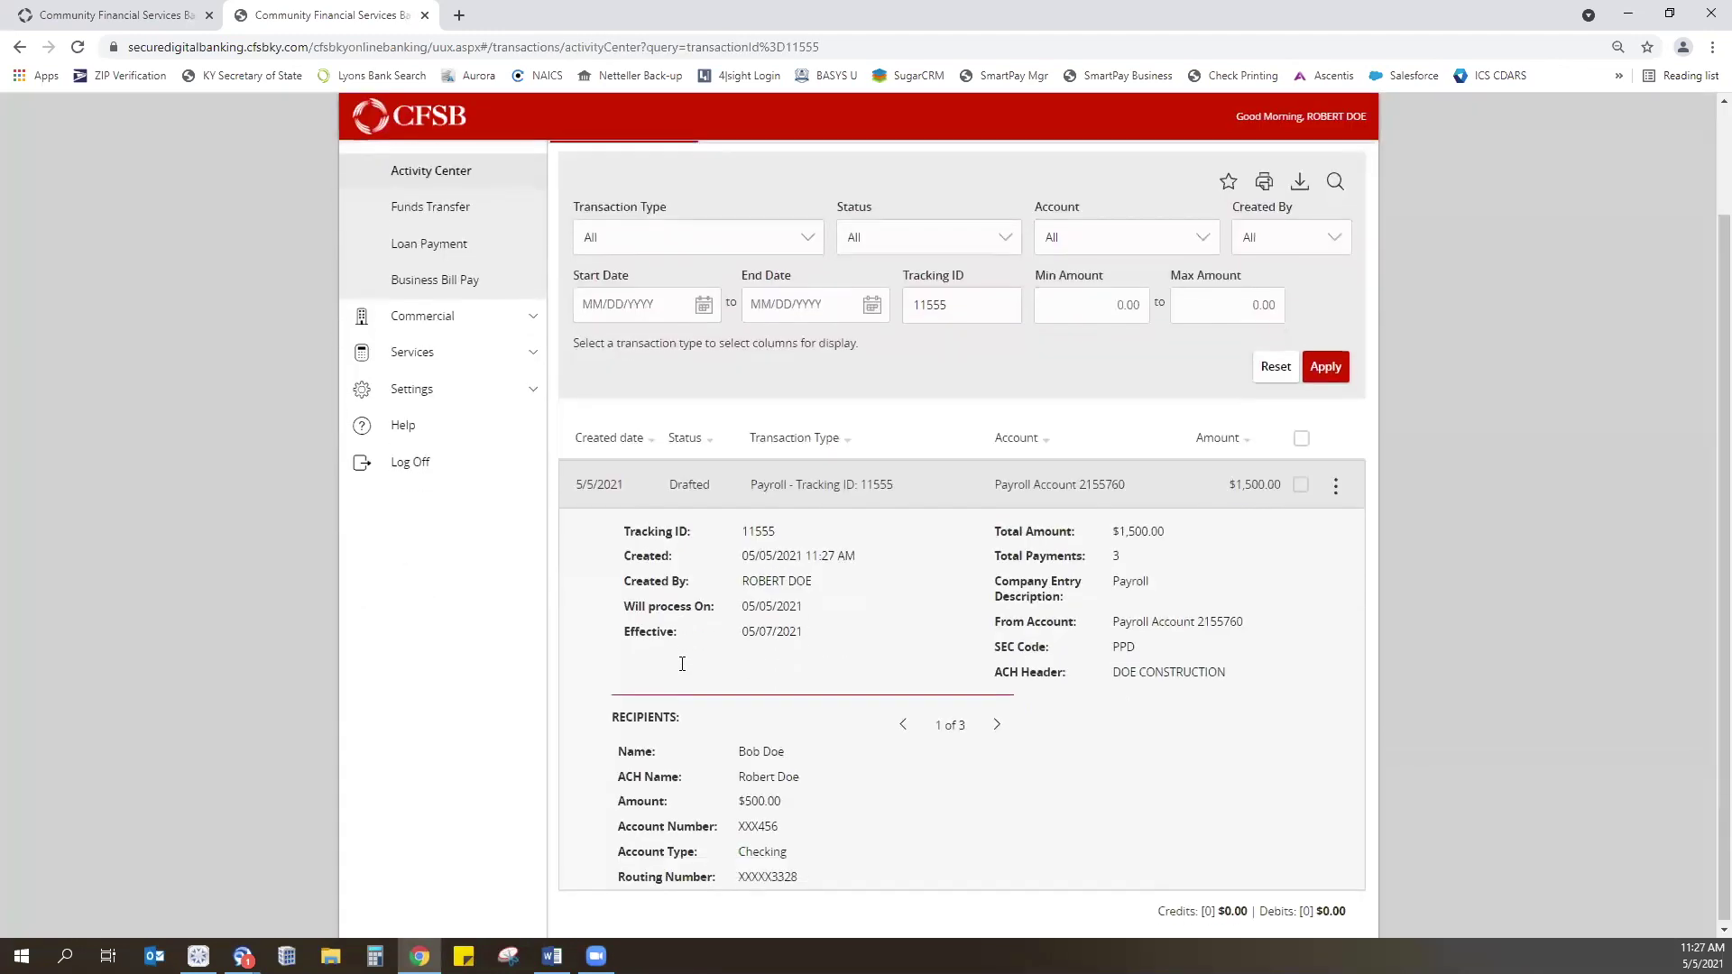
left_click(1335, 488)
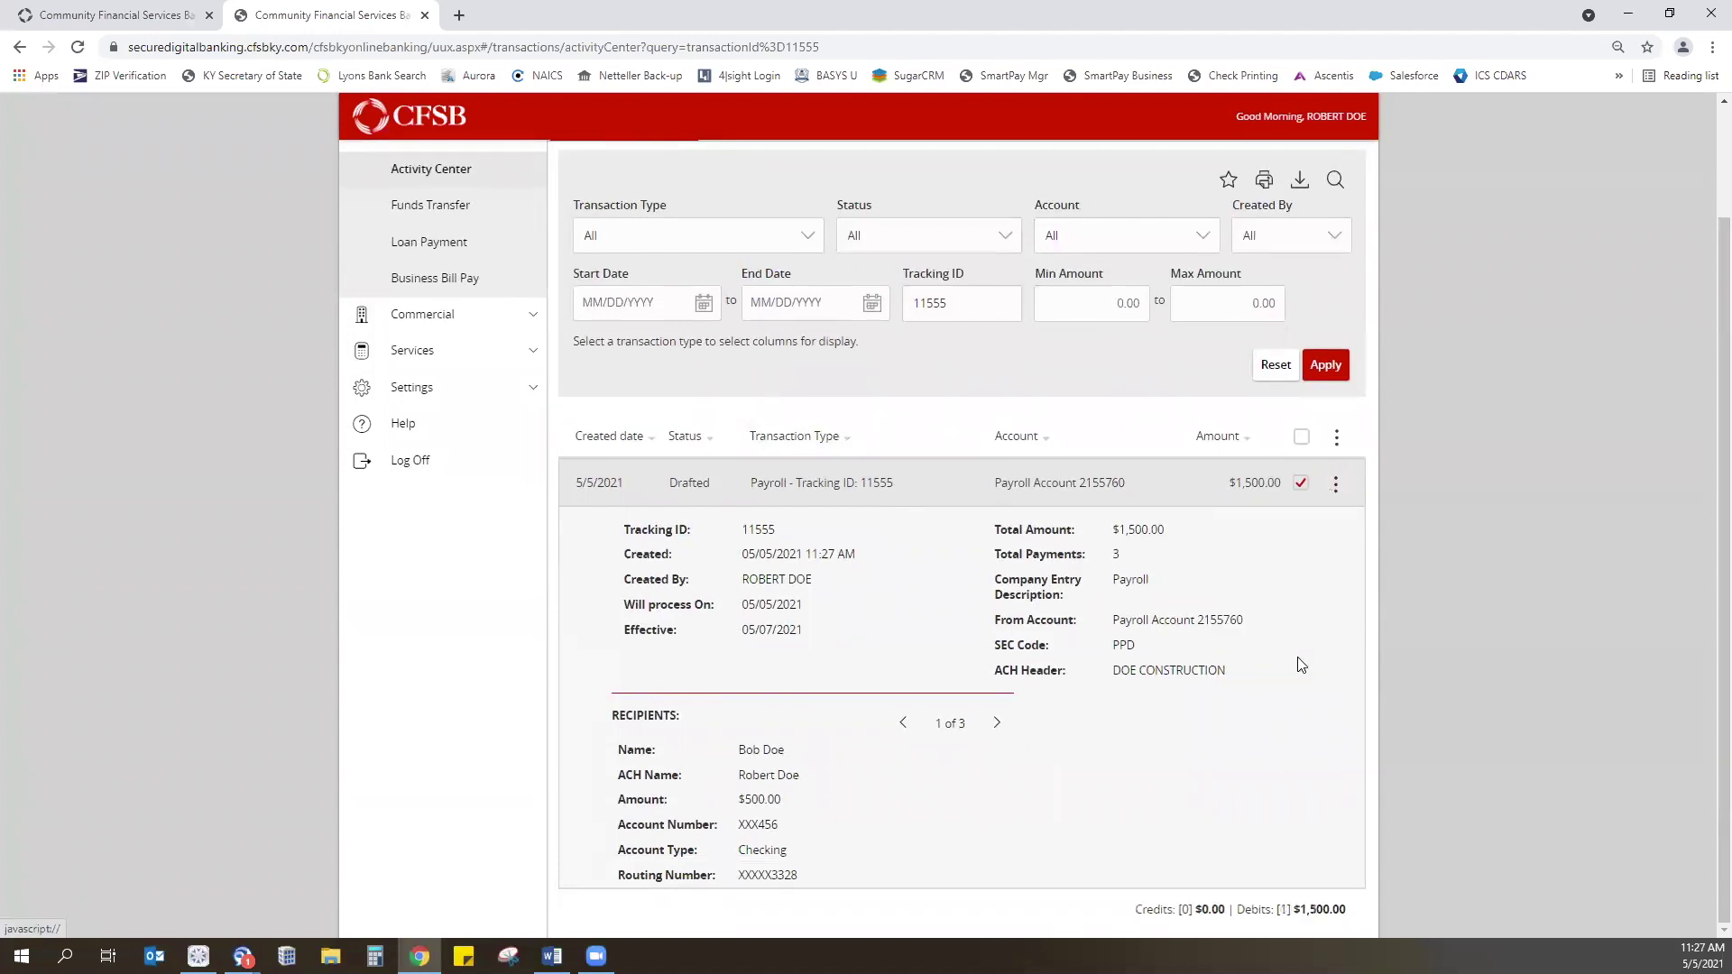
left_click(1297, 663)
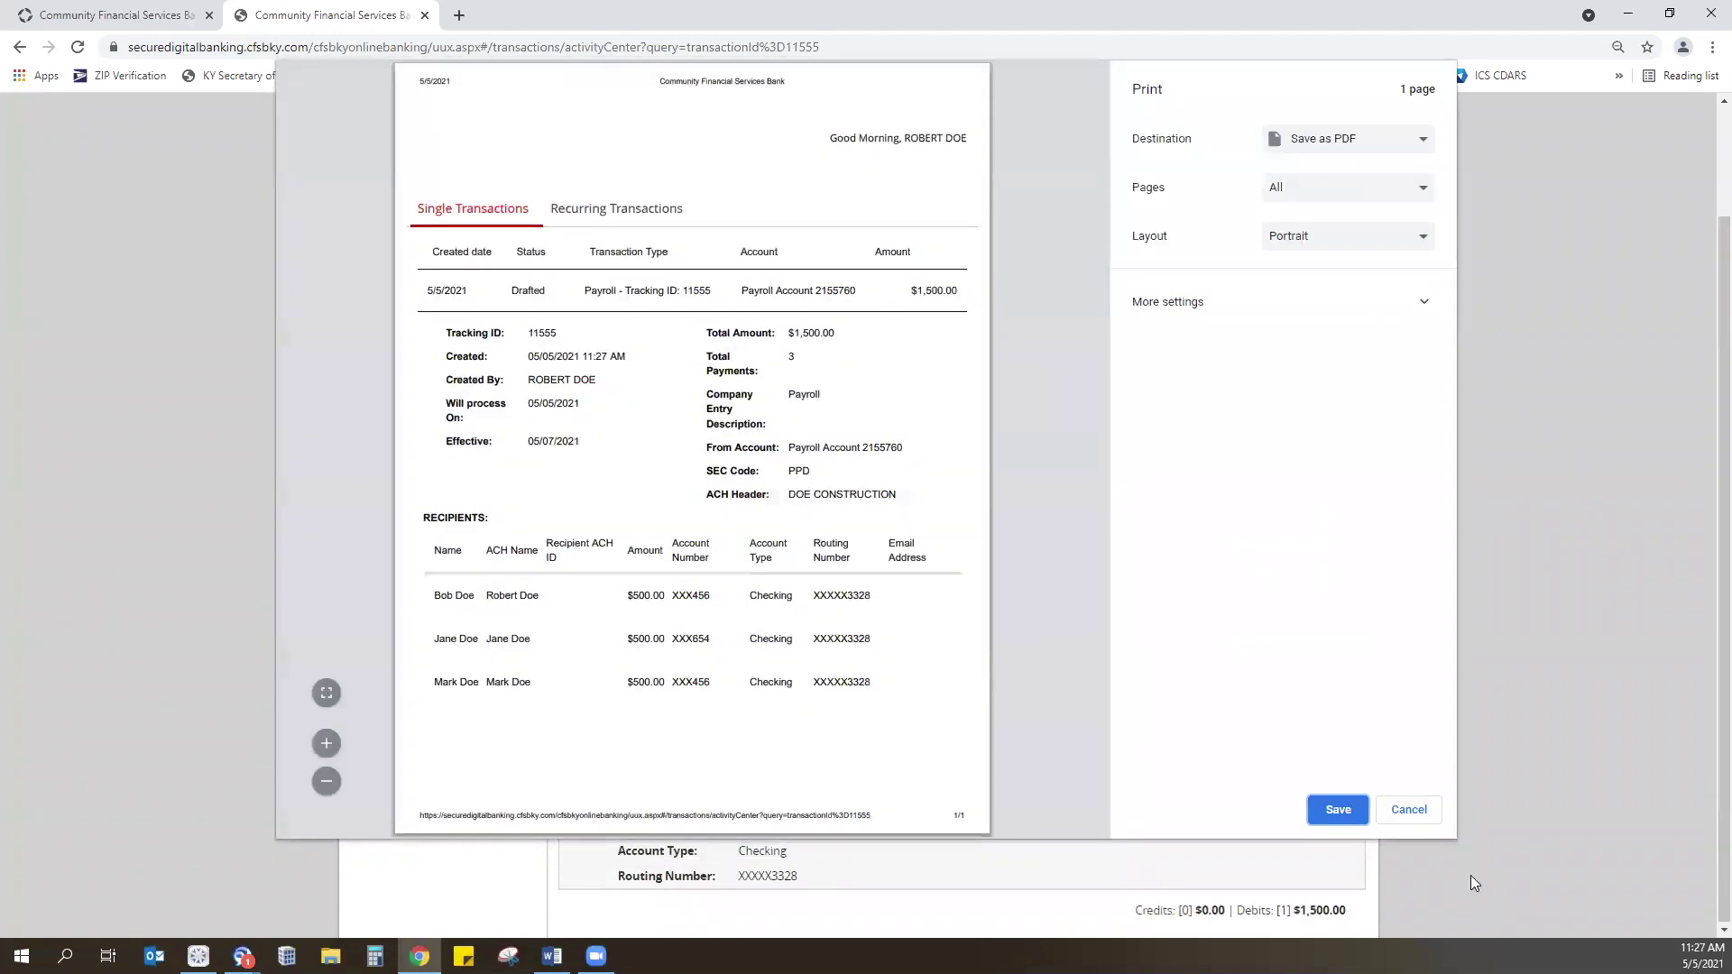
left_click(1409, 810)
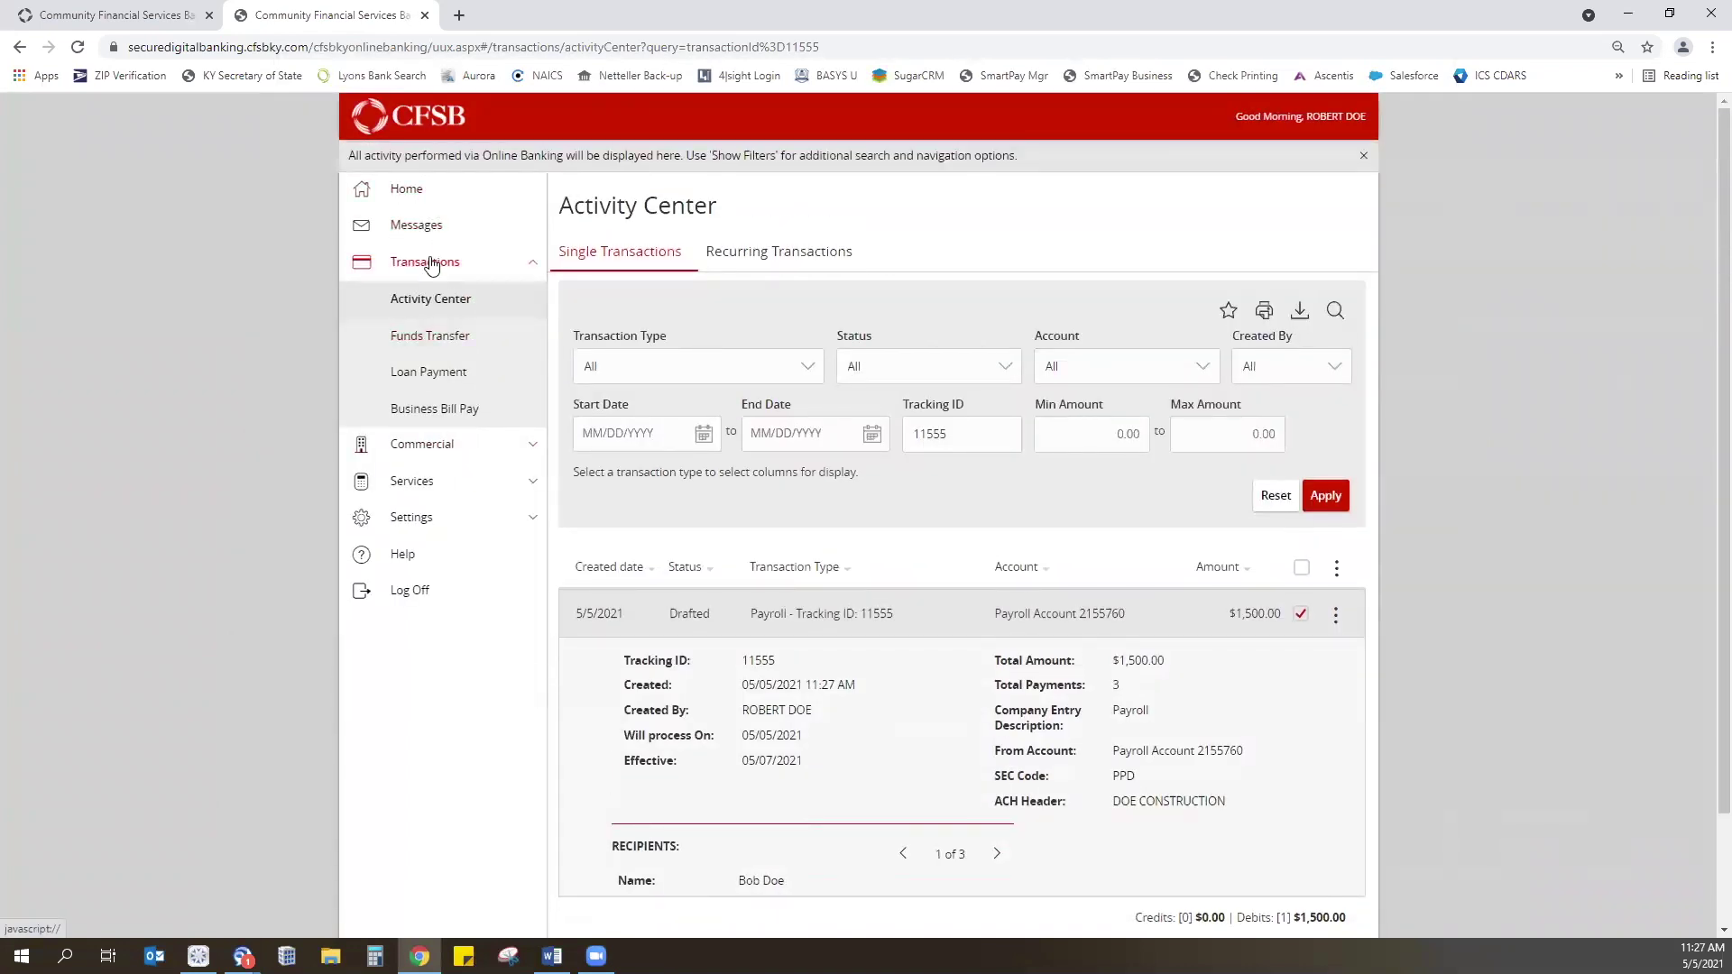
left_click(470, 451)
left_click(408, 335)
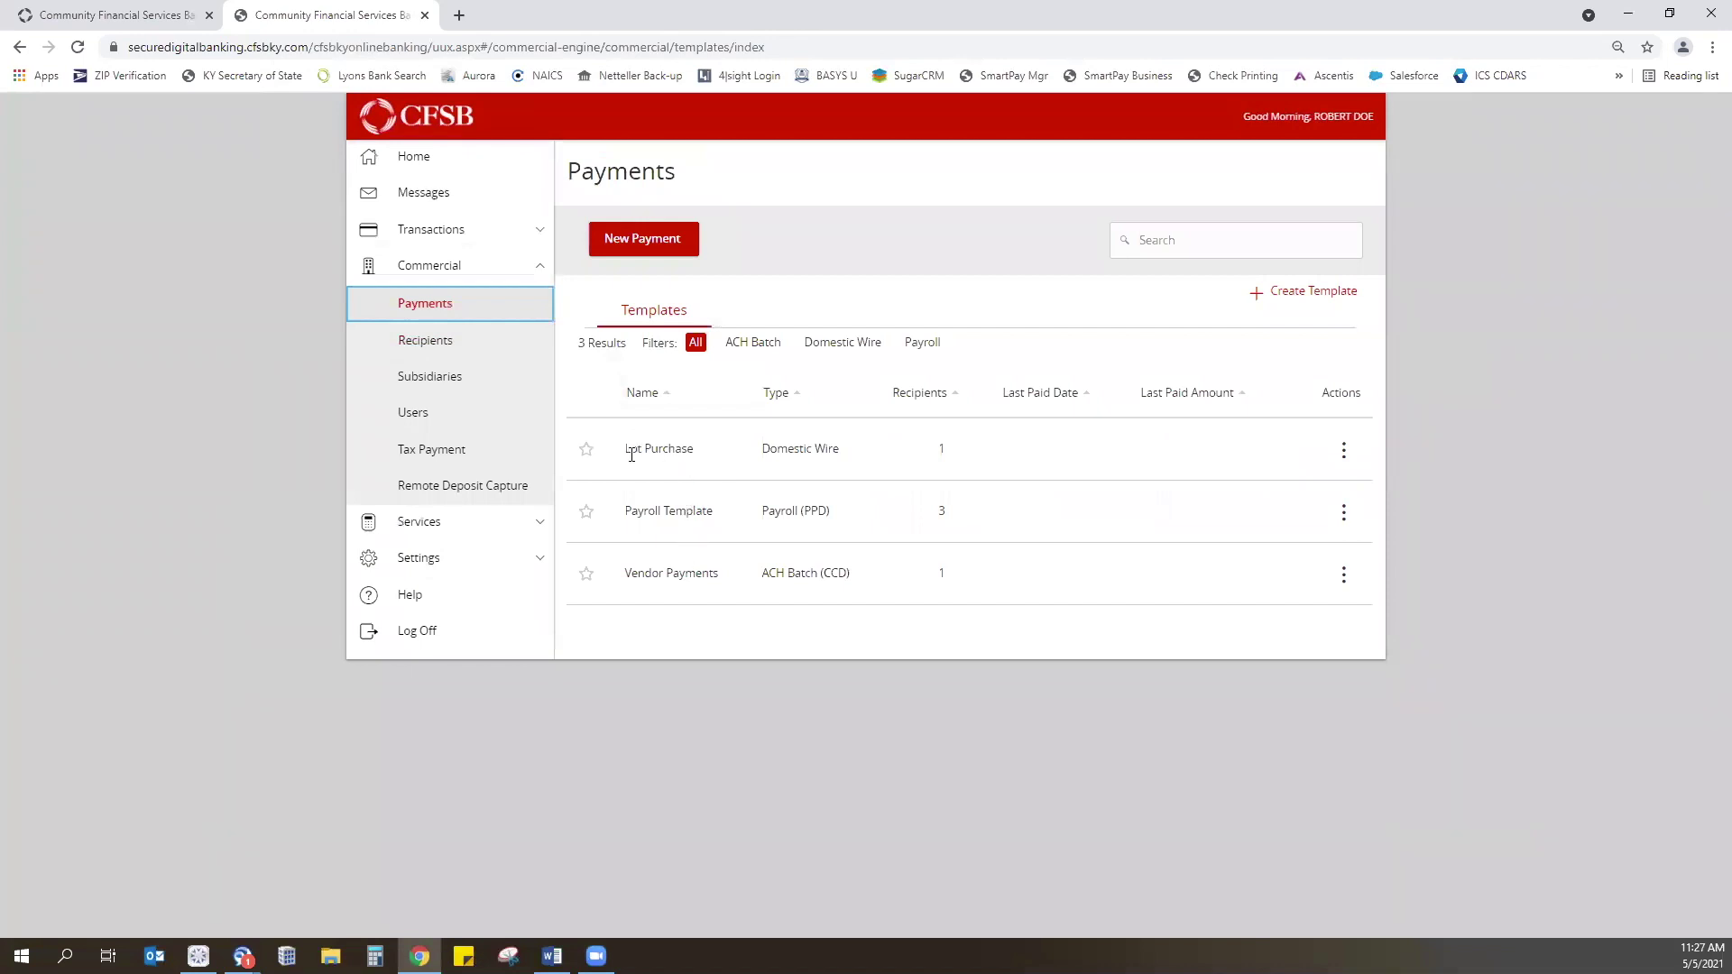
- Show the New Payment types: ACH Batch, ACH Collection, Payroll, Domestic Wire, Payment From File
left_click_drag(622, 451, 1011, 466)
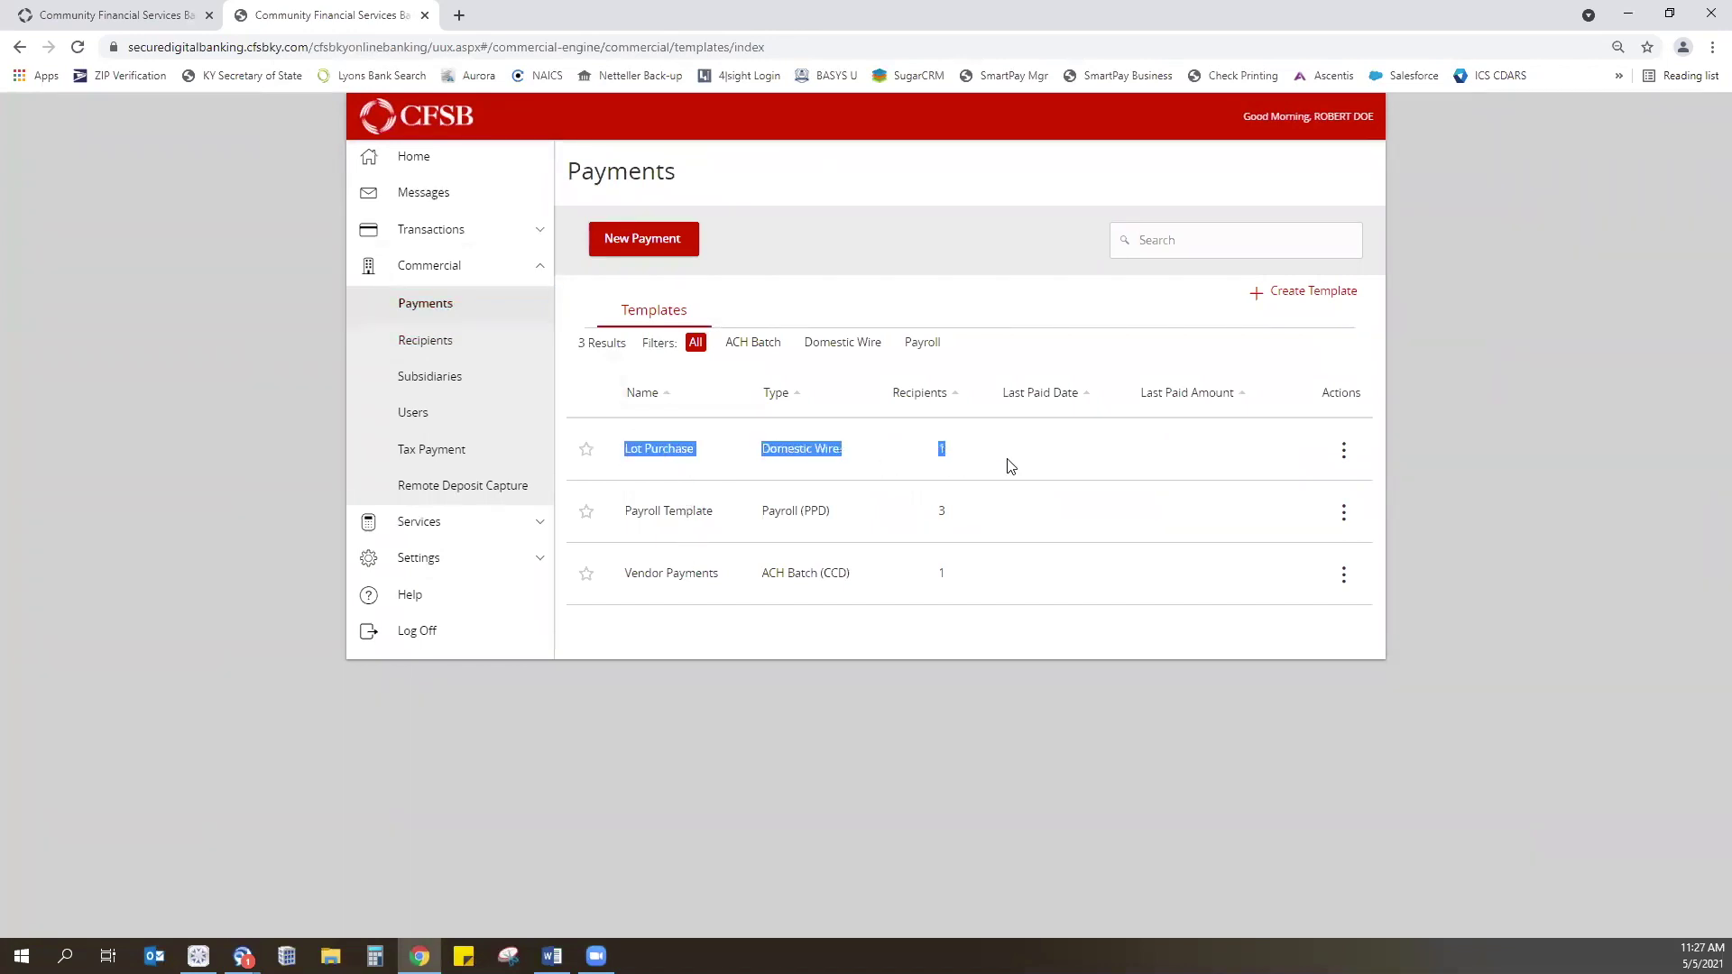
left_click(1002, 465)
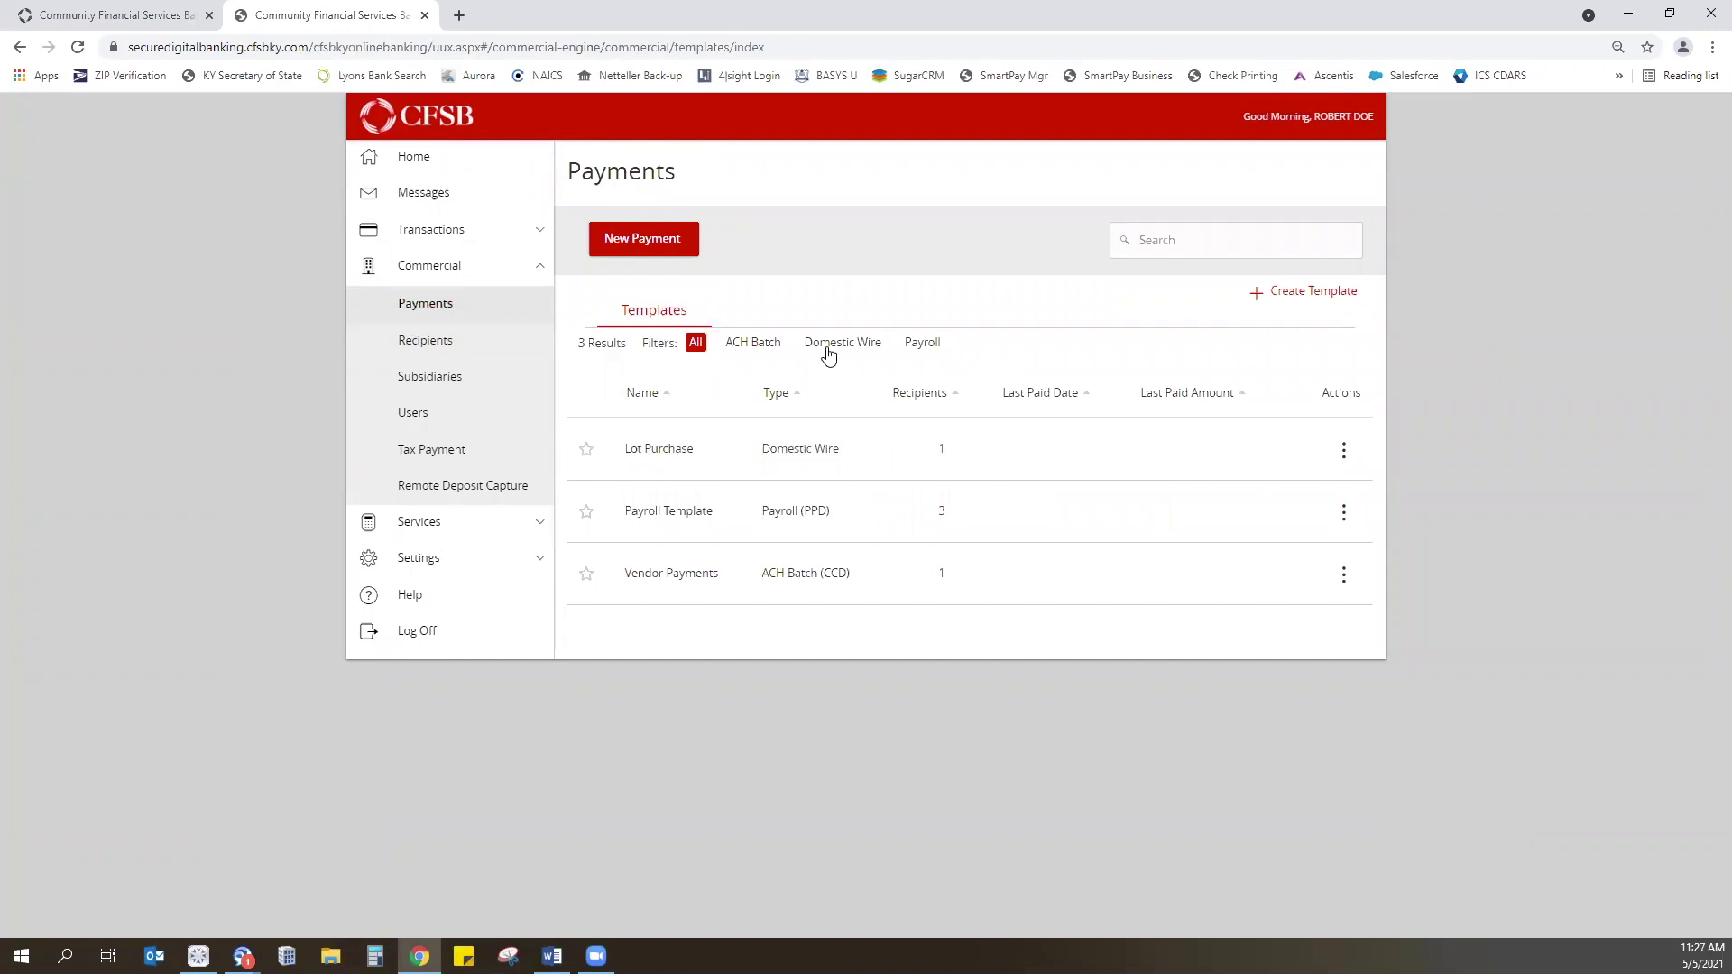
left_click(649, 250)
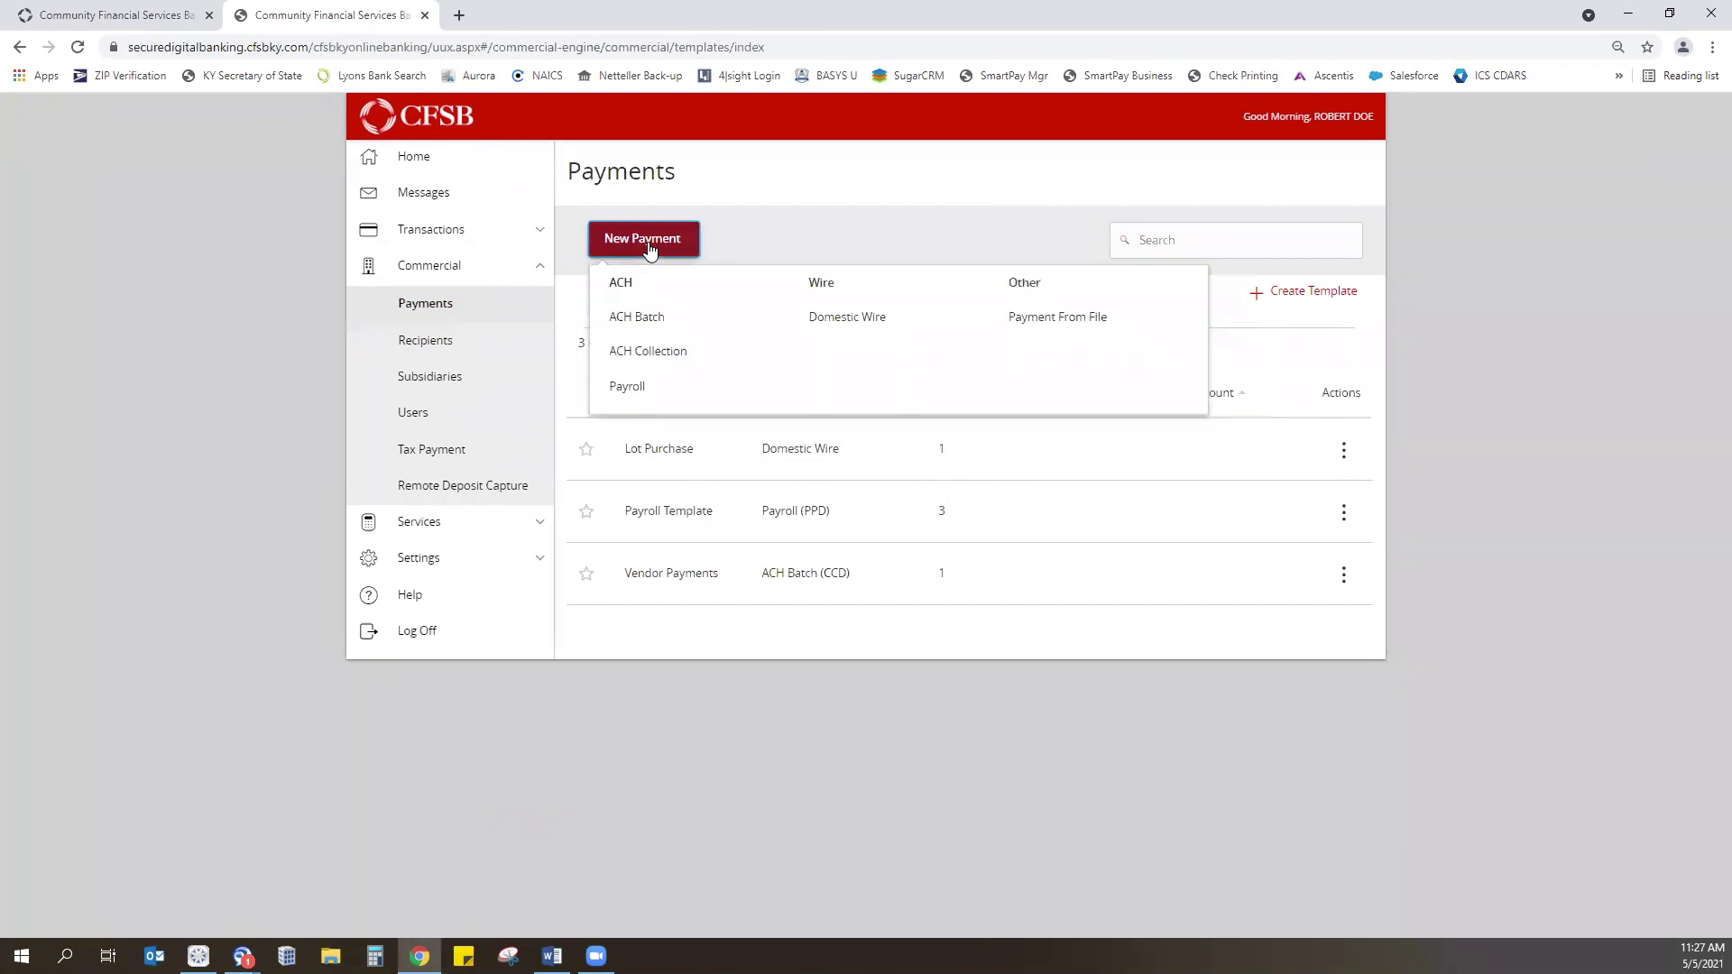
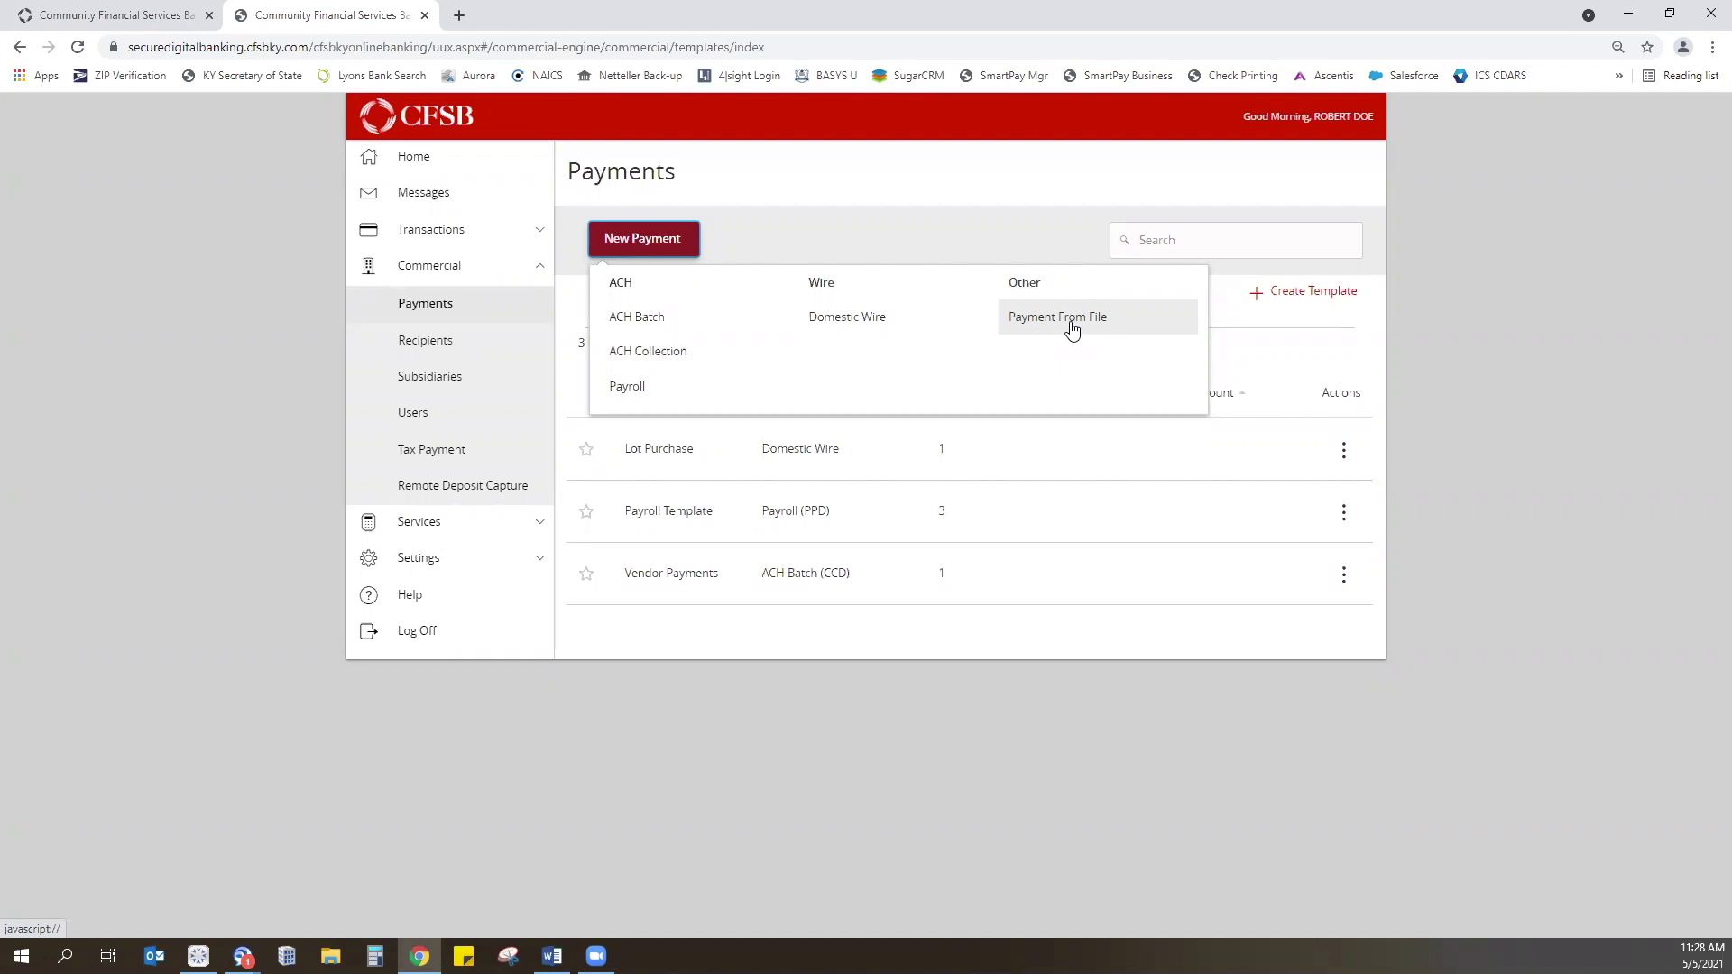
- Return home and start a new Payment From File under Commercial Payments
left_click(443, 159)
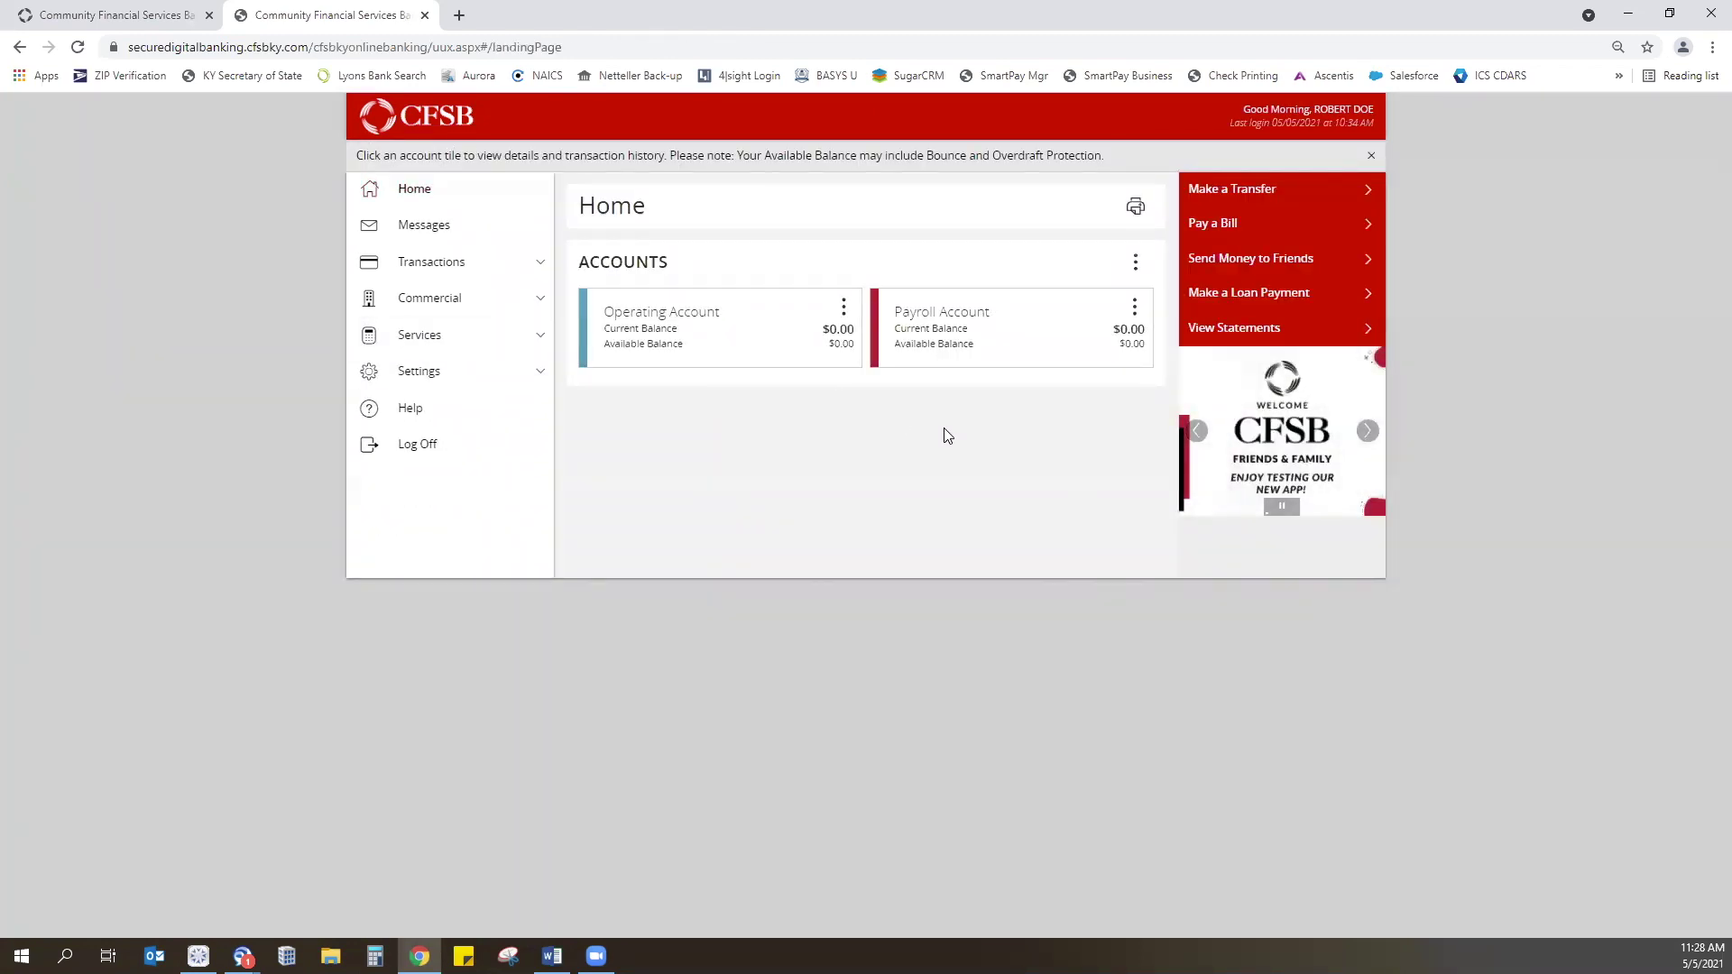
left_click(487, 298)
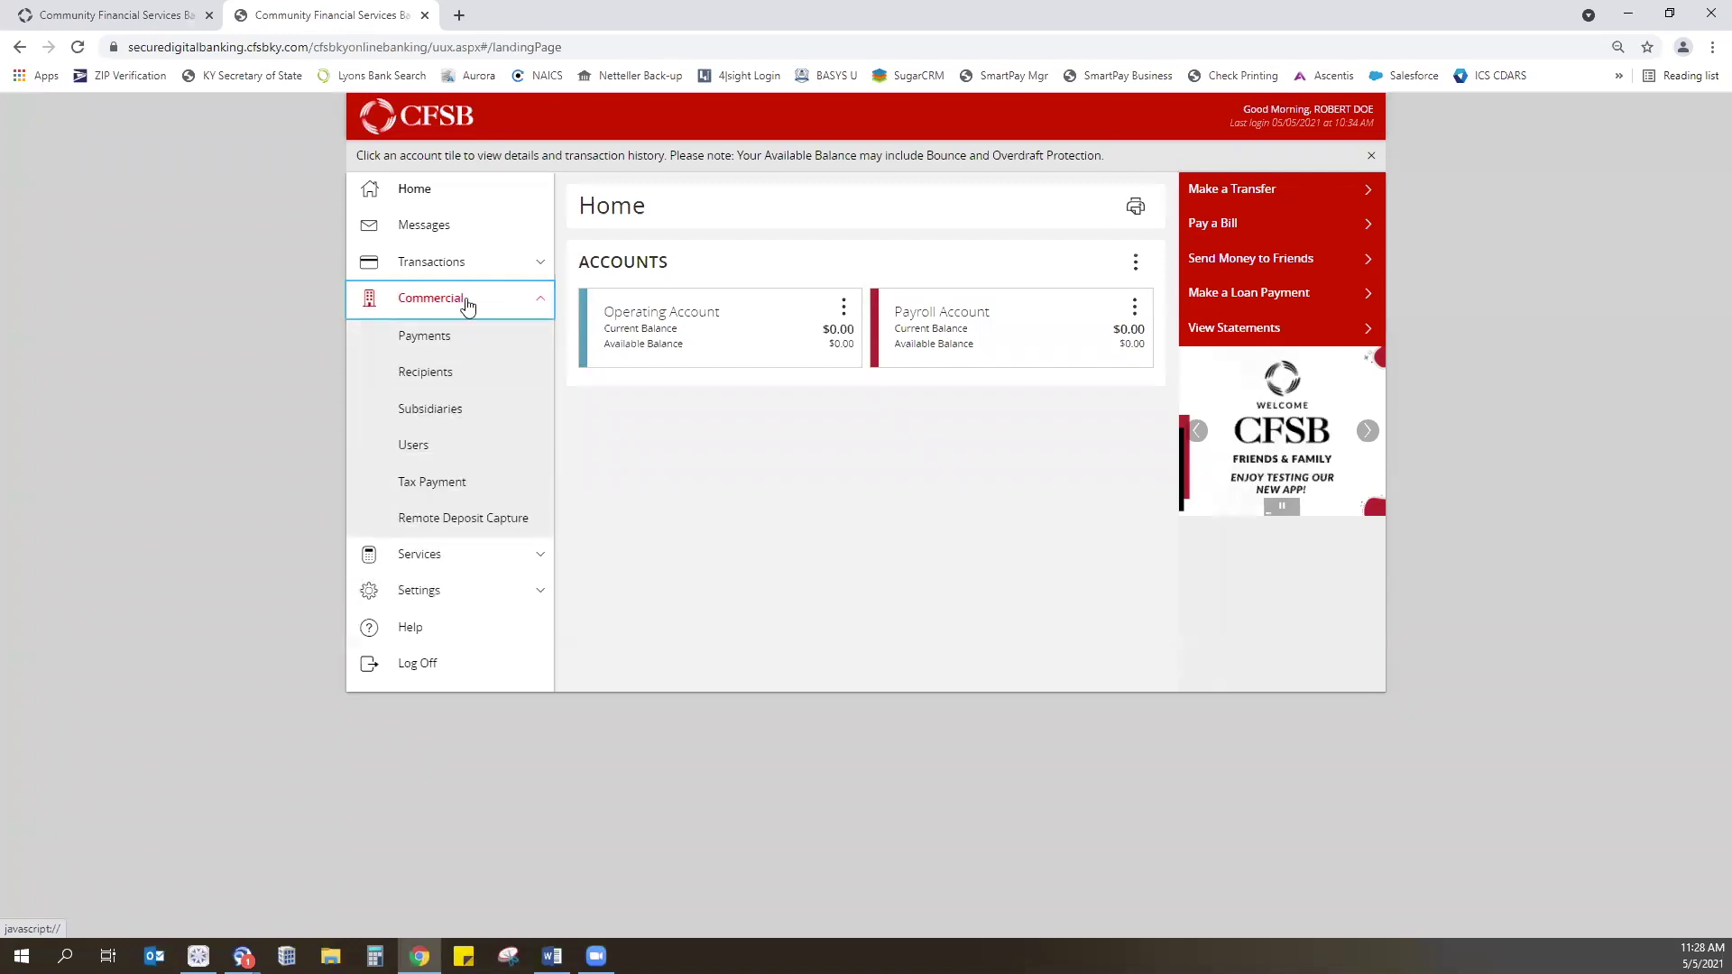
left_click(502, 336)
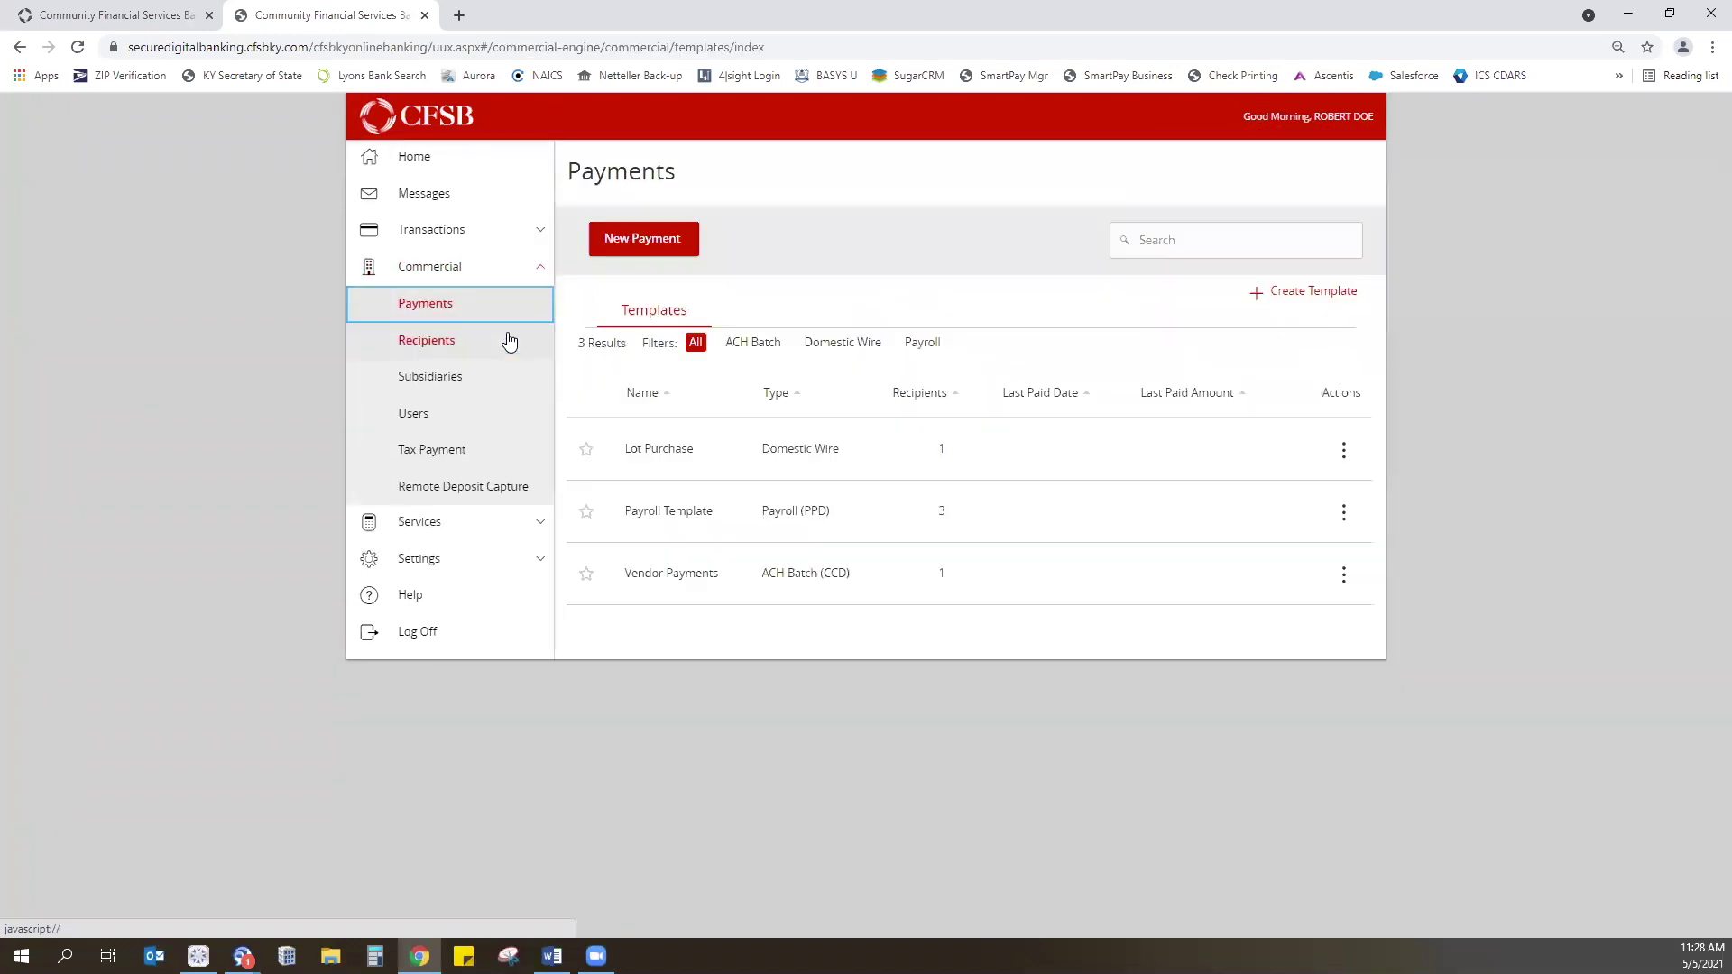
left_click(664, 250)
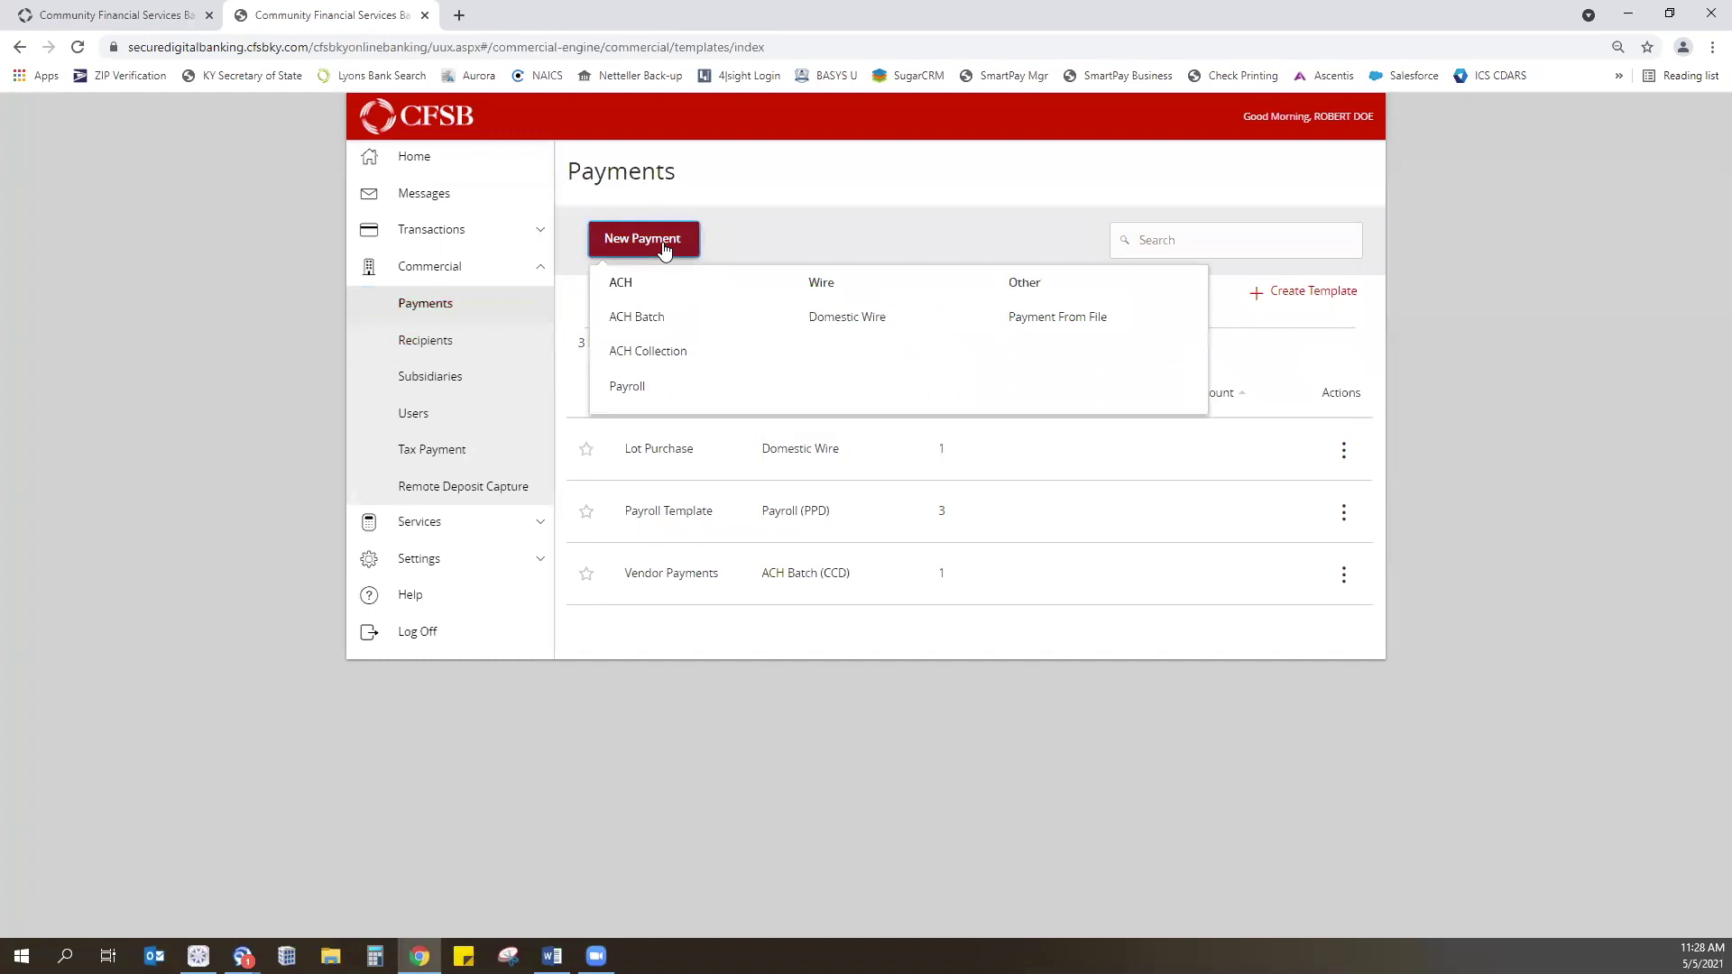
left_click(1048, 329)
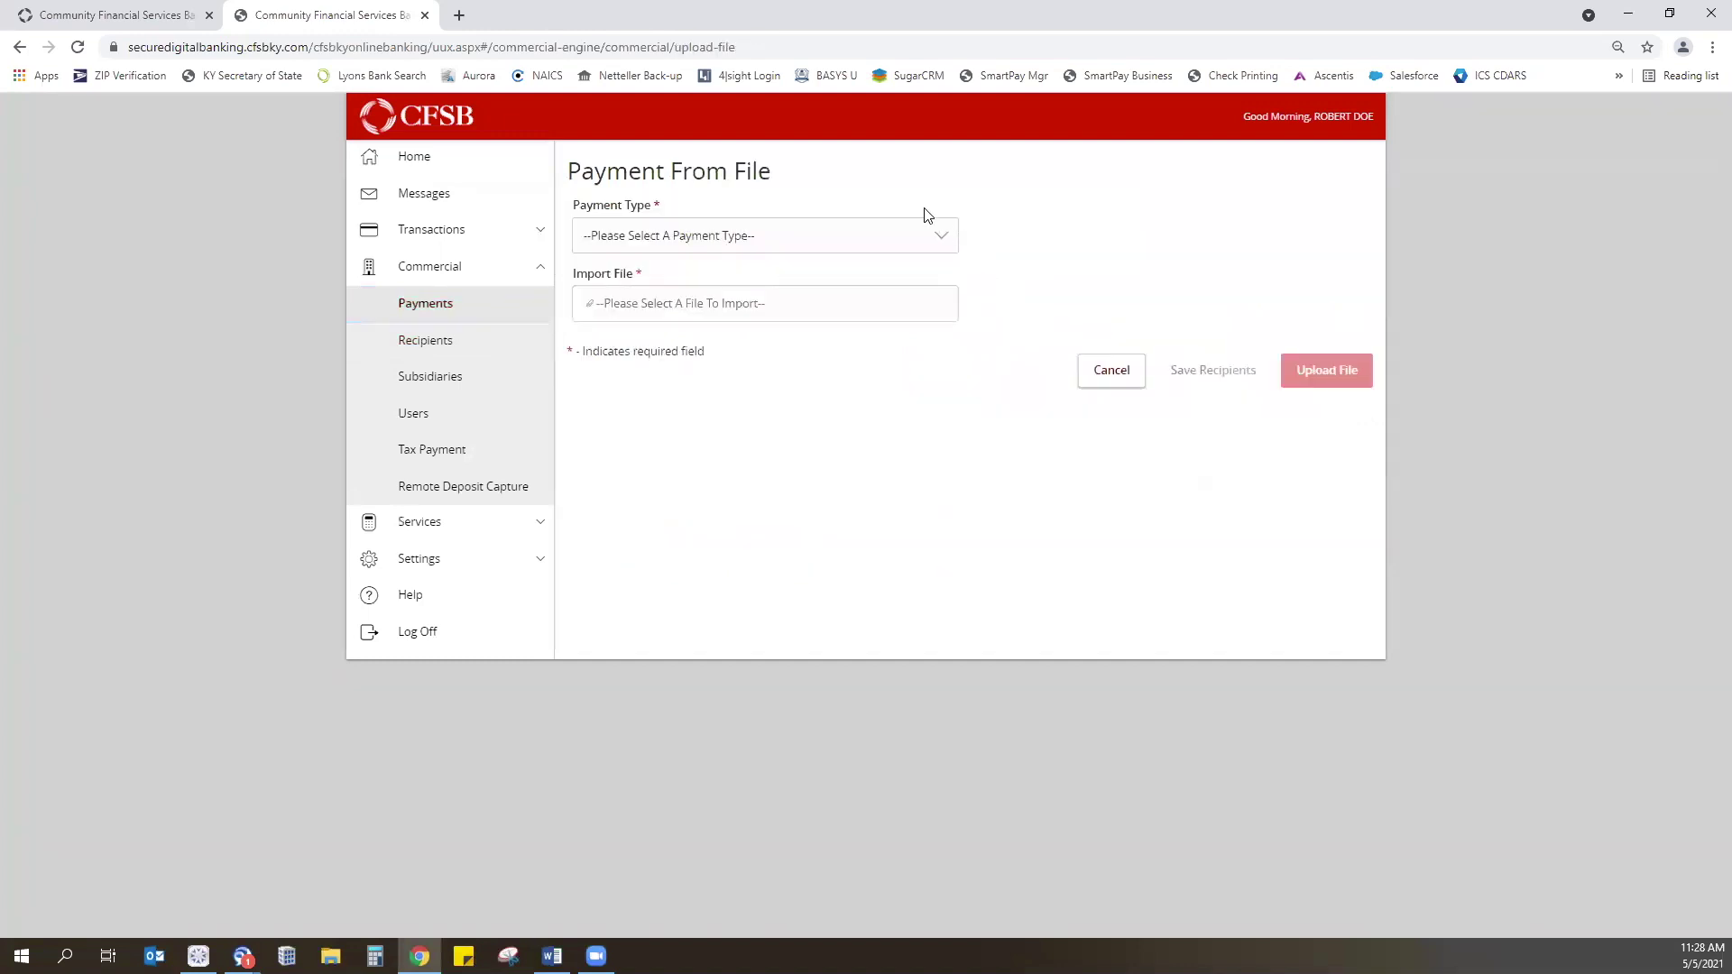
- Choose Payroll as the payment type and attach Doe Construction Payroll.csv for import
left_click(719, 240)
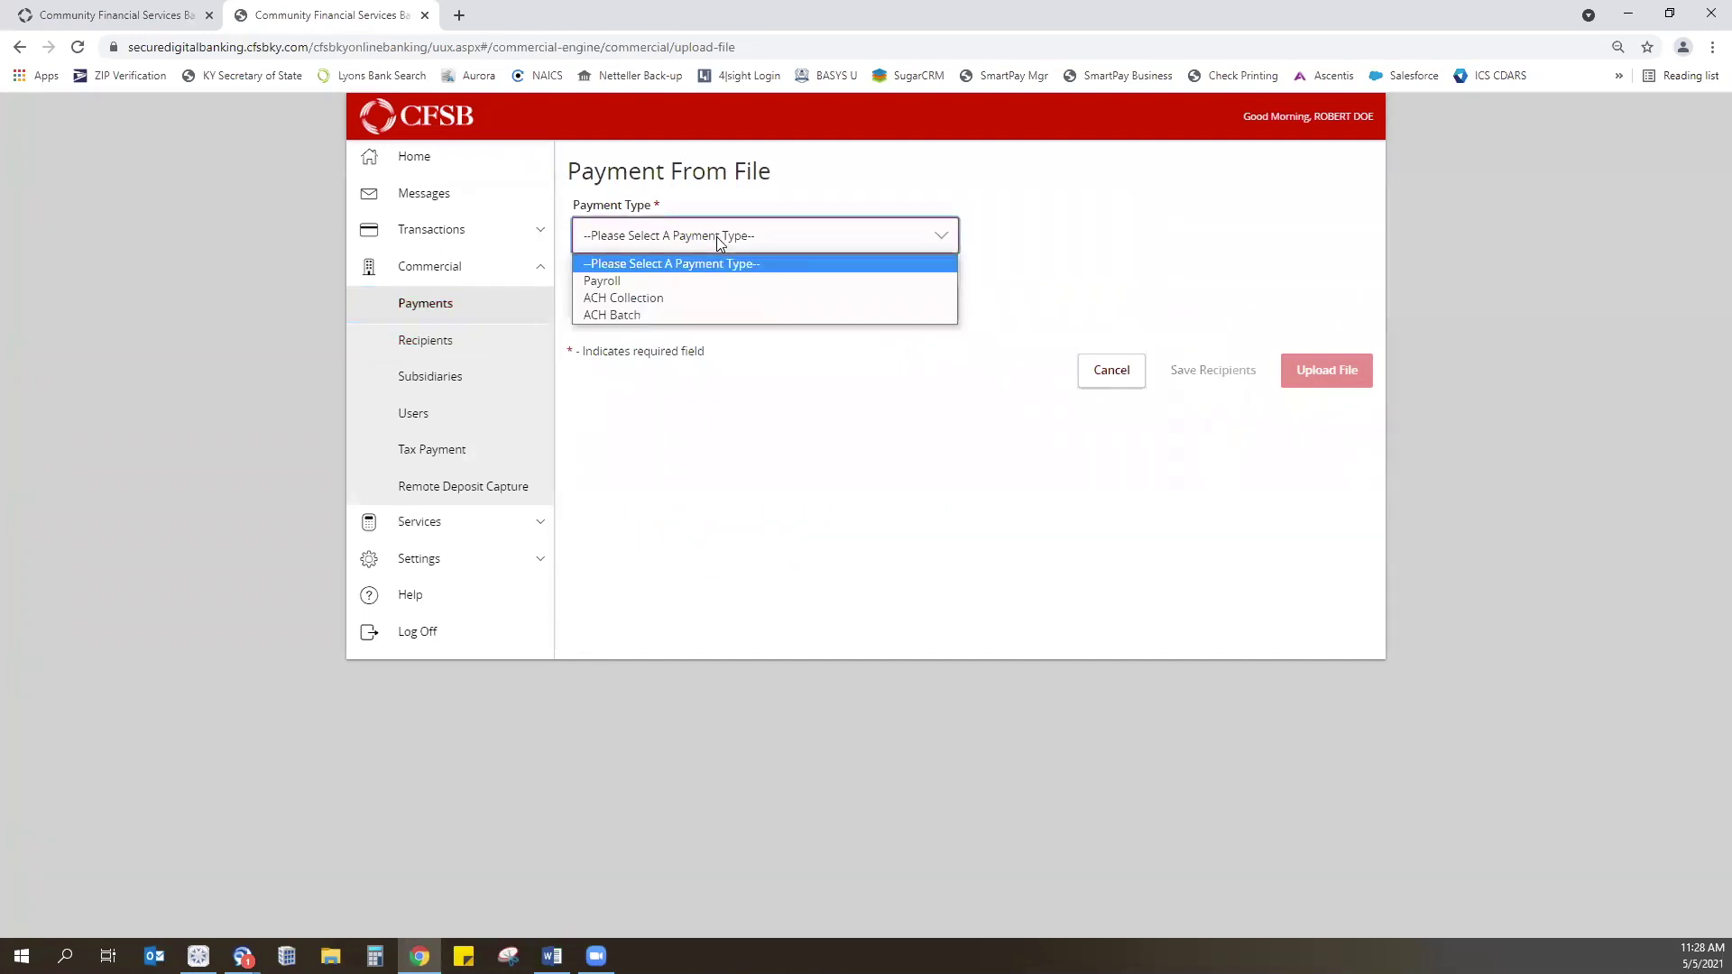
left_click(727, 285)
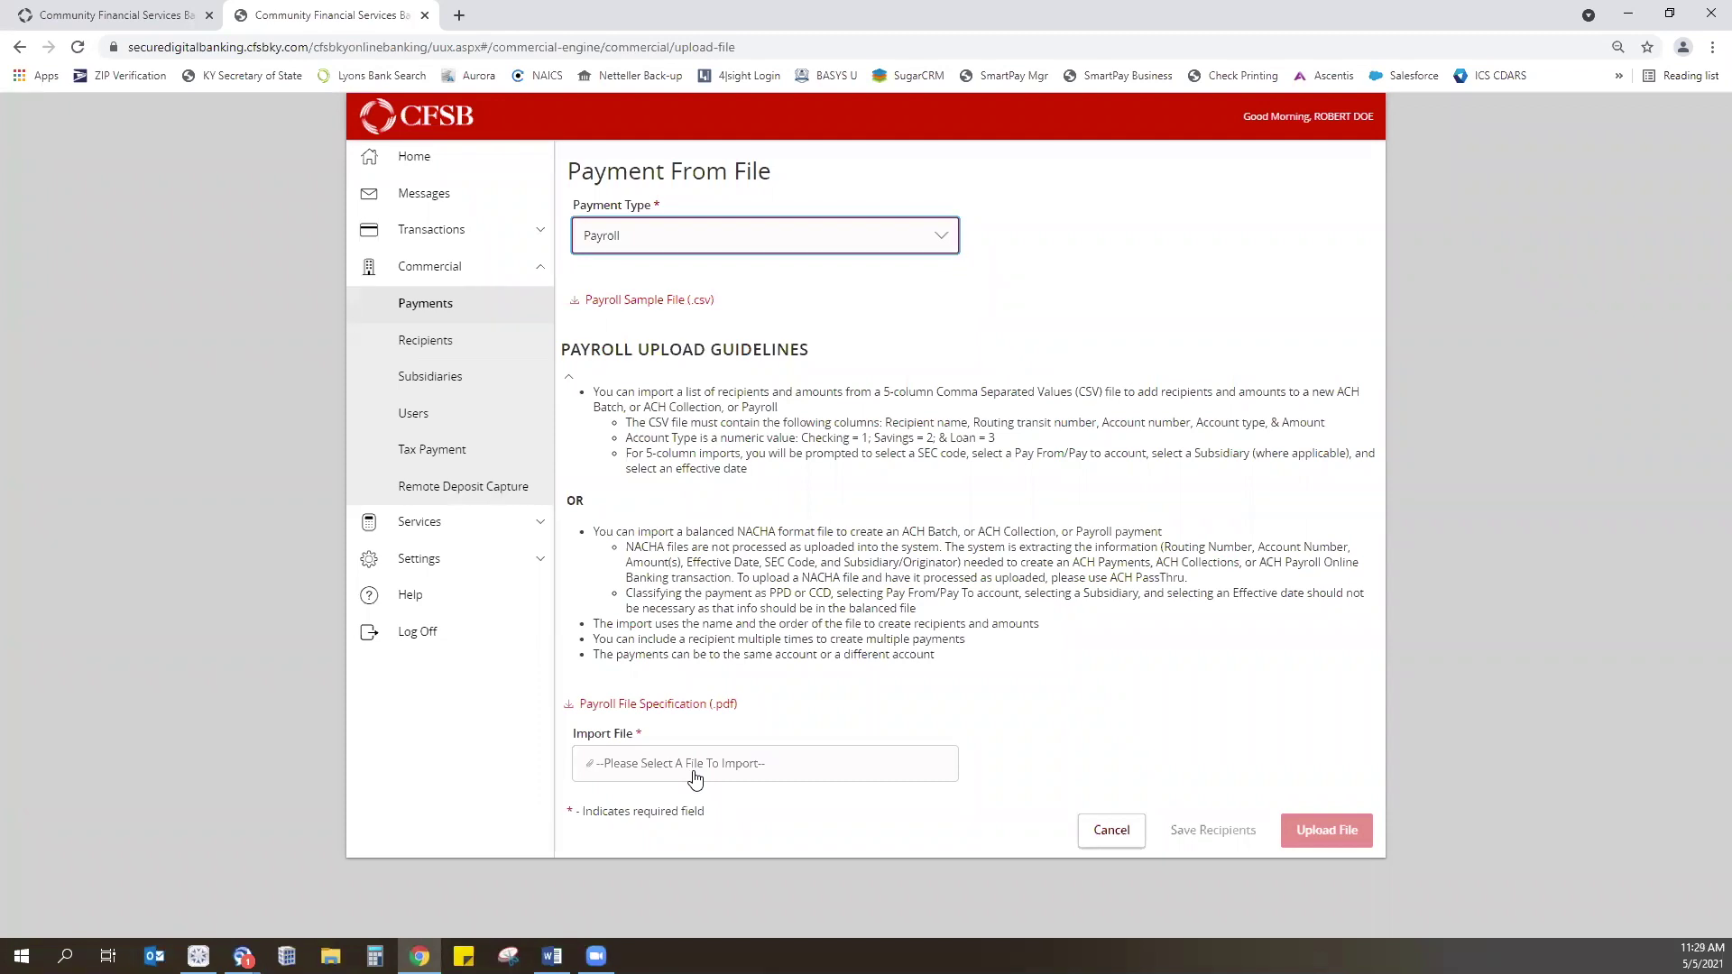
left_click(695, 778)
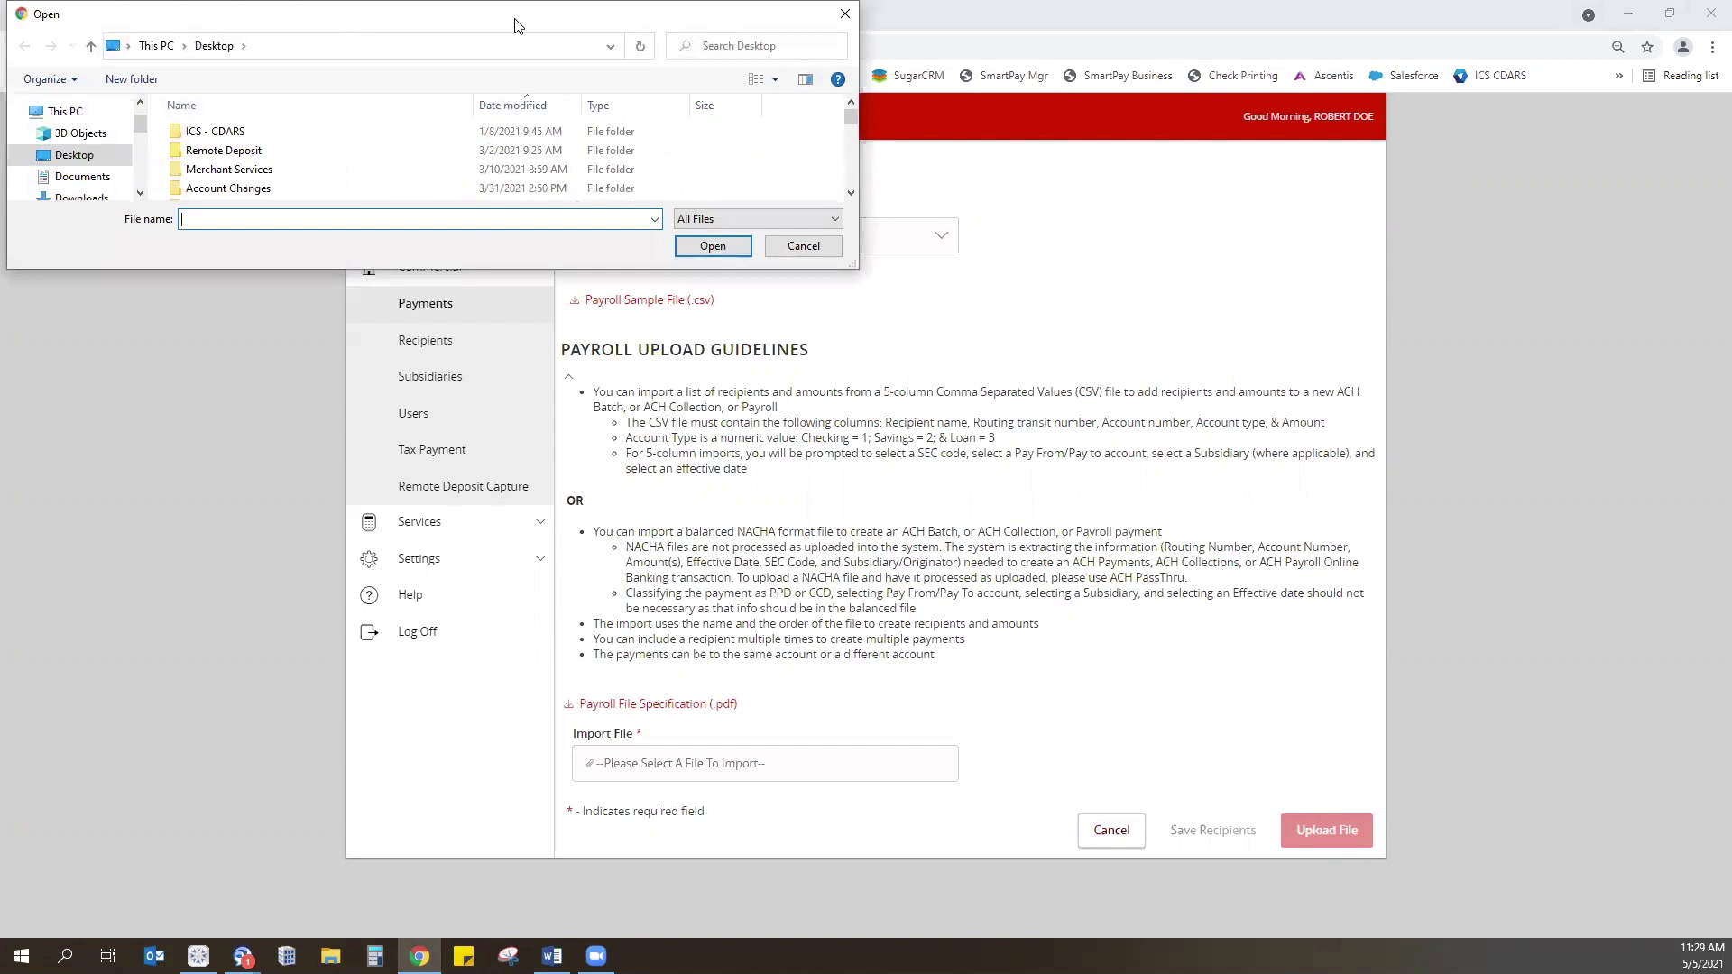
left_click_drag(515, 26, 515, 0)
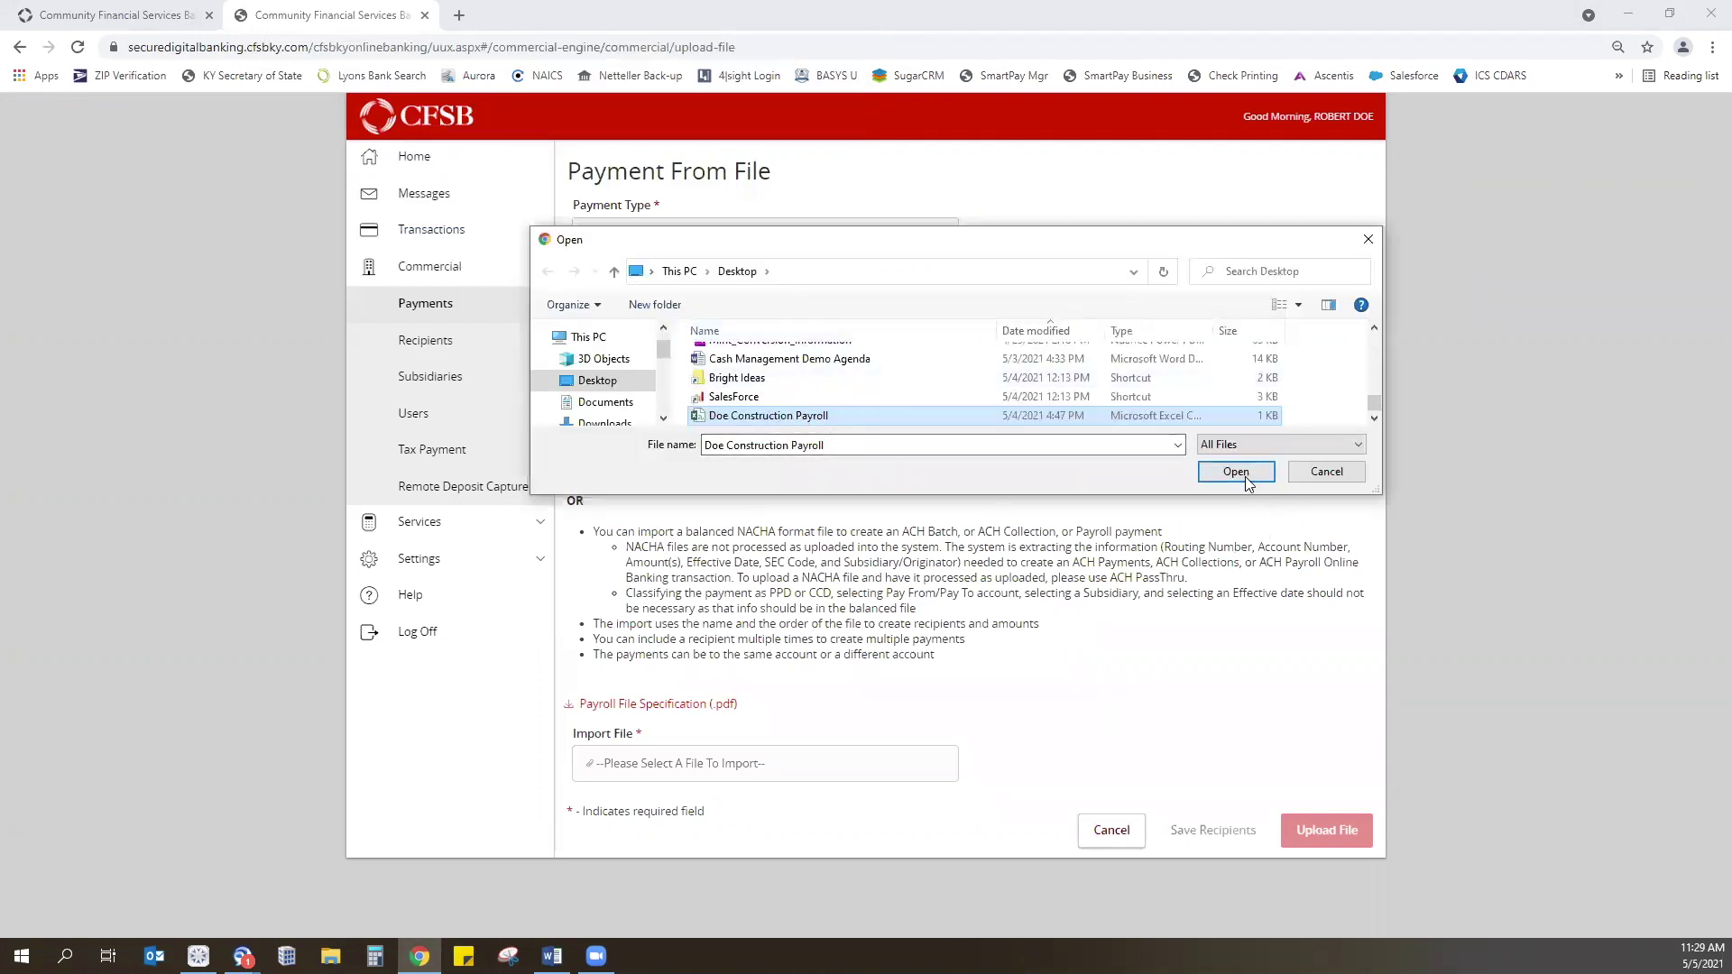
left_click(1245, 472)
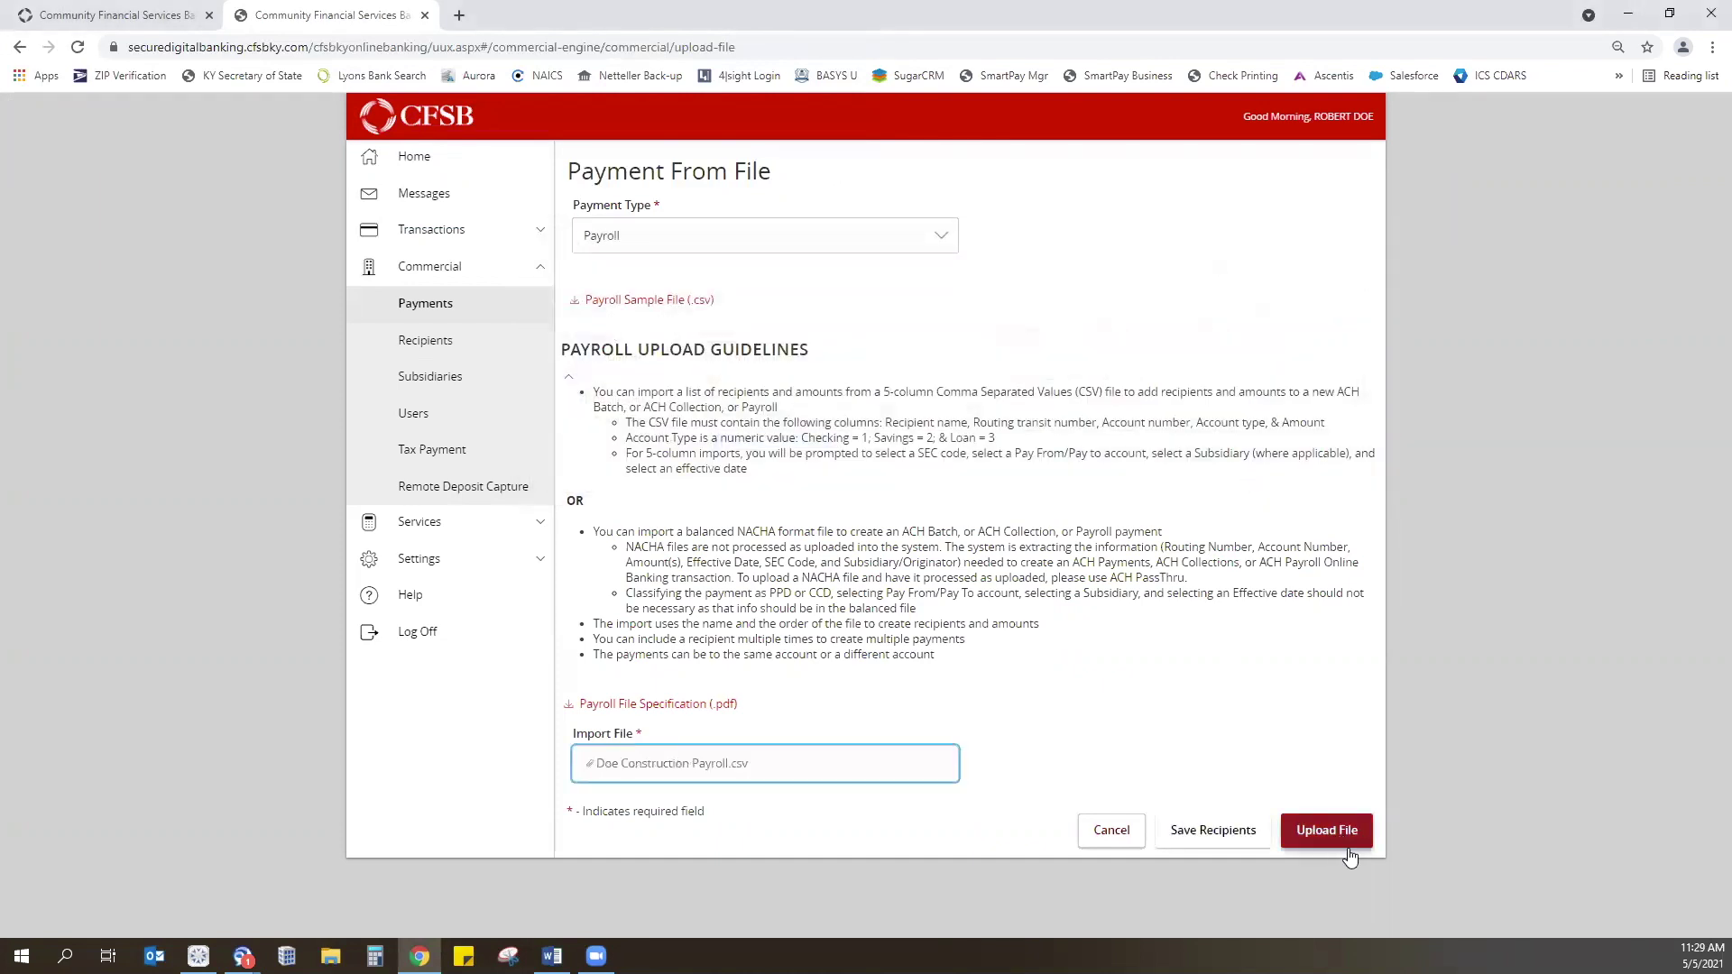
- Upload the payroll file, check its total, and set the effective date to 05/07/2021
left_click(1317, 828)
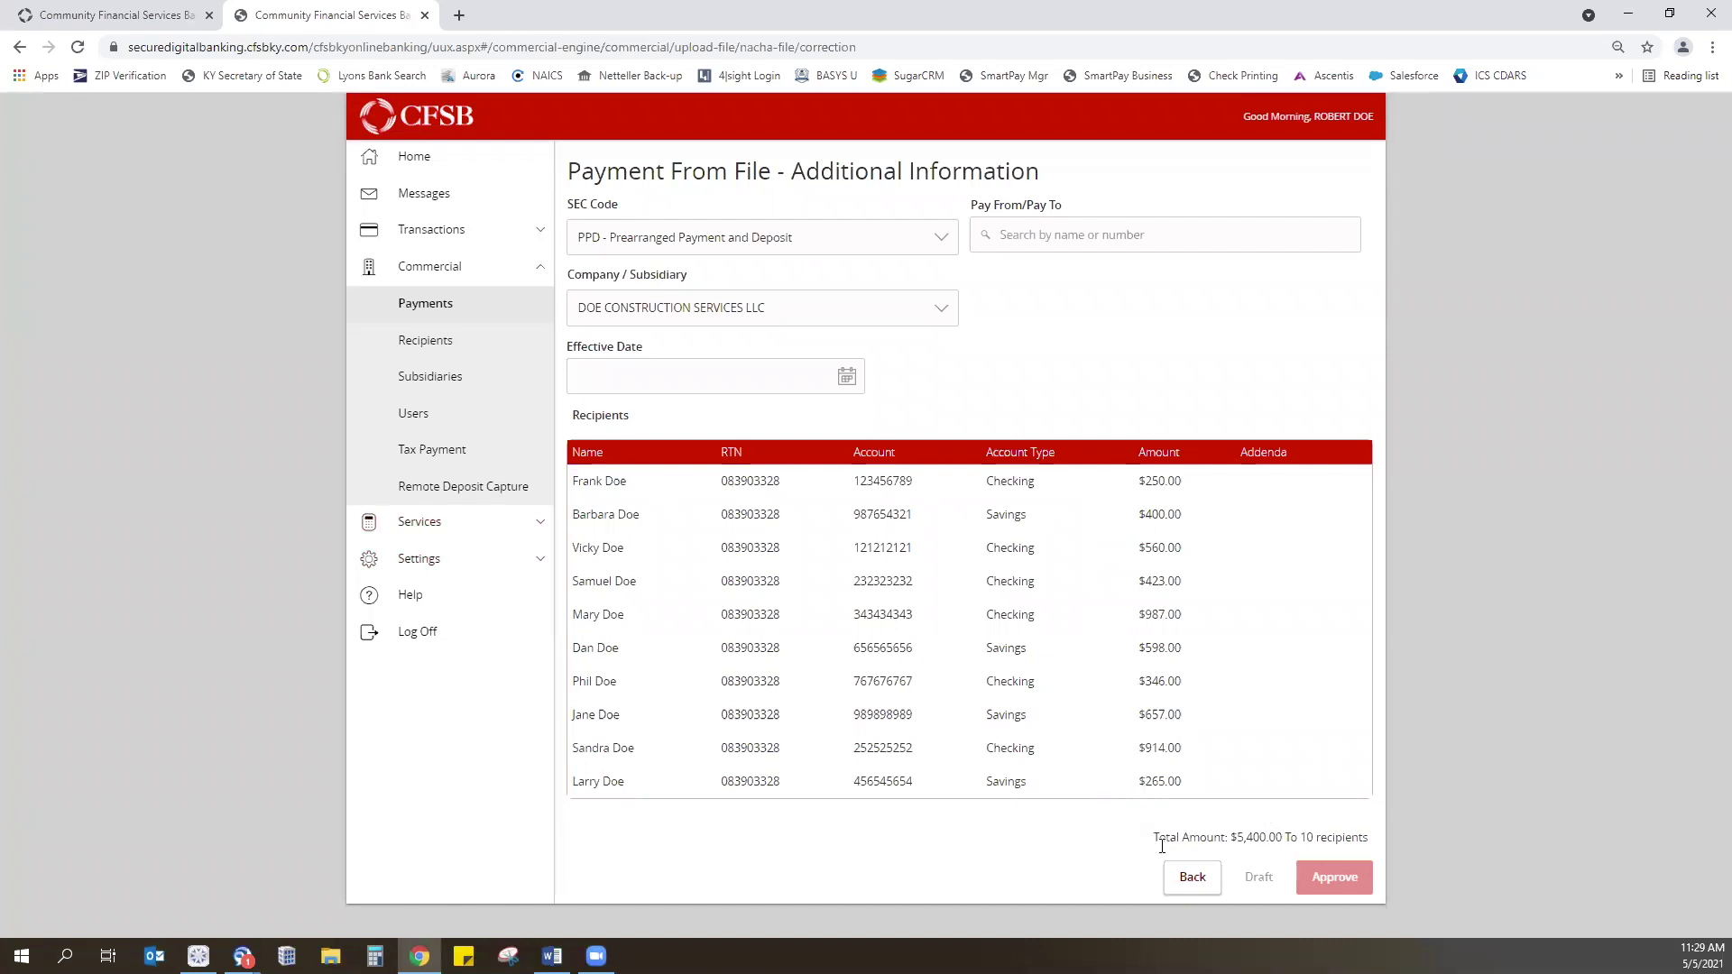
left_click_drag(1157, 837, 1366, 838)
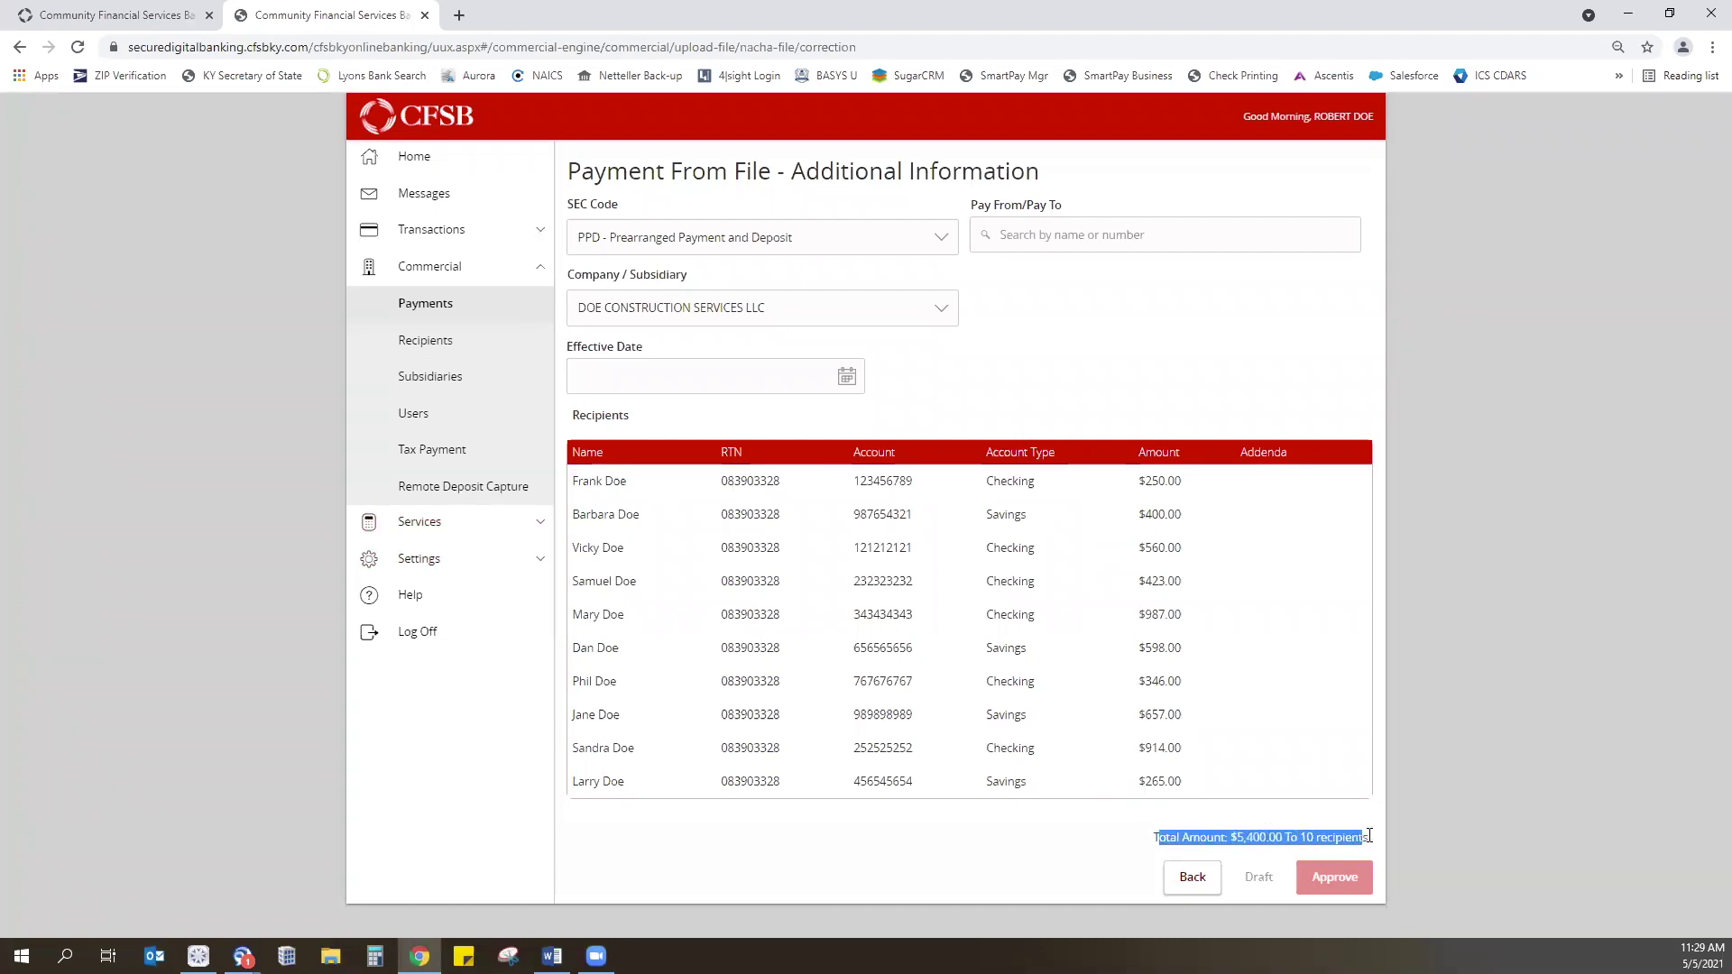
left_click(769, 379)
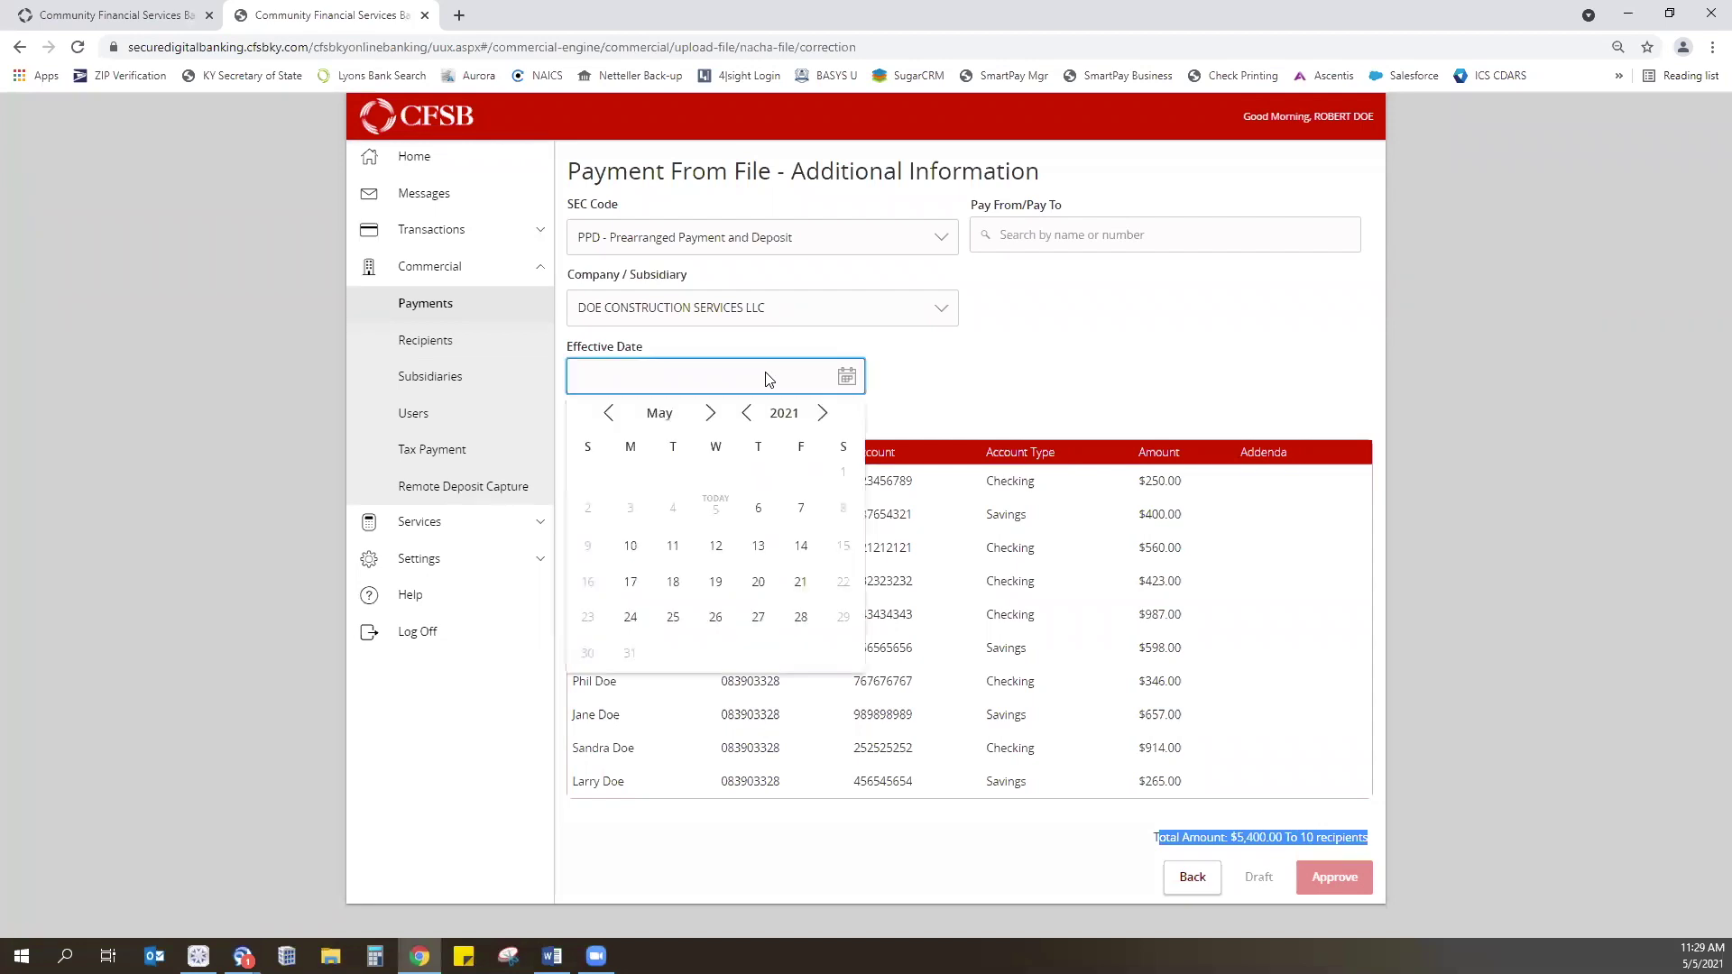
left_click(801, 511)
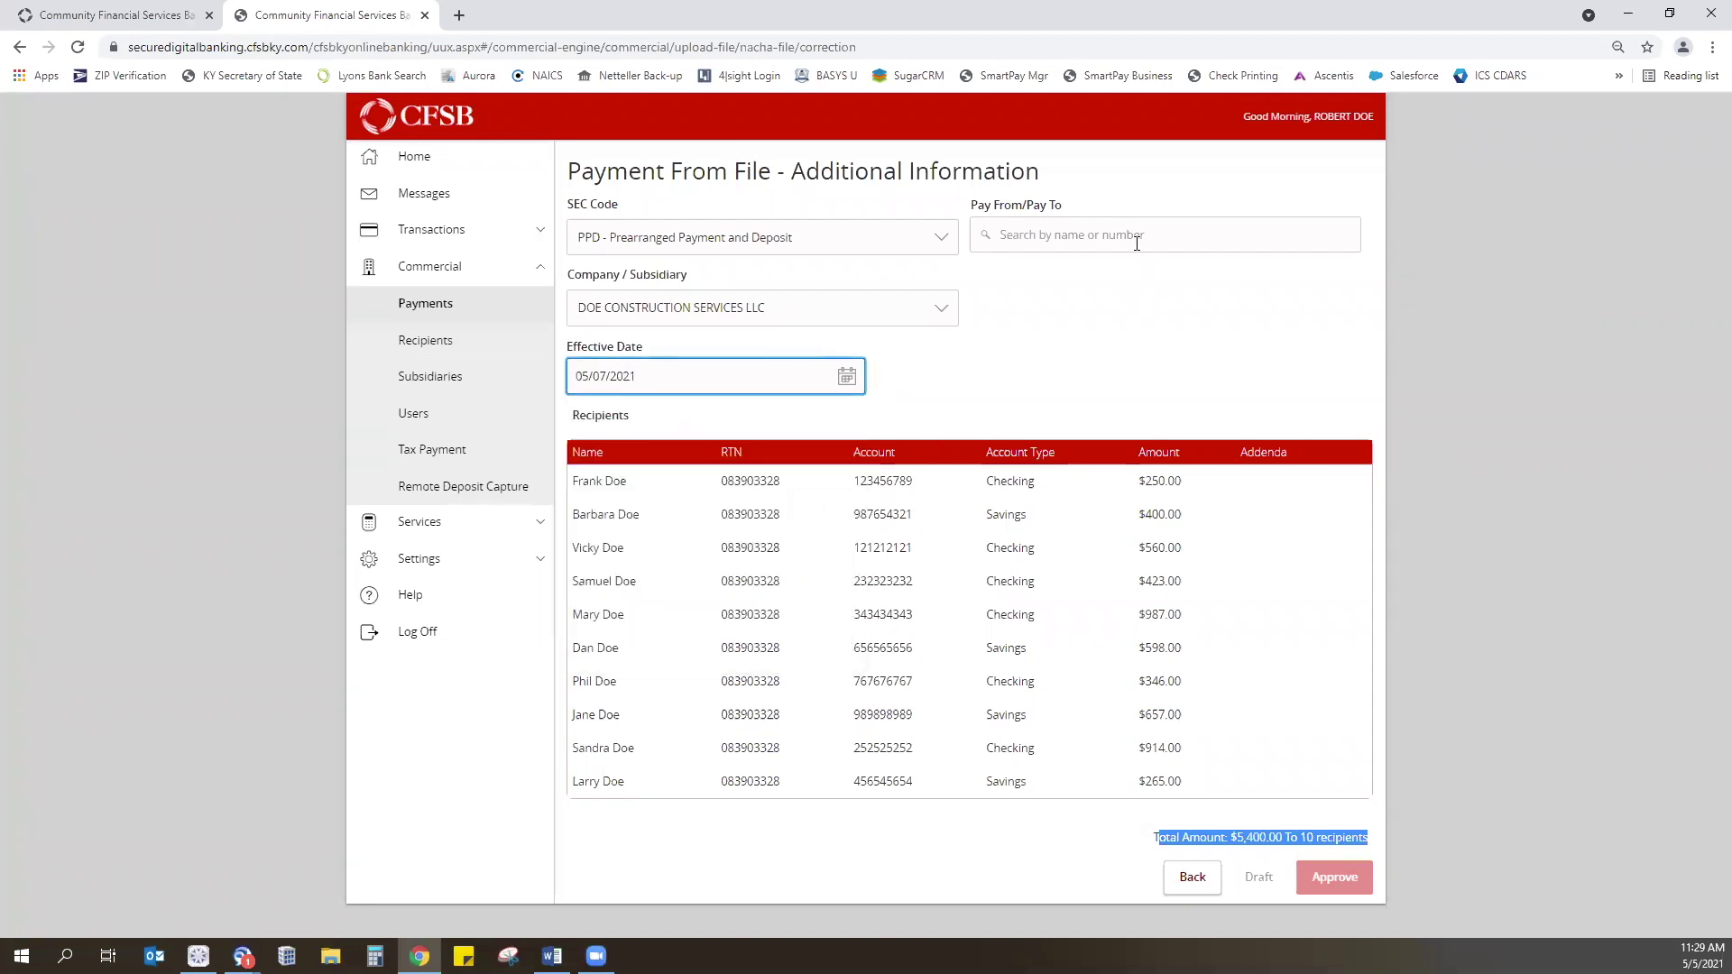
- Fund it from the Payroll Account with SEC code PPD and save as a draft
left_click(1055, 237)
left_click(1063, 309)
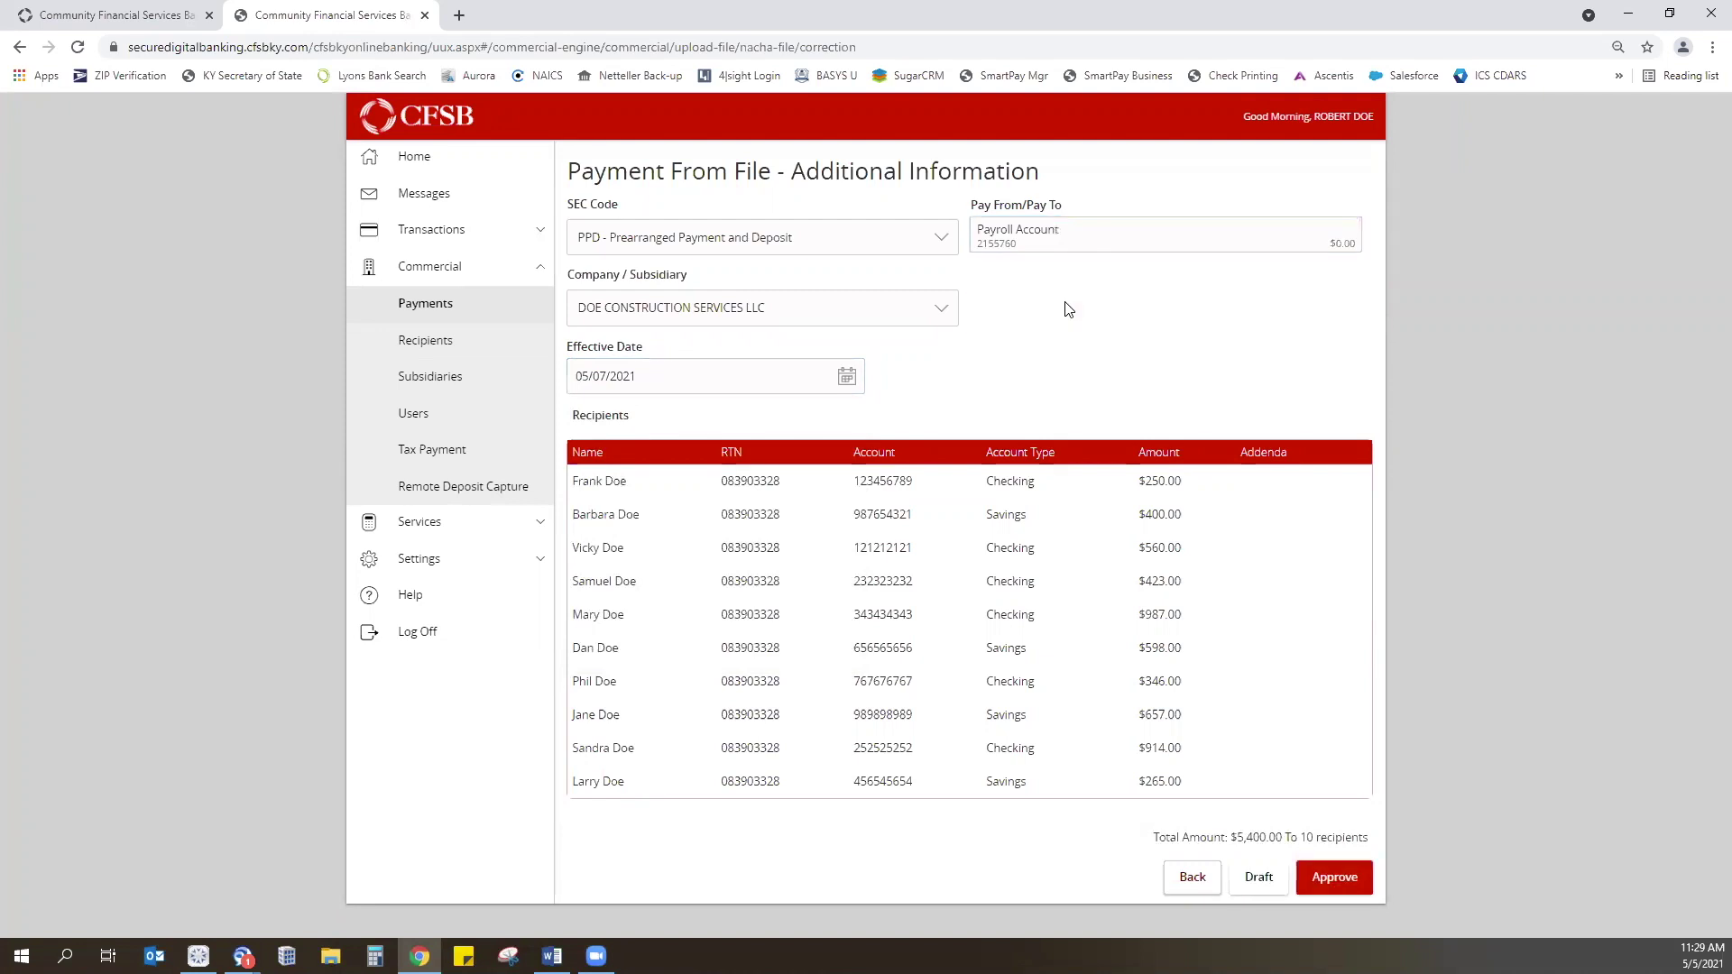
left_click(877, 244)
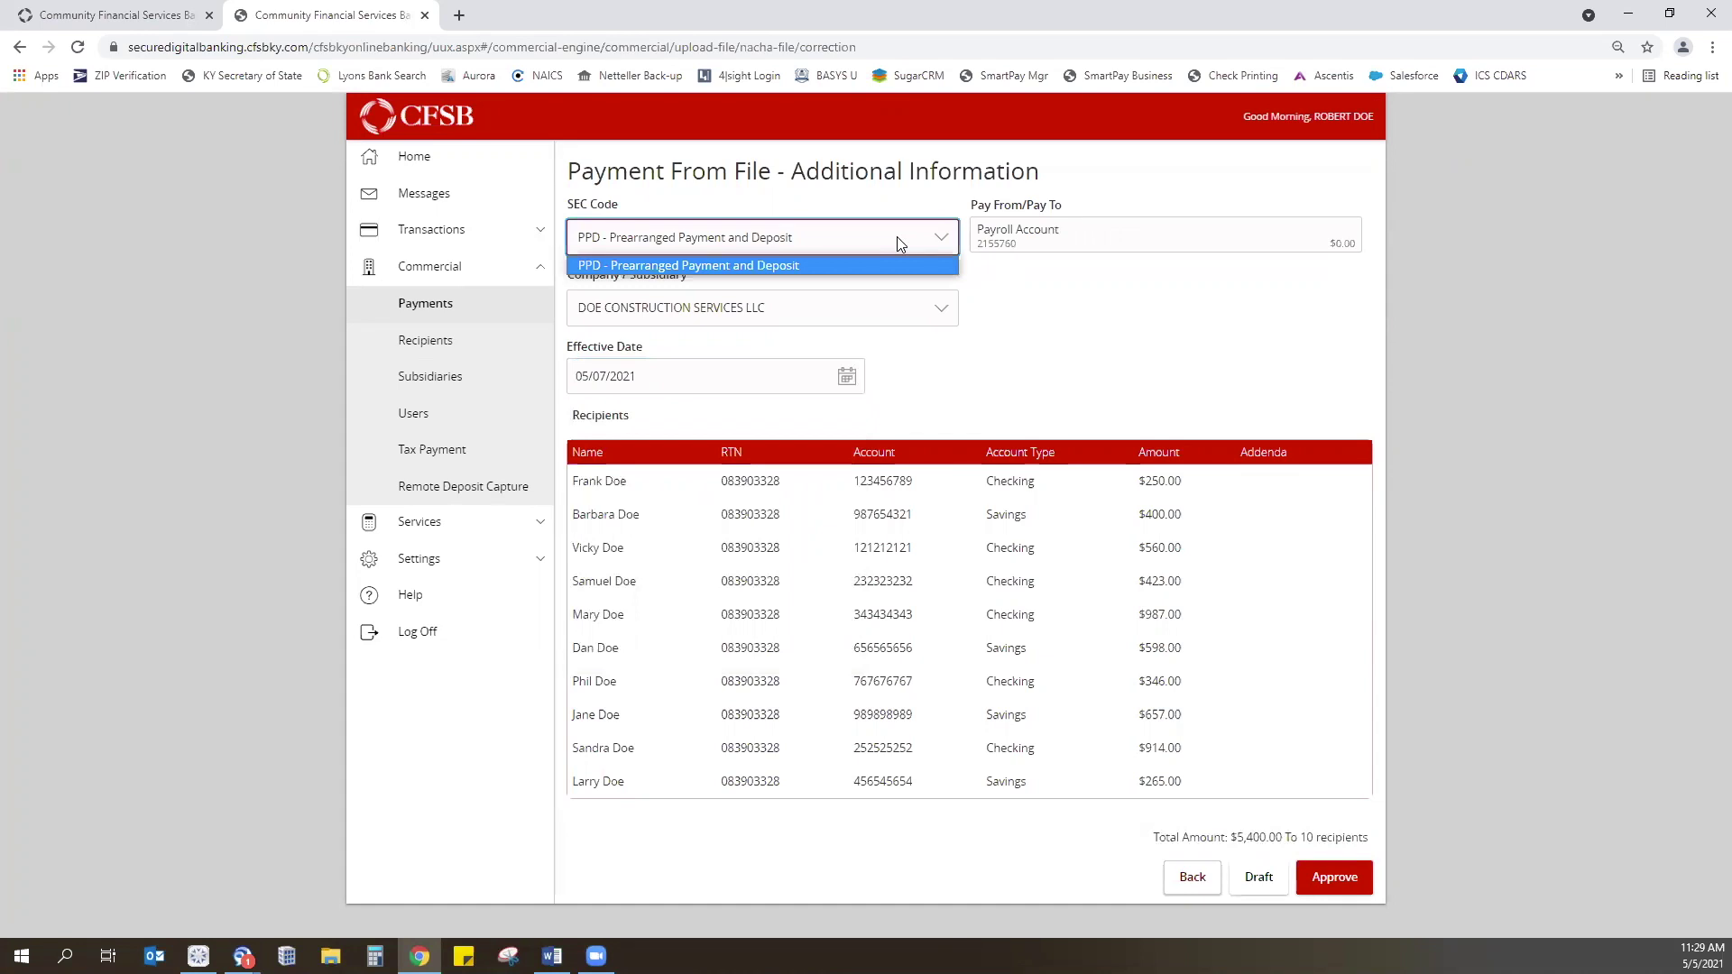
left_click(898, 244)
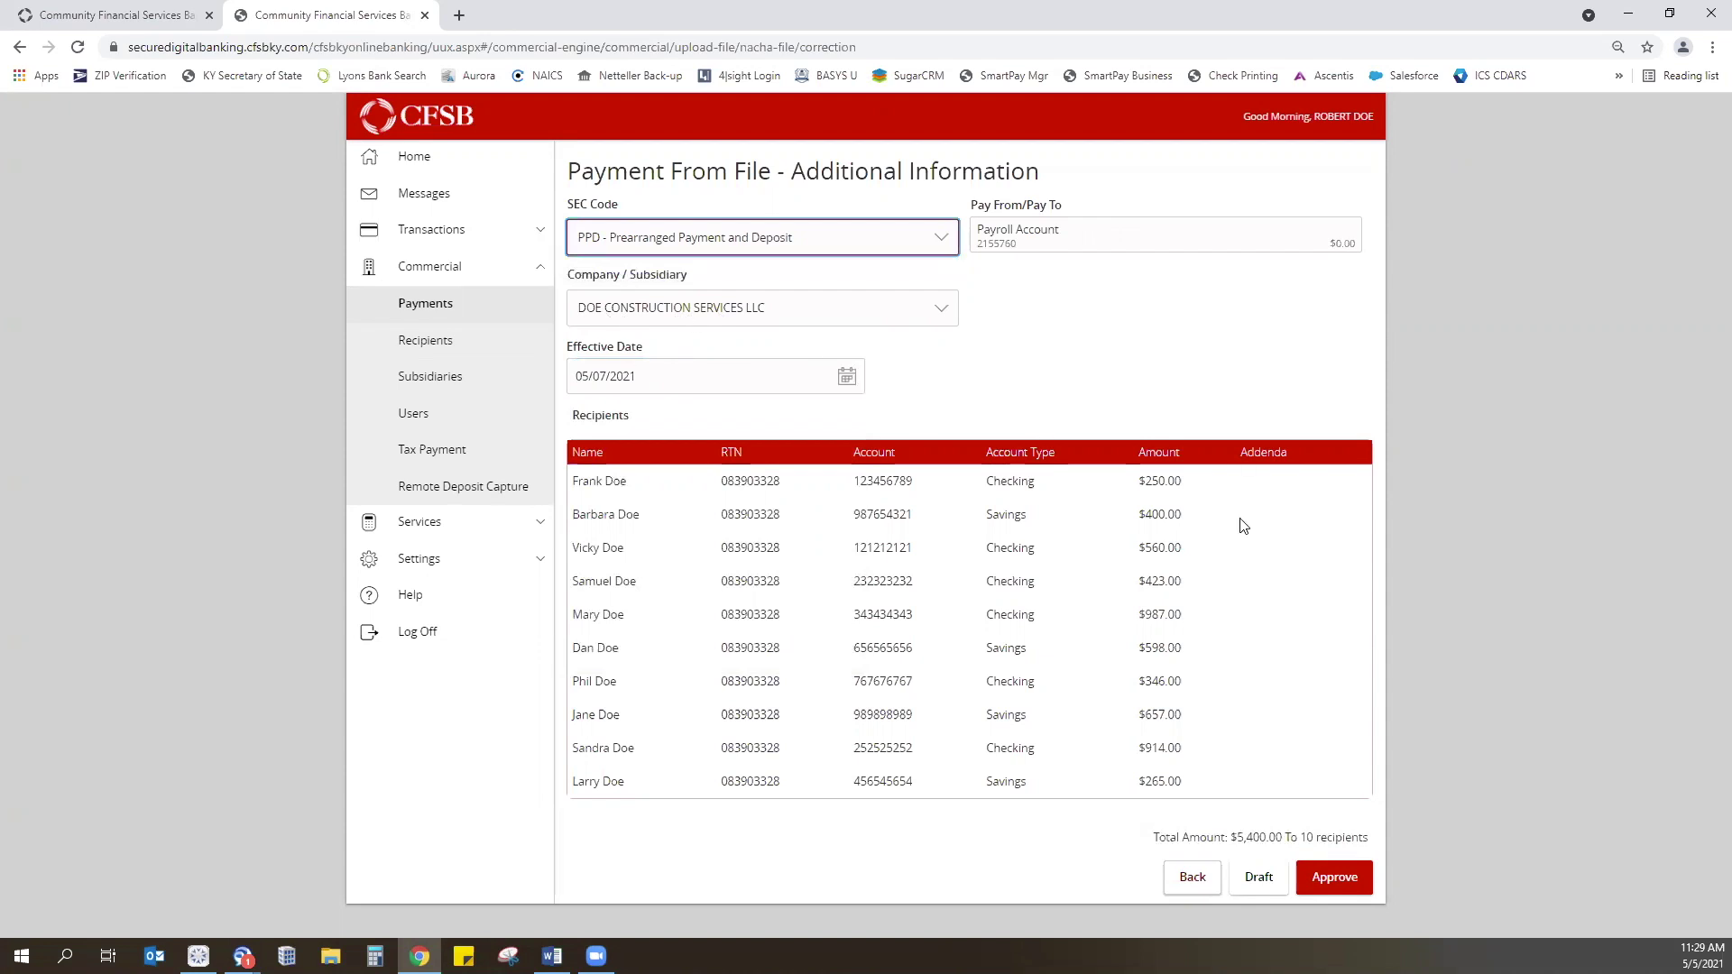
left_click(1254, 874)
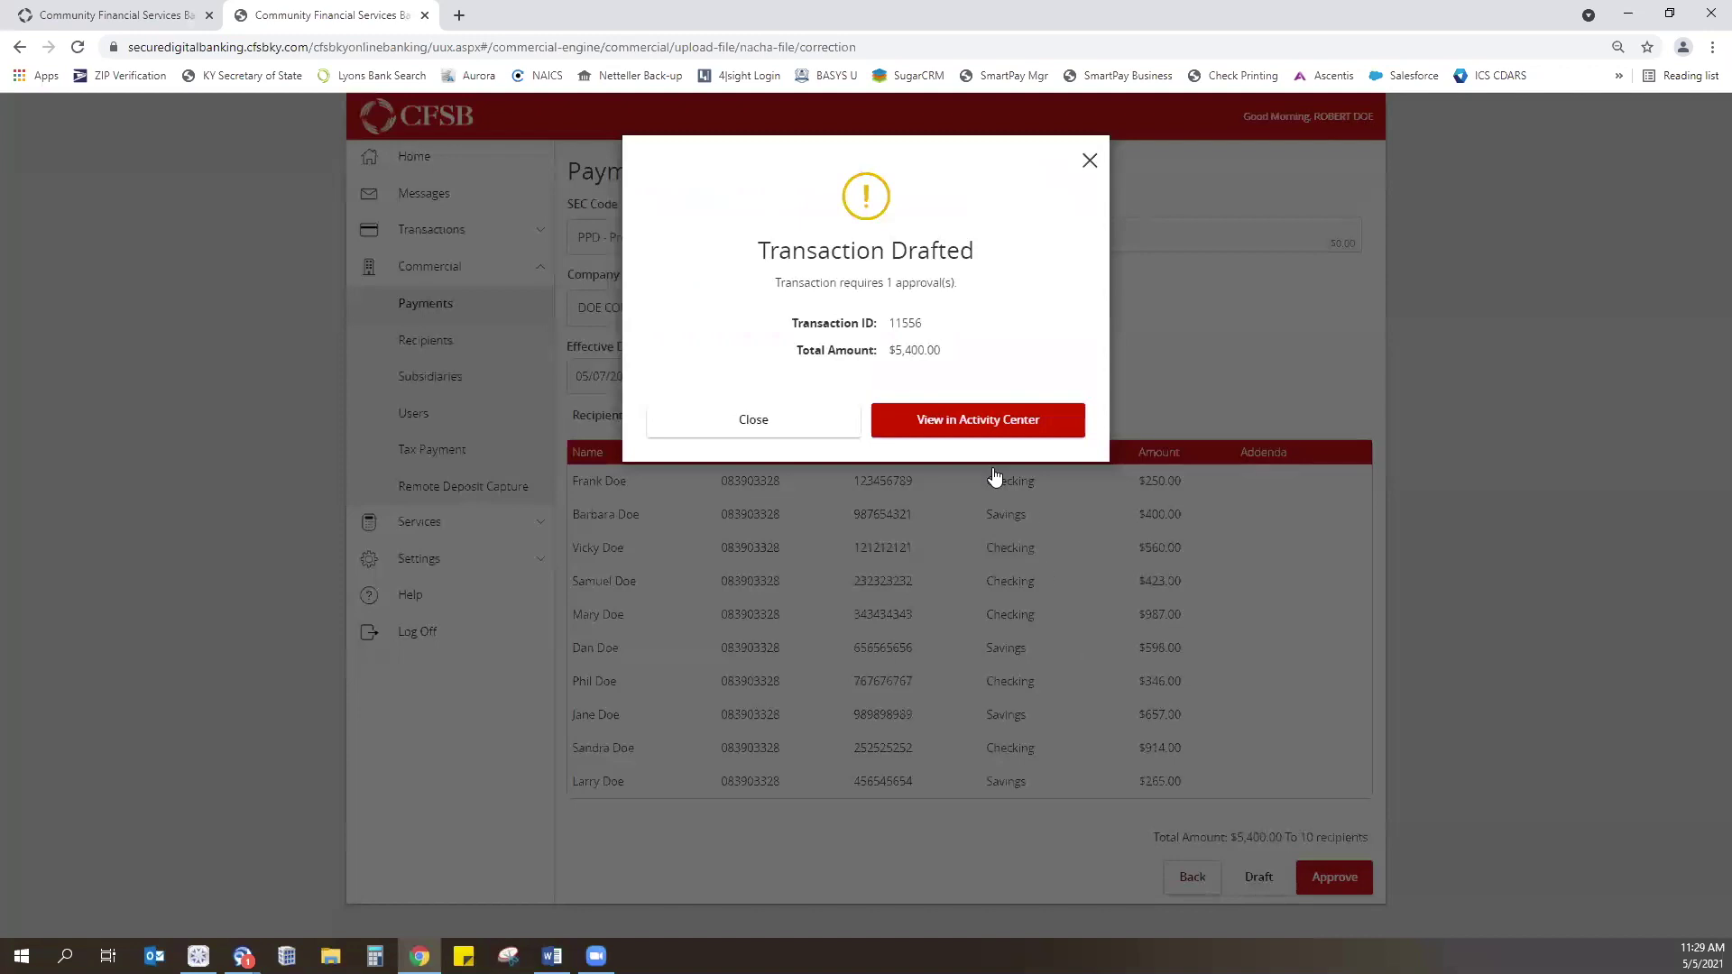
- Dismiss the draft notice and start a Lot Purchase wire with process date 05/05/2021
left_click(758, 418)
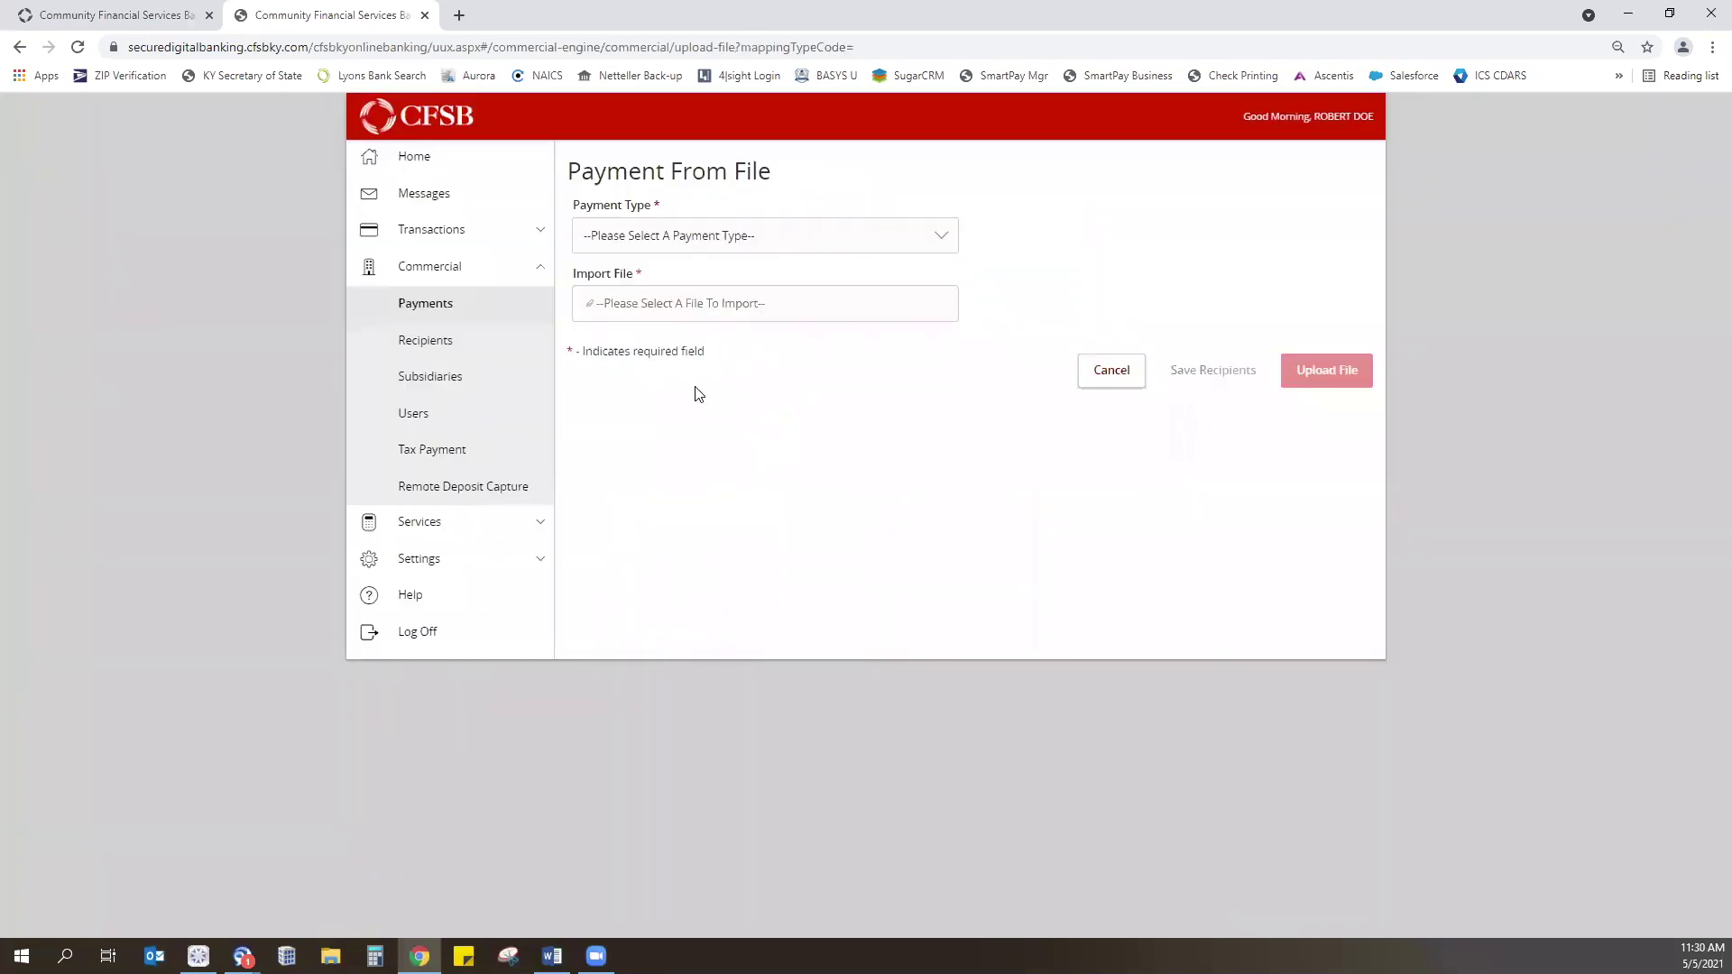
left_click(430, 312)
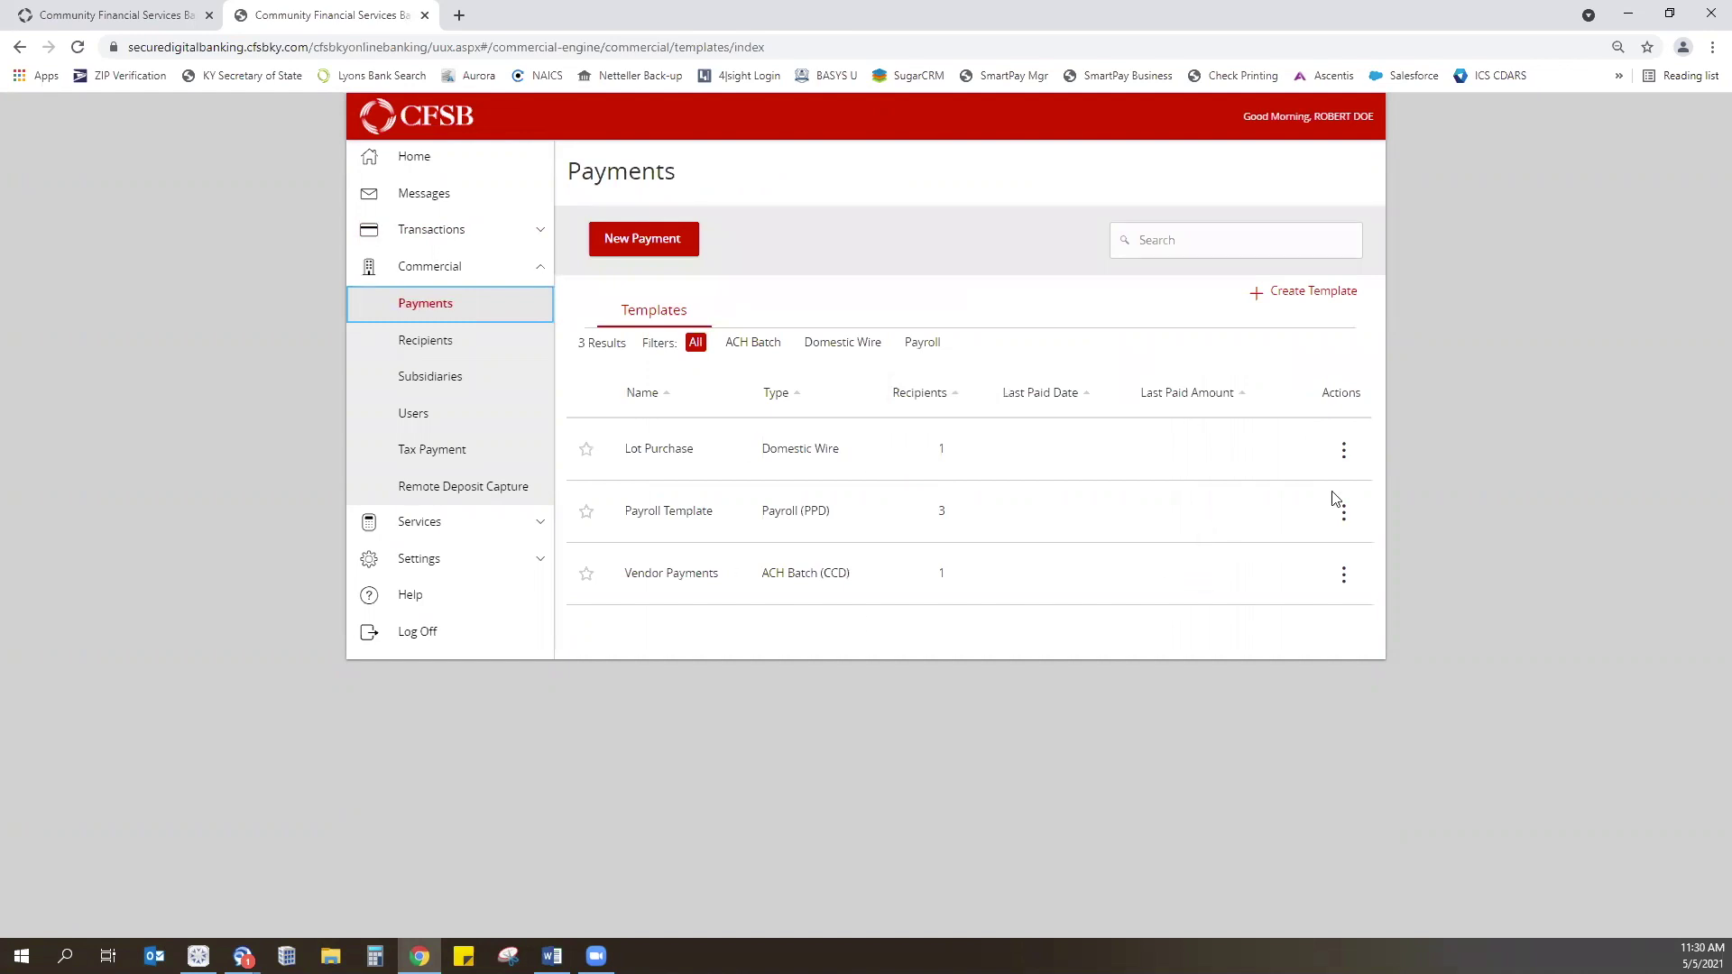
left_click(1342, 454)
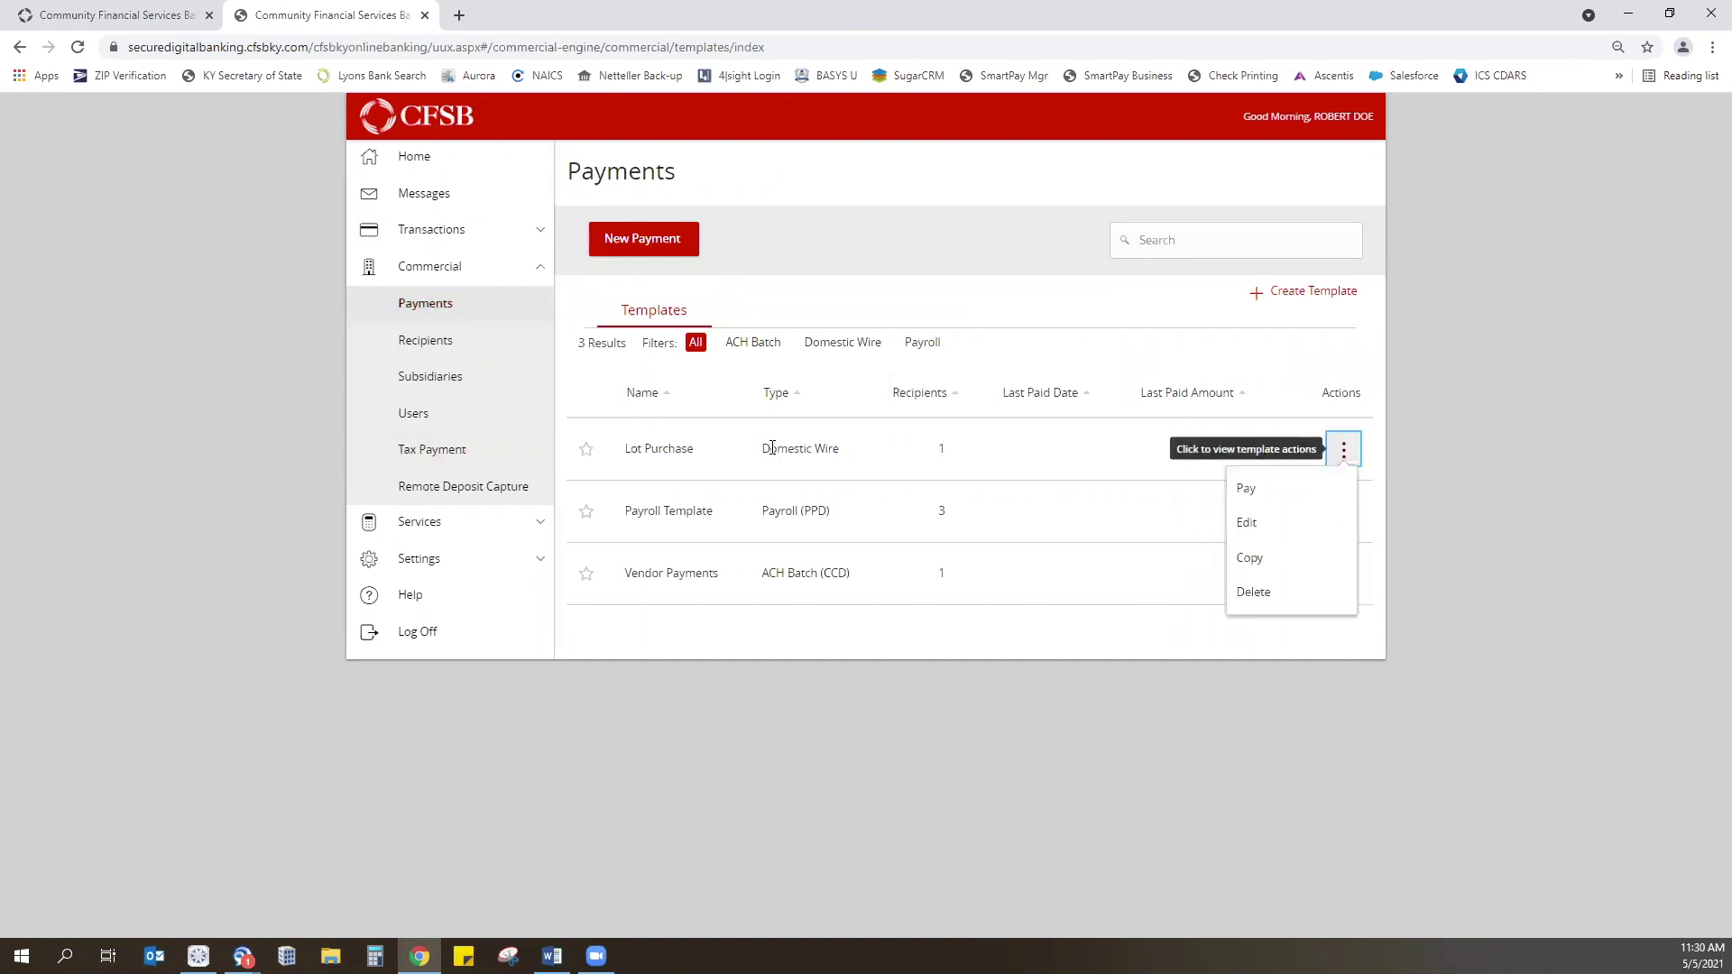
left_click(1275, 498)
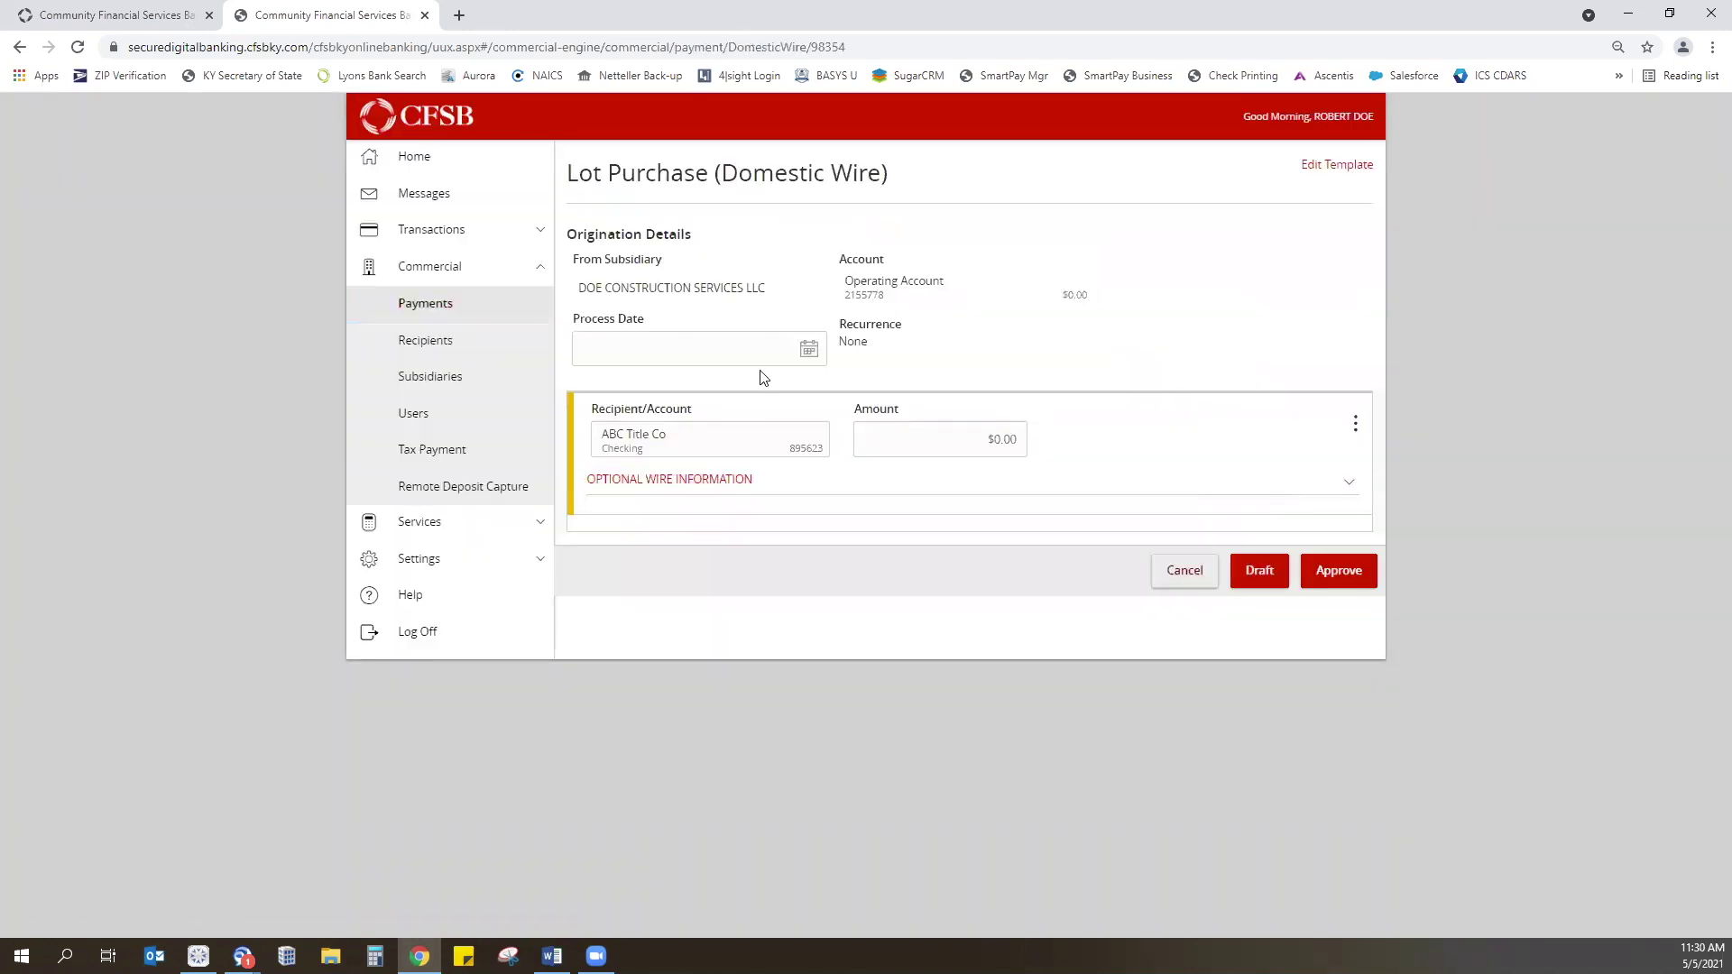
left_click(727, 357)
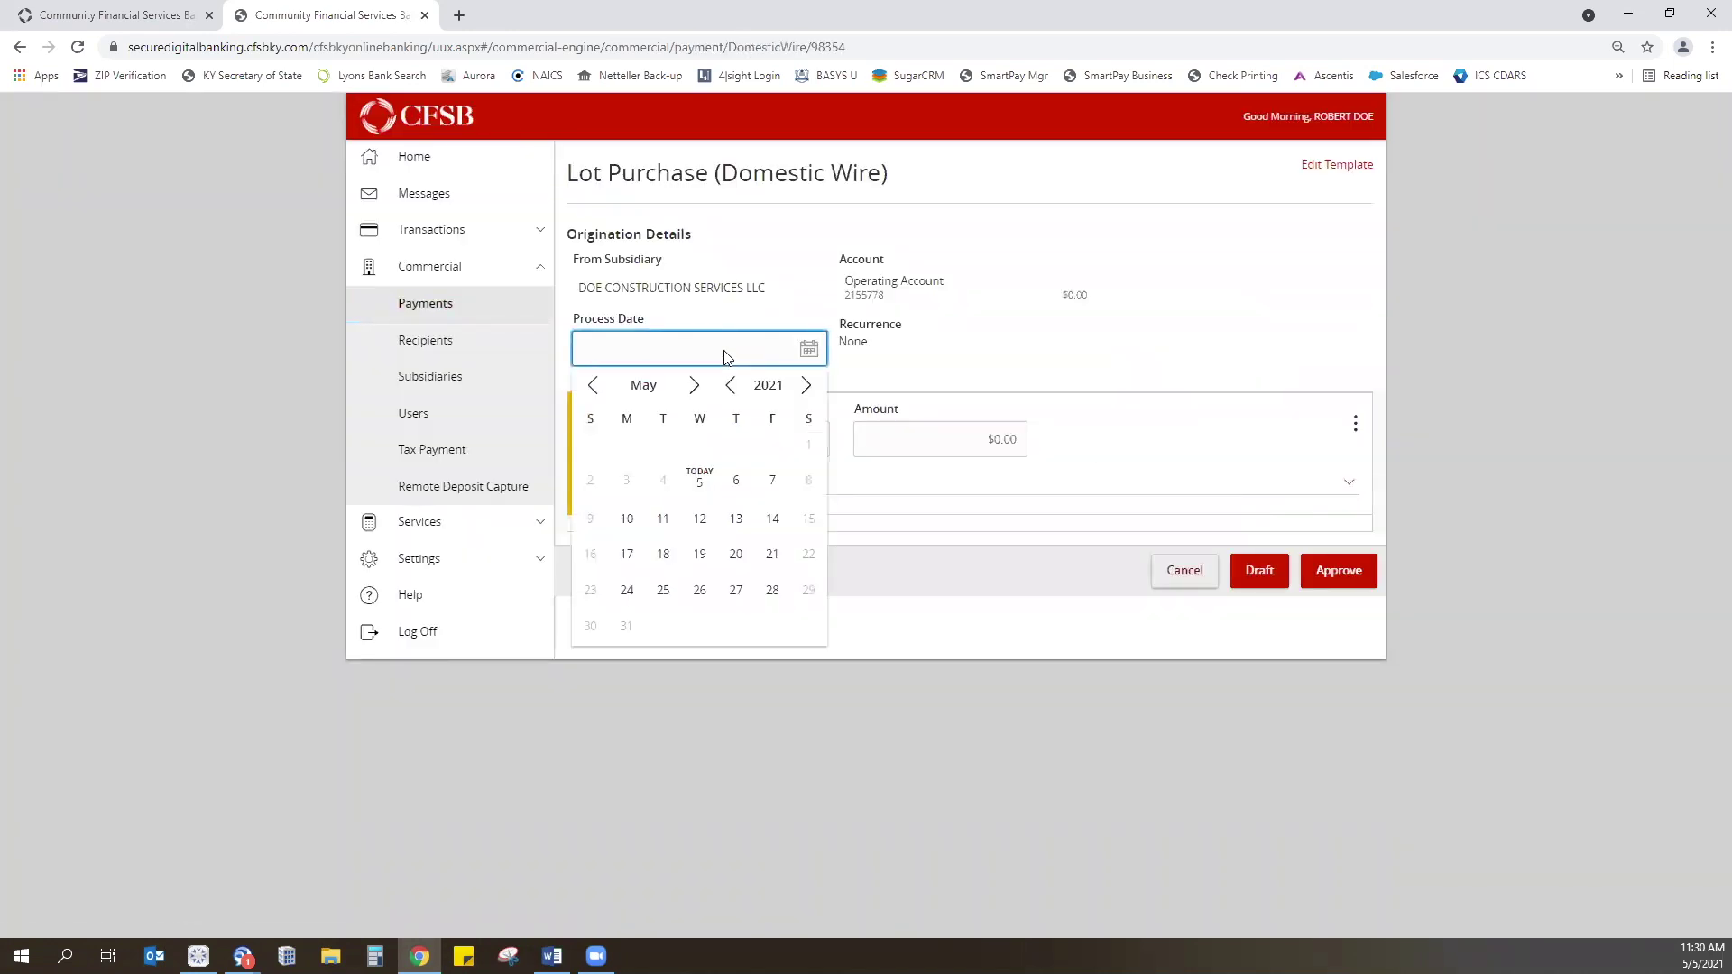
left_click(702, 485)
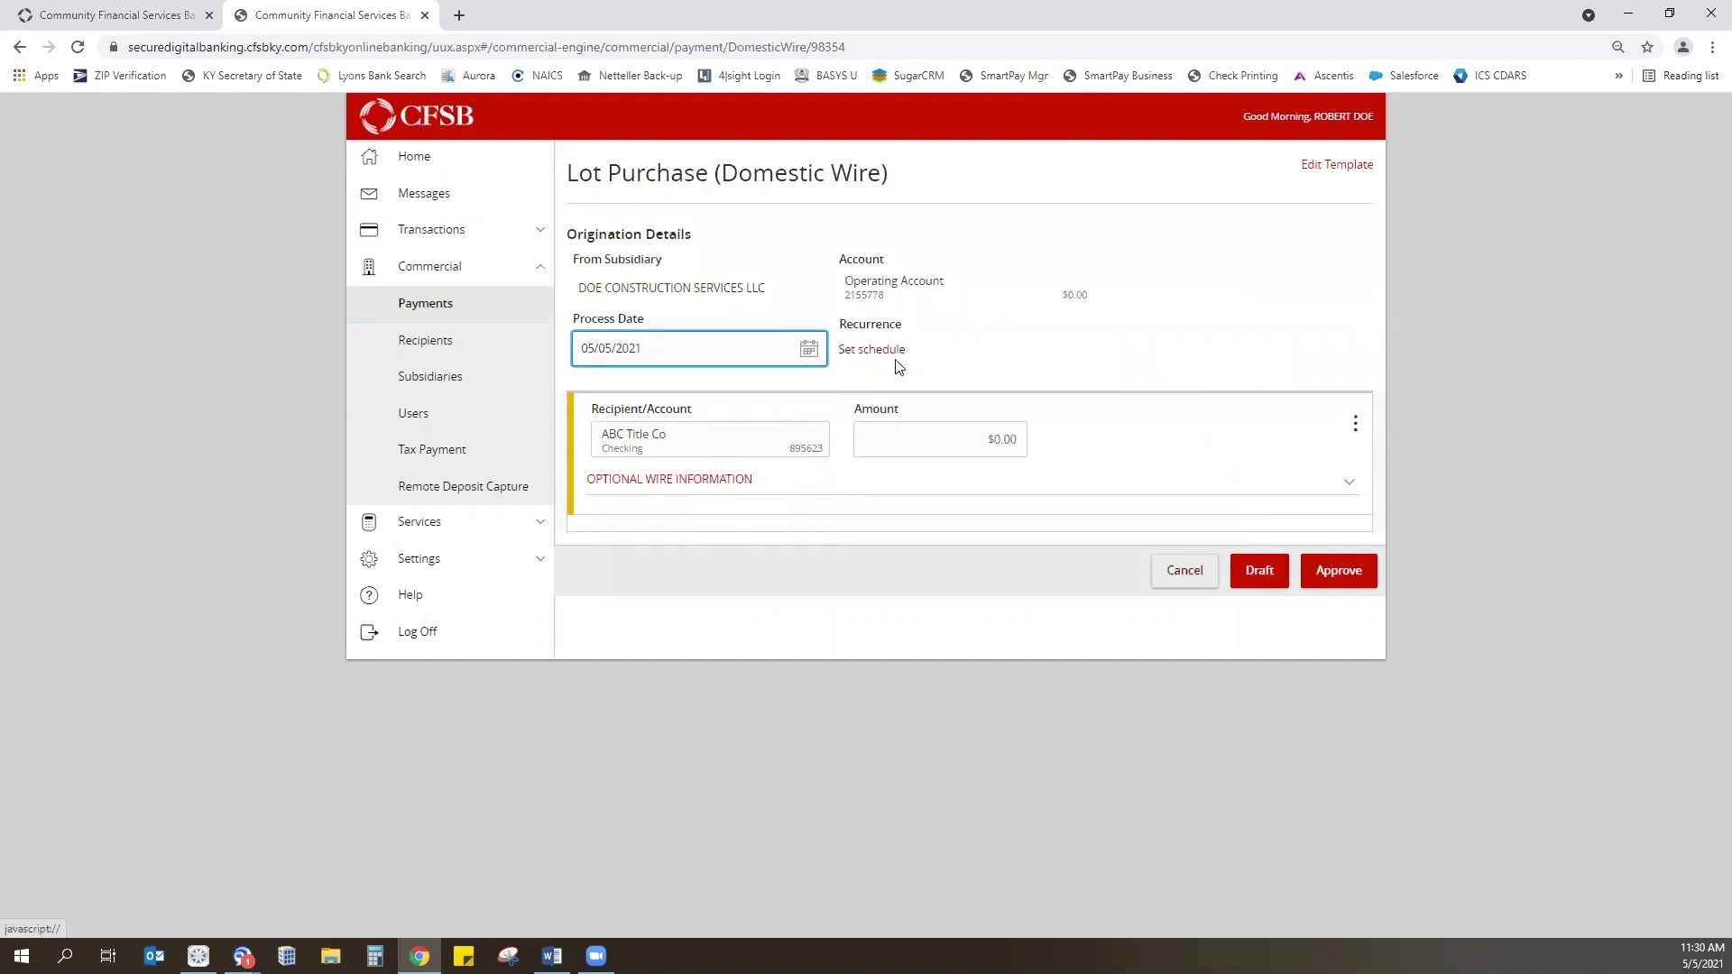
- Review the wire information and recipient details, cancel without sending, and go to Recipients
left_click(668, 481)
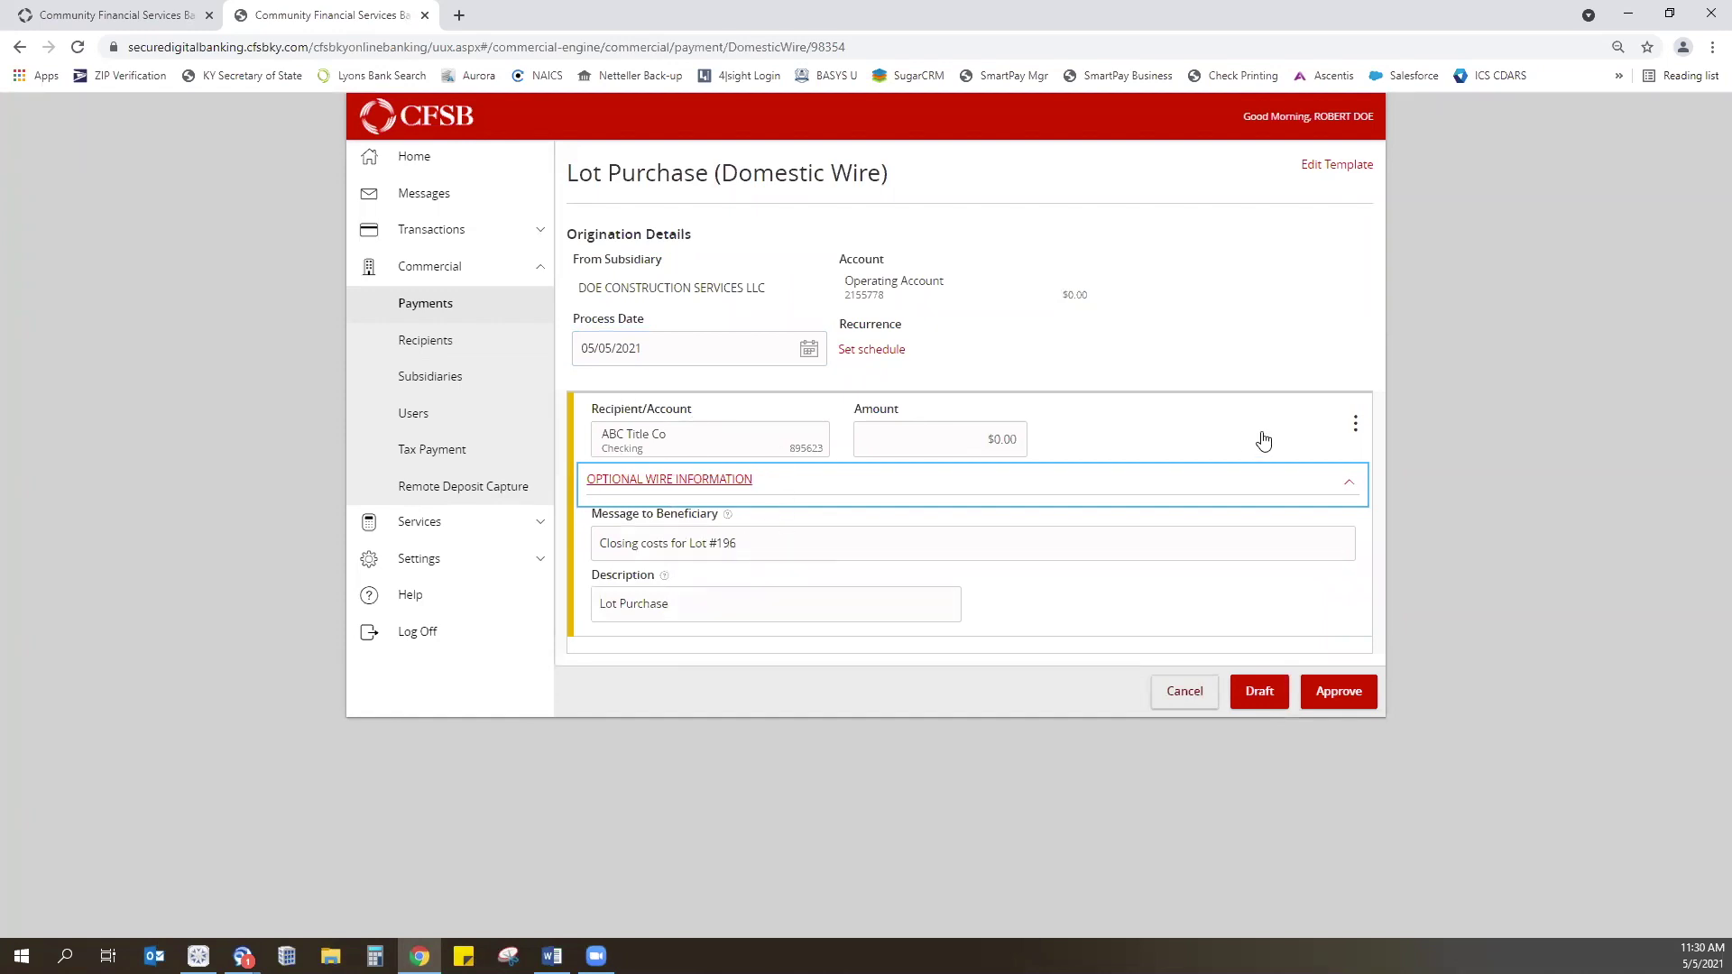
left_click(1339, 429)
left_click(1322, 469)
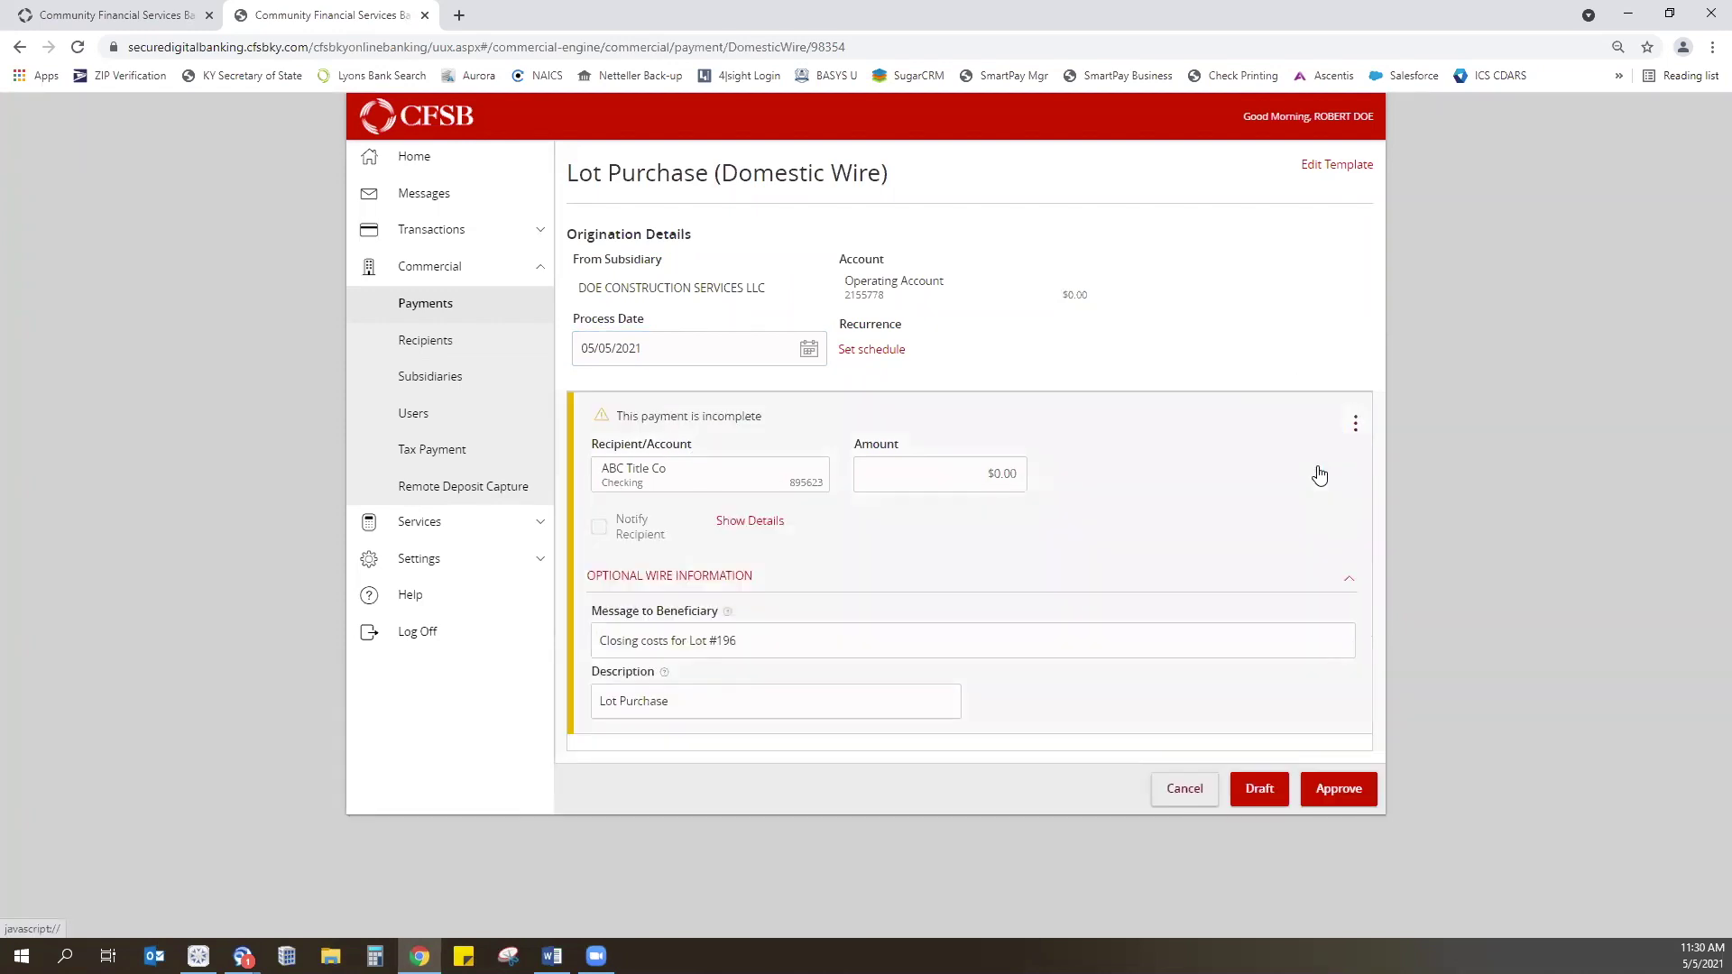
left_click(1353, 425)
left_click(1318, 498)
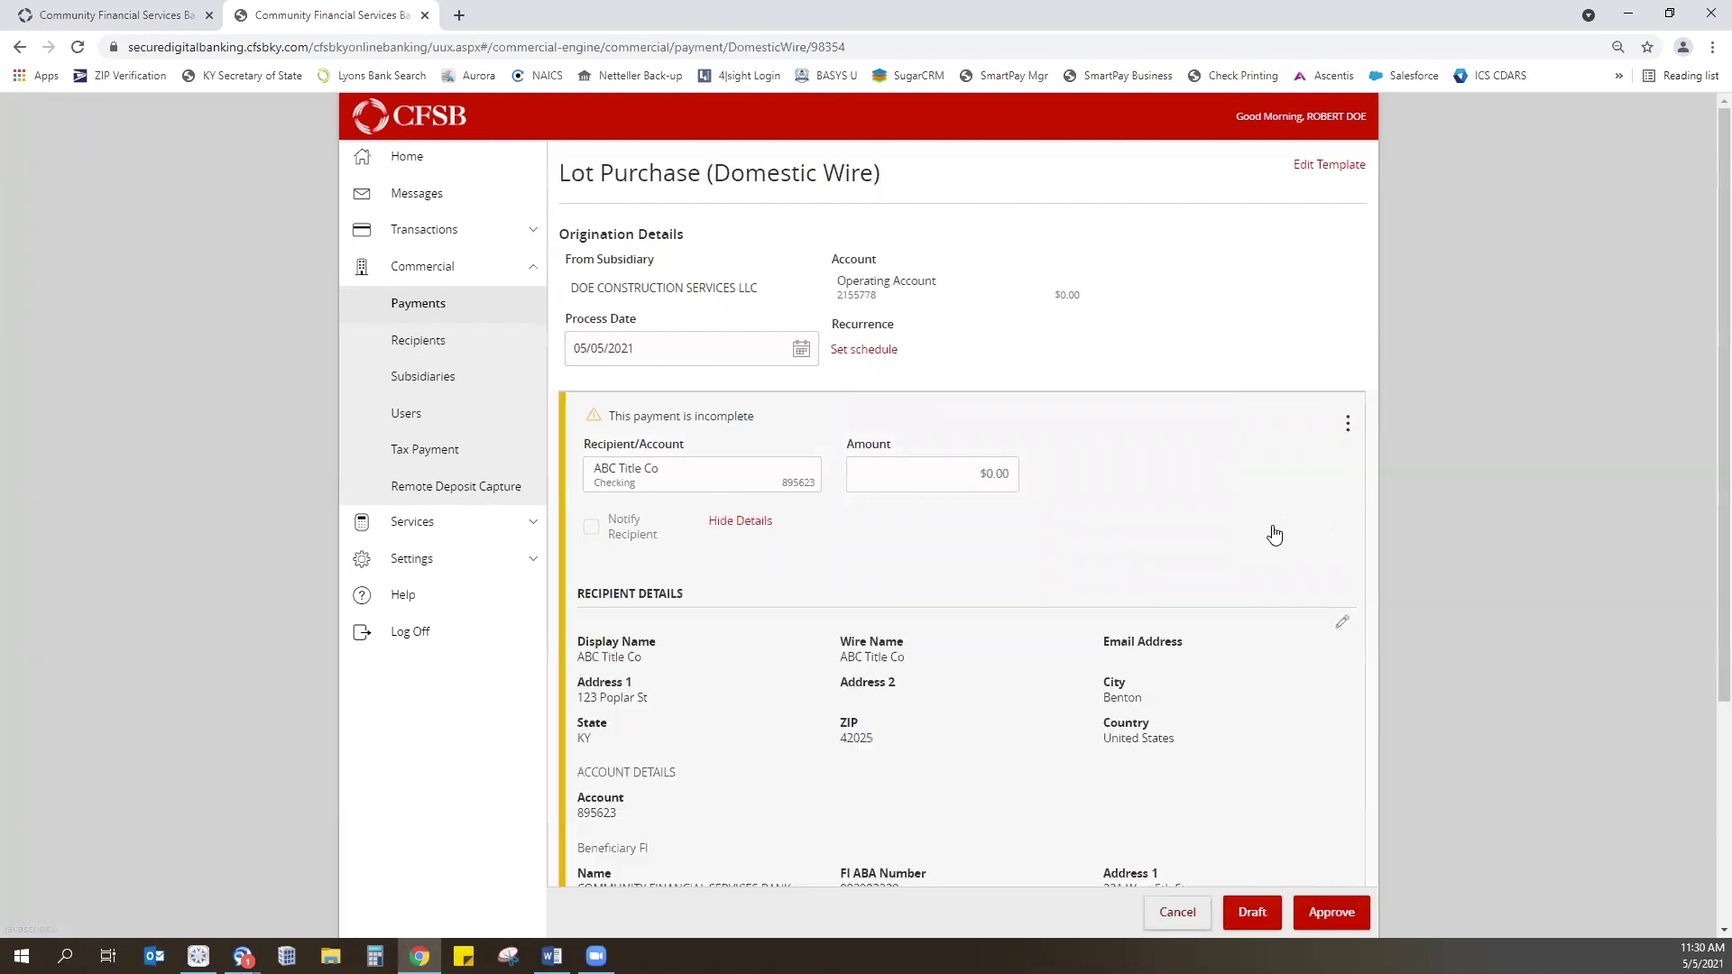
scroll(1253, 628, "down", 3)
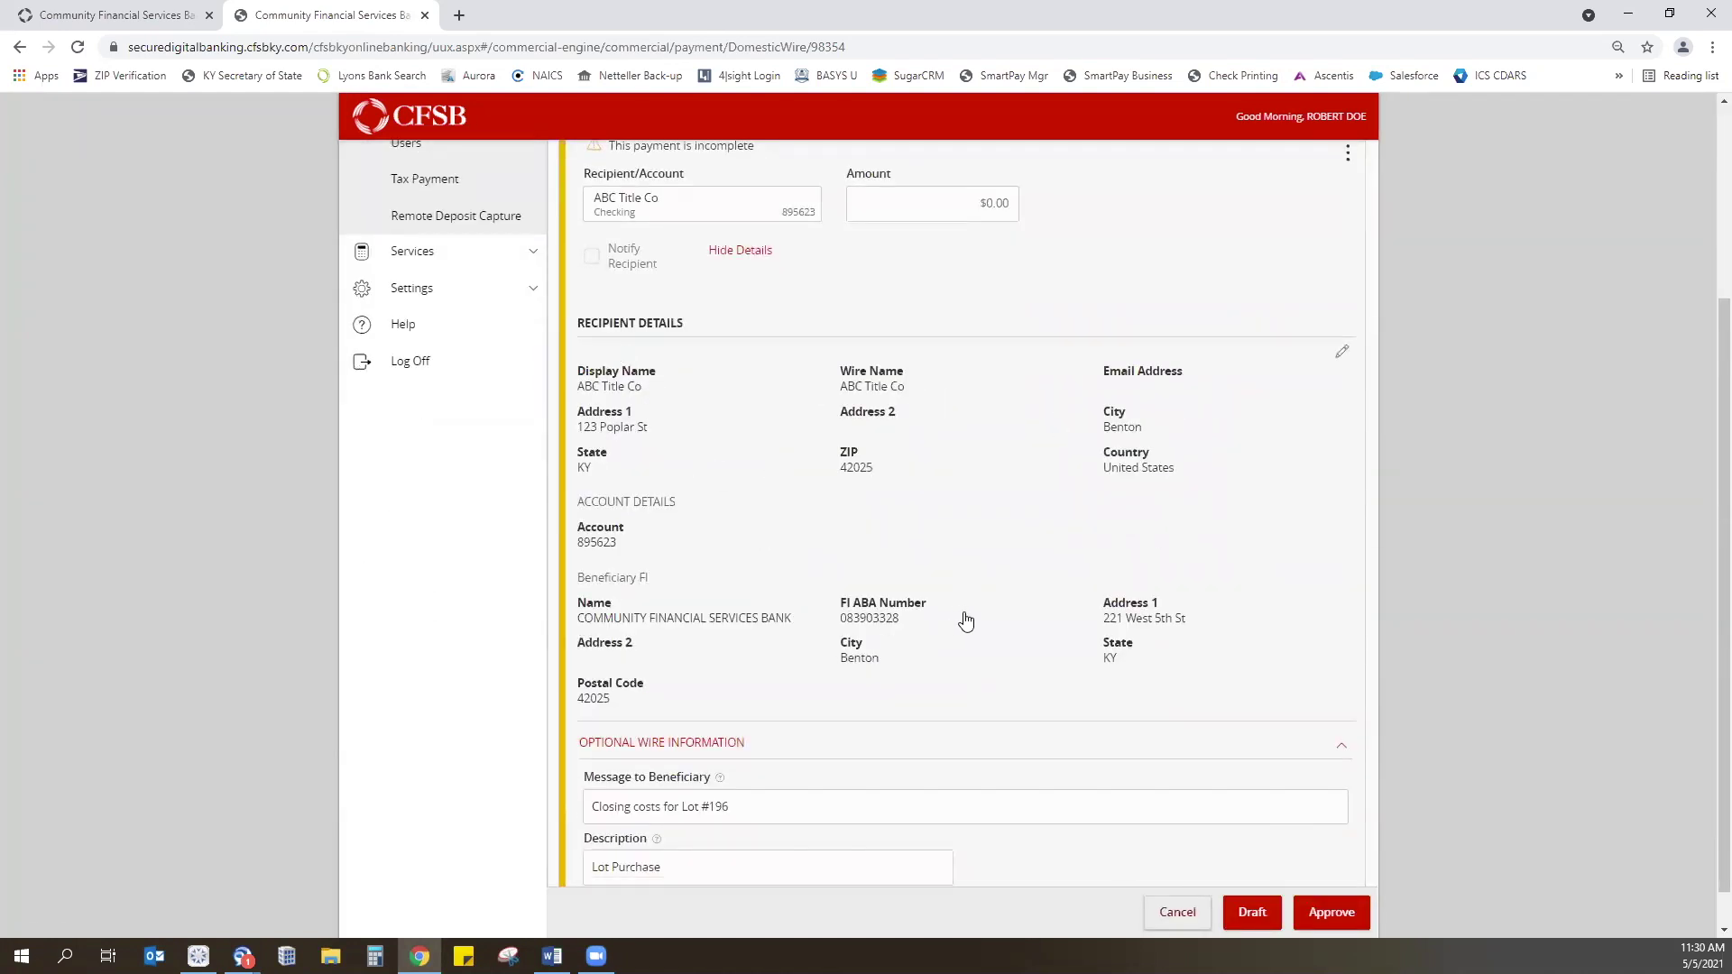
left_click(1167, 915)
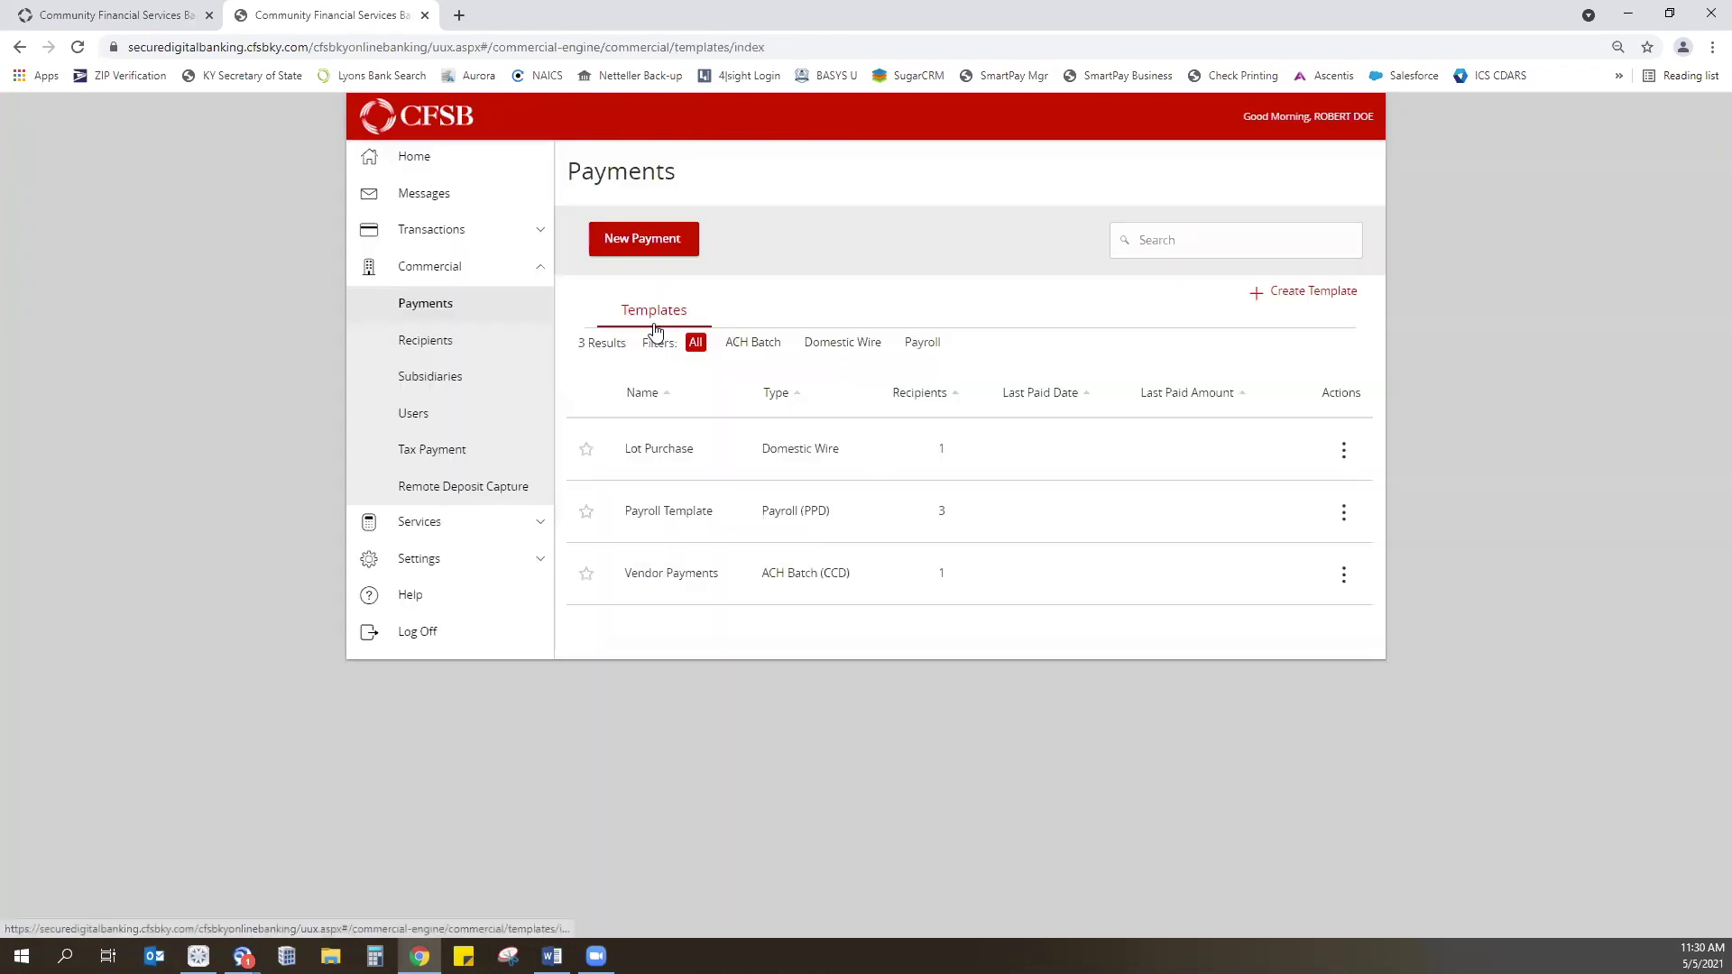
left_click(479, 341)
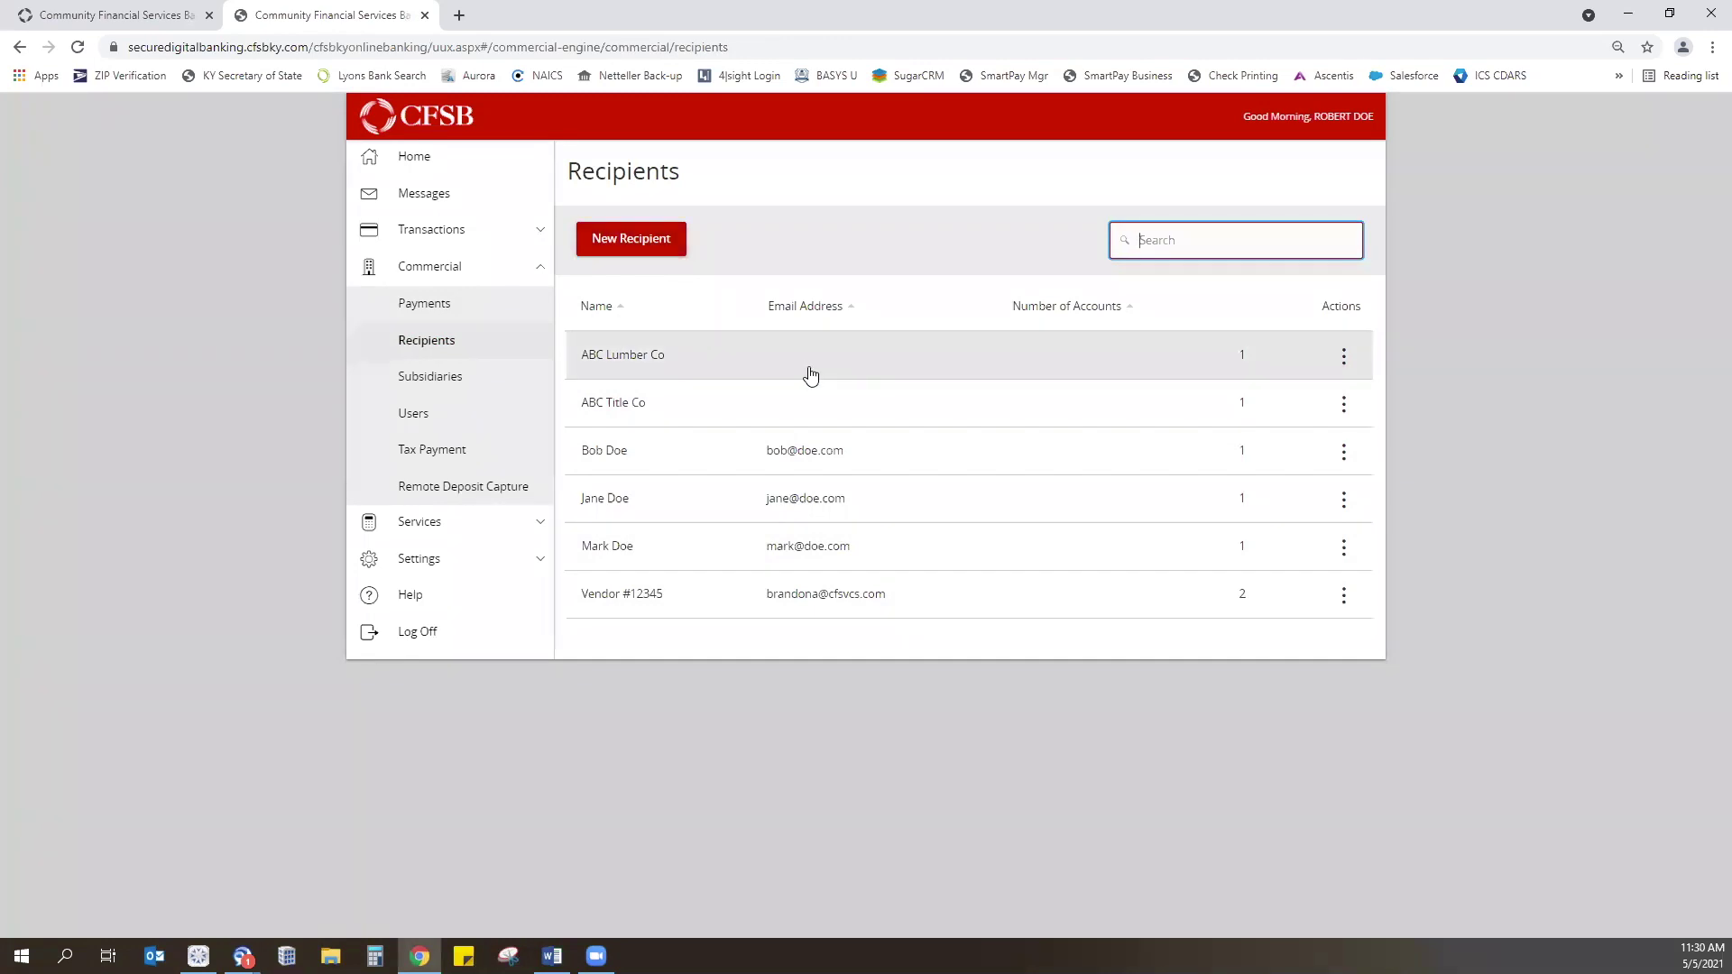
- Look at ABC Lumber Co without changes, then start a new recipient
left_click_drag(578, 365, 723, 364)
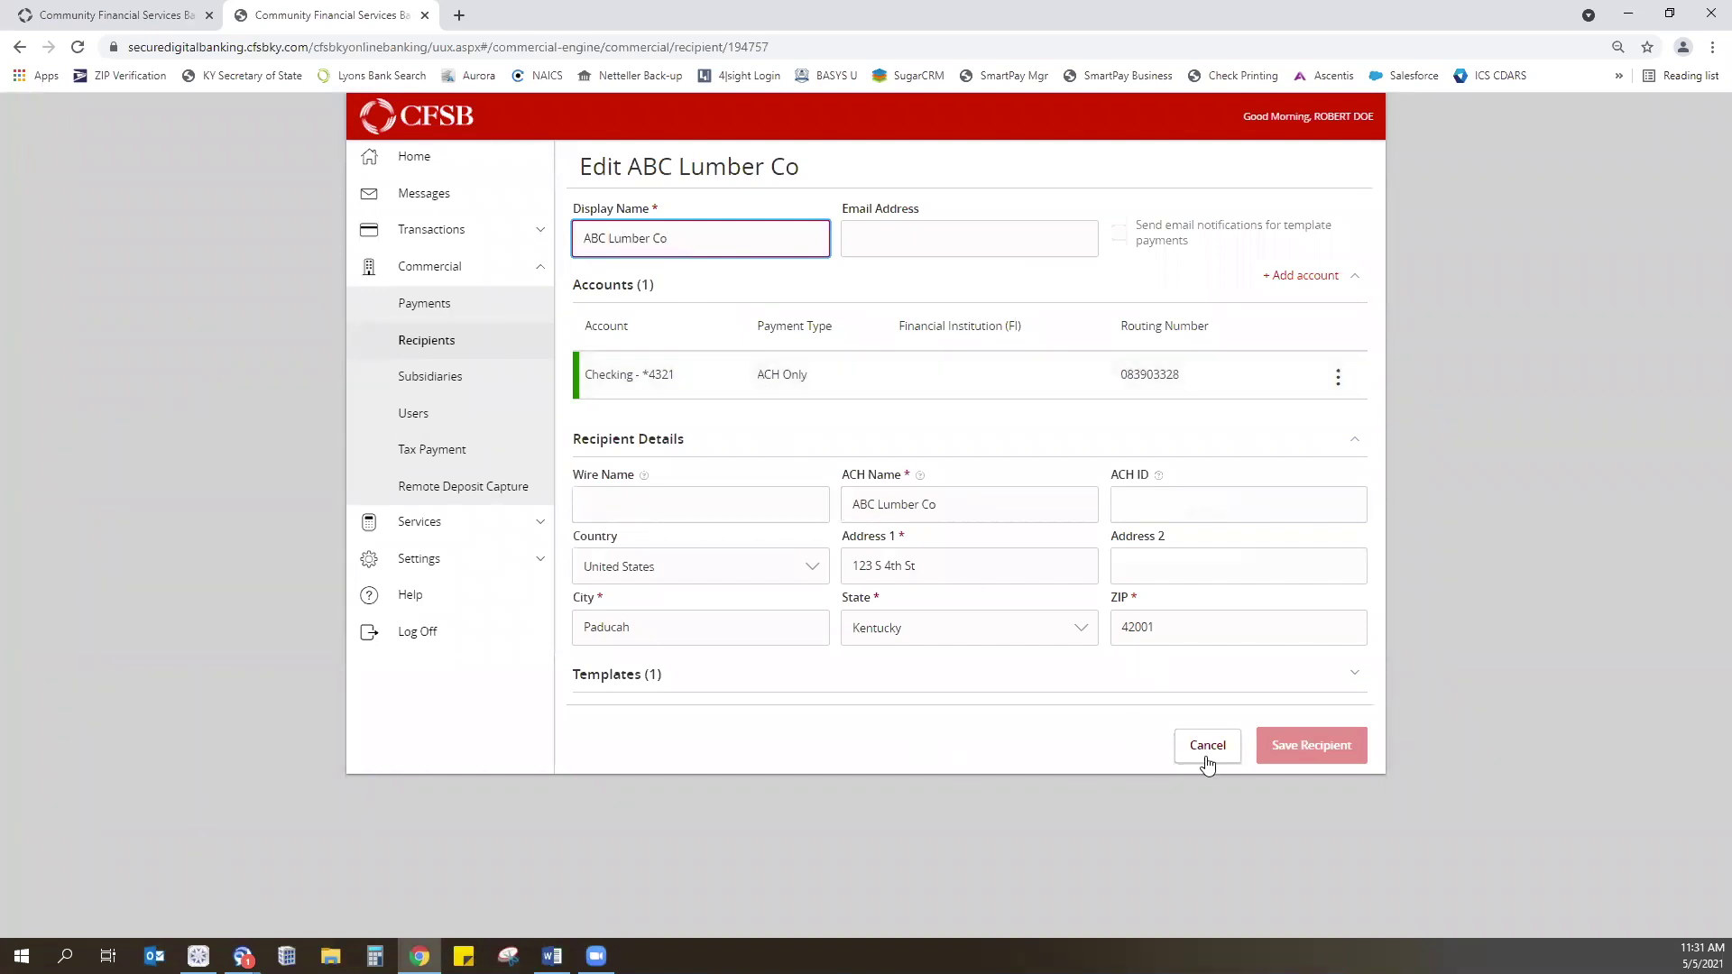
left_click(1208, 745)
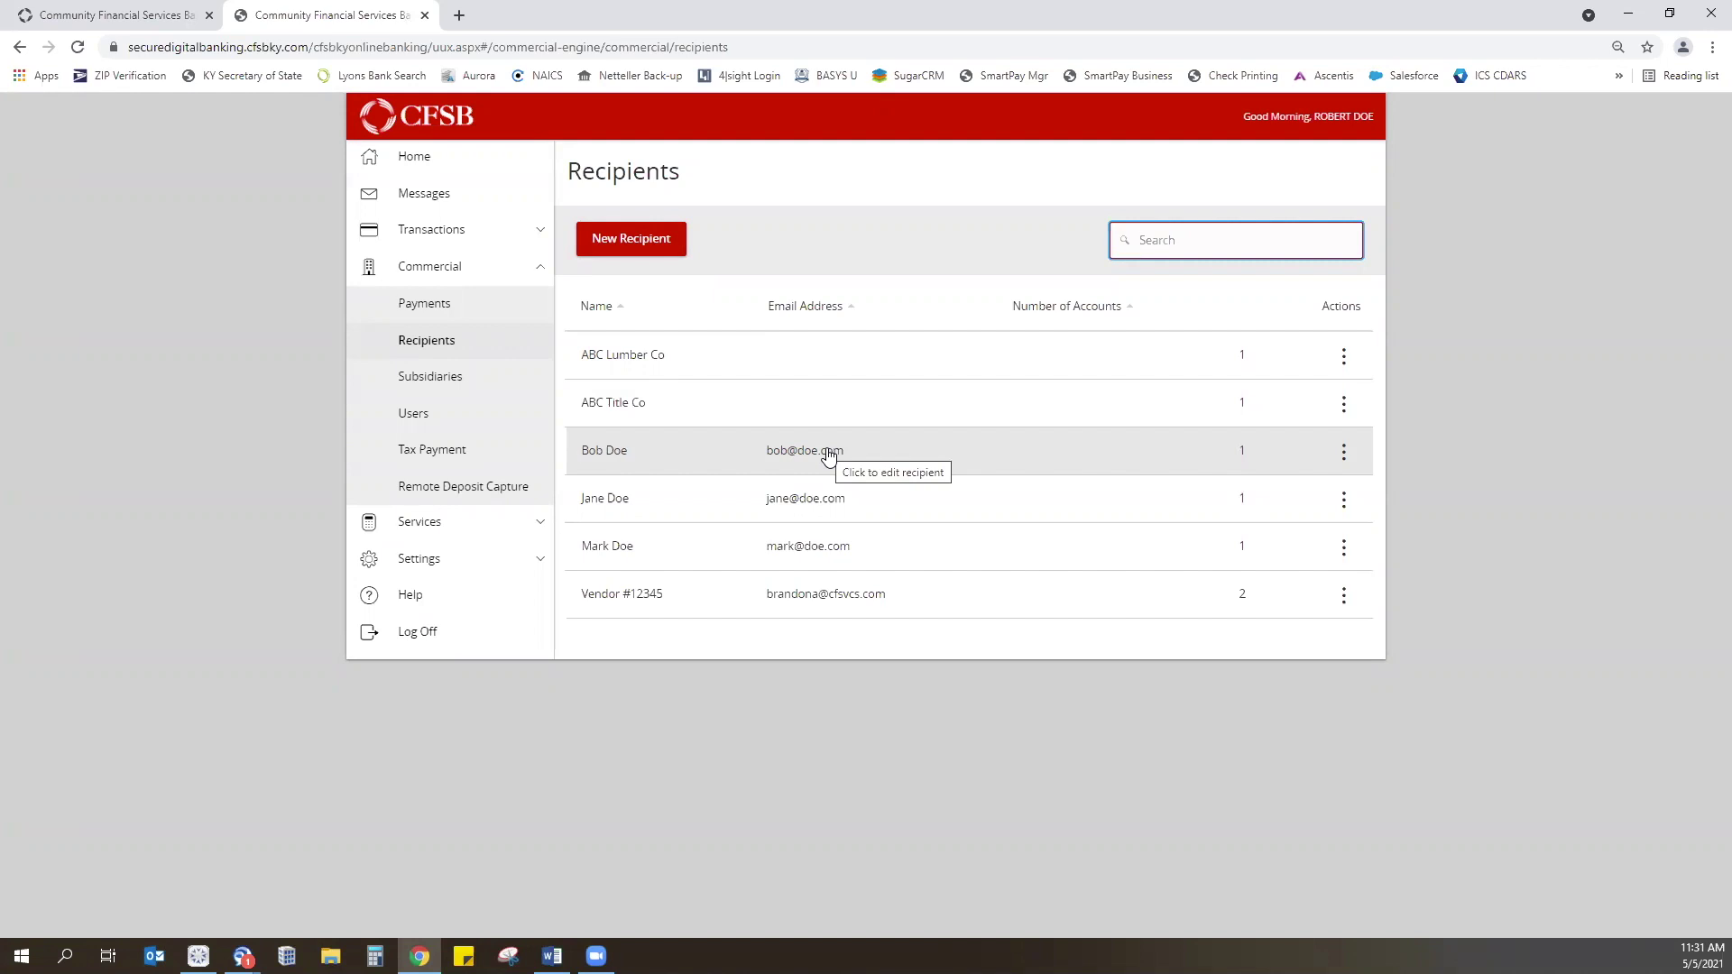
left_click(648, 242)
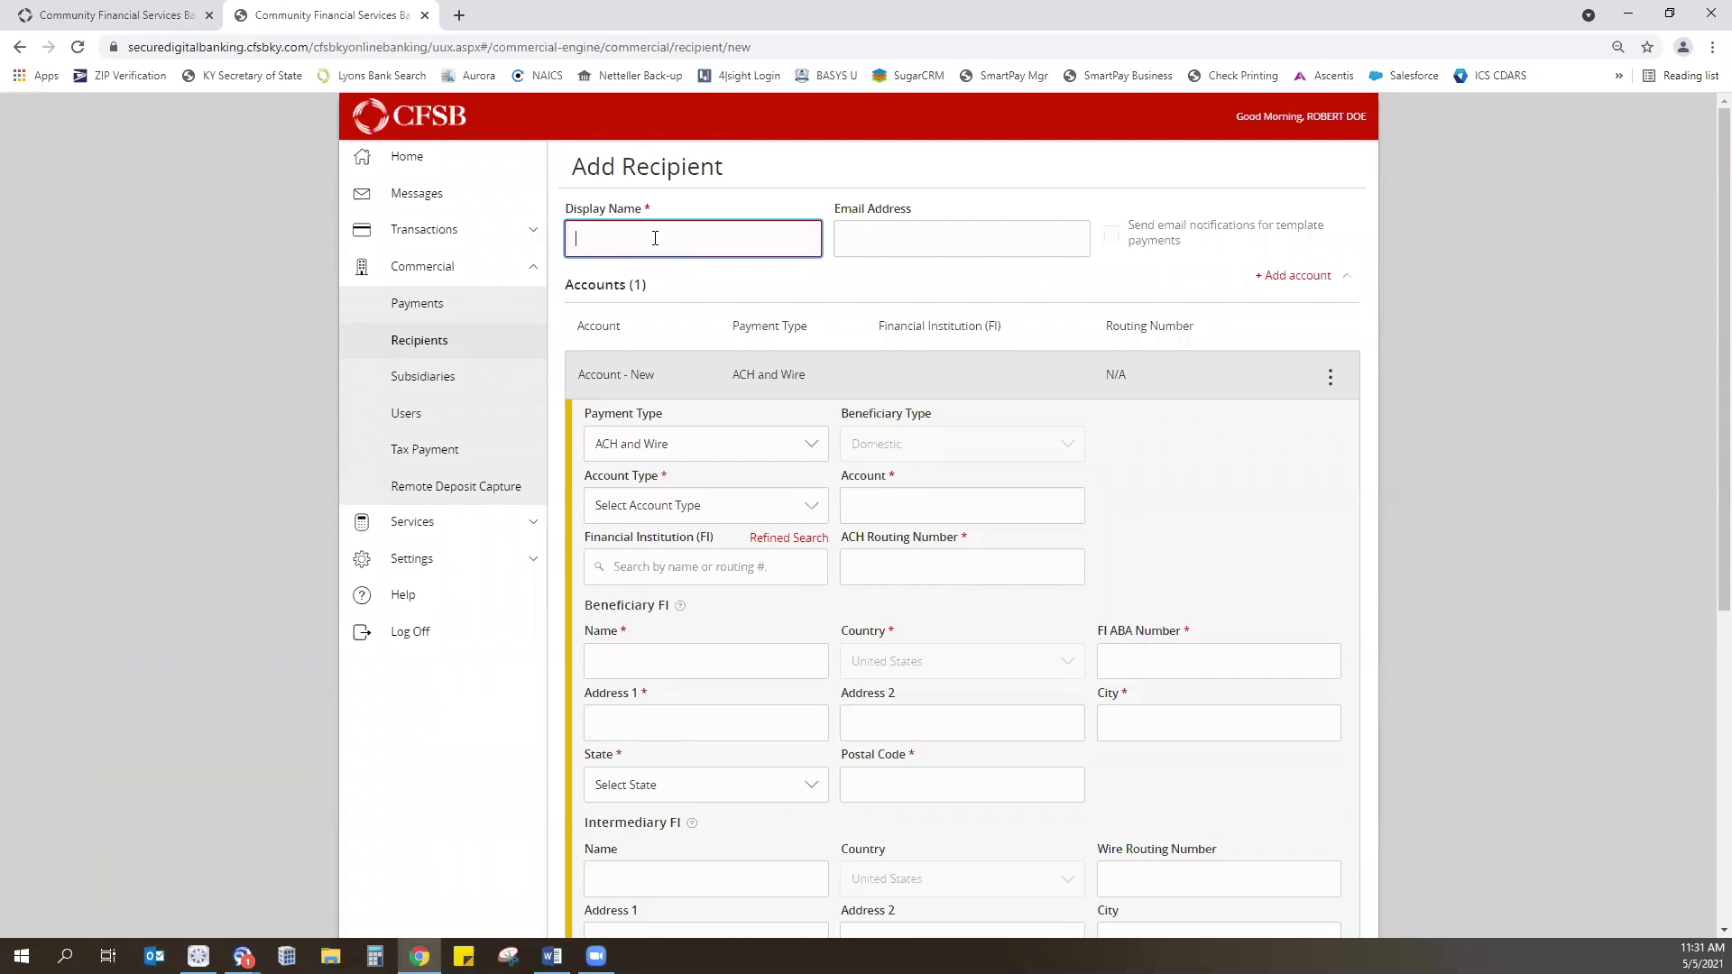
- Name the recipient 'Employee # 123456', add its e-mail, and enable payment e-mail notifications
type("Employee # 123456")
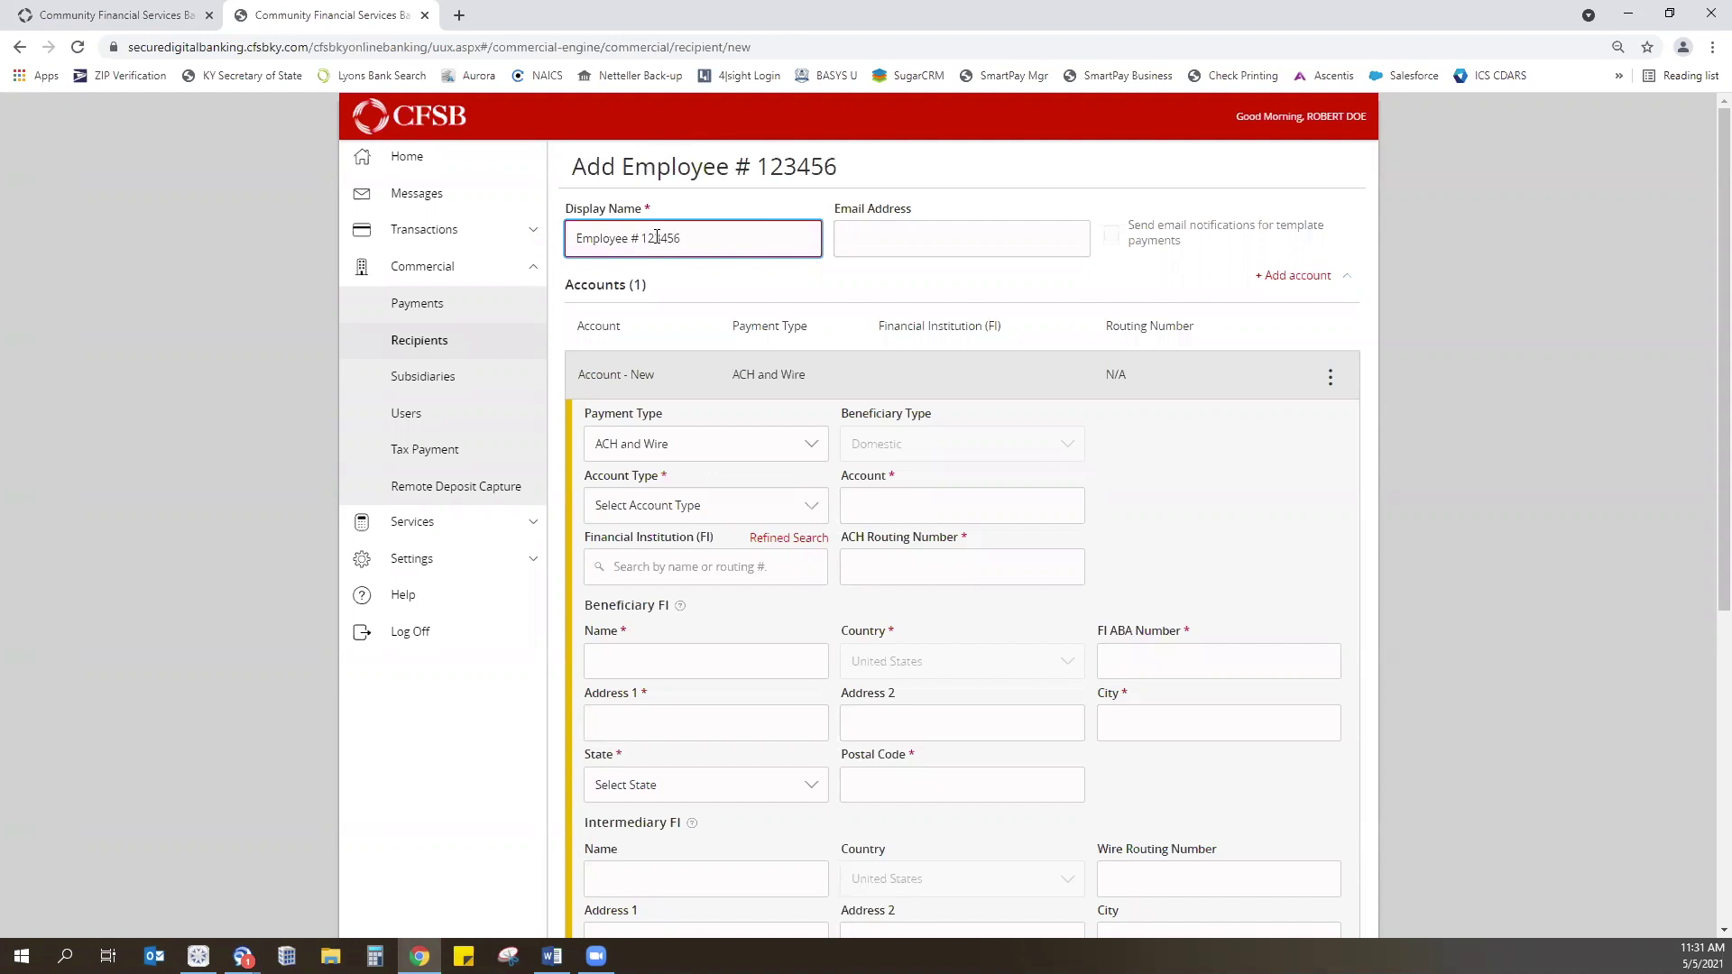
left_click(954, 249)
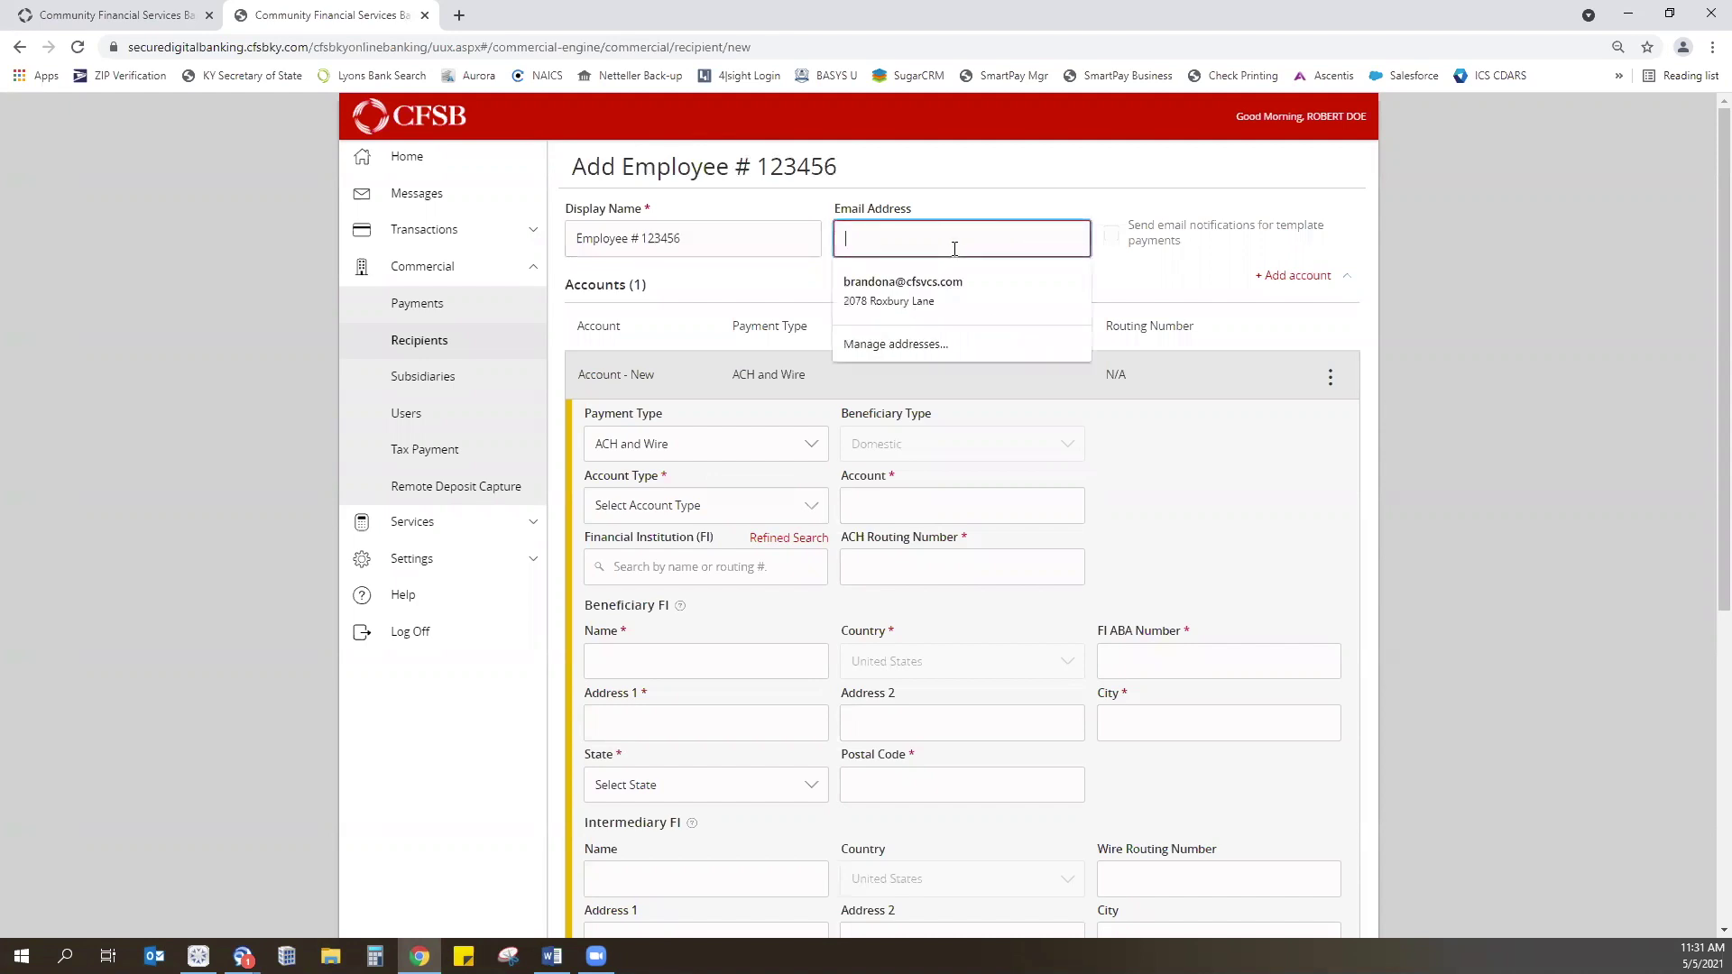
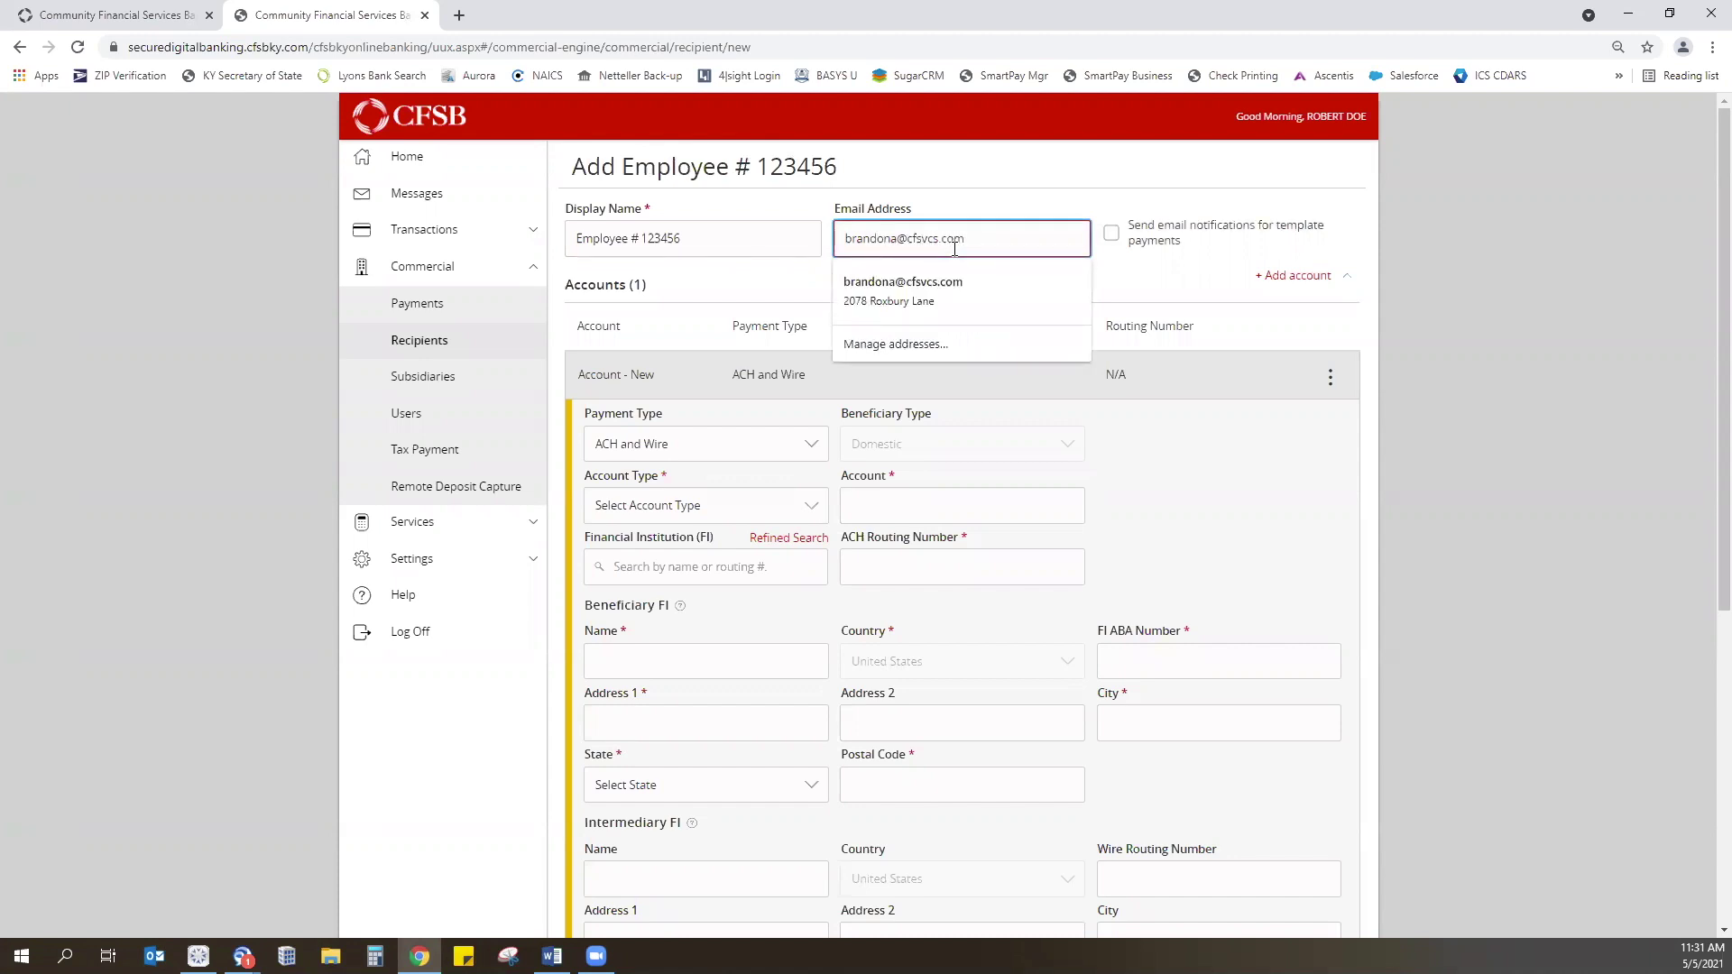
left_click(1127, 281)
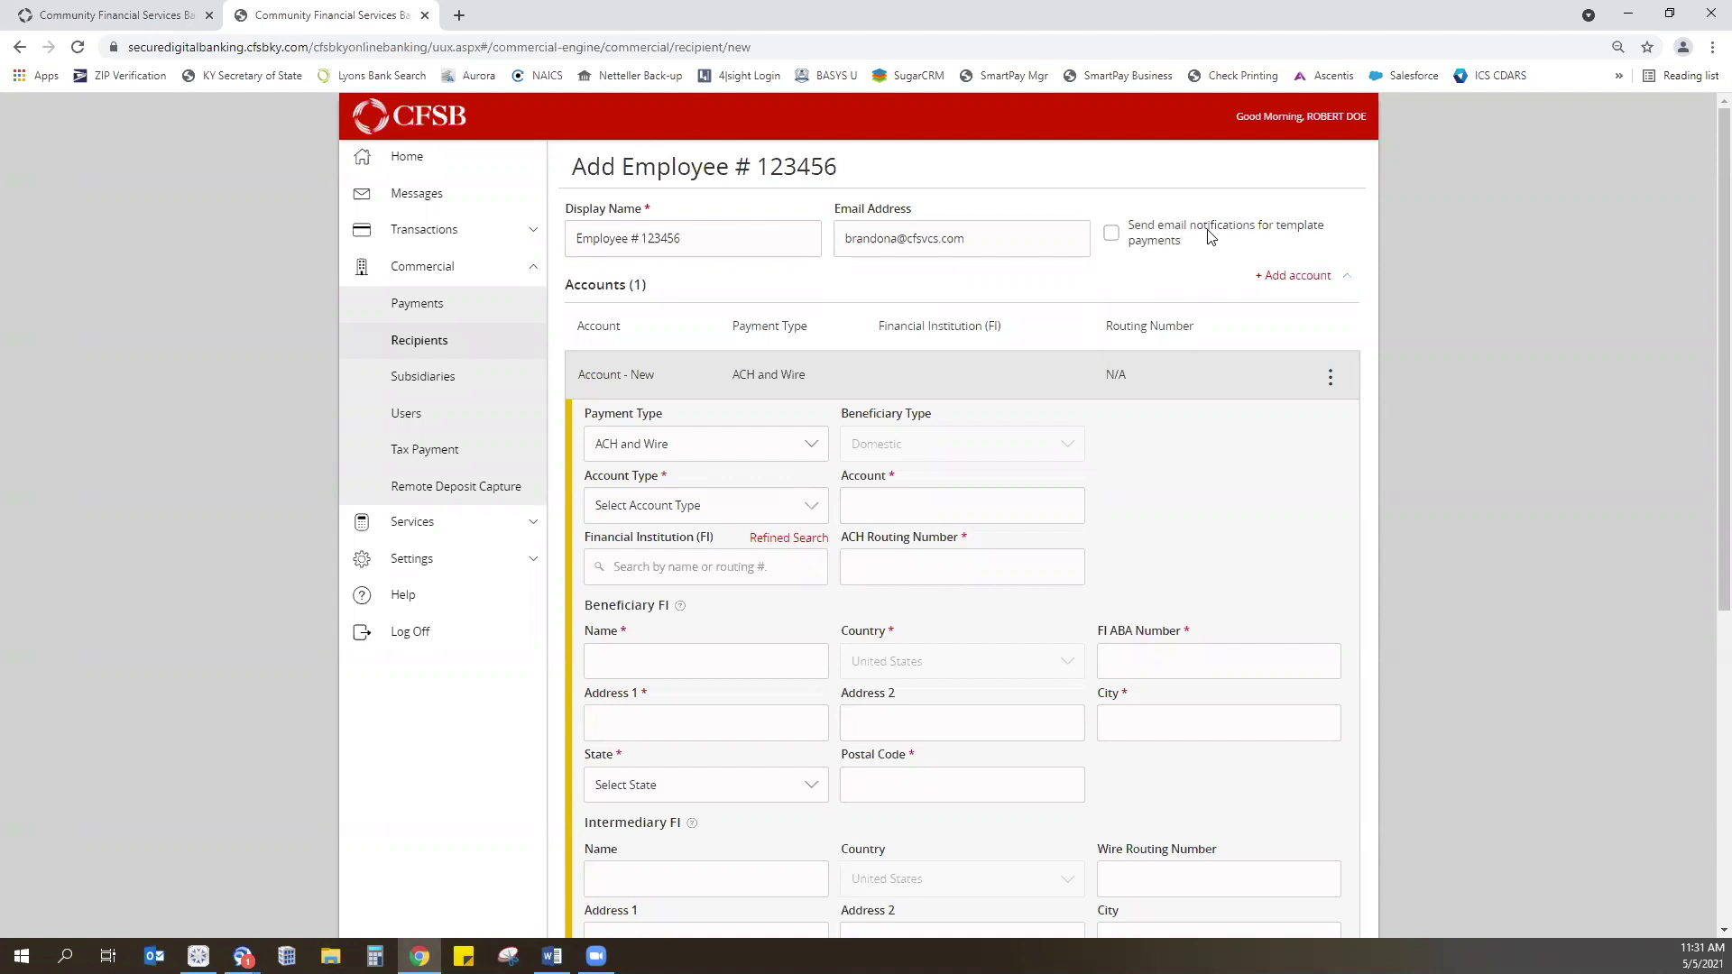
left_click(1113, 235)
- Set the account's payment type to ACH Only and account type to Checking
scroll(695, 385, "down", 1)
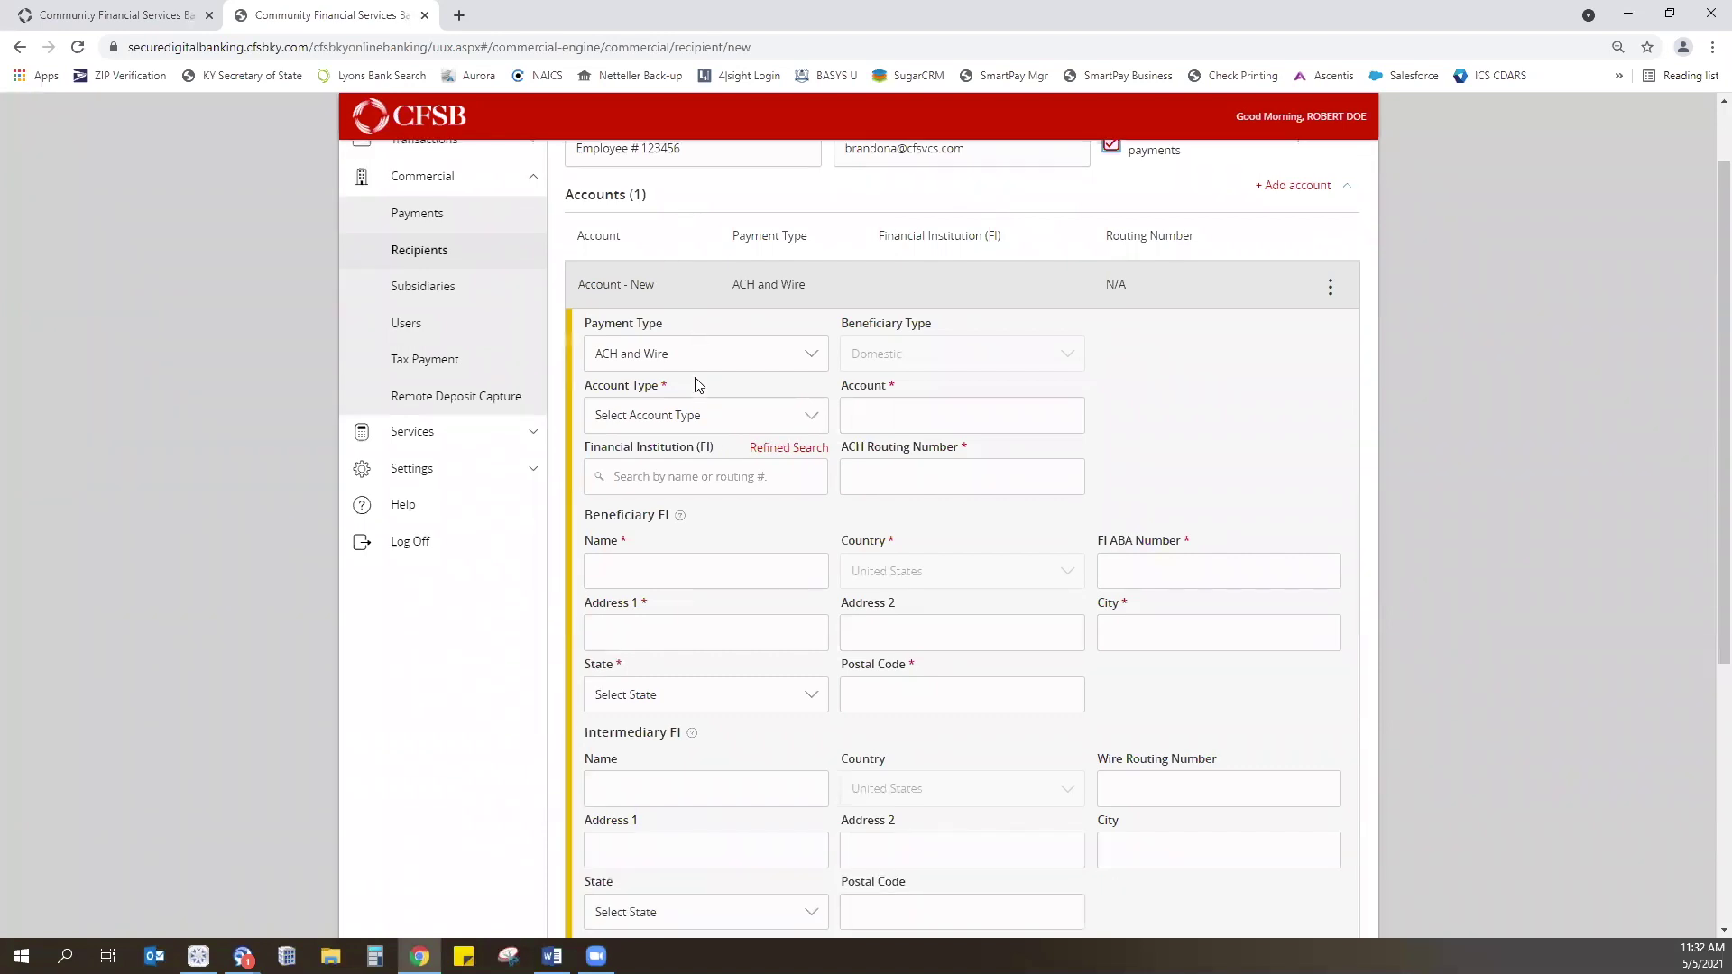
left_click(697, 347)
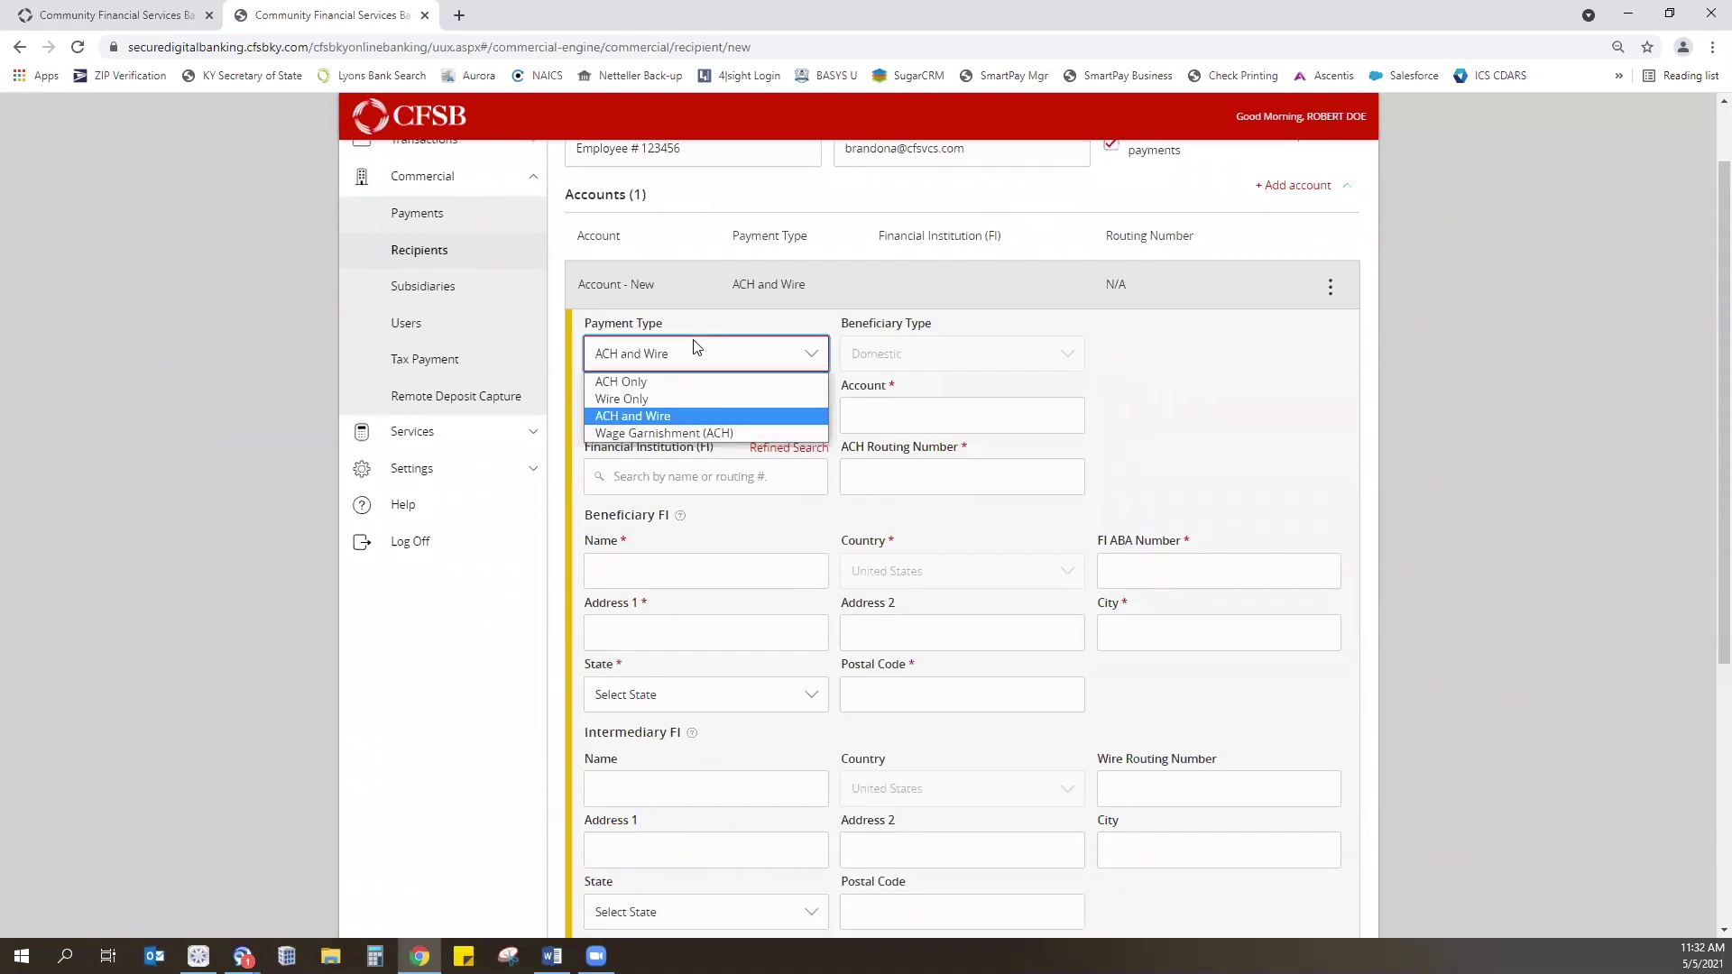
left_click(673, 381)
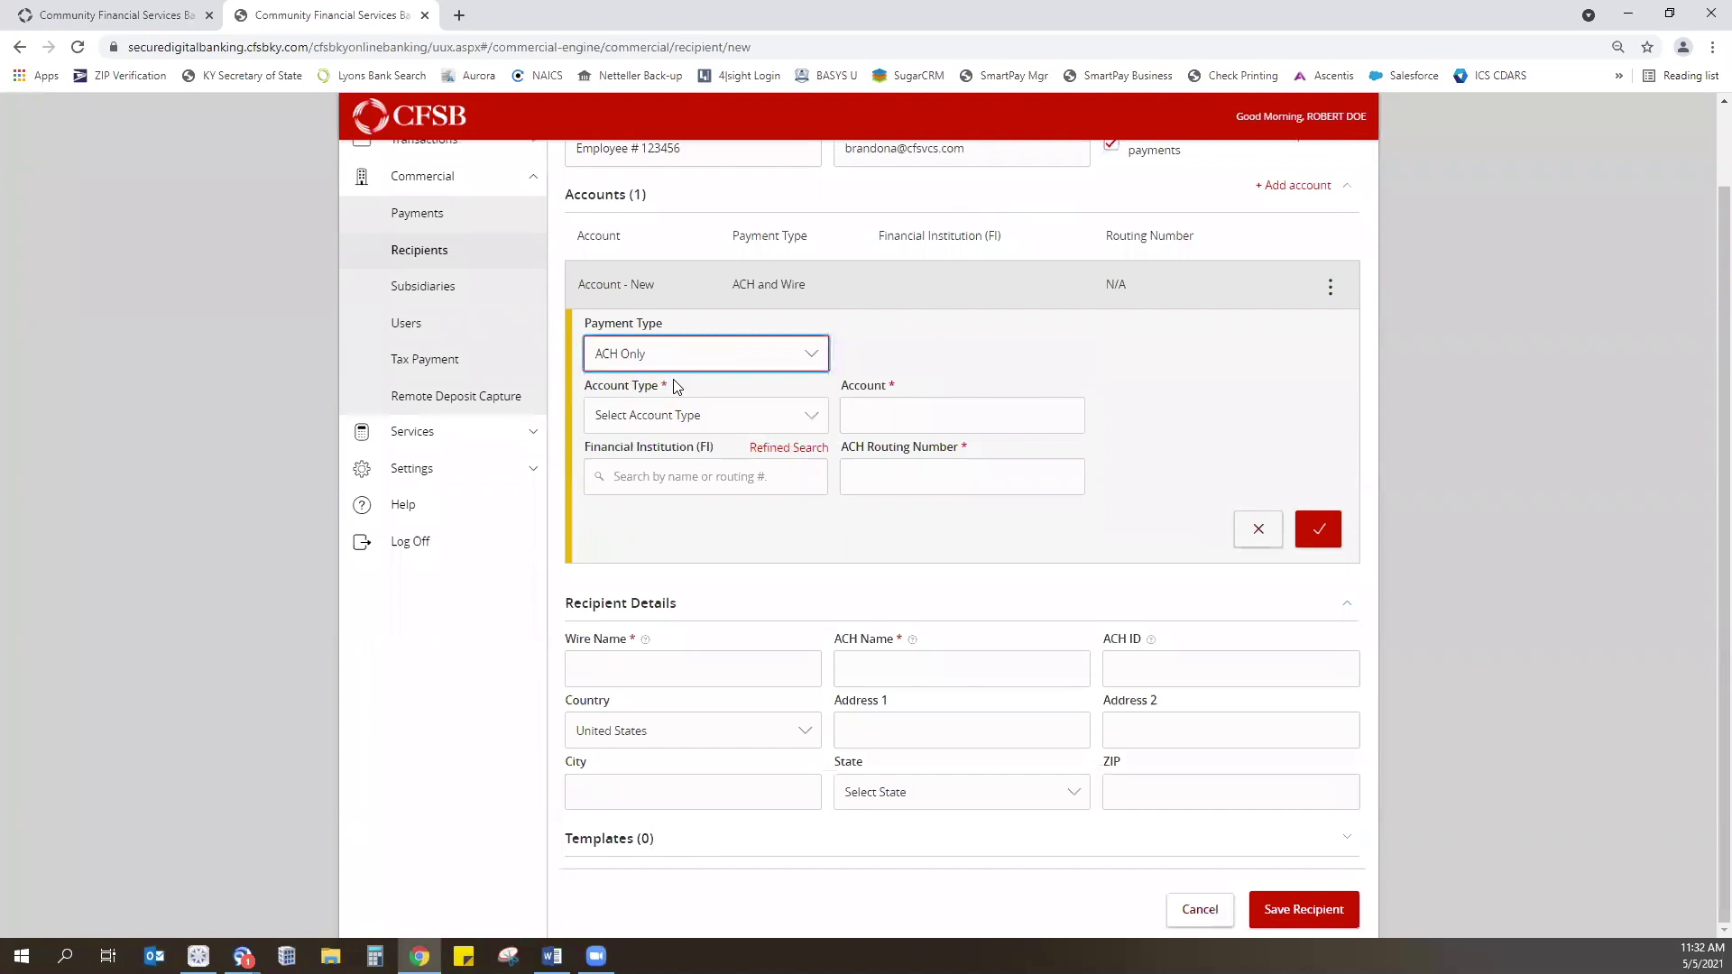
left_click(696, 360)
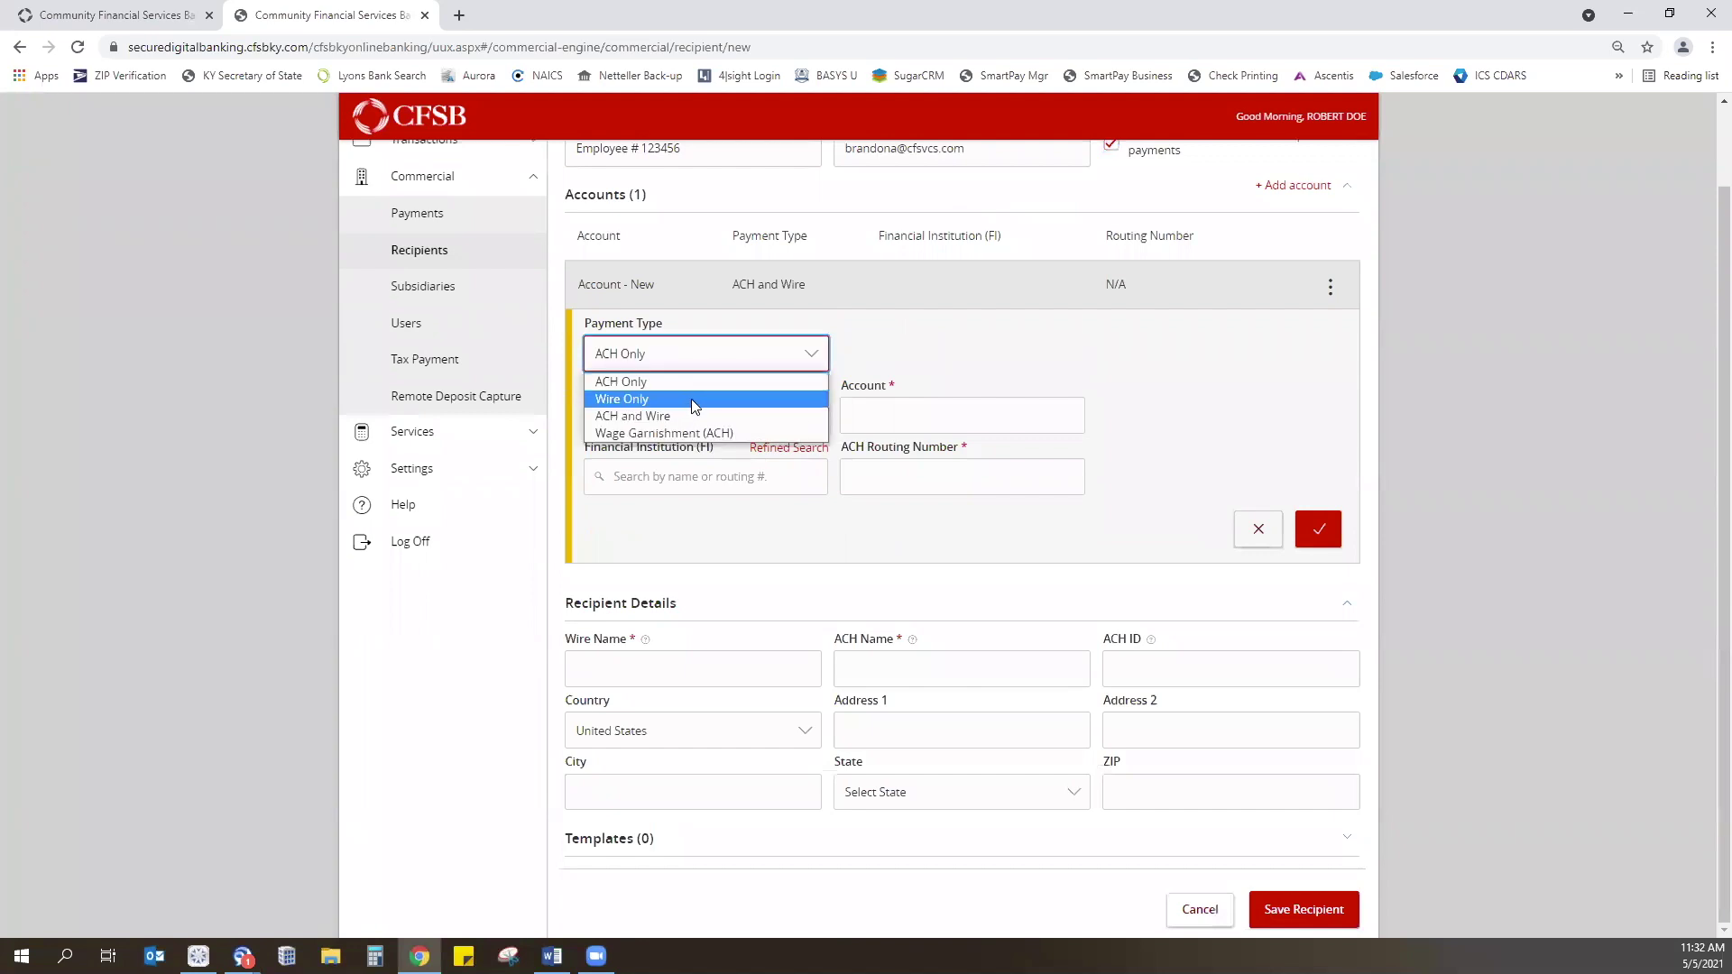
left_click(691, 398)
left_click(704, 353)
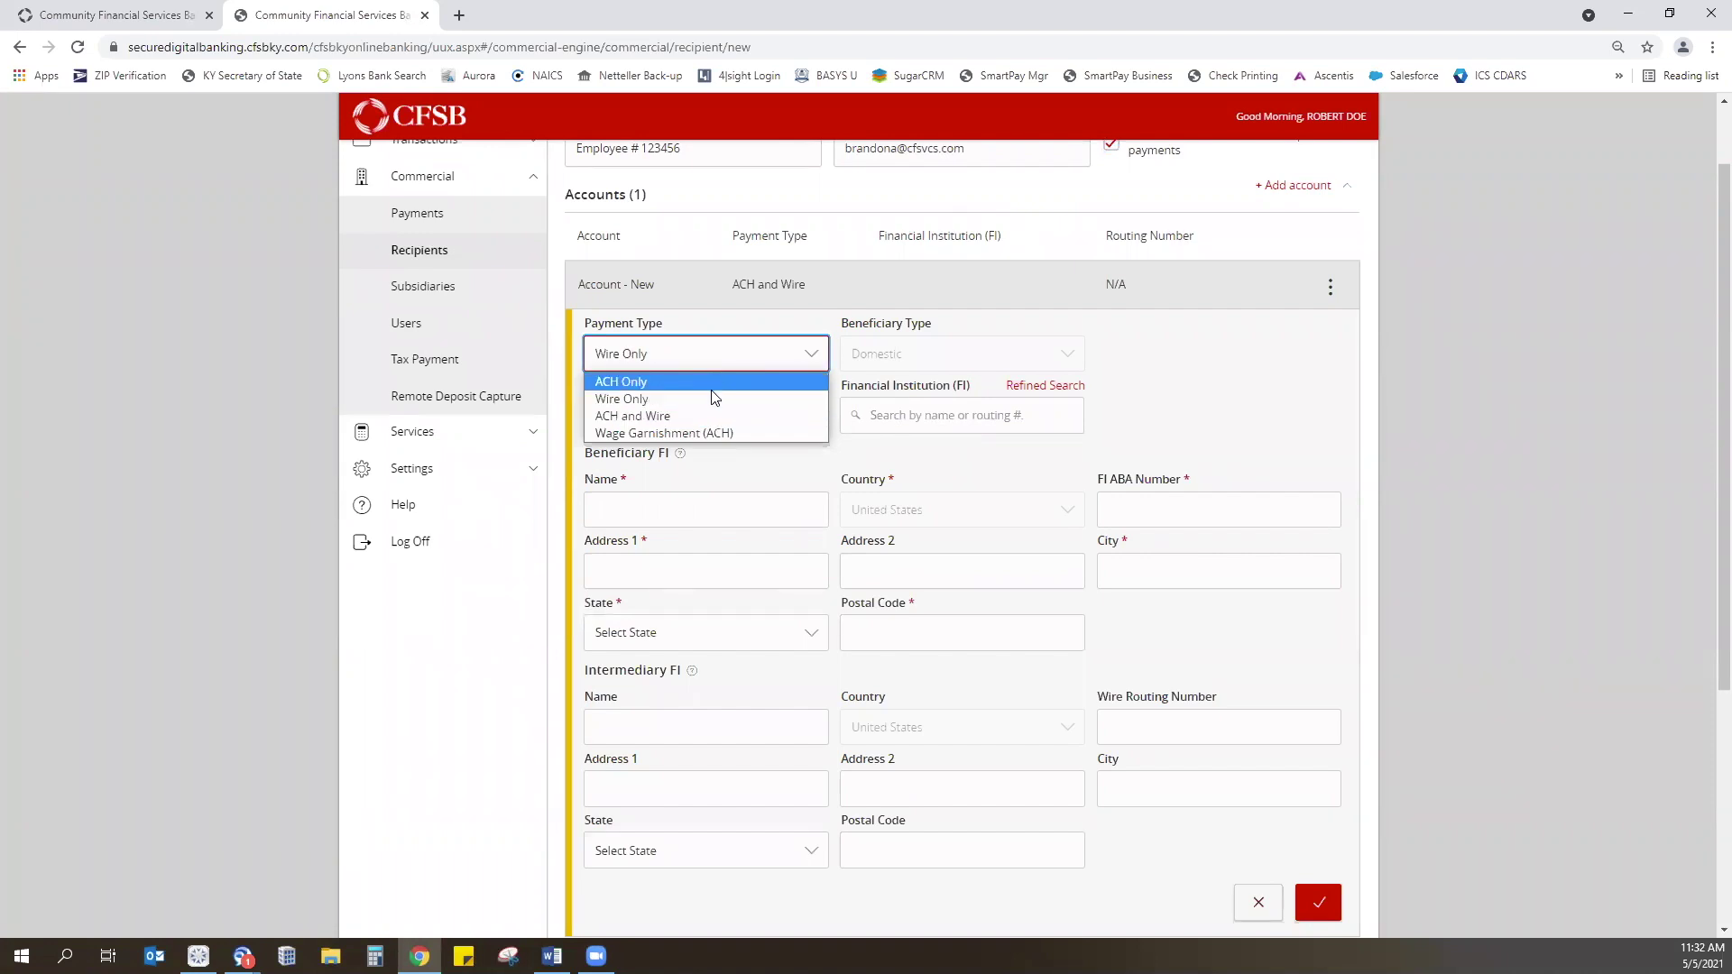
left_click(712, 388)
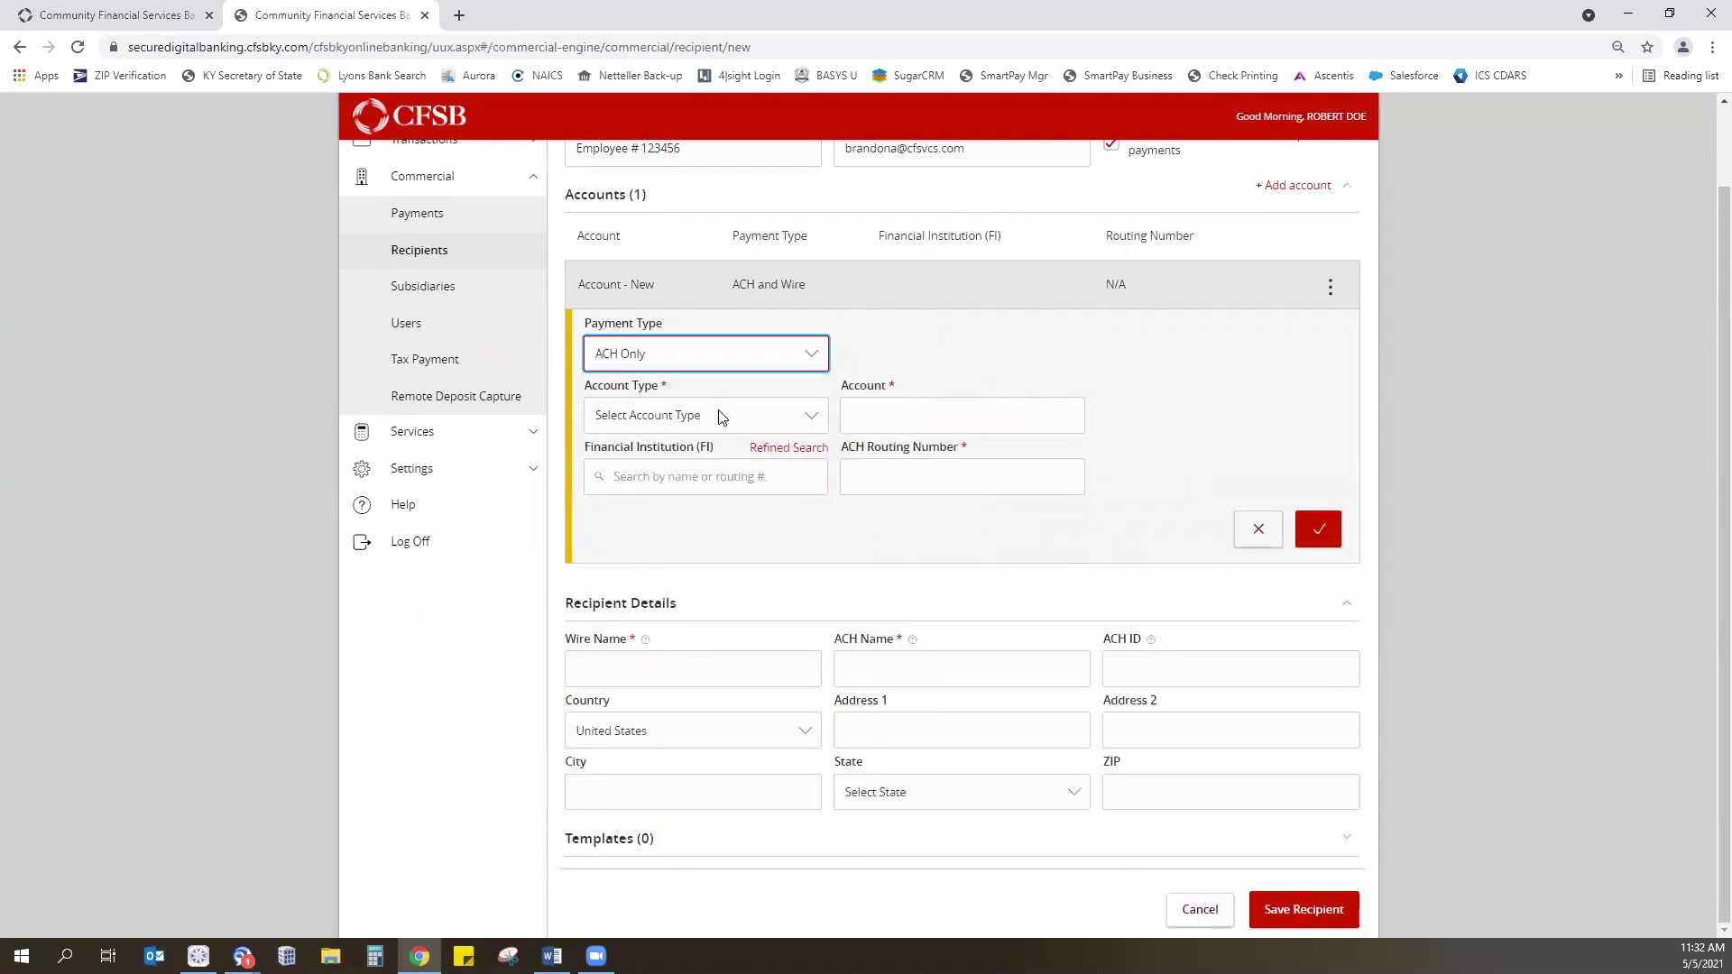
left_click(722, 415)
left_click(641, 460)
- Enter the account number, pick Community Financial Services Bank for routing, and confirm the account
left_click(880, 407)
type("1")
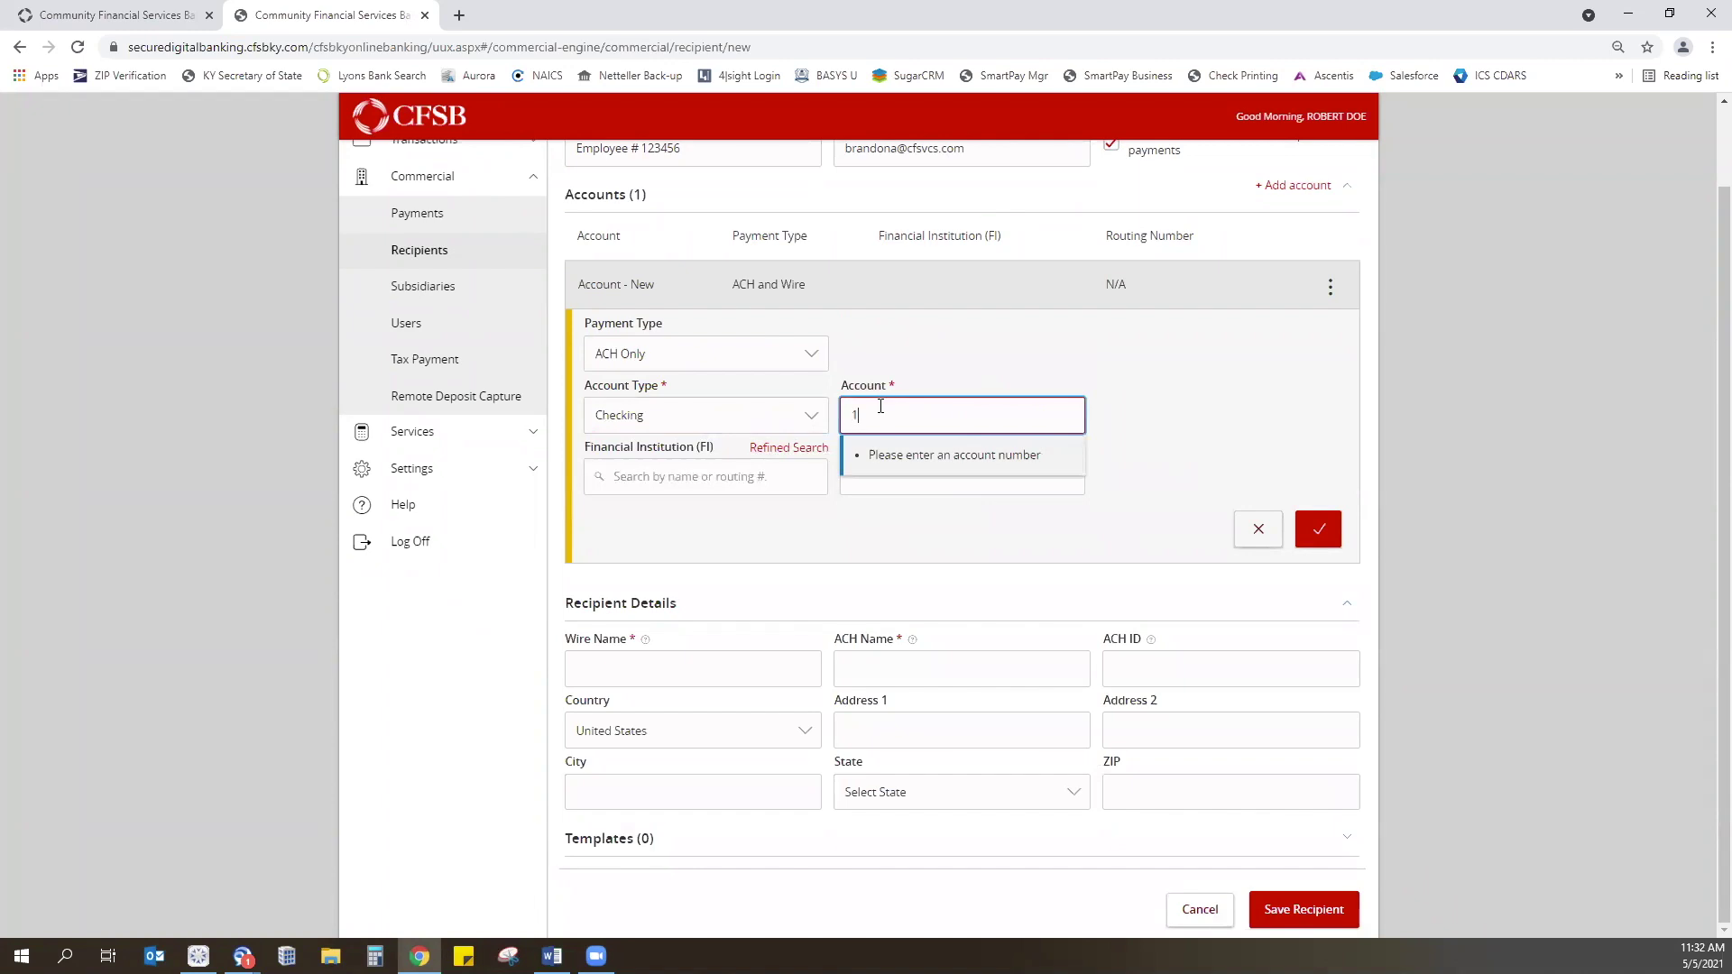
type("23456")
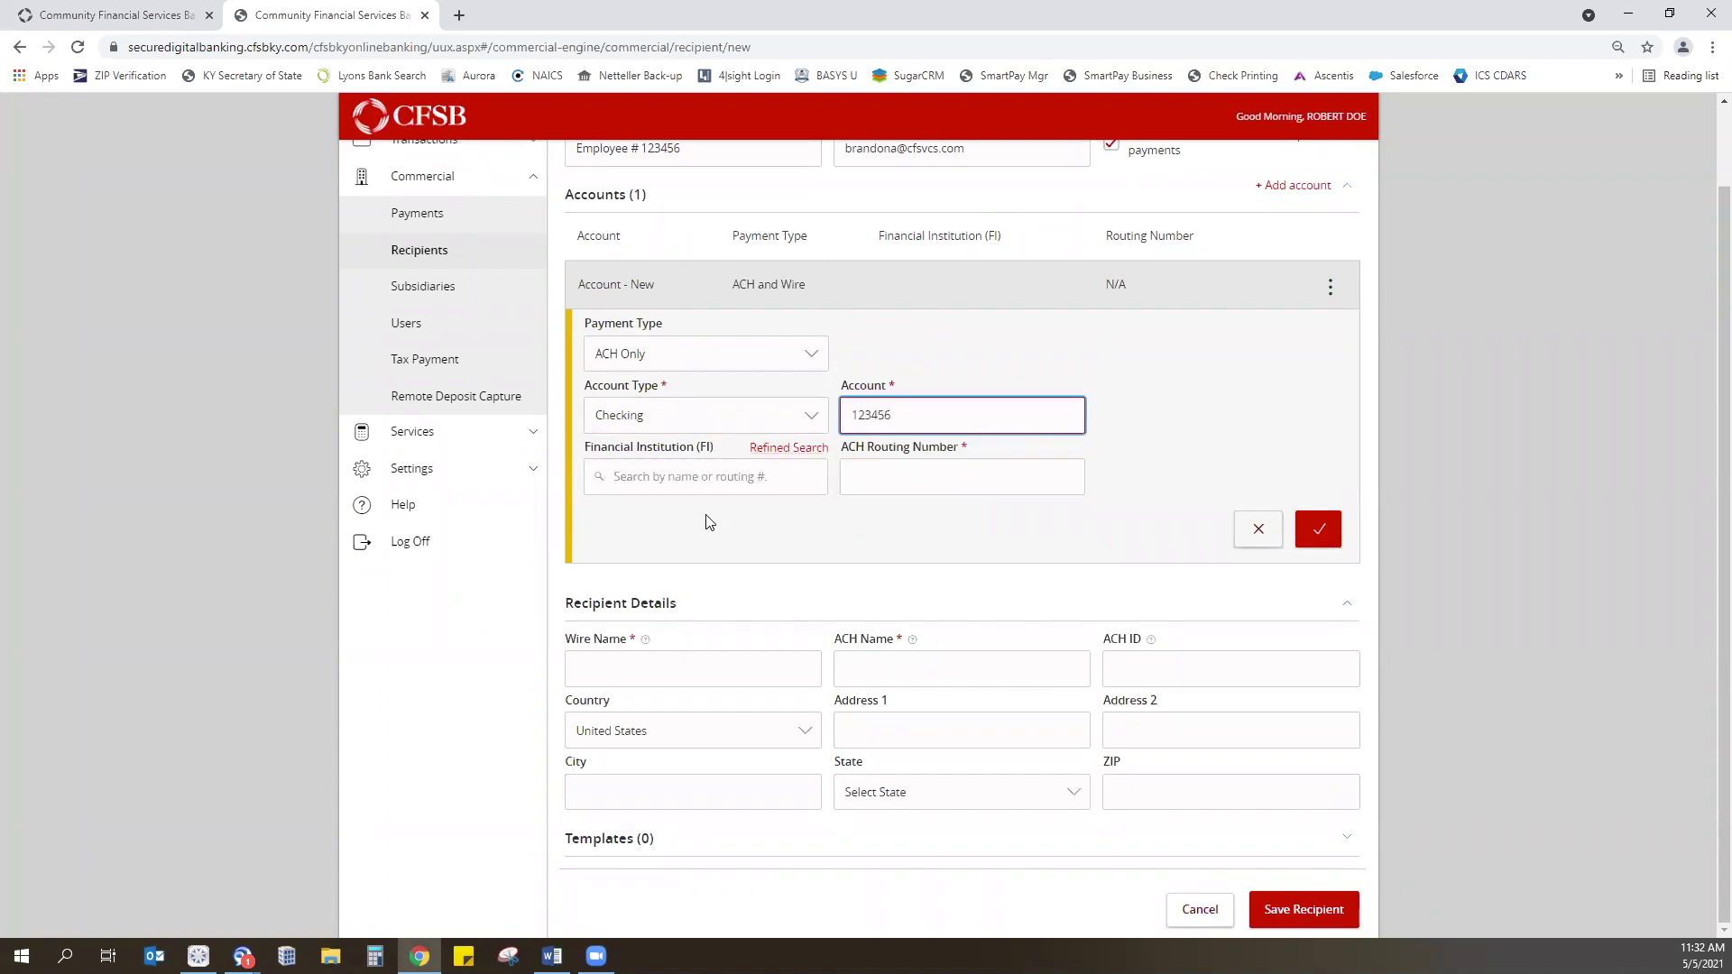
left_click(704, 485)
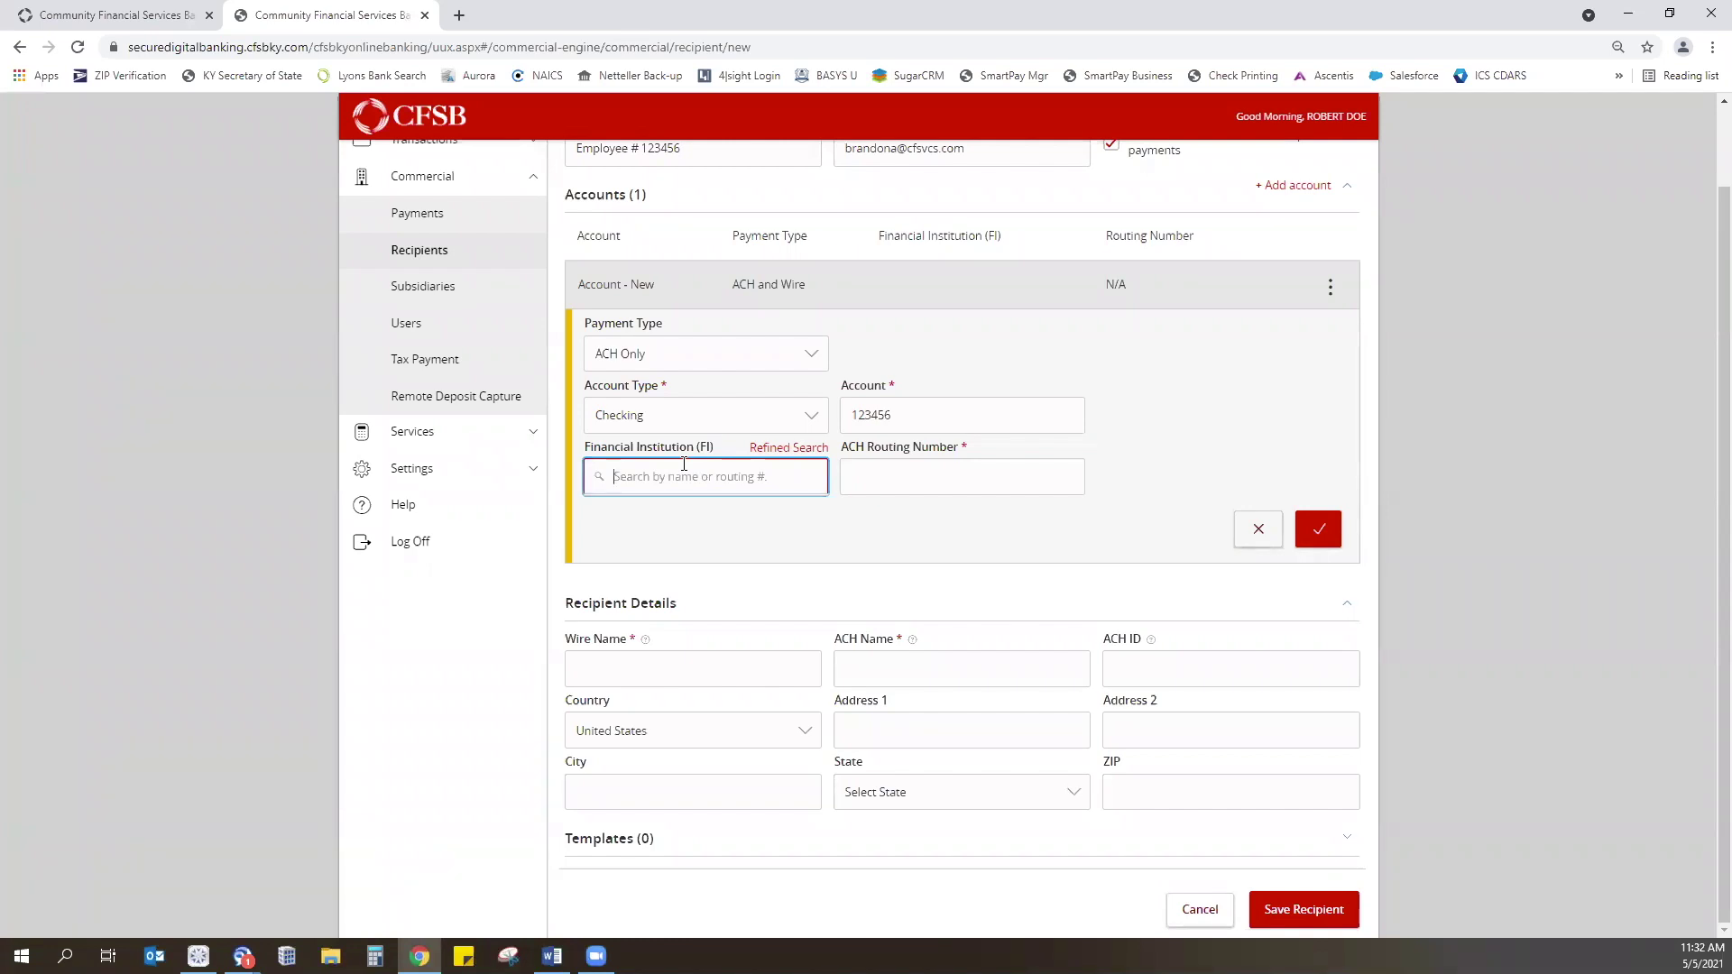
type("community financial services bank")
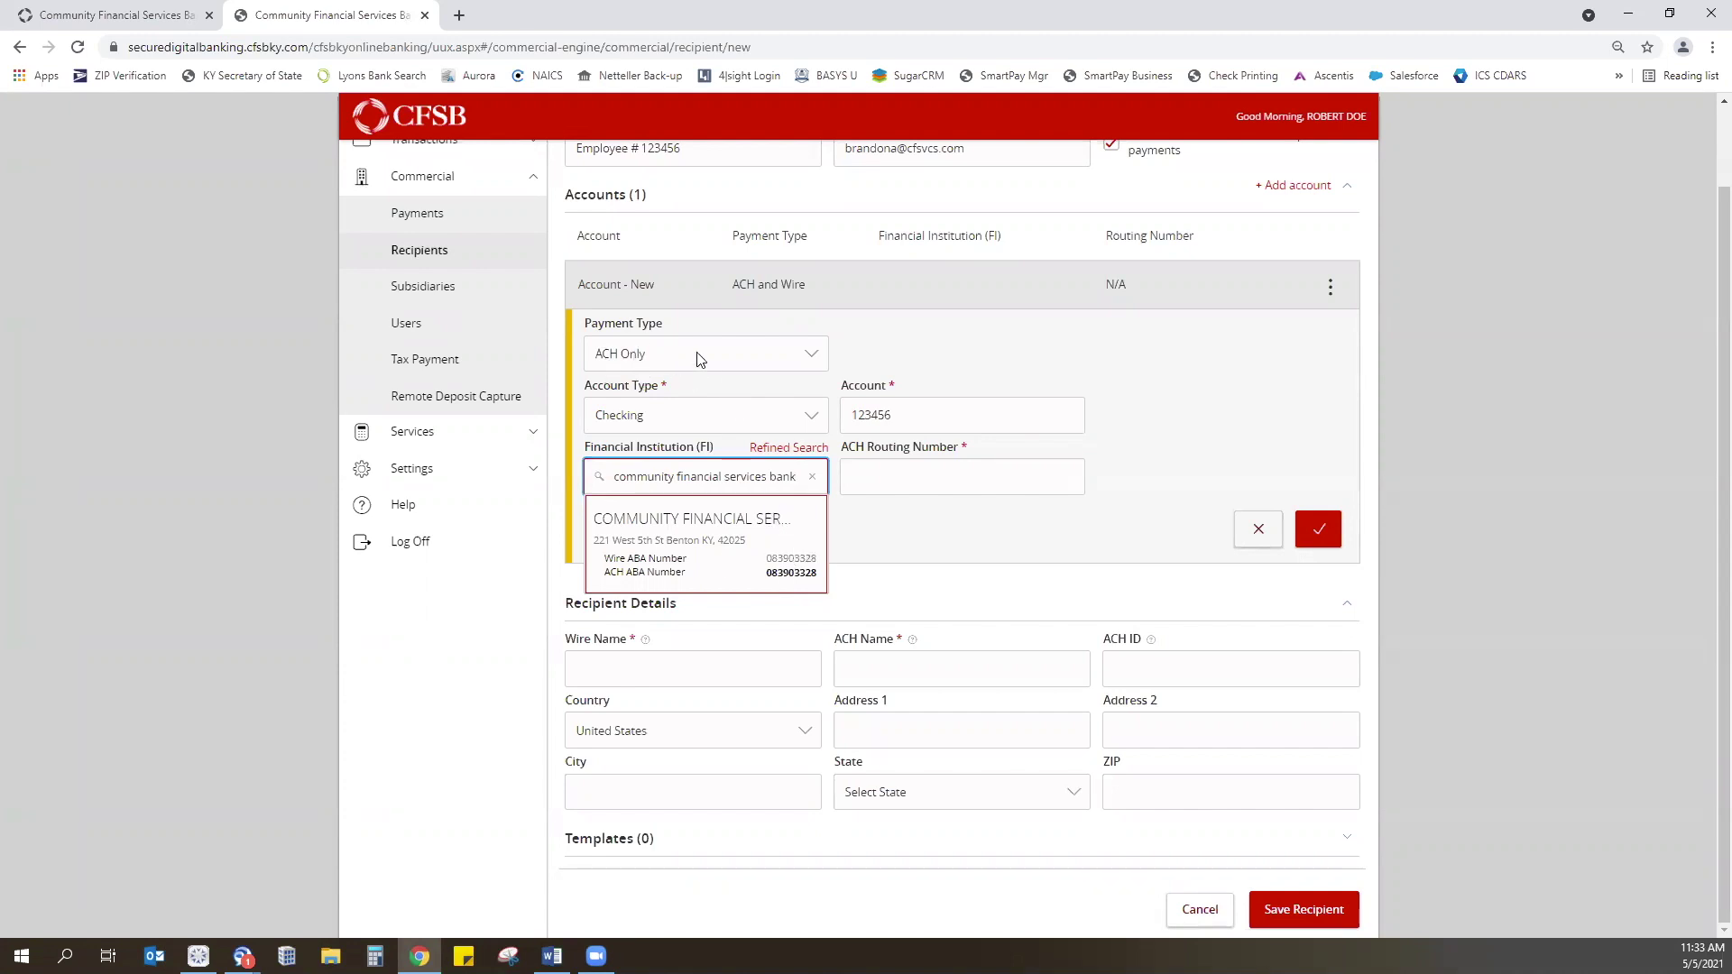
left_click(733, 560)
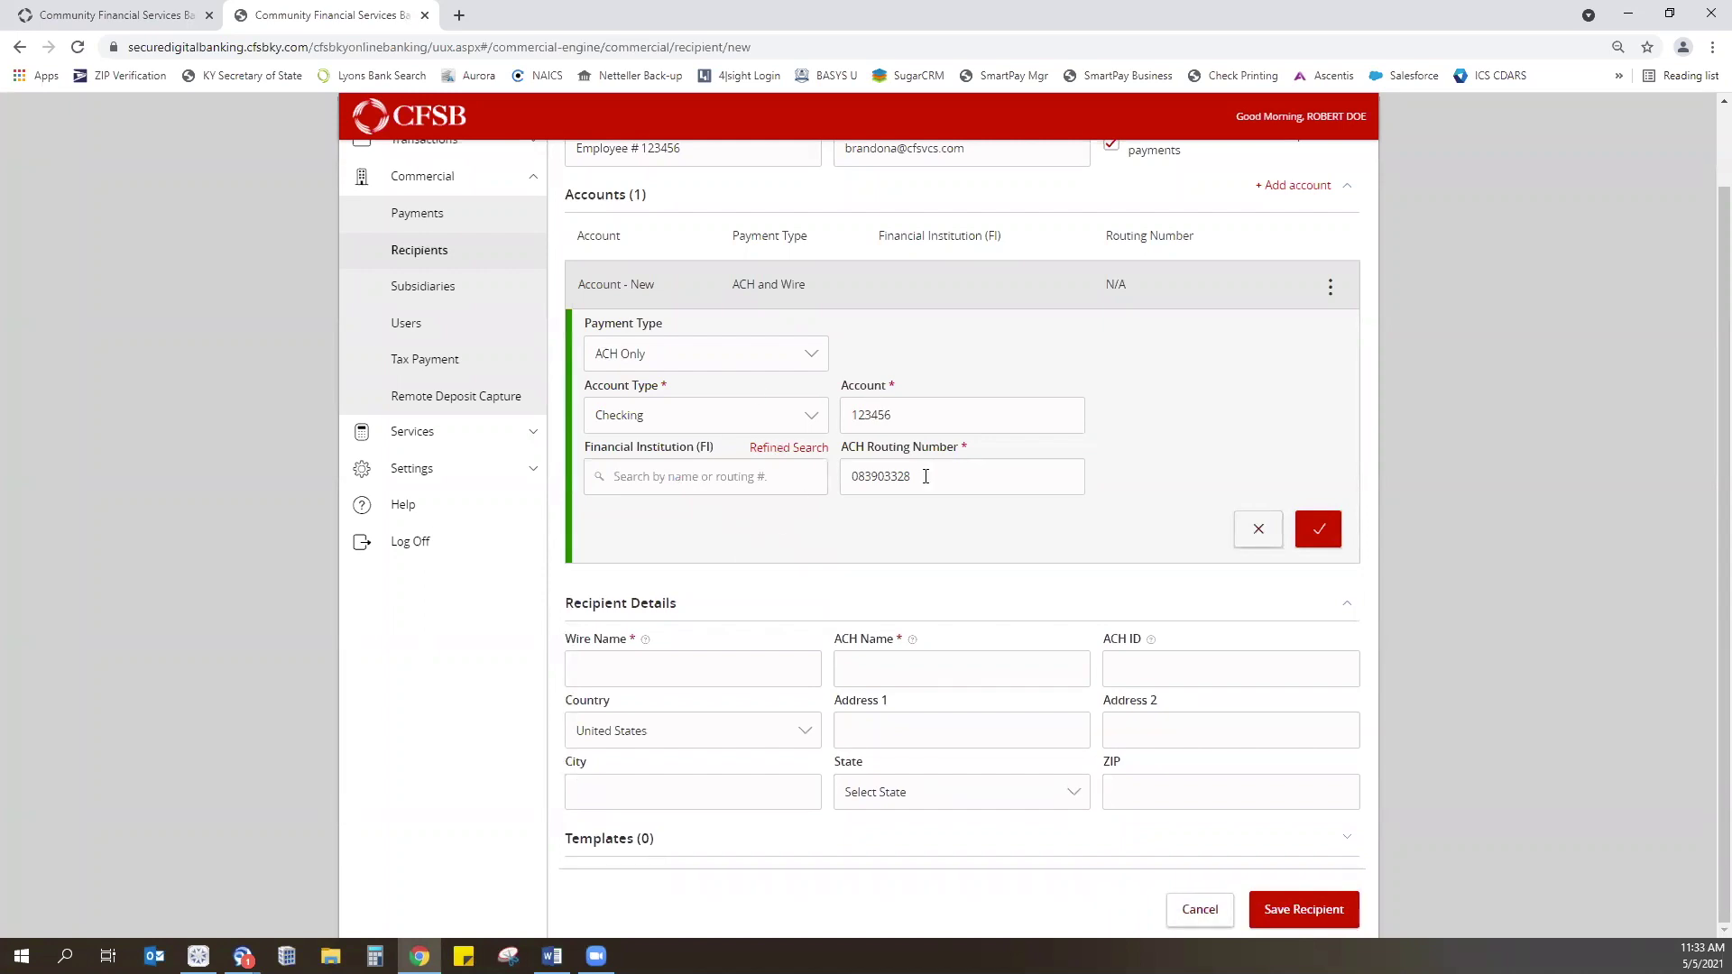
left_click(1317, 532)
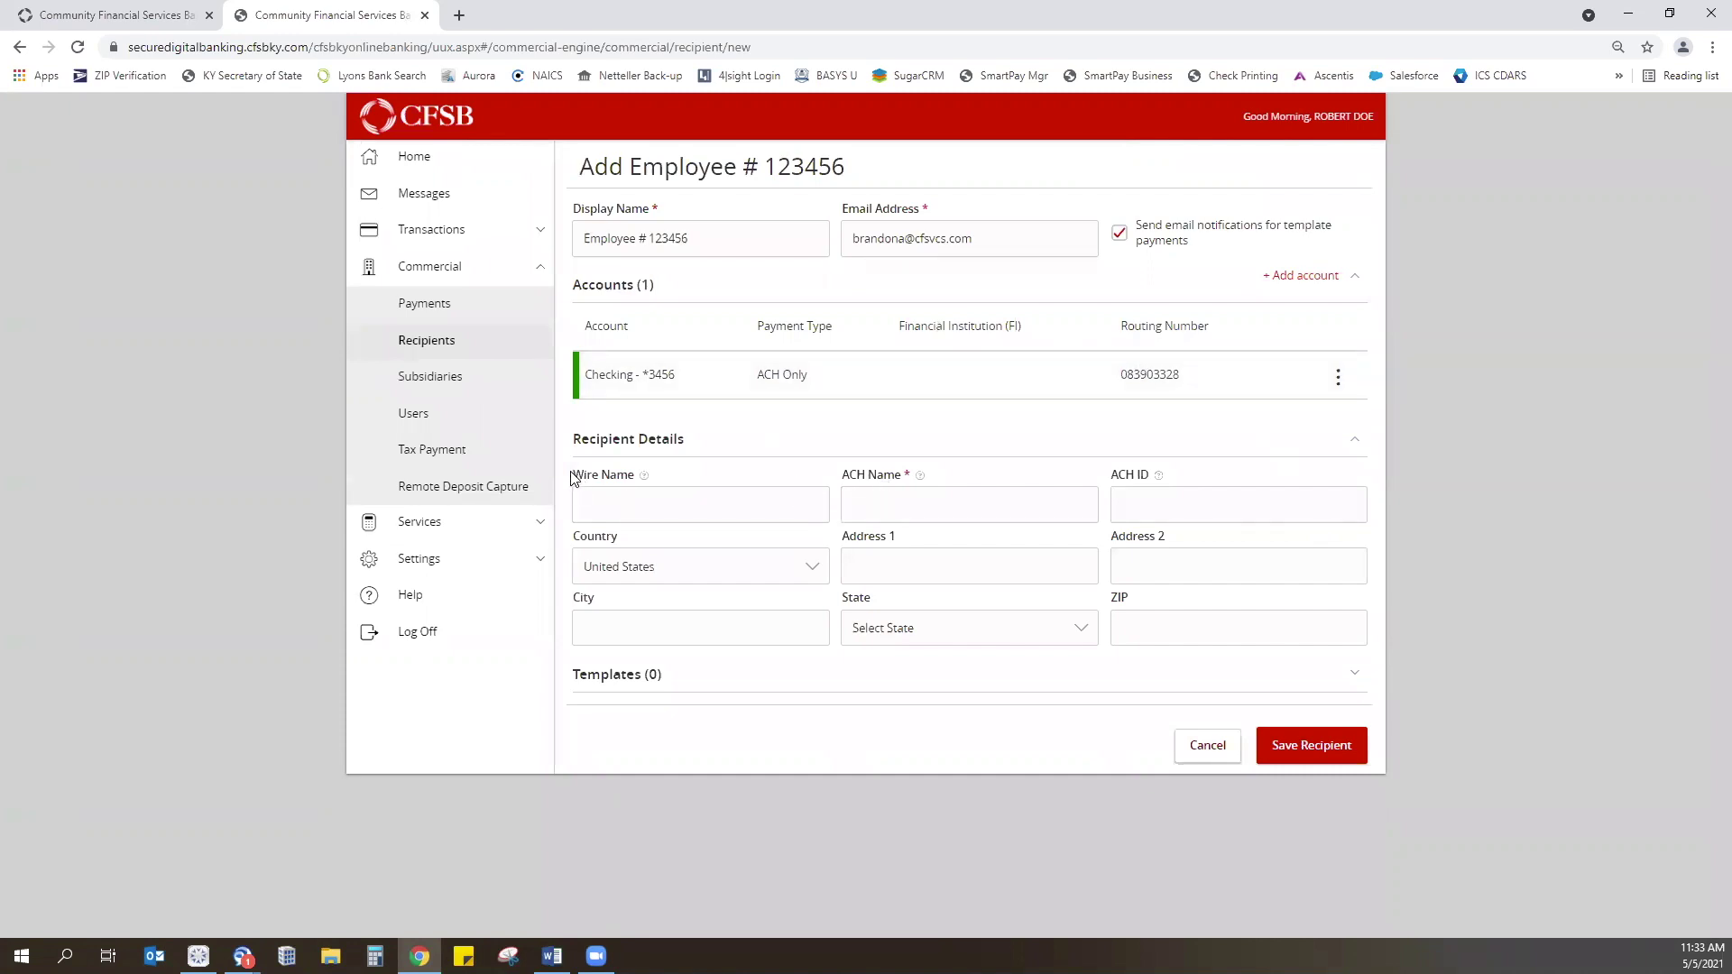
triple_click(619, 478)
- Enter the employee's full name as the recipient's ACH name
left_click_drag(846, 480, 921, 491)
left_click(902, 507)
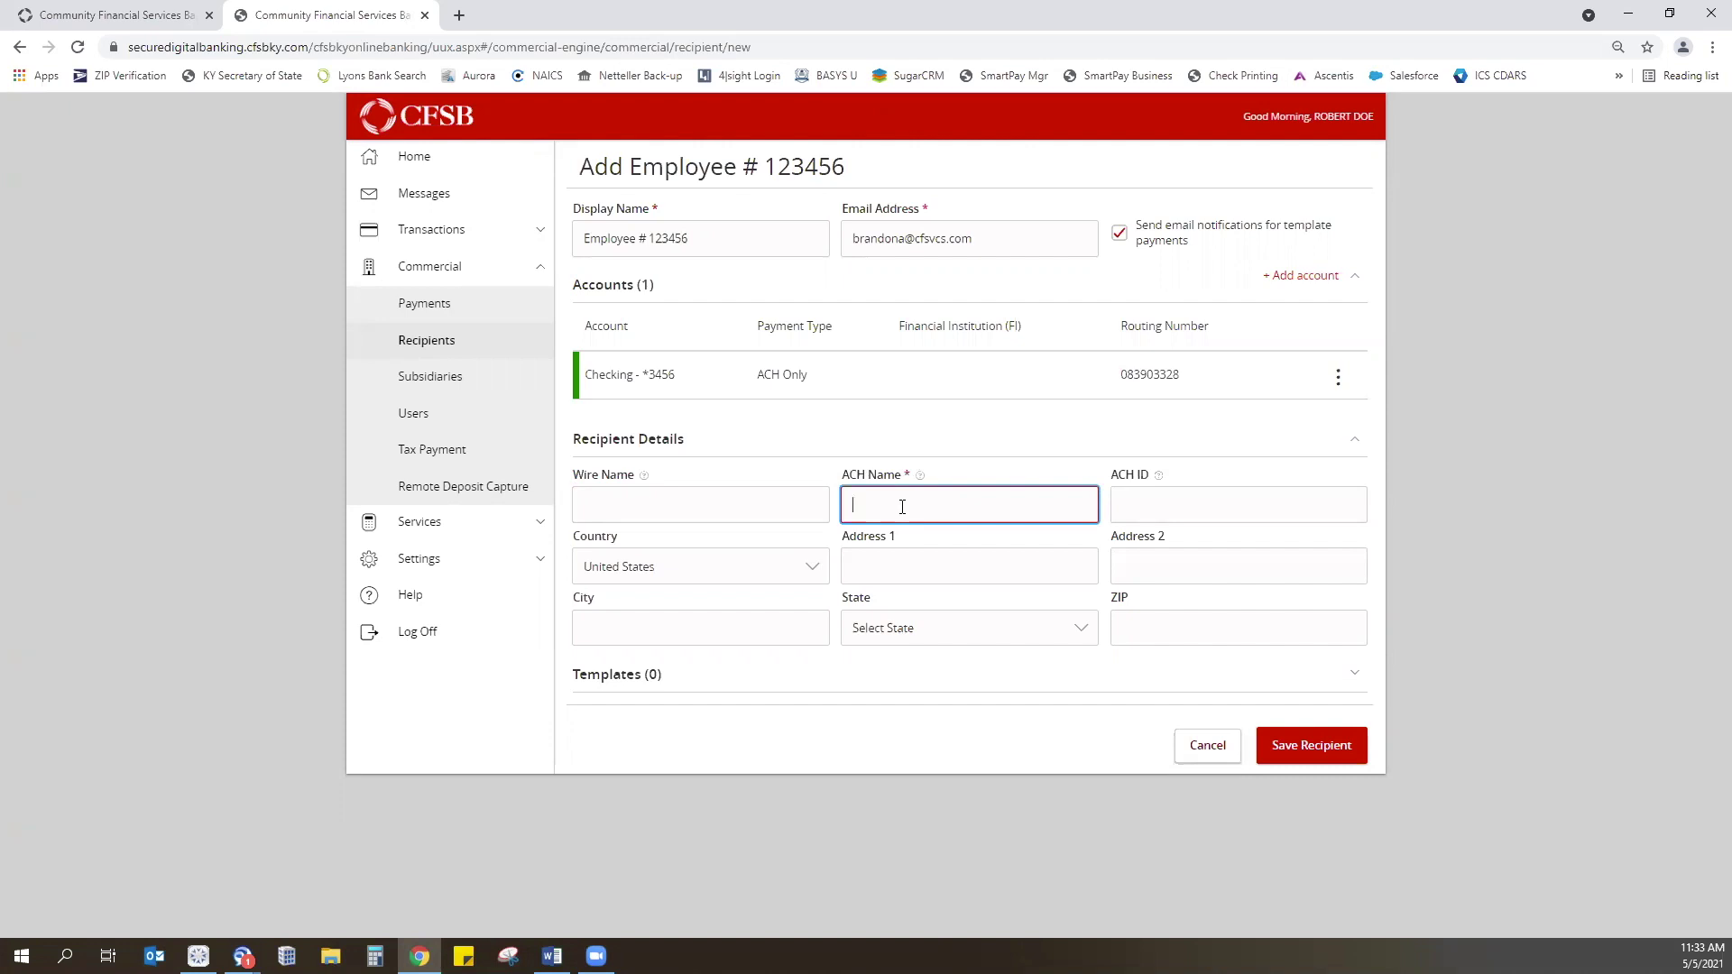
left_click(1141, 496)
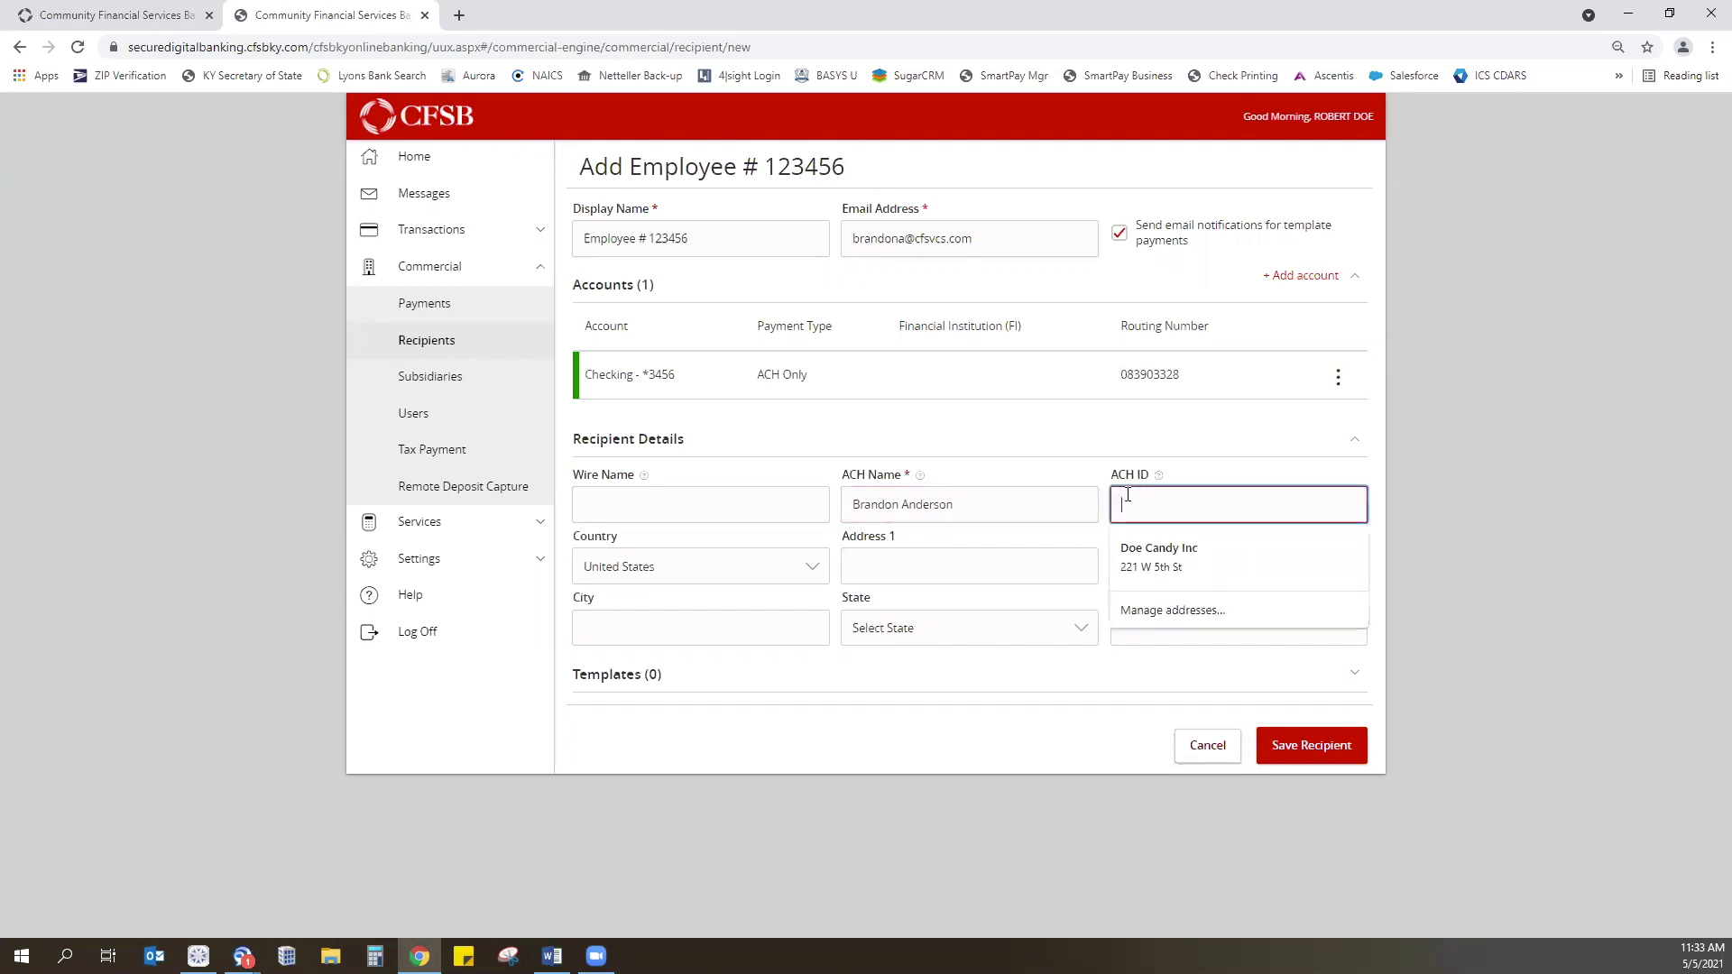
mouse_move(1159, 478)
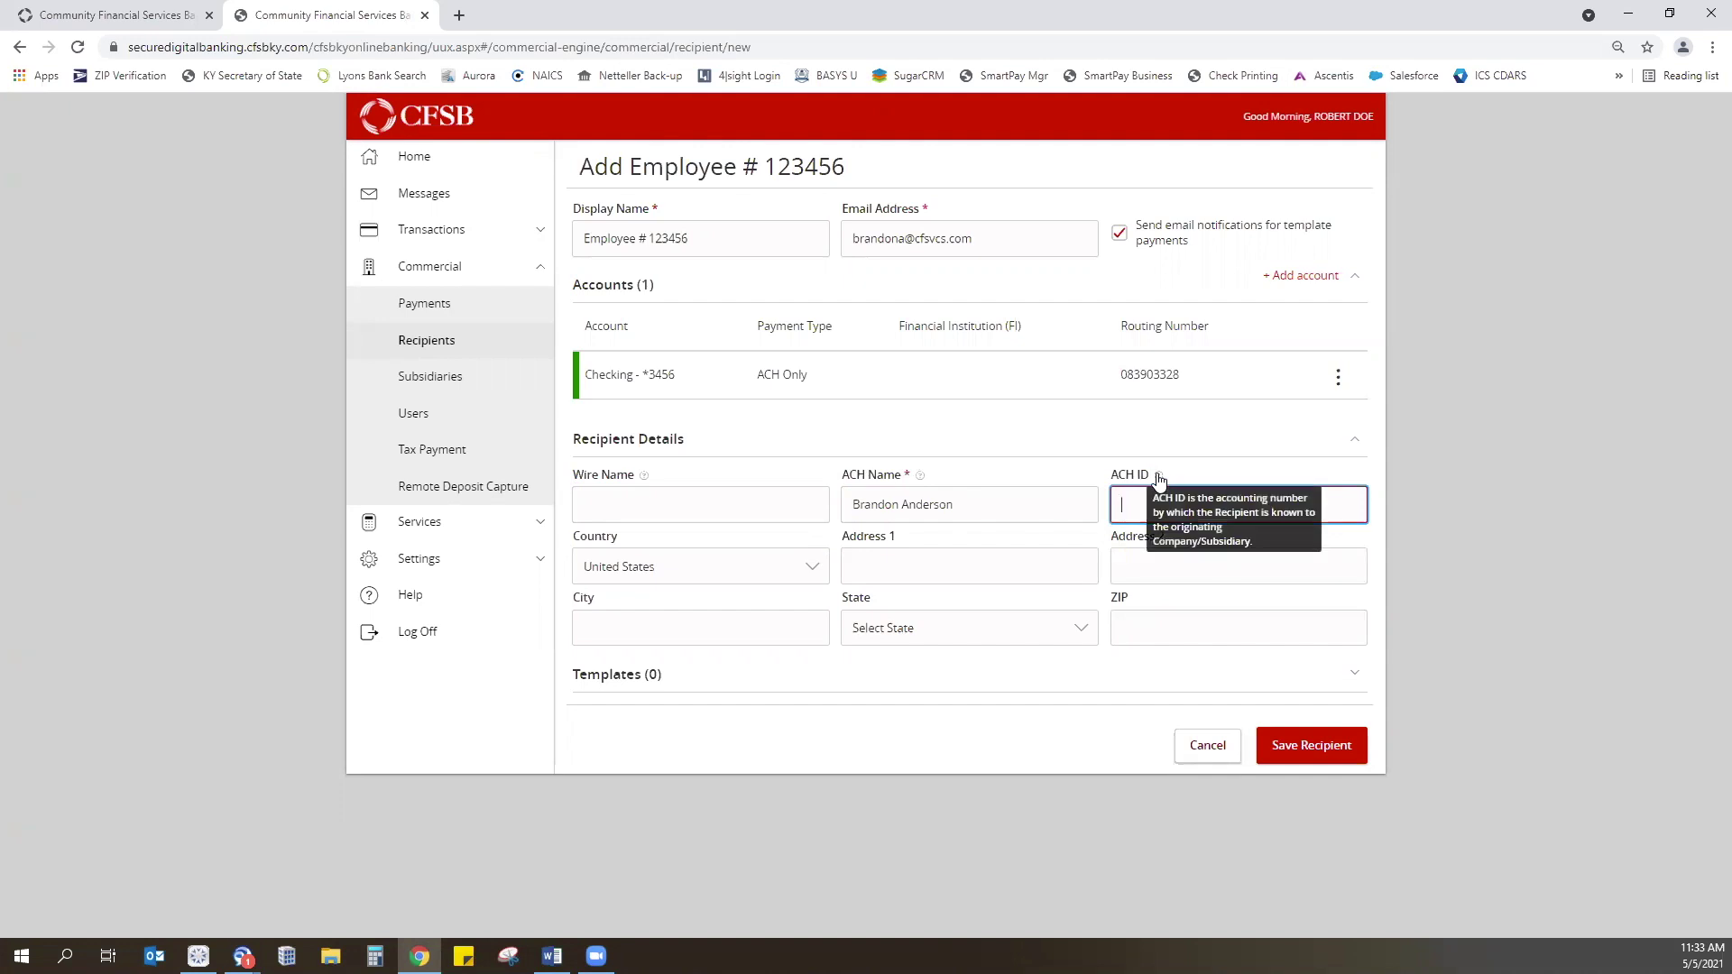
- Fill the mailing address from the autofill suggestion and save the recipient
left_click(944, 579)
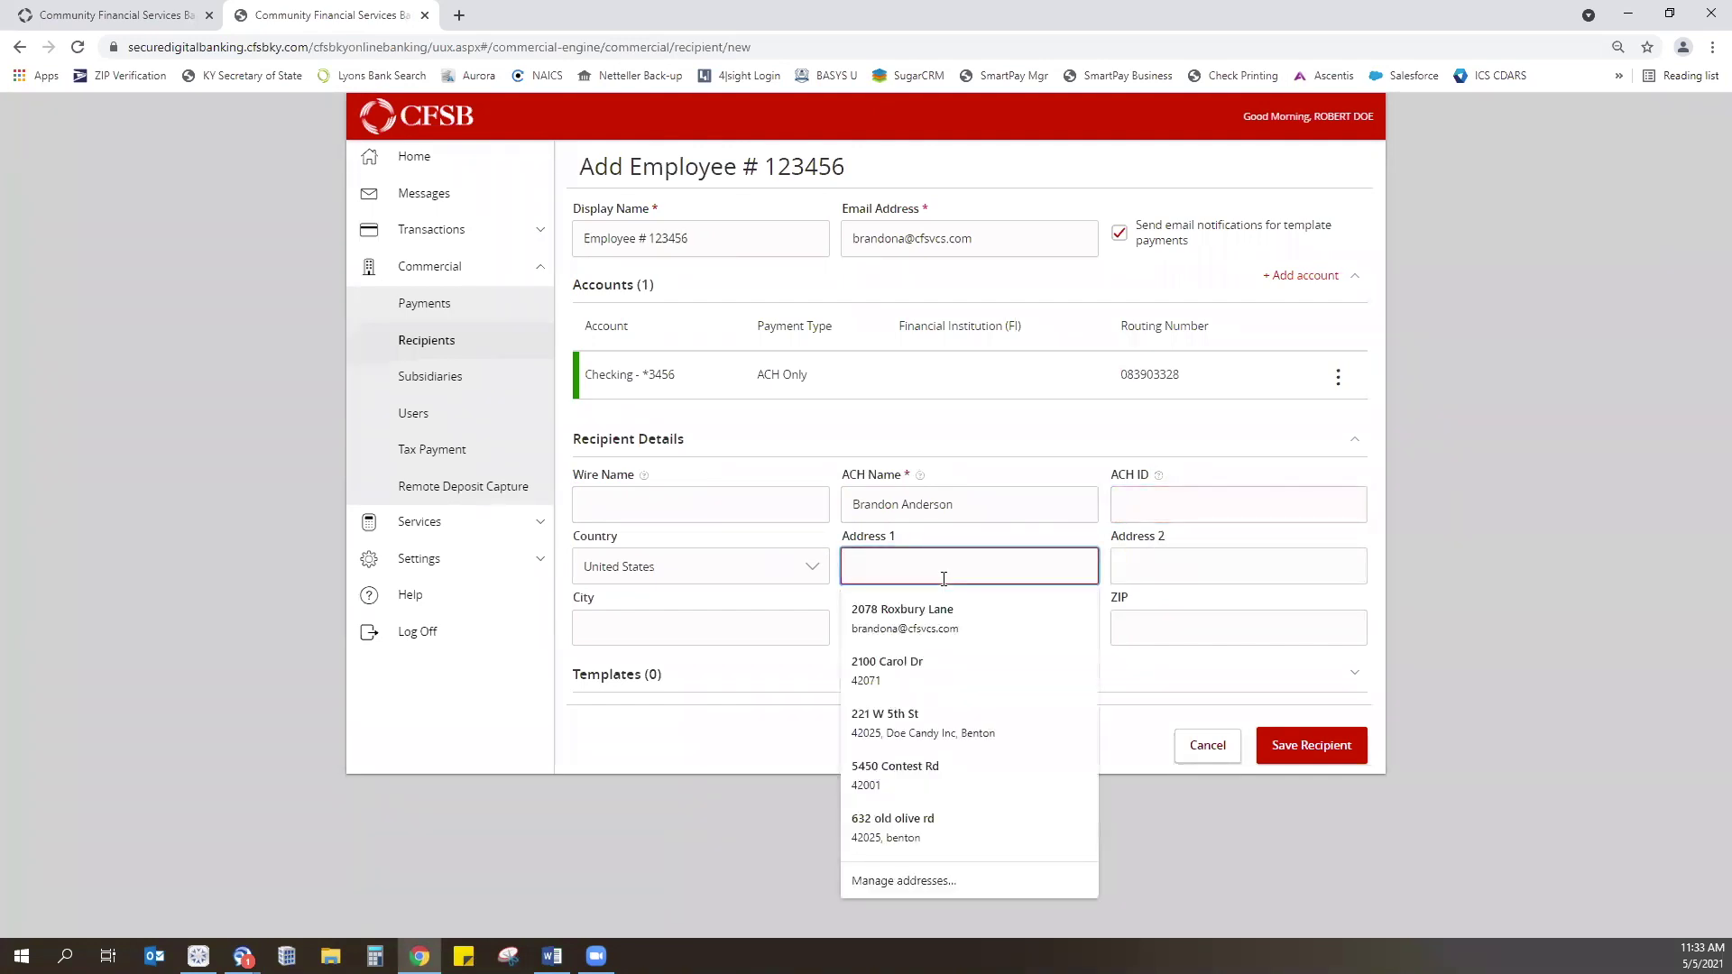
left_click(941, 611)
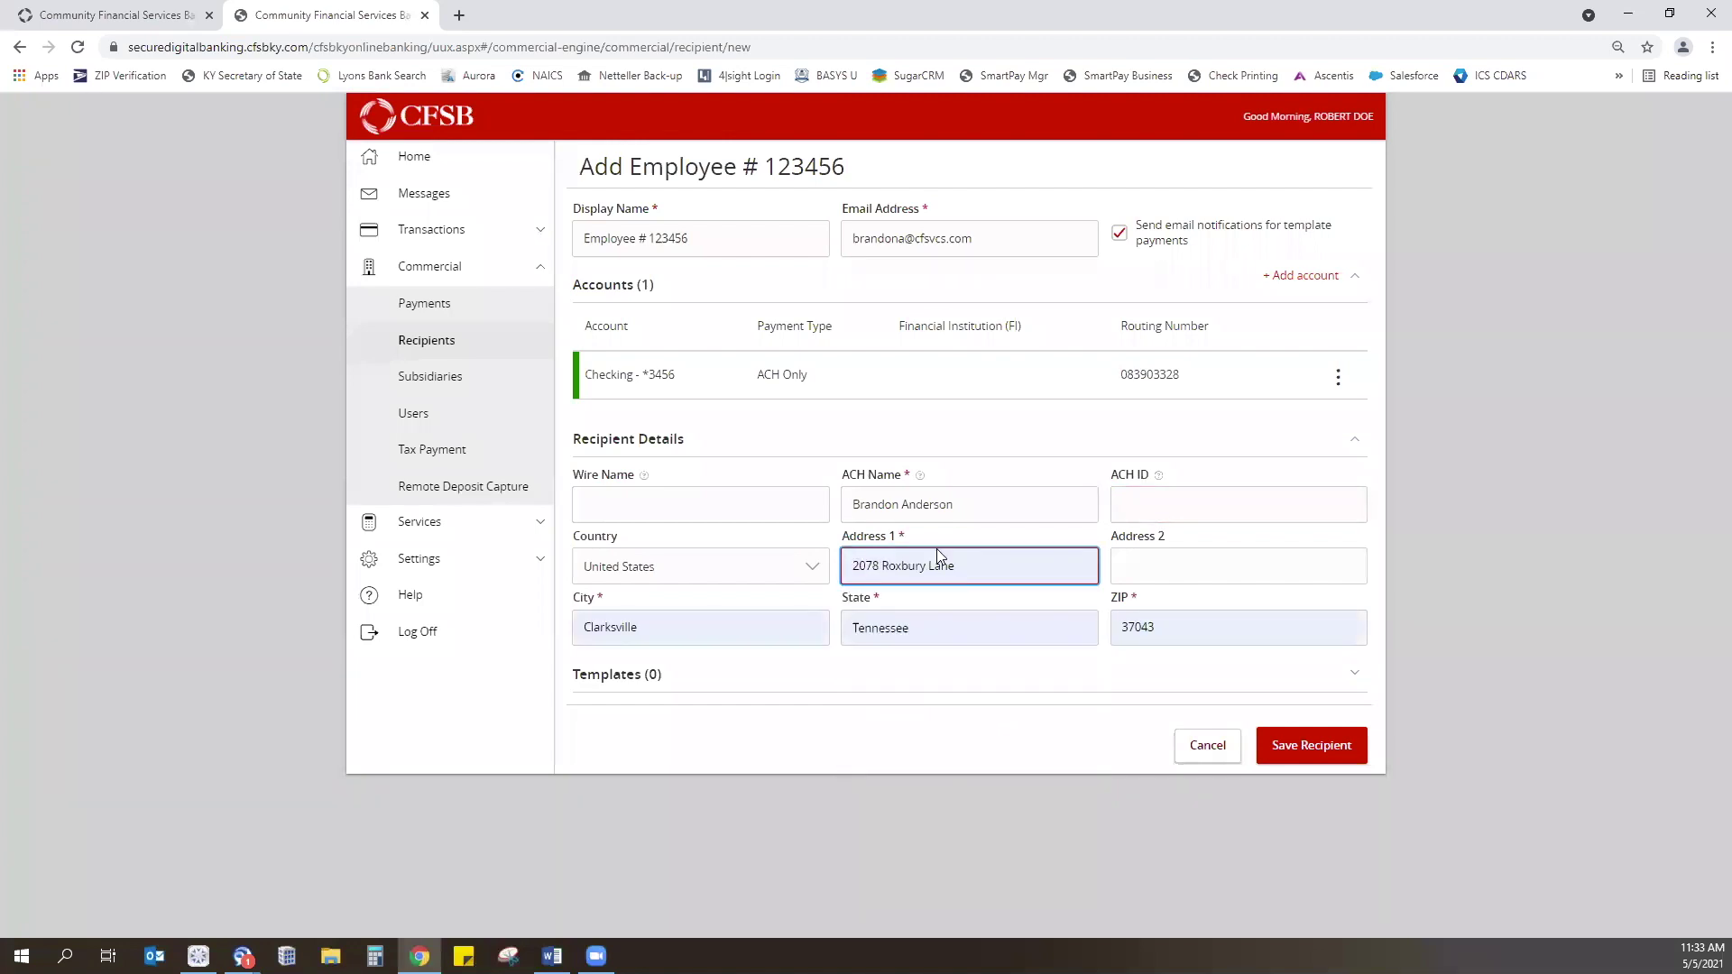
left_click(1331, 749)
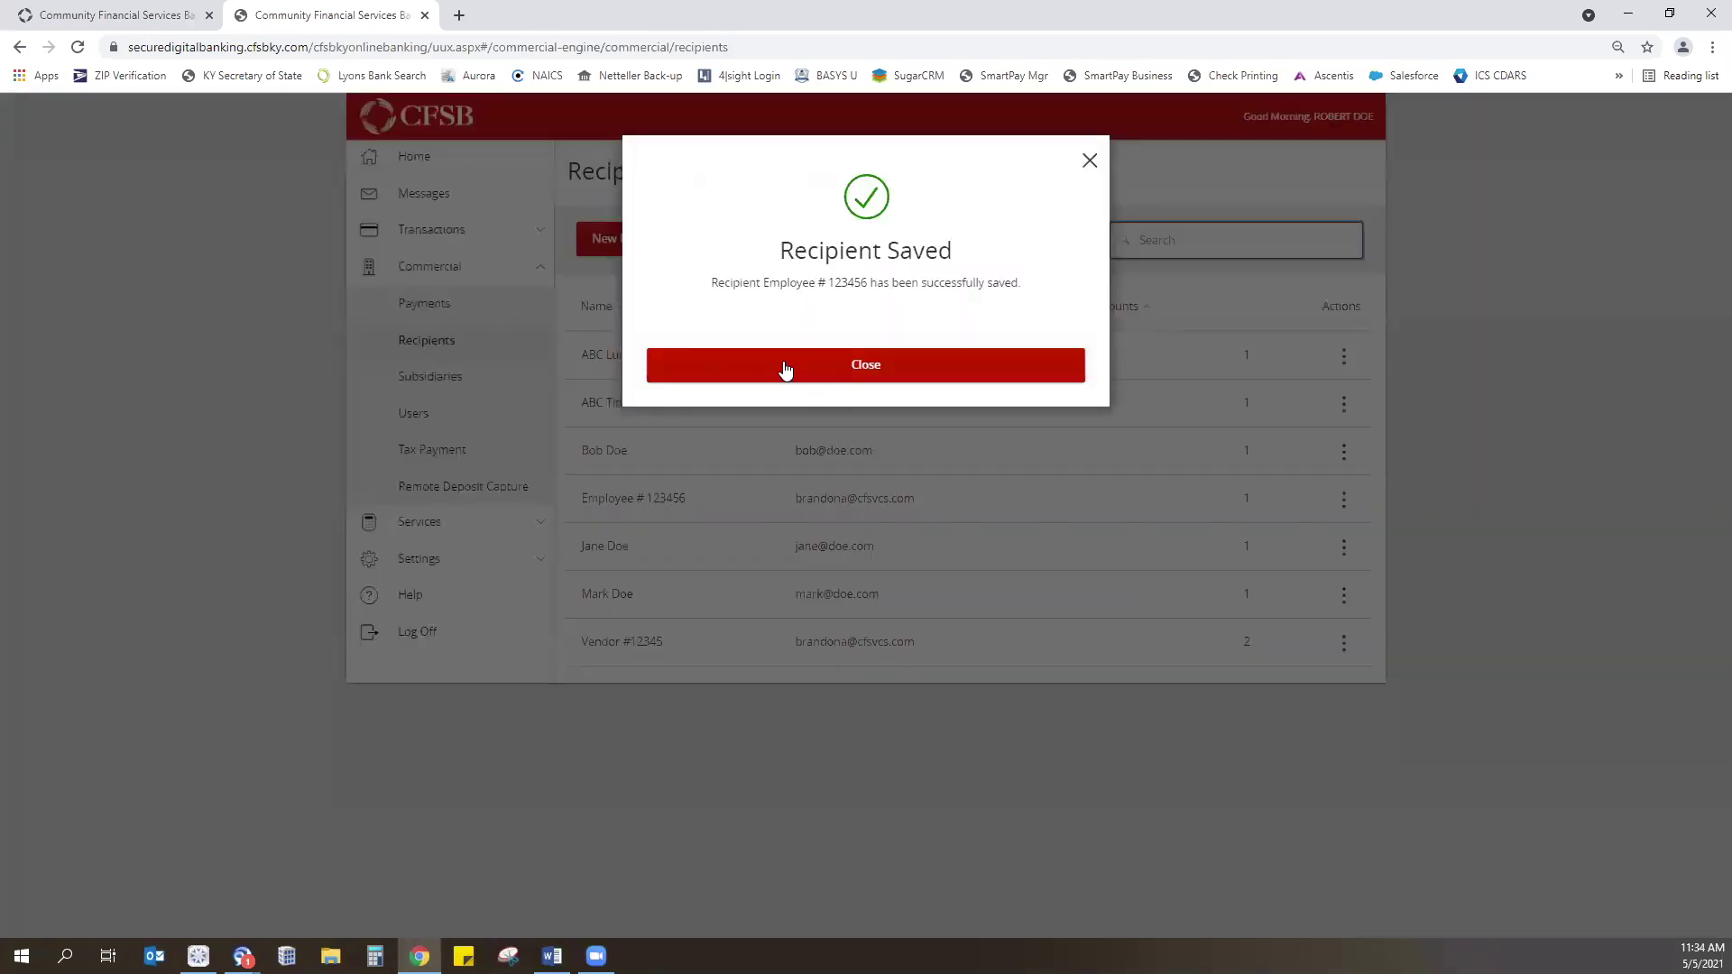
left_click(785, 368)
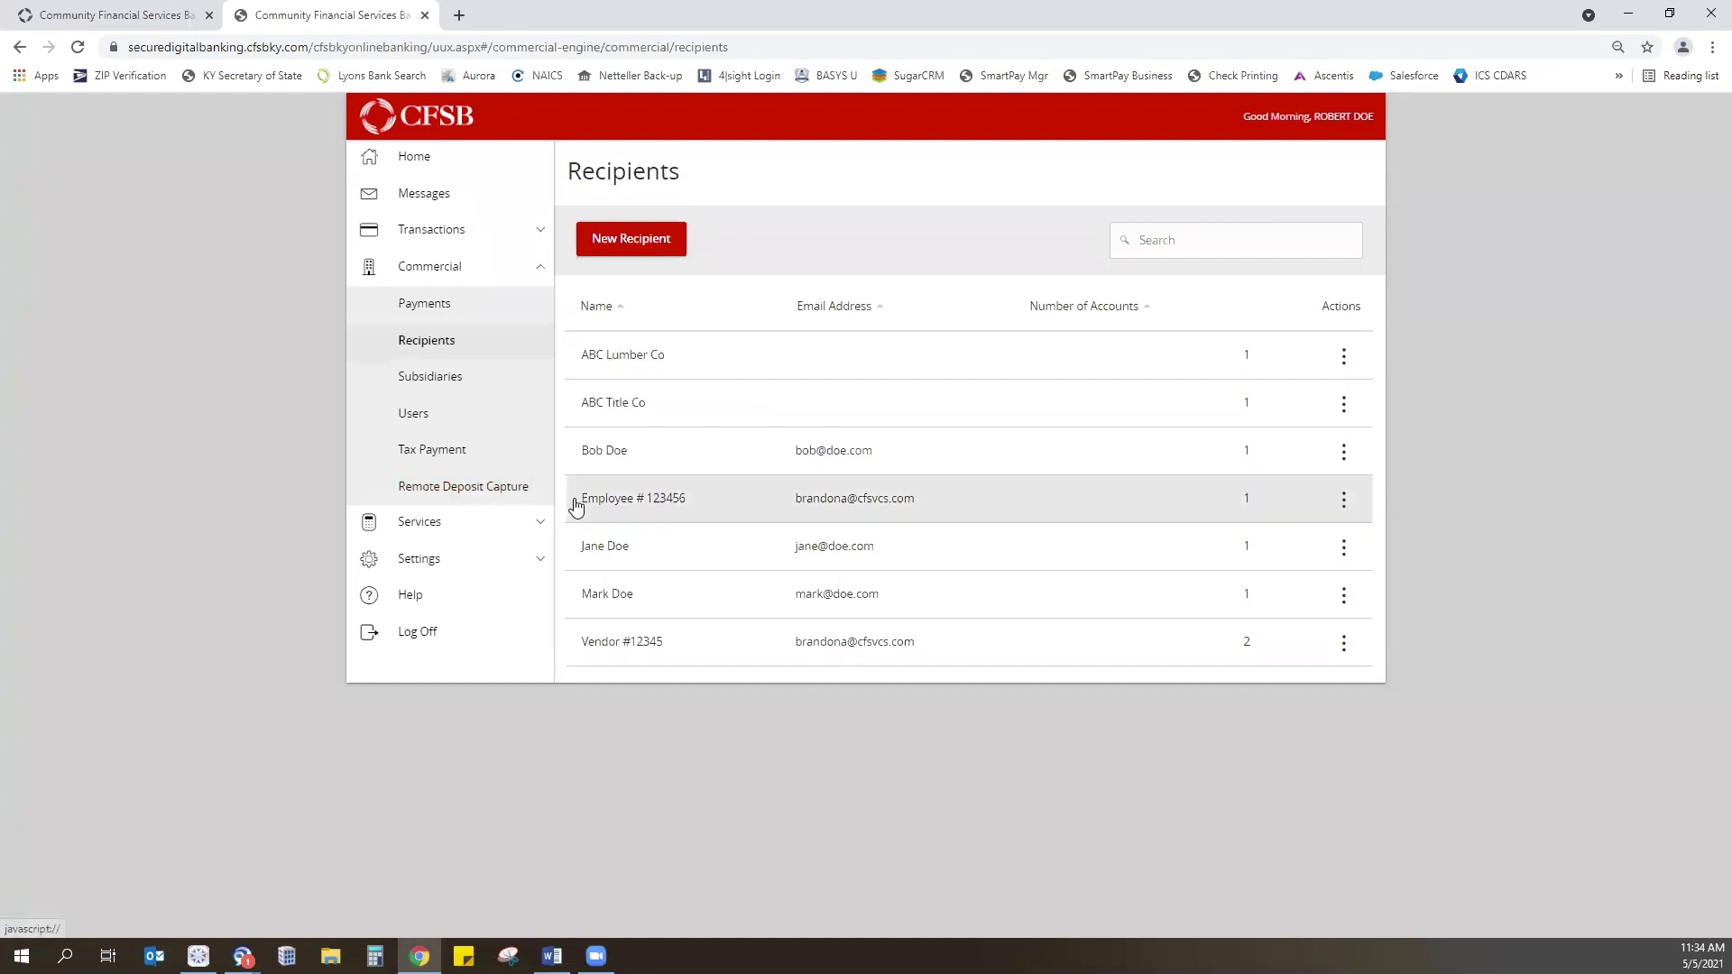
- Rename Employee # 123456 to the employee's surname-first name, save, and sort recipients by name
left_click_drag(579, 504, 691, 511)
left_click(691, 510)
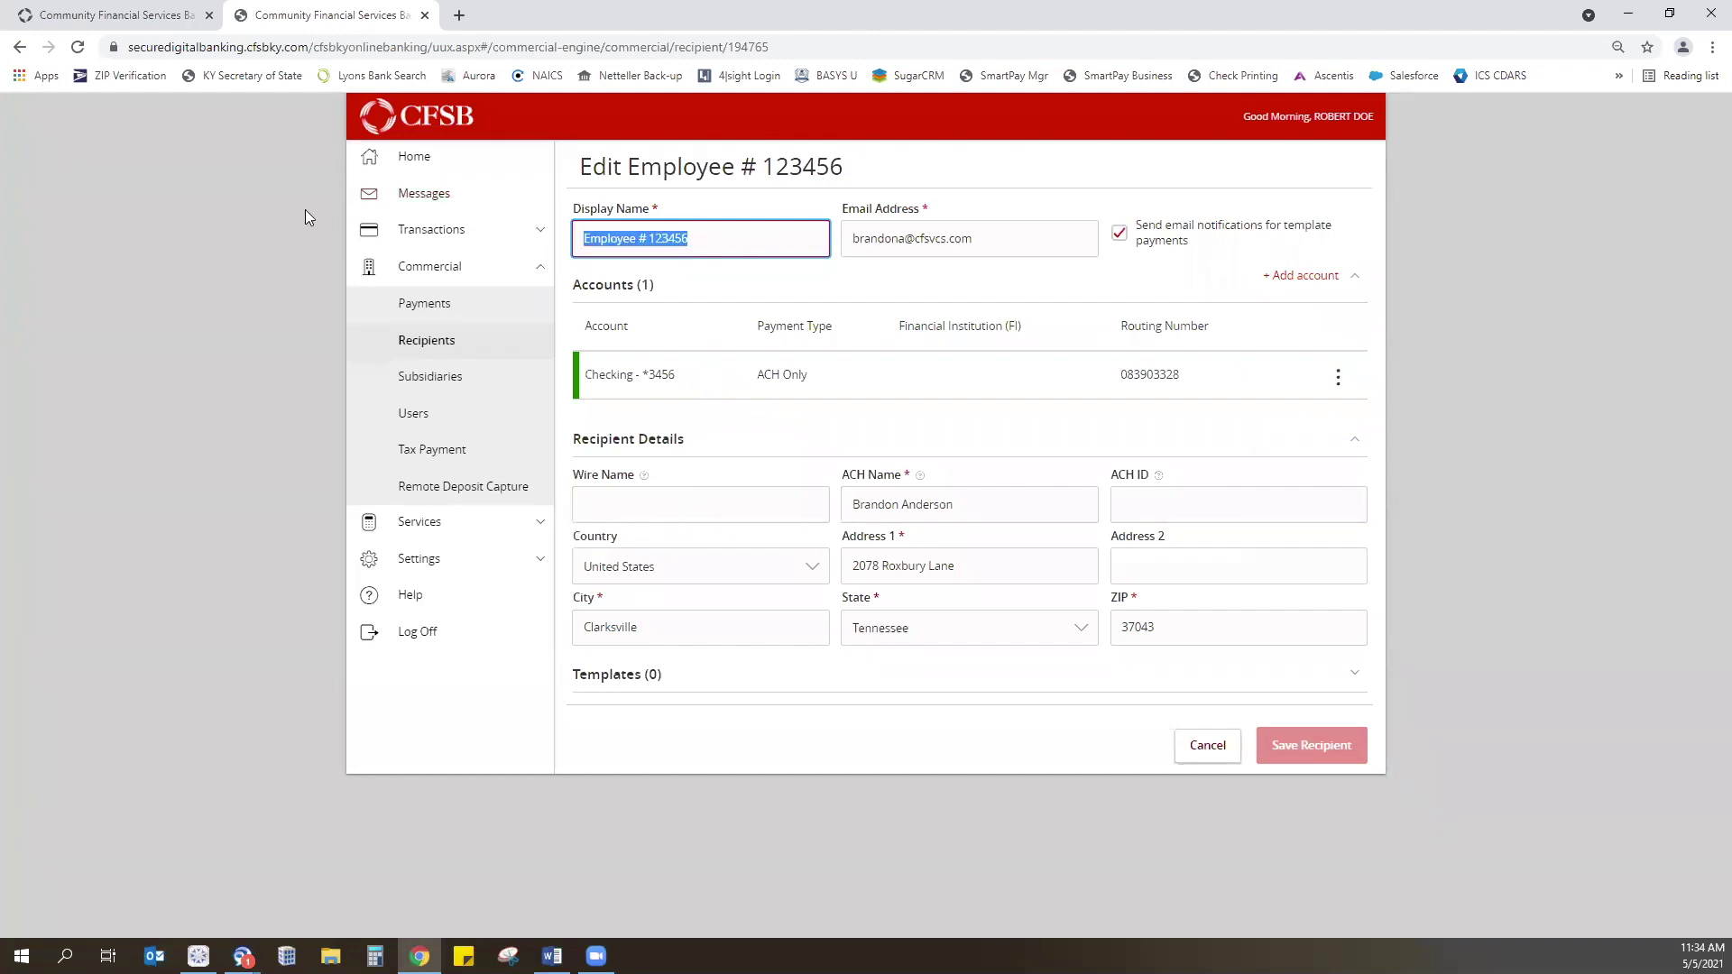
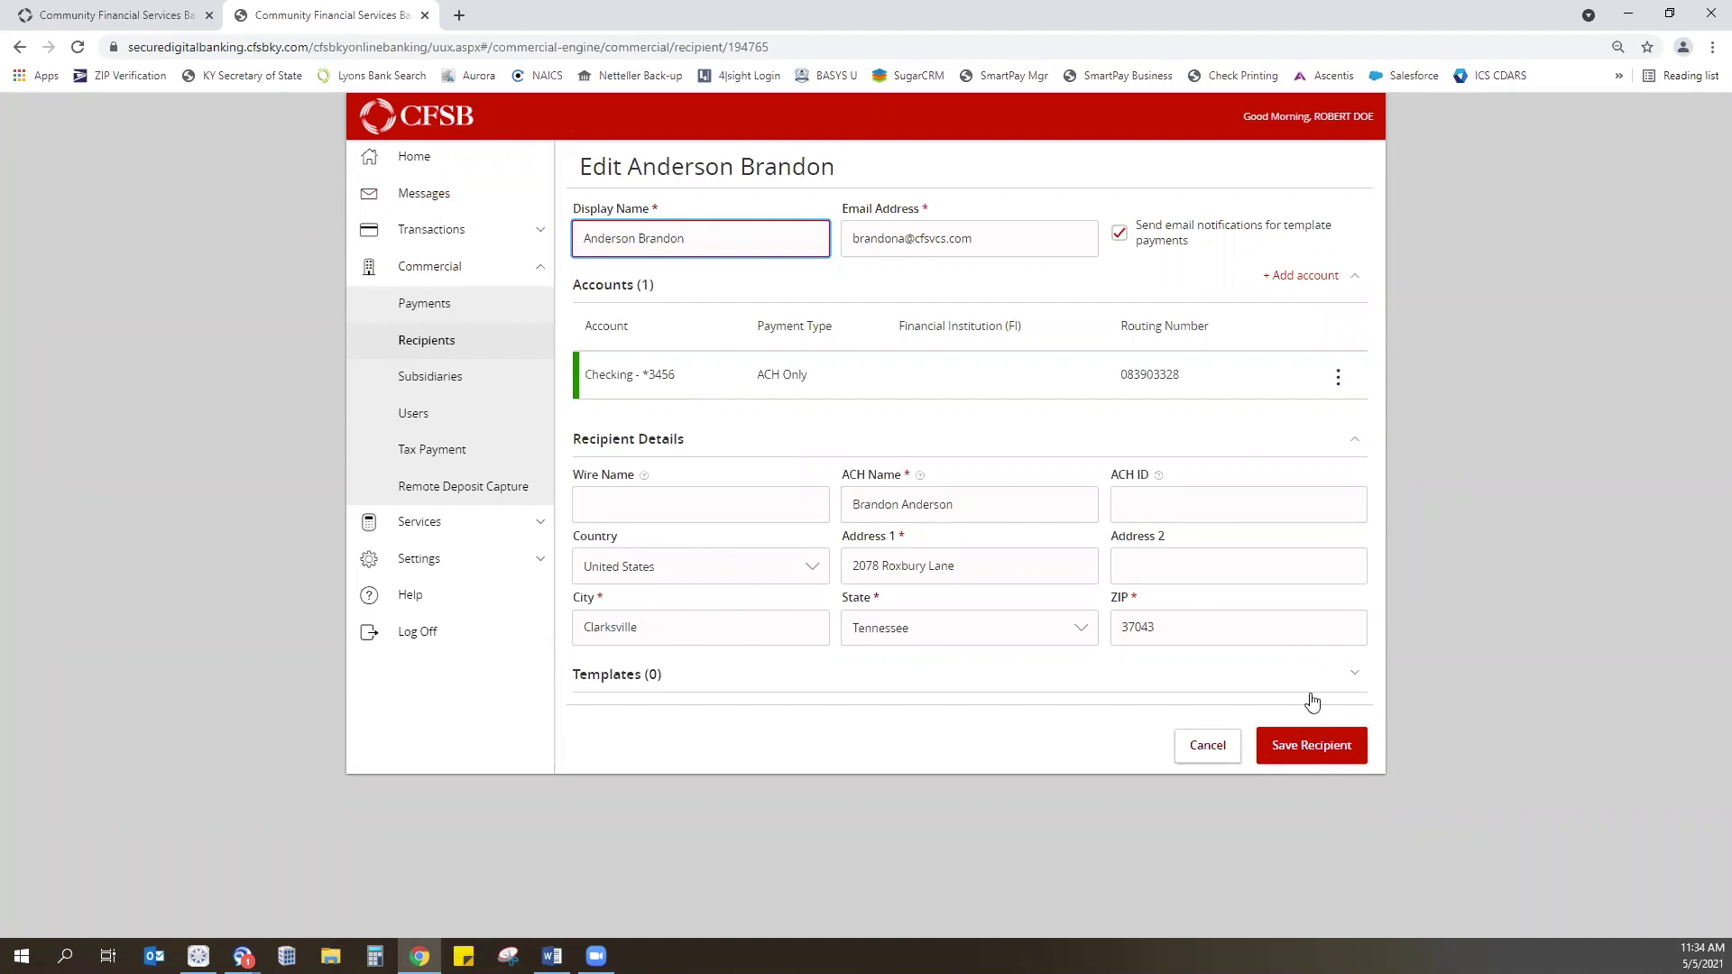
left_click(1301, 745)
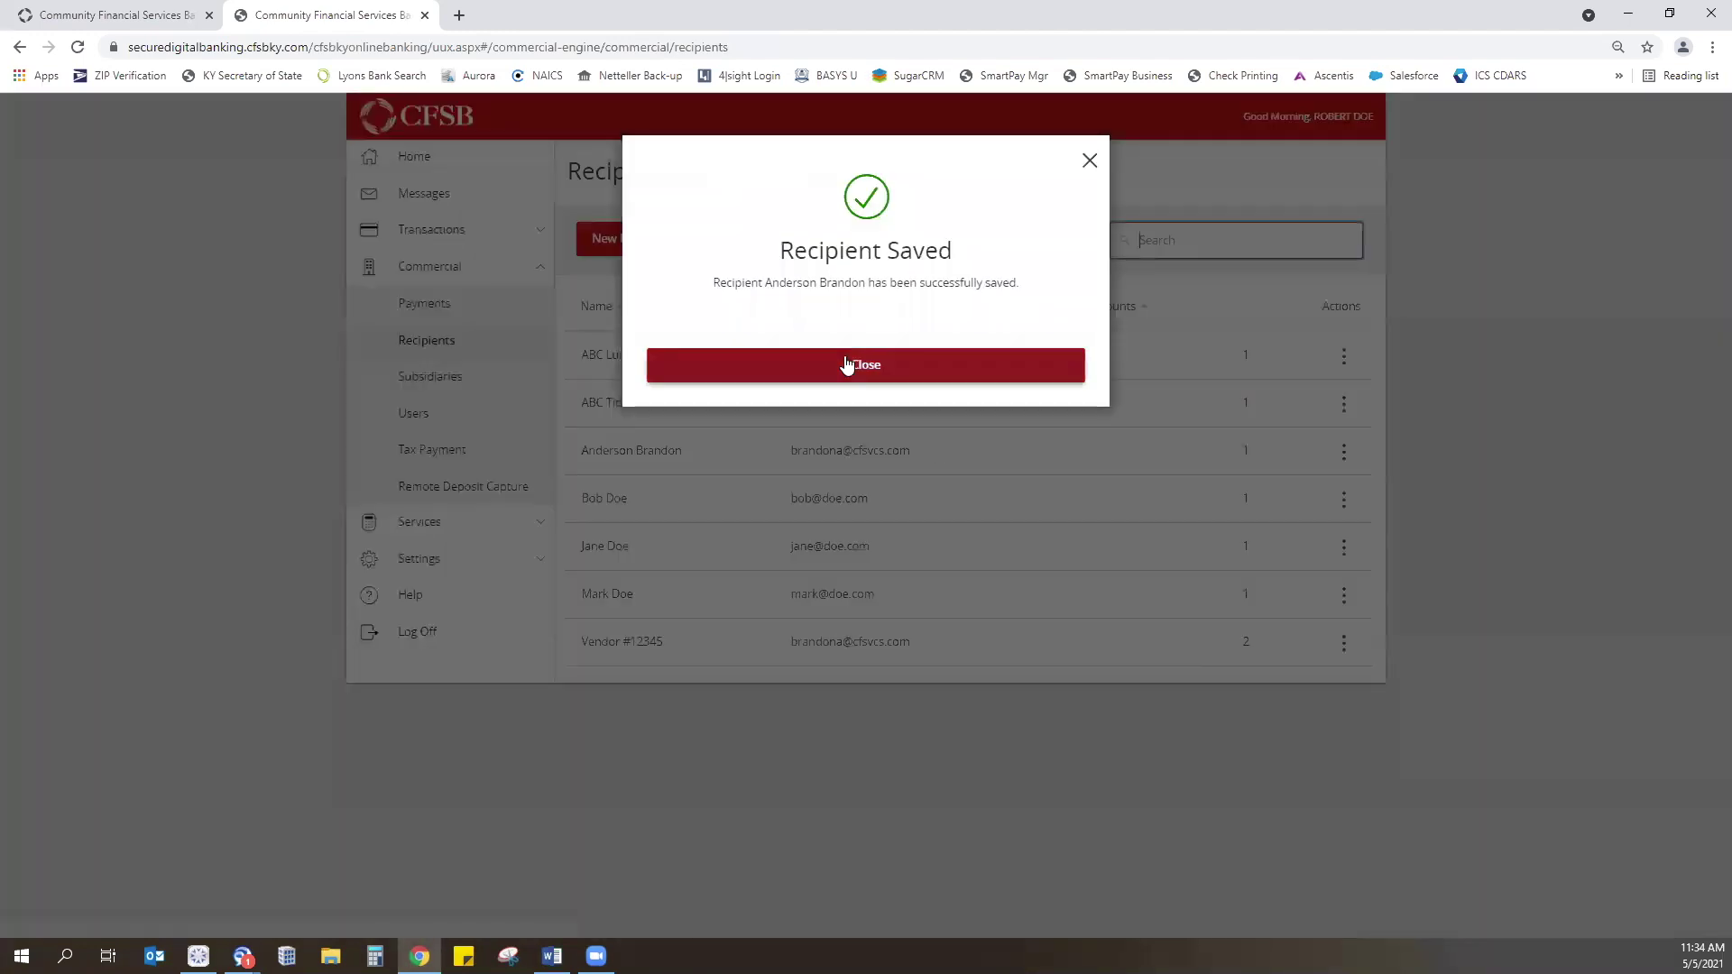
left_click(850, 366)
left_click(593, 304)
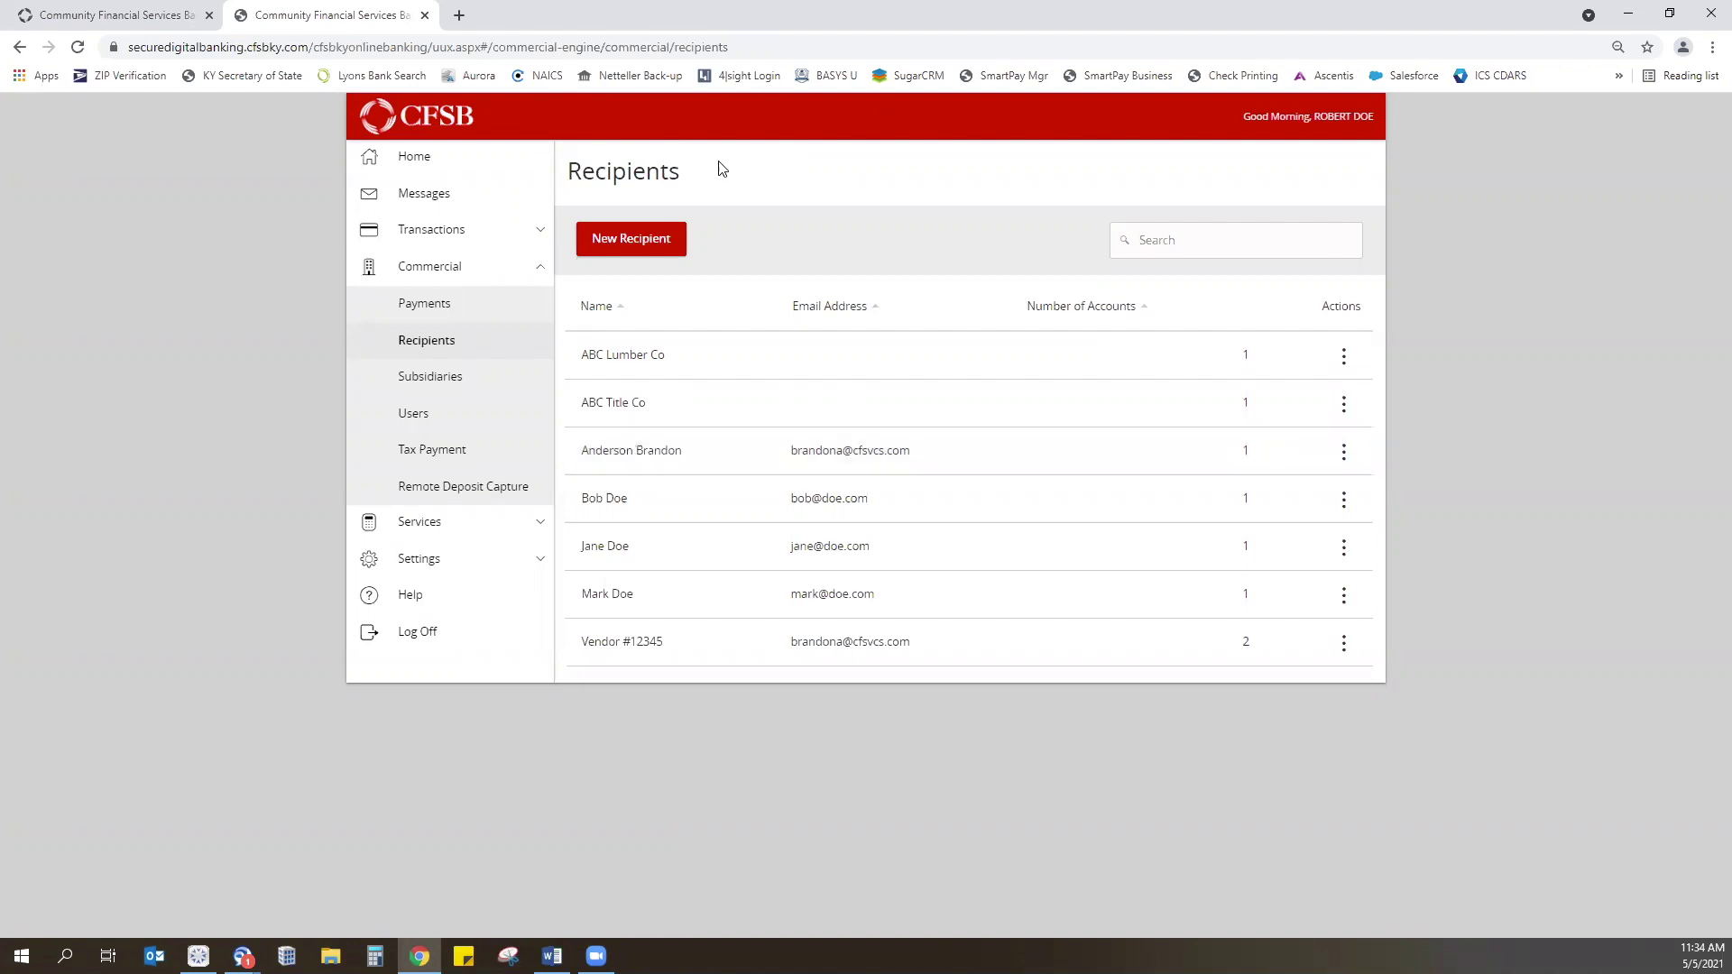
- Open another existing recipient's checking account for editing
left_click(1297, 249)
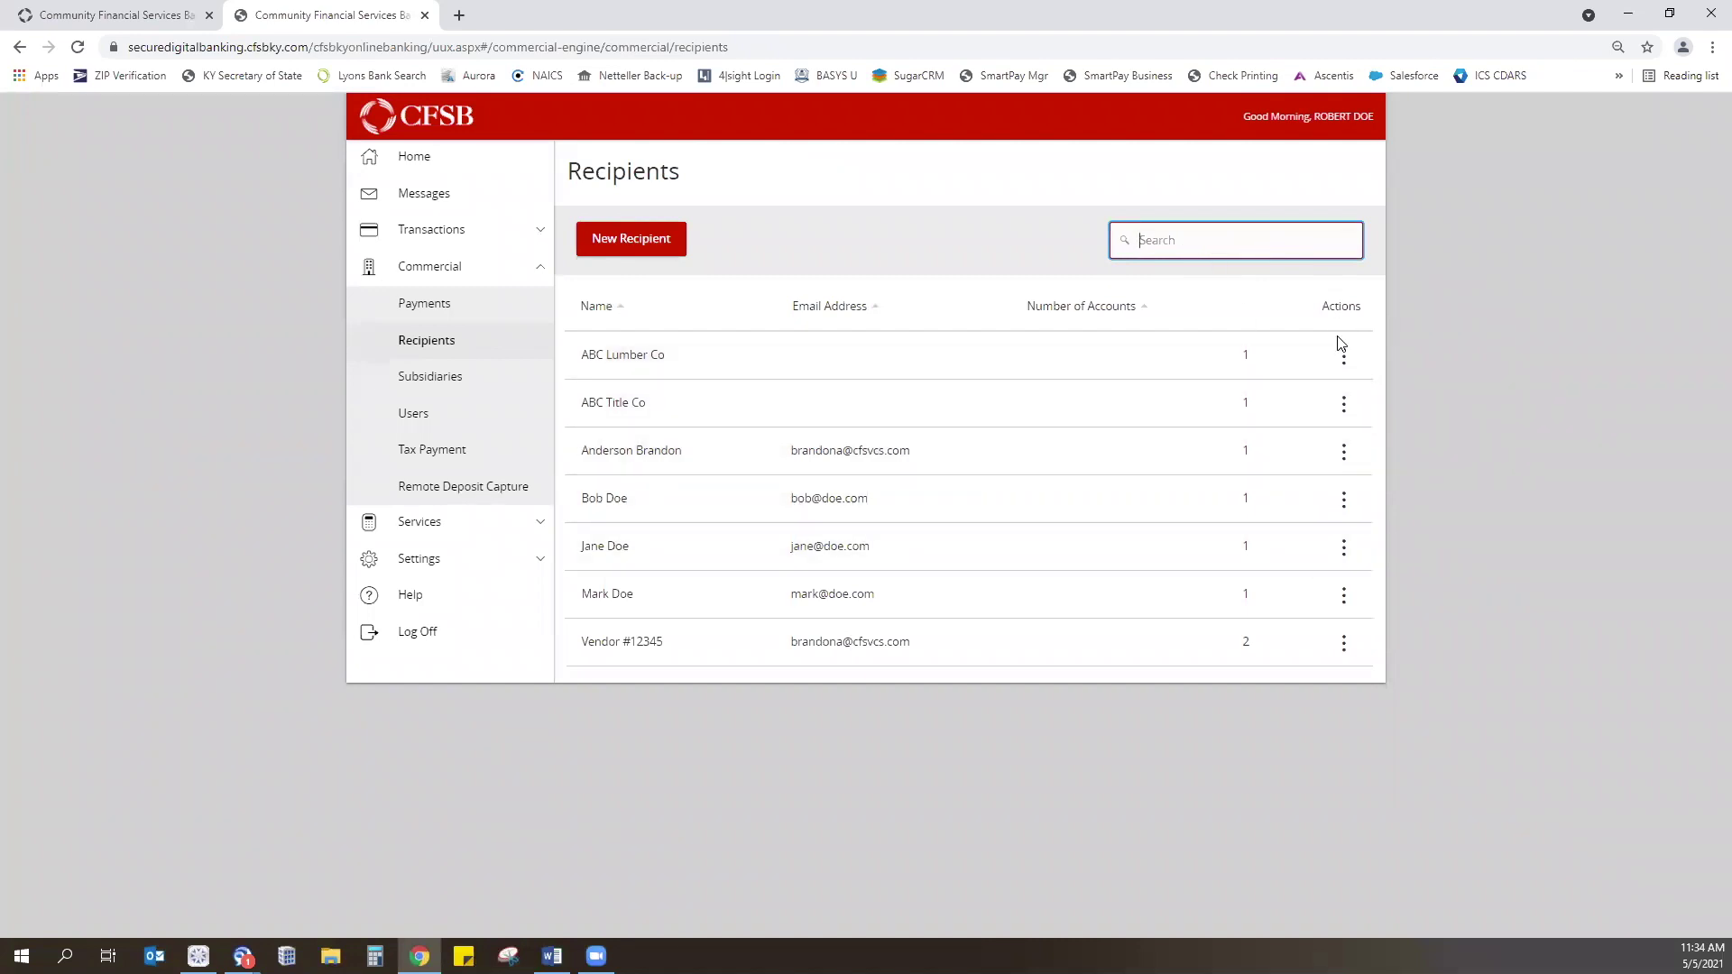
left_click(1346, 551)
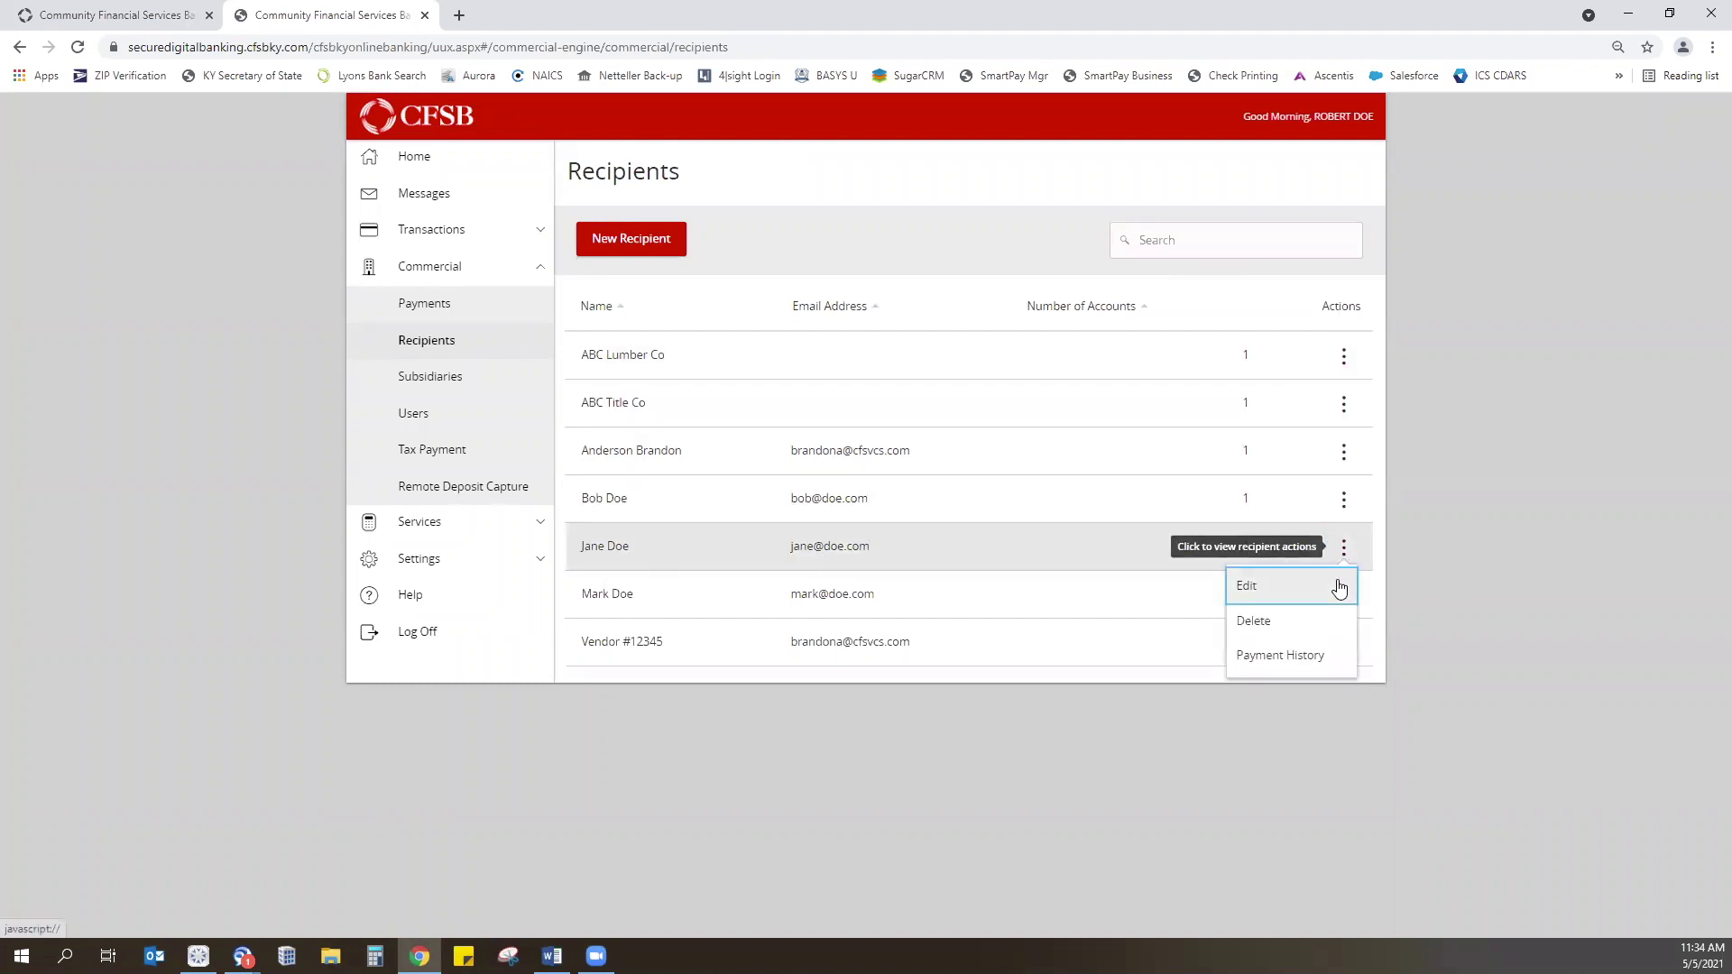
left_click(1338, 585)
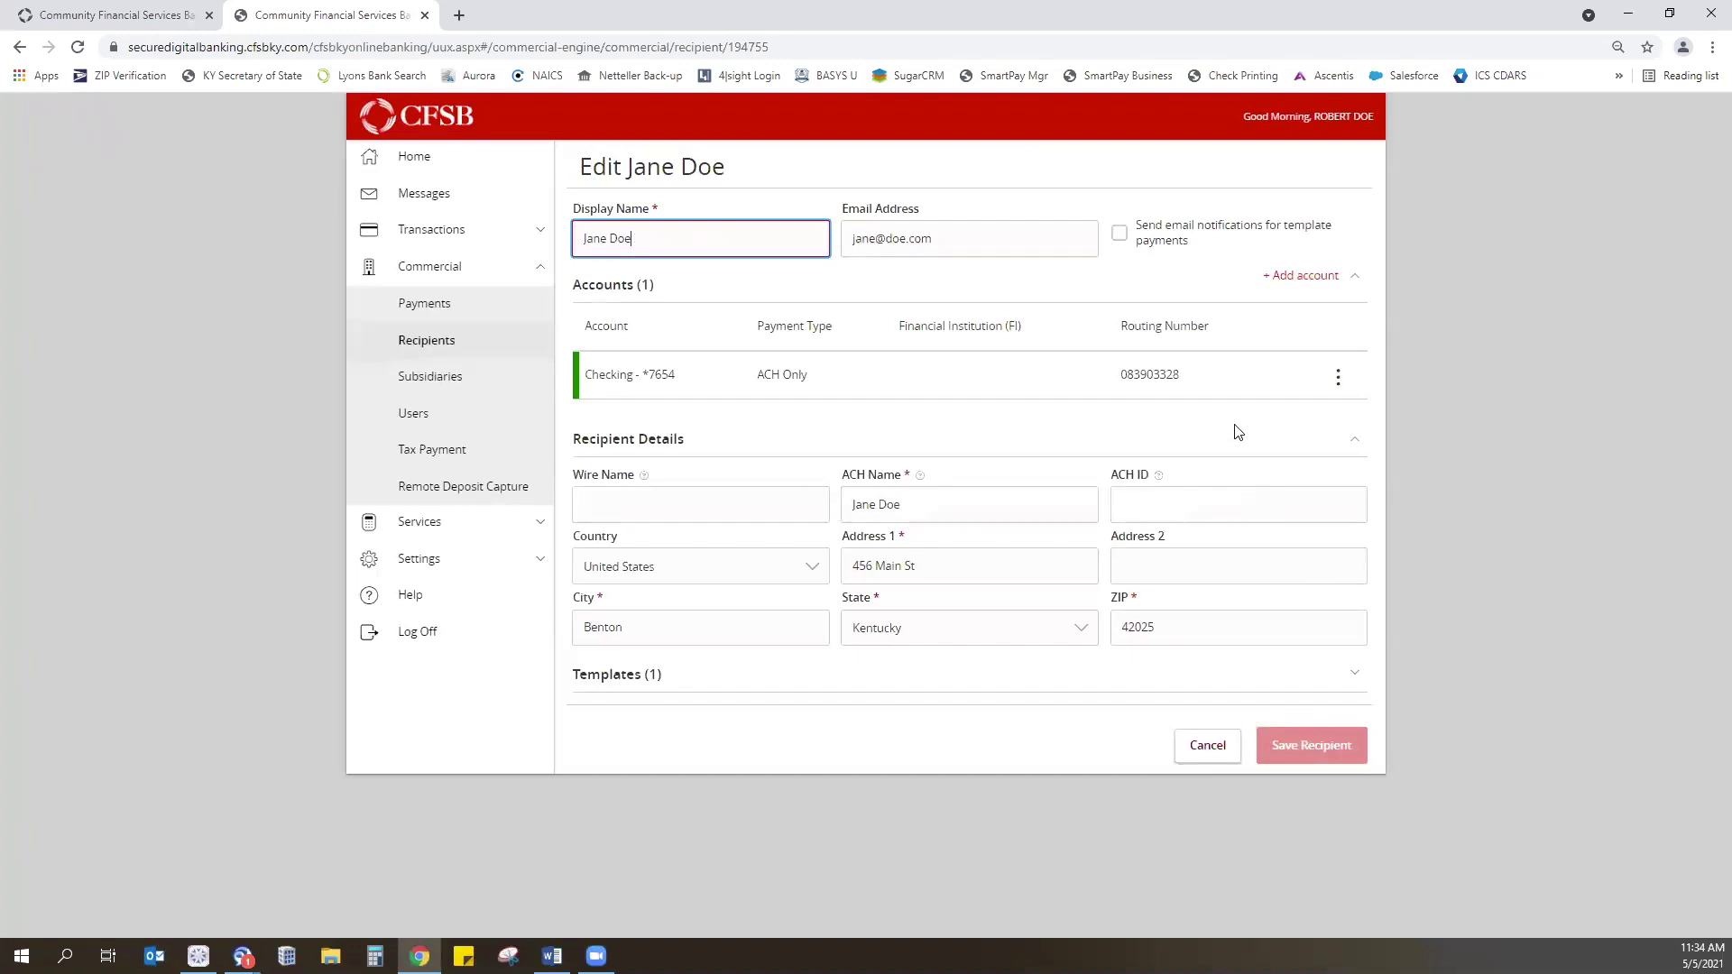
left_click(1338, 379)
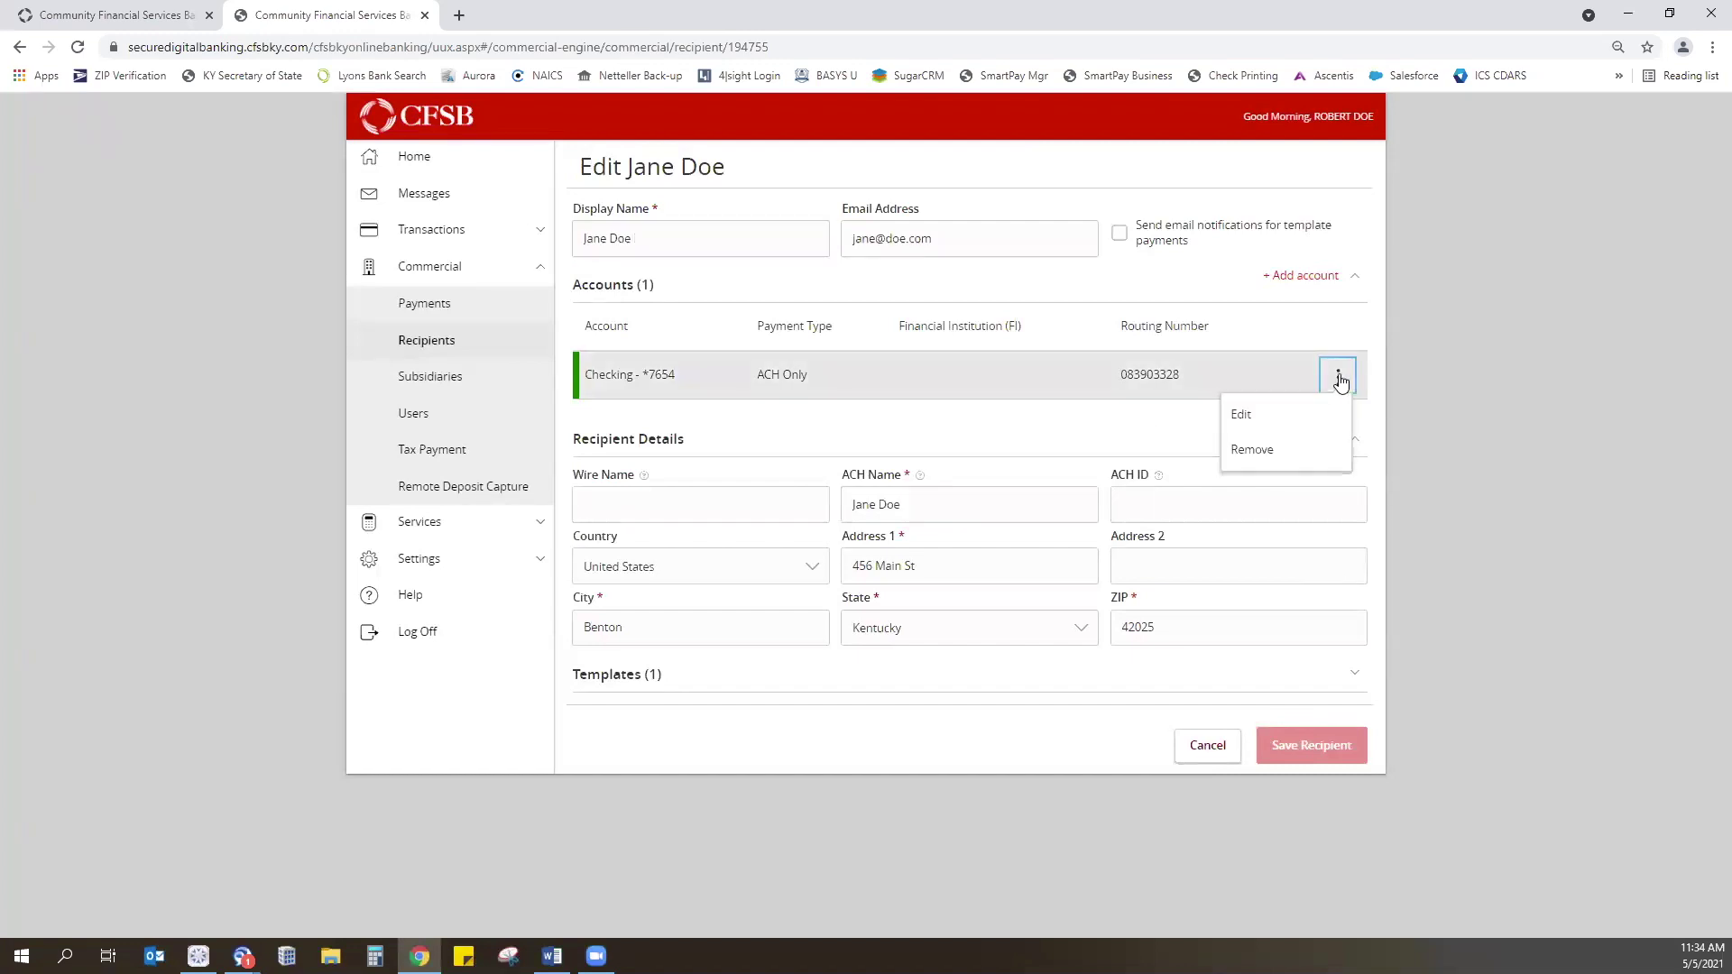
left_click(1310, 405)
- Replace the account number and street address, save, and accept updating linked templates
left_click(900, 506)
type("456789")
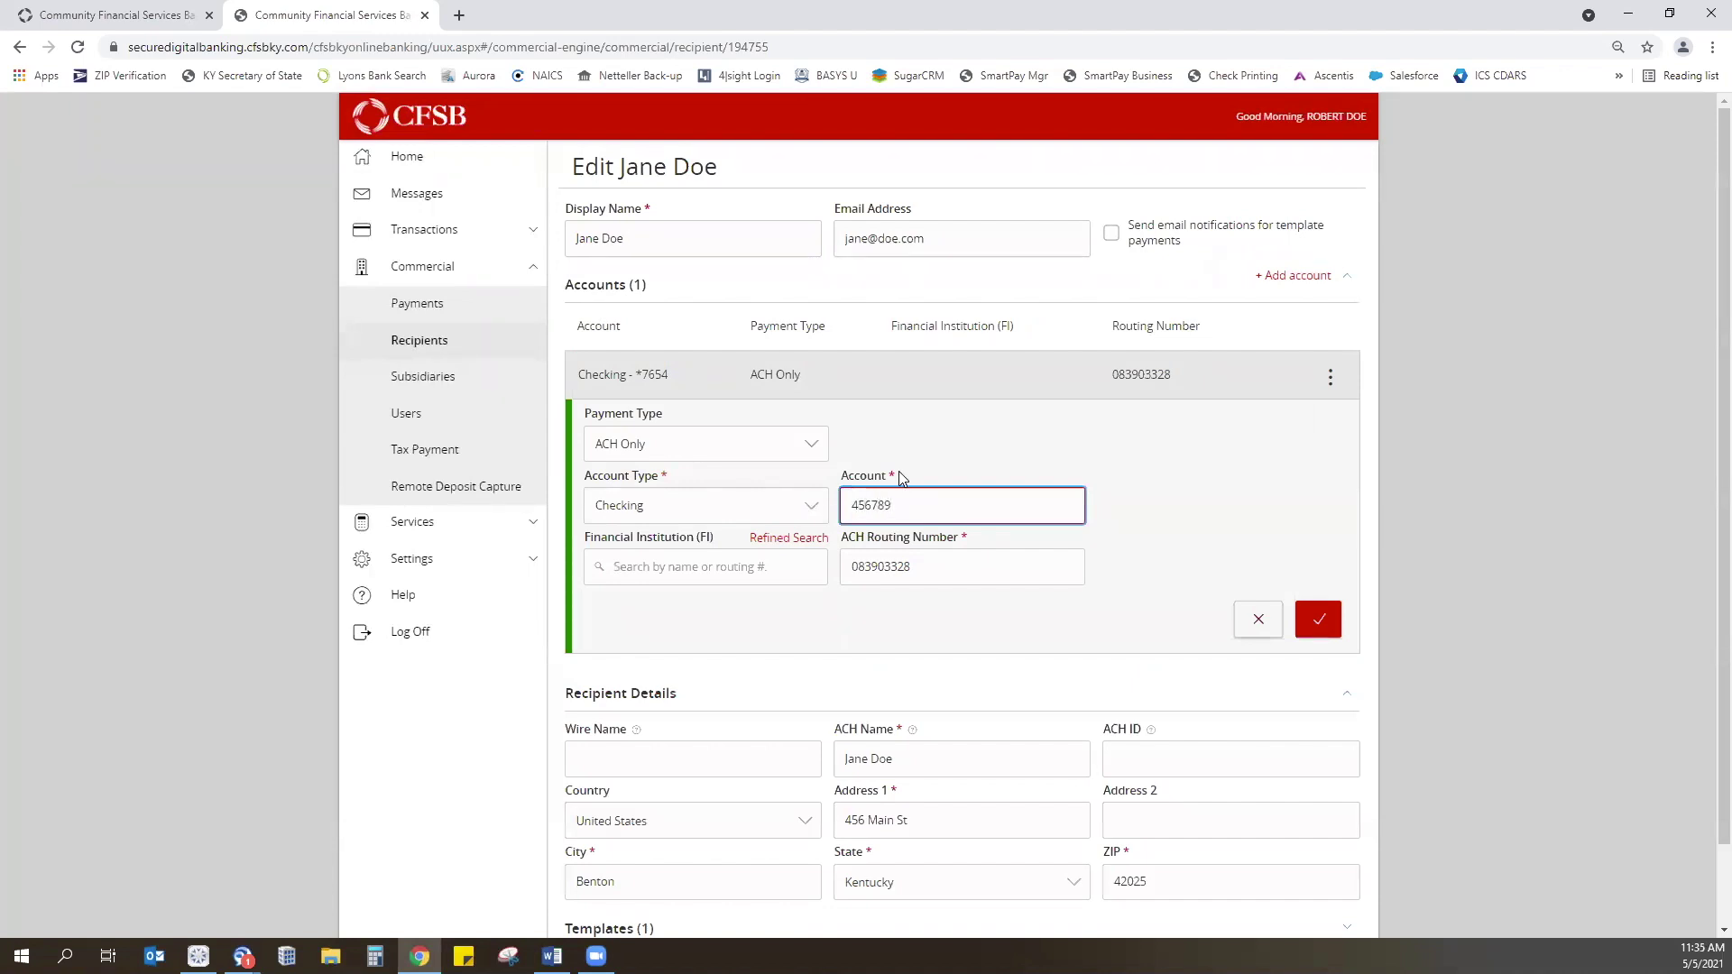
left_click(1315, 619)
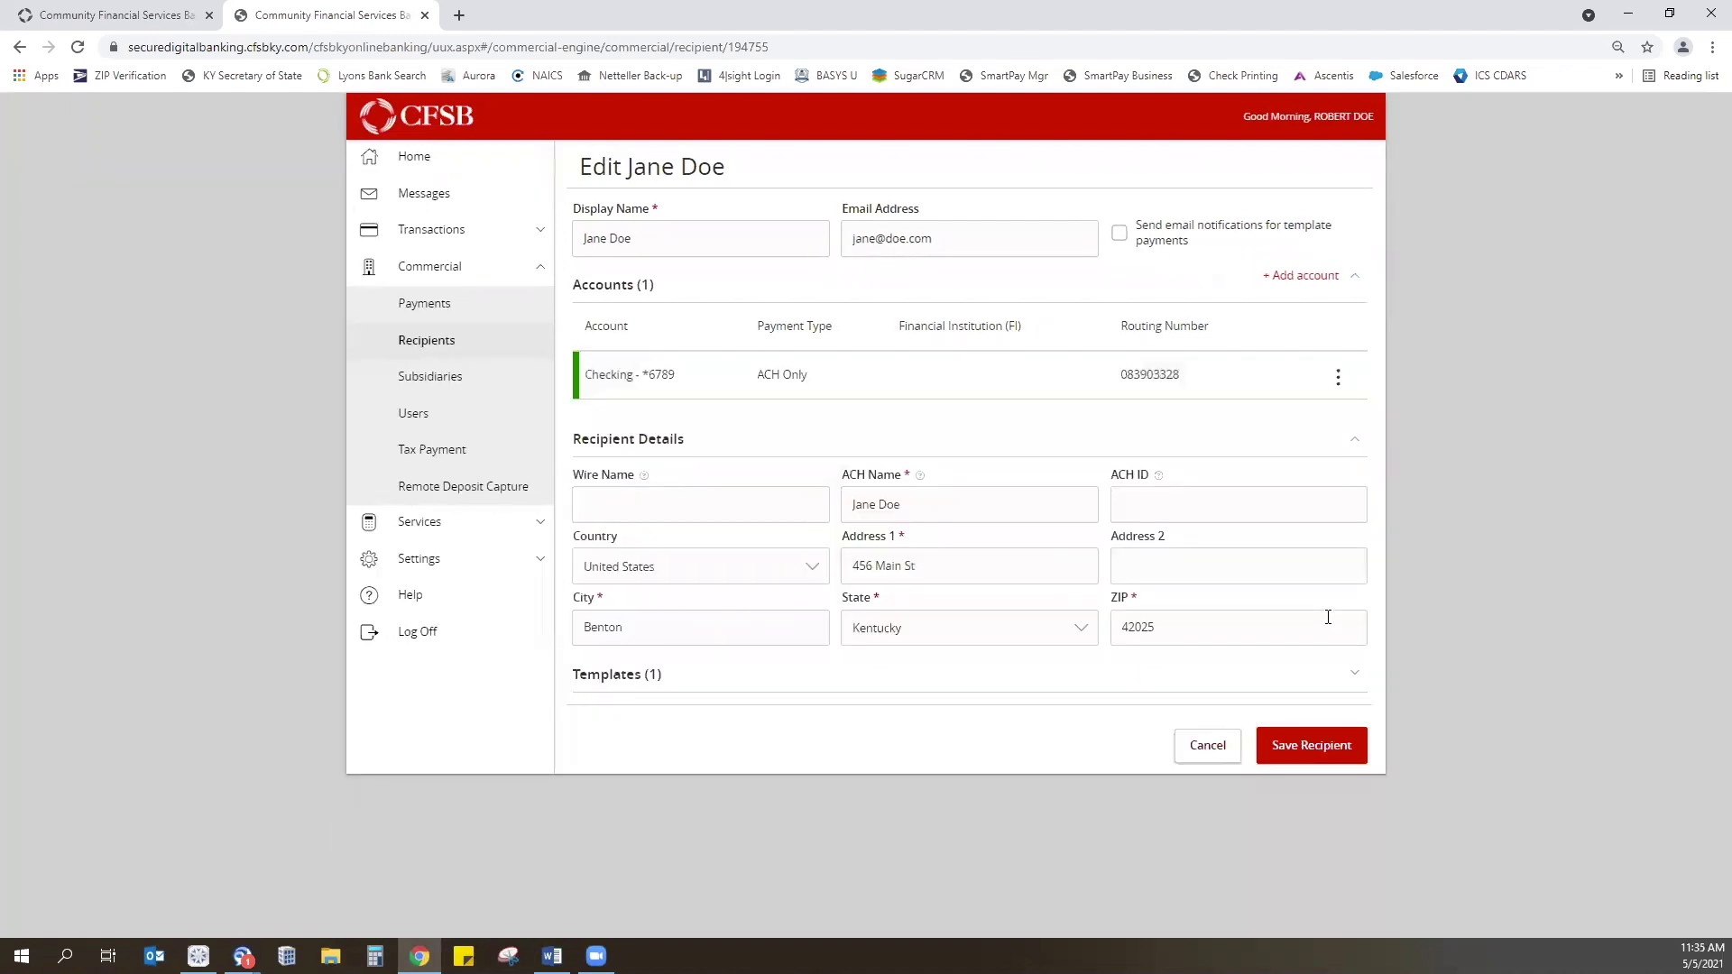
left_click(949, 565)
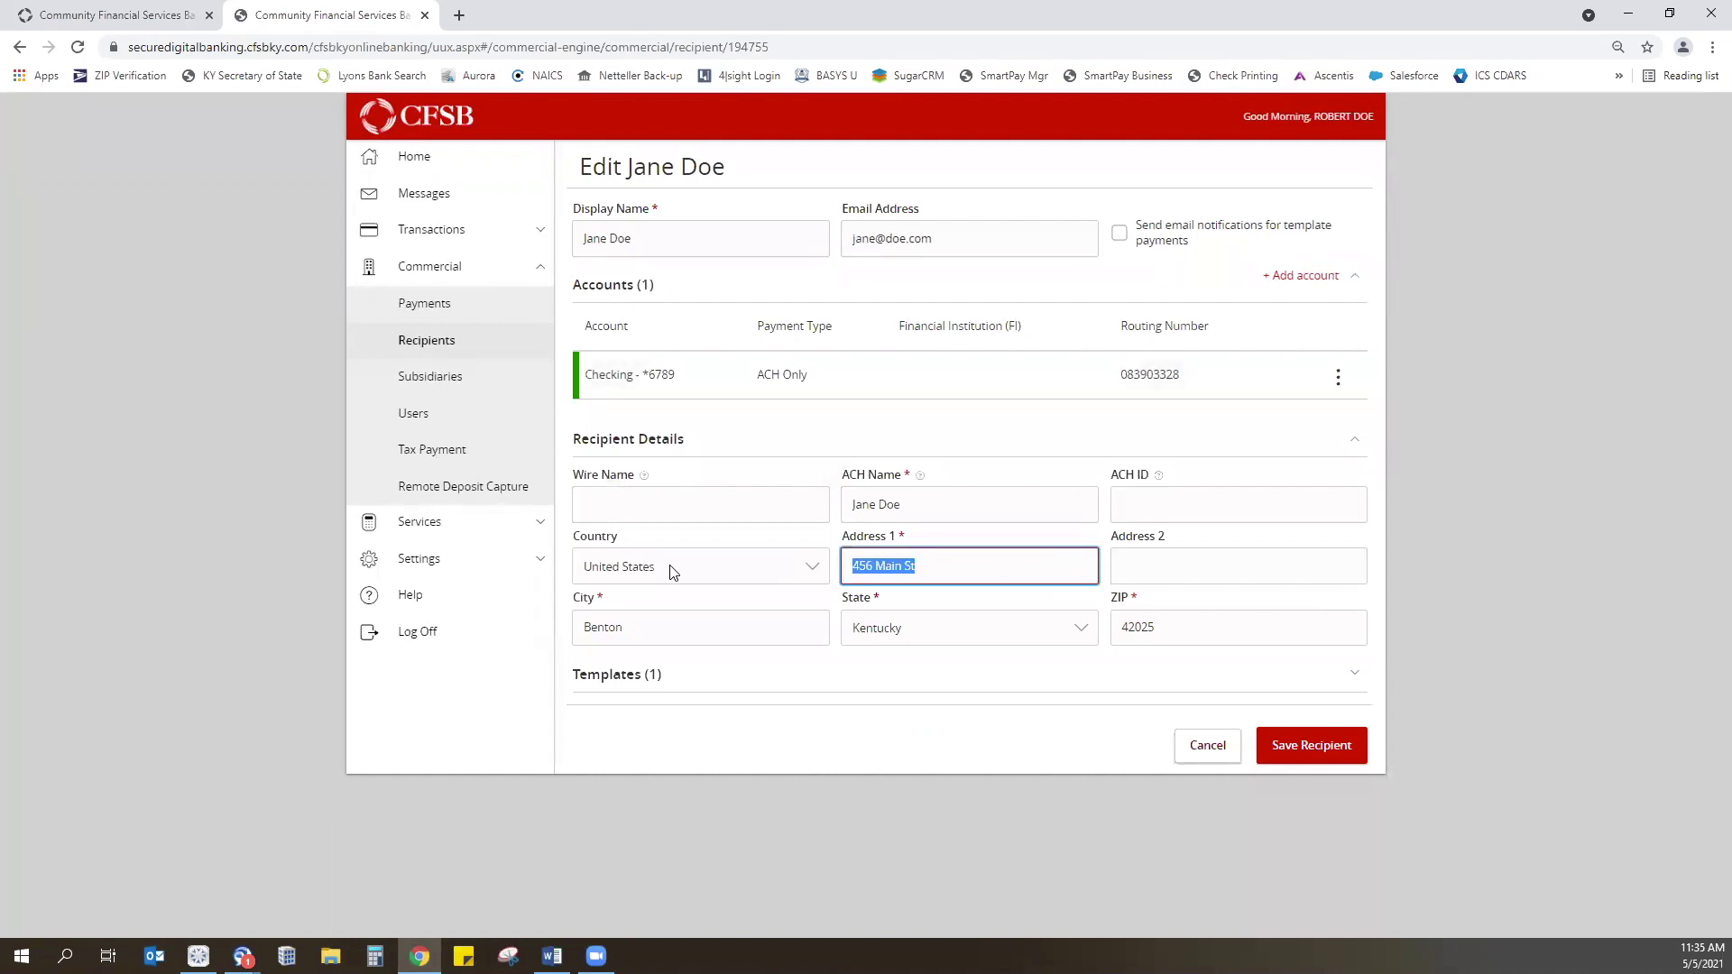
type("654 Main")
left_click(1312, 738)
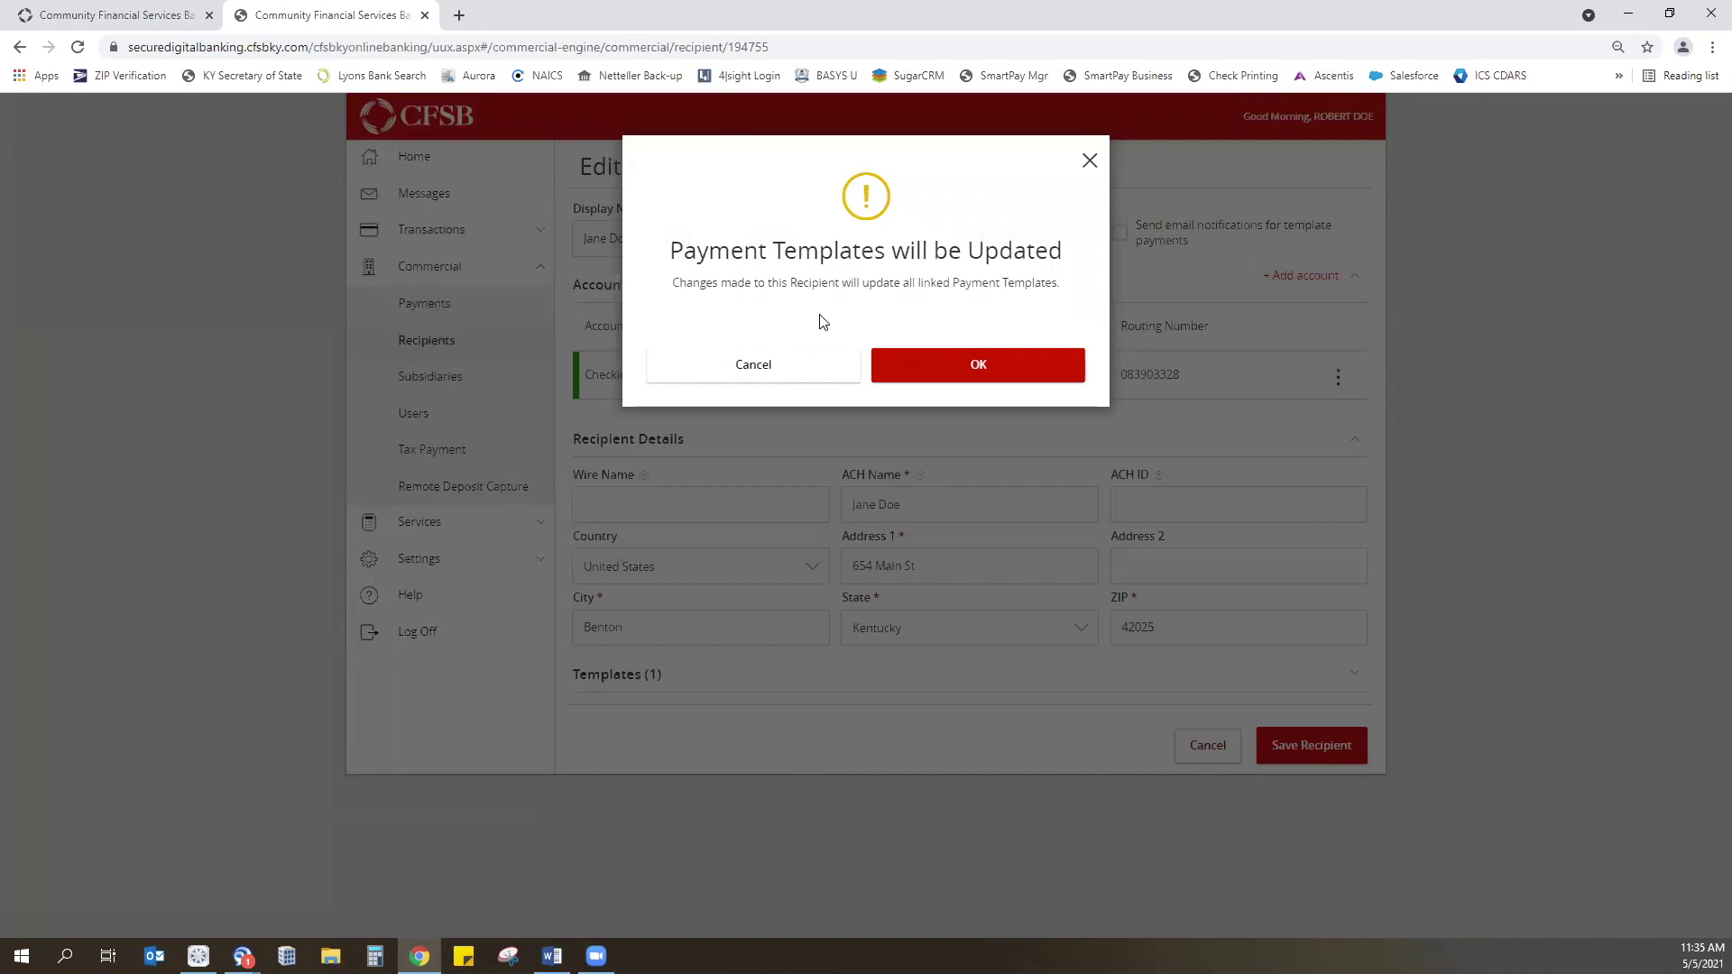
left_click(1001, 375)
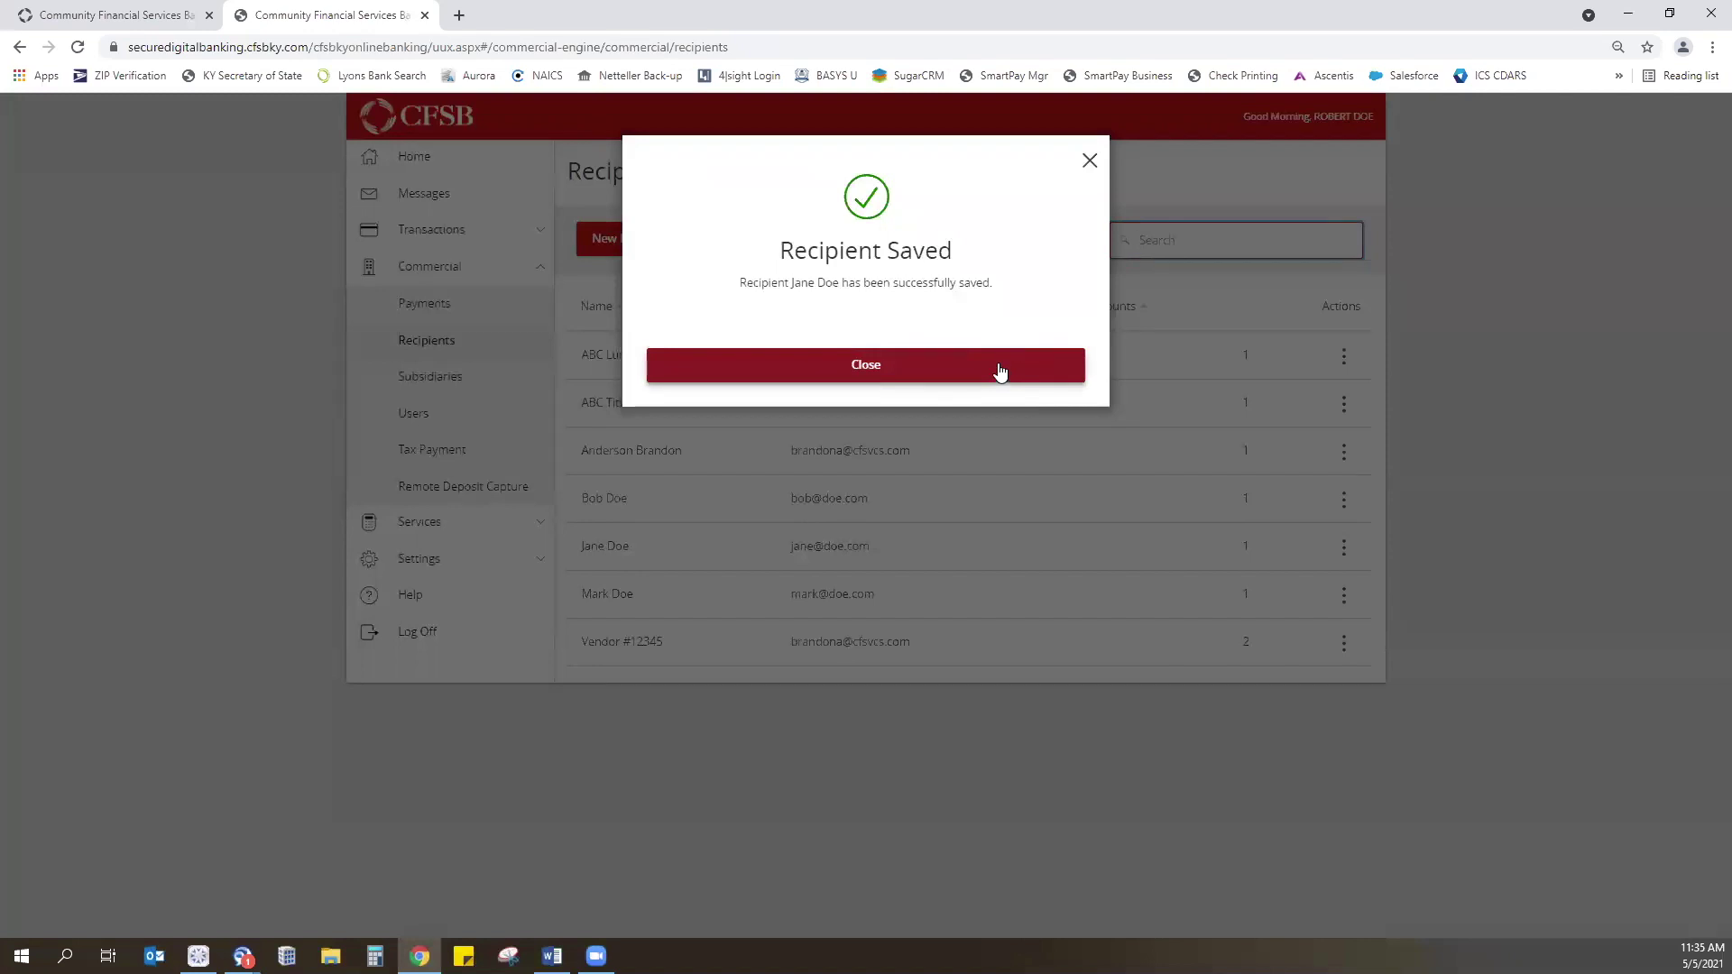
- Check the edited recipient's payment history, showing no transactions, then return to Recipients
left_click(999, 372)
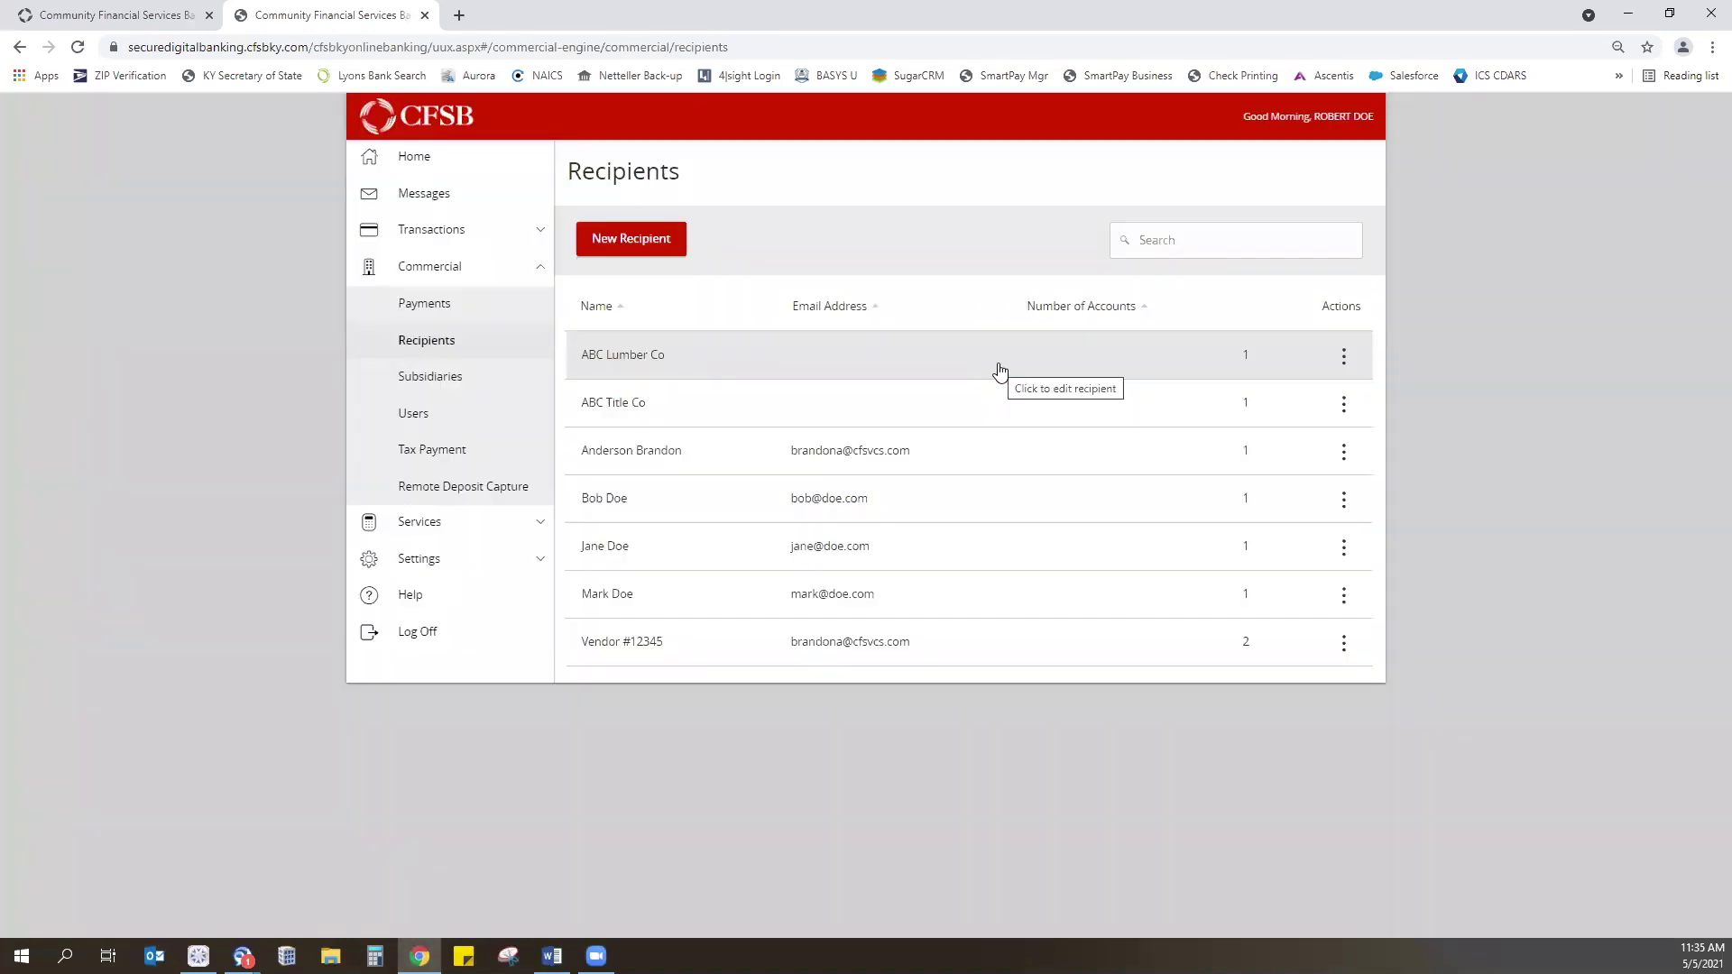
left_click(1343, 551)
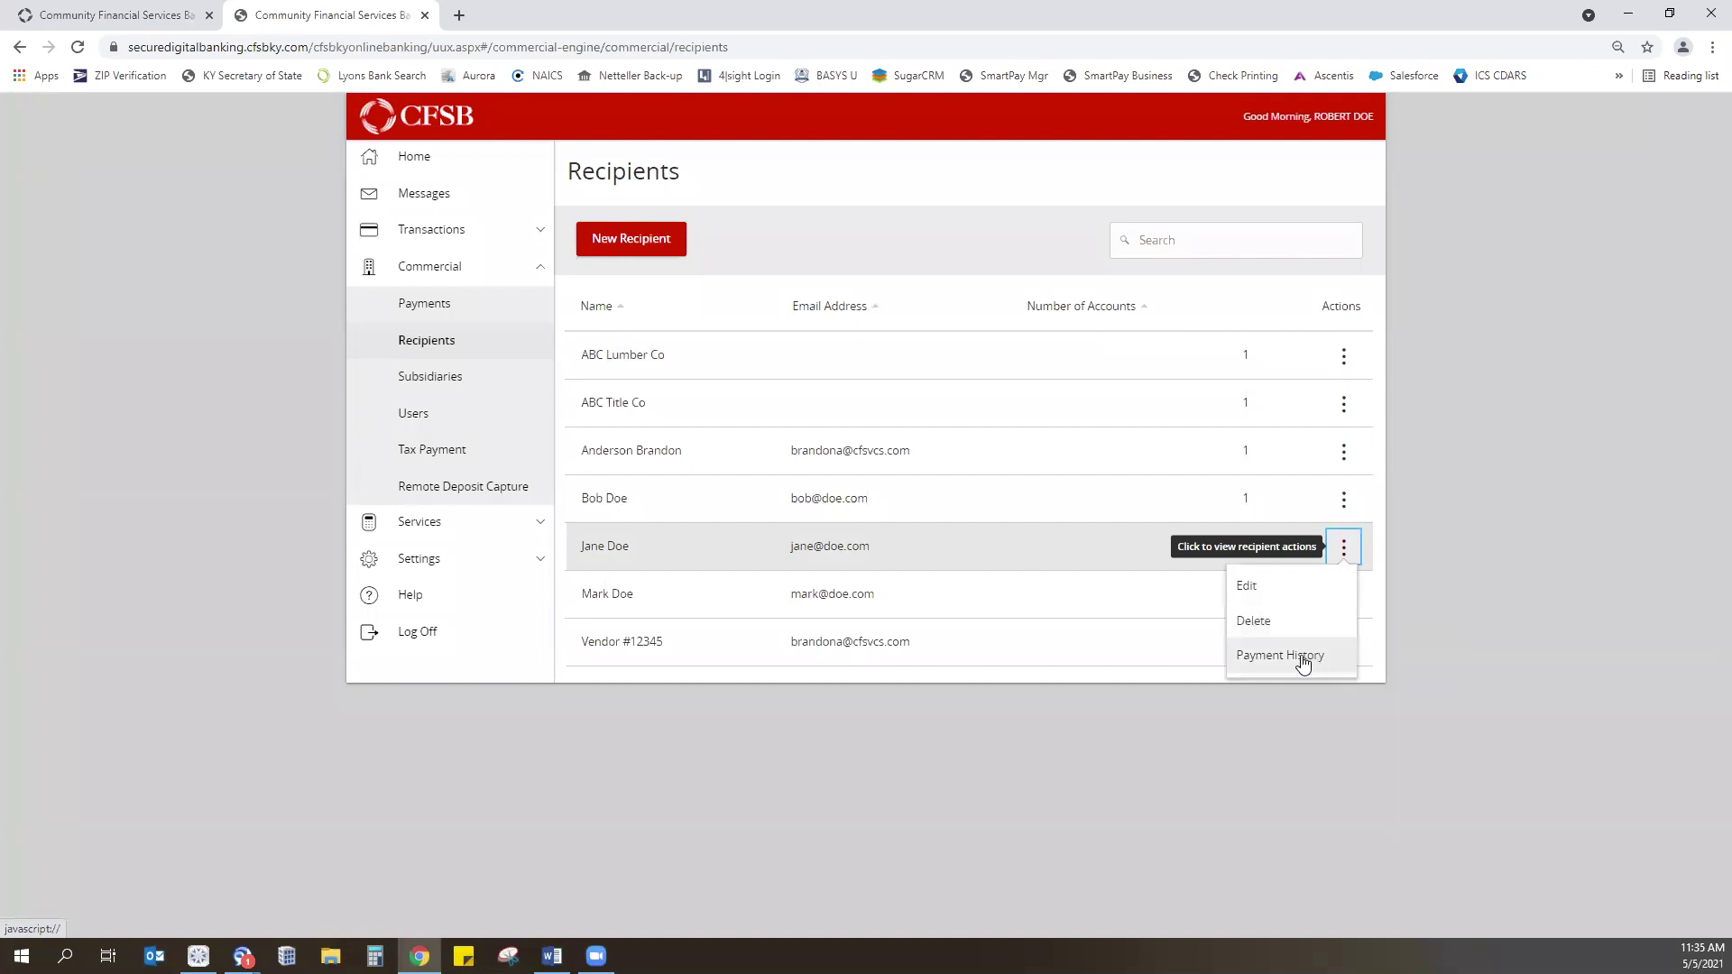
left_click(1302, 662)
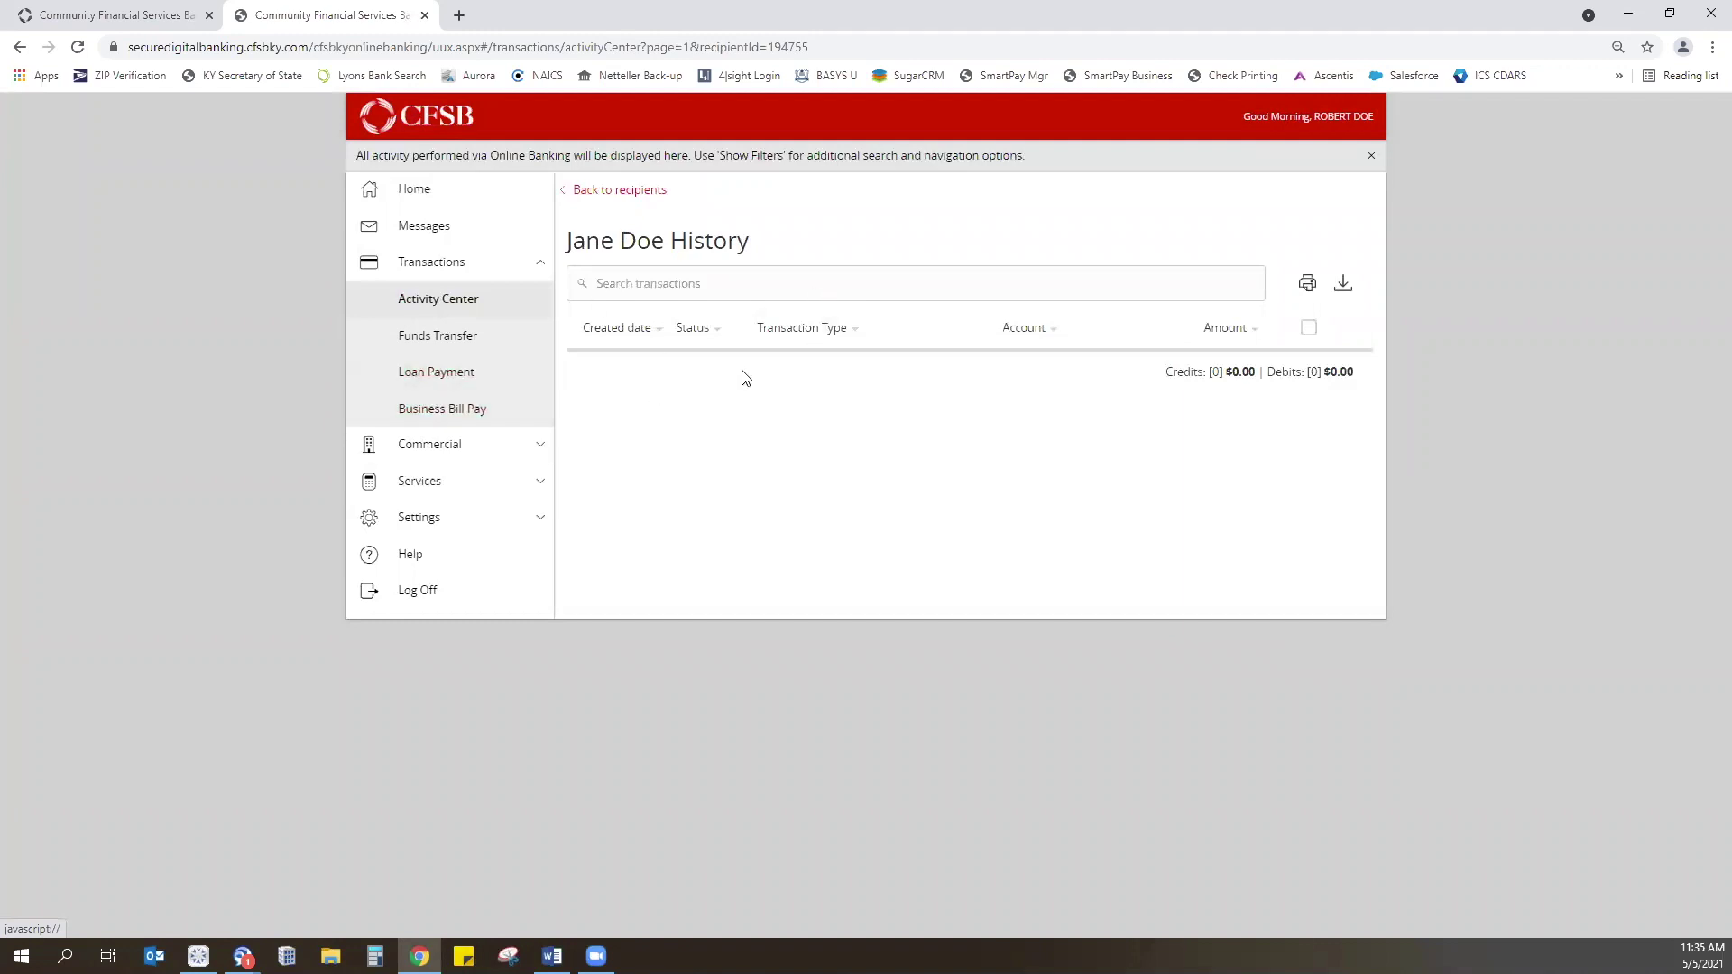
left_click(632, 189)
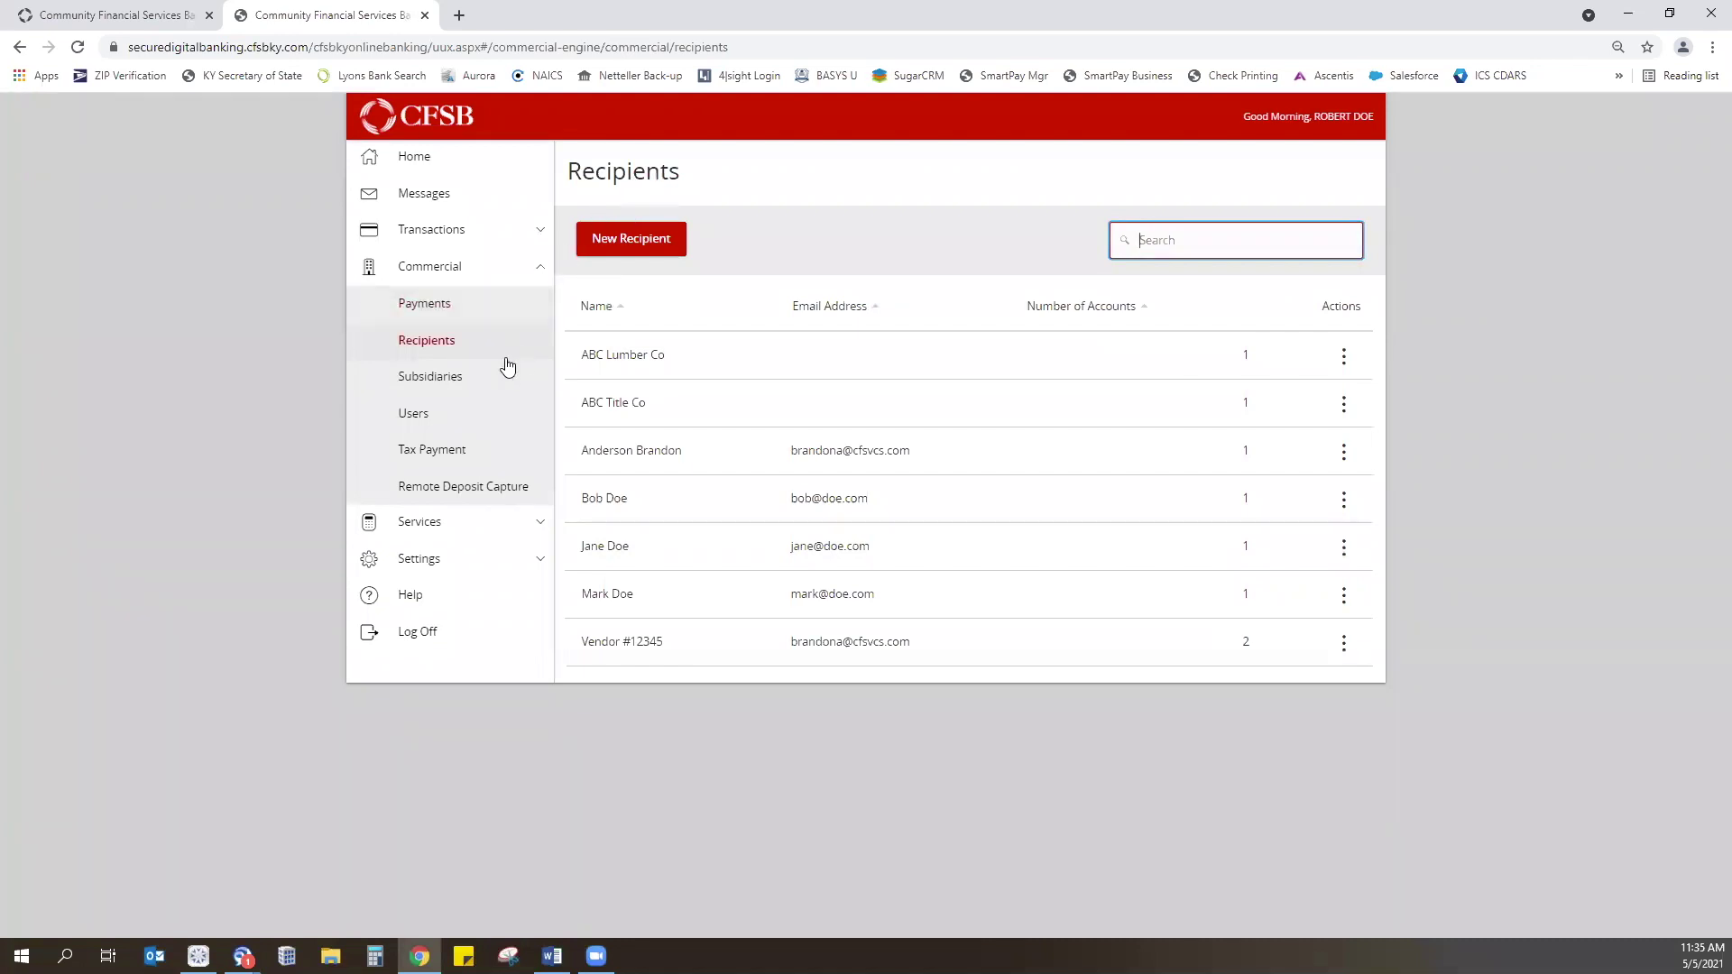
- View the Subsidiaries page and its Add Subsidiary form, then go to the Users list
left_click(451, 383)
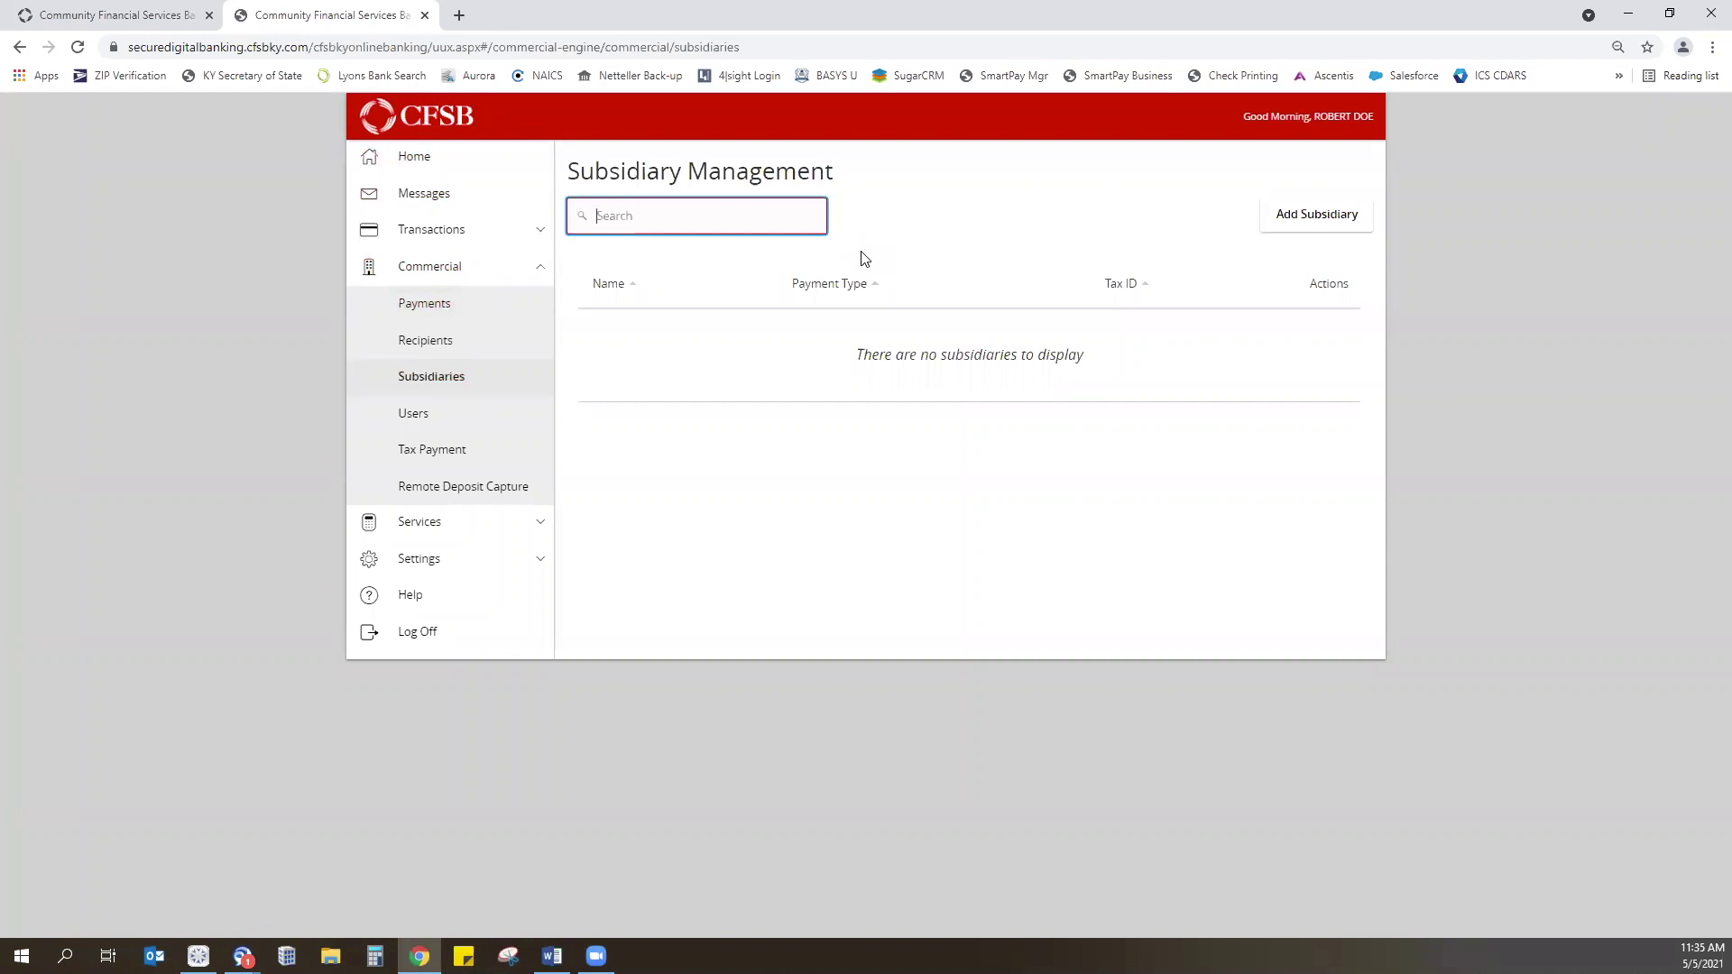
left_click(1335, 221)
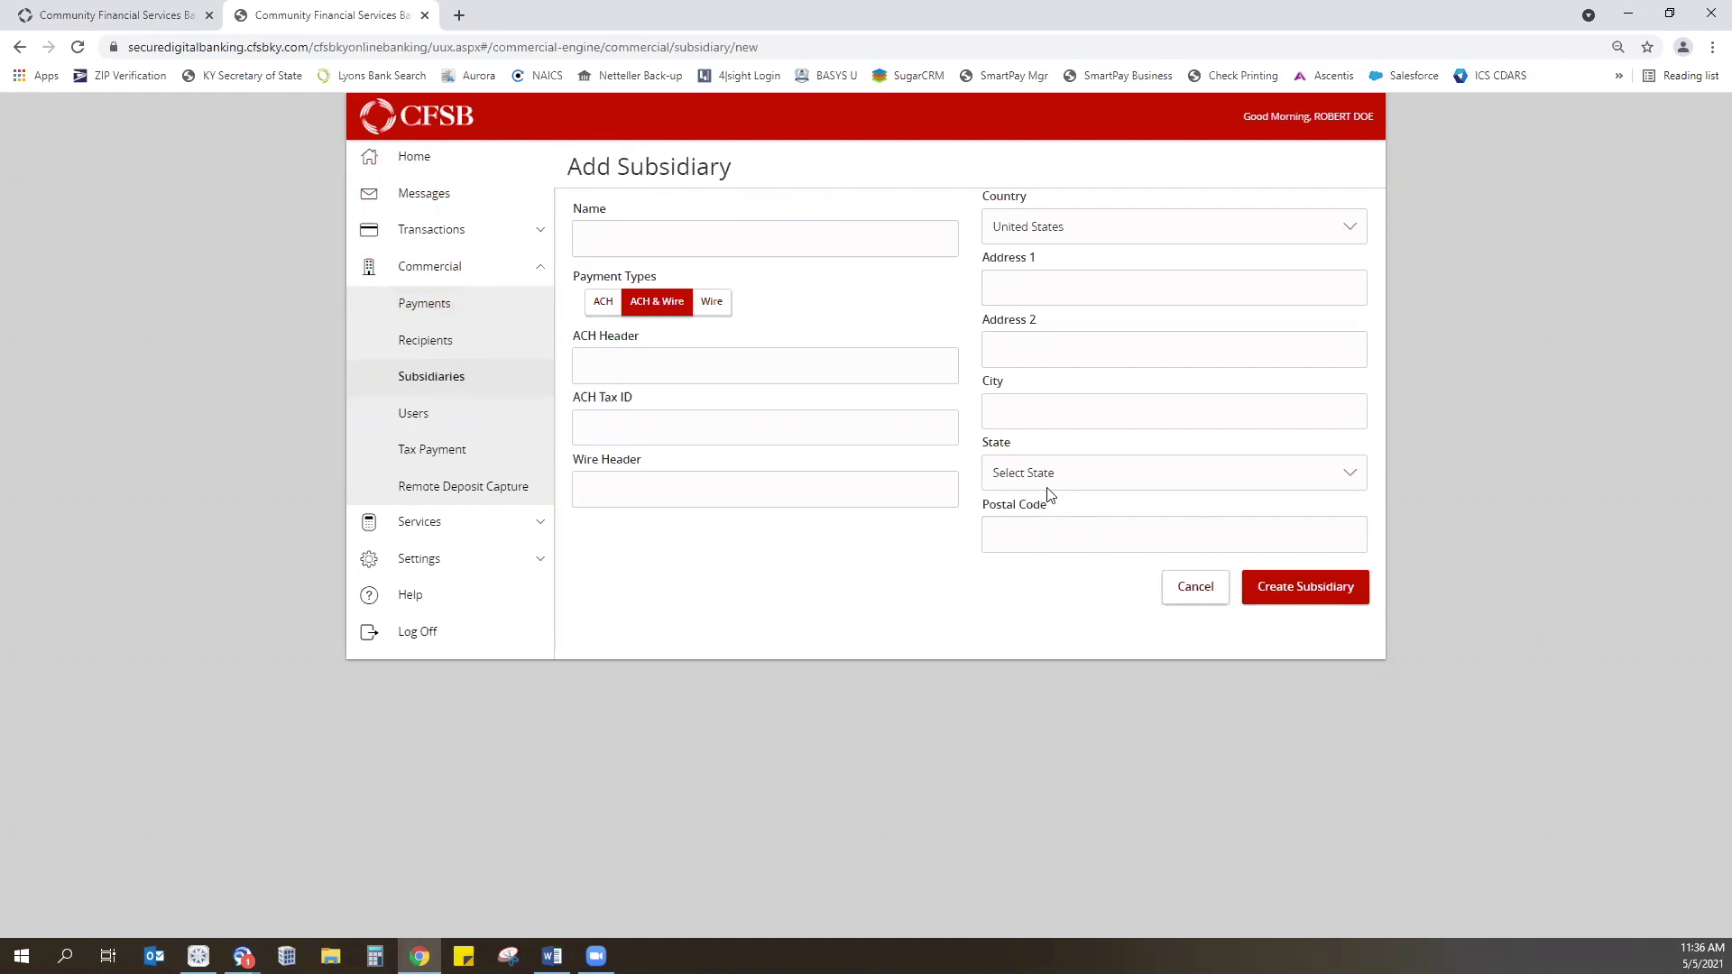
left_click(487, 427)
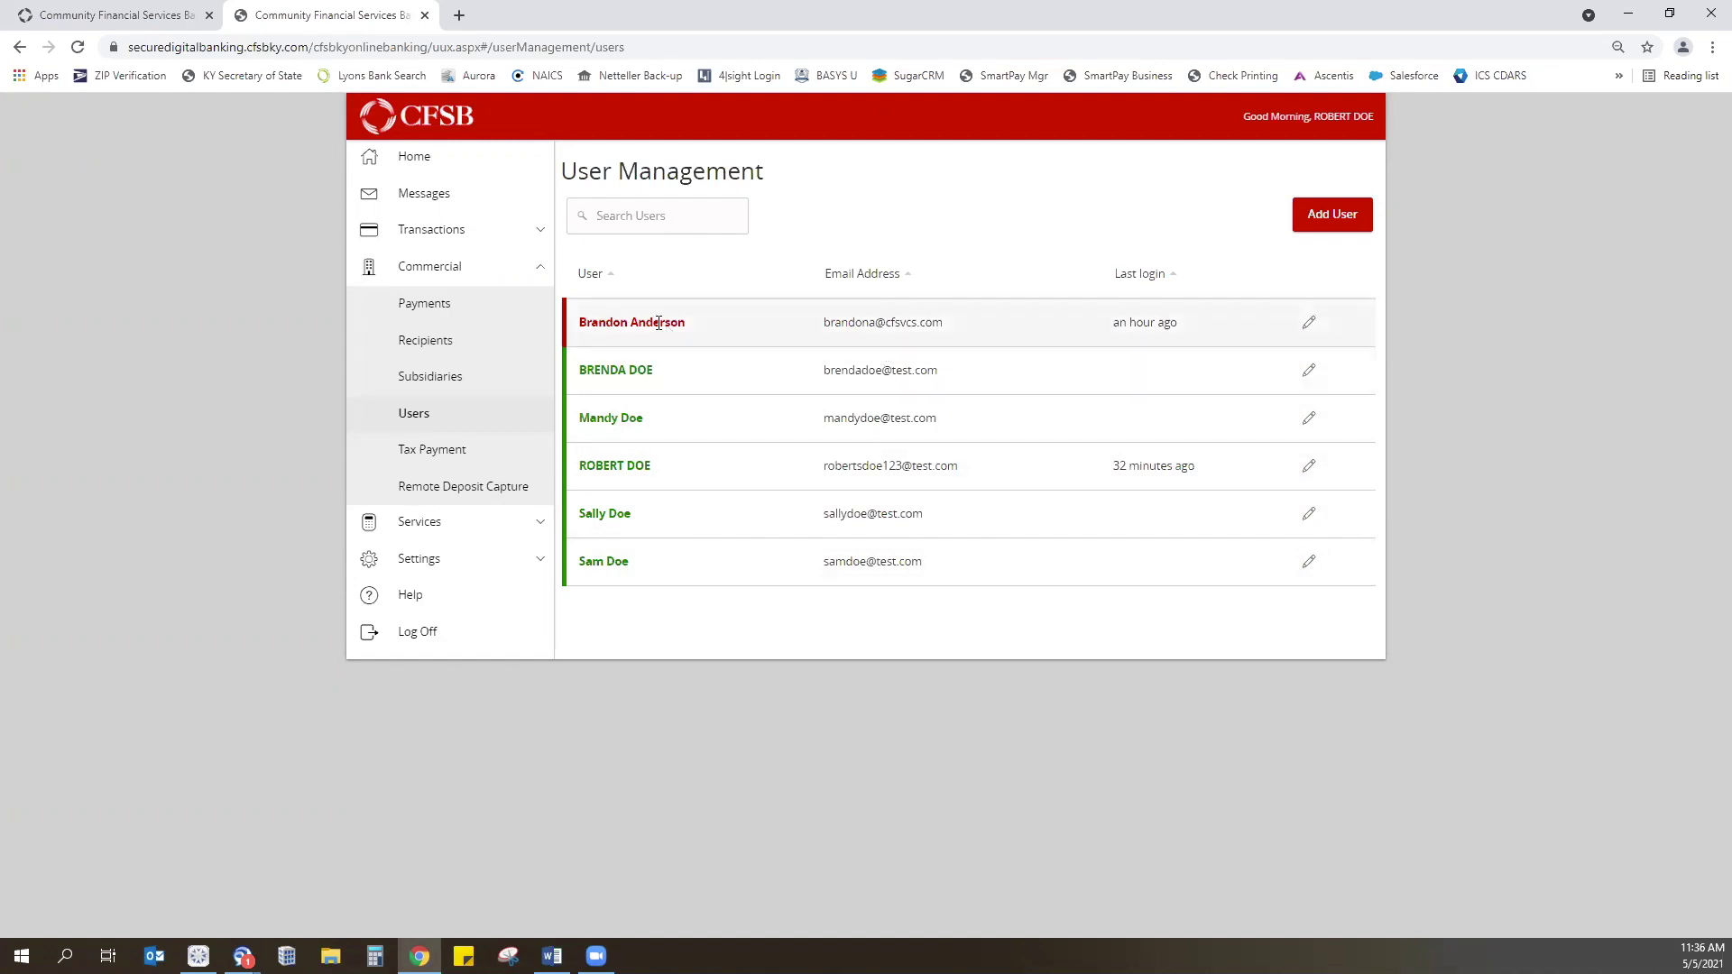
left_click_drag(563, 325, 715, 325)
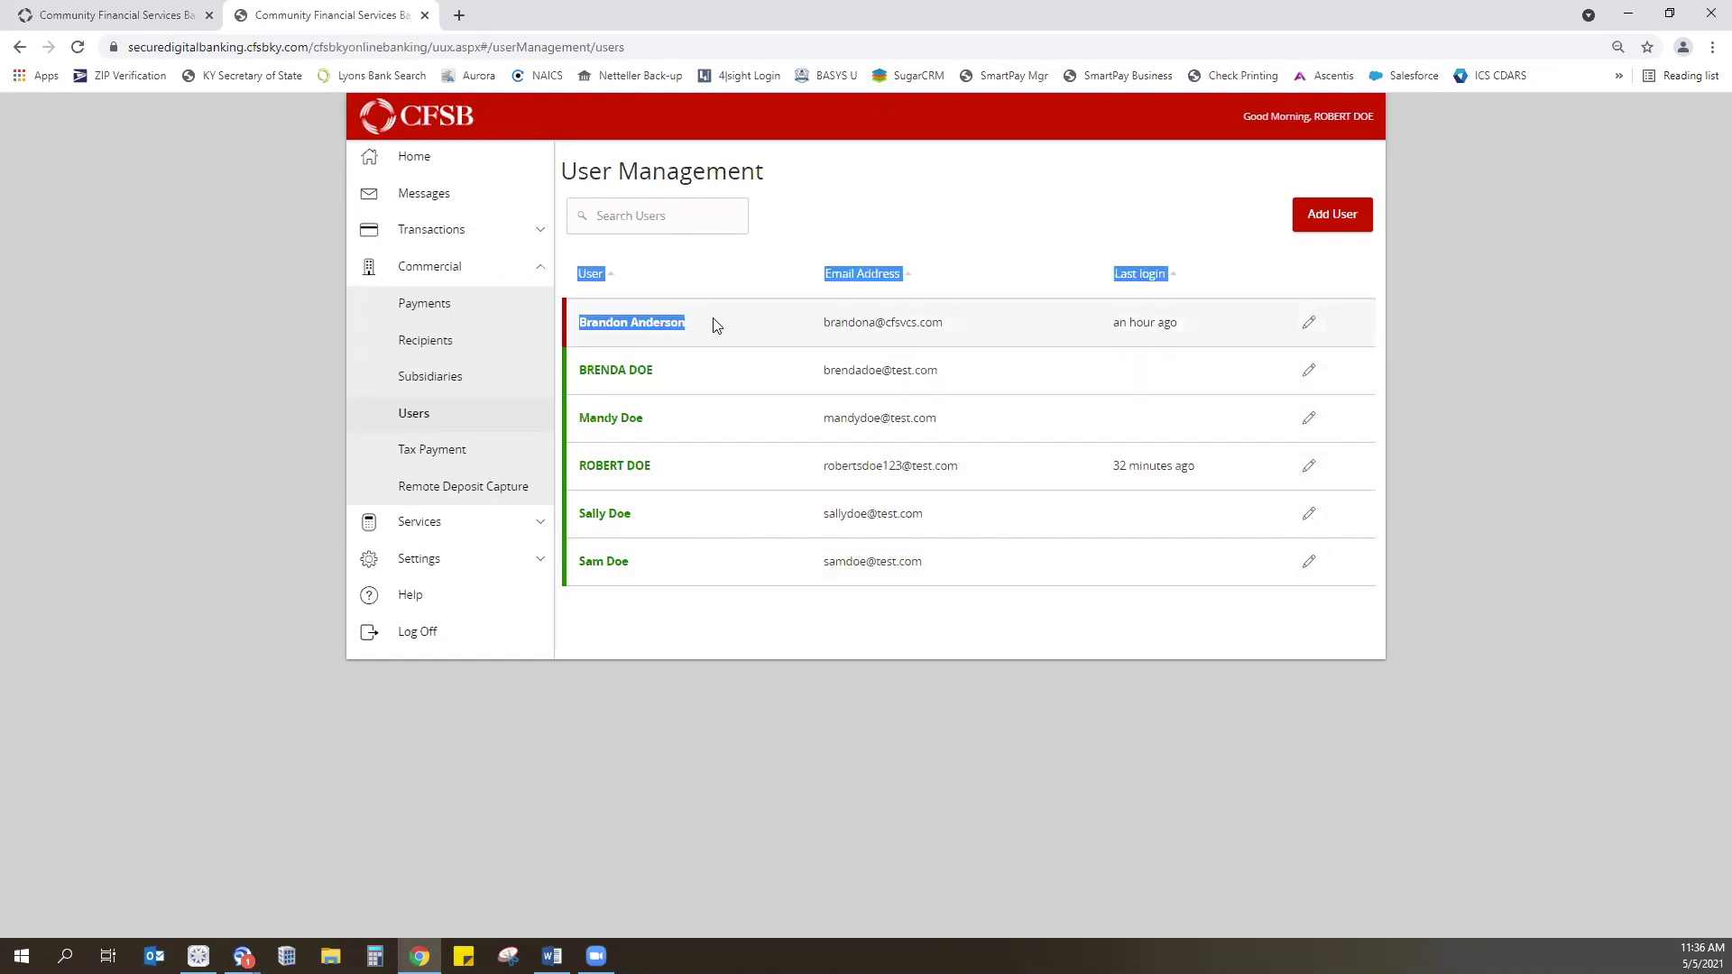
left_click(1308, 325)
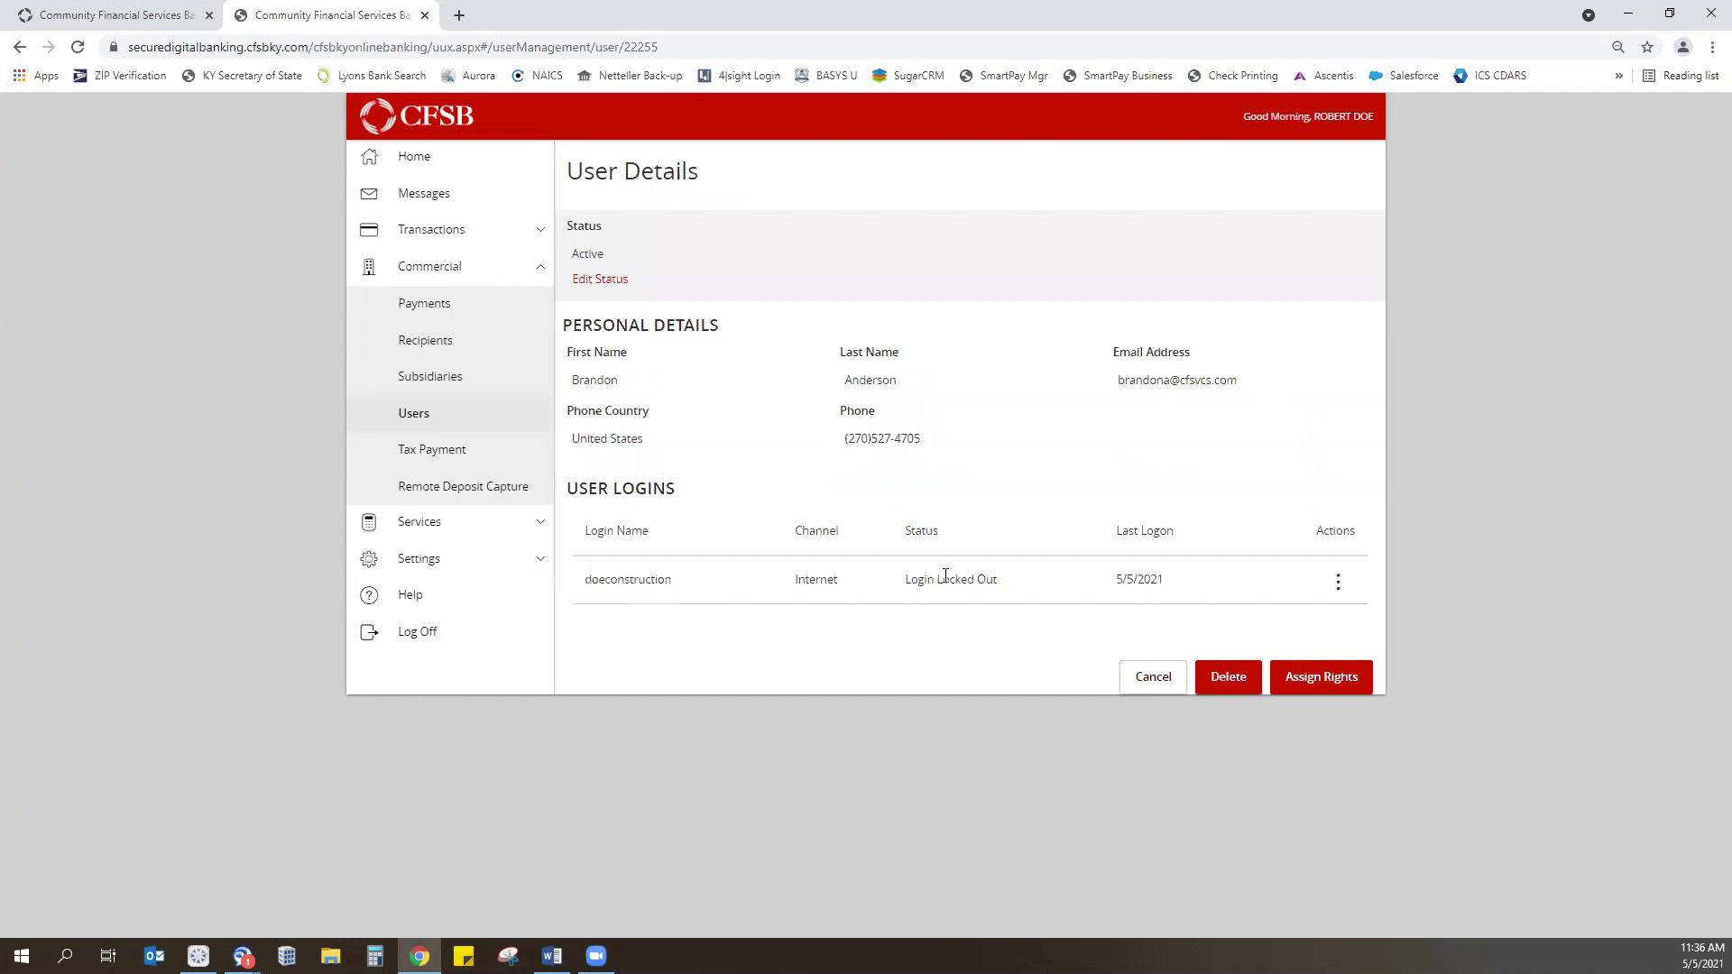
left_click(1341, 578)
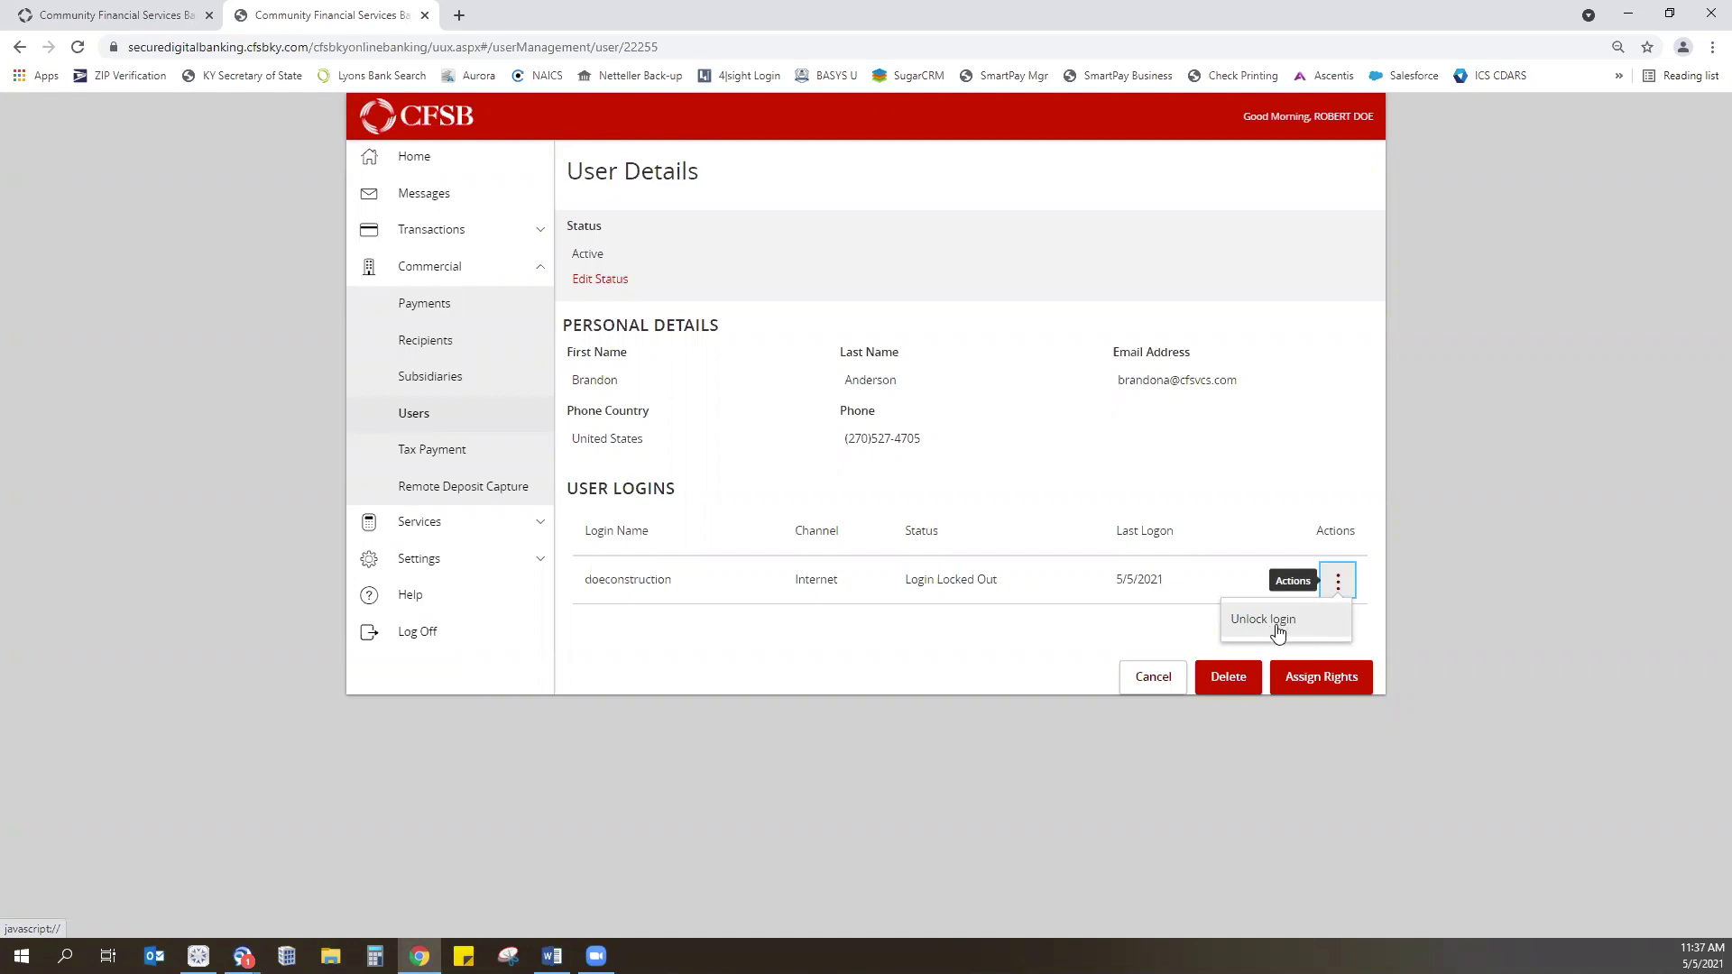
left_click(1157, 679)
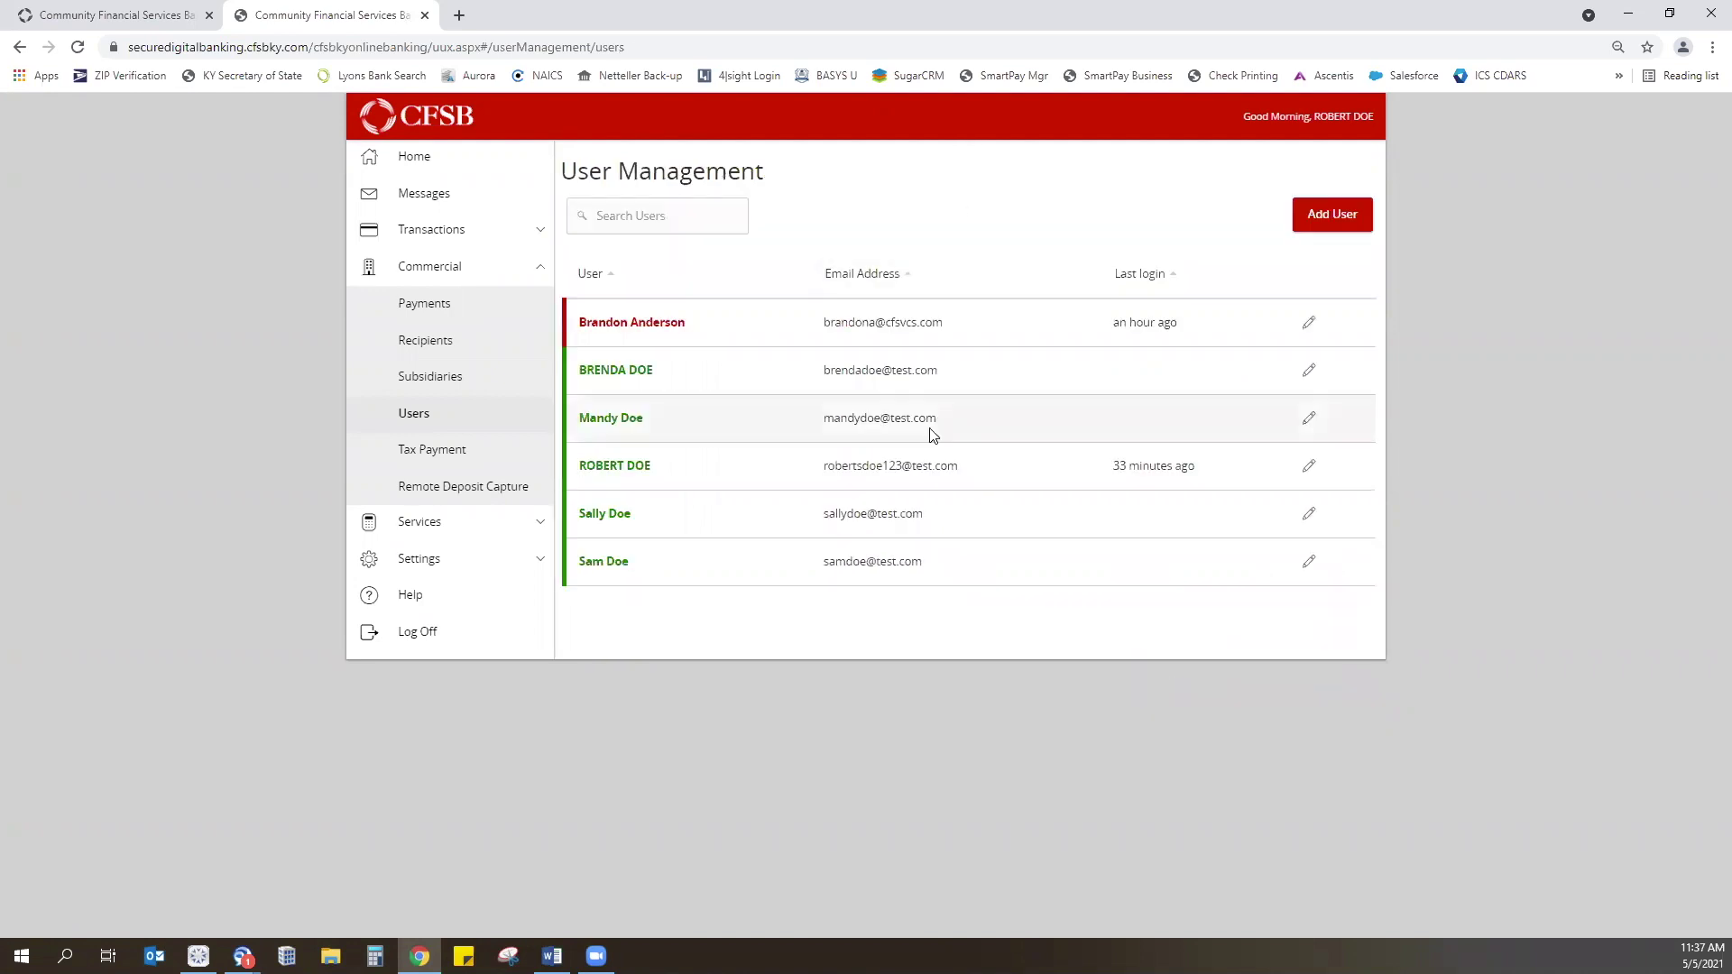
- Open the third user's rights policy and switch ACH Batch Enabled off
left_click(1309, 418)
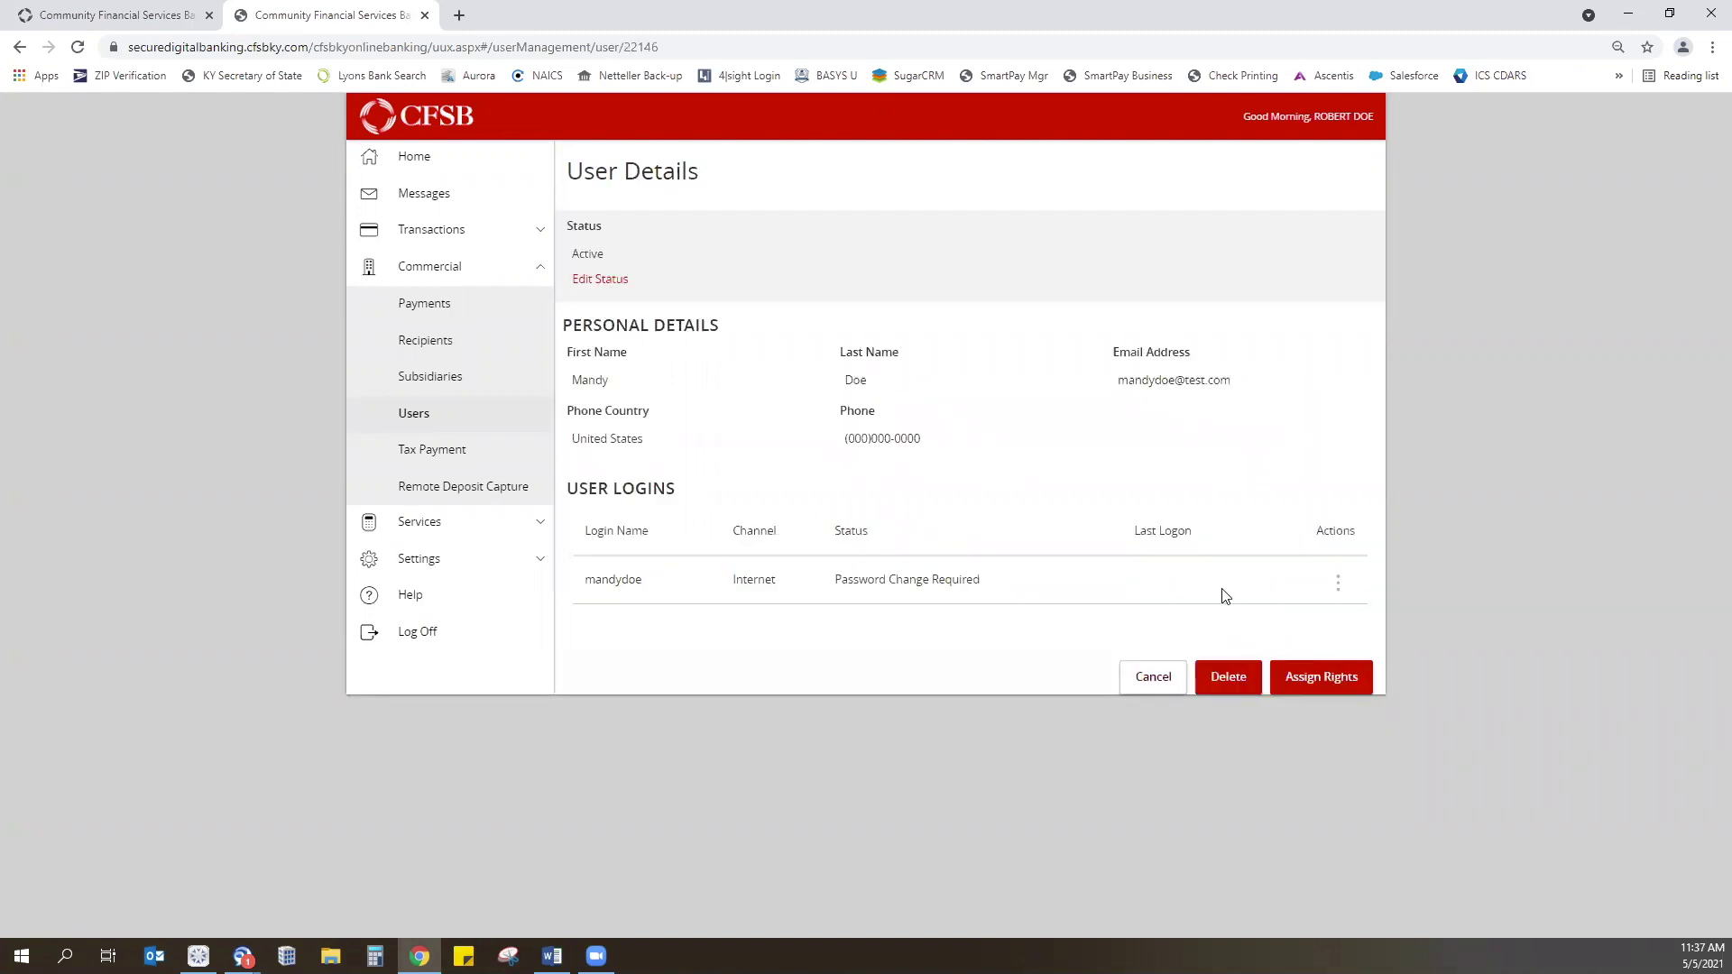
left_click(1296, 673)
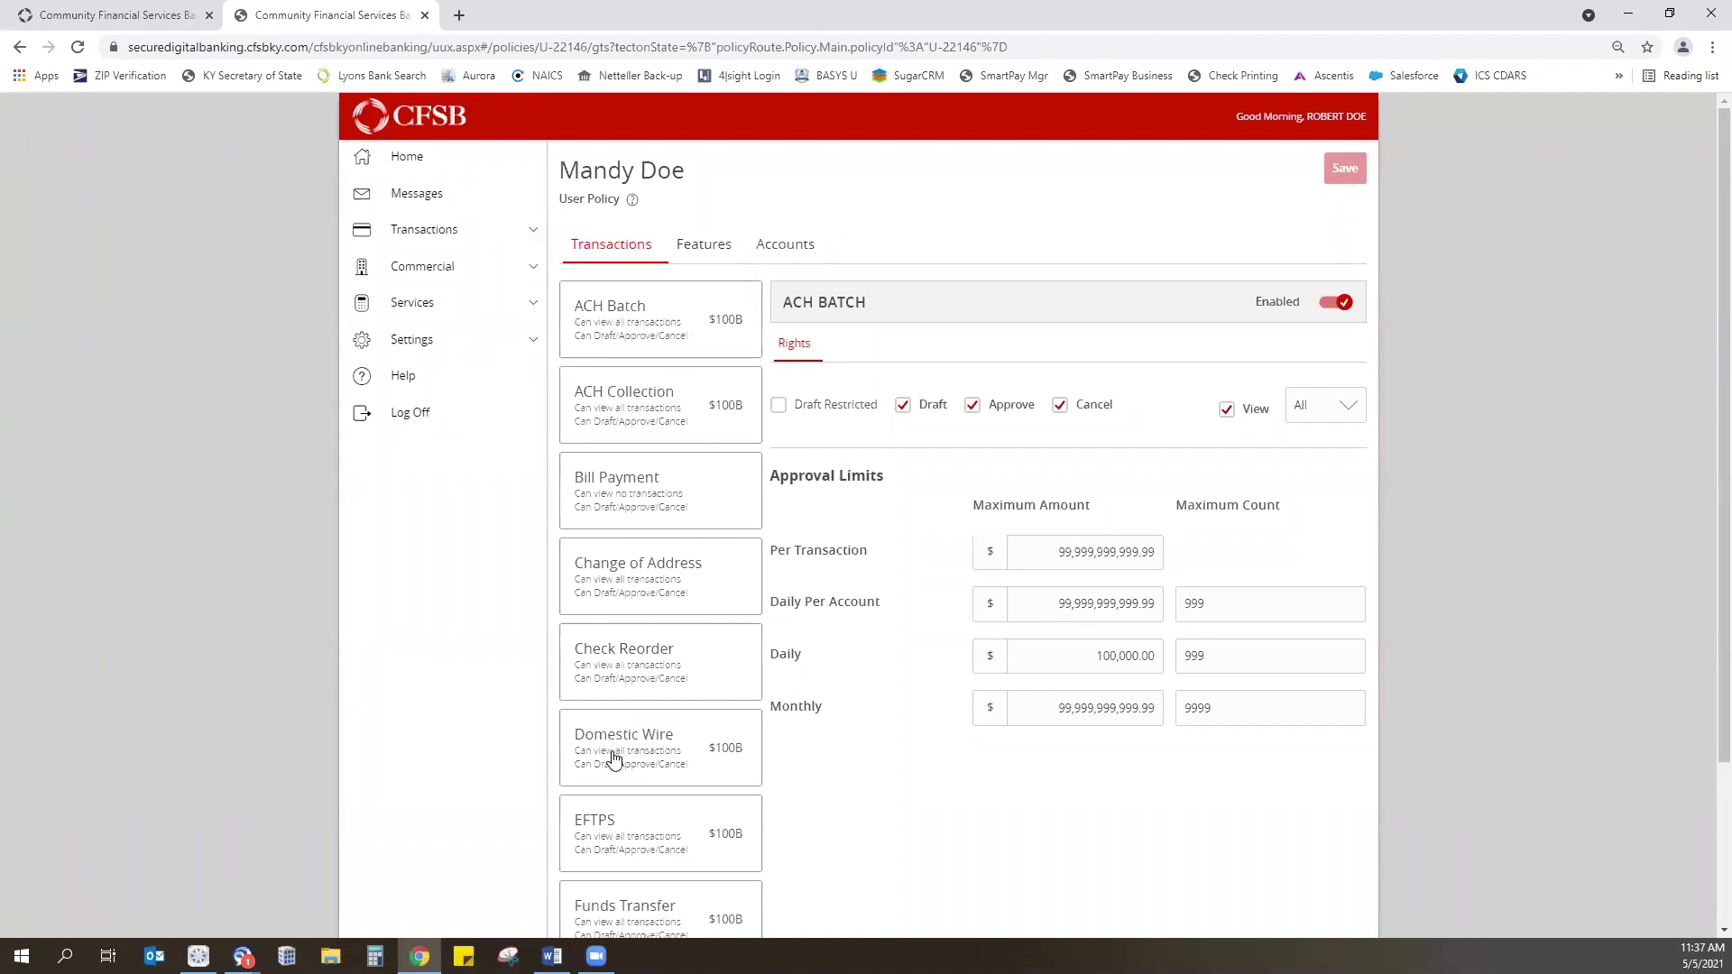
scroll(624, 745, "down", 1)
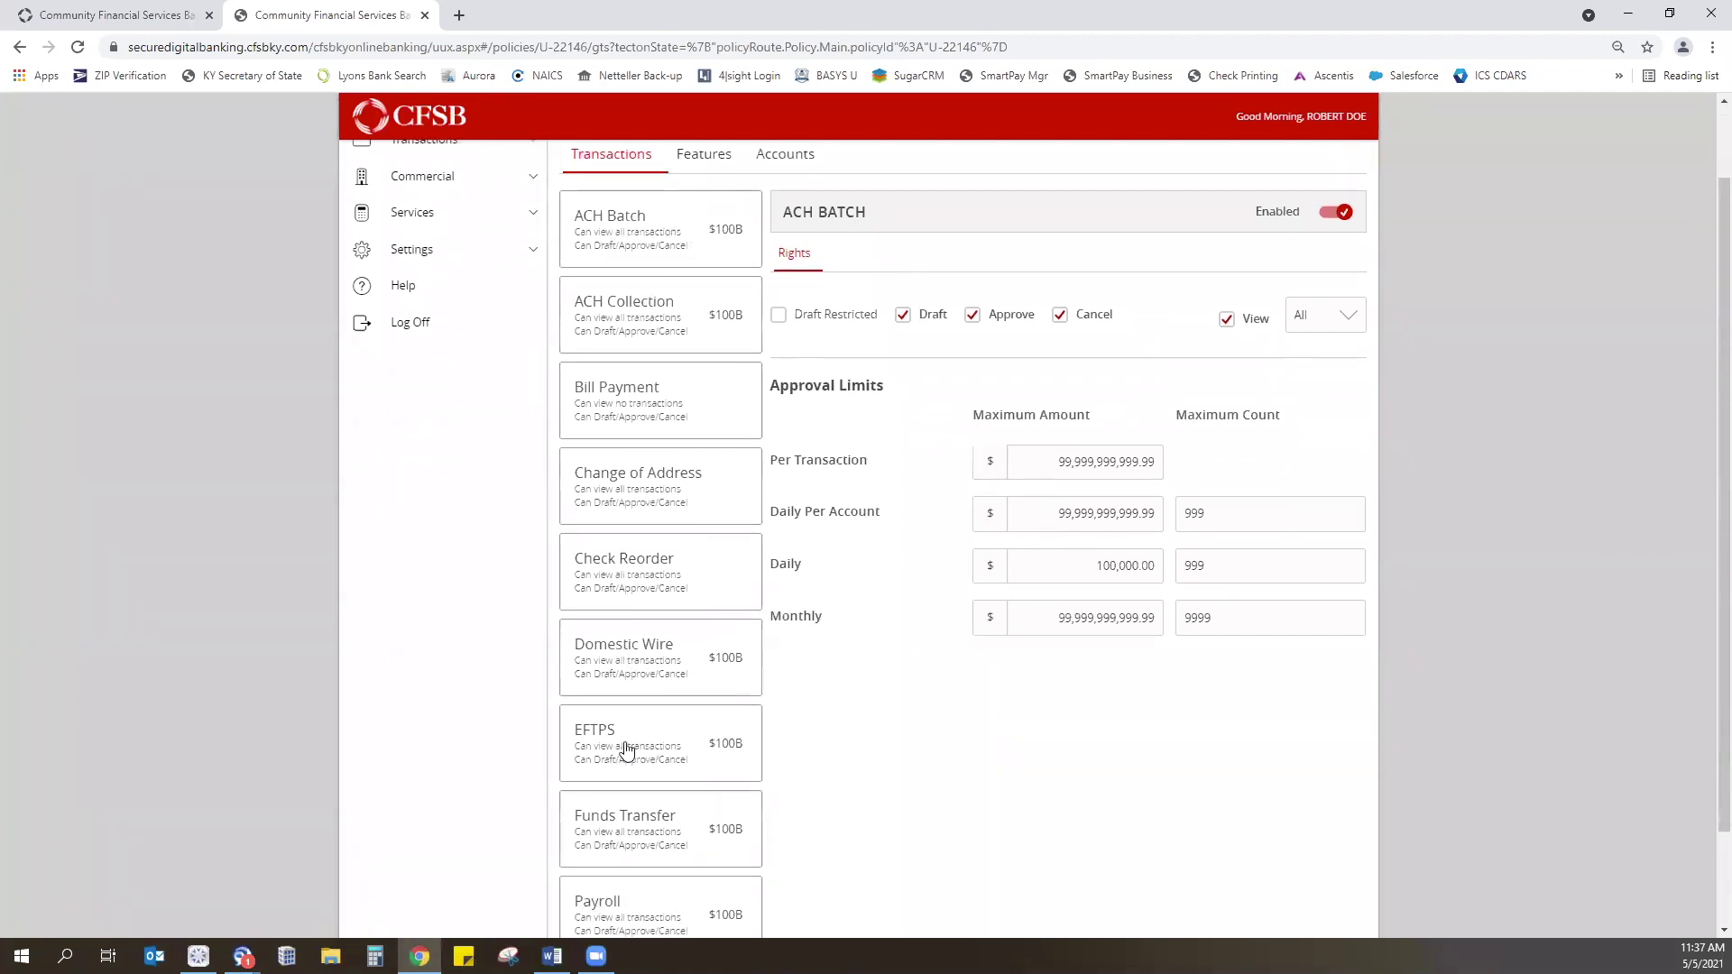
scroll(645, 760, "down", 1)
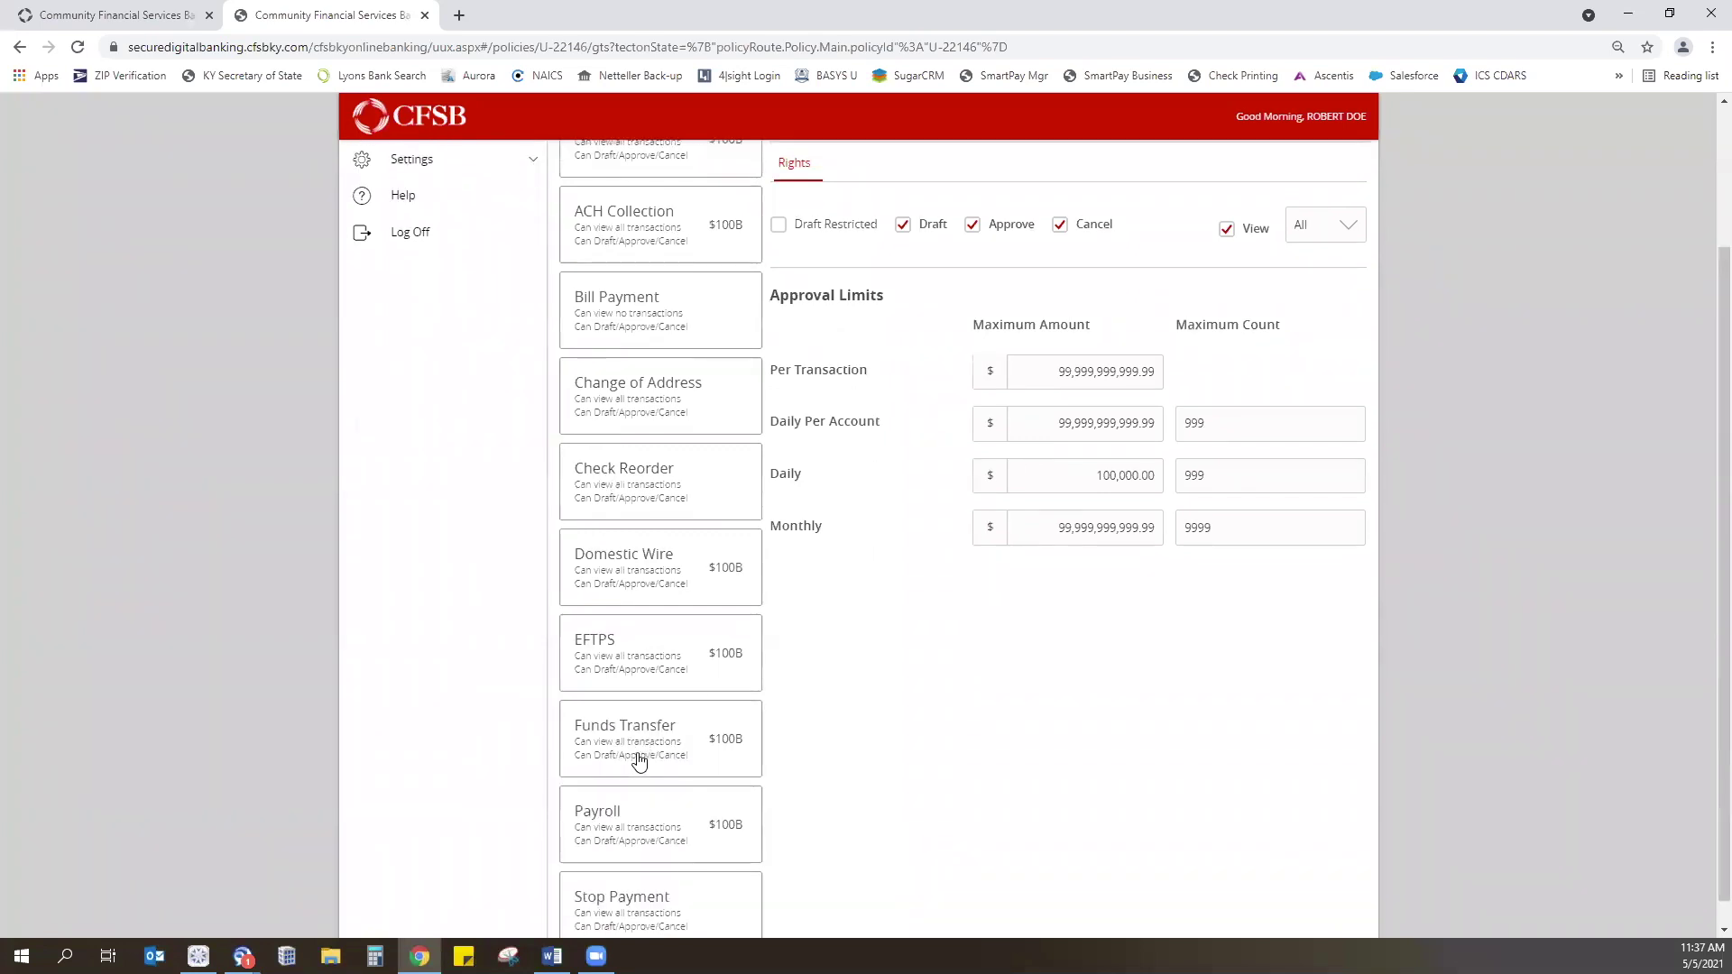
scroll(644, 827, "down", 1)
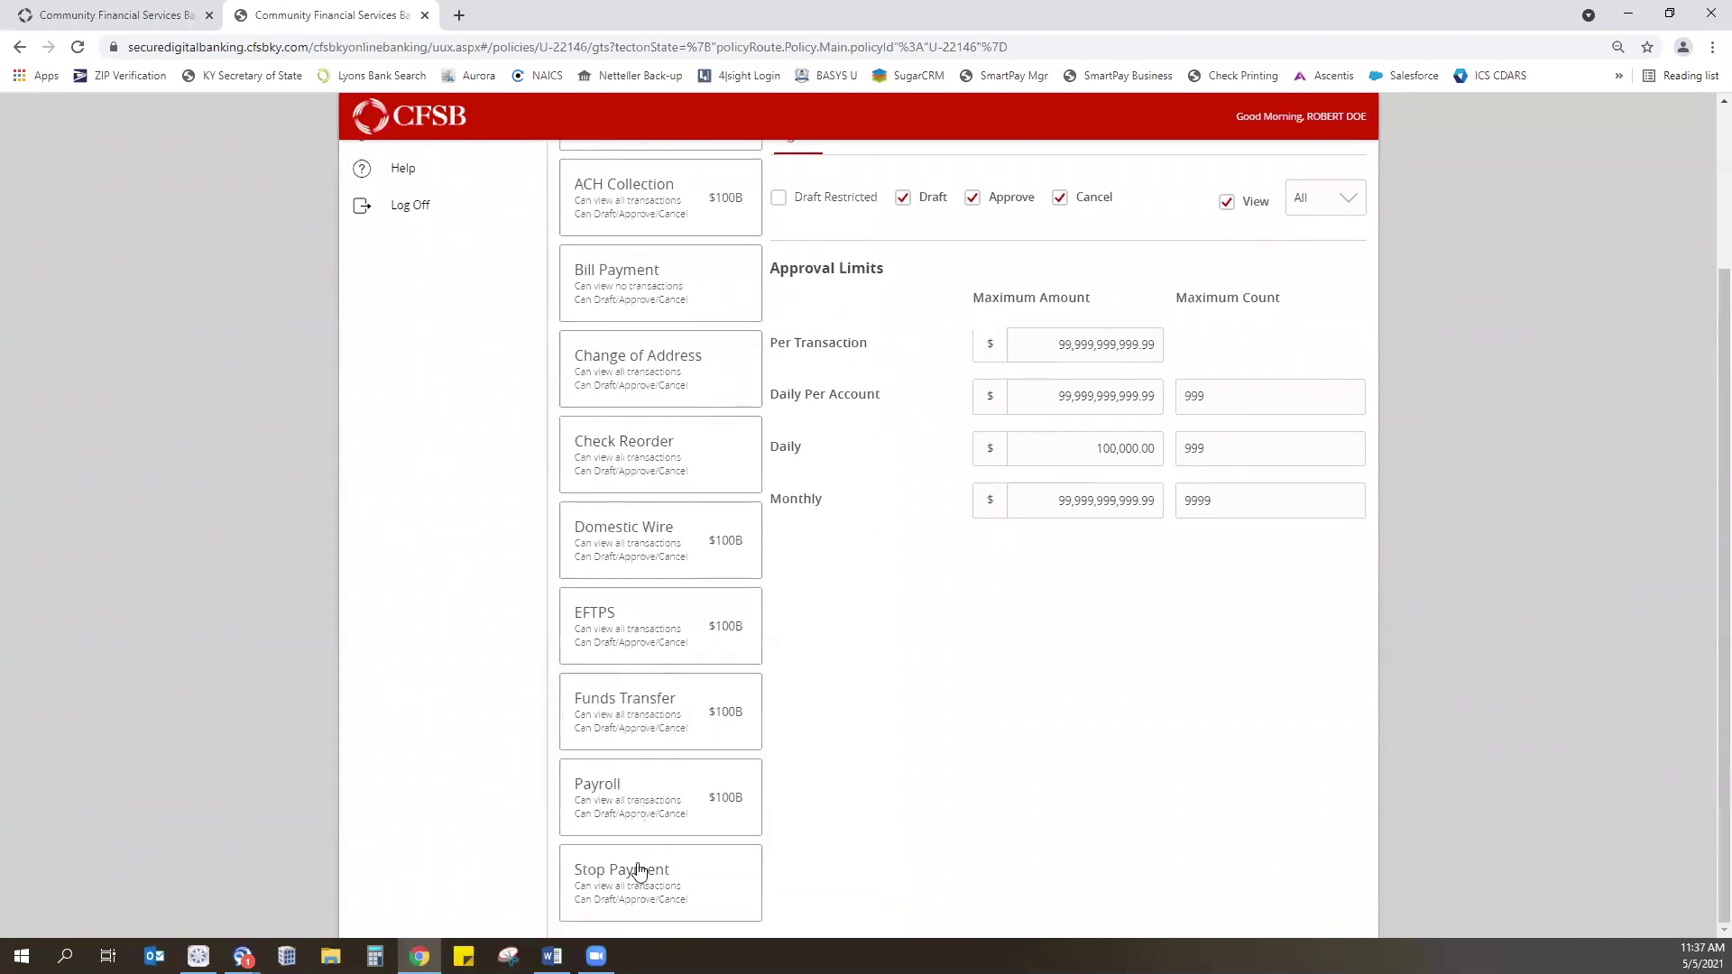
scroll(638, 883, "up", 3)
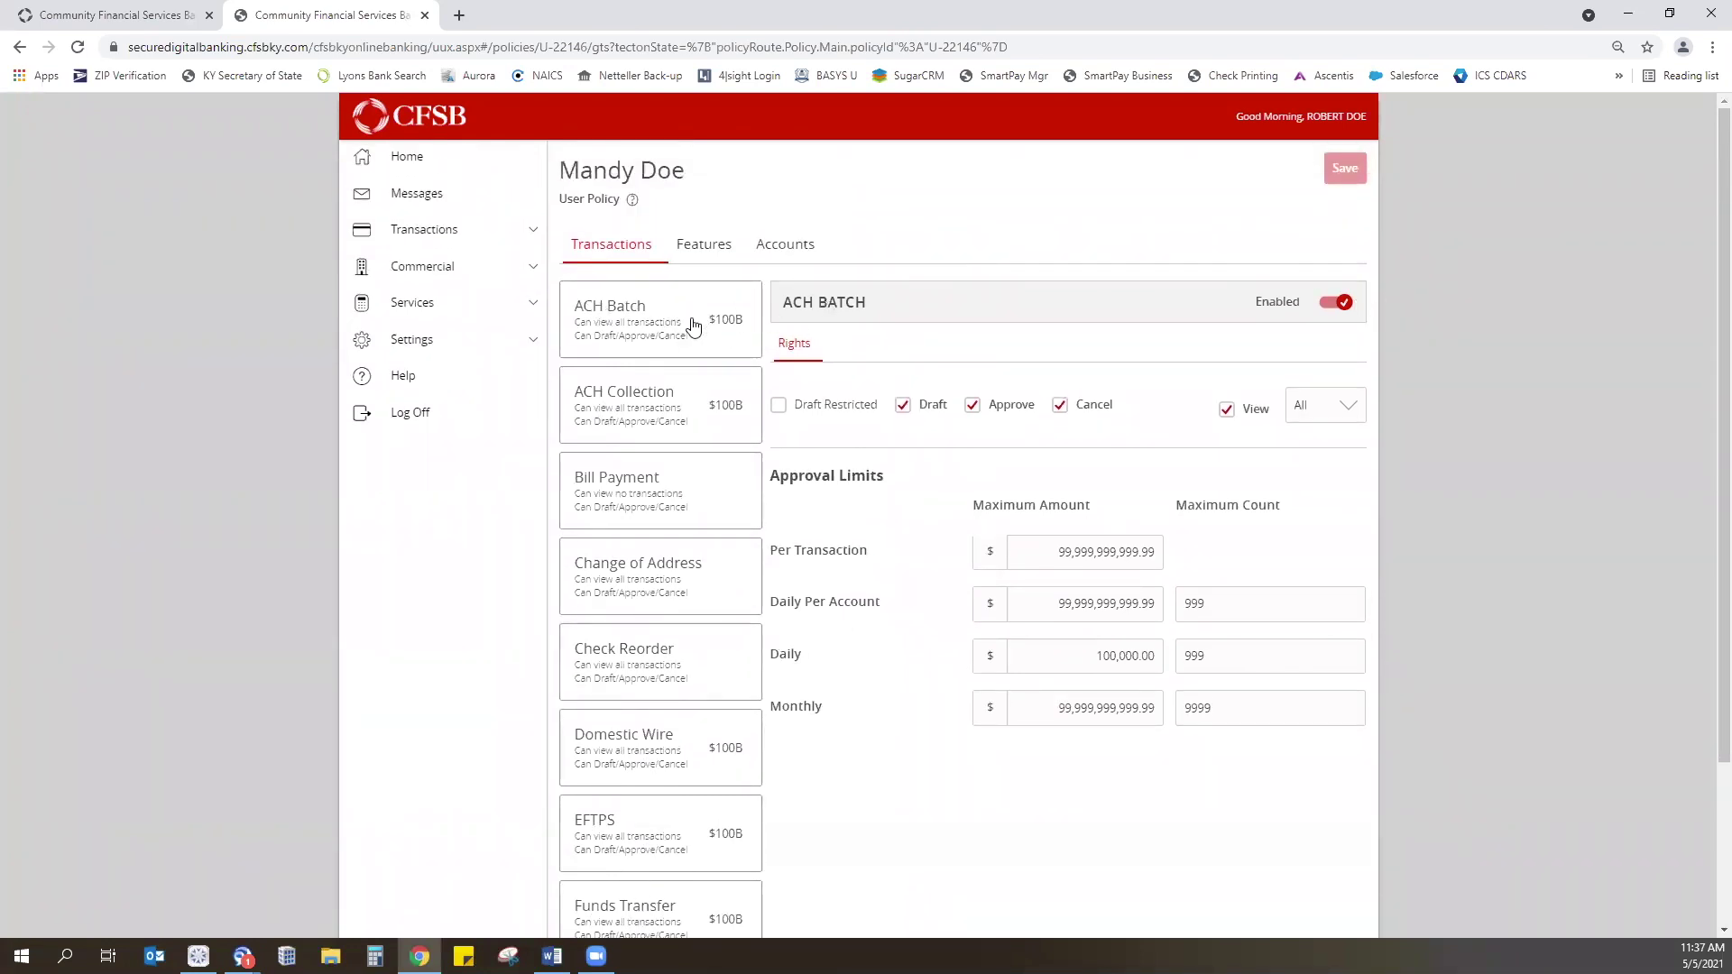
left_click(1344, 304)
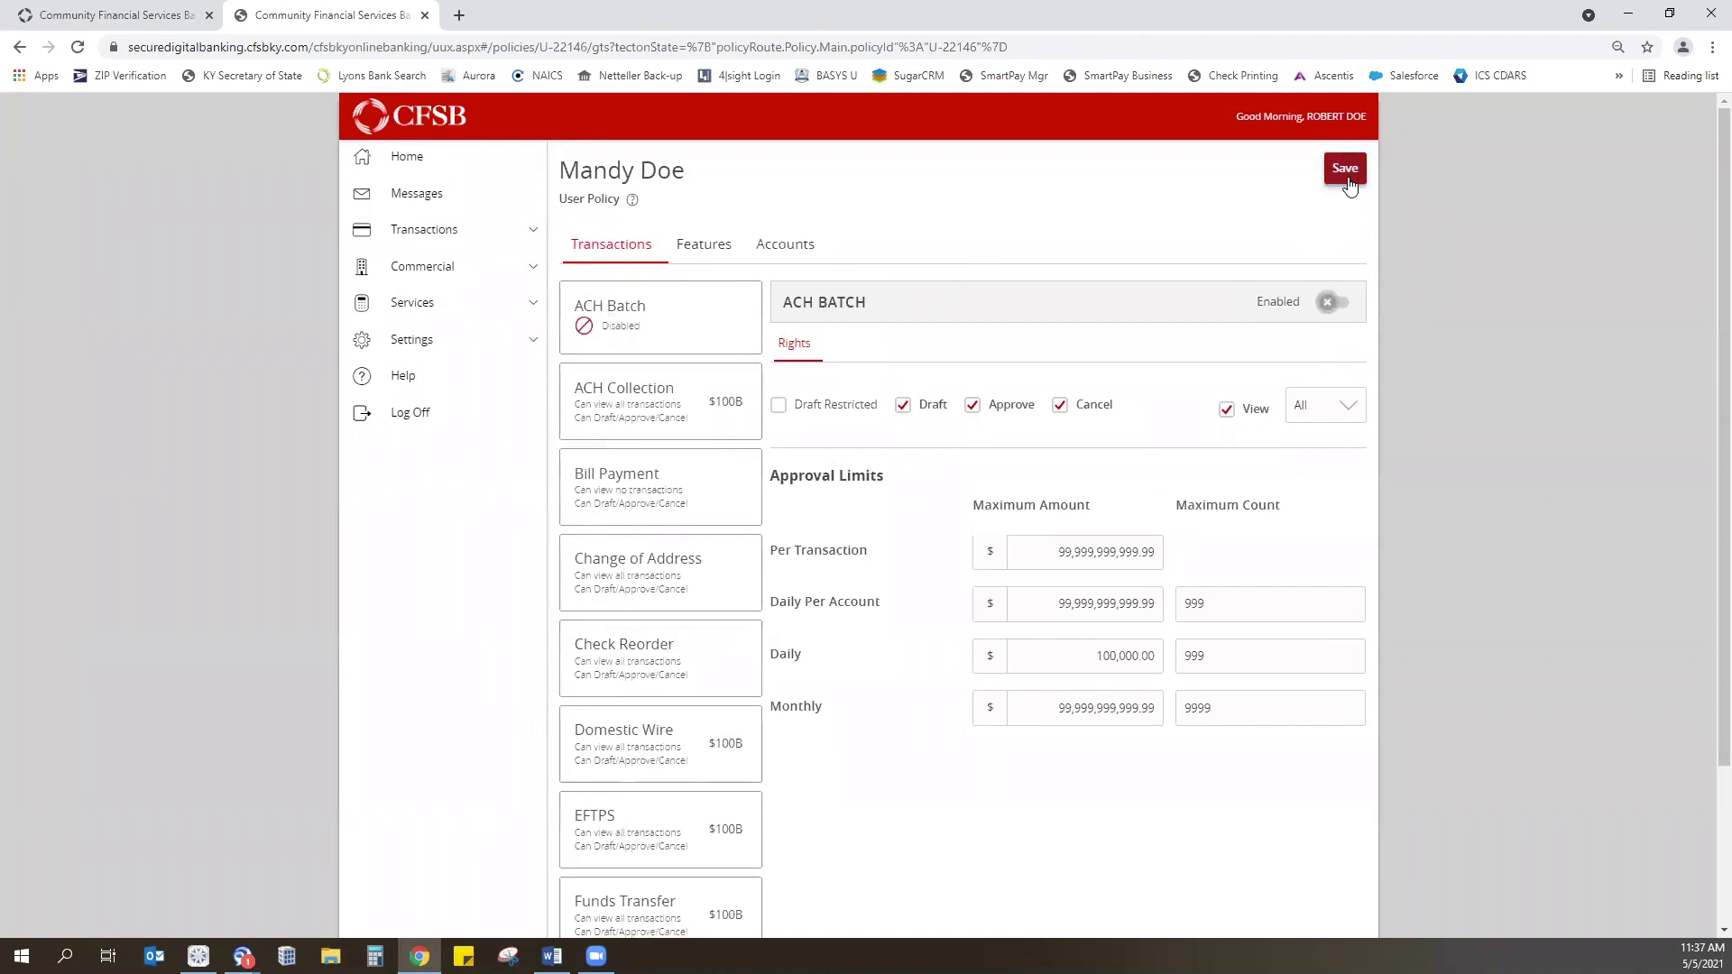
- Block View, Deposit and Withdraw on the second Business Value account and save the policy
left_click(692, 248)
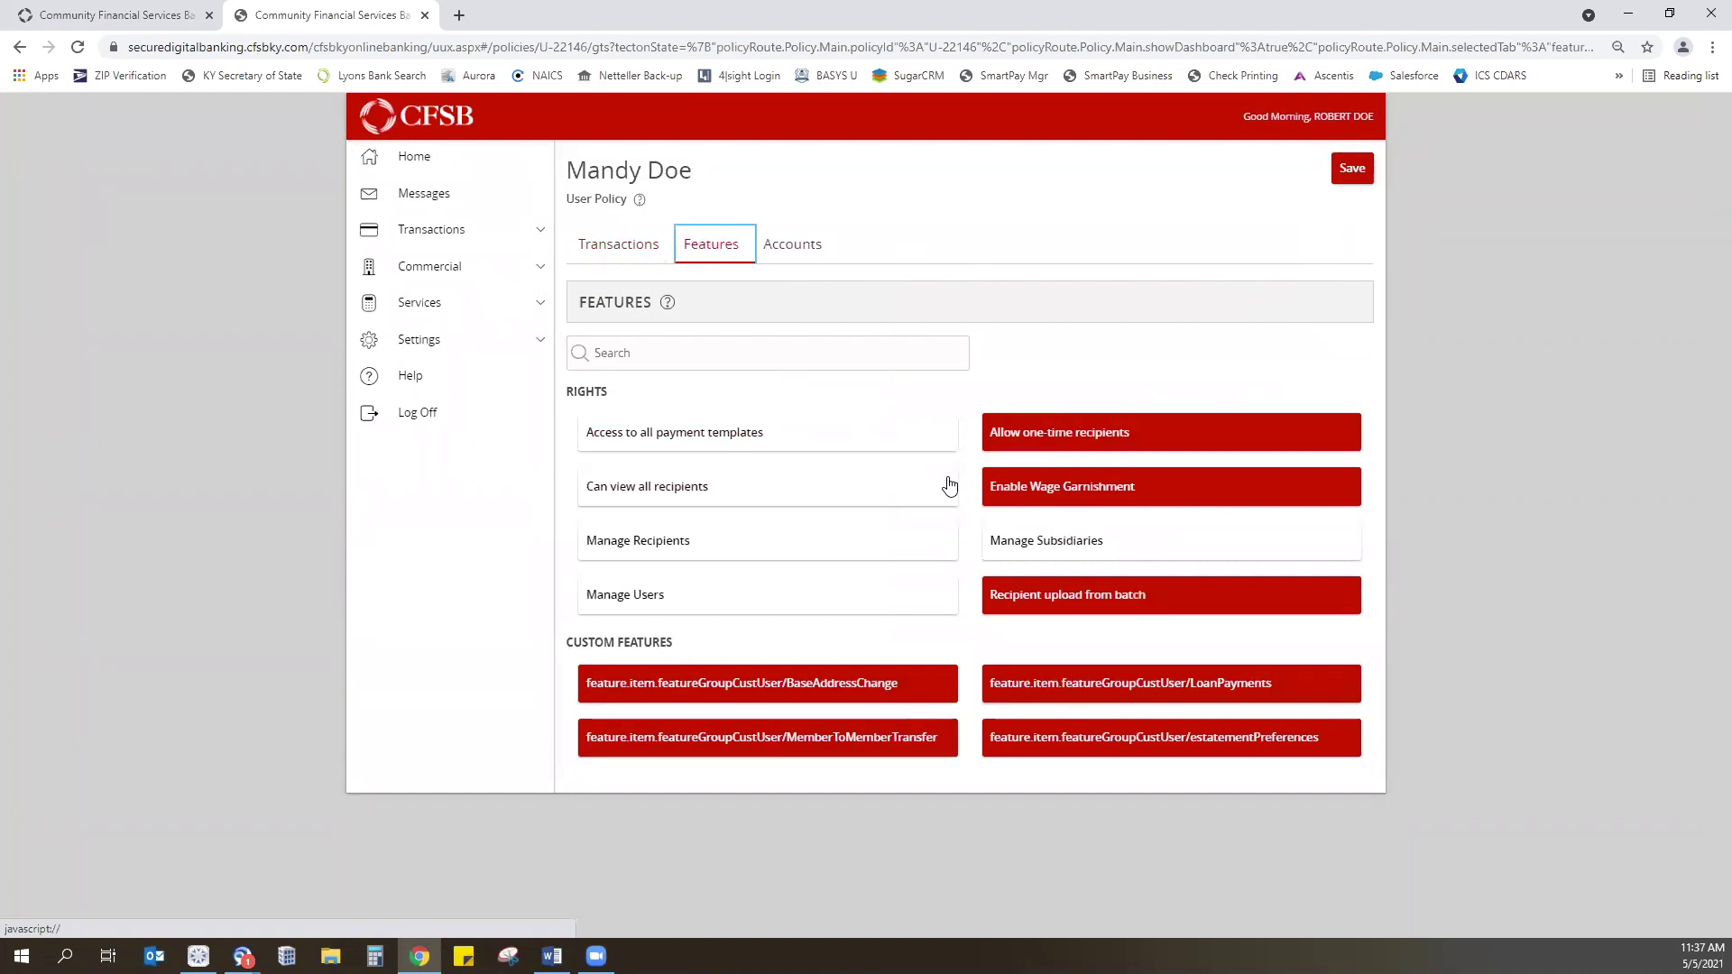
left_click(793, 248)
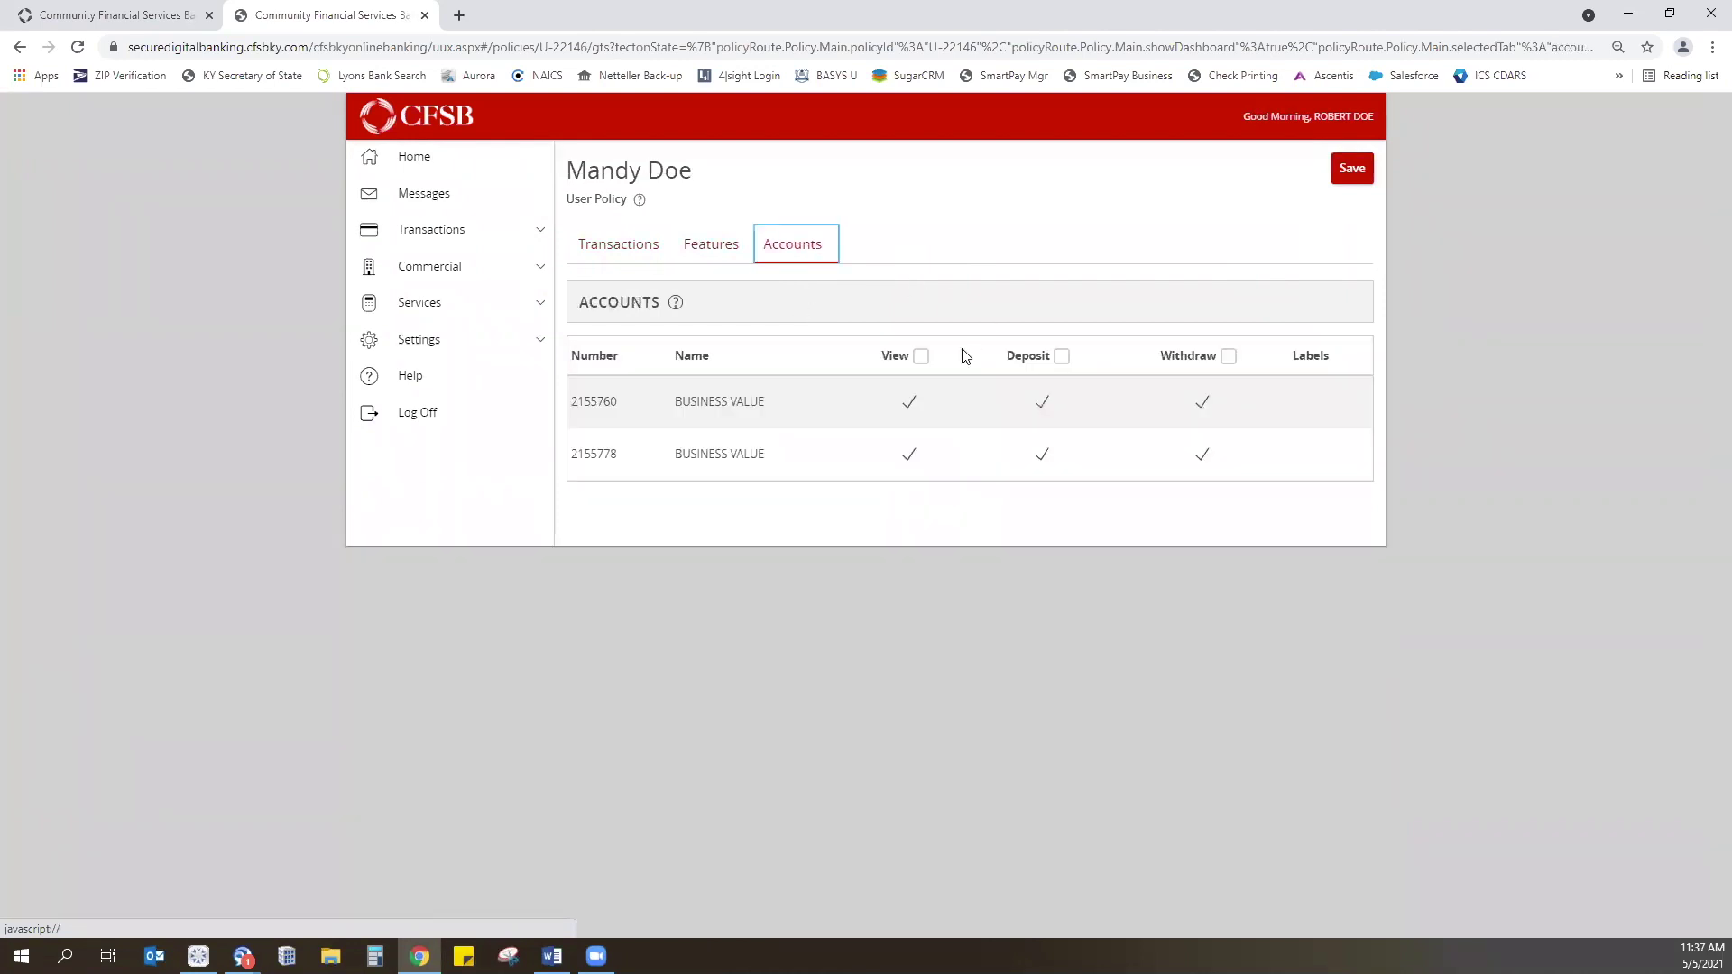
left_click(909, 460)
left_click(1042, 456)
left_click(1204, 458)
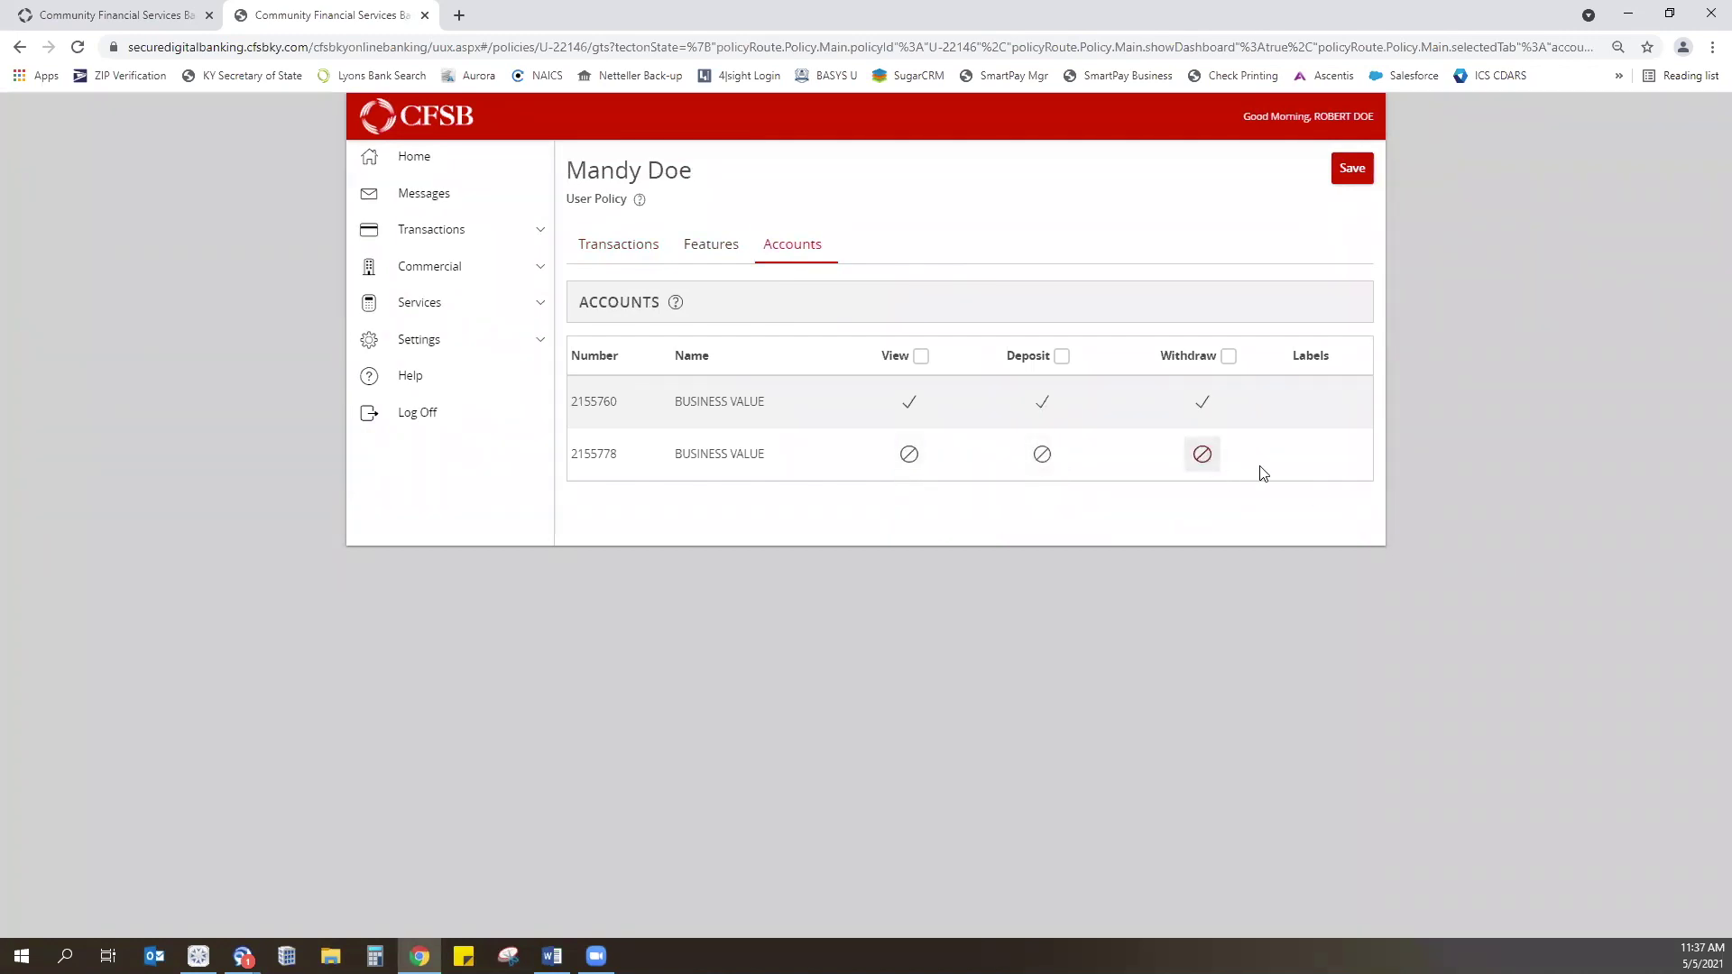
left_click(619, 251)
left_click(1335, 172)
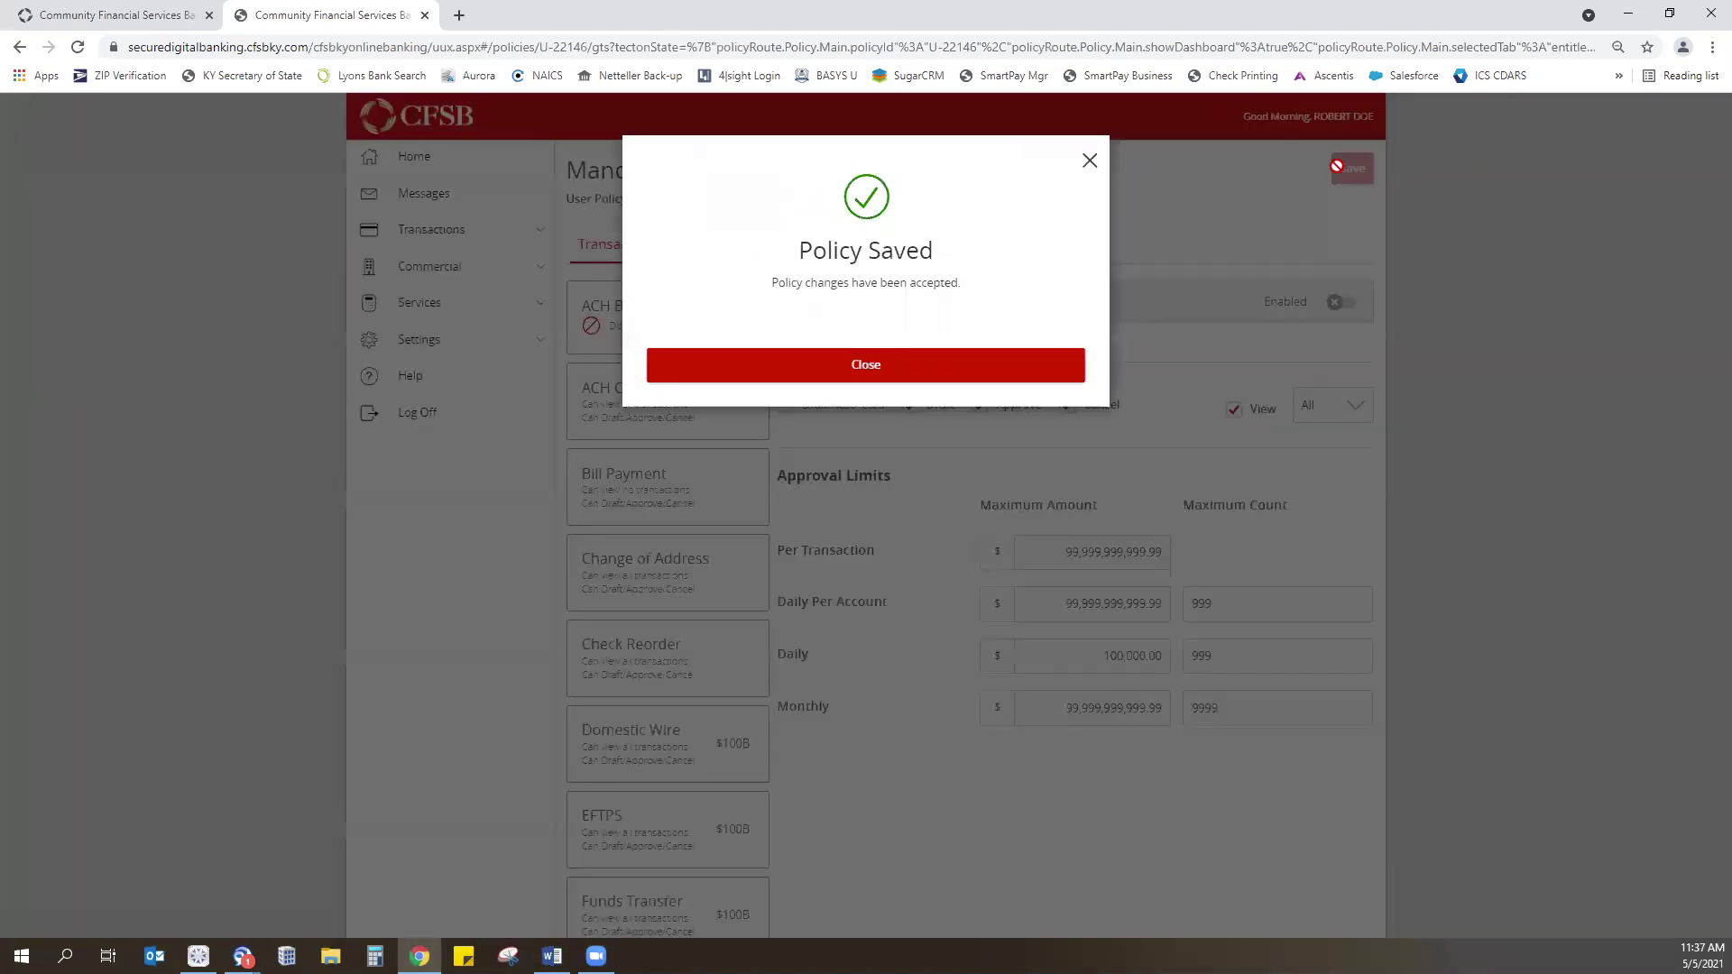
left_click(974, 374)
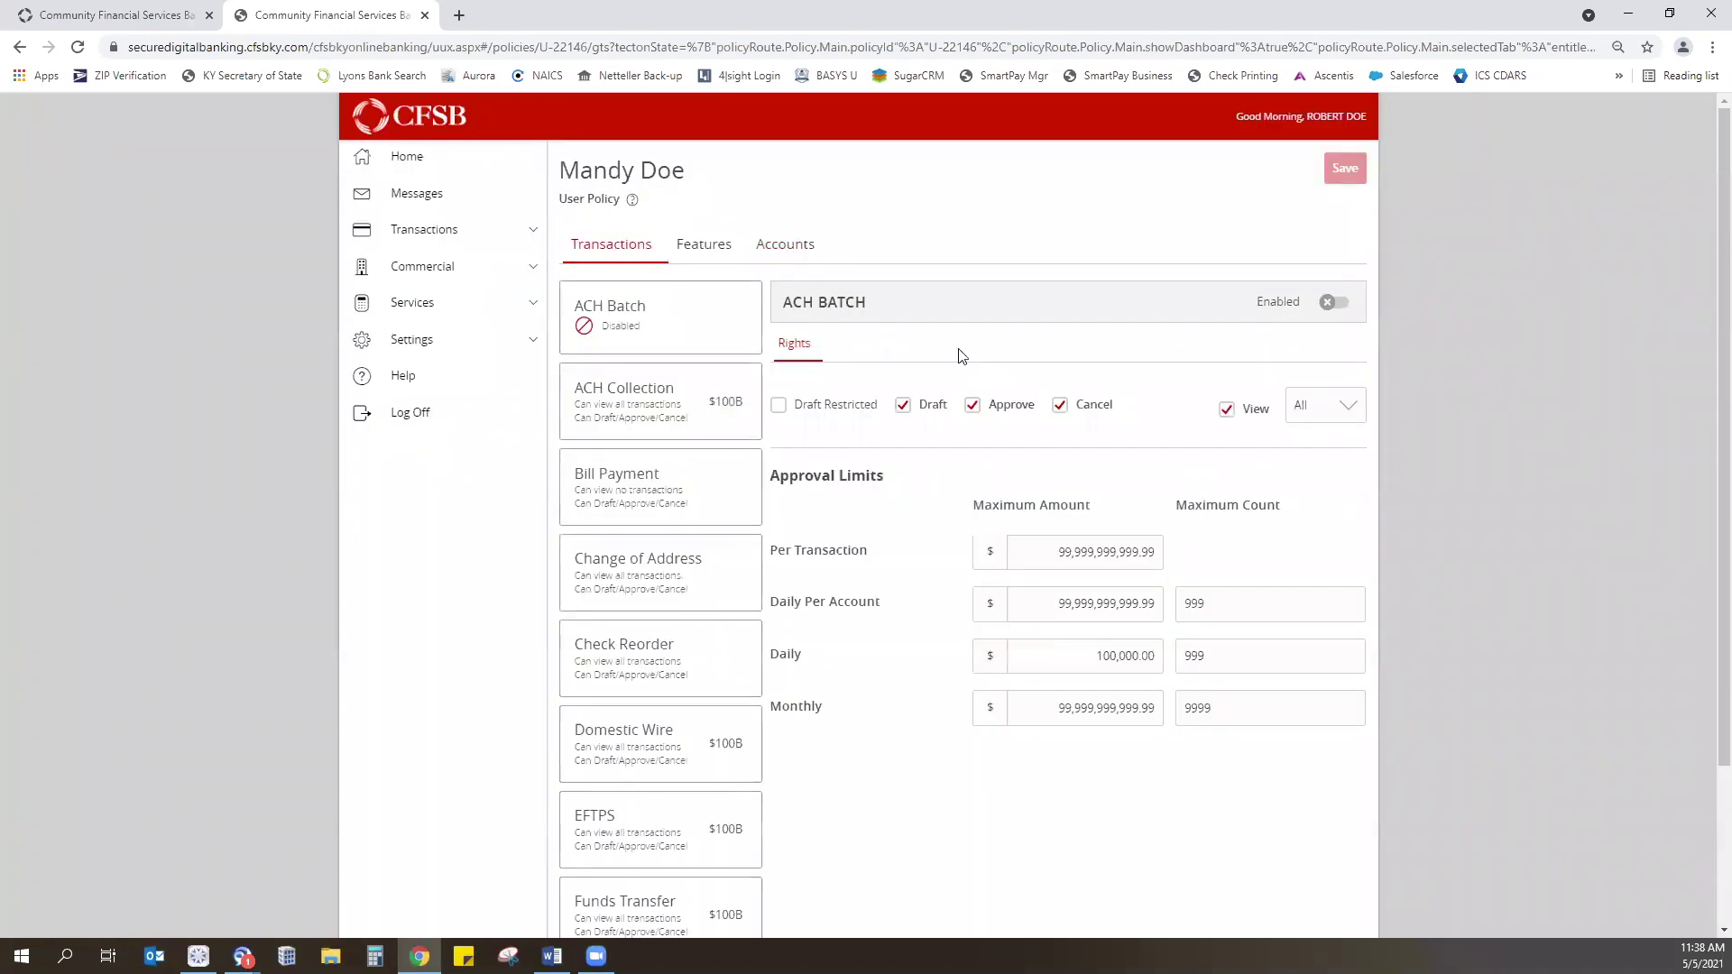
- Start a new commercial user and enter the user's first and last name
left_click(458, 271)
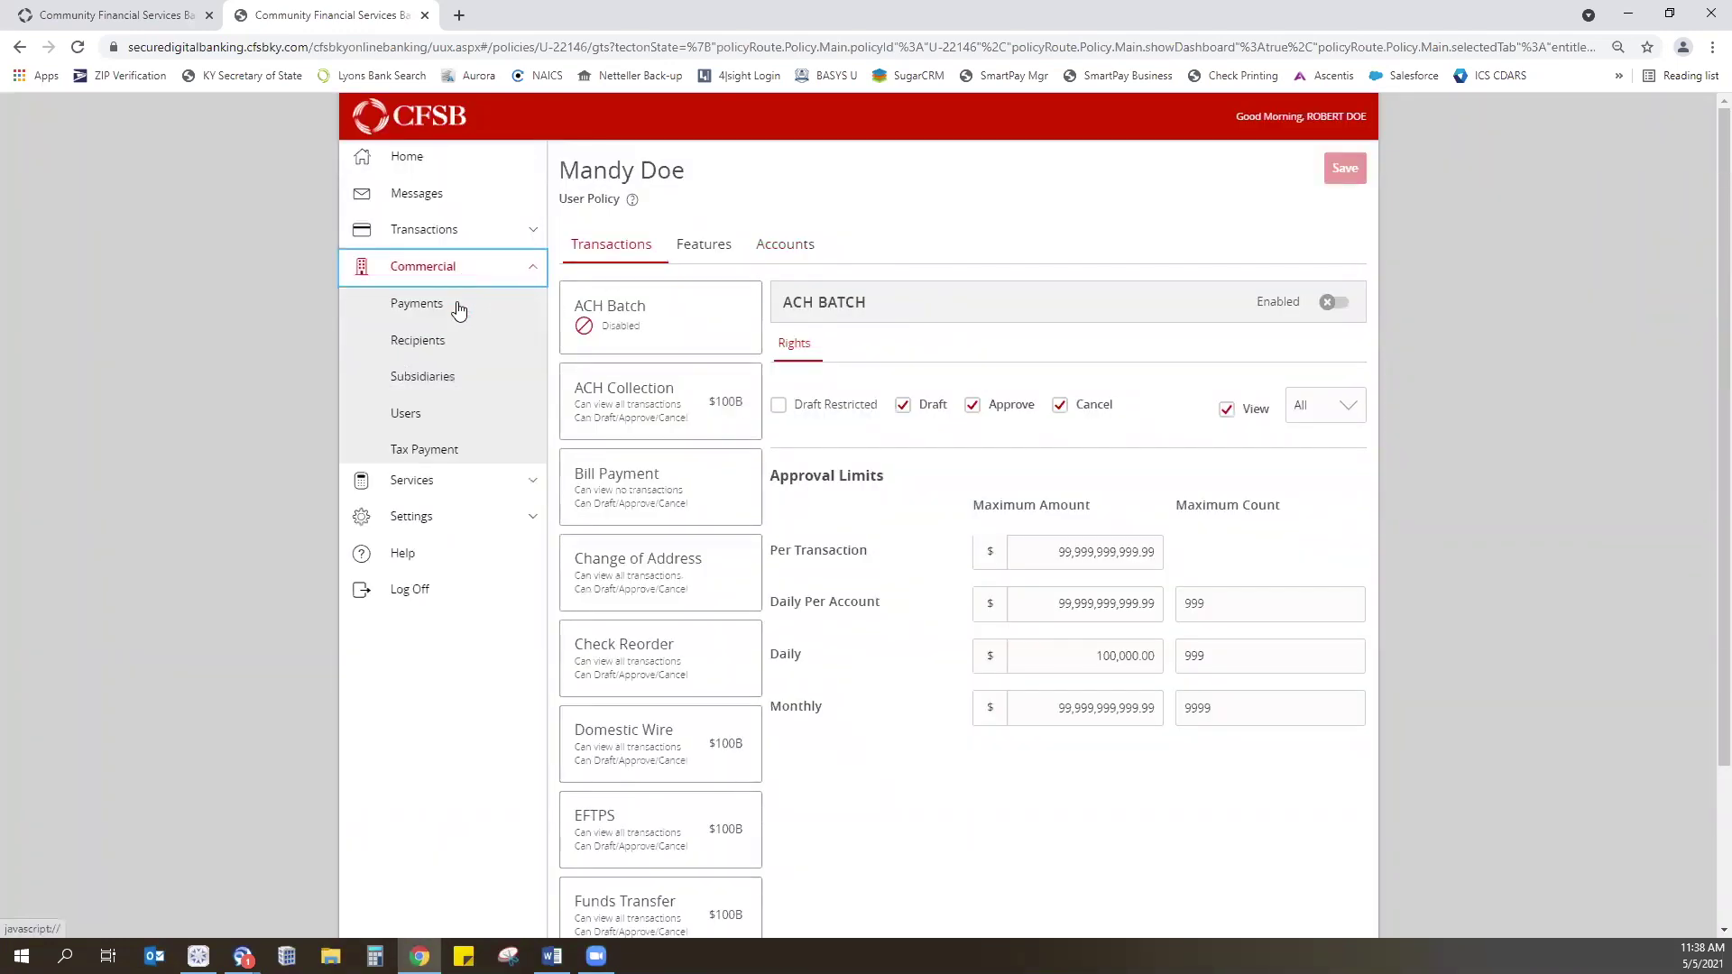
left_click(432, 414)
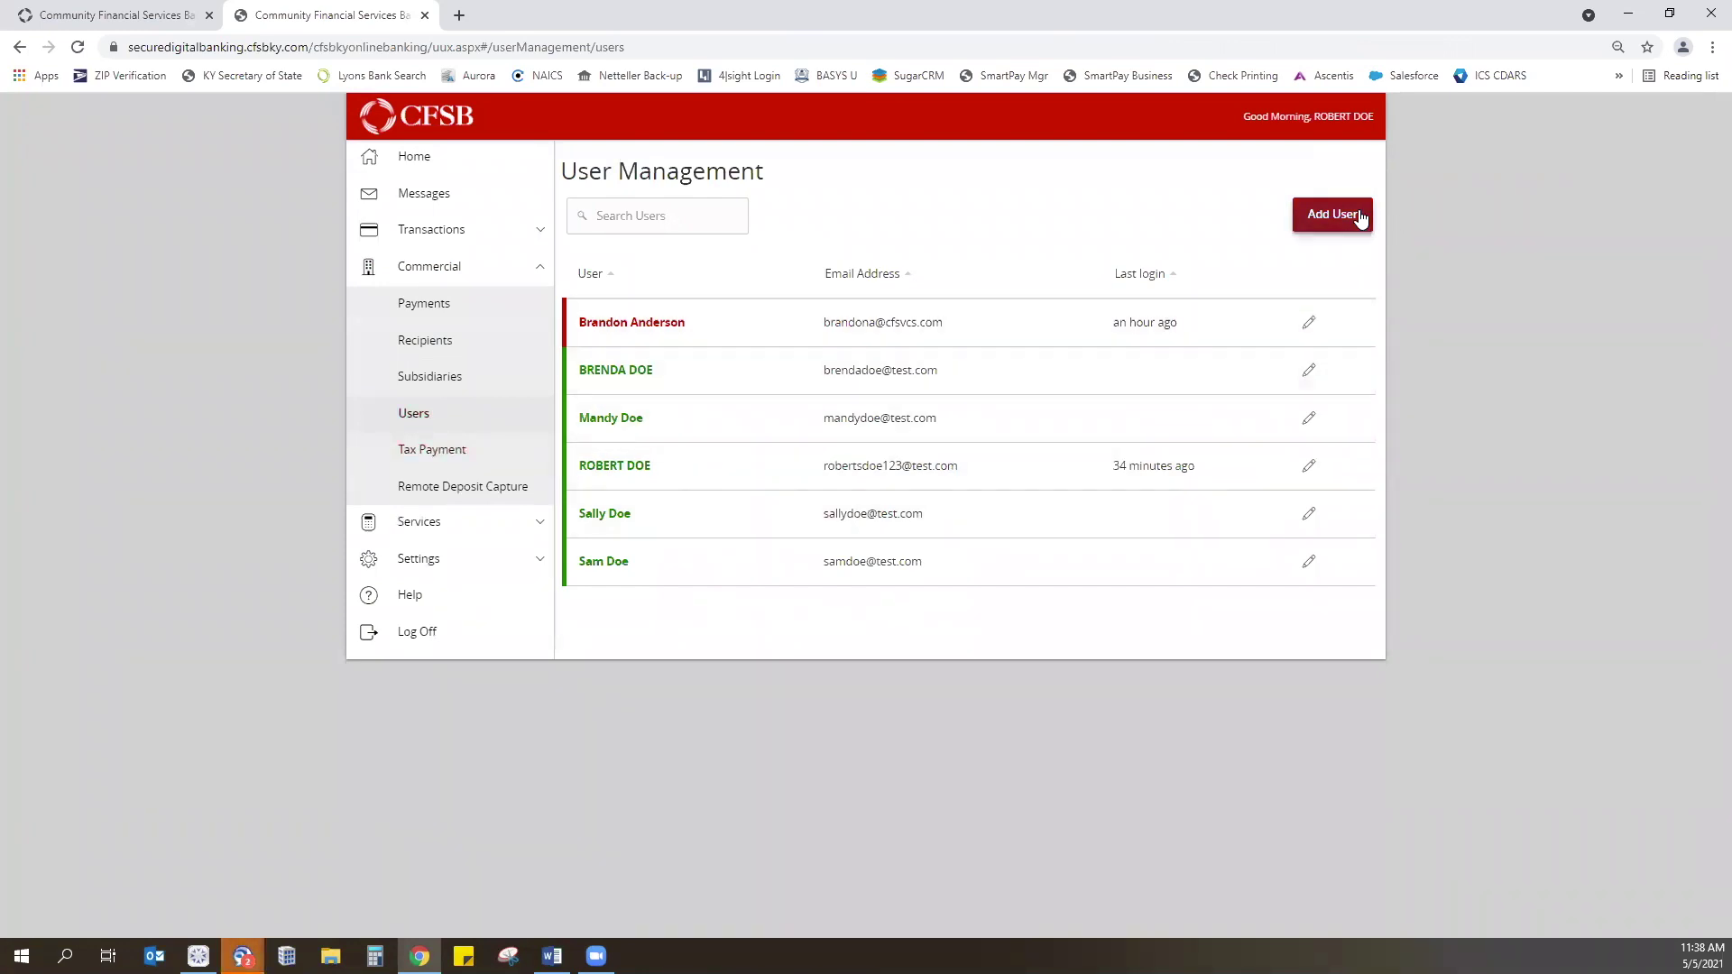
left_click(1332, 213)
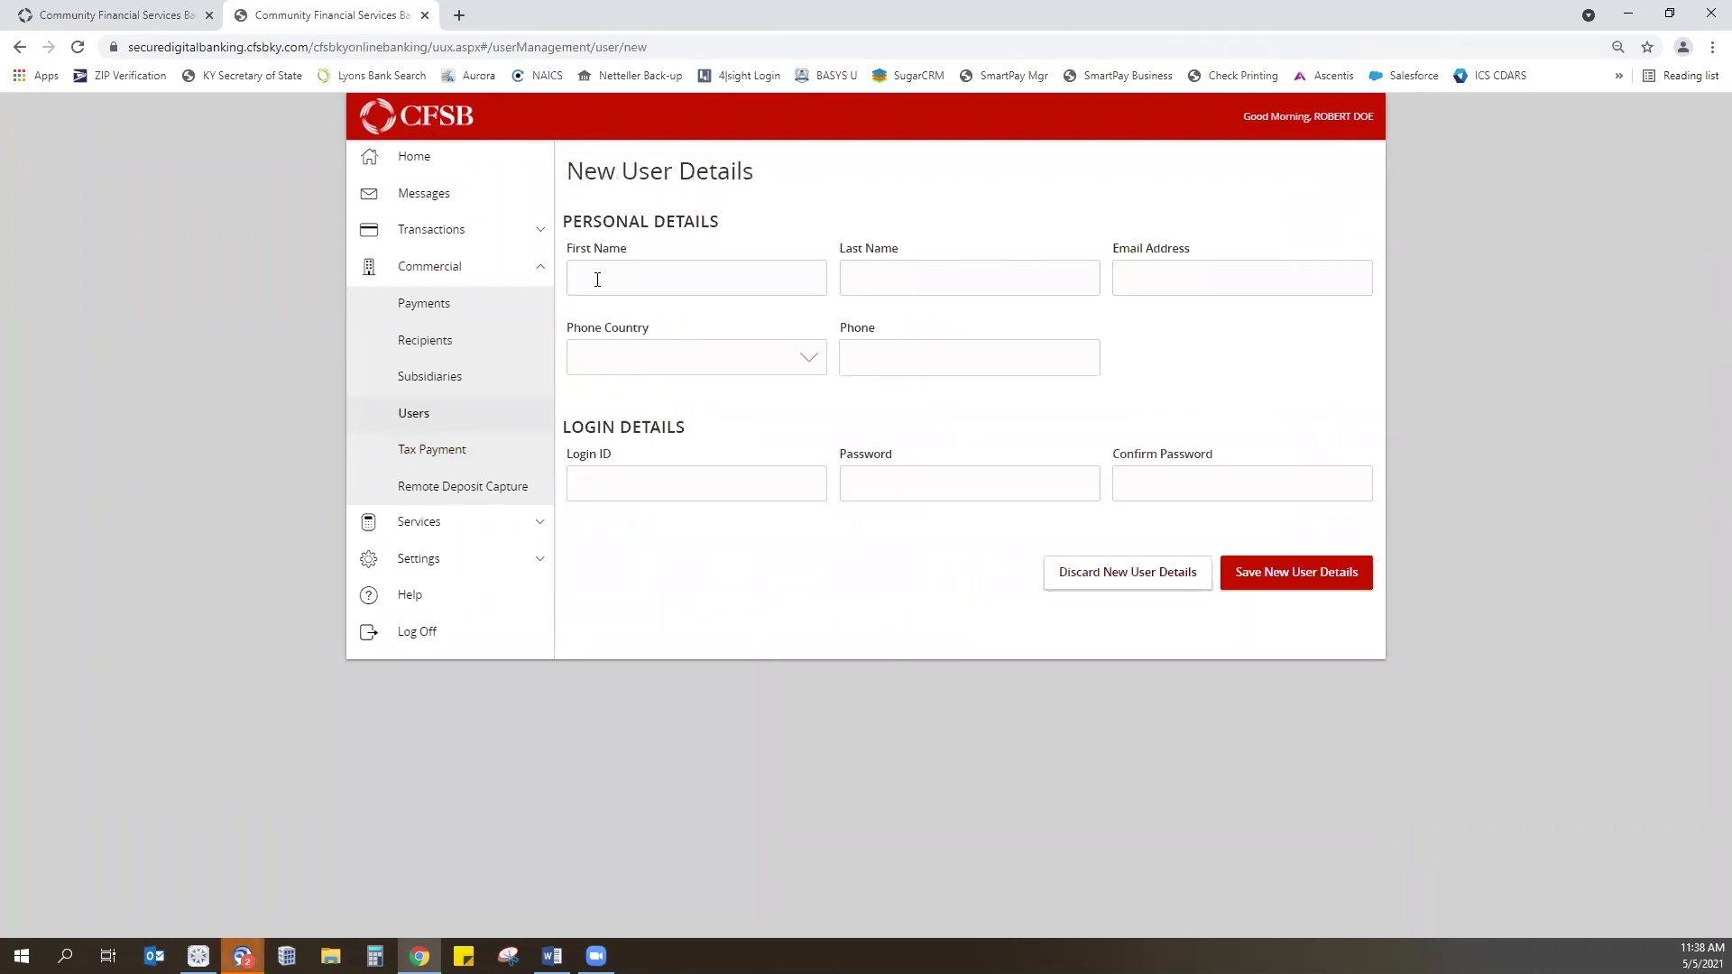
left_click(598, 279)
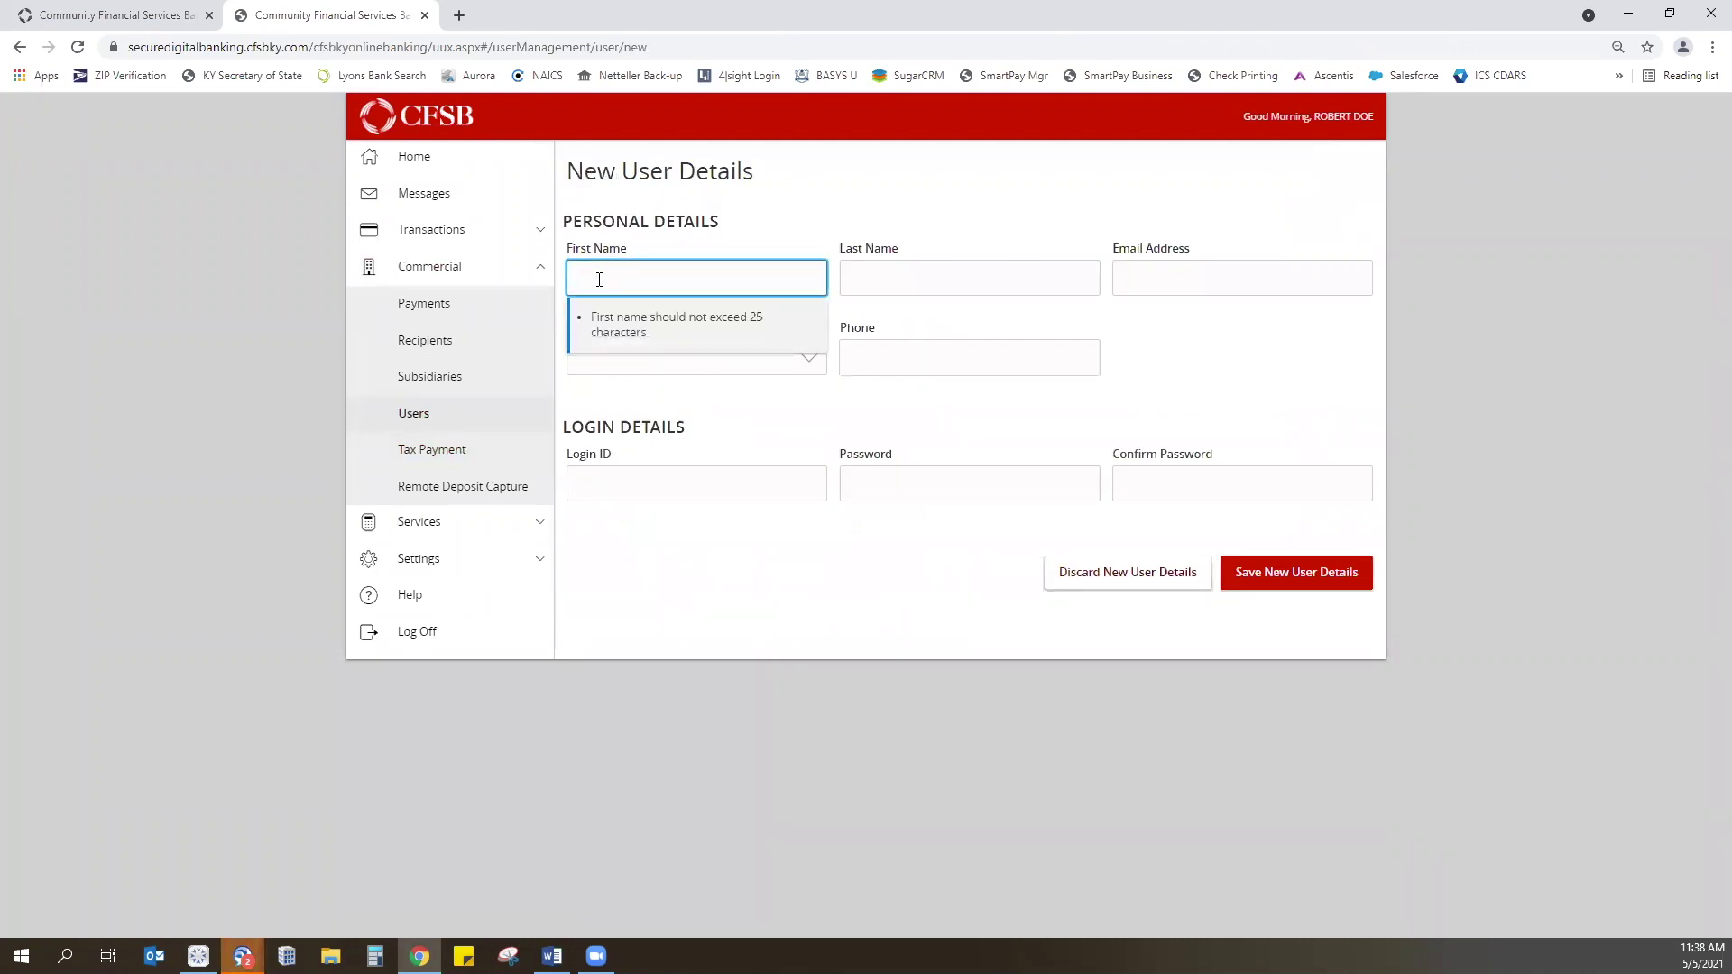
type("John")
key("Tab")
type("Doe")
- Fill in the e-mail, United States phone and number, login ID, password and confirmation
key("Tab")
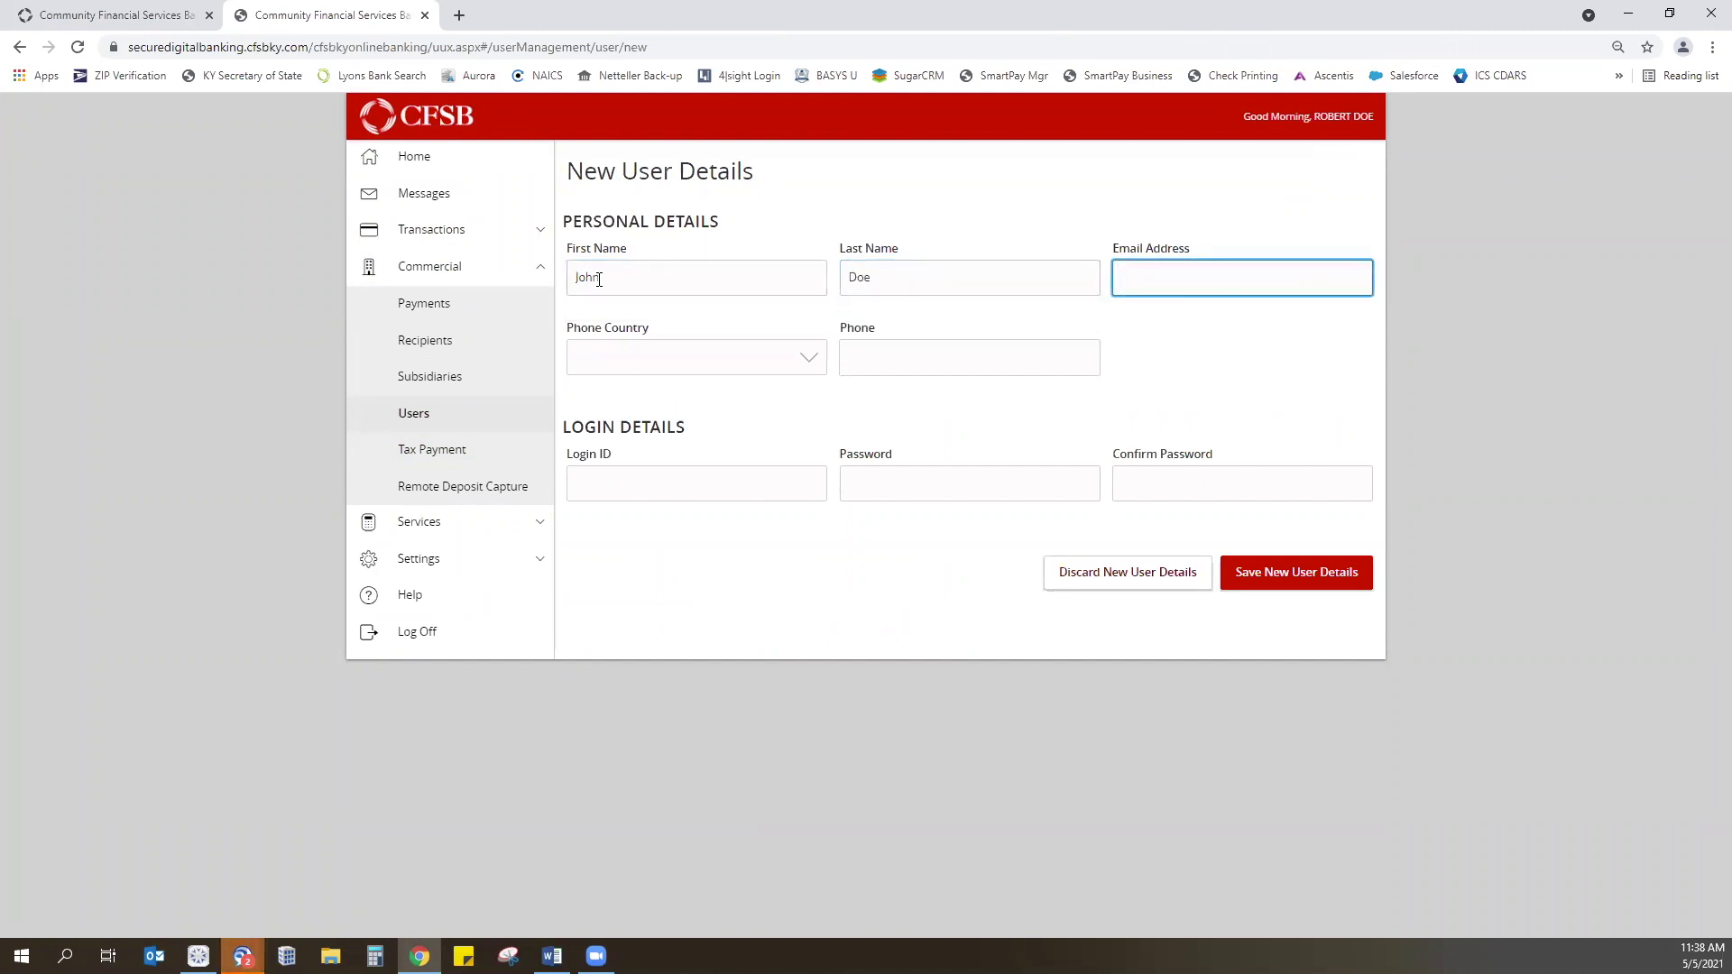
type("John@doe.com")
left_click(684, 355)
left_click(742, 388)
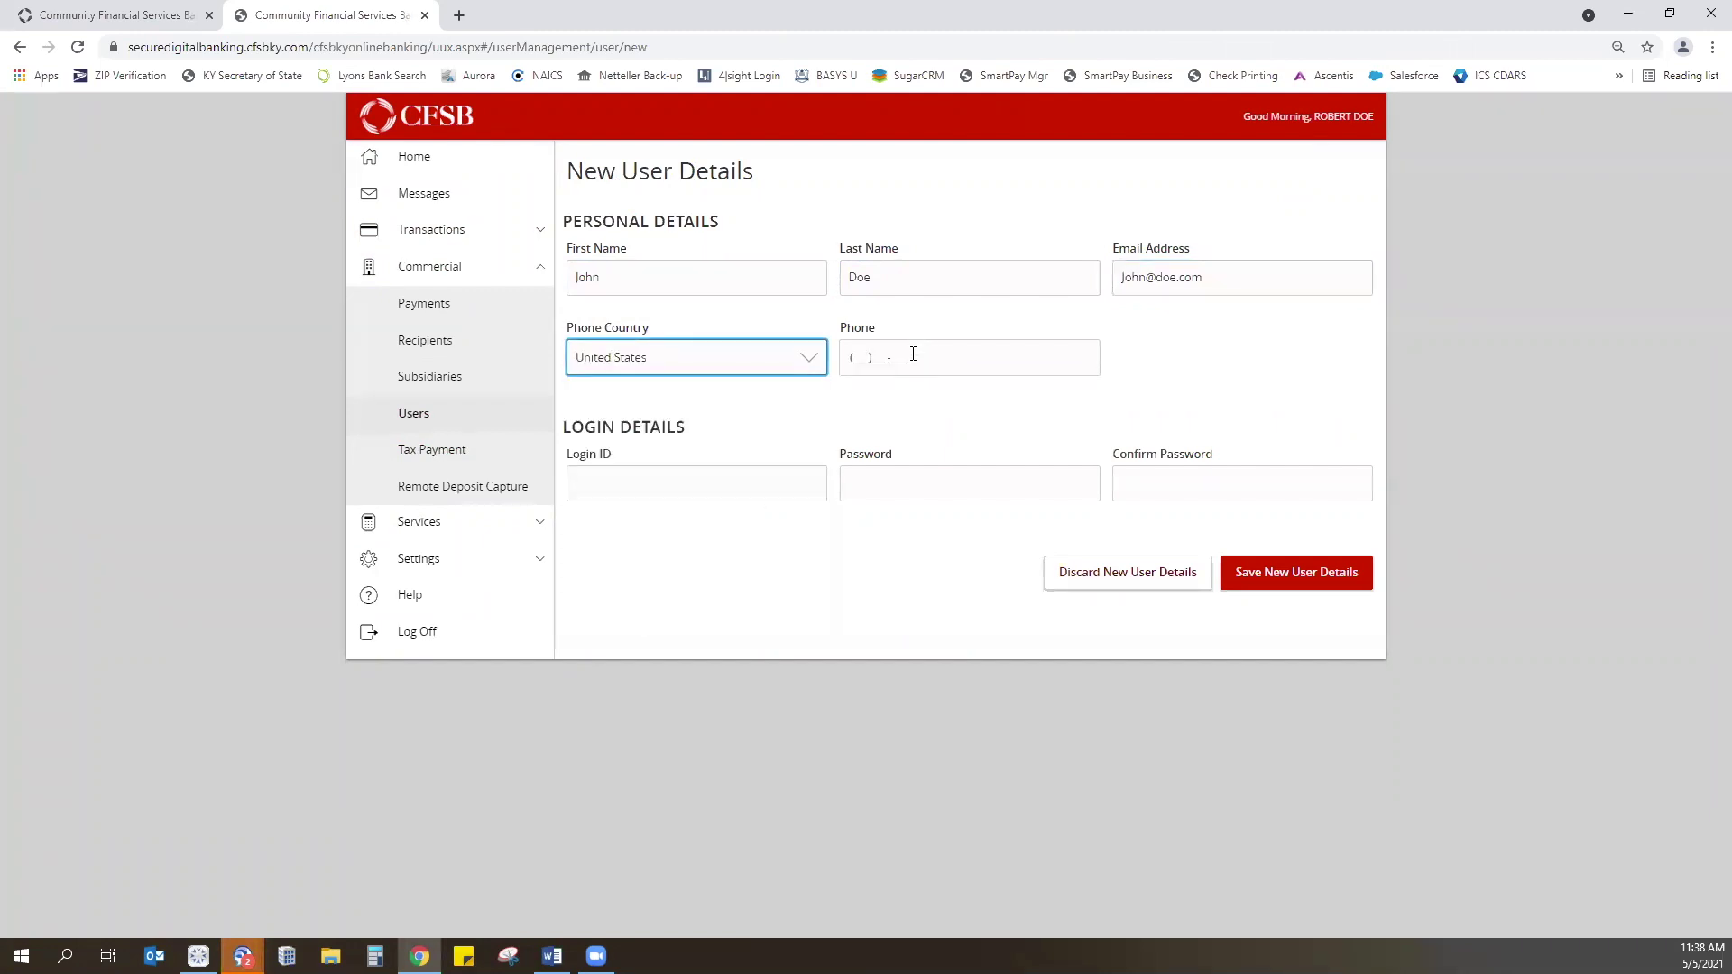
left_click(861, 357)
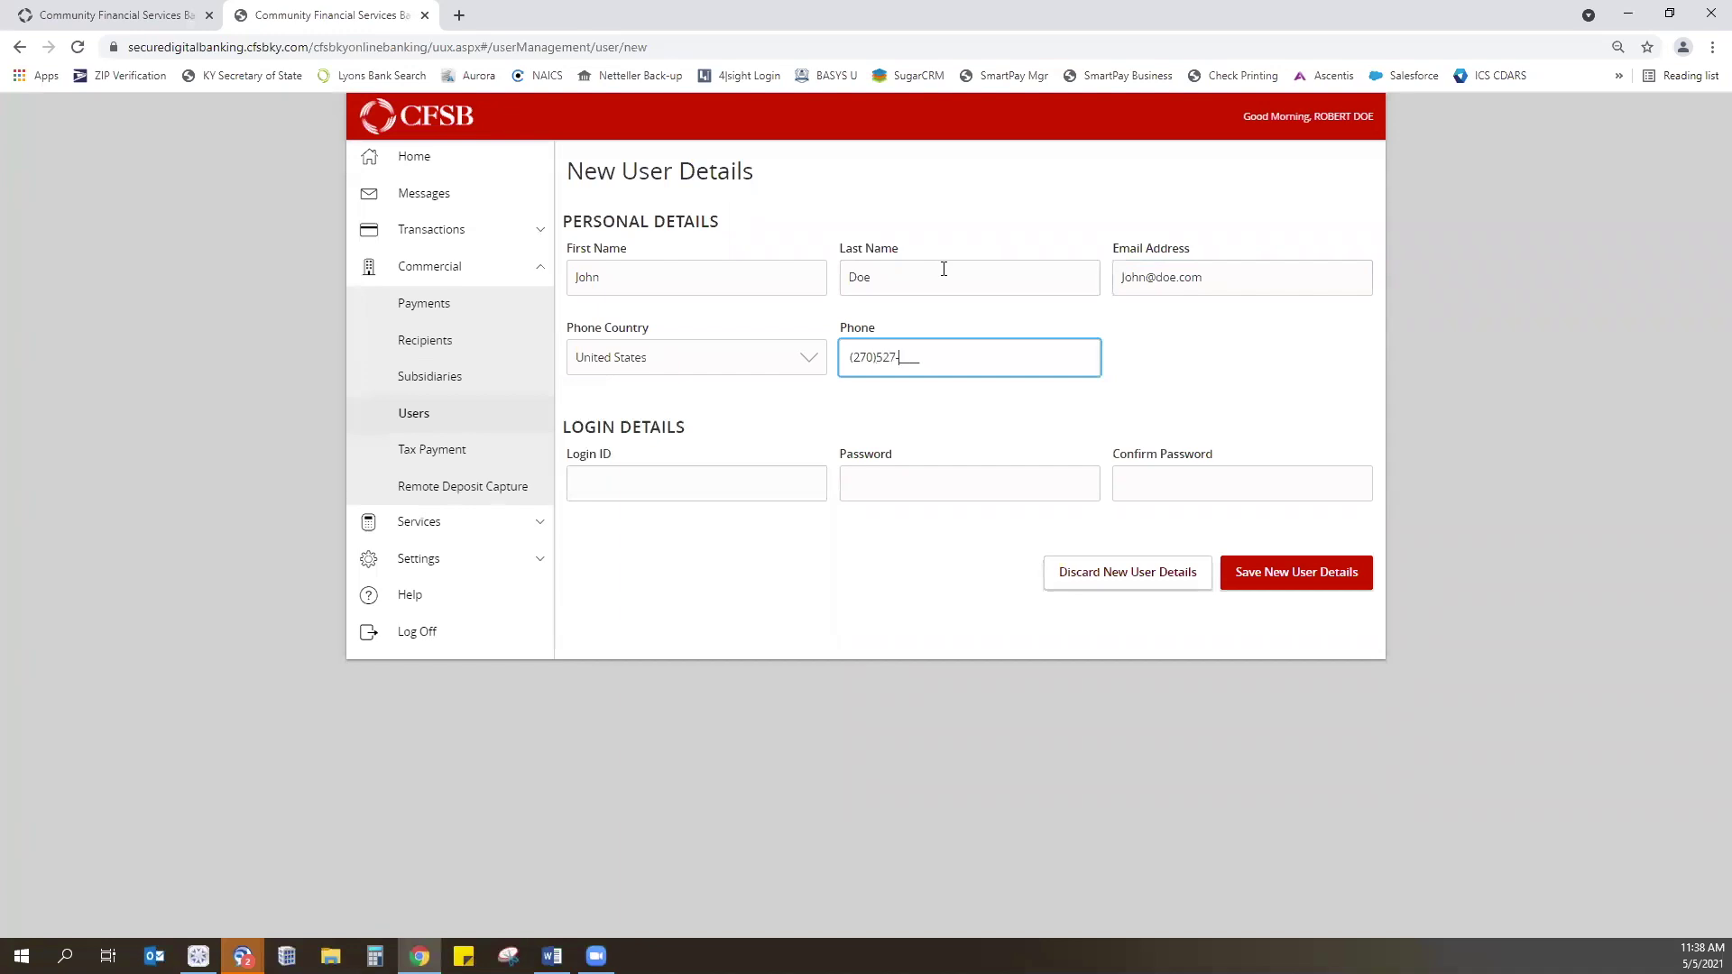
left_click(702, 480)
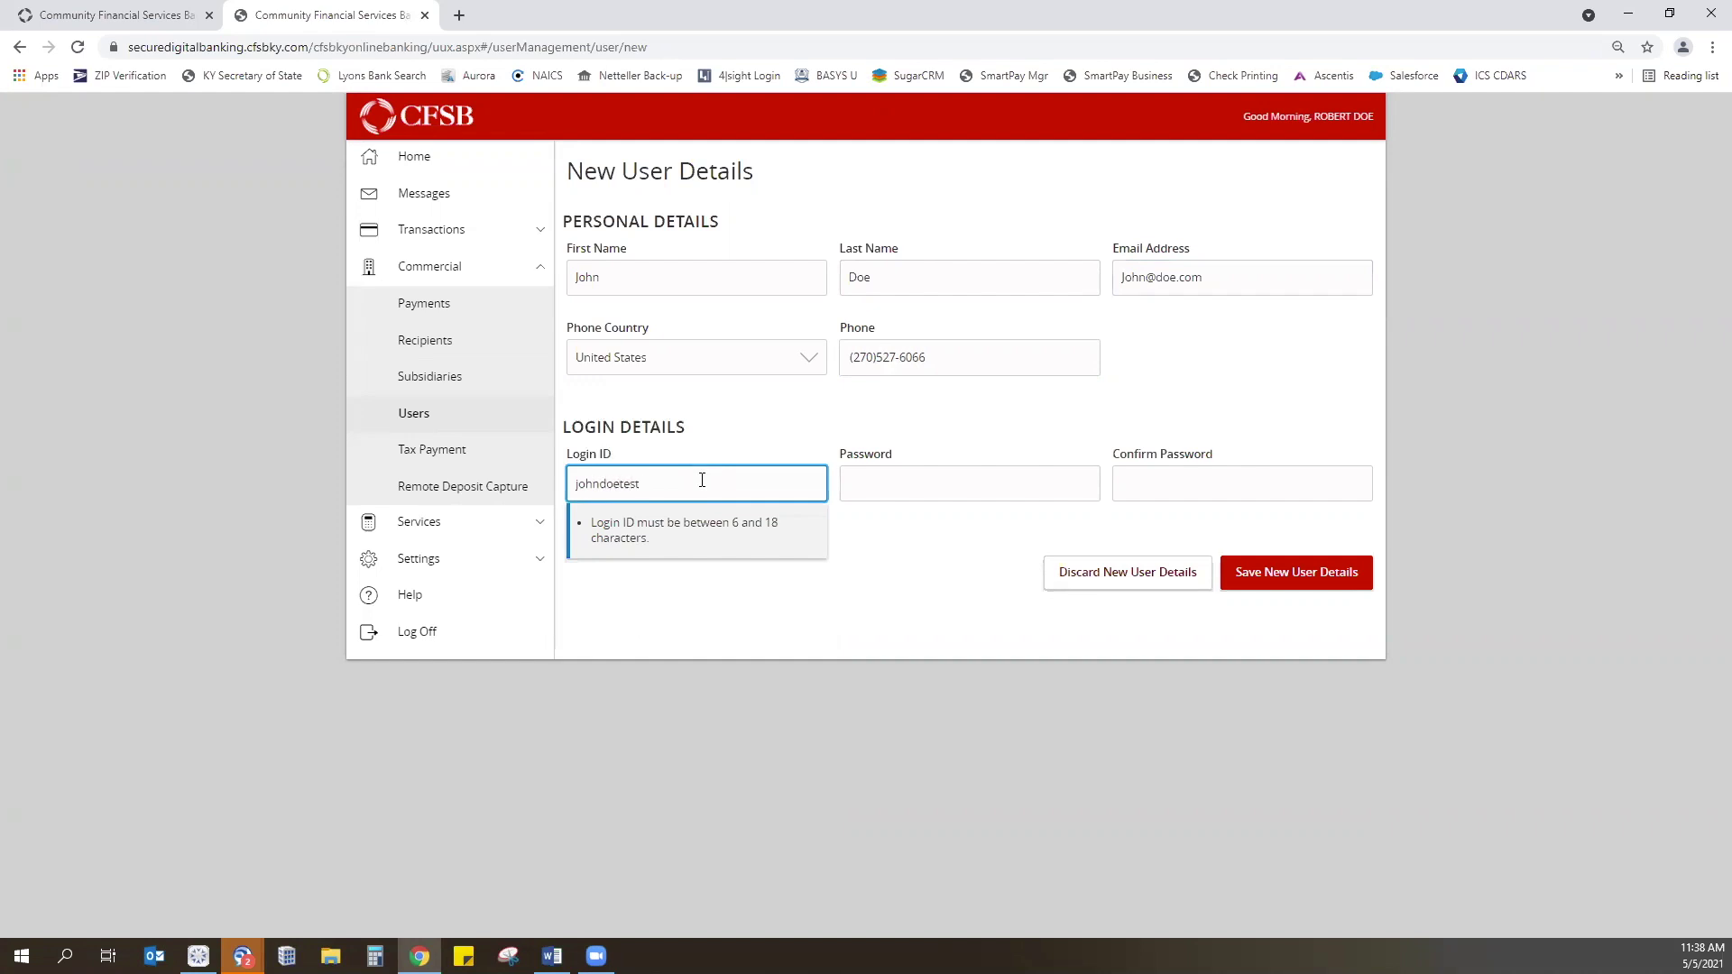
key("Tab")
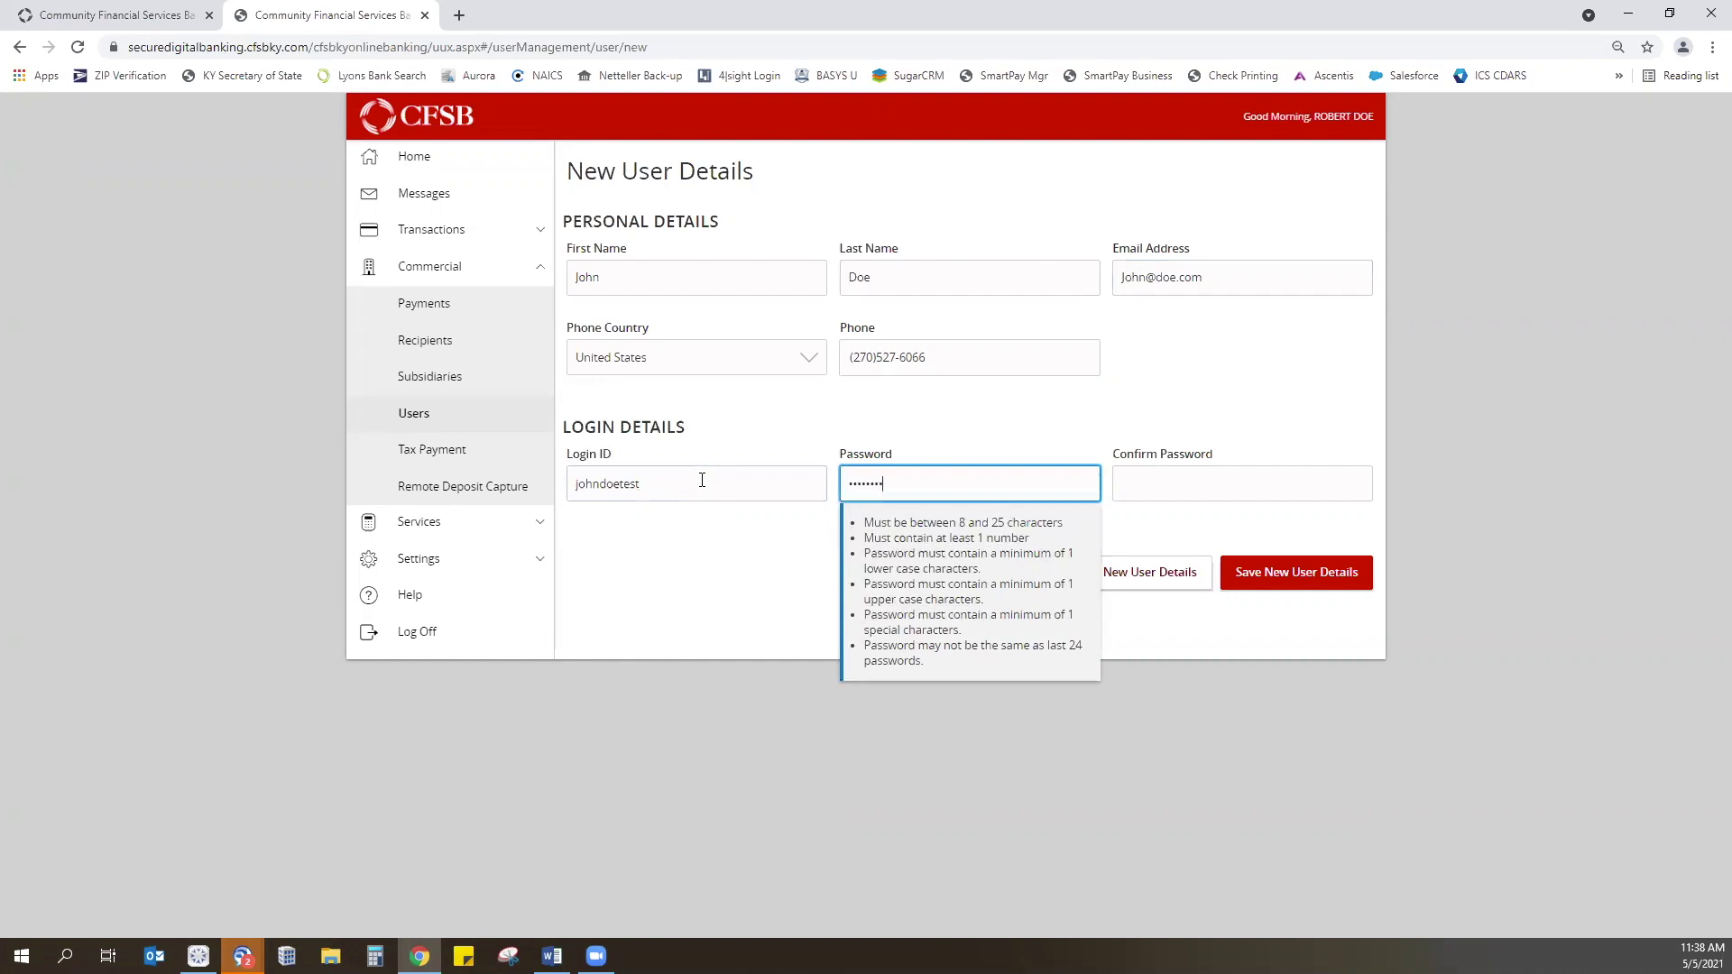
key("Tab")
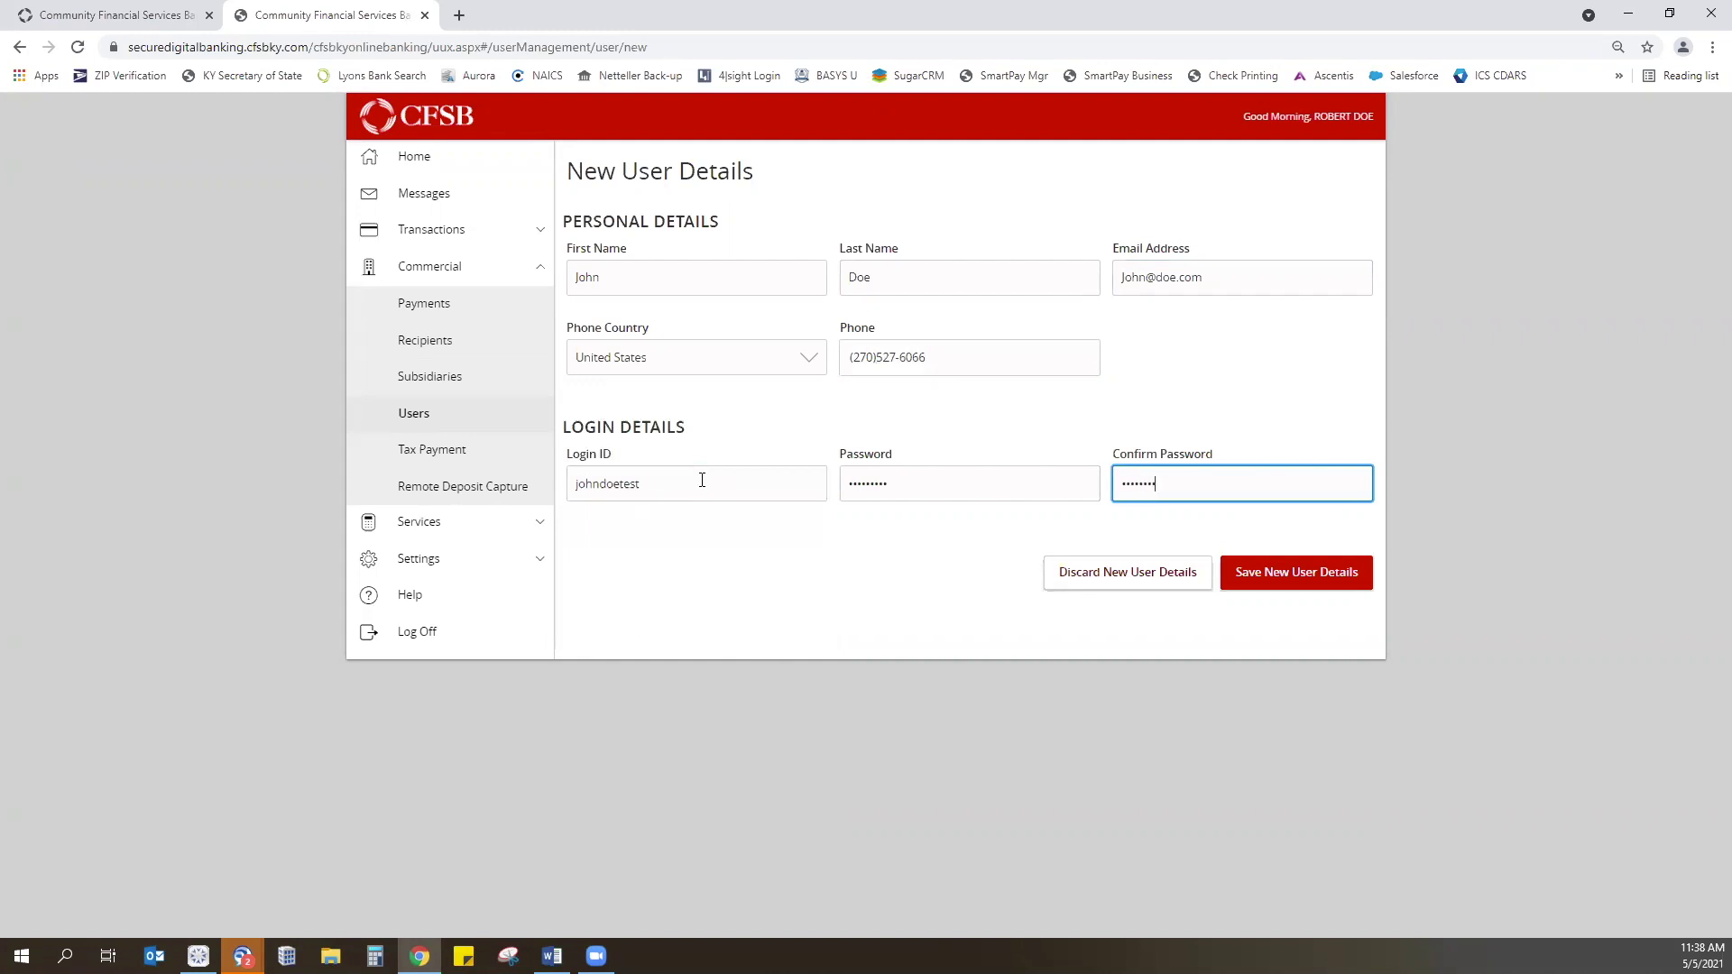
- Save the new user's details and bring up the policy's Accounts tab
left_click(1307, 570)
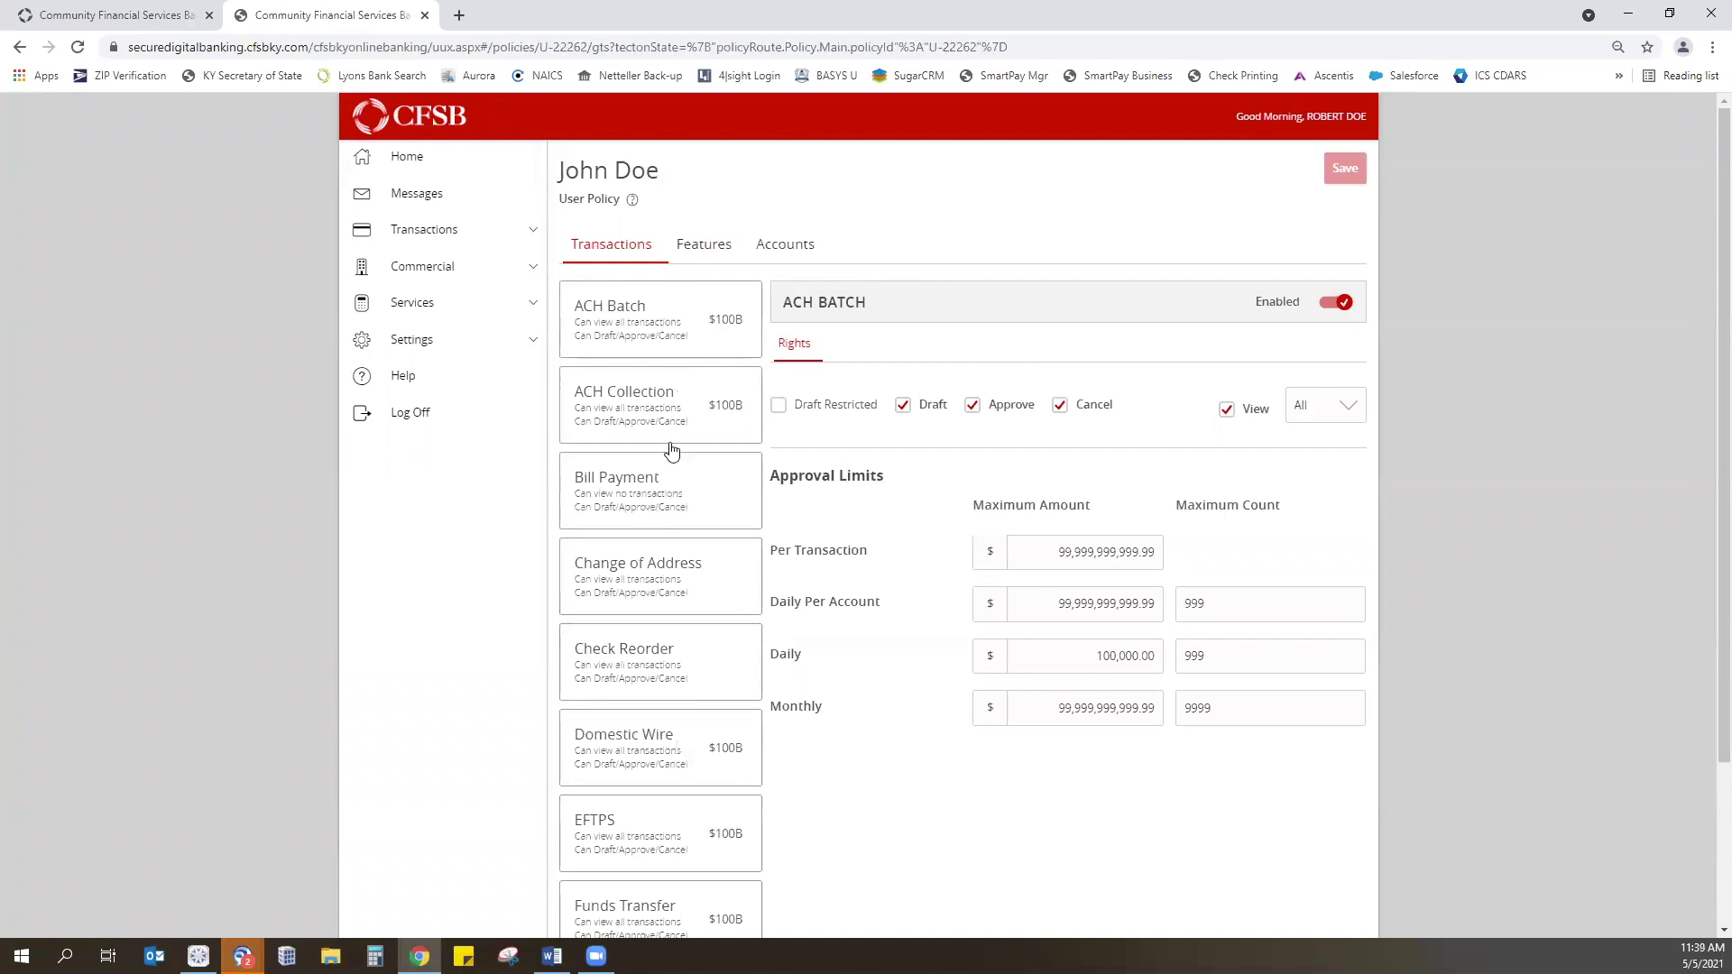
scroll(731, 793, "down", 2)
scroll(727, 406, "up", 2)
left_click(707, 253)
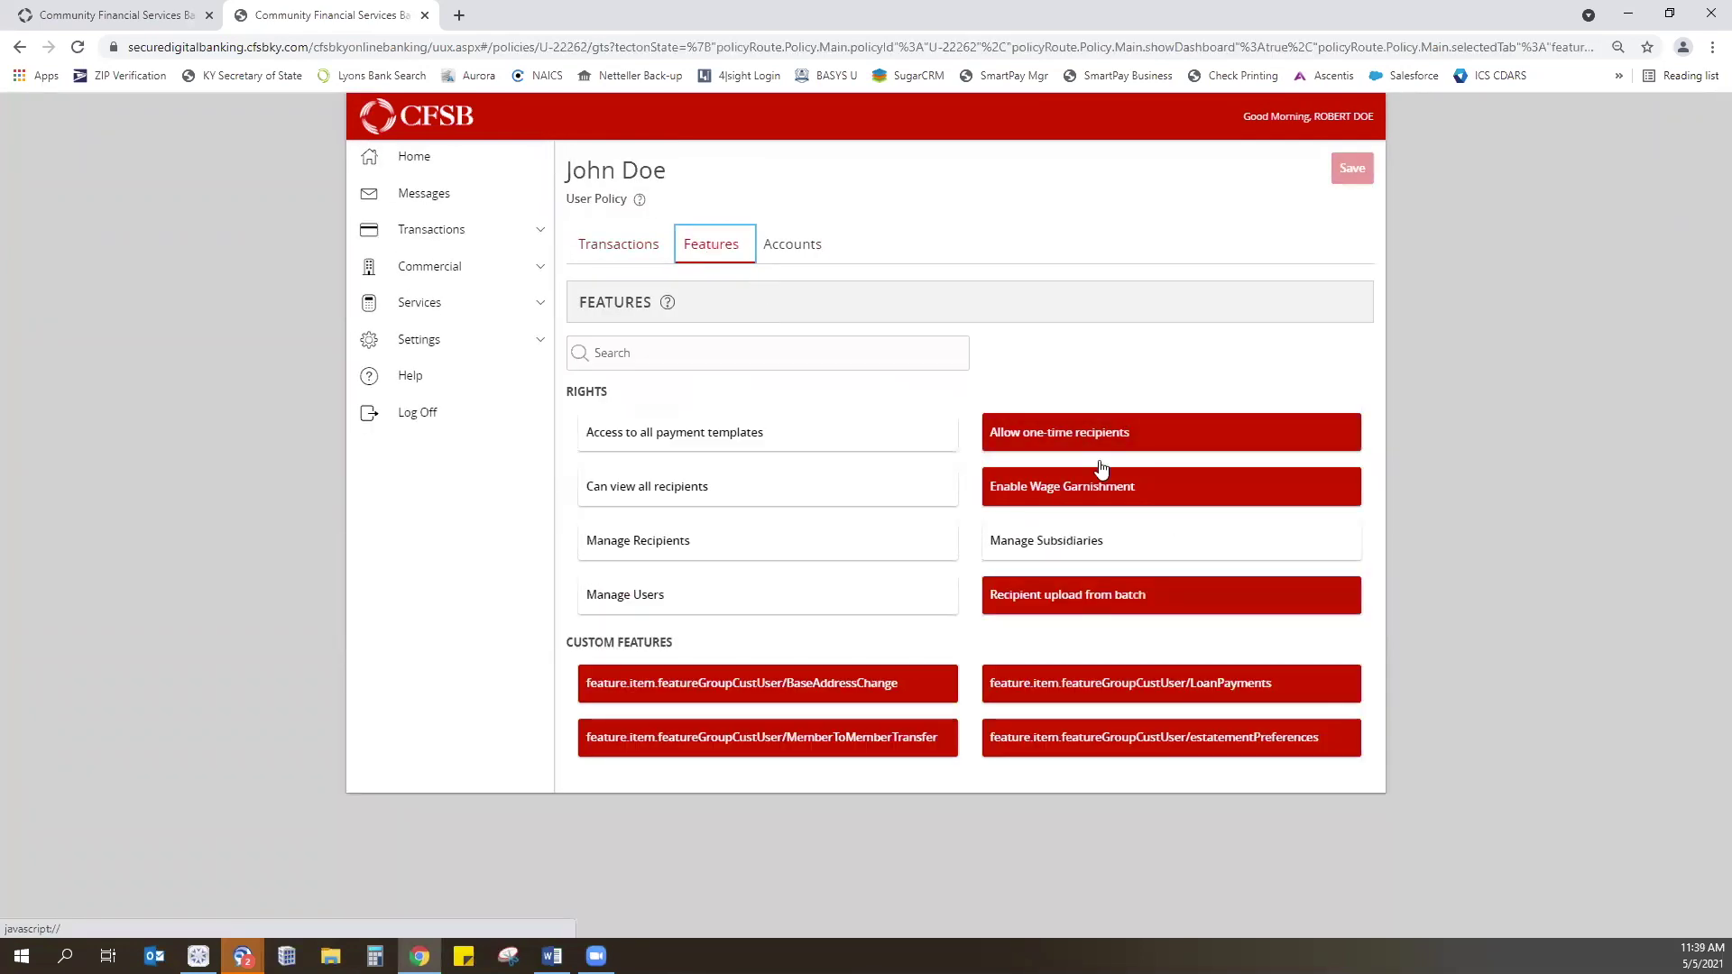
left_click(807, 262)
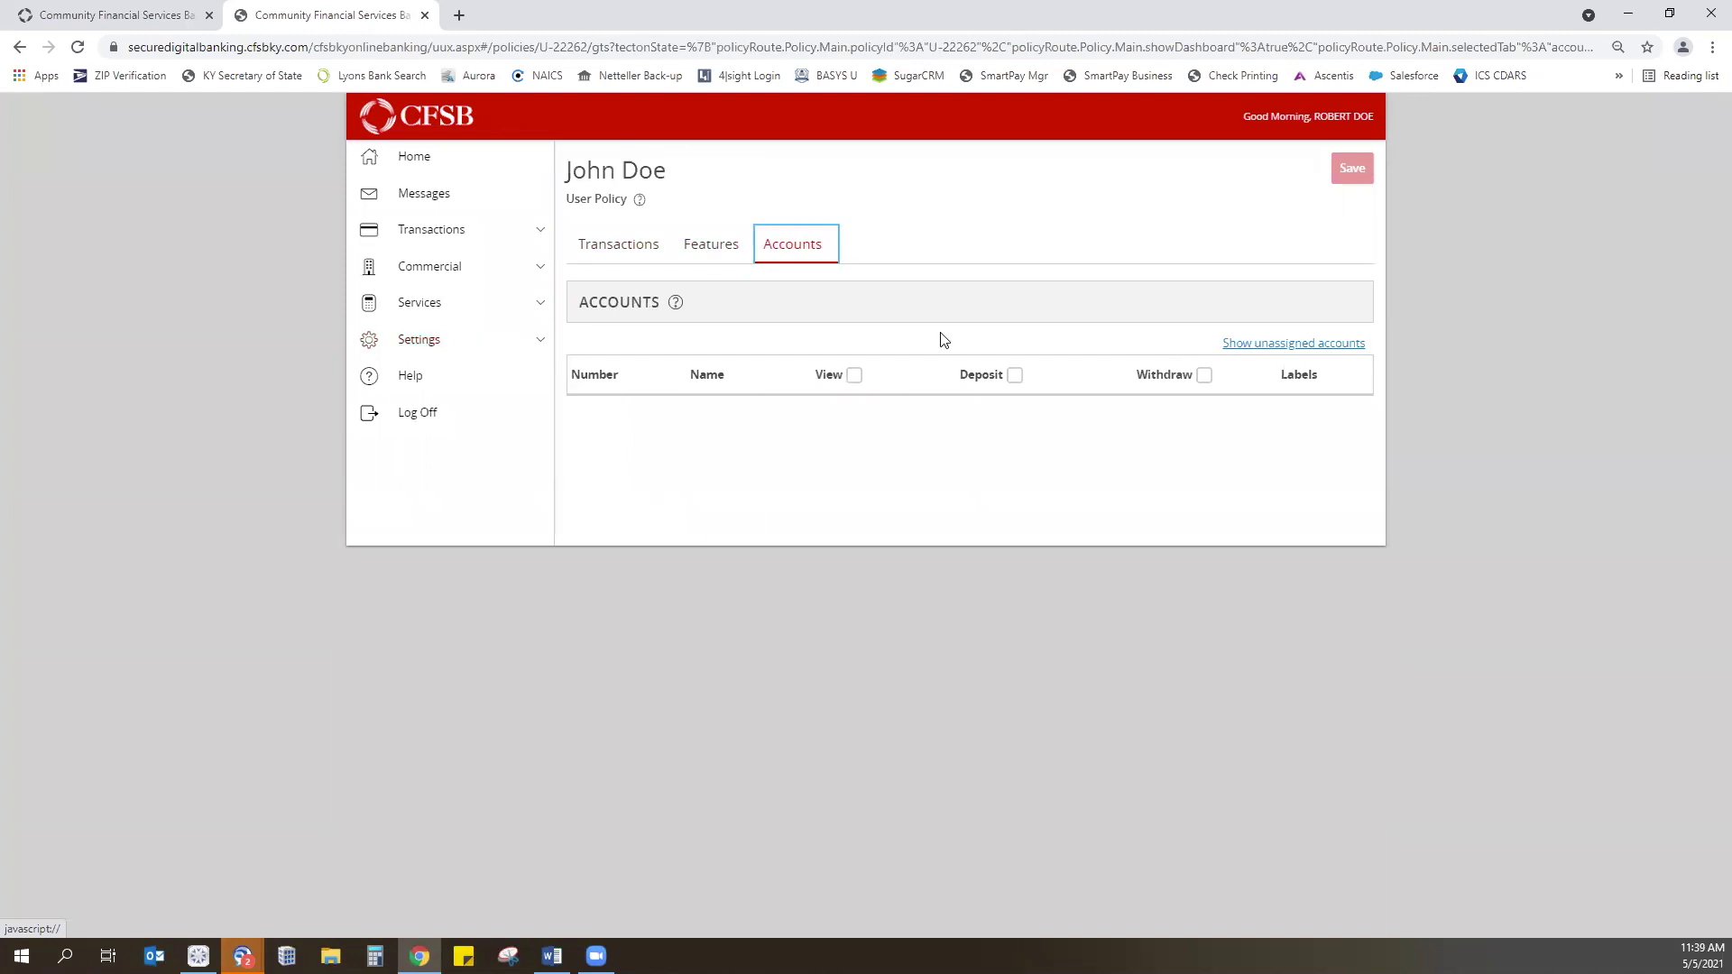
- Grant View, Deposit and Withdraw on both unassigned Business Value accounts and save the policy
left_click(1287, 348)
left_click(920, 375)
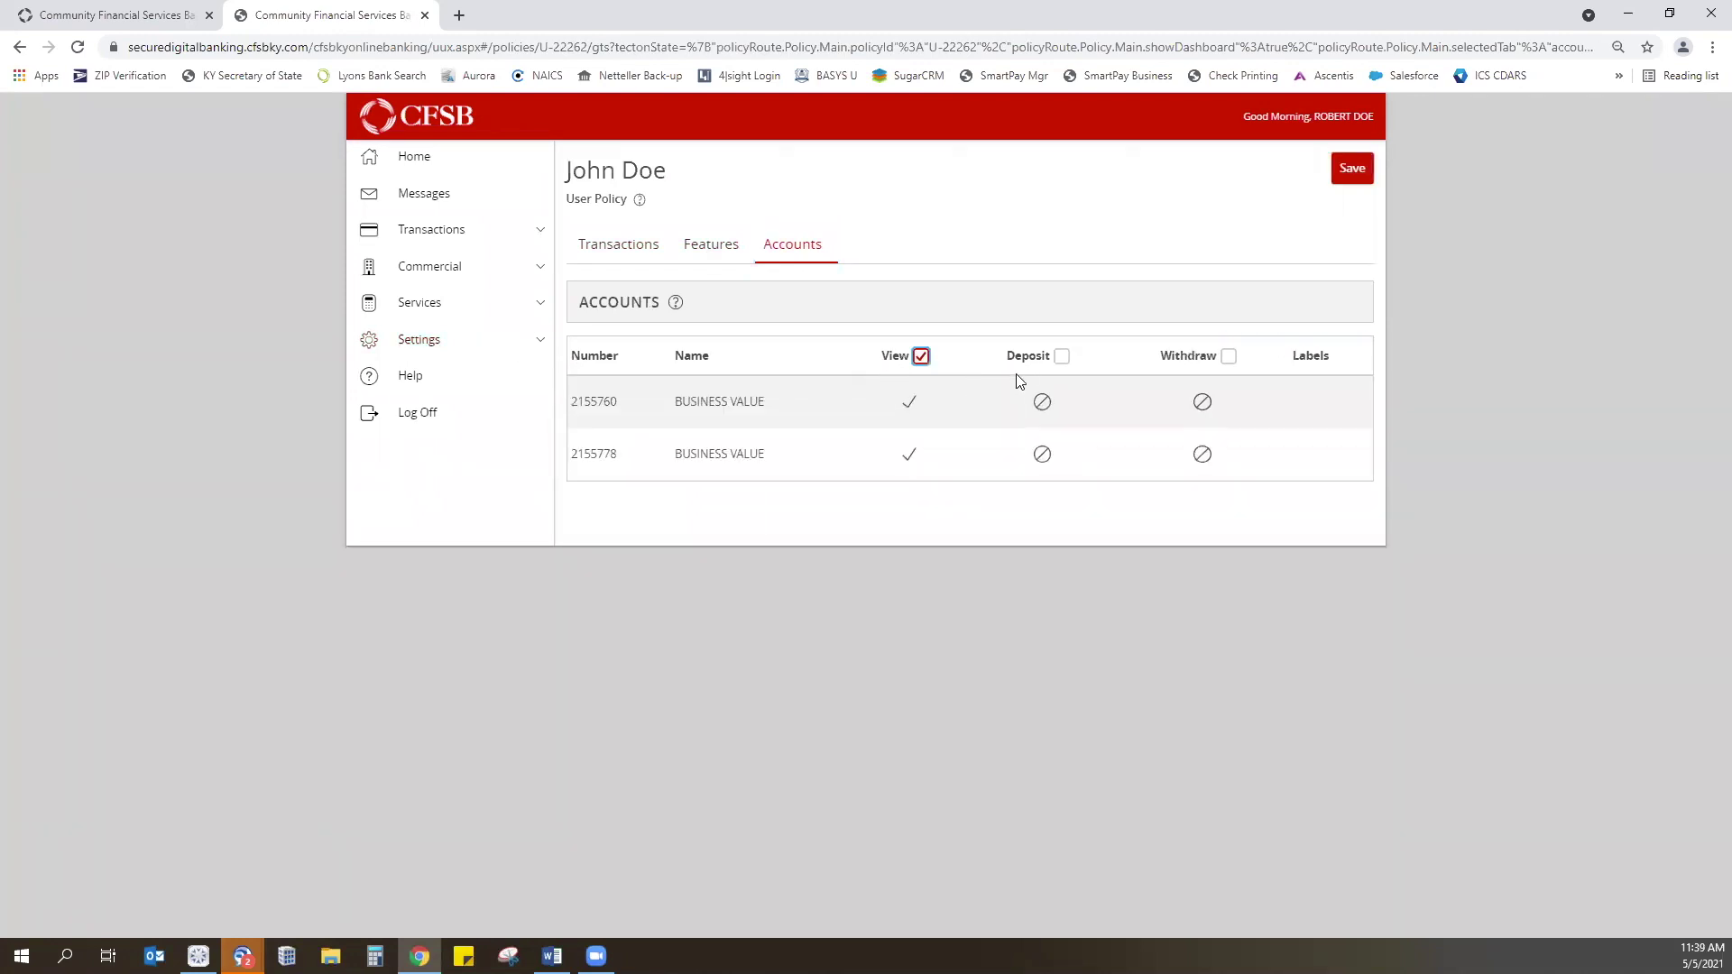
left_click(1062, 357)
left_click(1229, 357)
left_click(1353, 171)
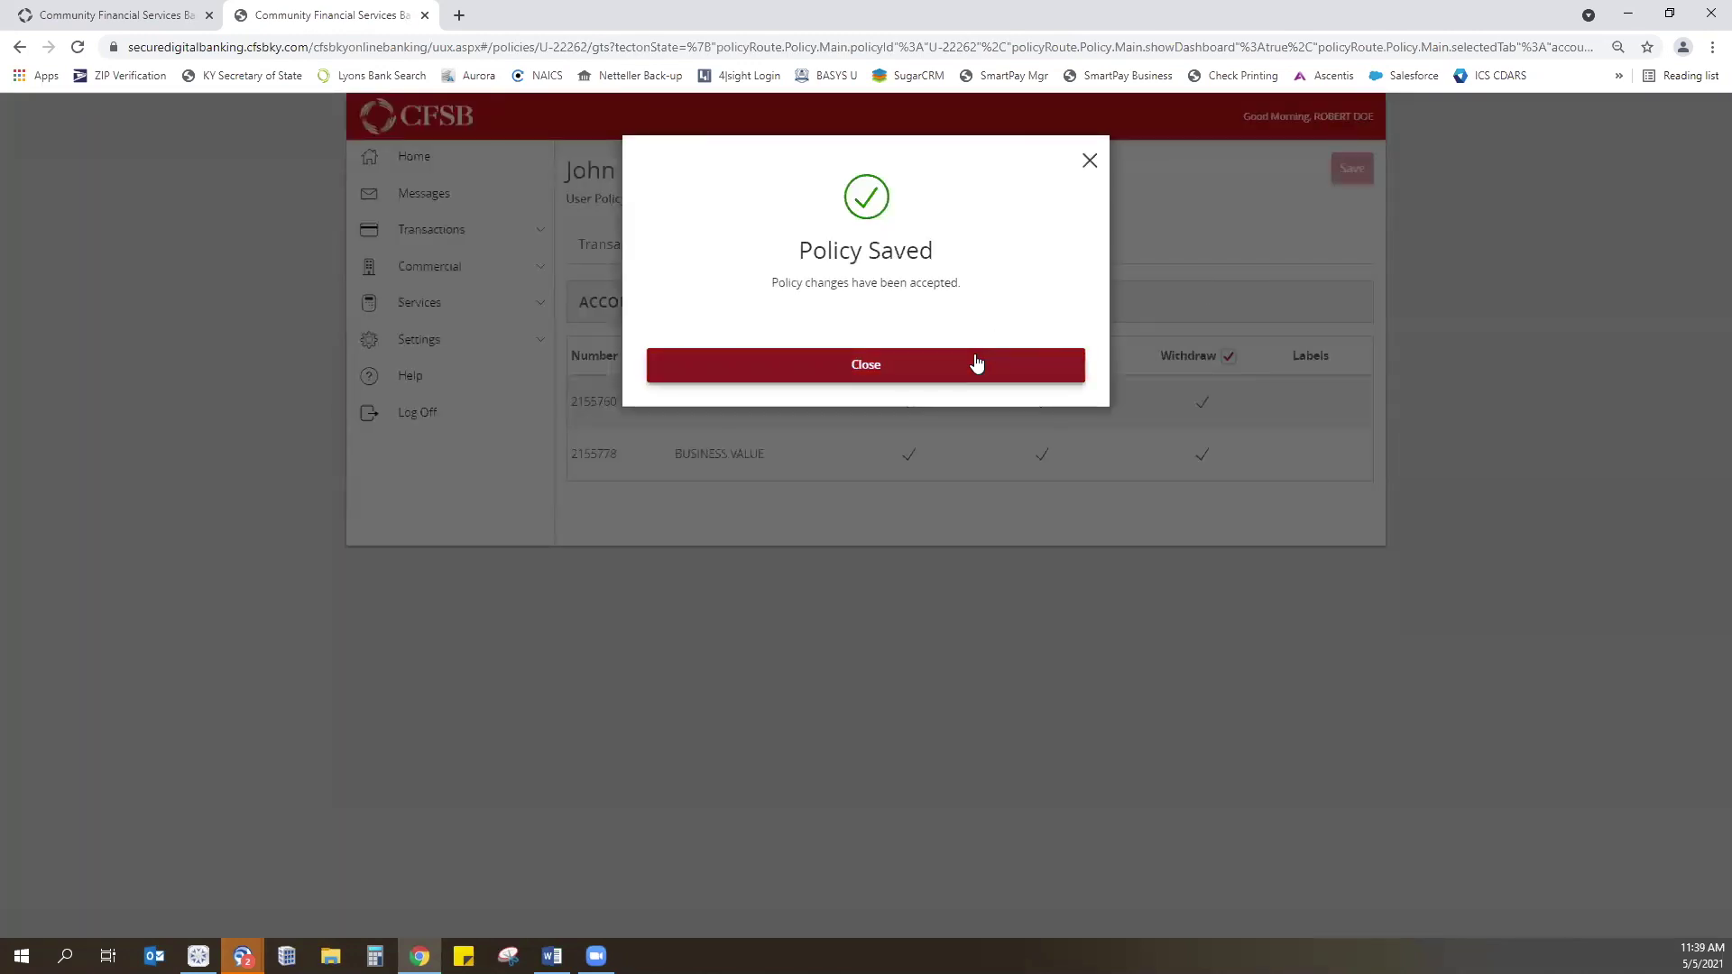
left_click(978, 363)
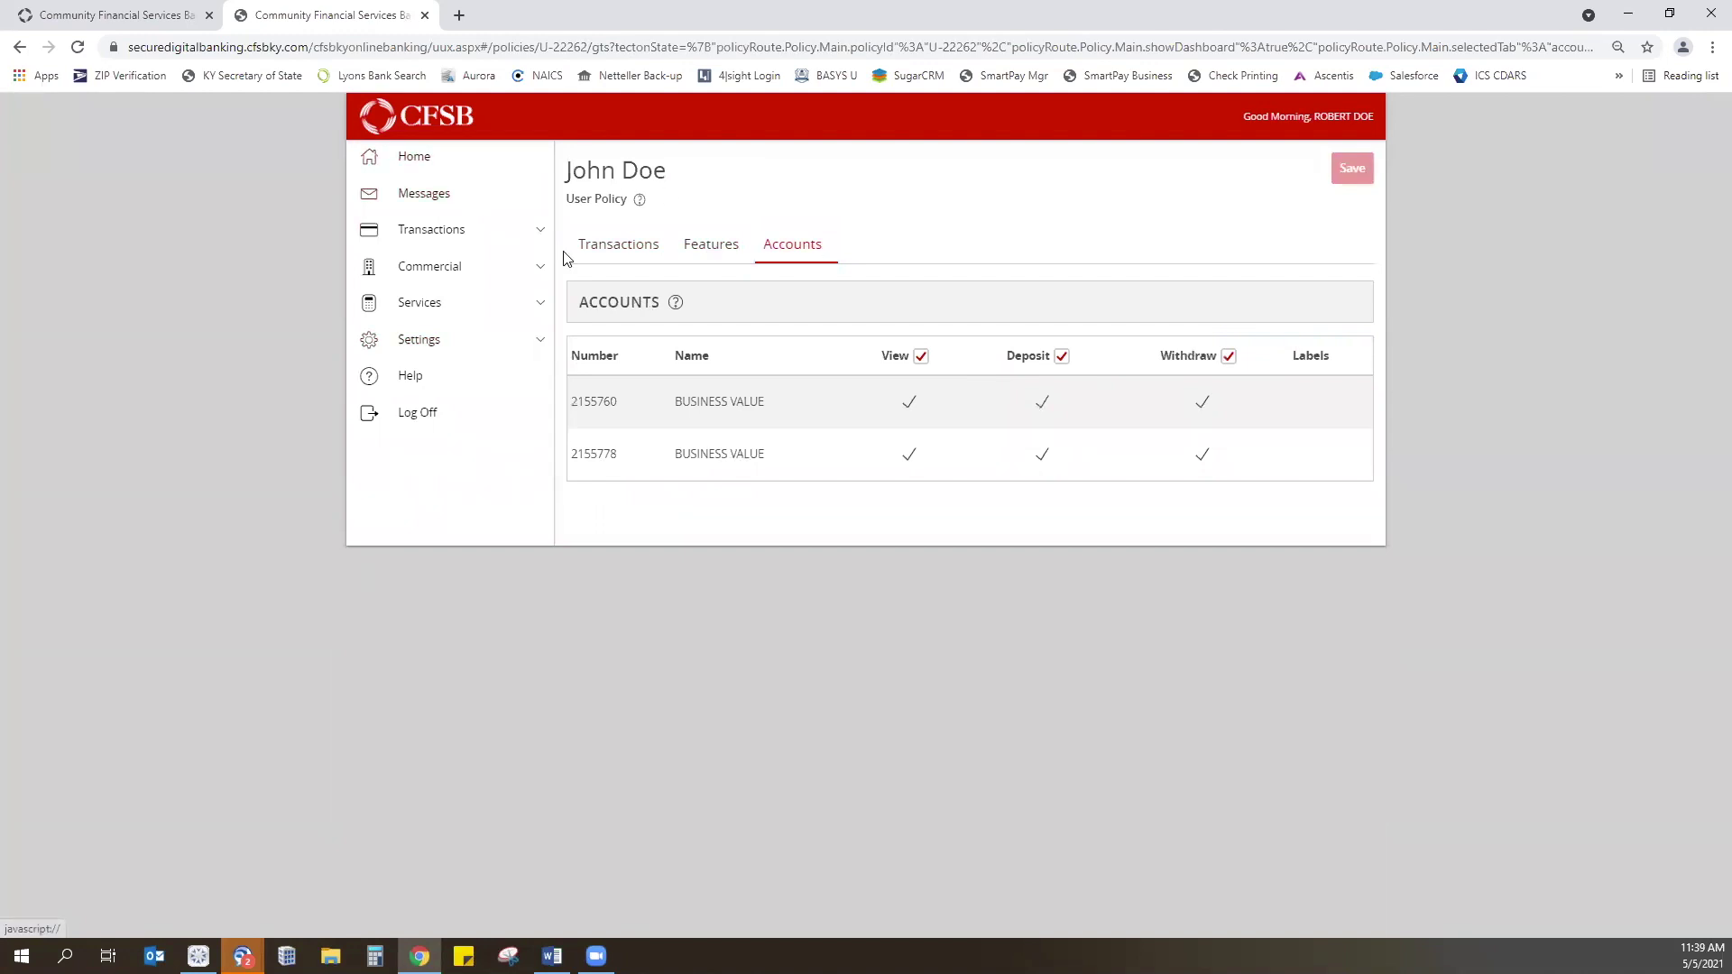
left_click(432, 268)
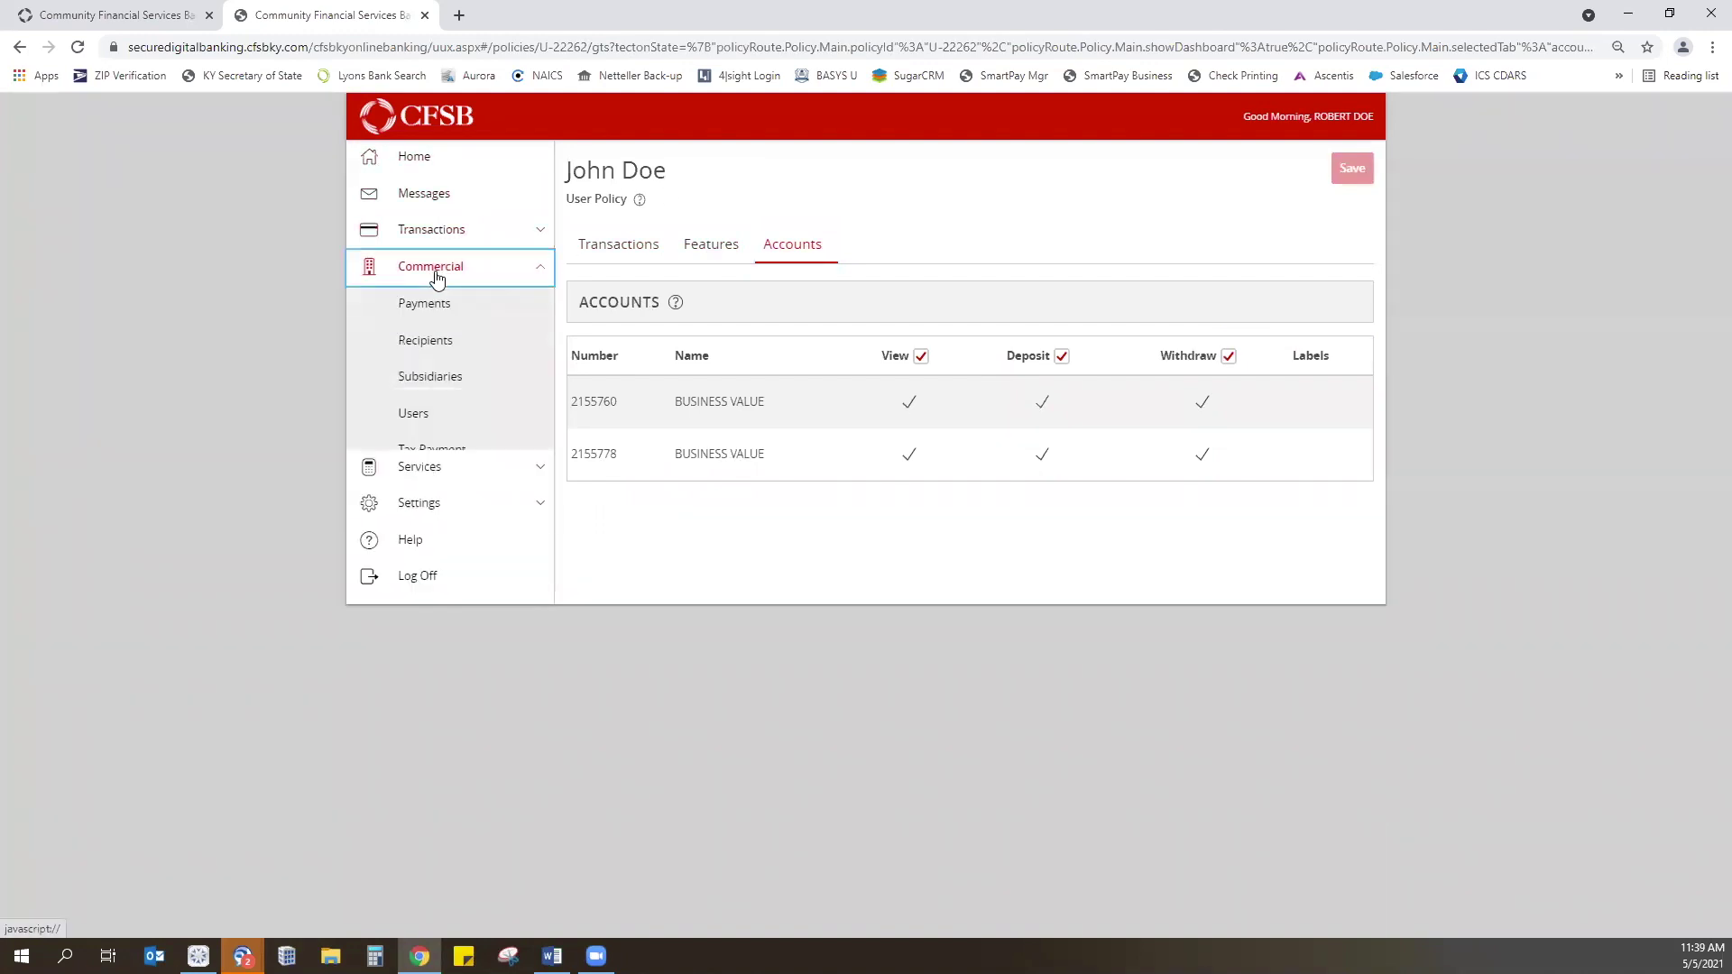
- Look over User Management, then go to the Commercial Tax Payment page
left_click(431, 412)
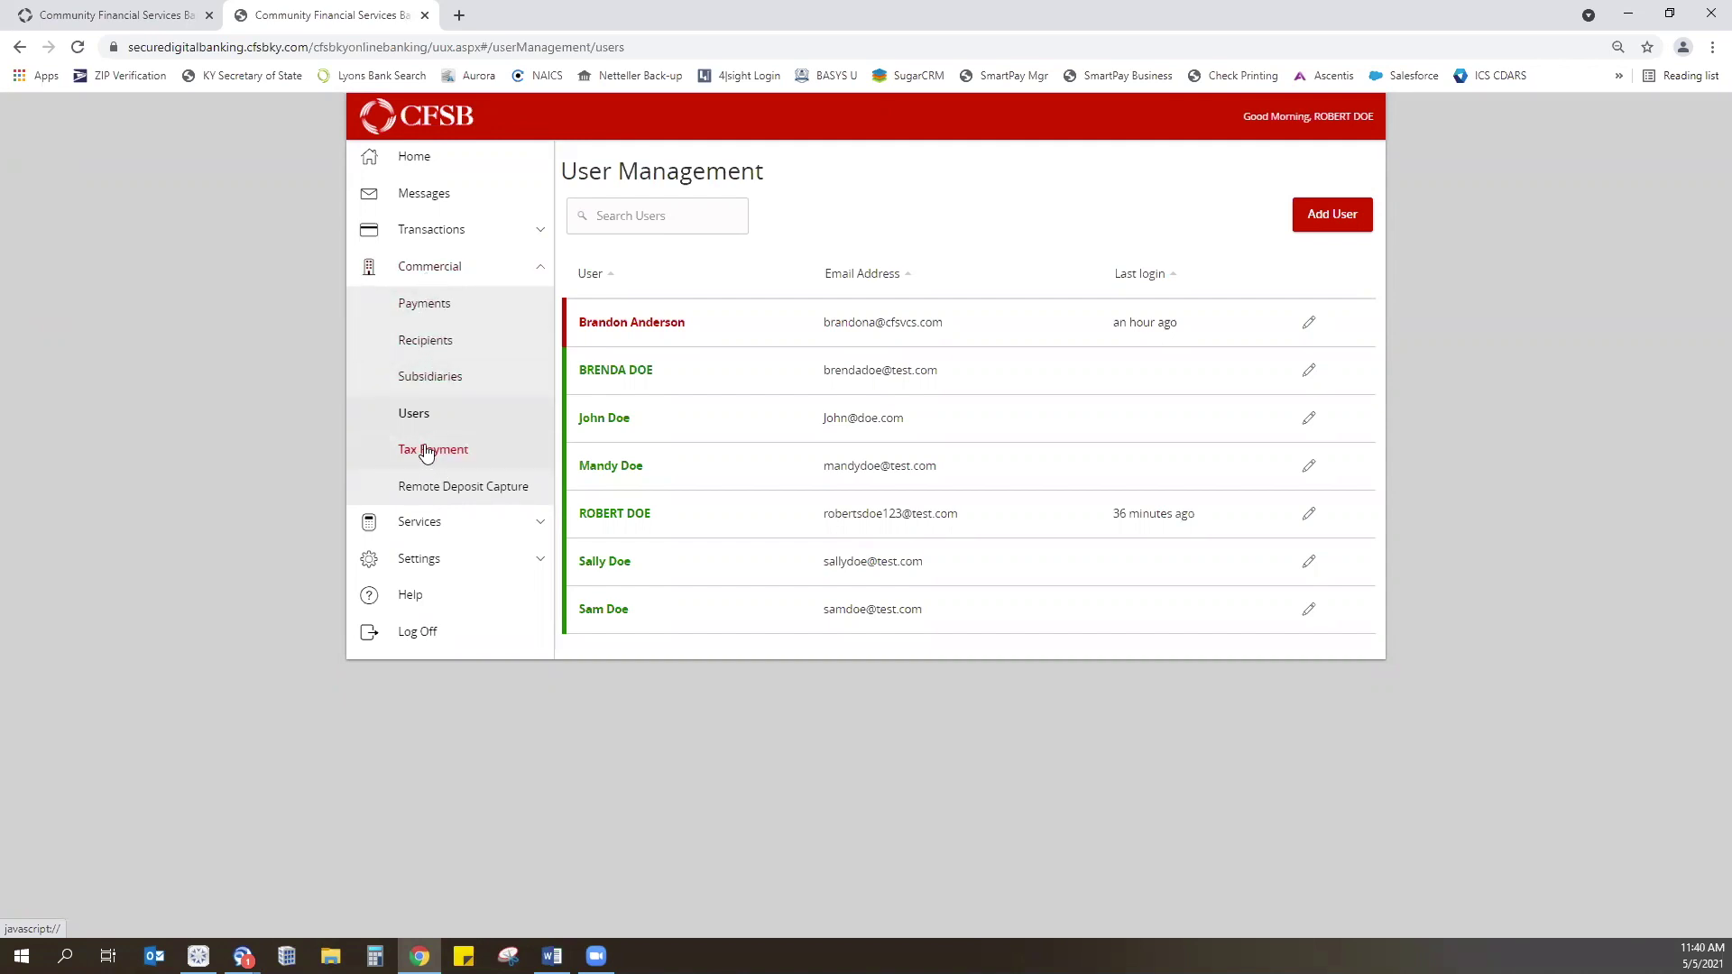
left_click(427, 451)
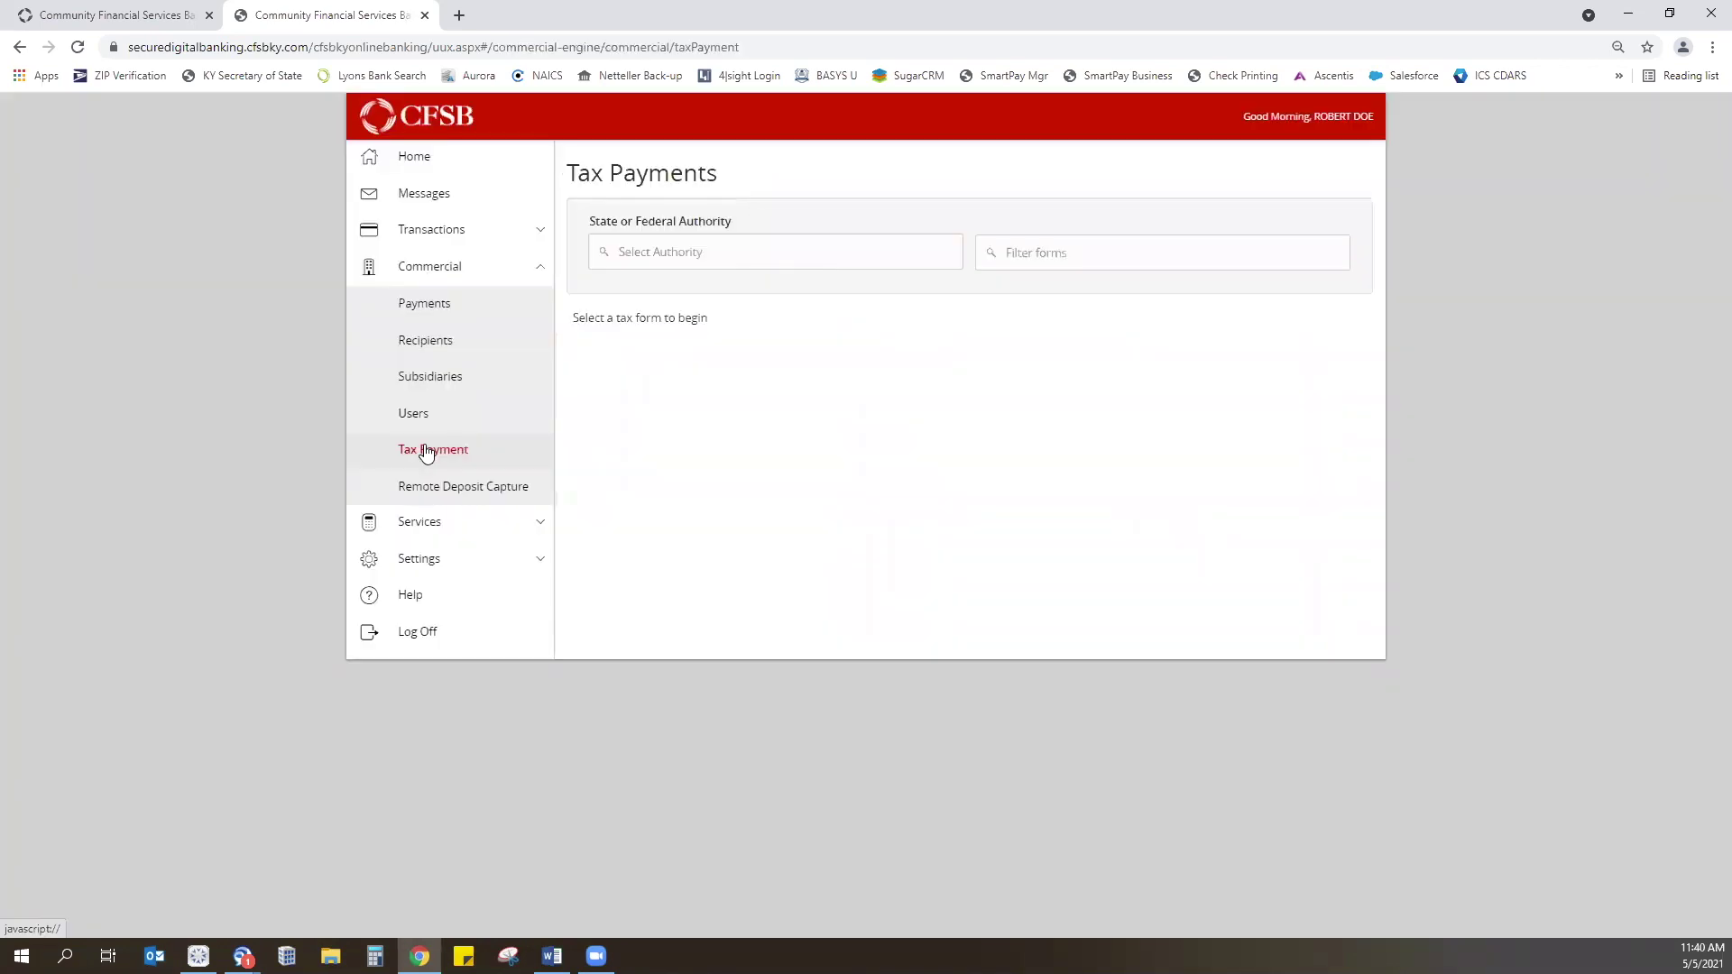
- Choose the Federal authority and open Form 941, Employers Quarterly Tax Return Federal Tax Deposit
left_click(689, 257)
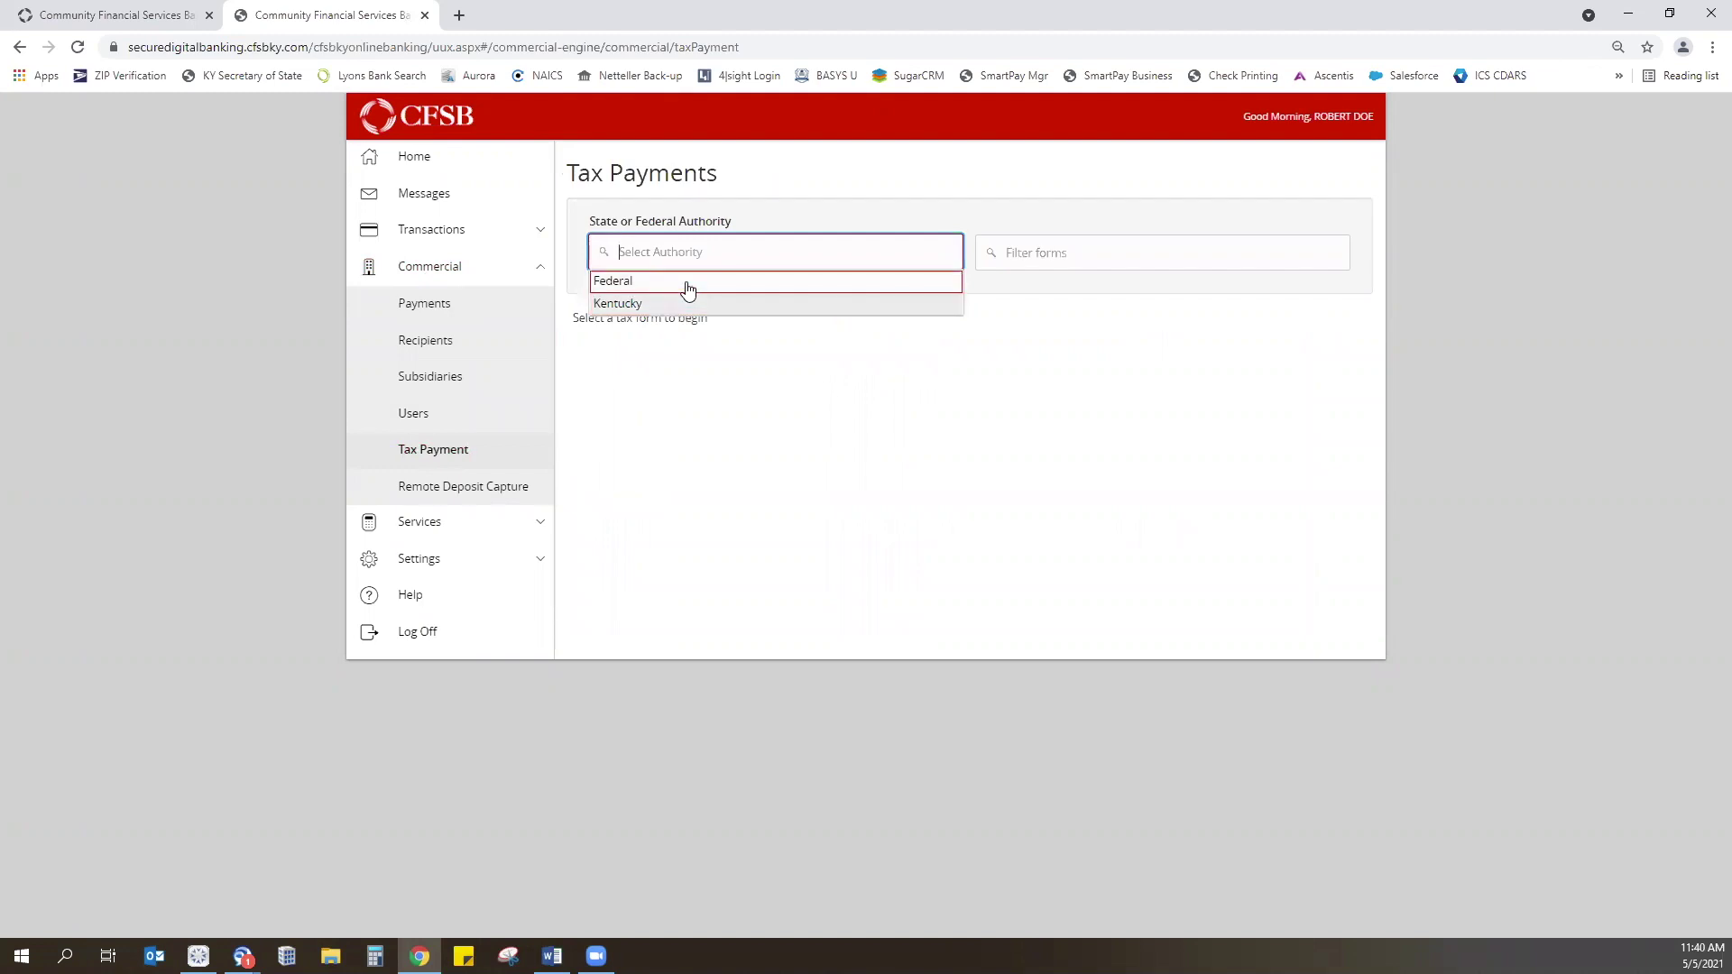
left_click(713, 280)
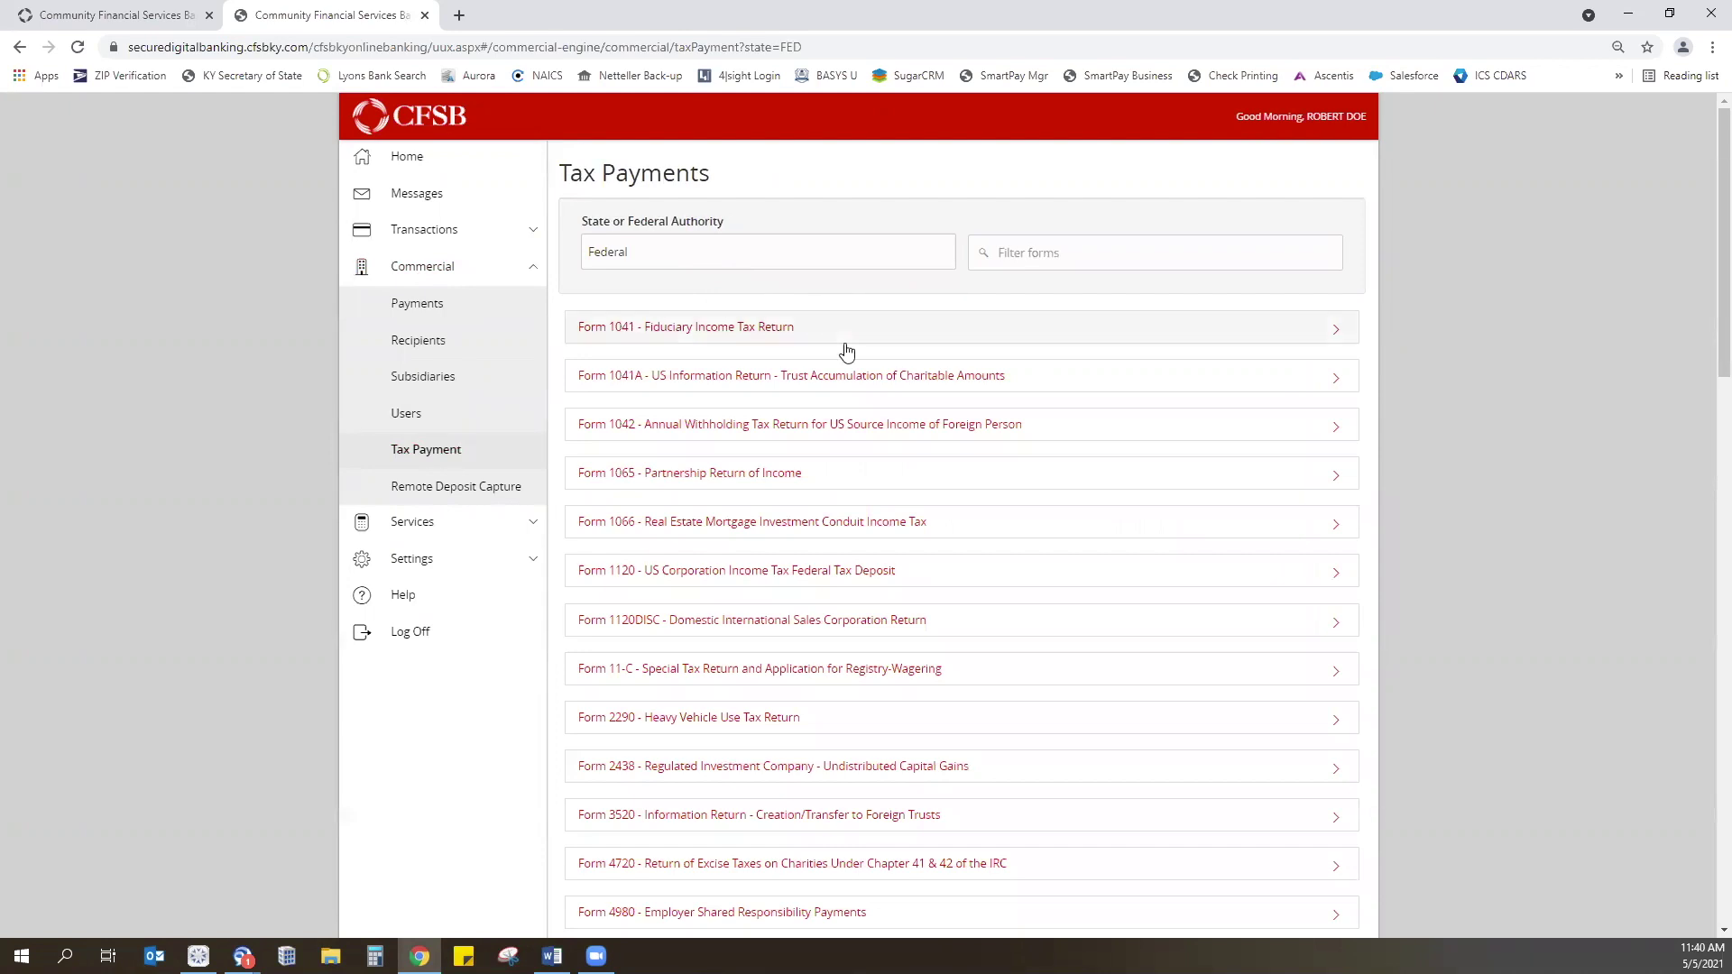
left_click(1036, 263)
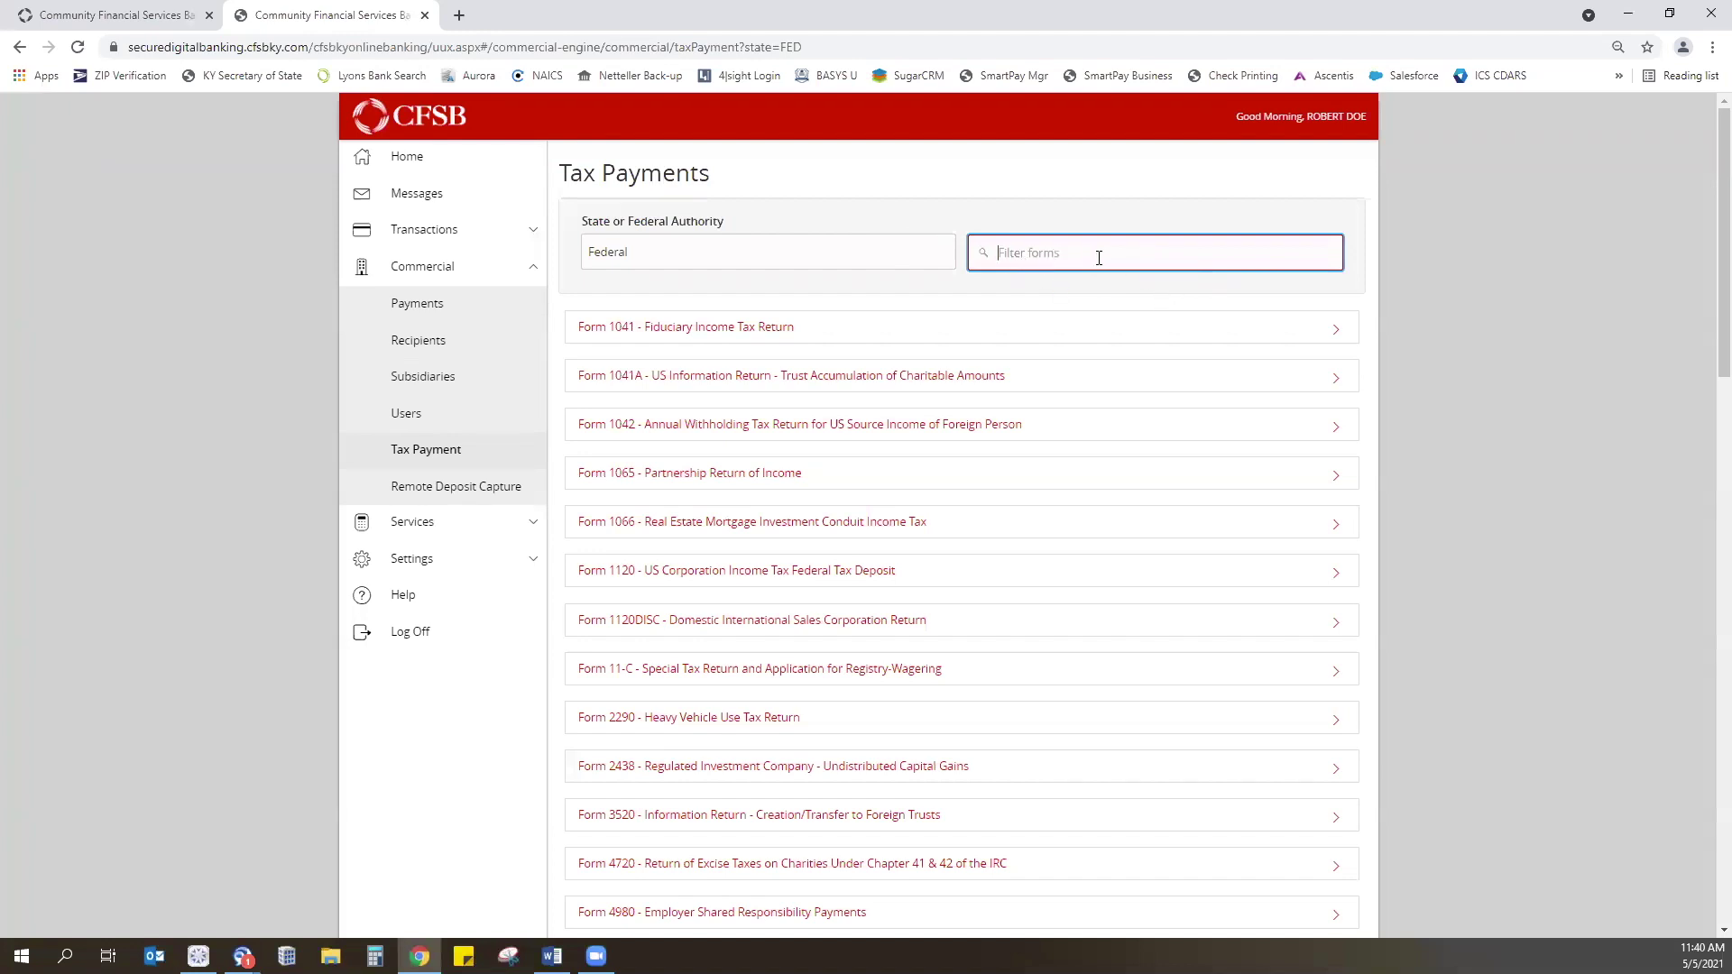
scroll(893, 532, "down", 3)
scroll(893, 536, "down", 4)
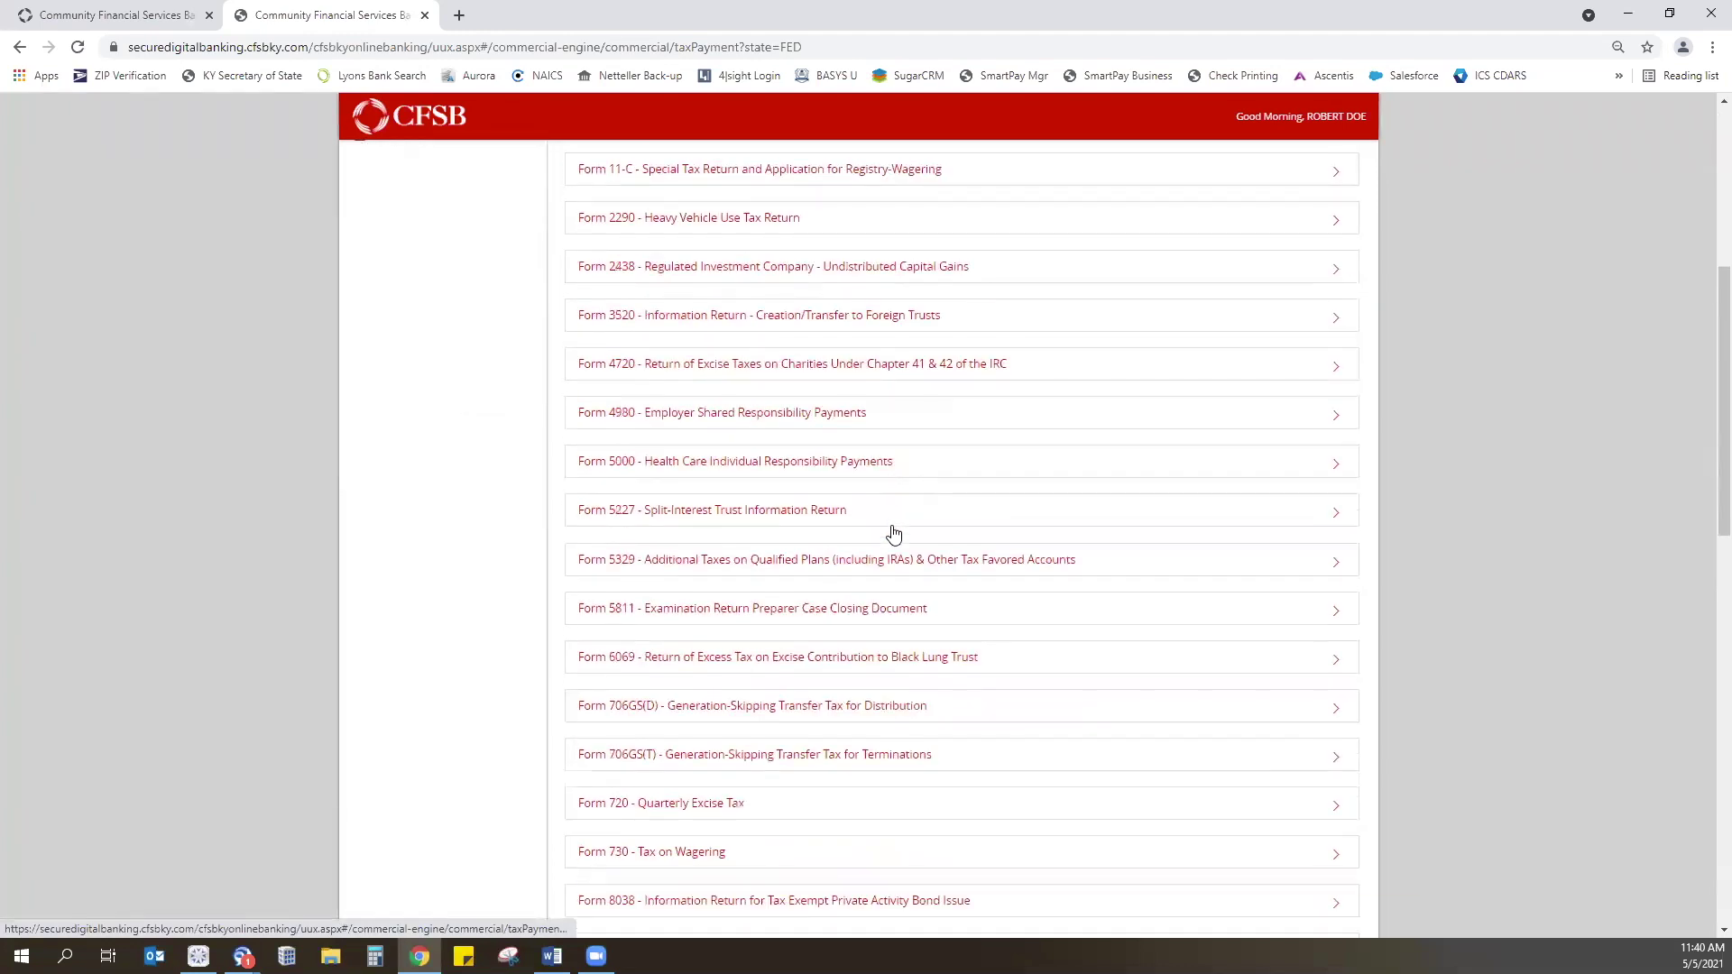
scroll(856, 629, "down", 7)
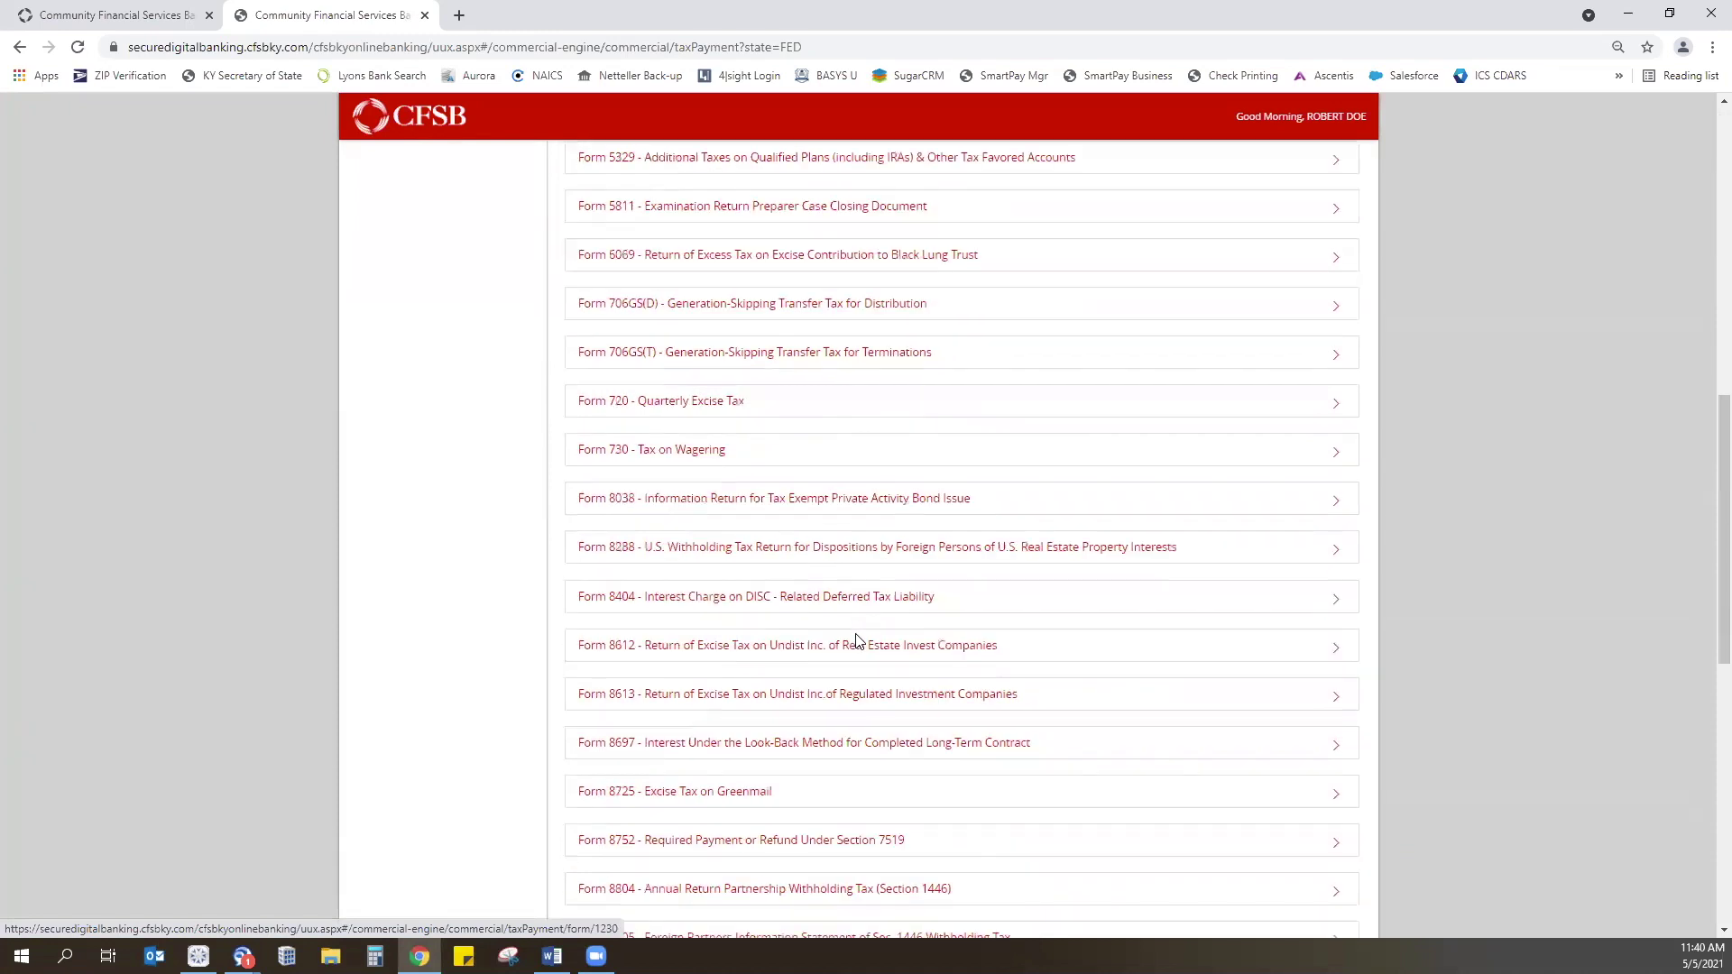
scroll(857, 642, "down", 3)
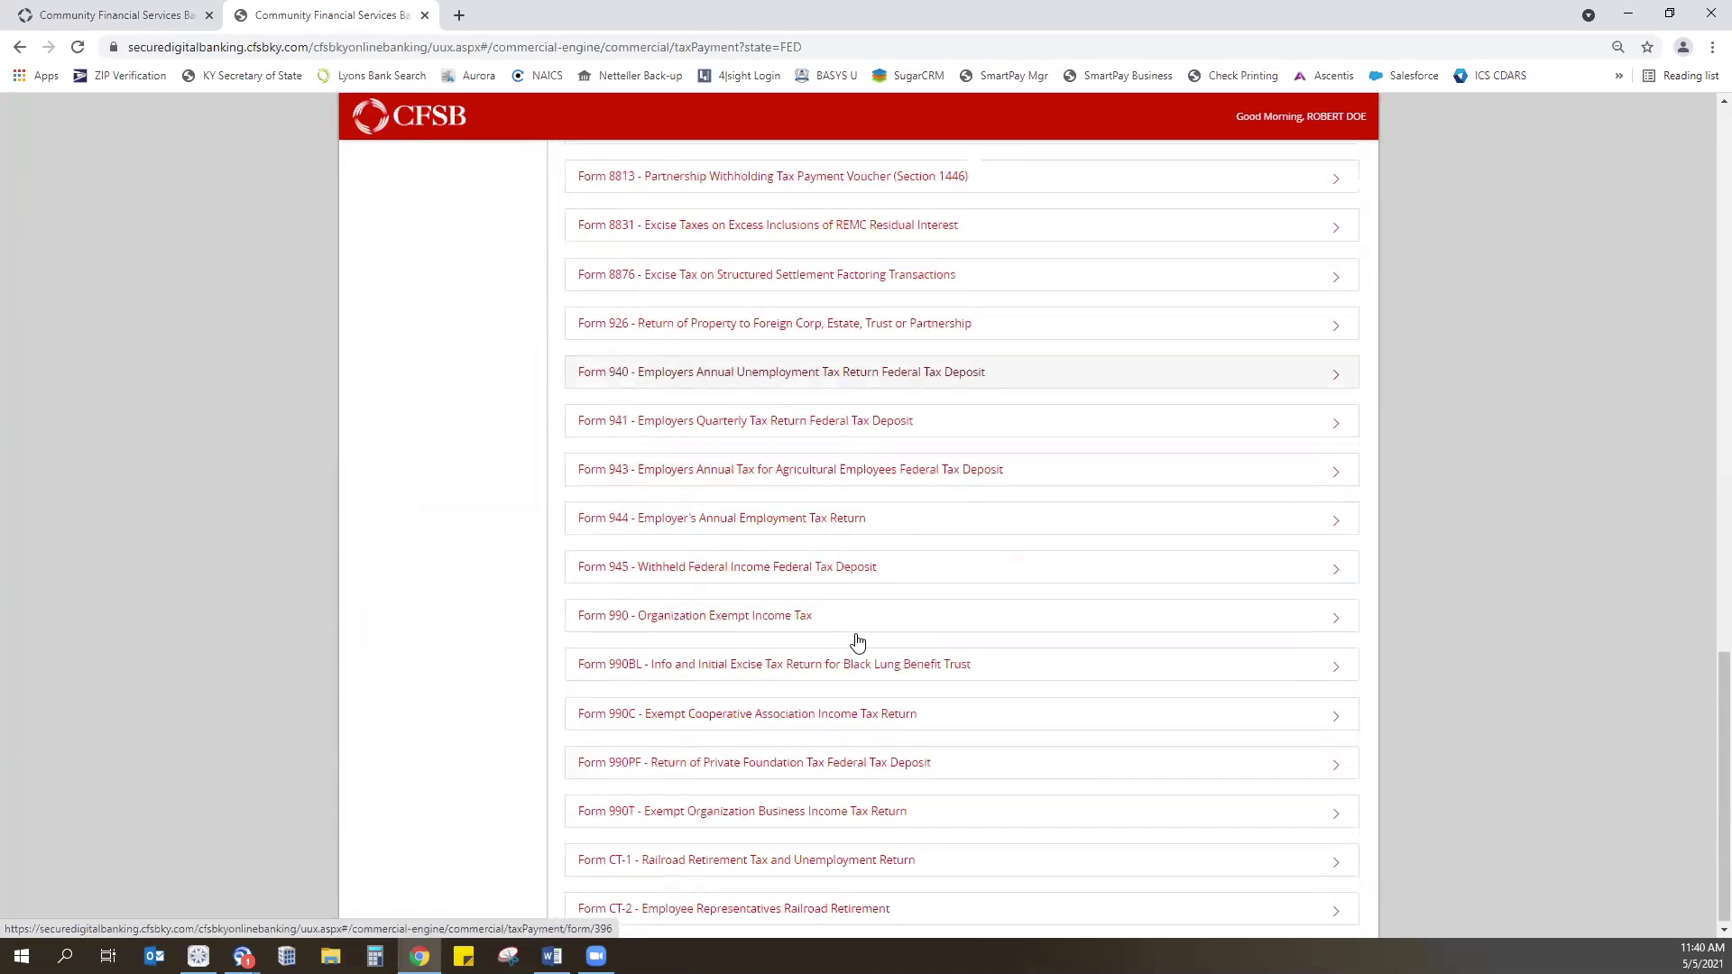
left_click(833, 424)
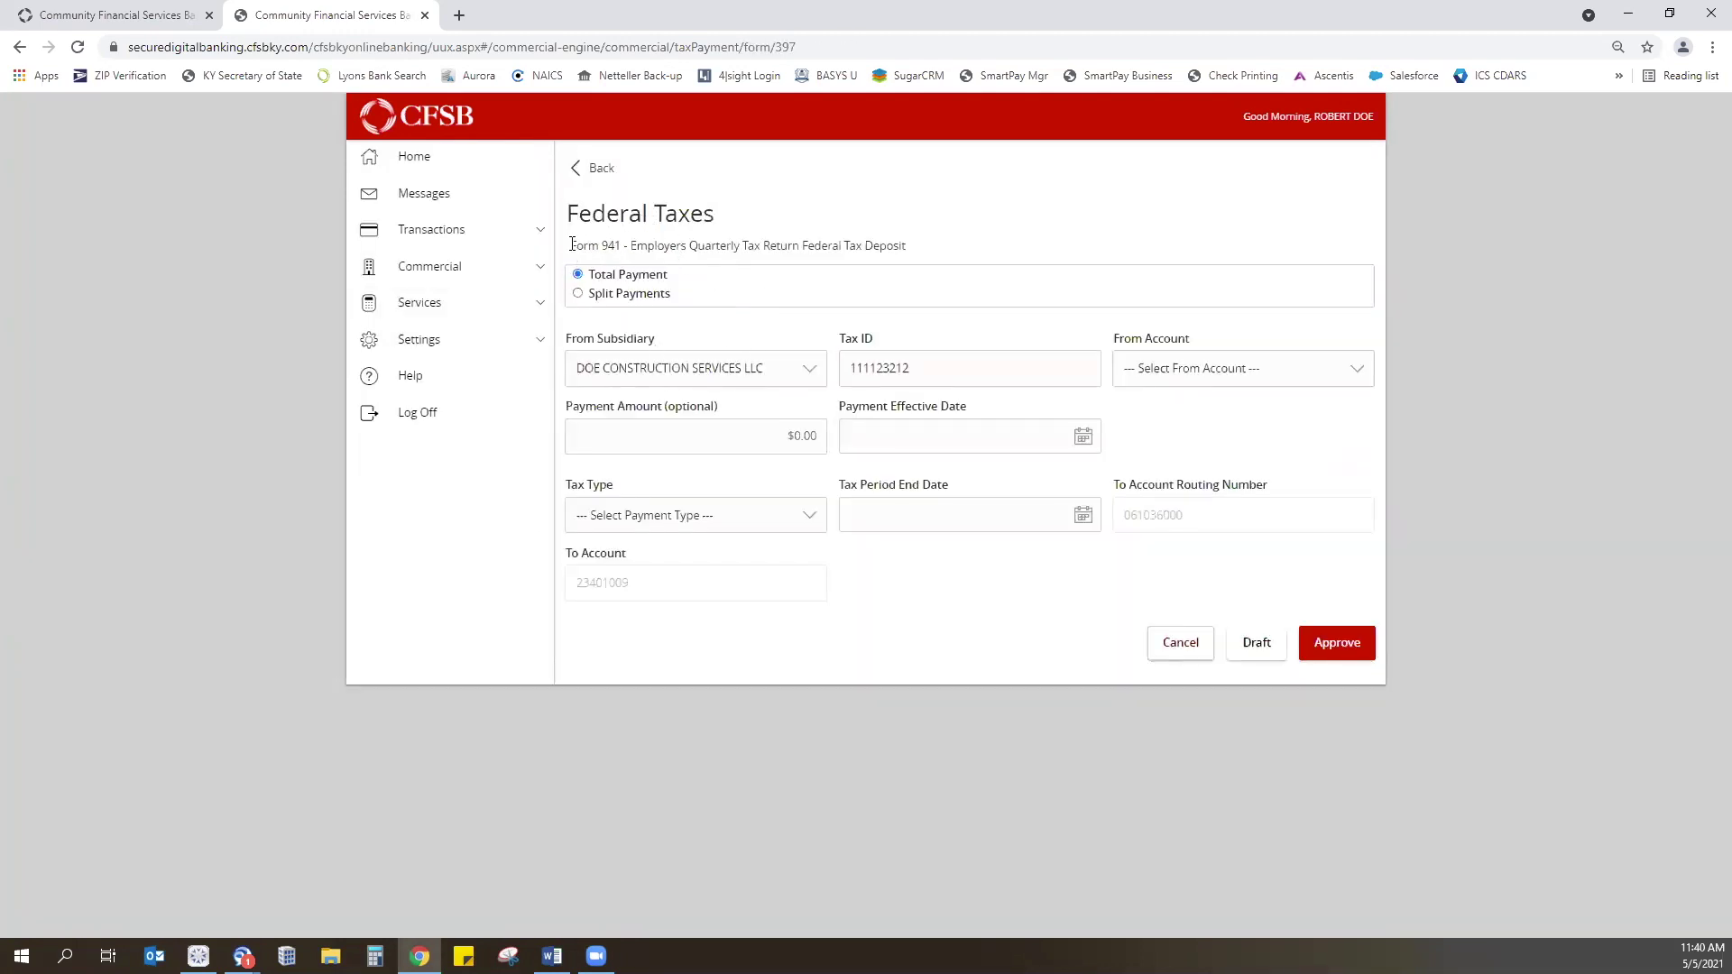
- Choose Split Payments for Form 941 and fund it from the Operating Account
left_click_drag(571, 244, 918, 251)
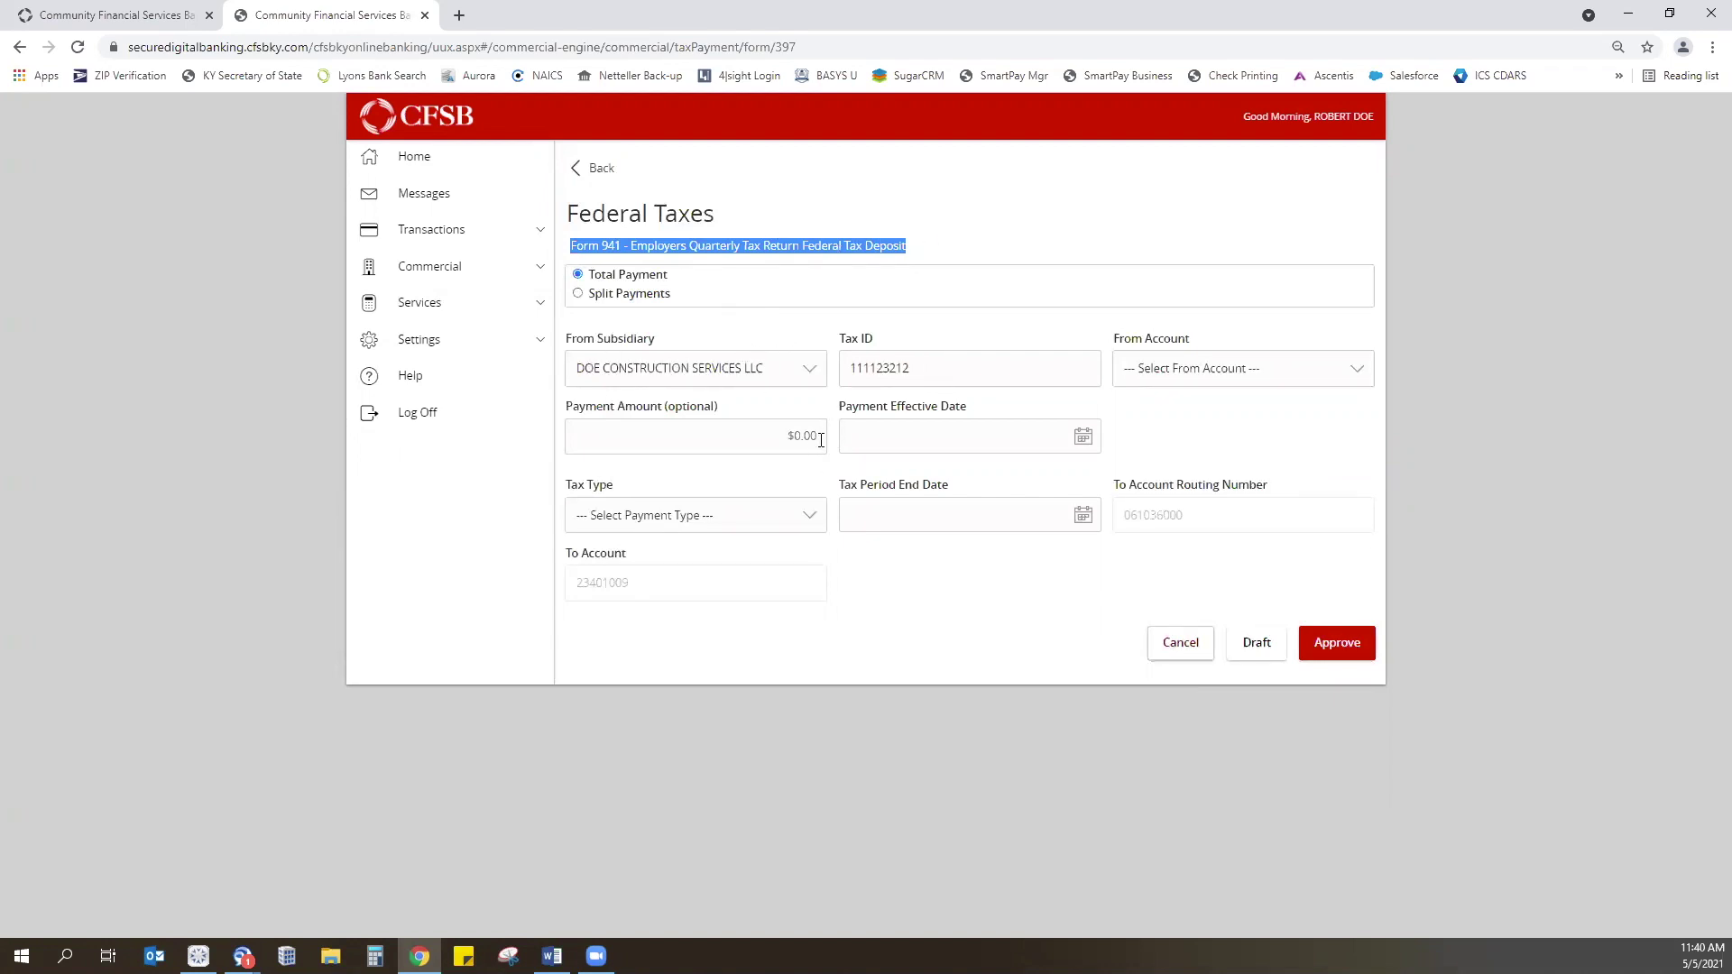
left_click(578, 294)
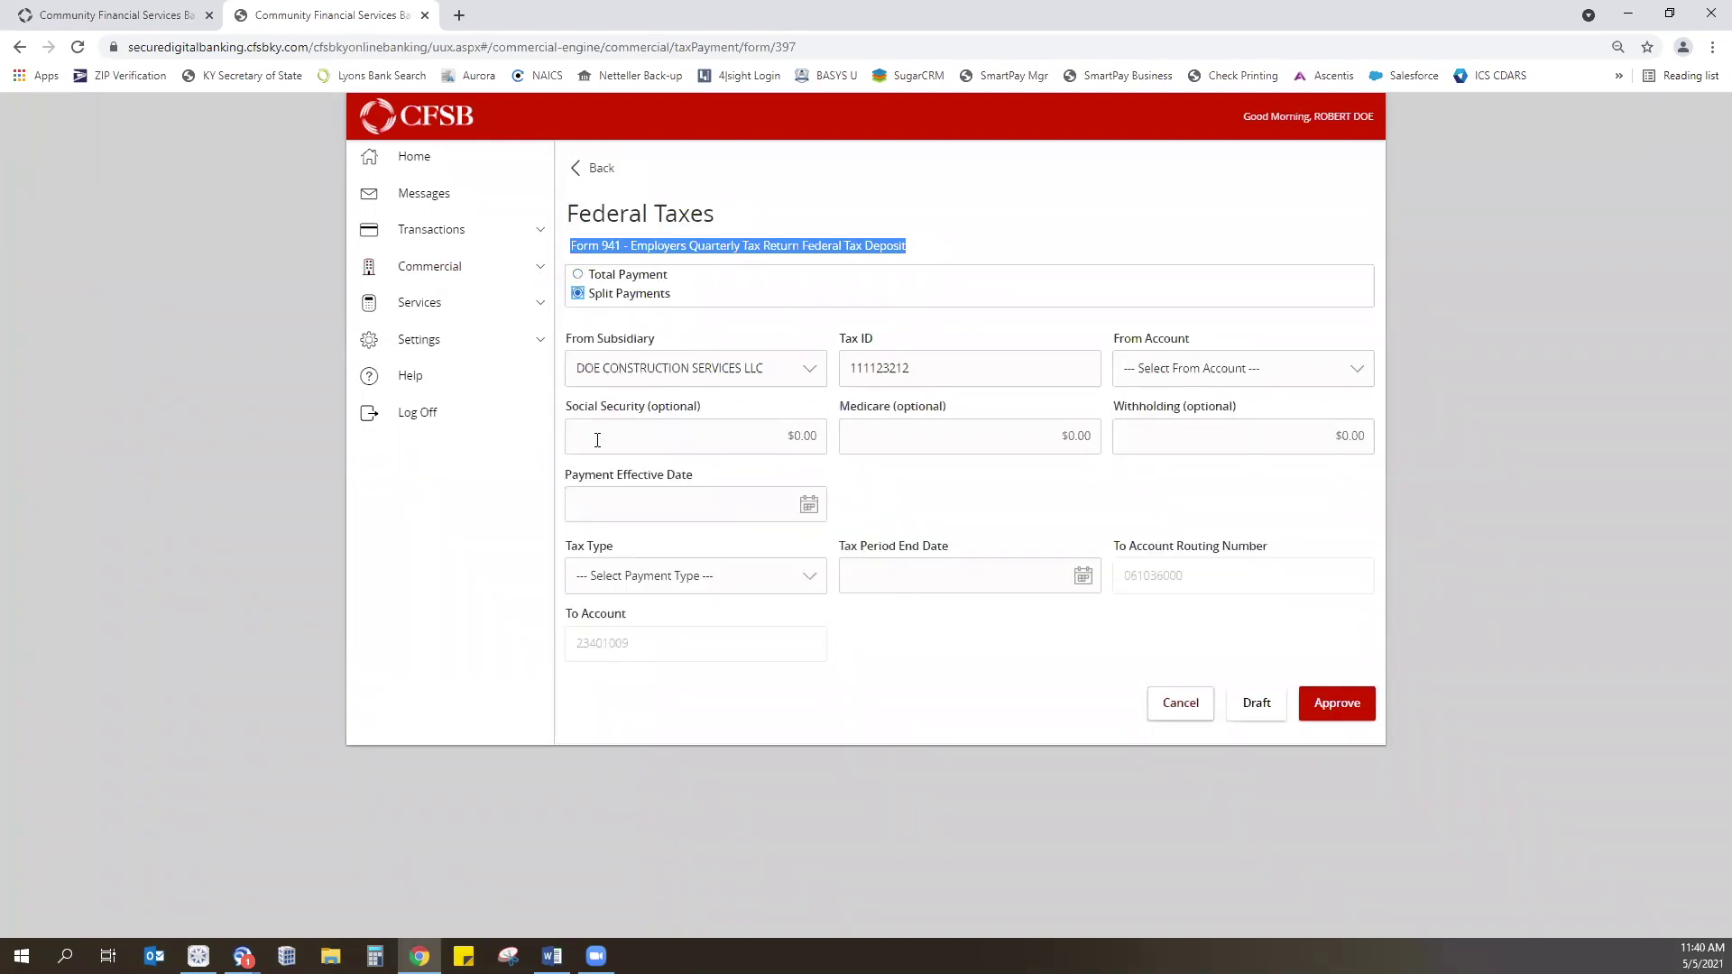
left_click(660, 441)
left_click(1095, 435)
left_click(1248, 432)
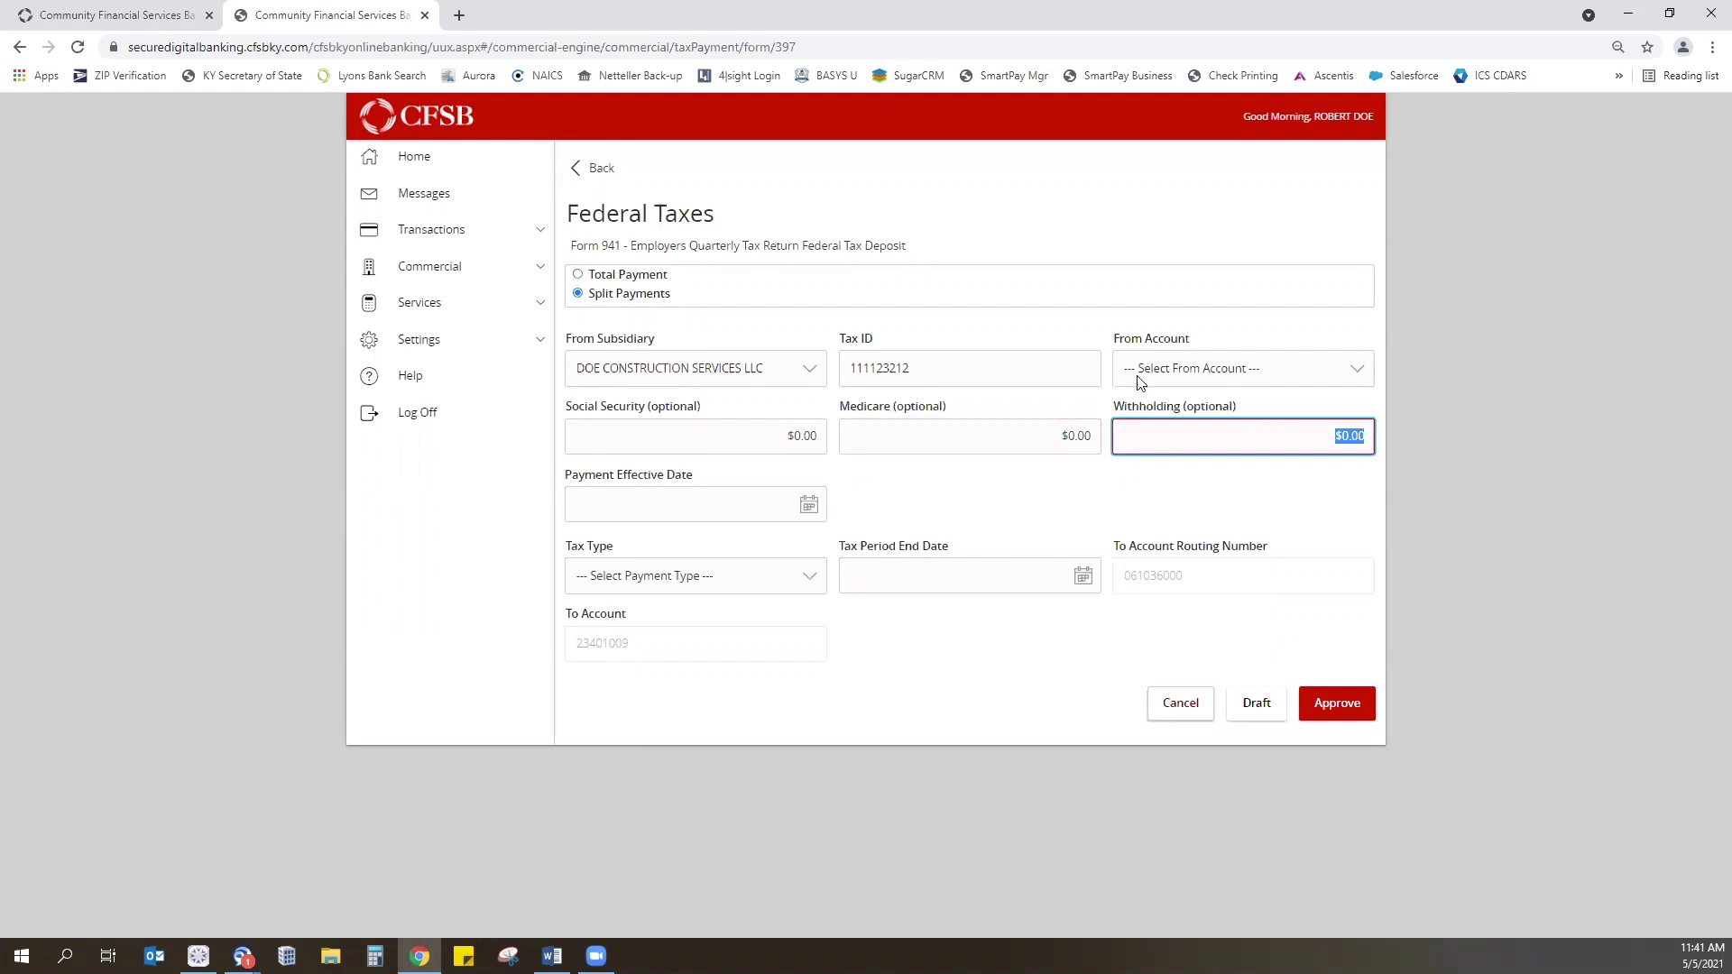
left_click(1162, 373)
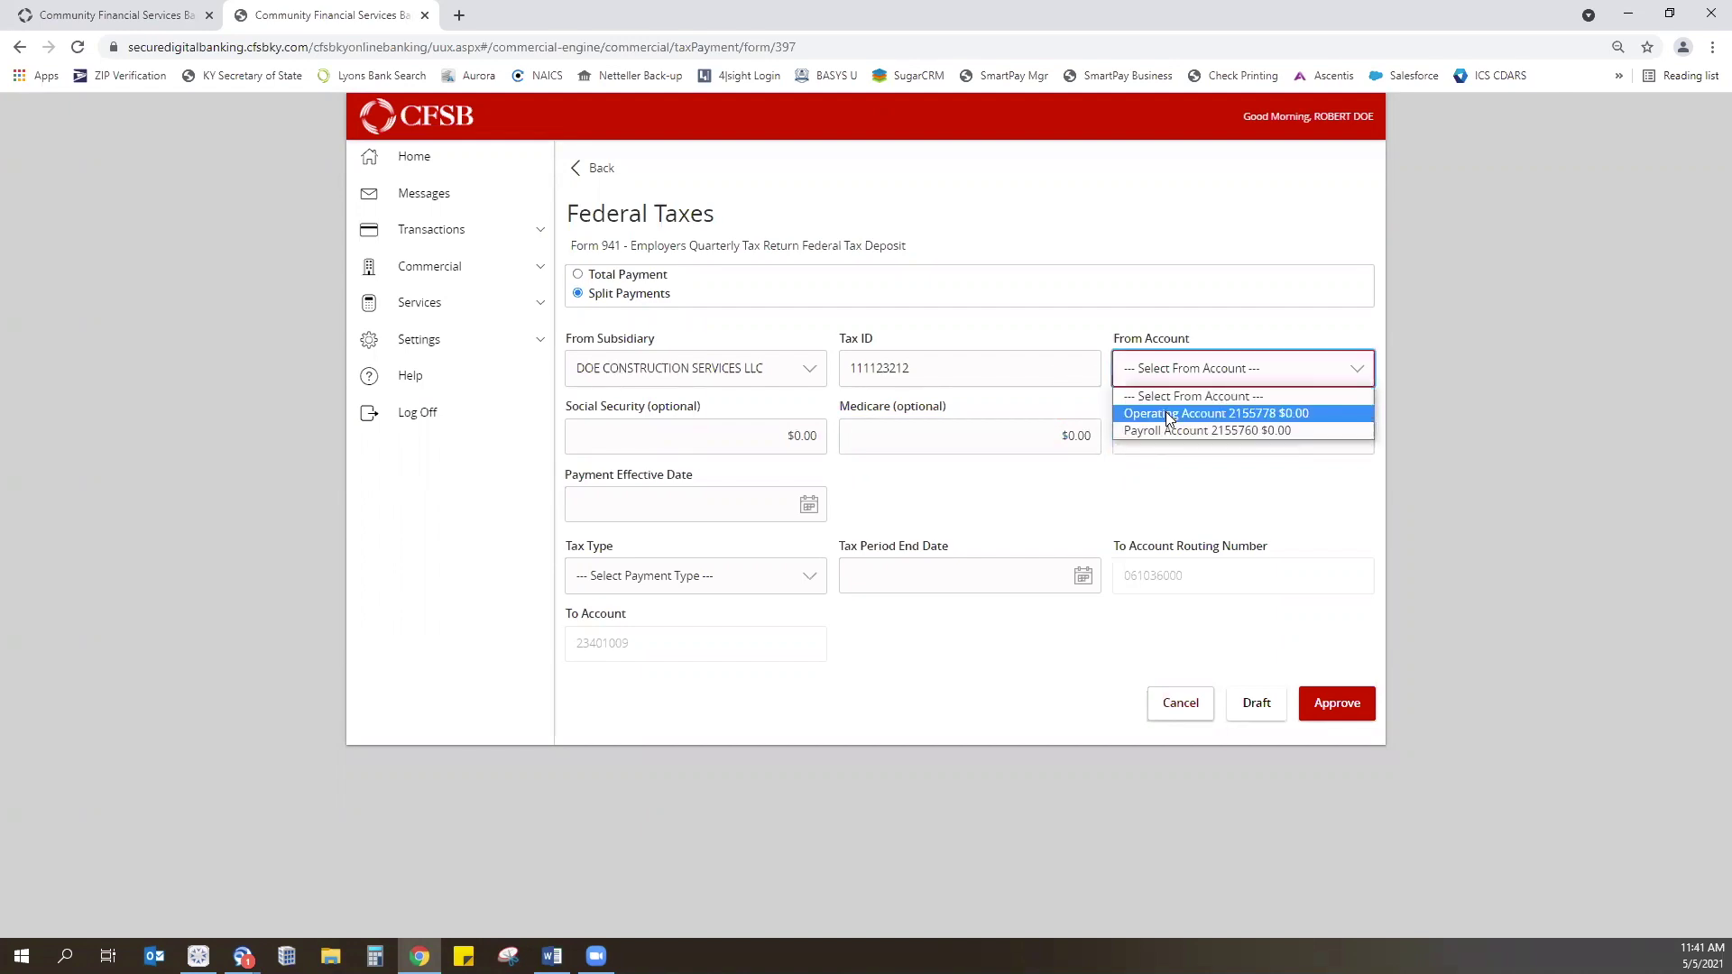
left_click(1167, 413)
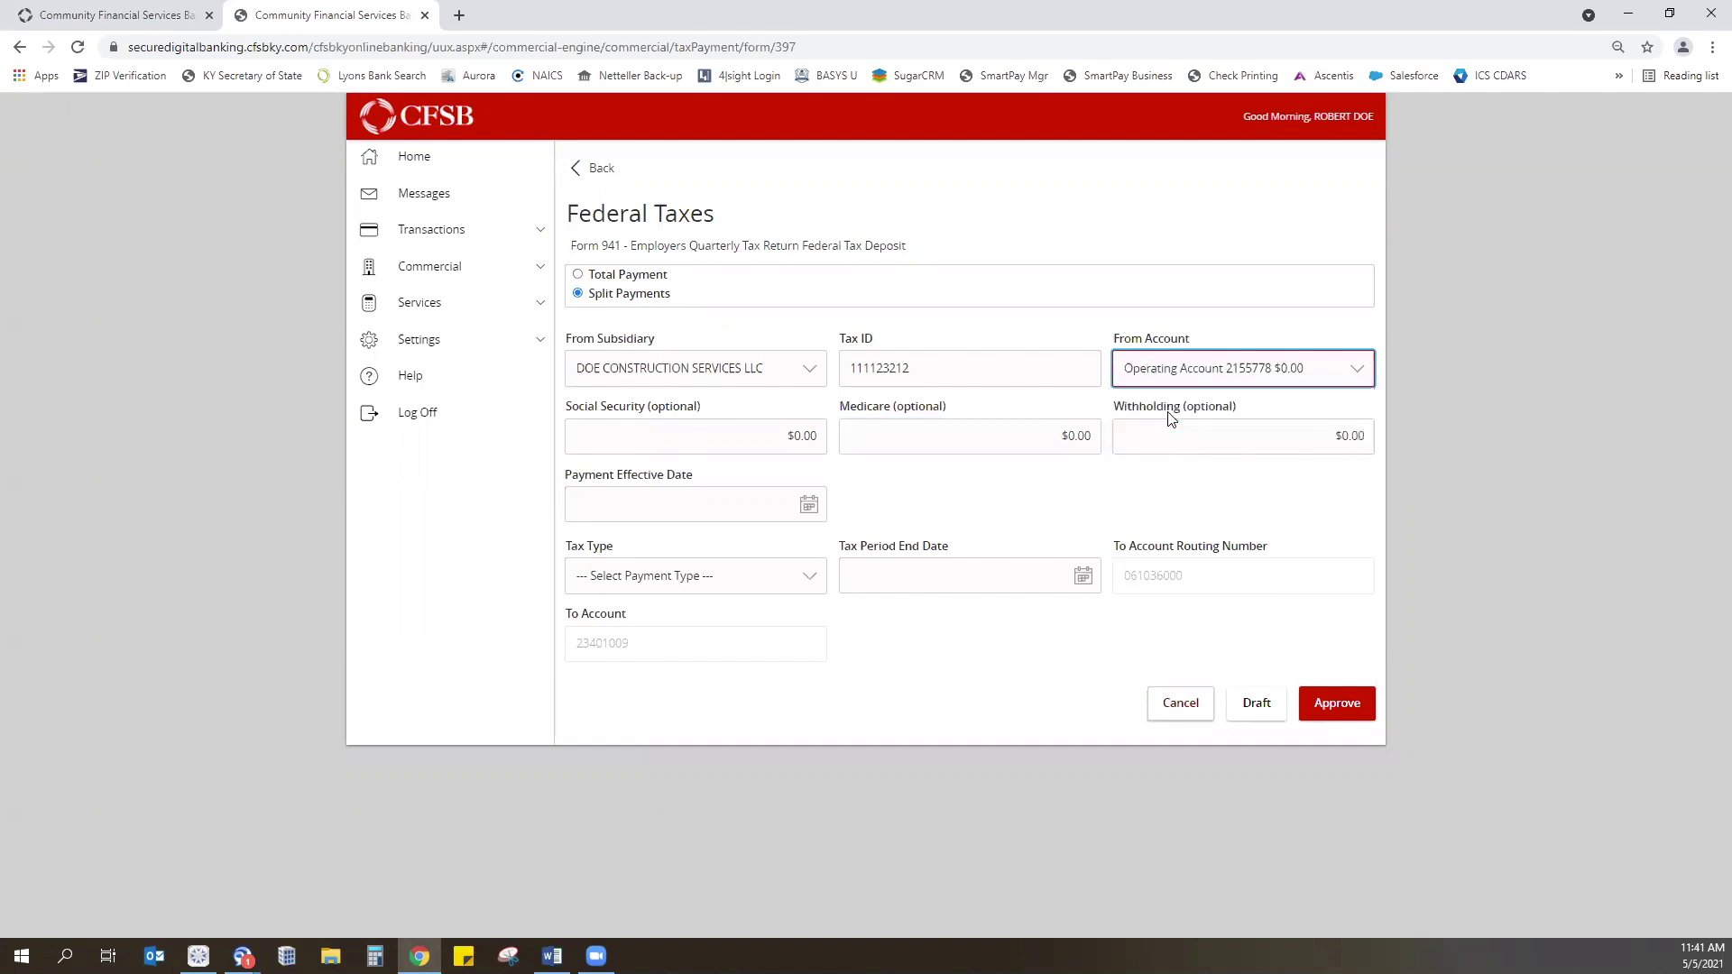
- Enter 50.00 each for Social Security, Medicare and Withholding
left_click(823, 440)
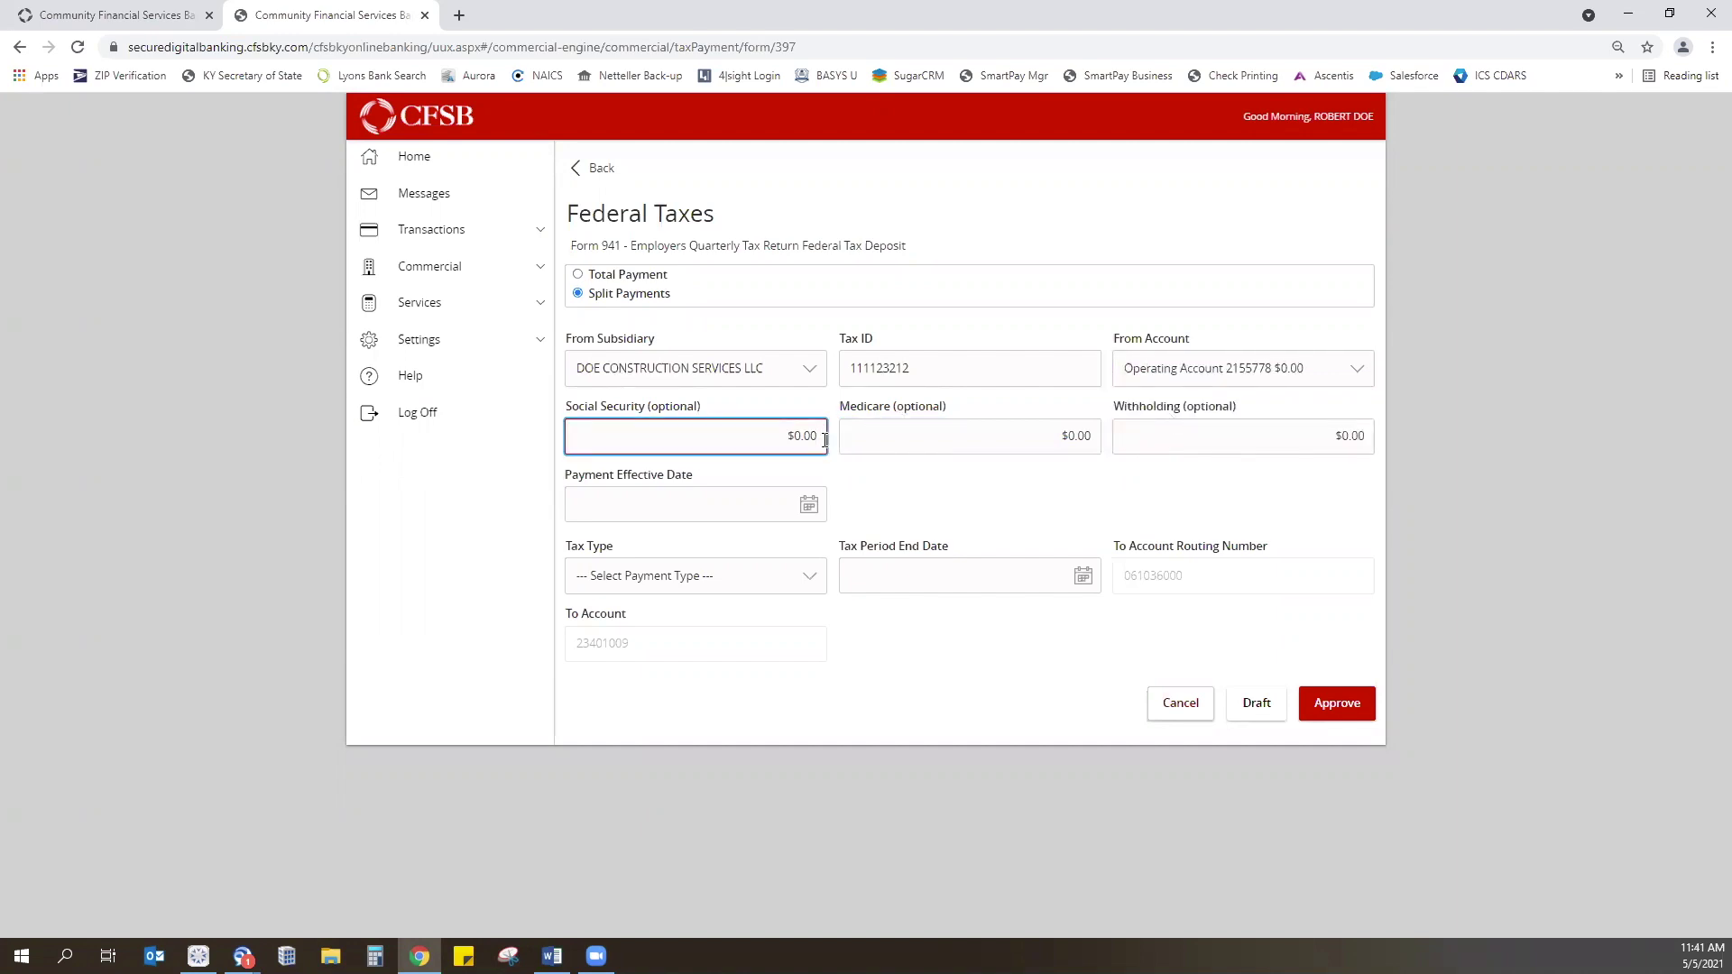
type("50")
key("Tab")
type("5000")
key("Tab")
type("50.00")
left_click(741, 502)
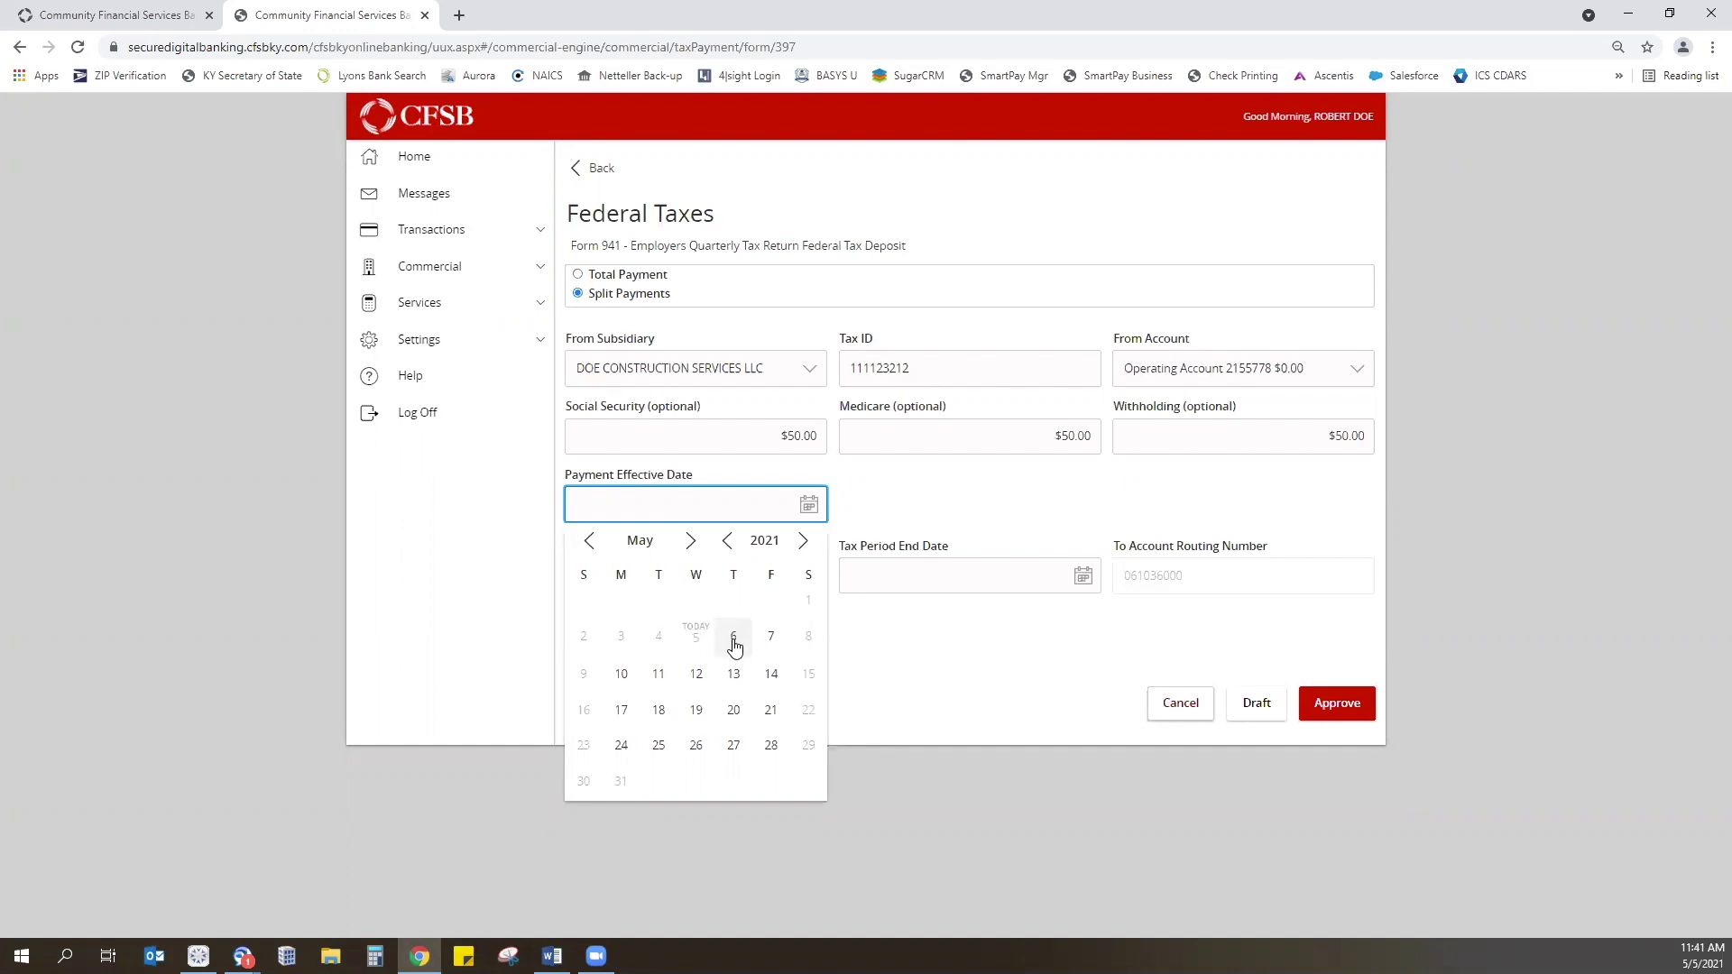
- Set effective date 05/06/2021, tax type Deposit, and a period end date of July 31, 2021
left_click(734, 645)
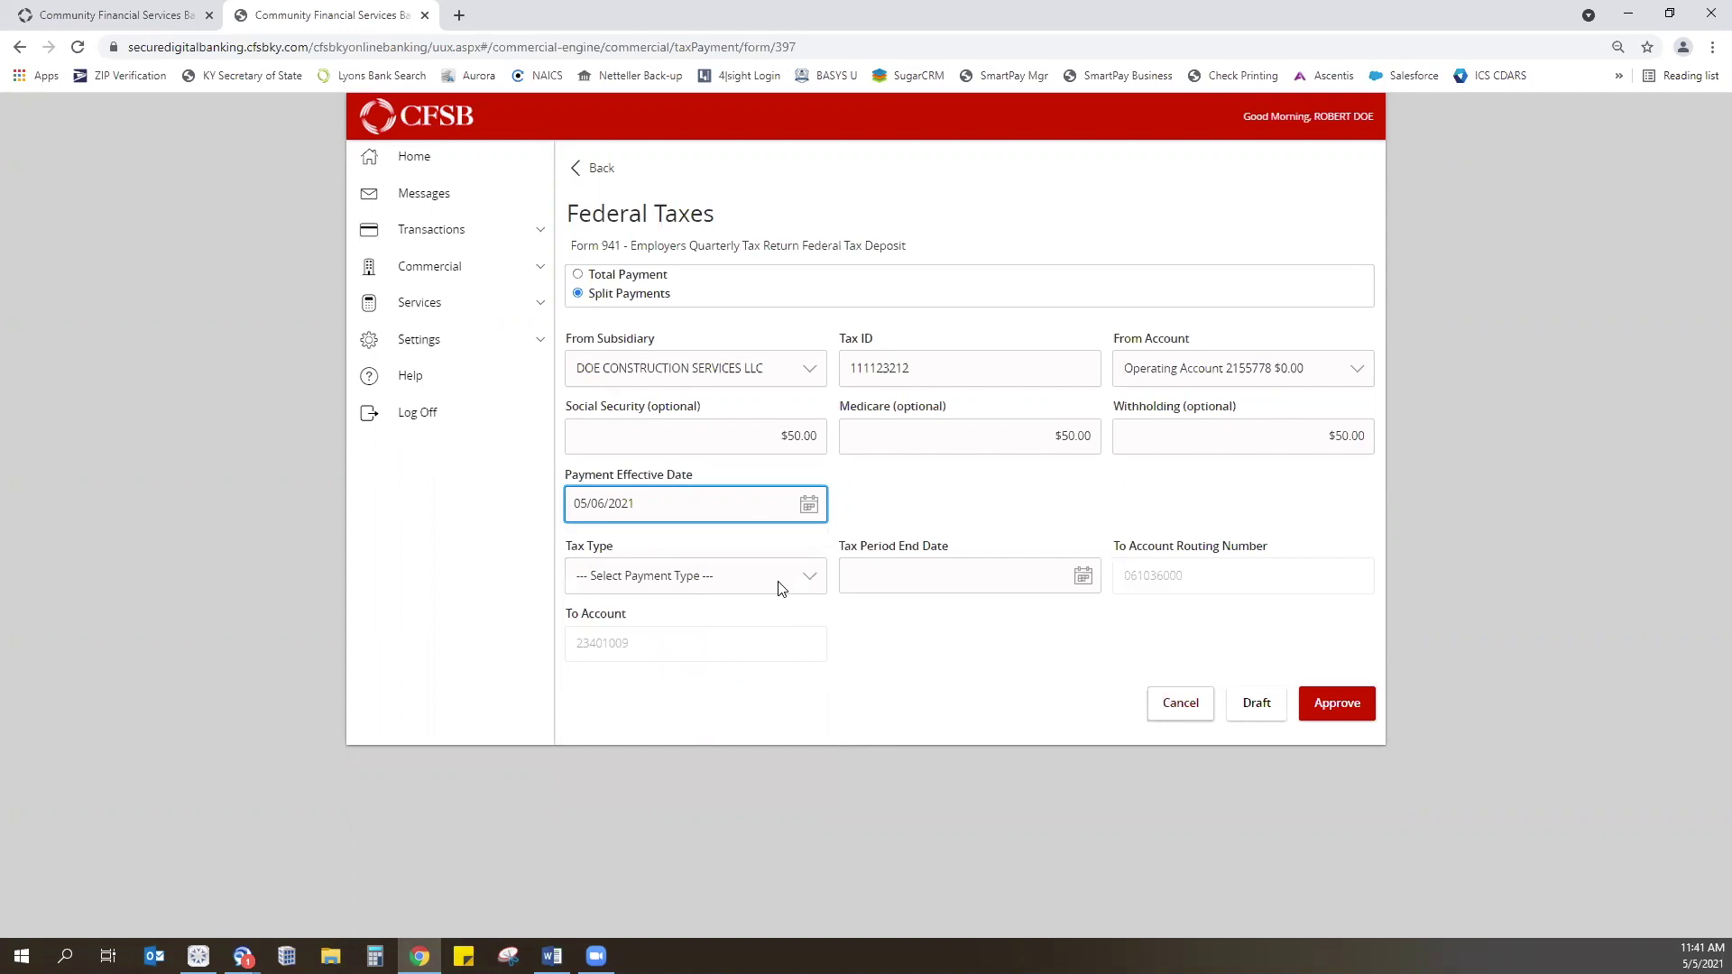
left_click(777, 581)
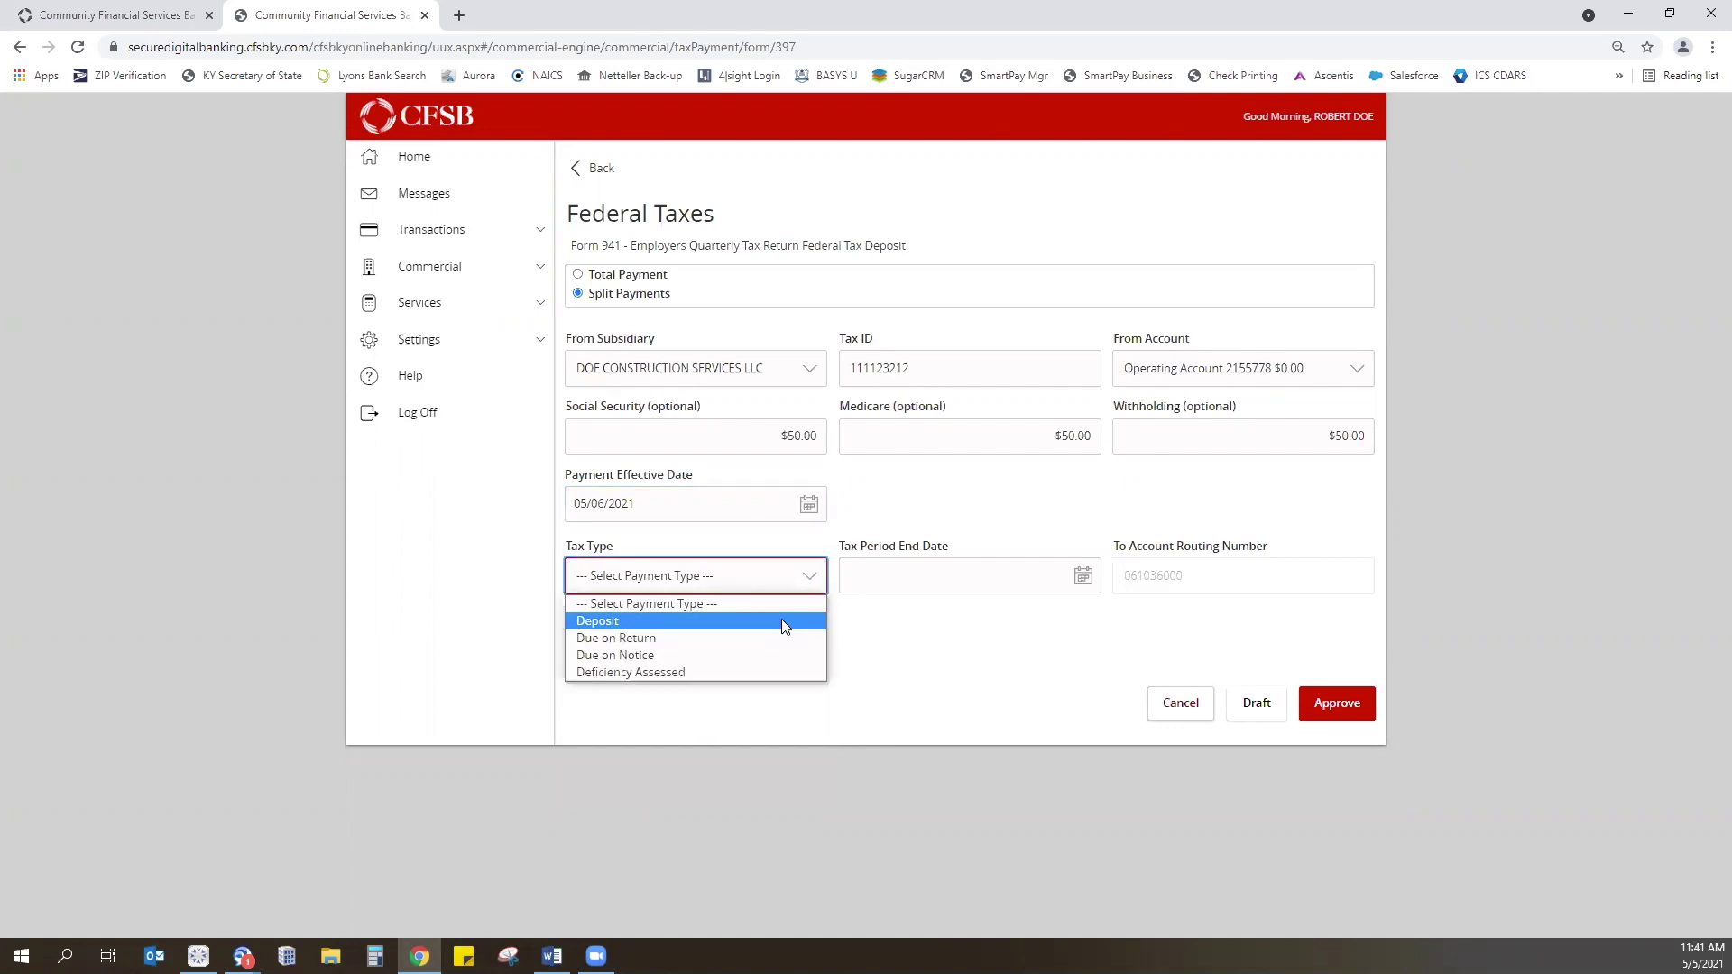
left_click(781, 621)
left_click(911, 586)
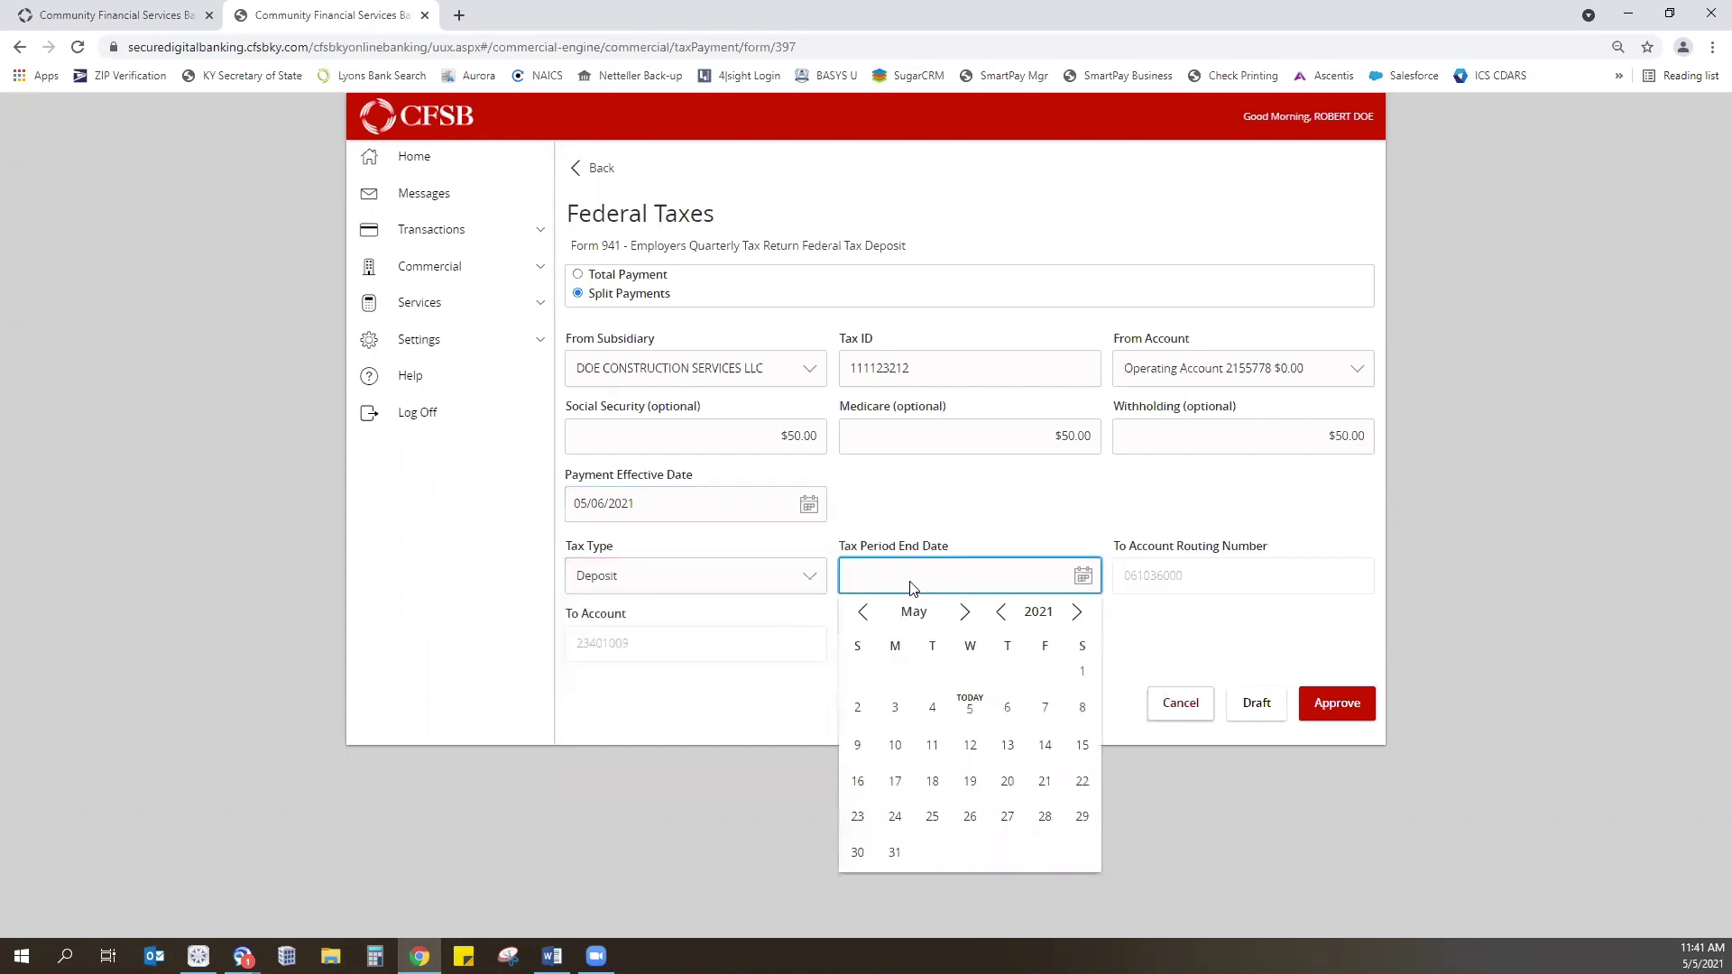
left_click(1076, 612)
left_click(1076, 612)
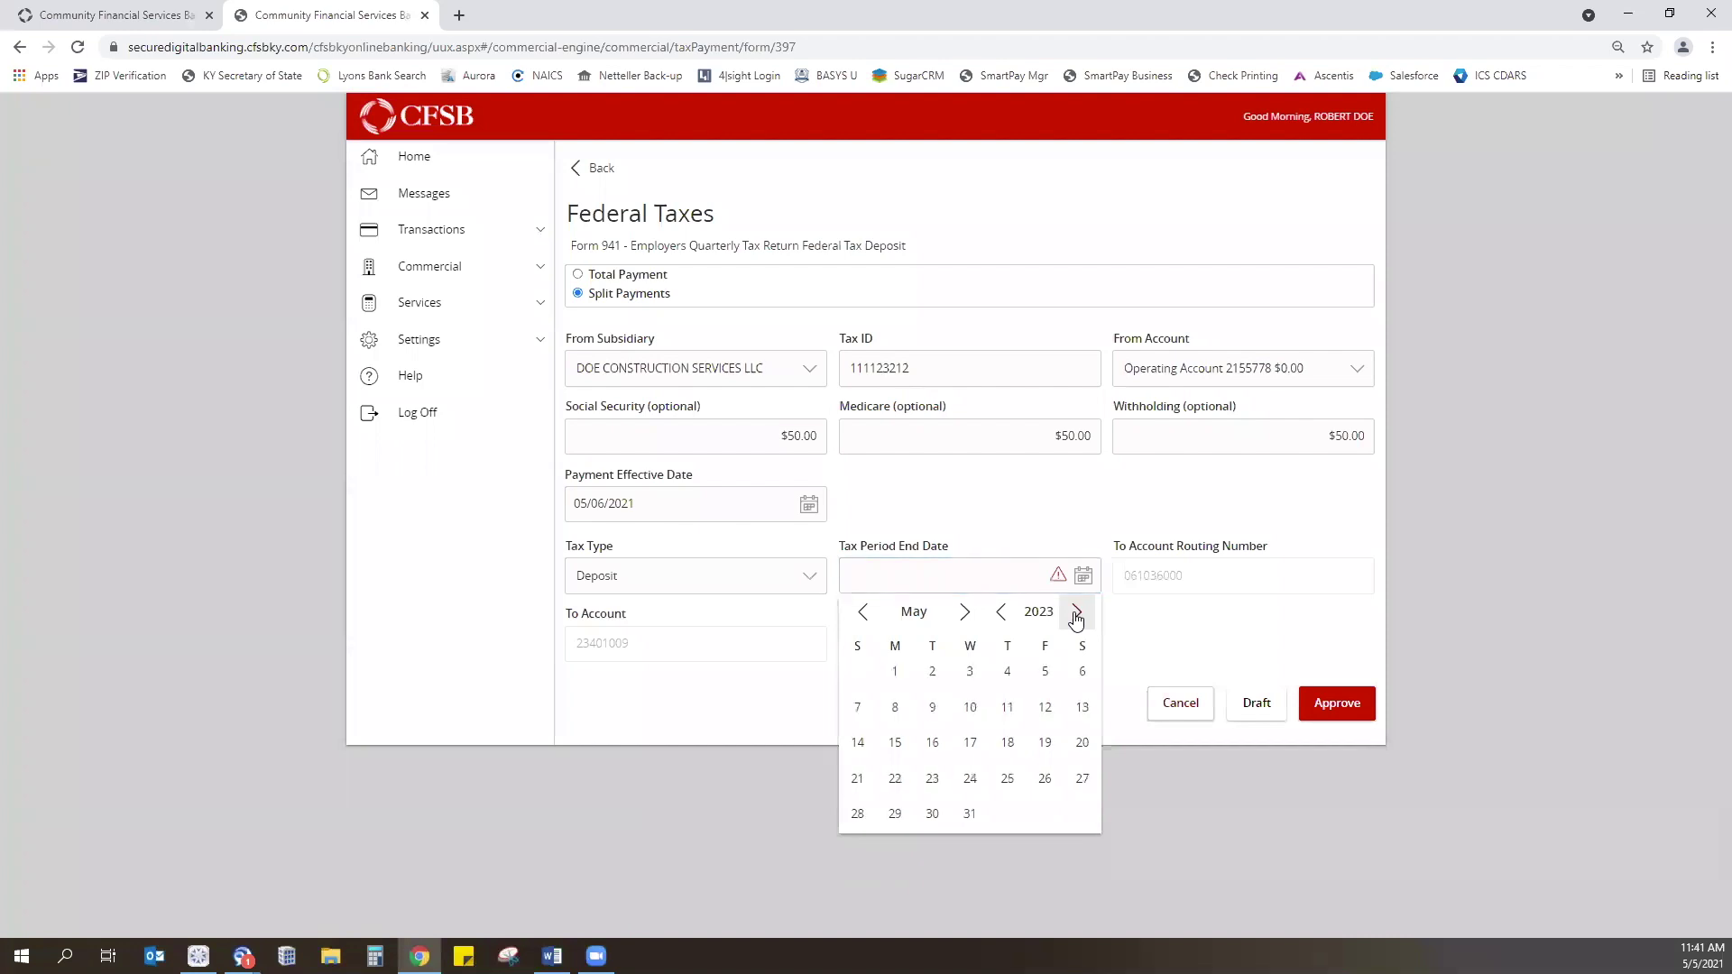
left_click(1076, 613)
left_click(1001, 613)
left_click(1001, 613)
left_click(1002, 614)
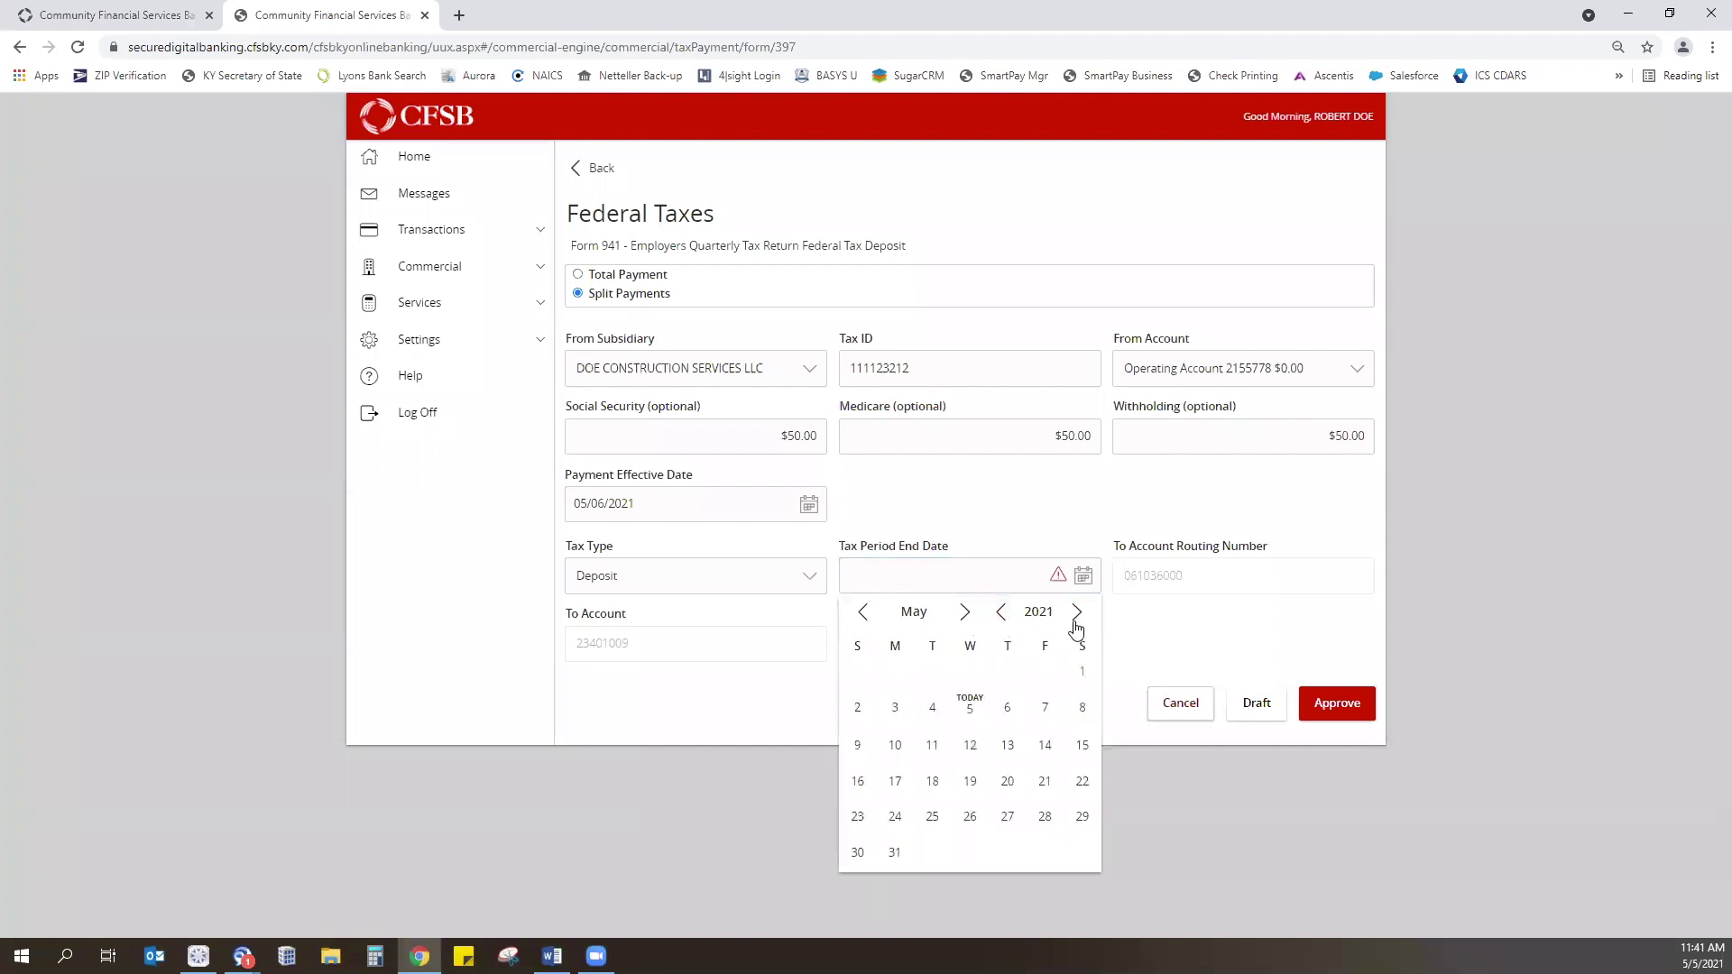
left_click(966, 614)
left_click(966, 613)
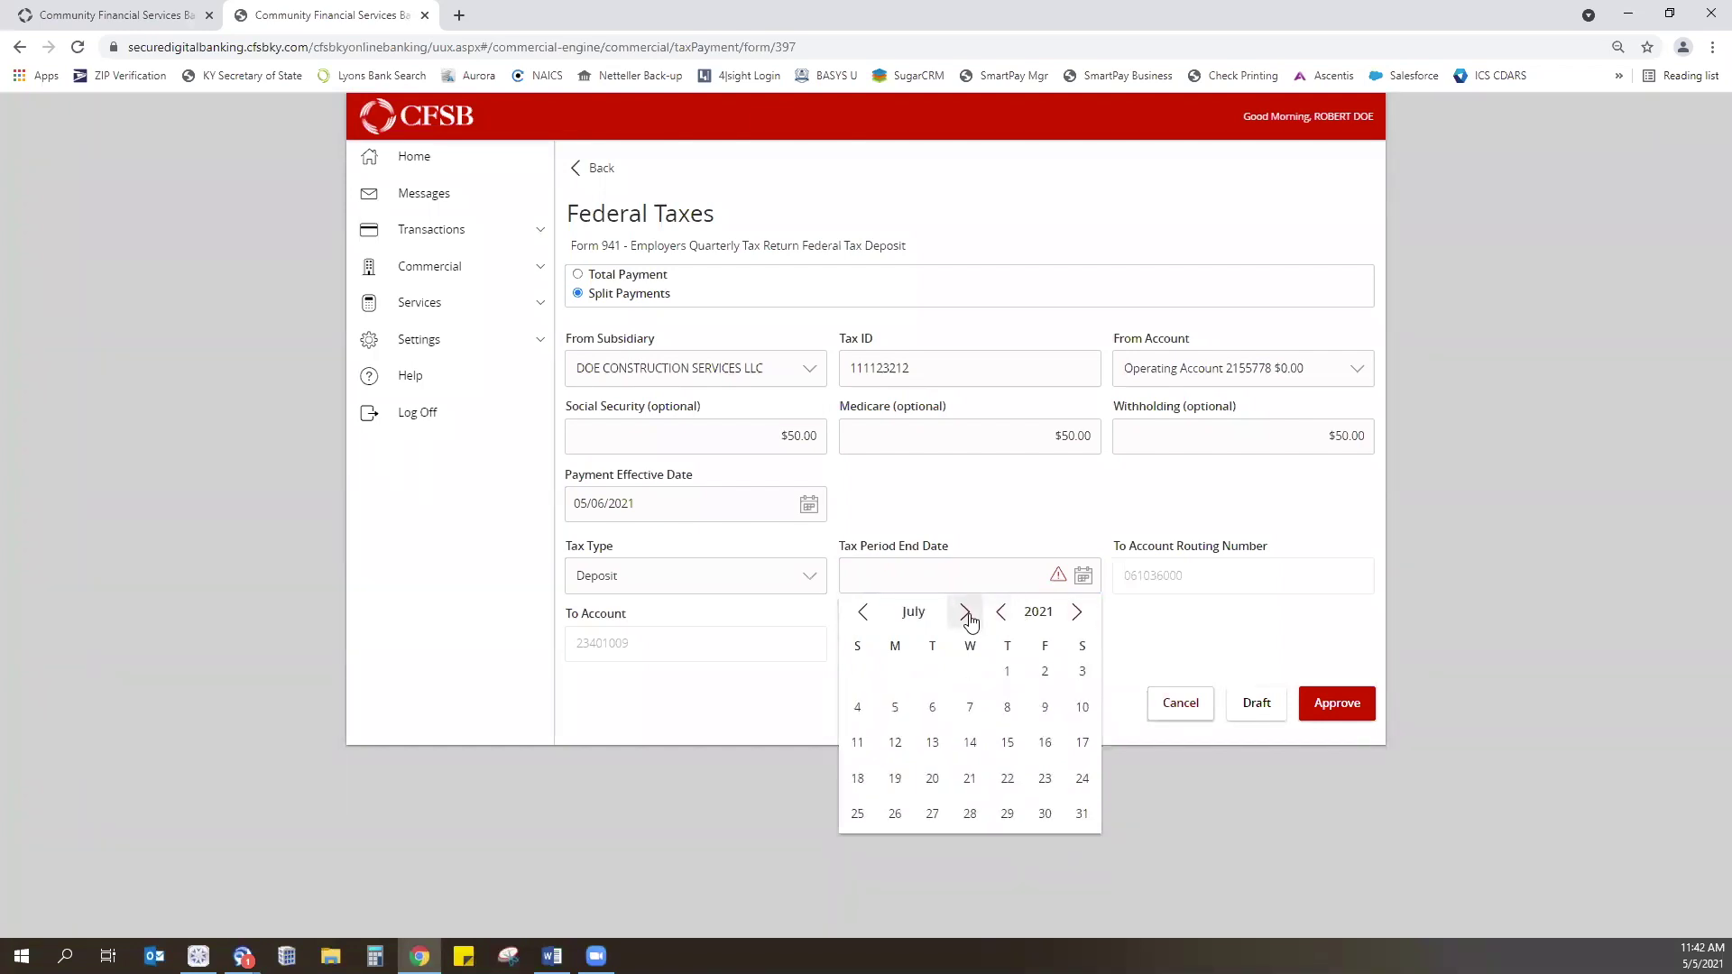
left_click(1082, 814)
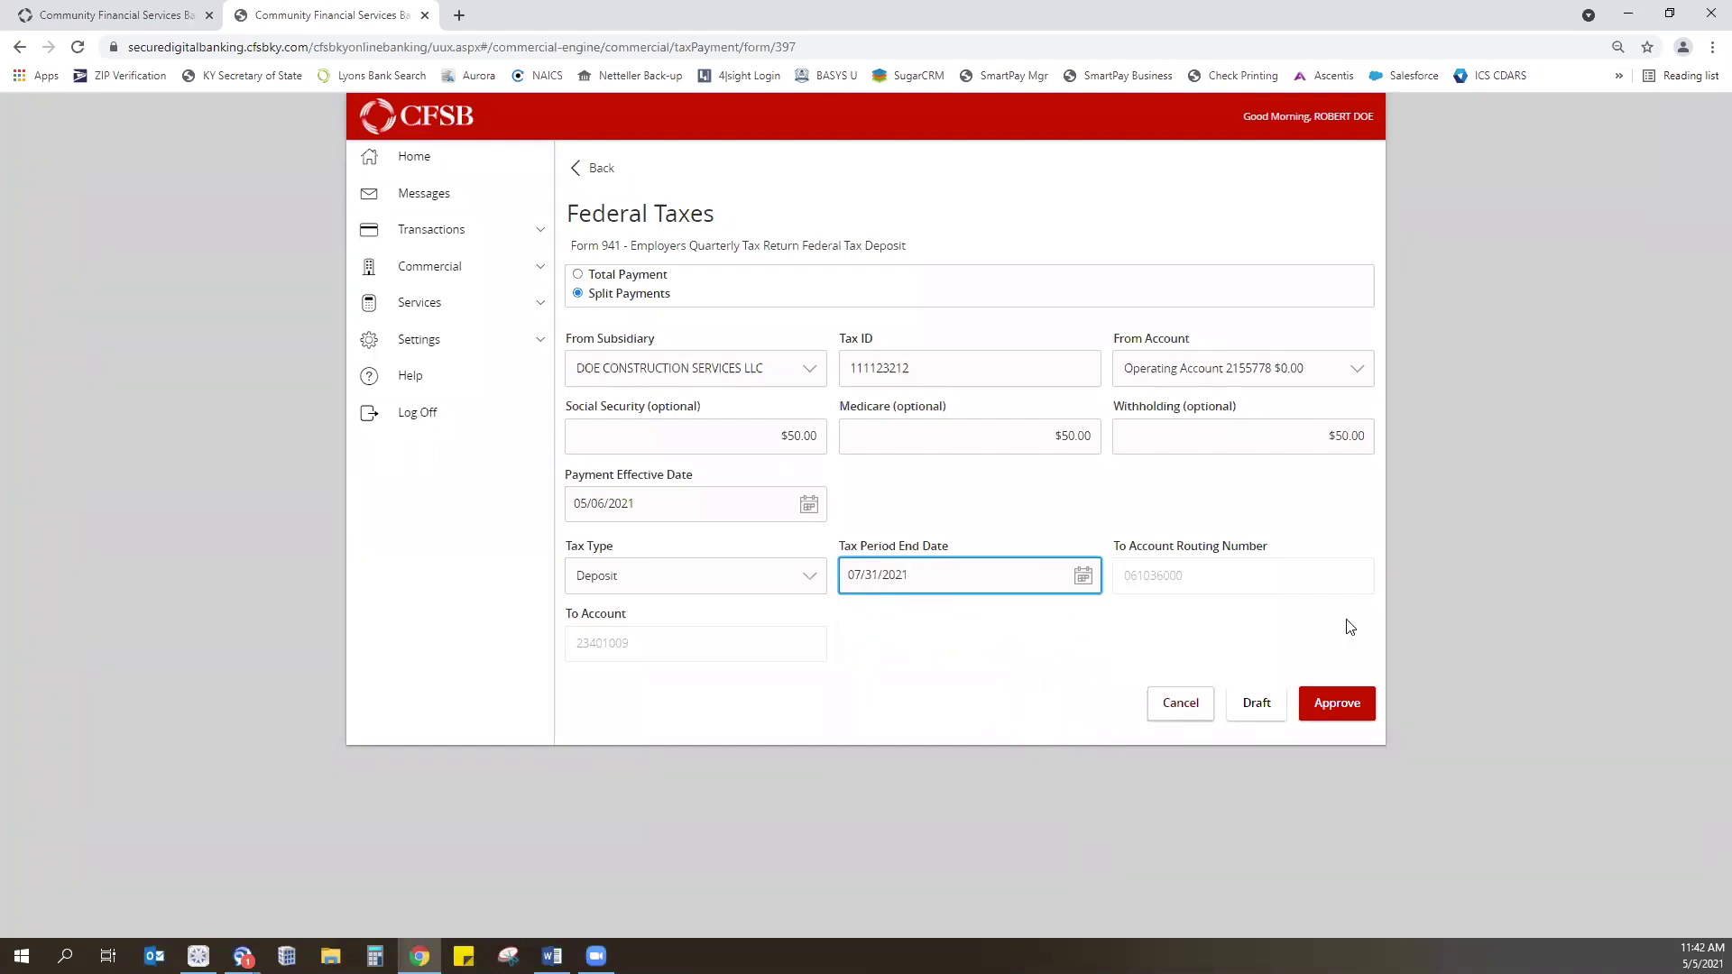
- After the invalid-month error, change the period end to 06/30/2021 and save the $150.00 draft
left_click(1267, 705)
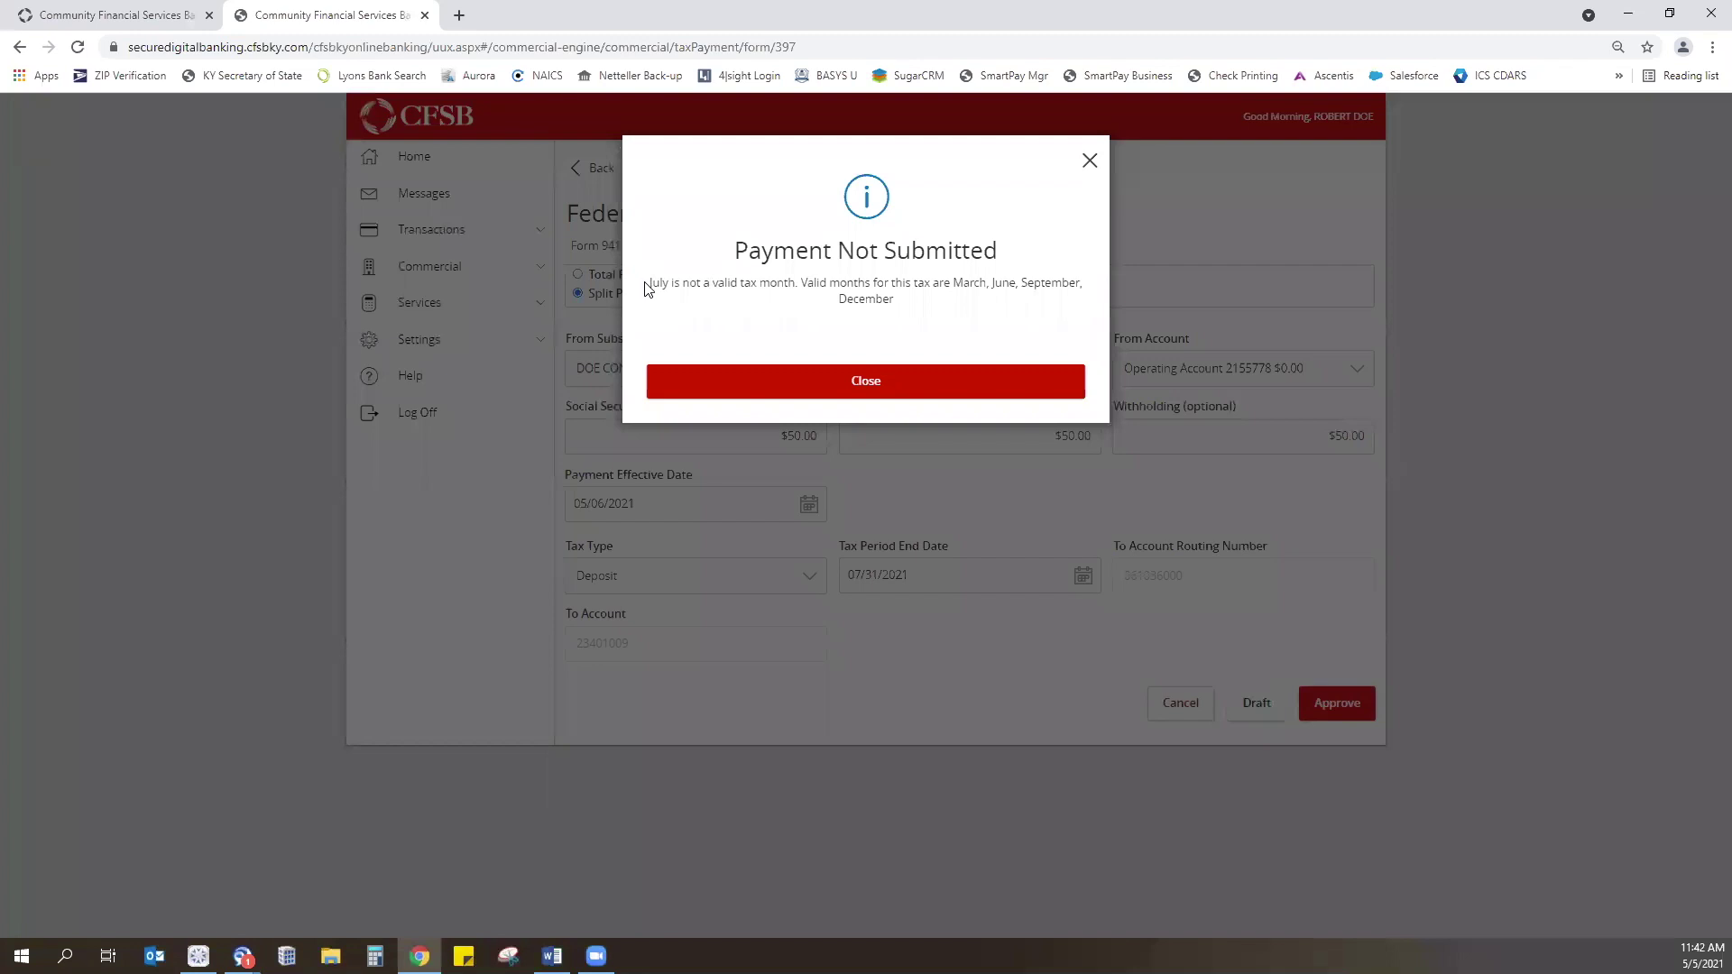
left_click_drag(648, 283, 797, 282)
left_click(958, 283)
left_click(897, 379)
left_click(1082, 577)
left_click(864, 612)
left_click(967, 815)
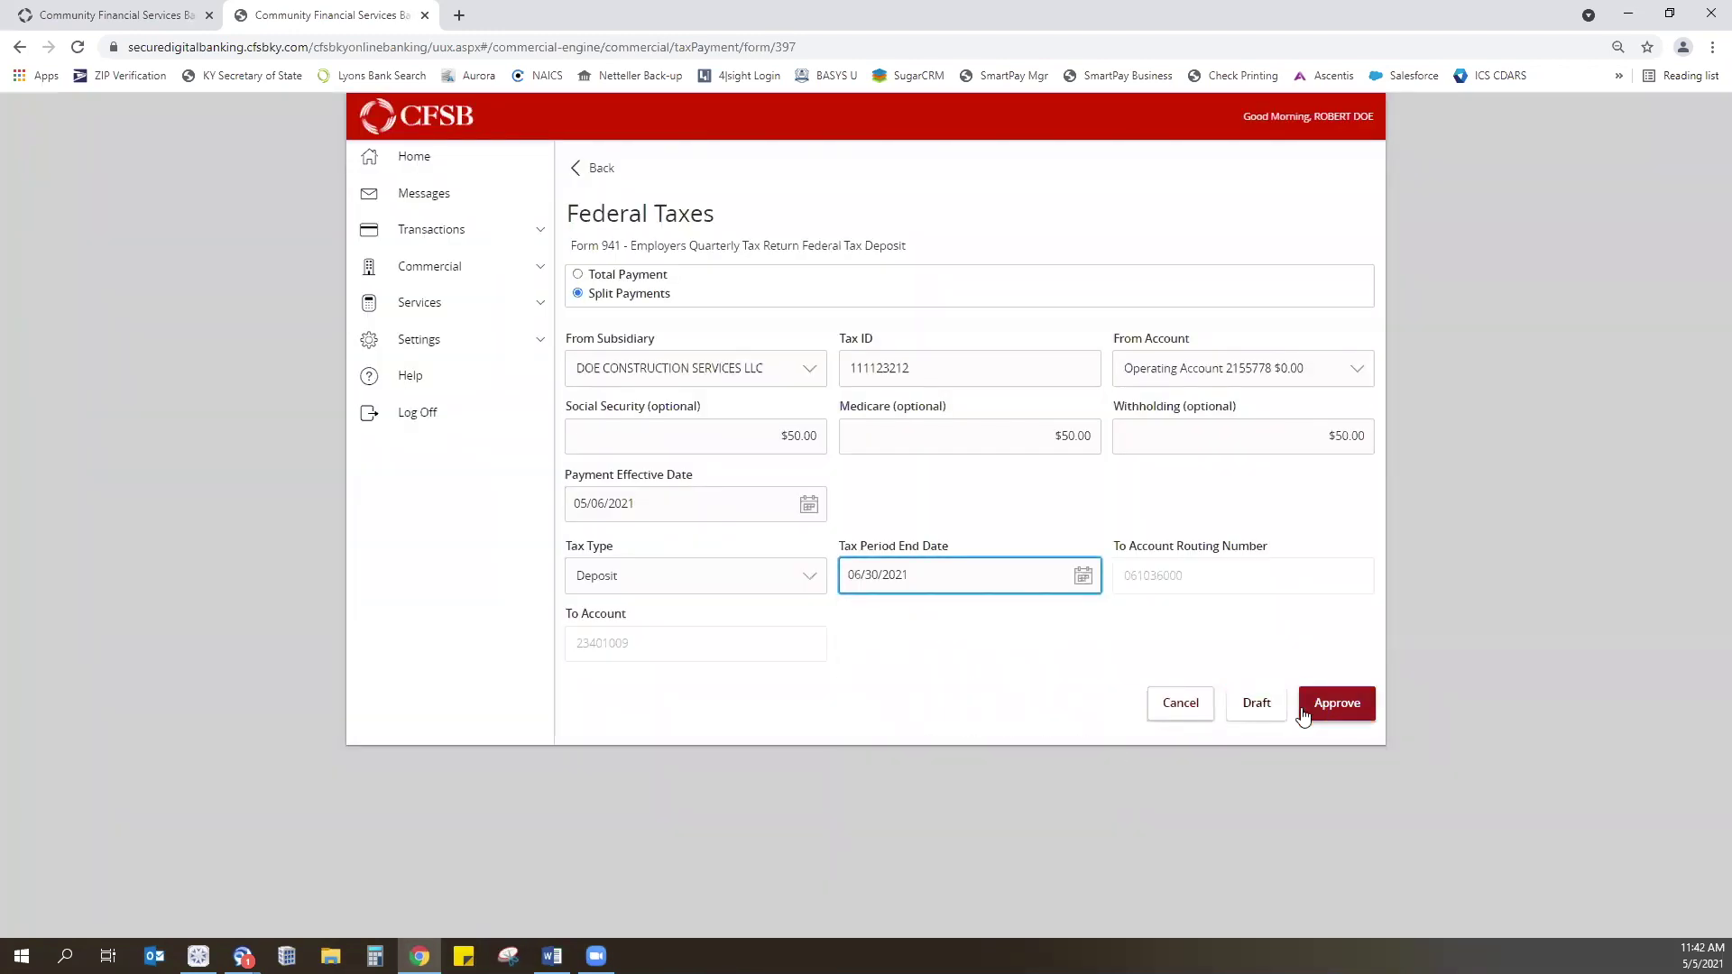
left_click(1249, 719)
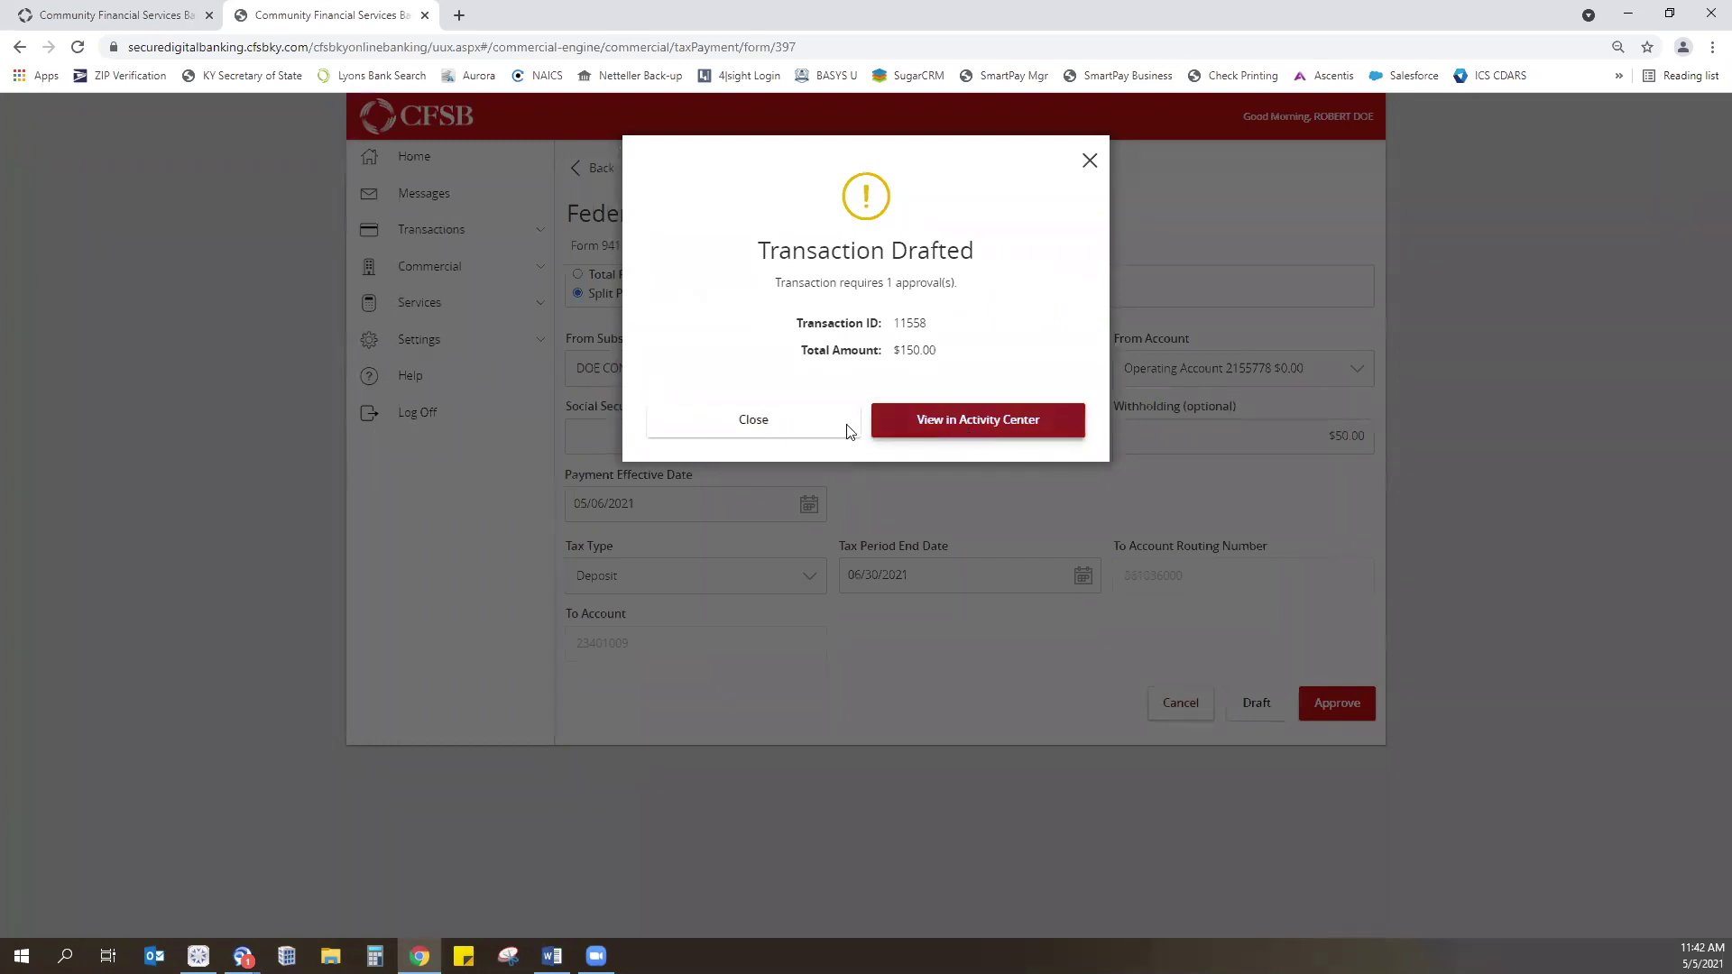
left_click(813, 433)
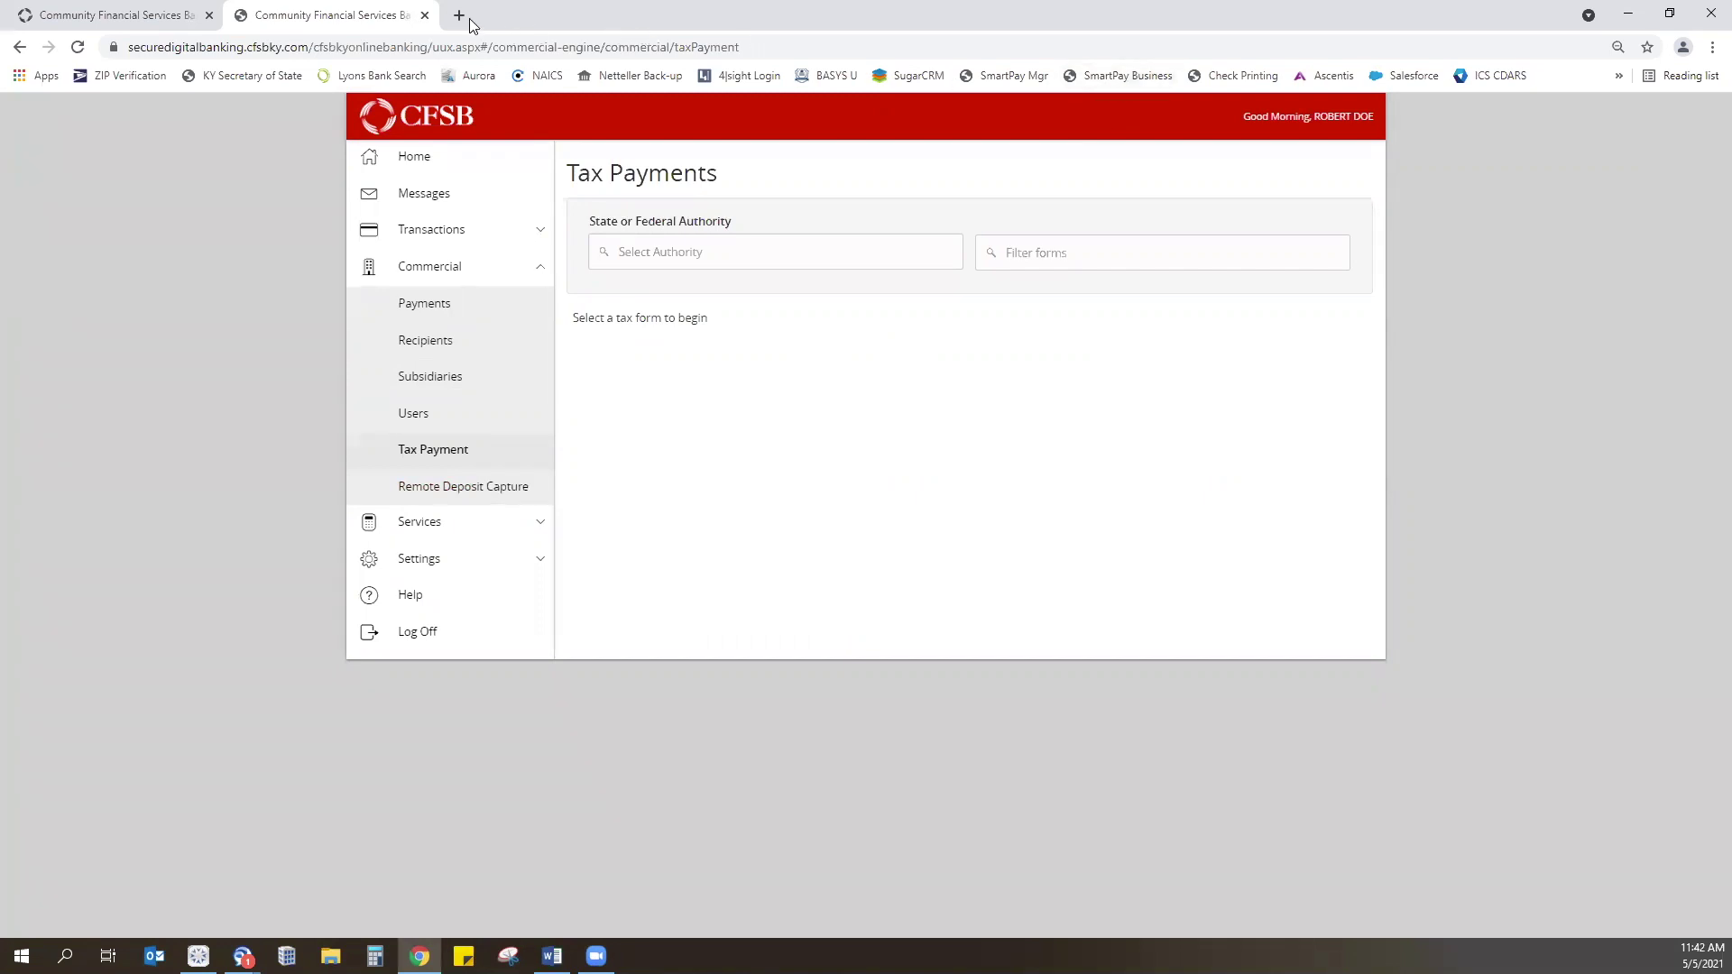
- Load the SmartPay Business login page in the first tab, then return to online banking
left_click(72, 15)
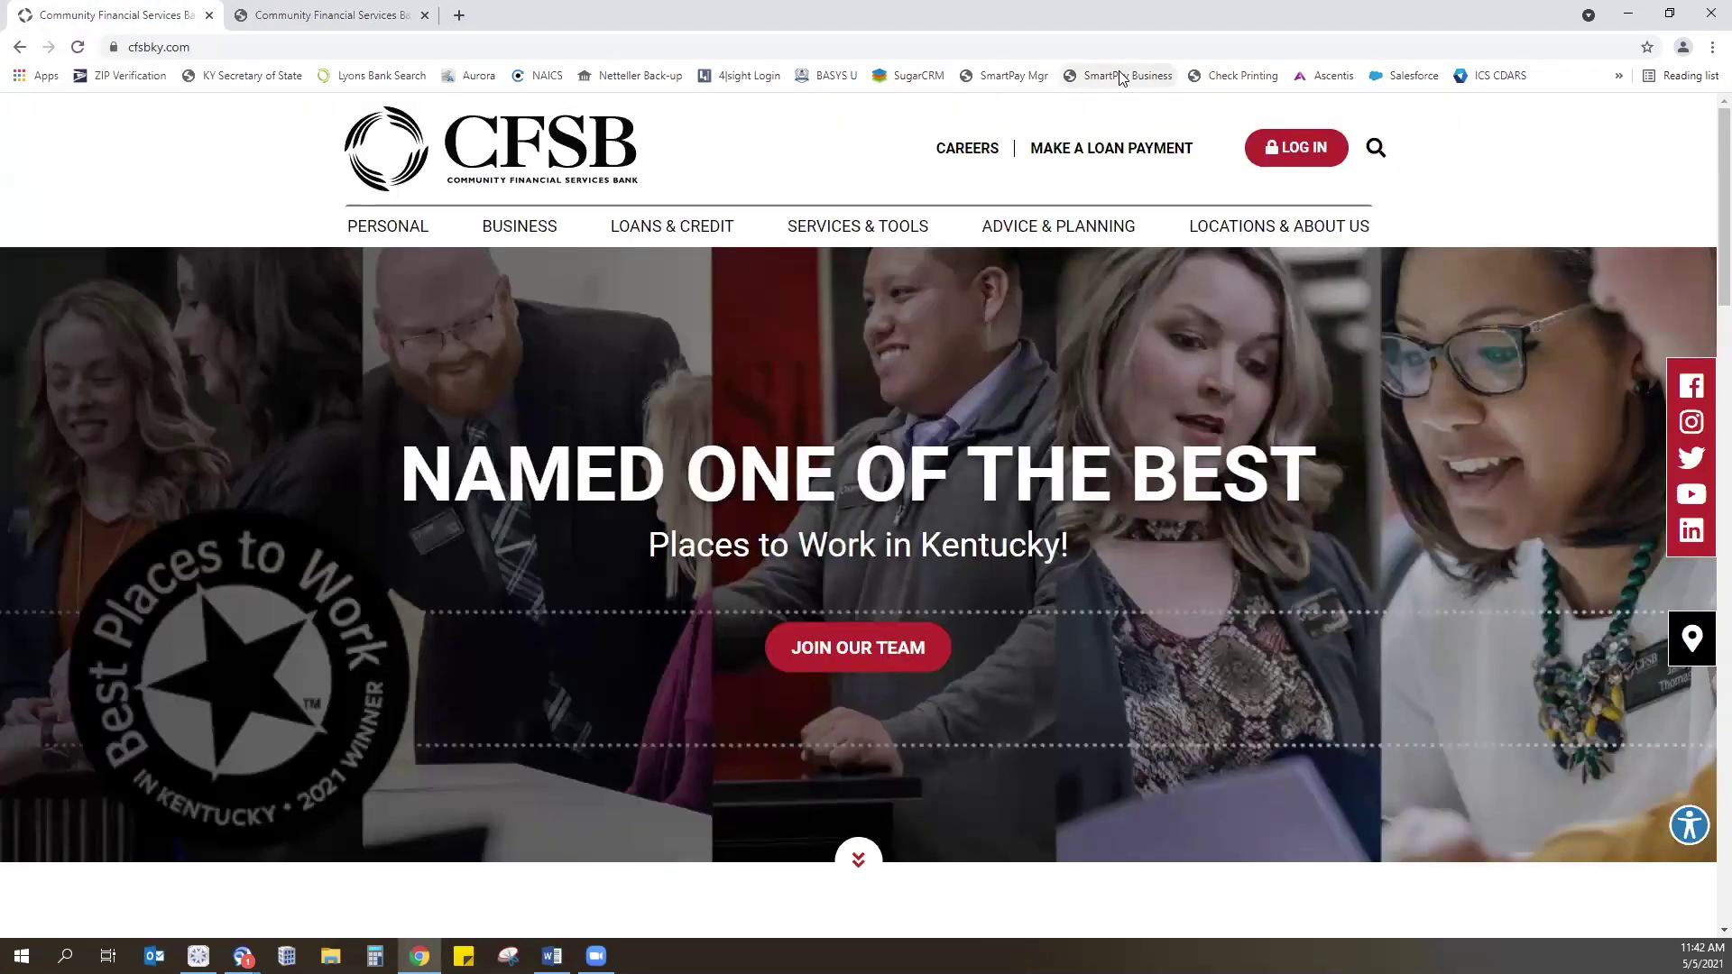
left_click(1119, 78)
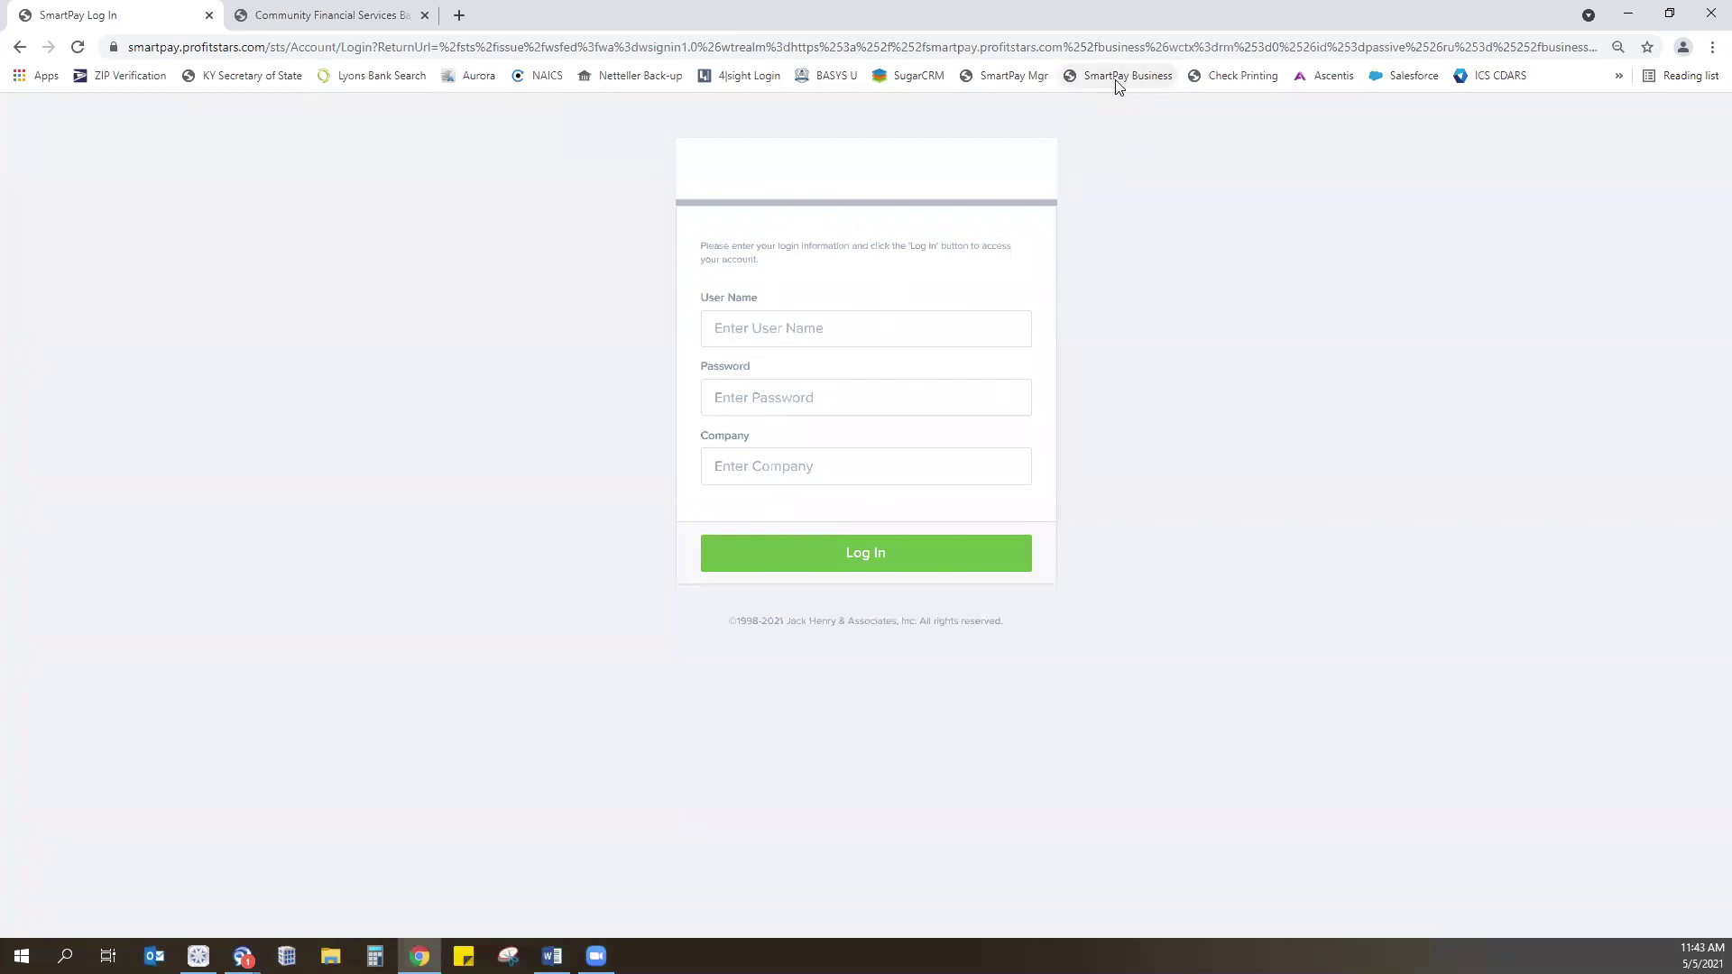
left_click(350, 18)
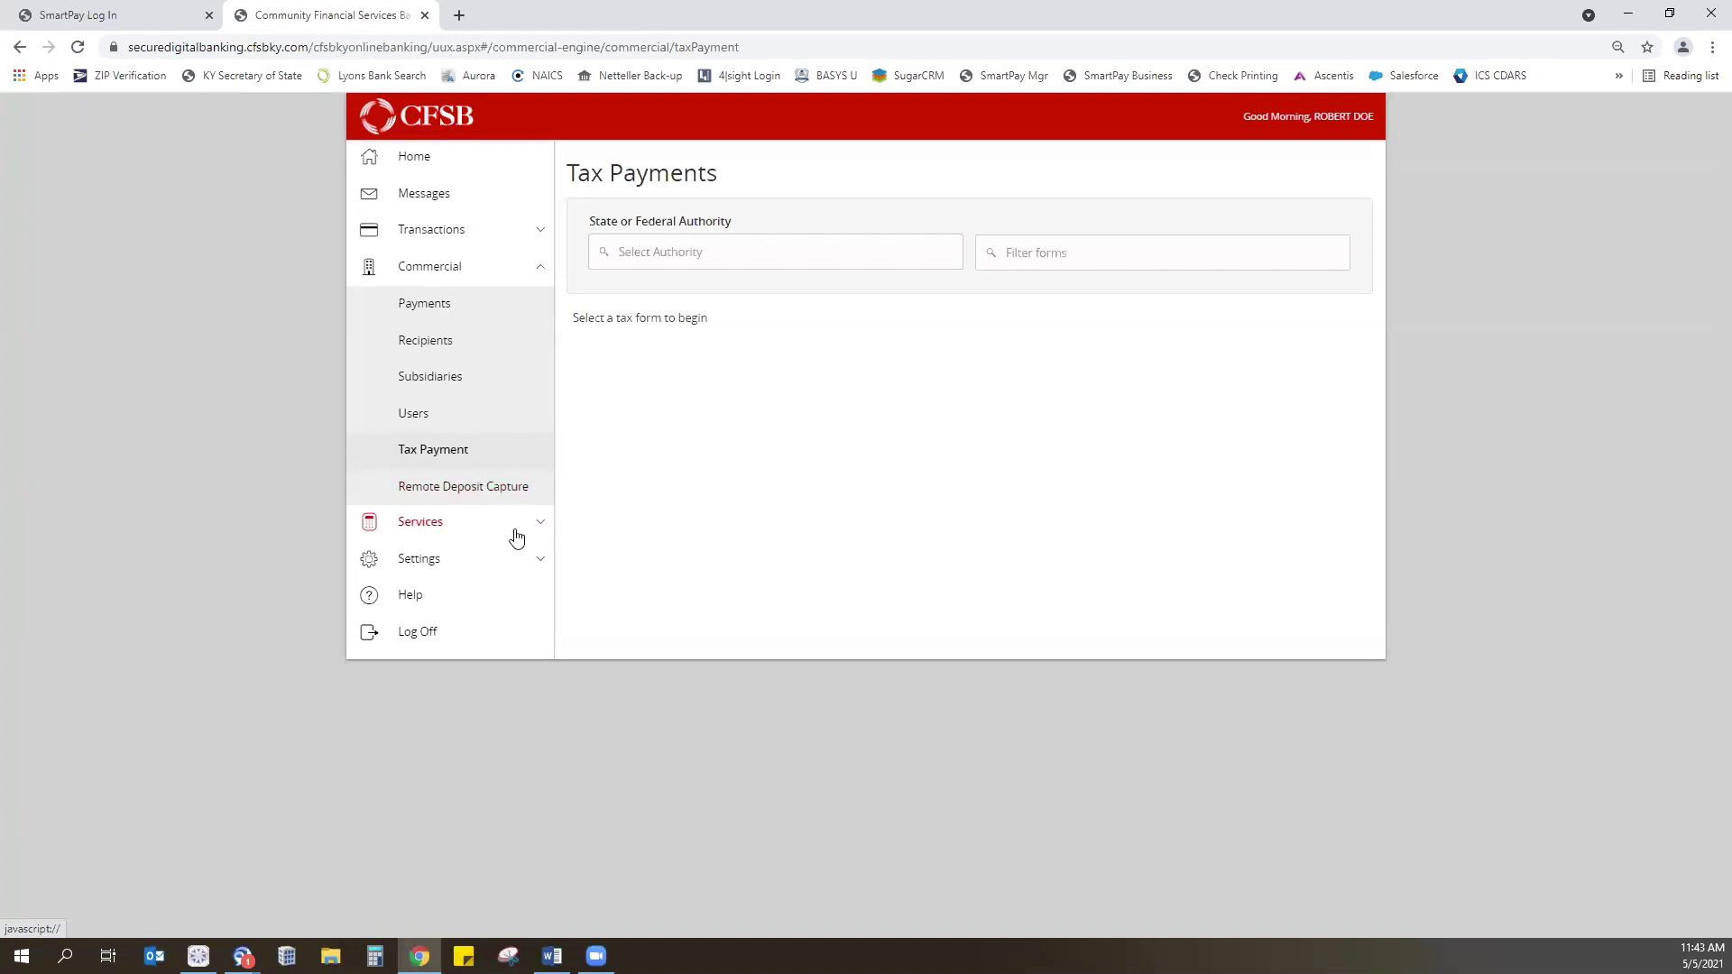
- Open Services > Stop Payment as a Single Check request on the Operating Account
left_click(438, 523)
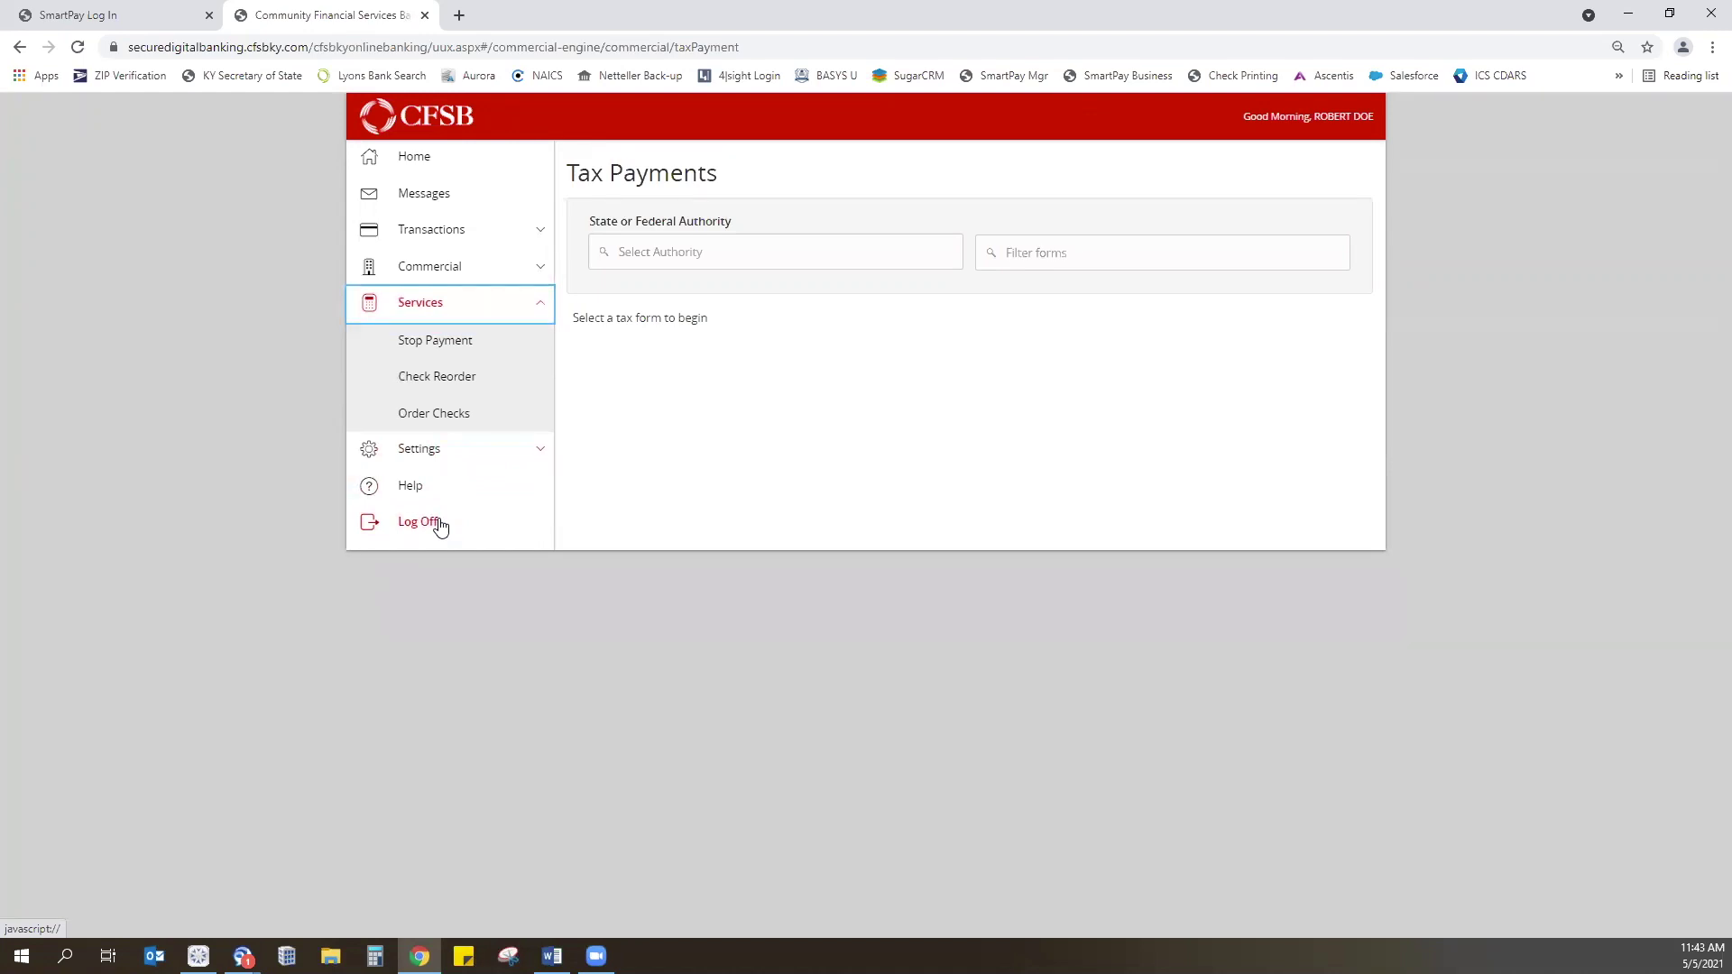
left_click(467, 350)
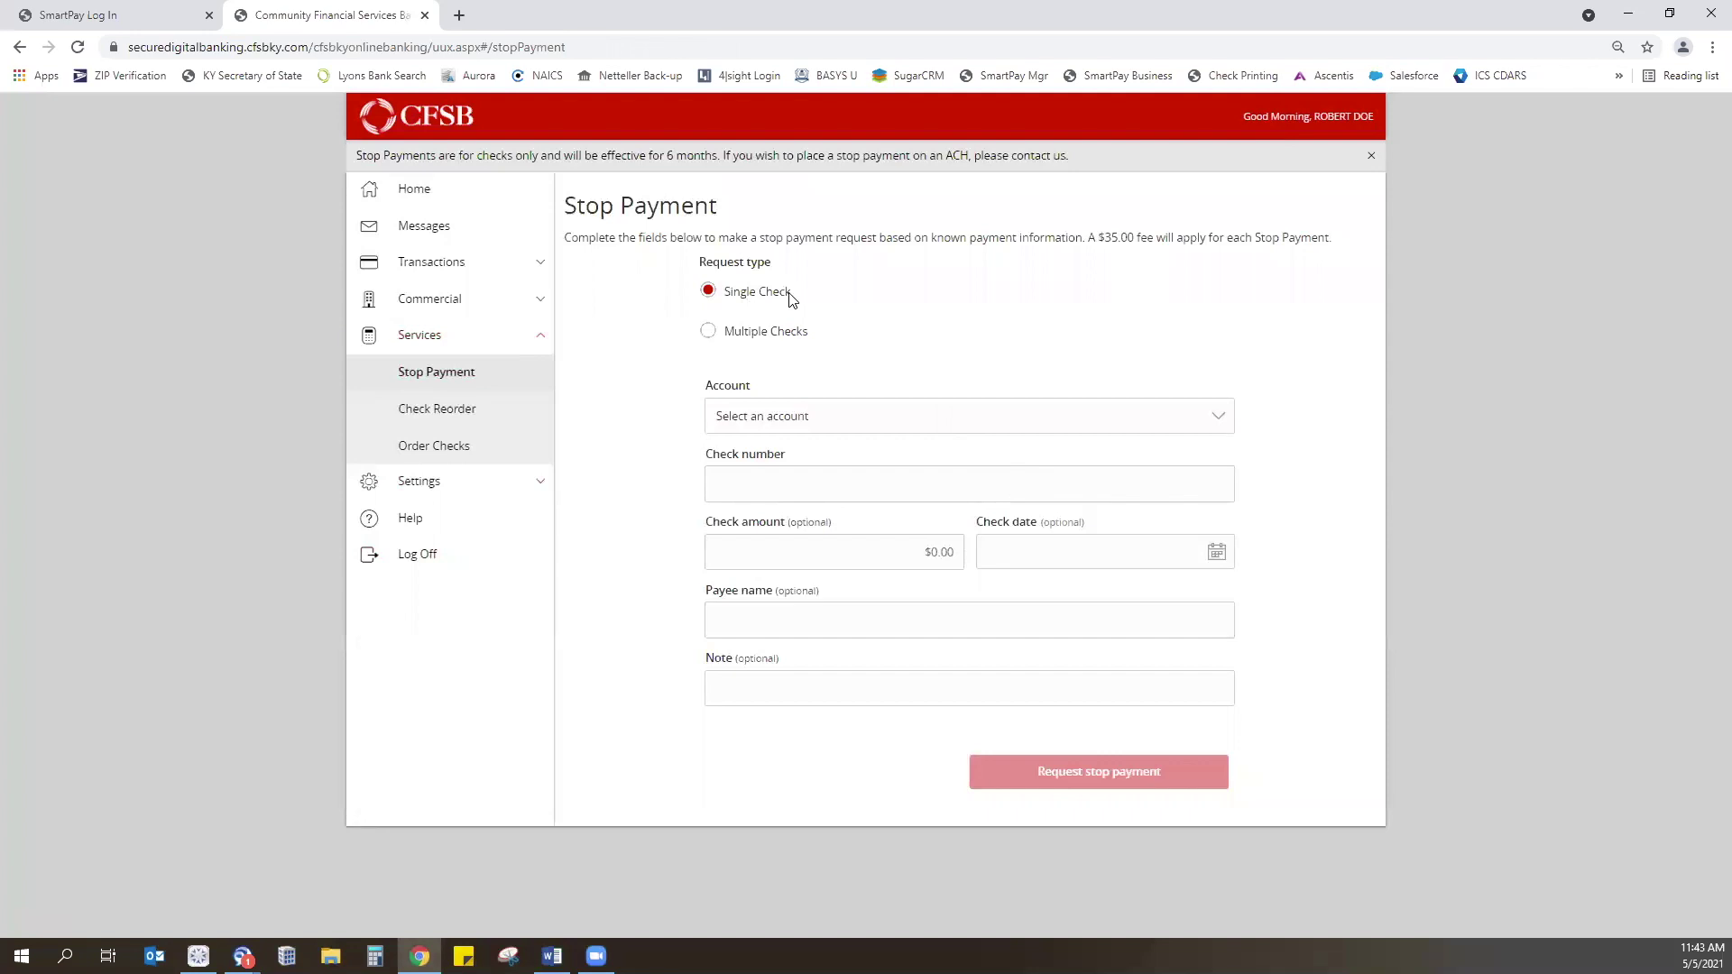
left_click_drag(792, 296, 705, 291)
left_click(710, 333)
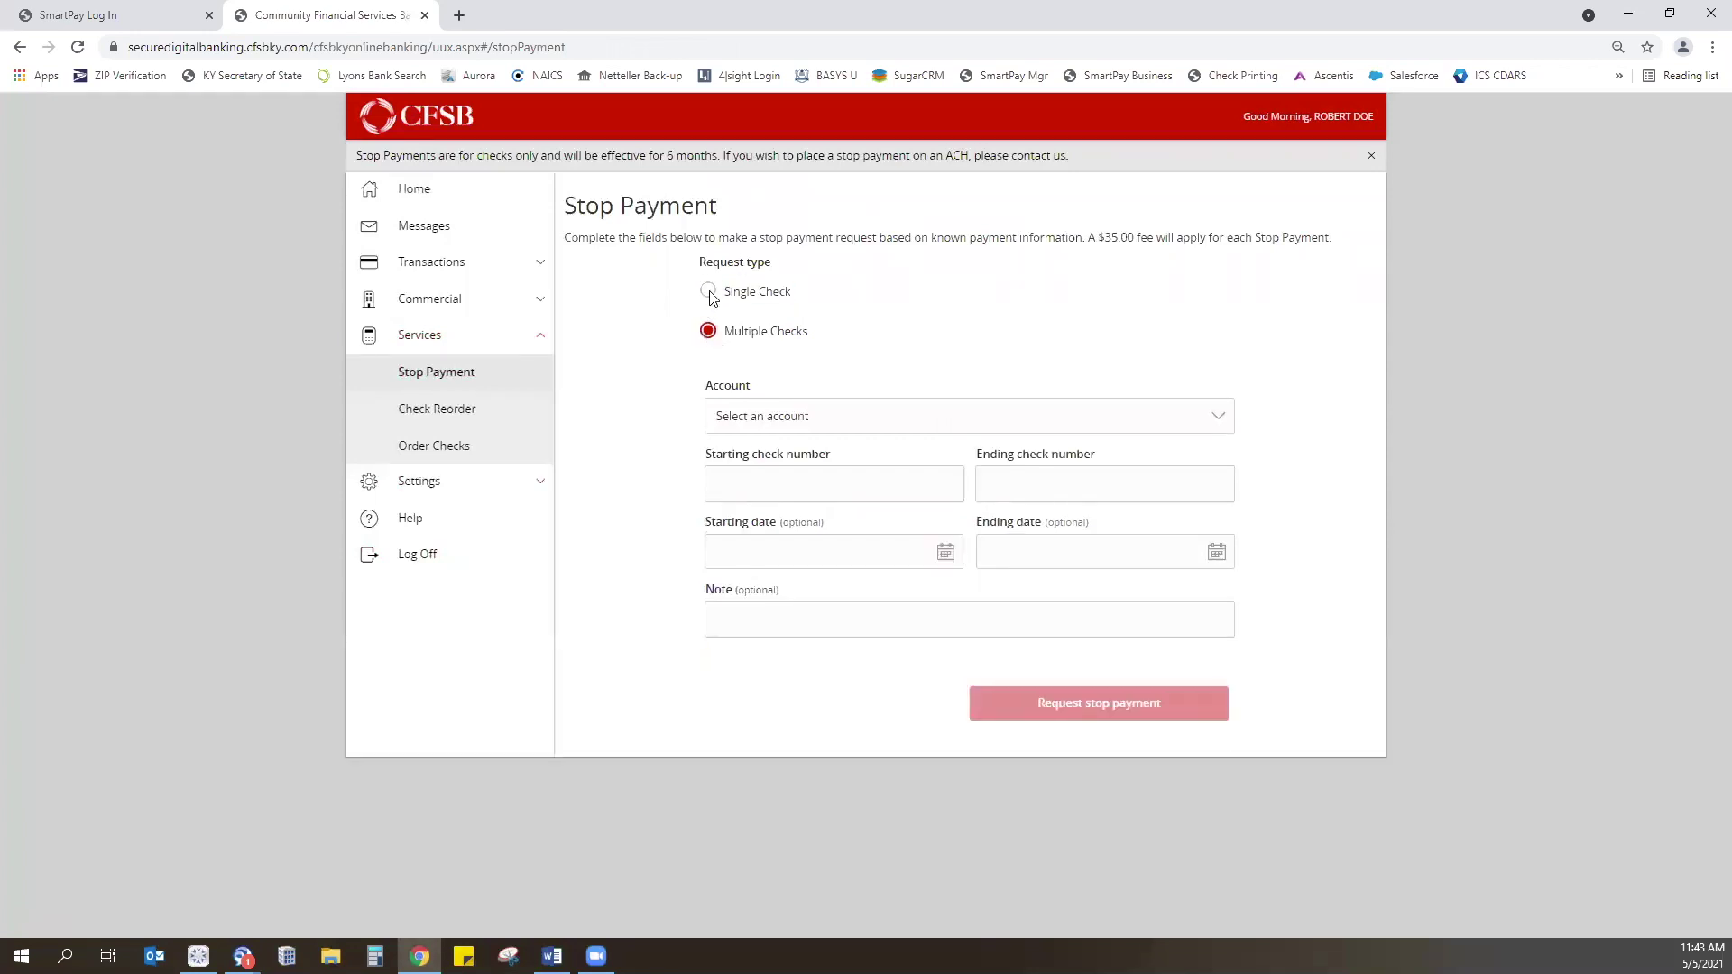
left_click(708, 291)
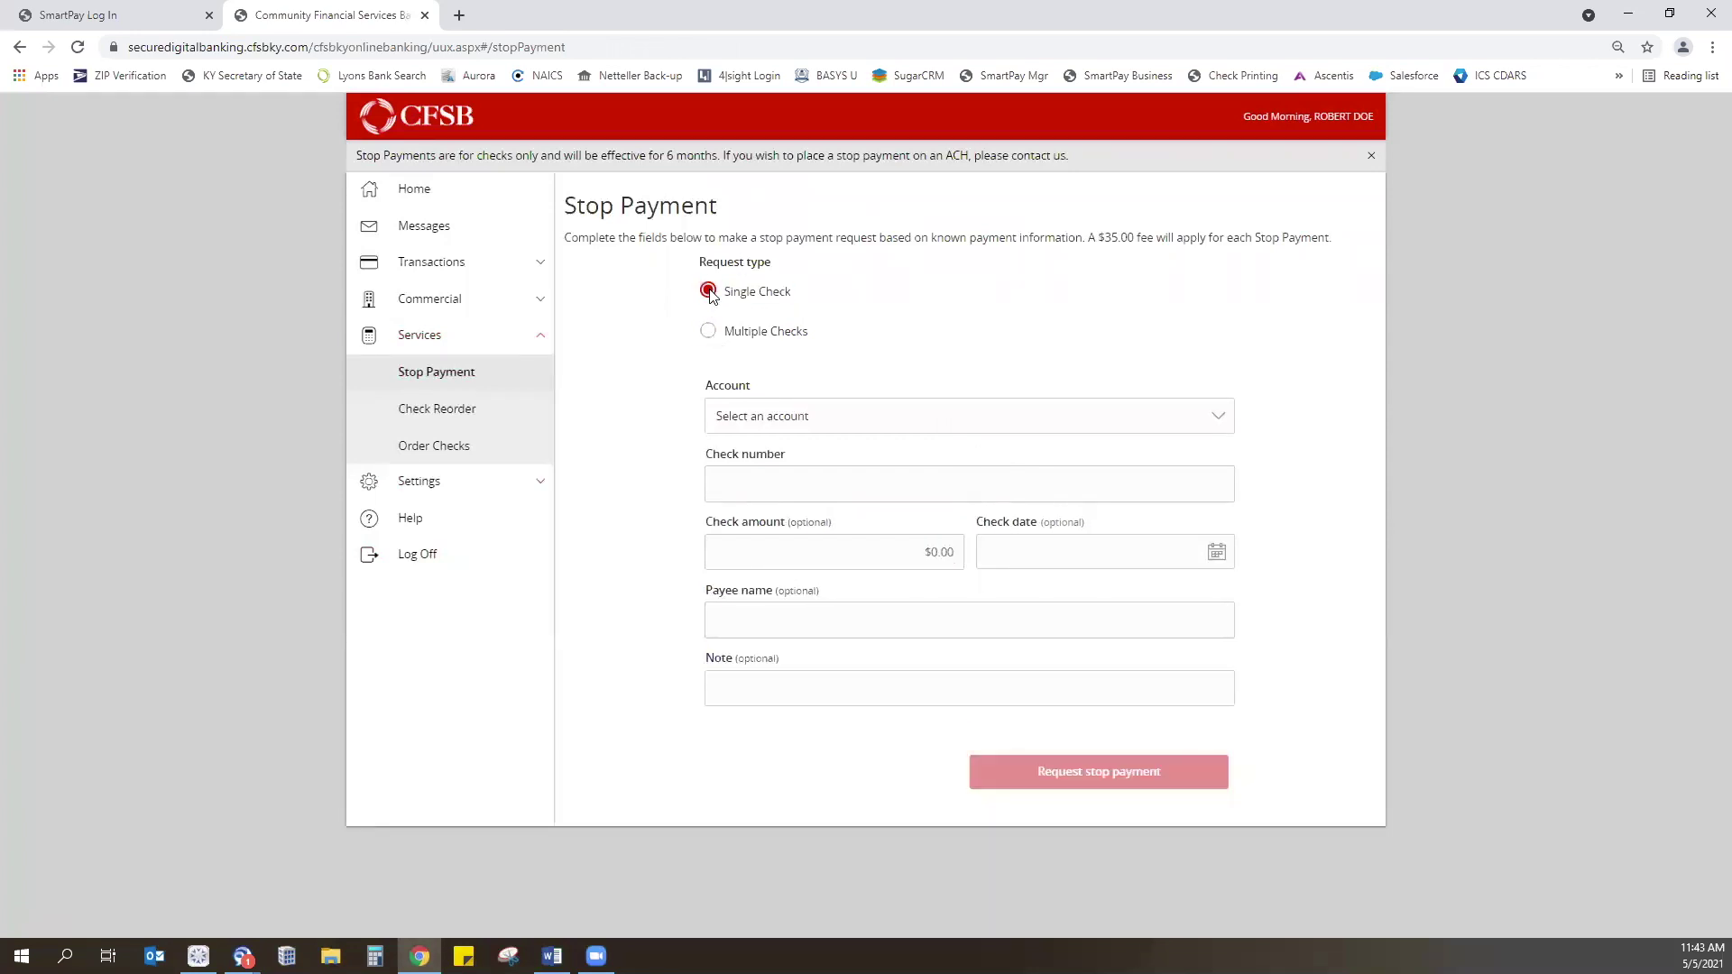
left_click(803, 422)
left_click(872, 461)
- Enter check number 1002, amount $1,500.00 and check date 05/04/2021
left_click(886, 488)
type("1002")
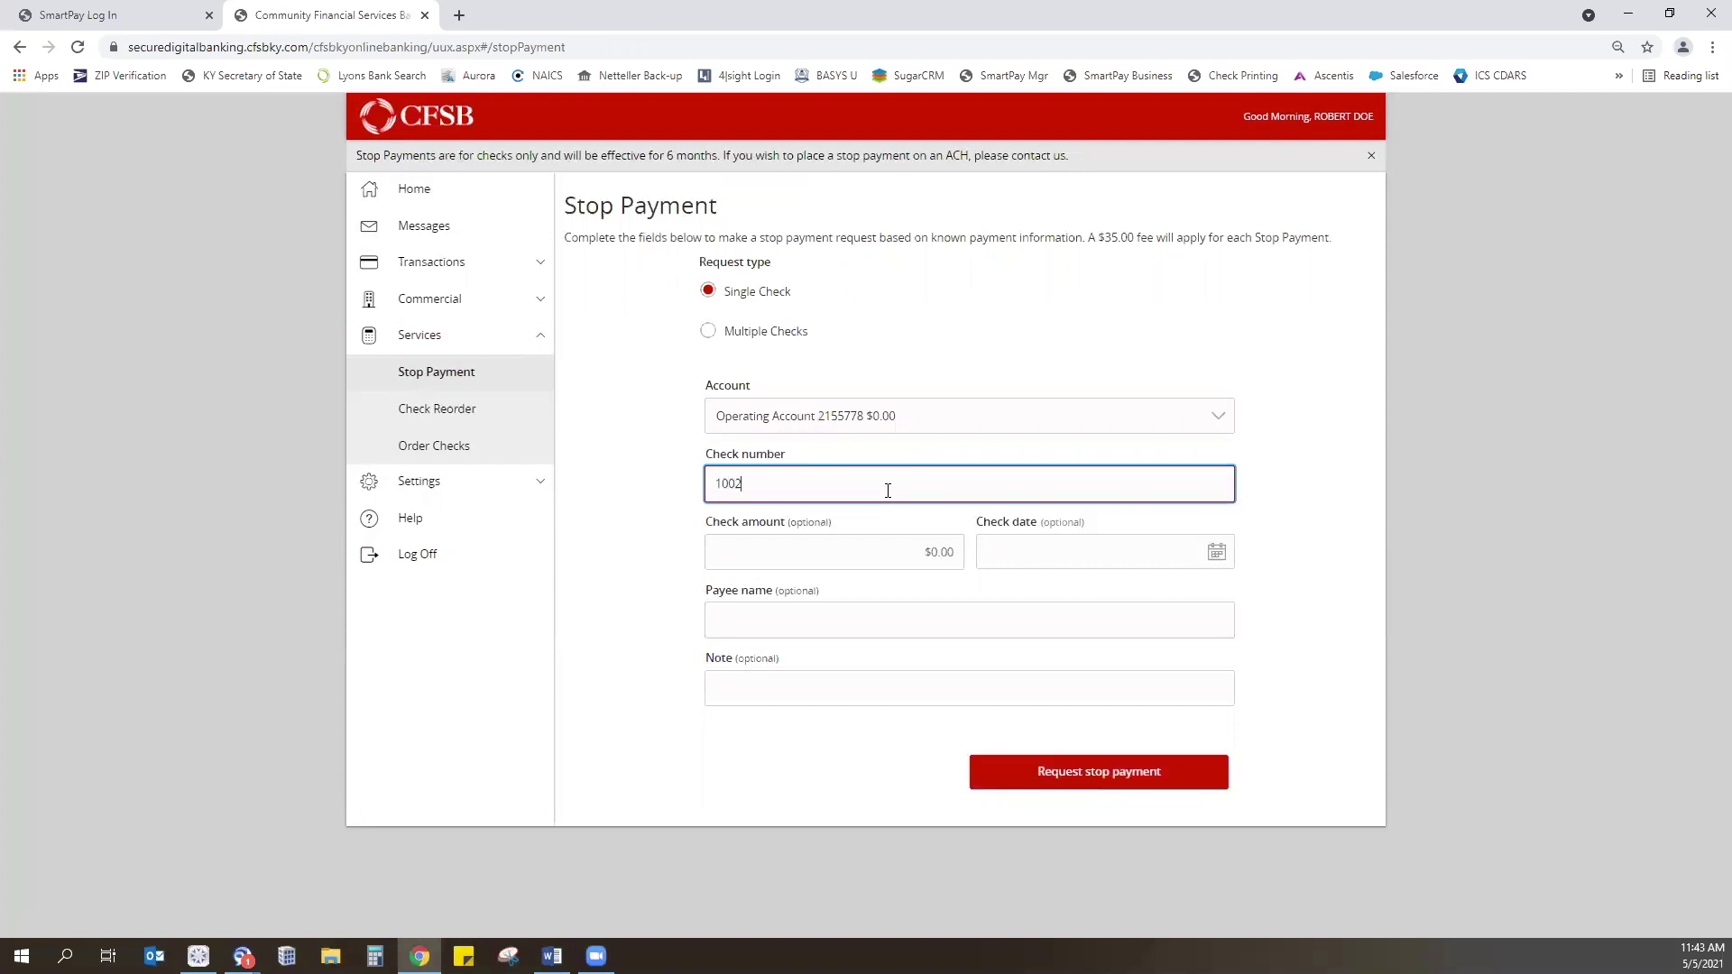
left_click(861, 555)
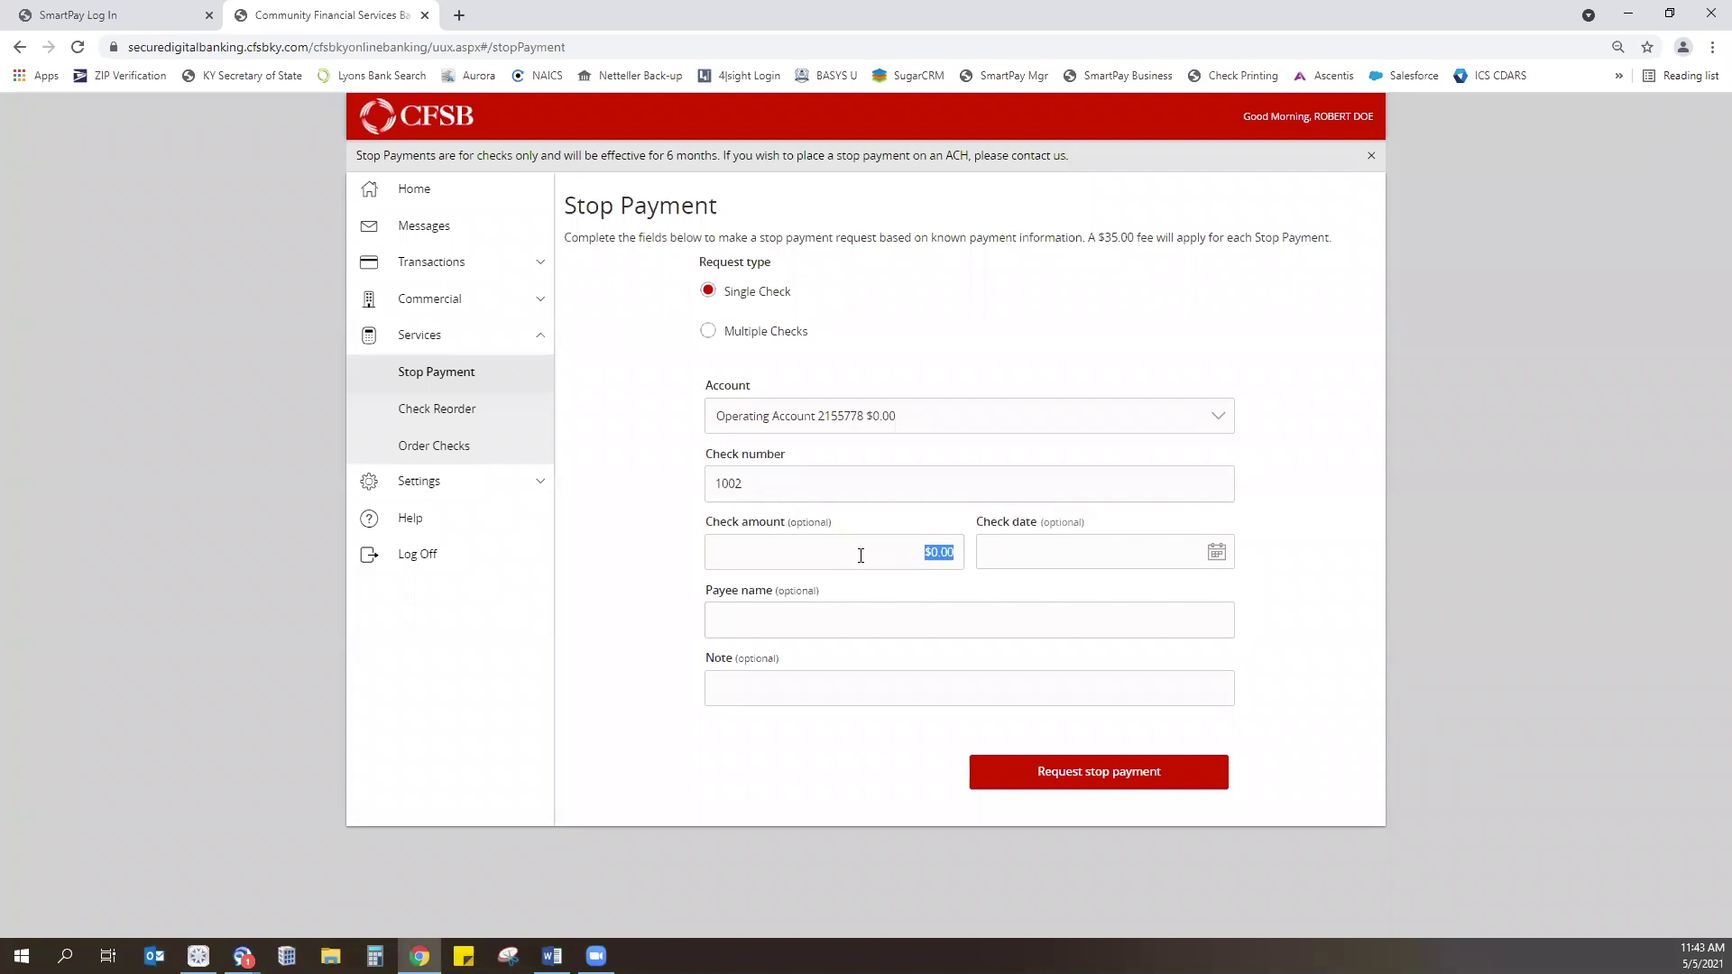
left_click(953, 553)
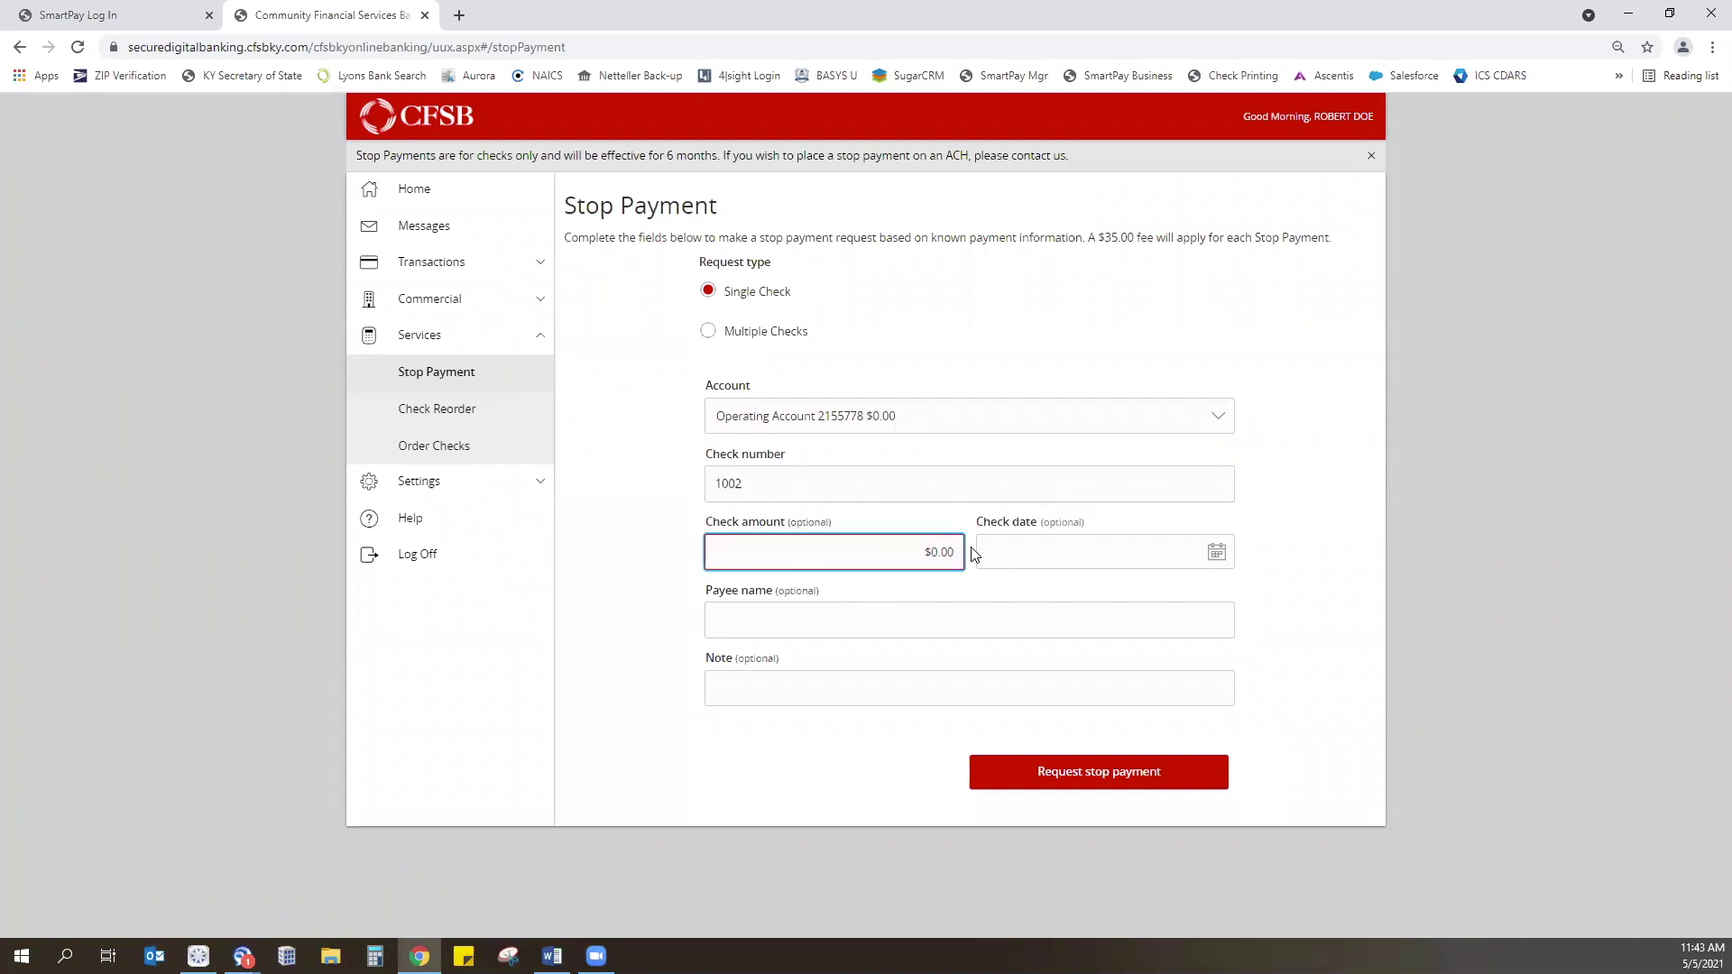
type("1,500.00")
key("Tab")
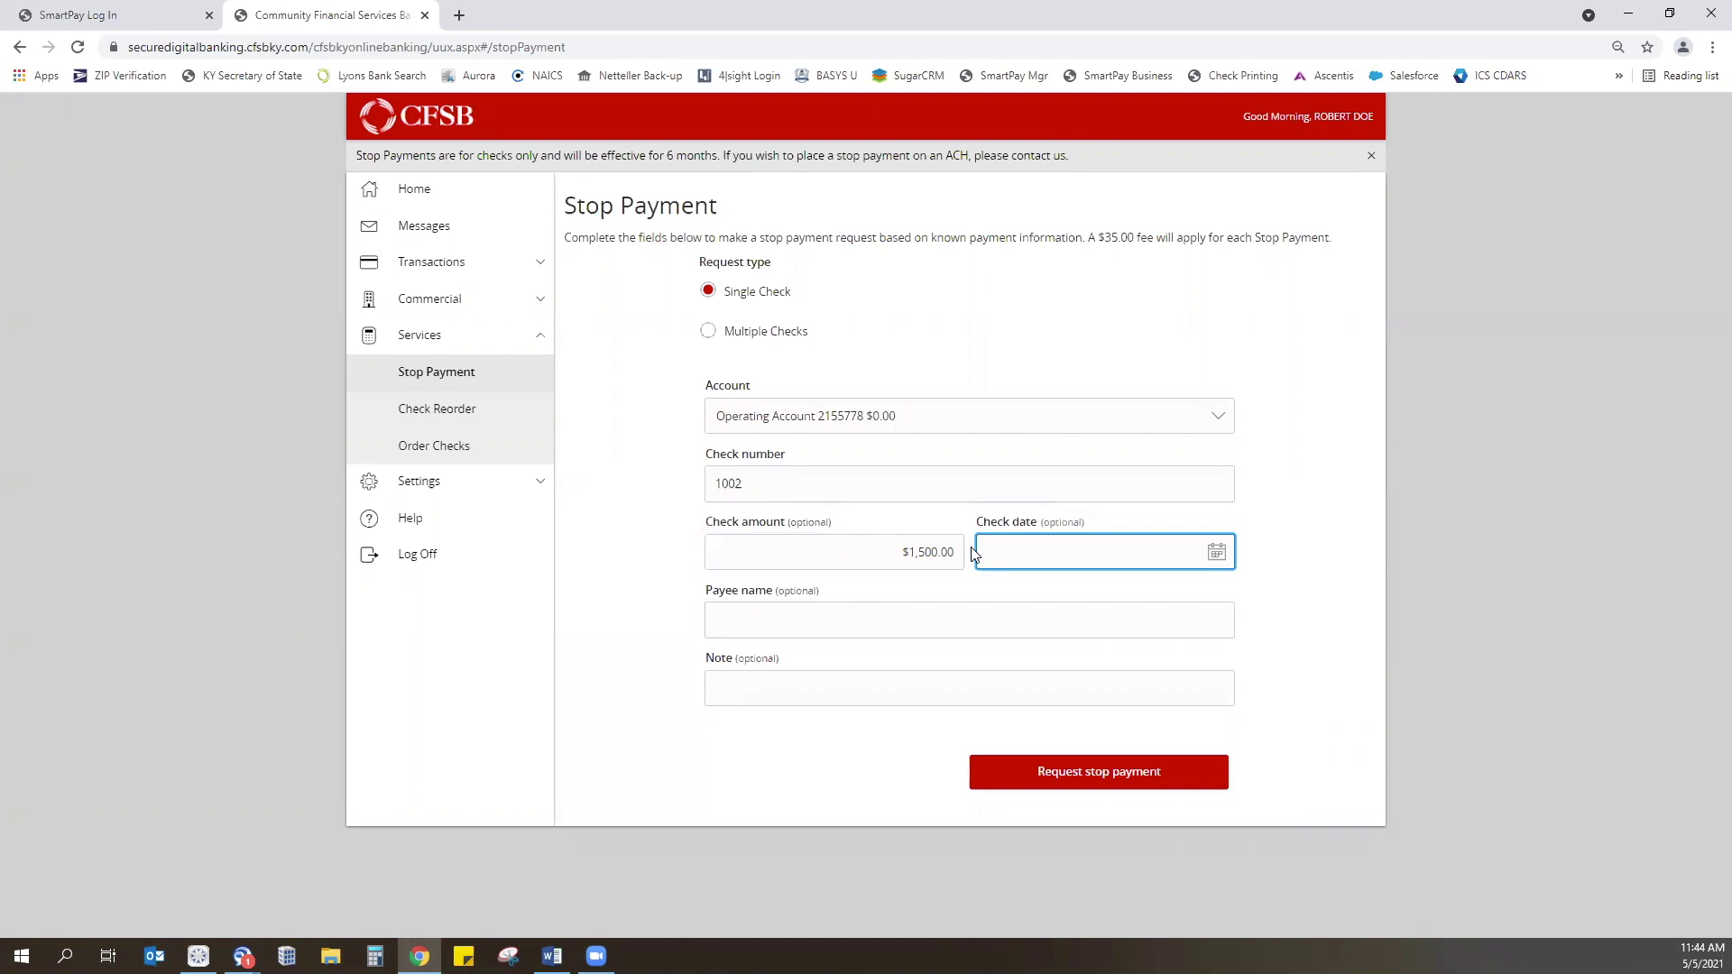
left_click(984, 561)
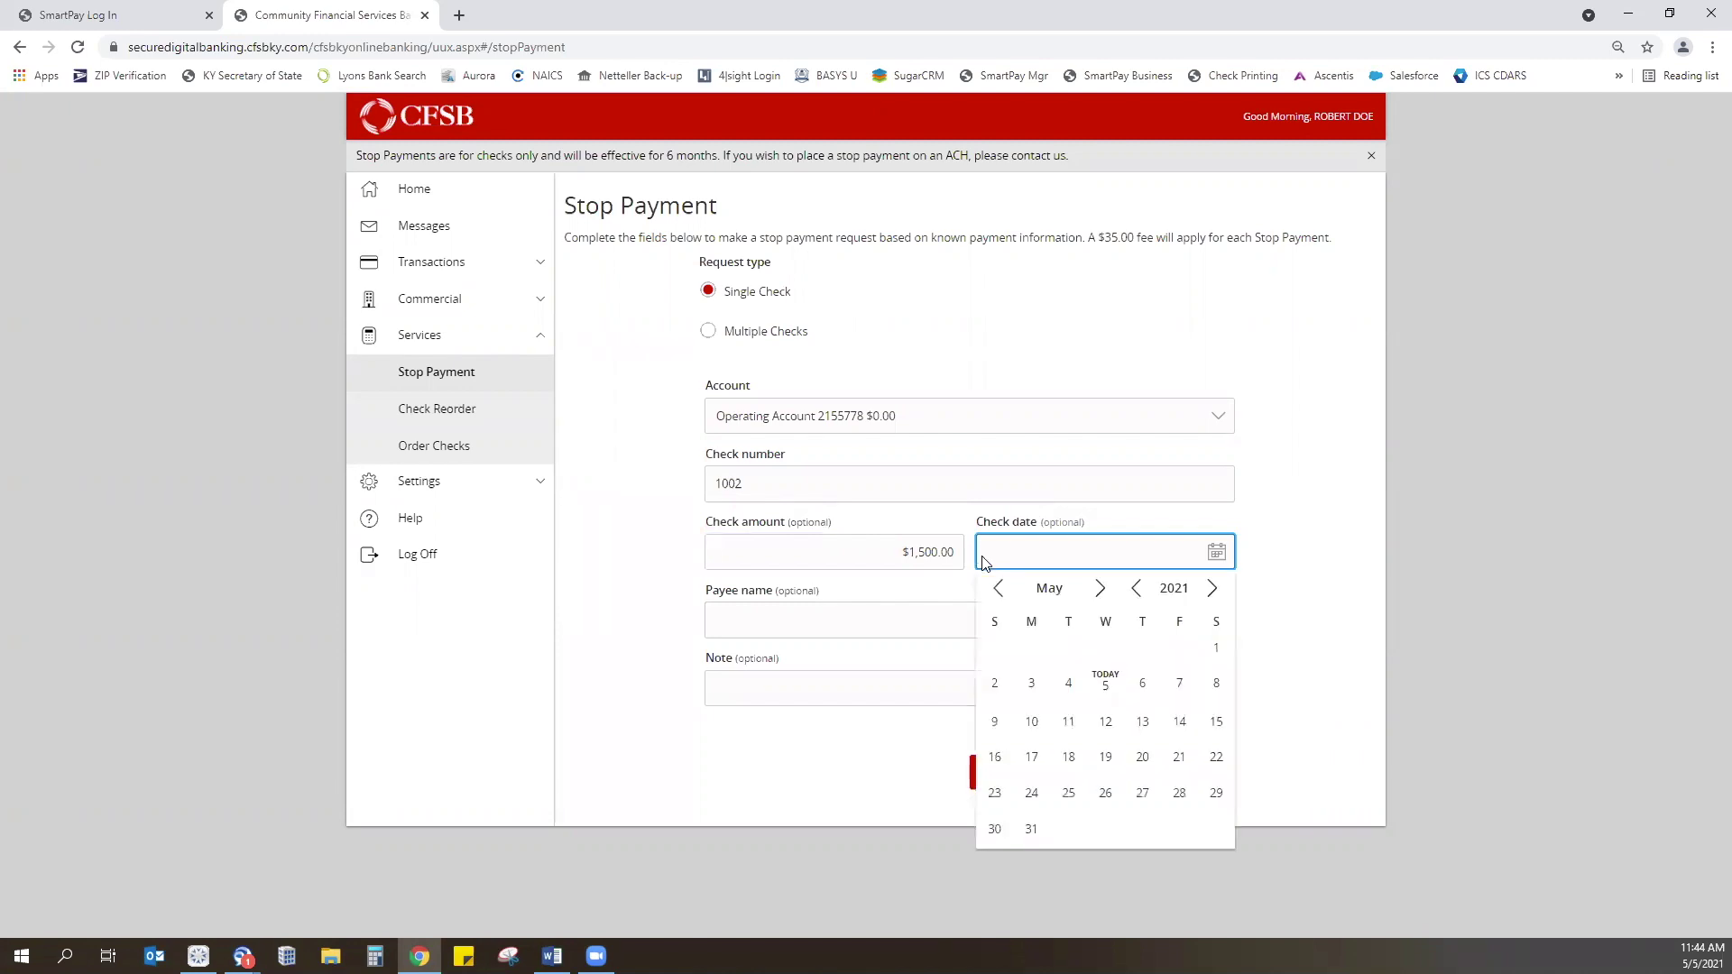
left_click(1078, 691)
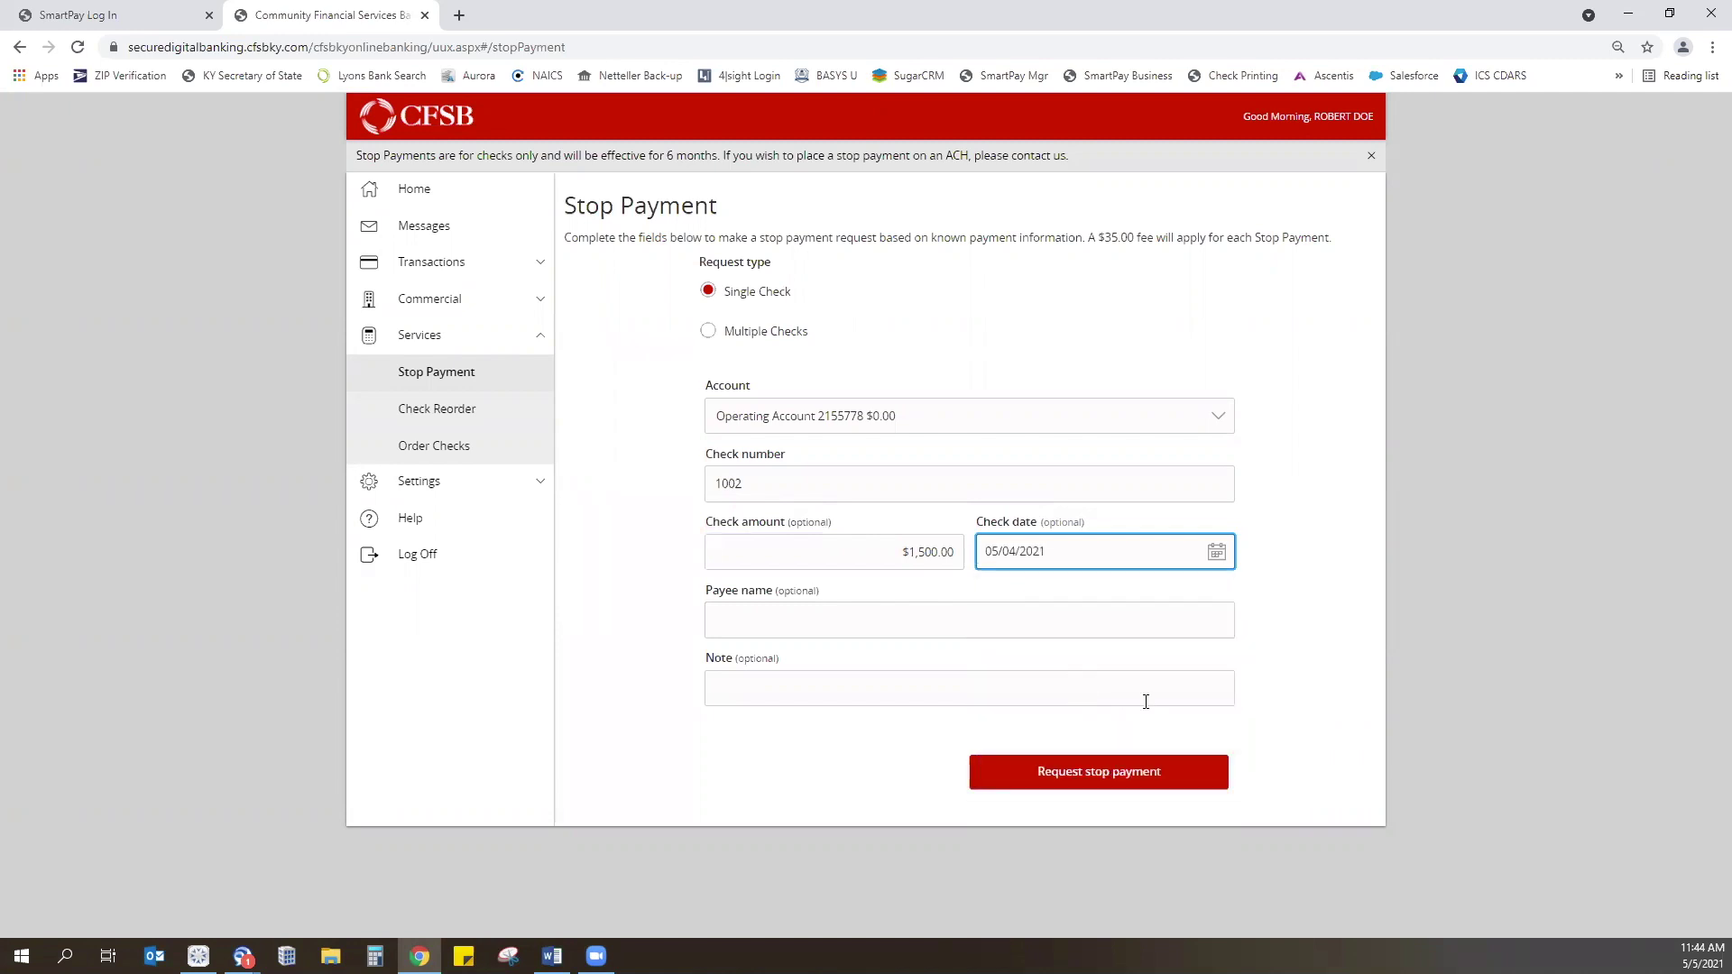
- Add payee Vendor ABC and note 'Lost in Mail', then submit the stop payment request
left_click(1033, 629)
type("Vendor ABC")
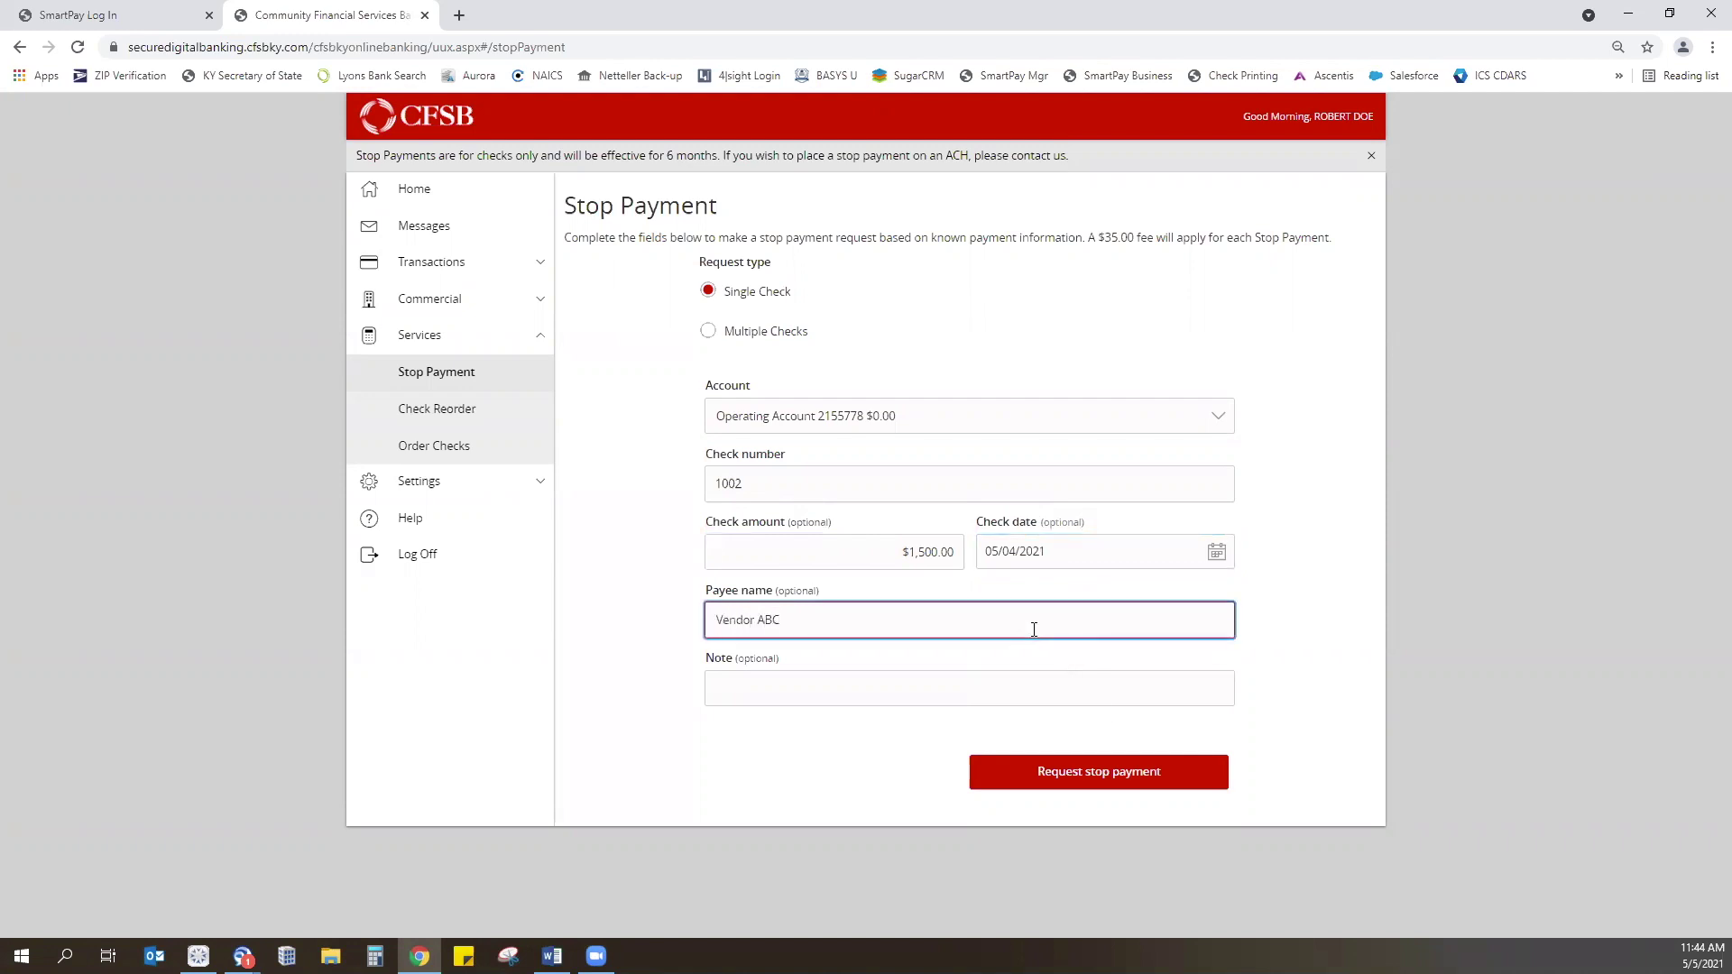
left_click(1059, 688)
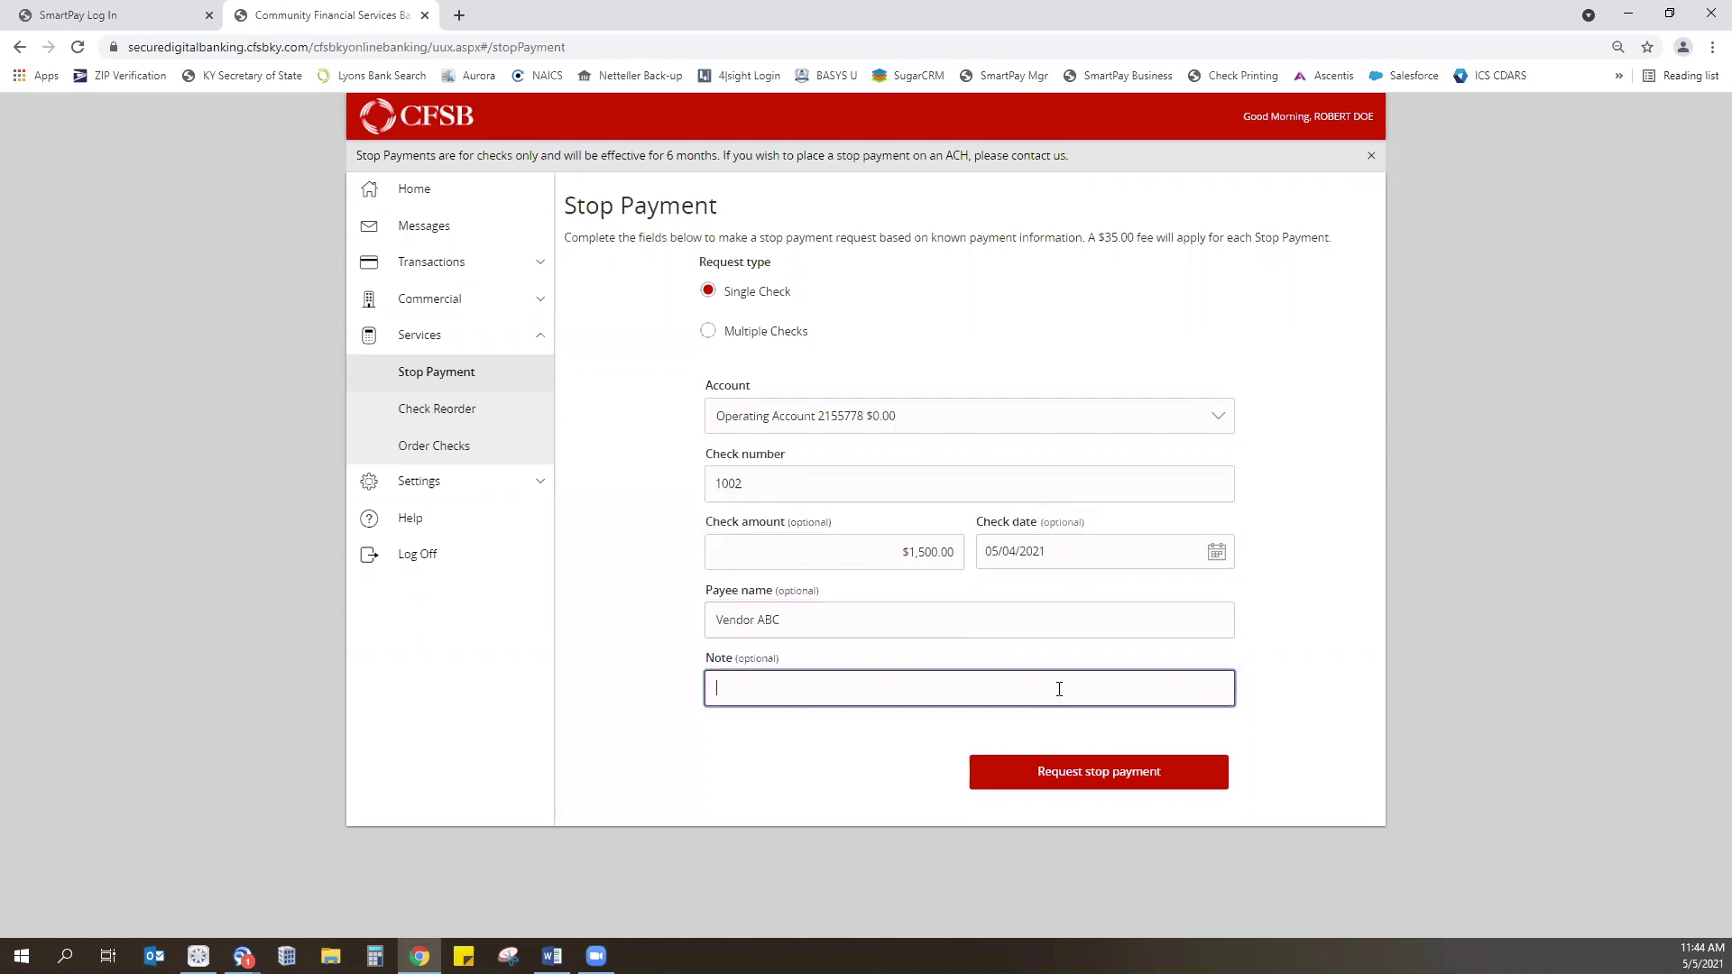
type("Lost in Mail")
left_click(1081, 784)
left_click(1085, 775)
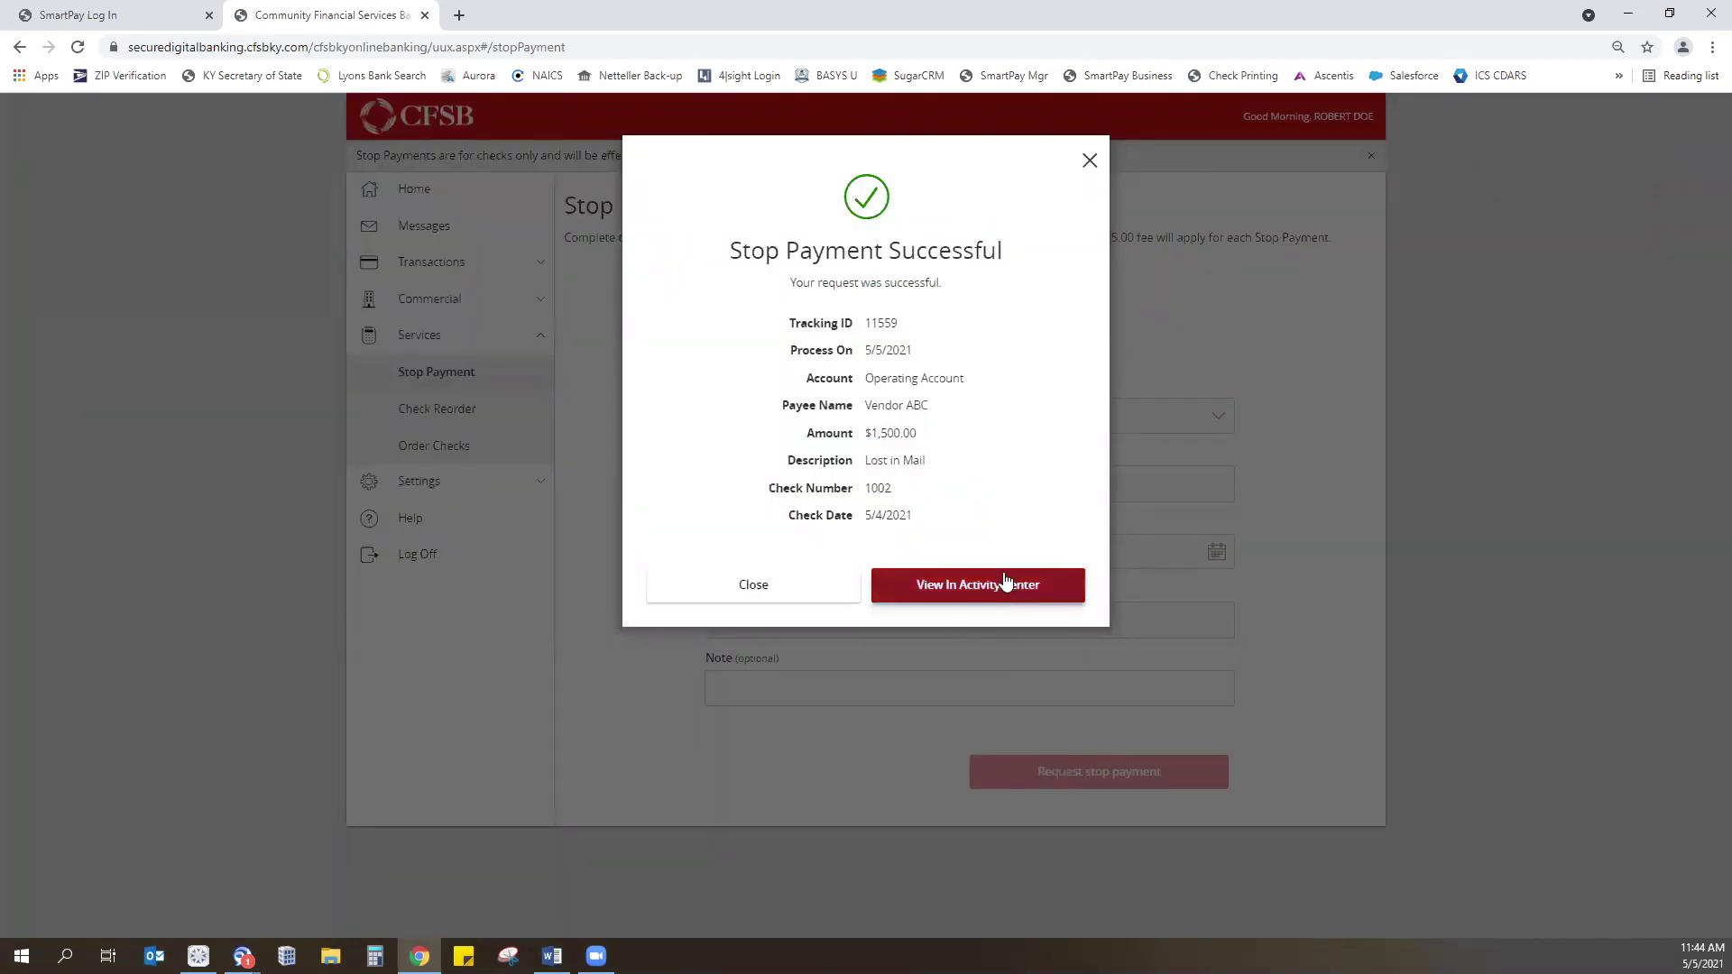
left_click(797, 591)
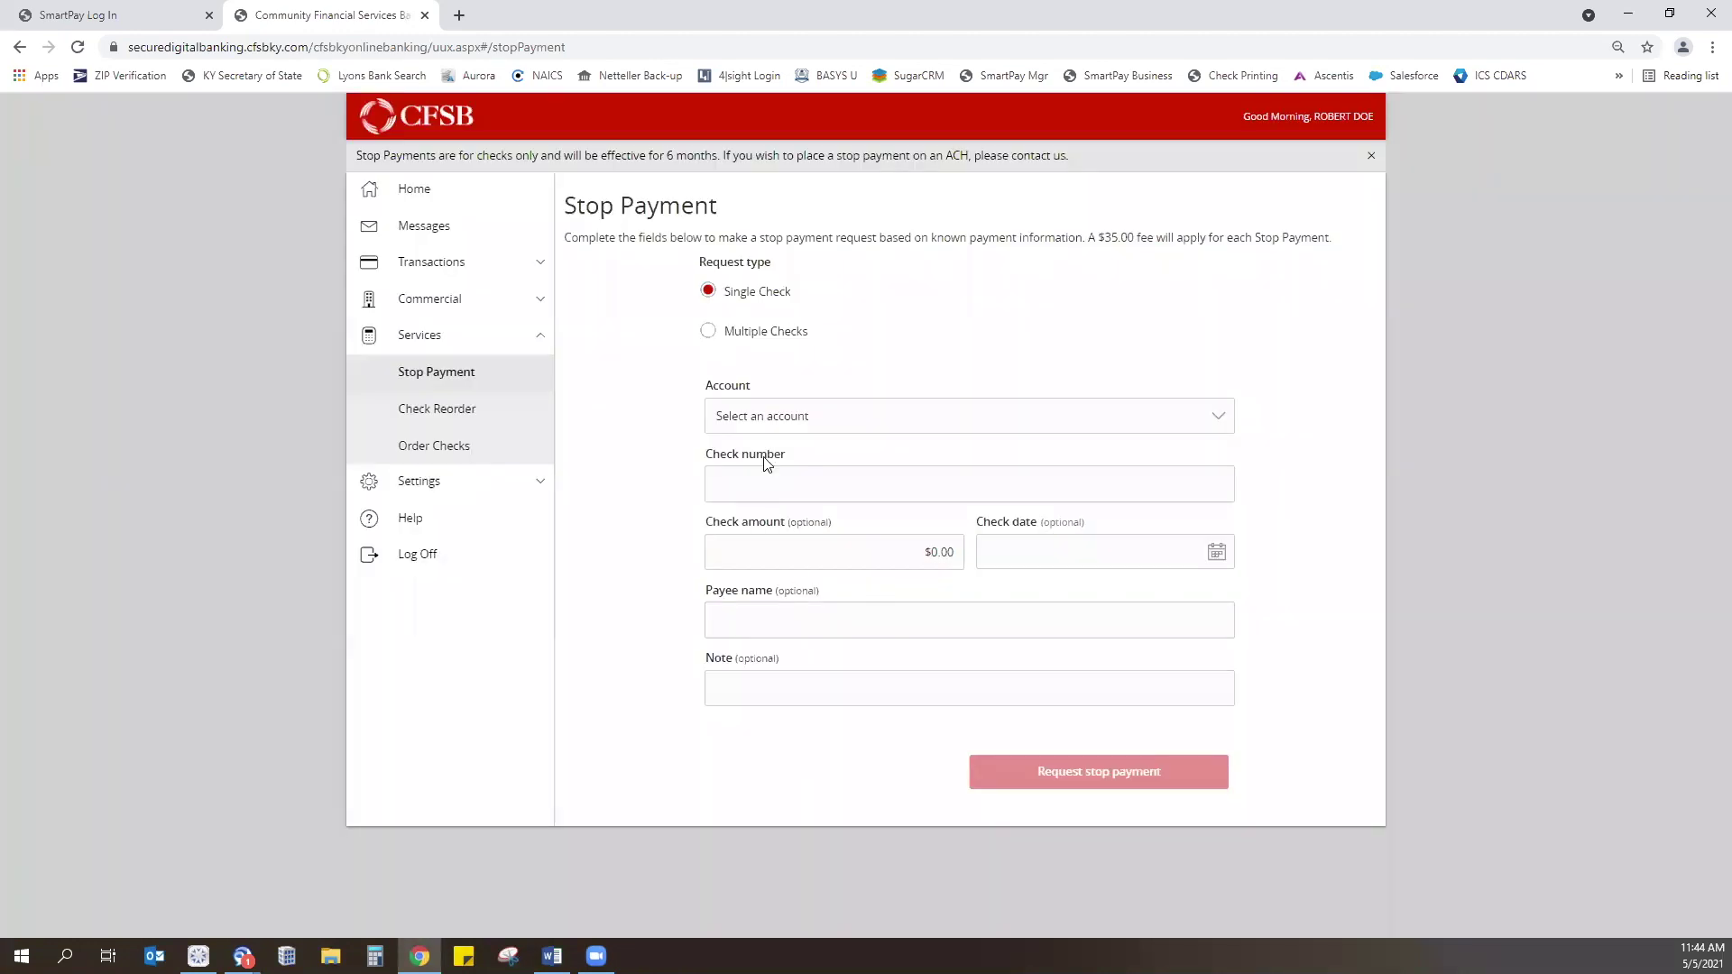
- Set up a multiple-check stop payment on the Operating Account for checks 1003 through 1015
left_click(710, 332)
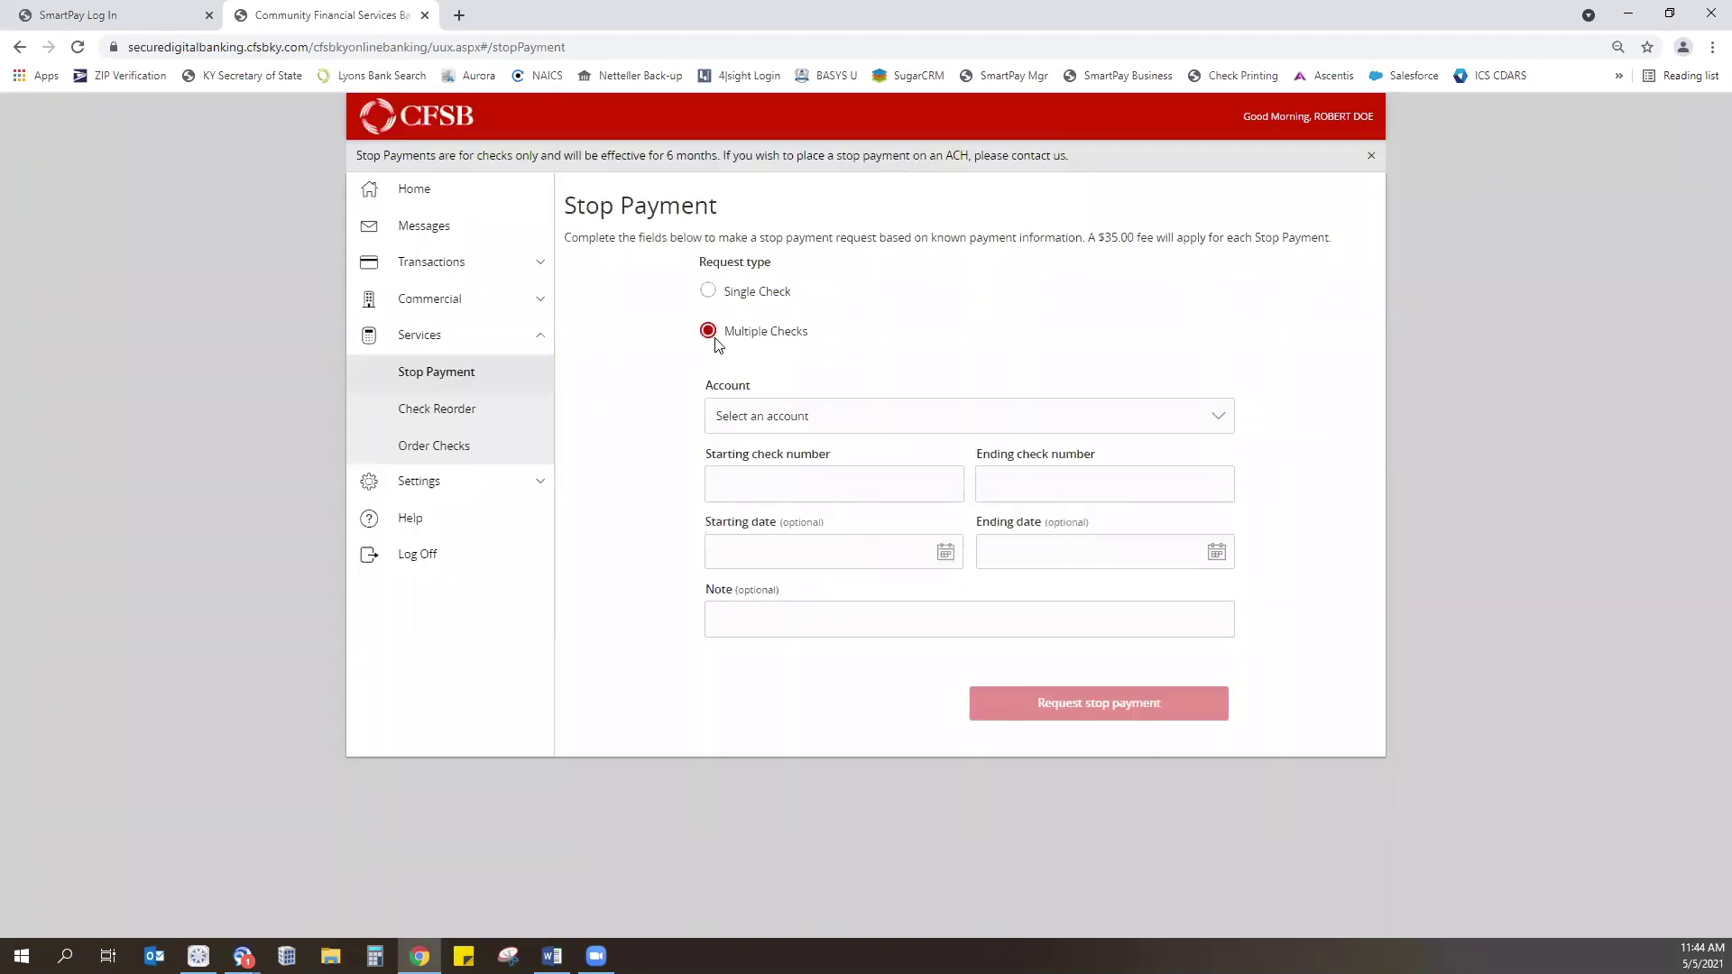
left_click(814, 421)
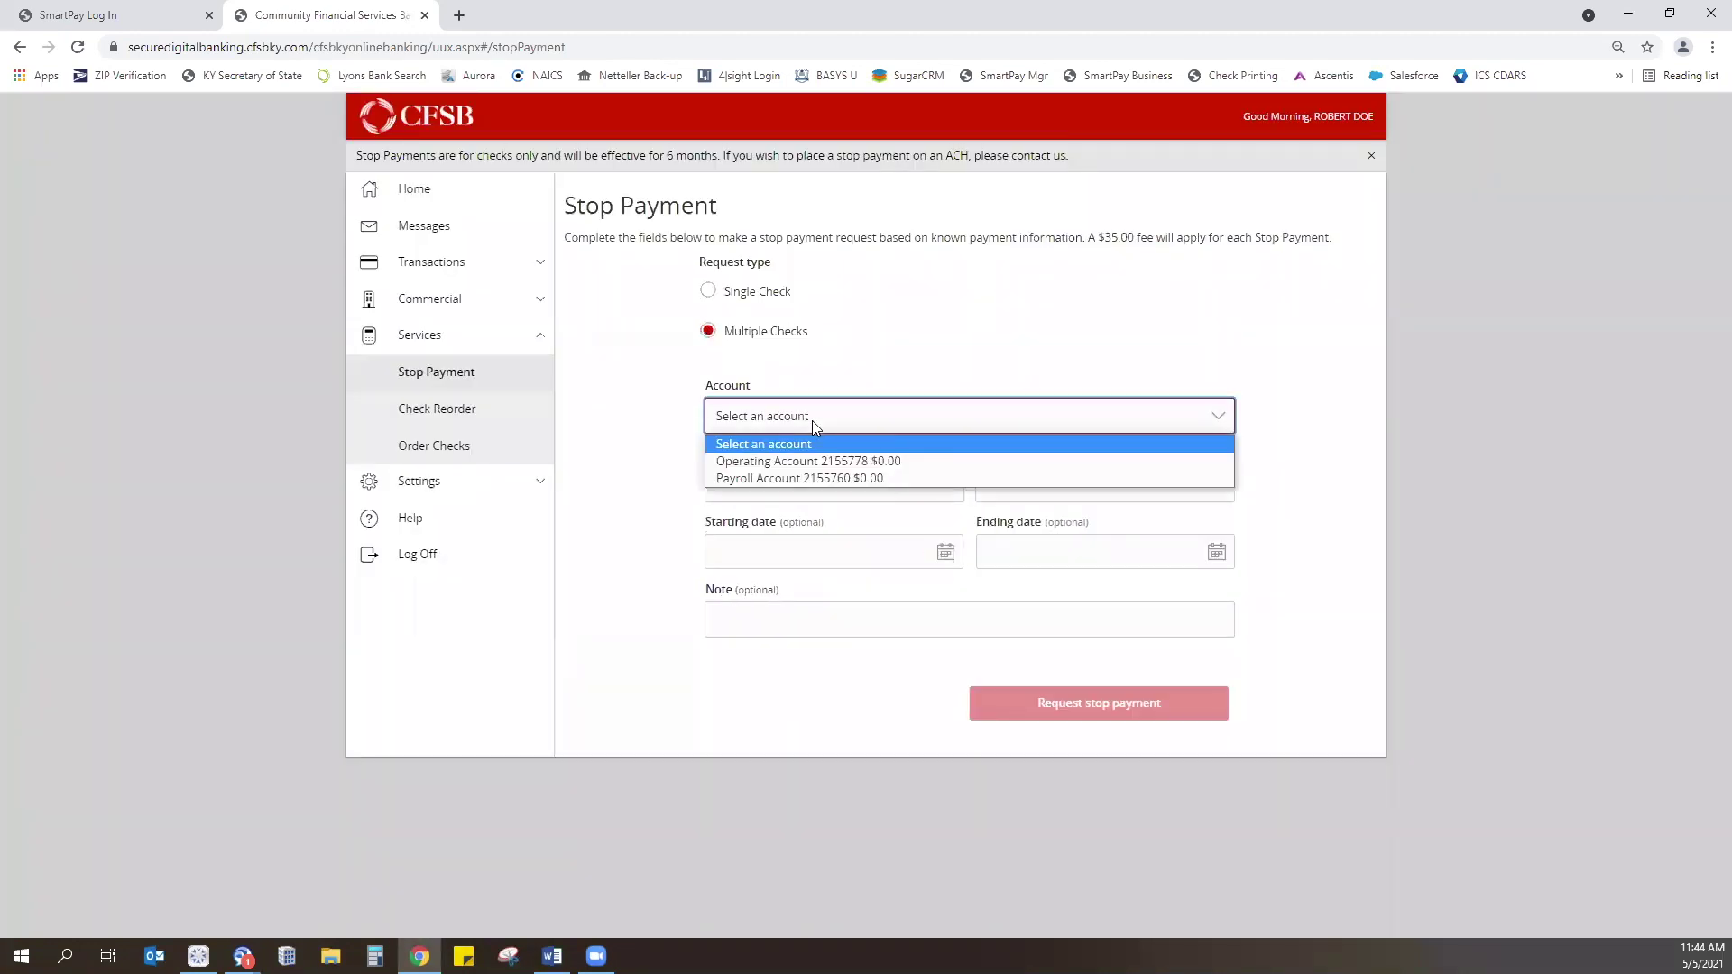
left_click(837, 462)
left_click(843, 485)
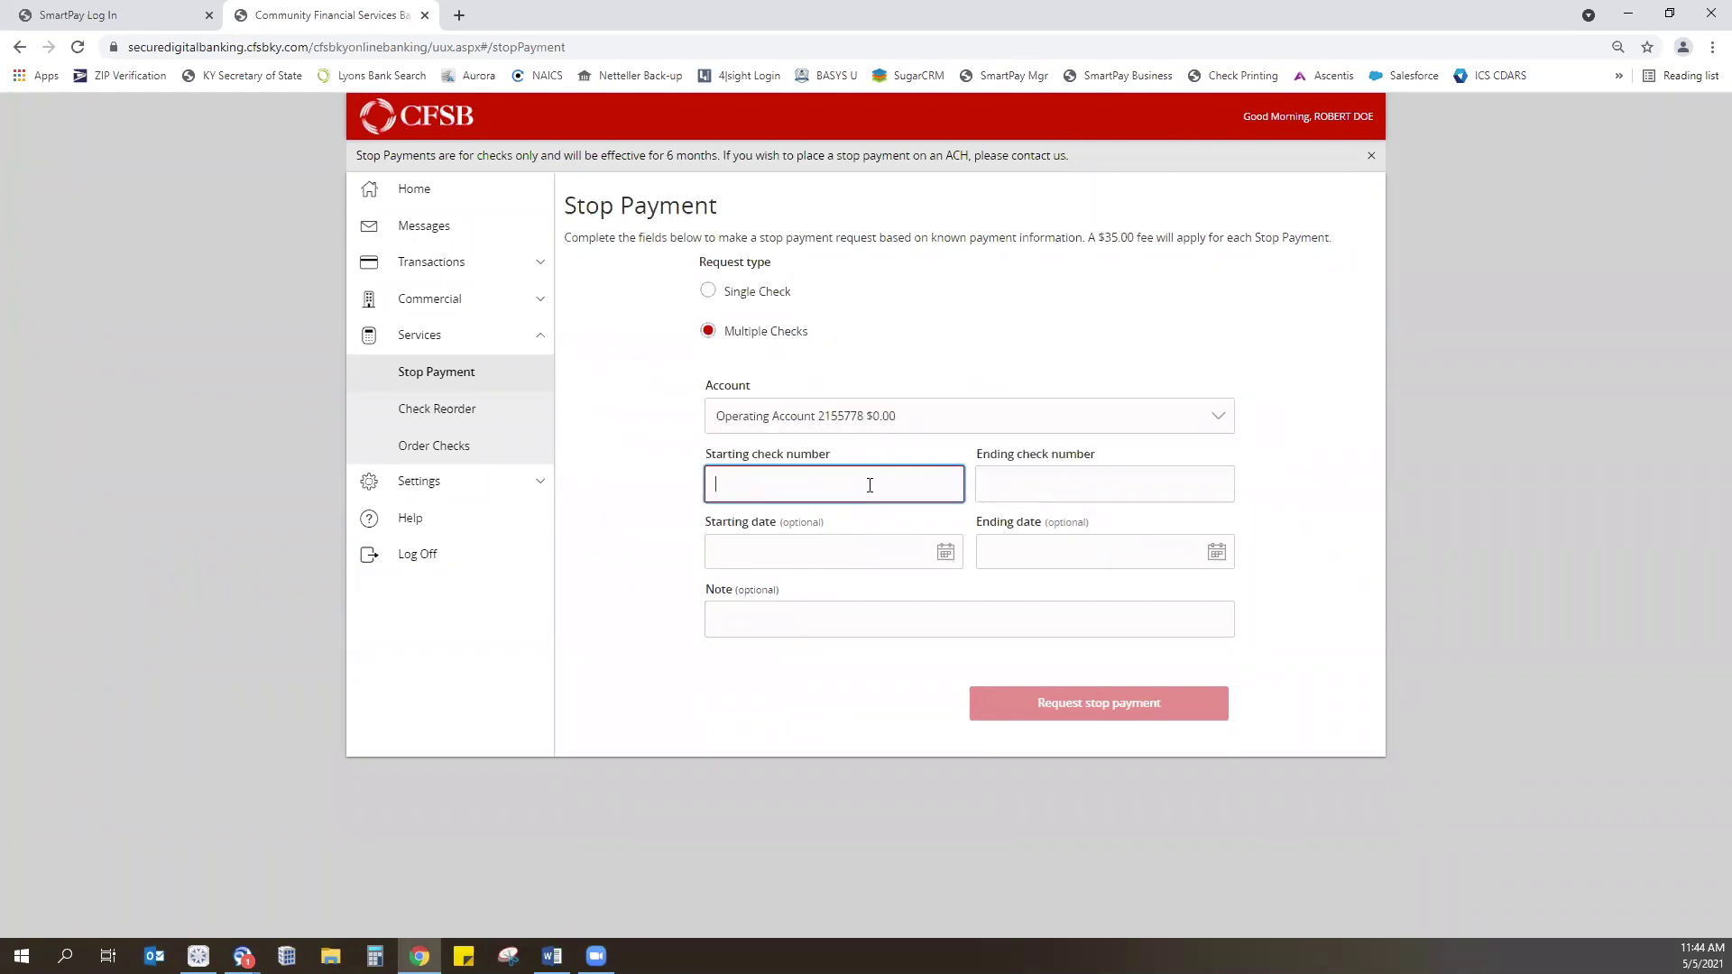
type("1003")
left_click(1023, 492)
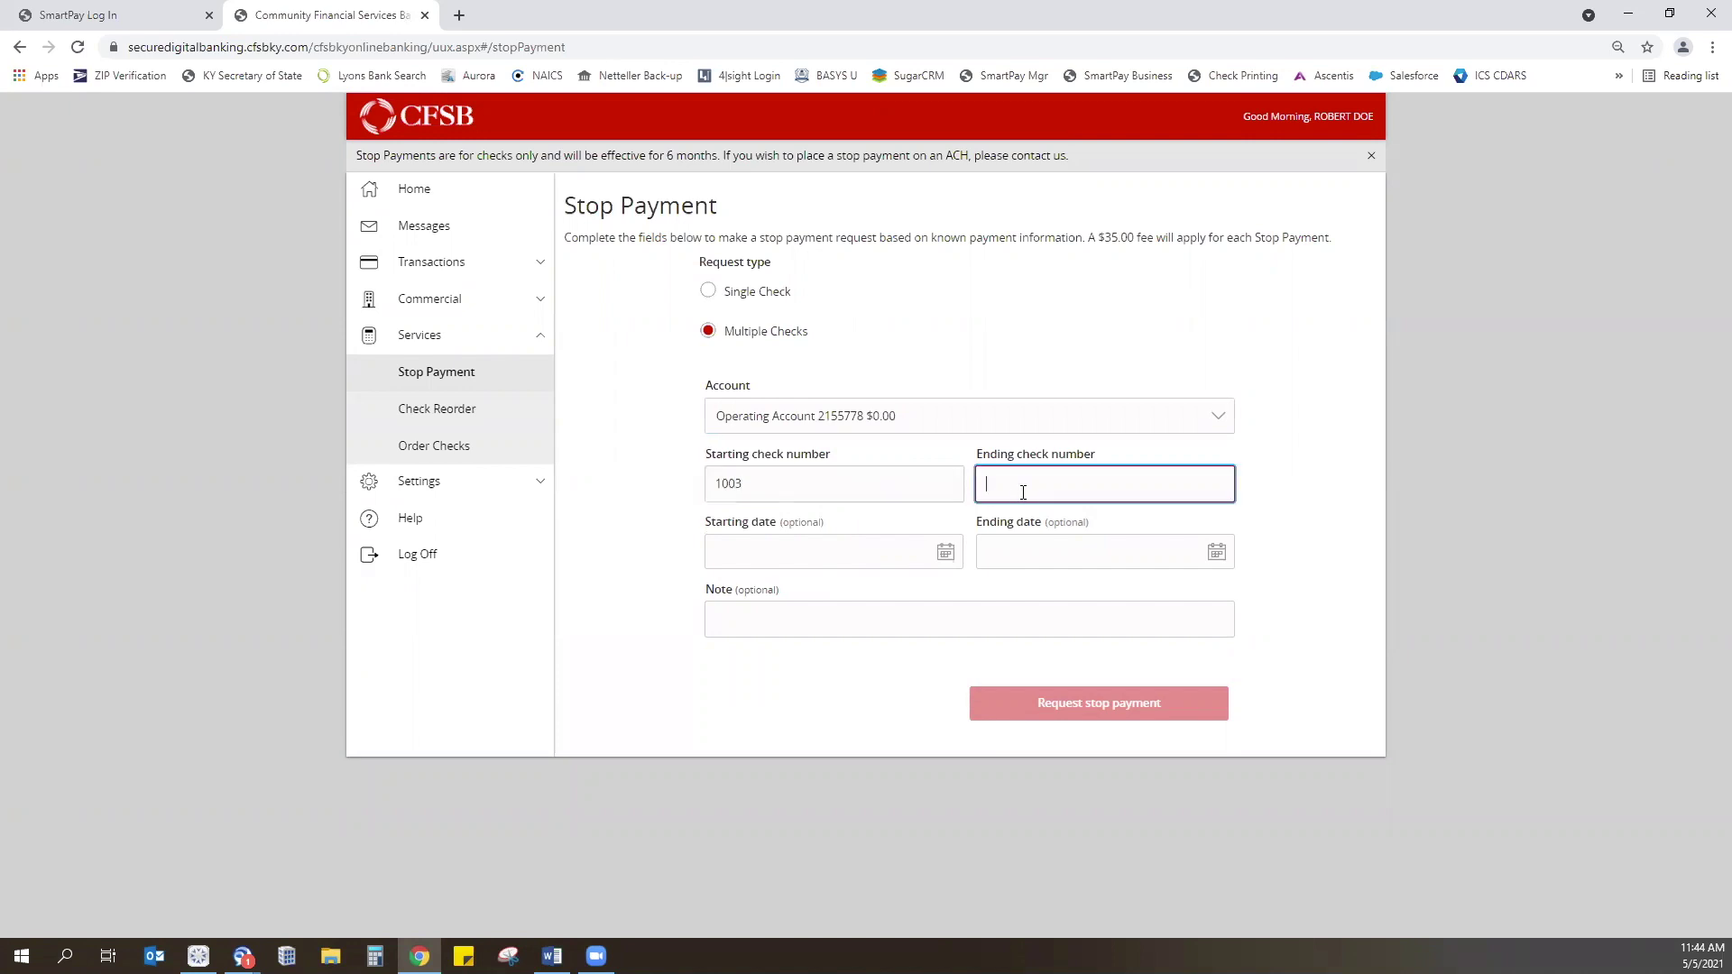
type("10015")
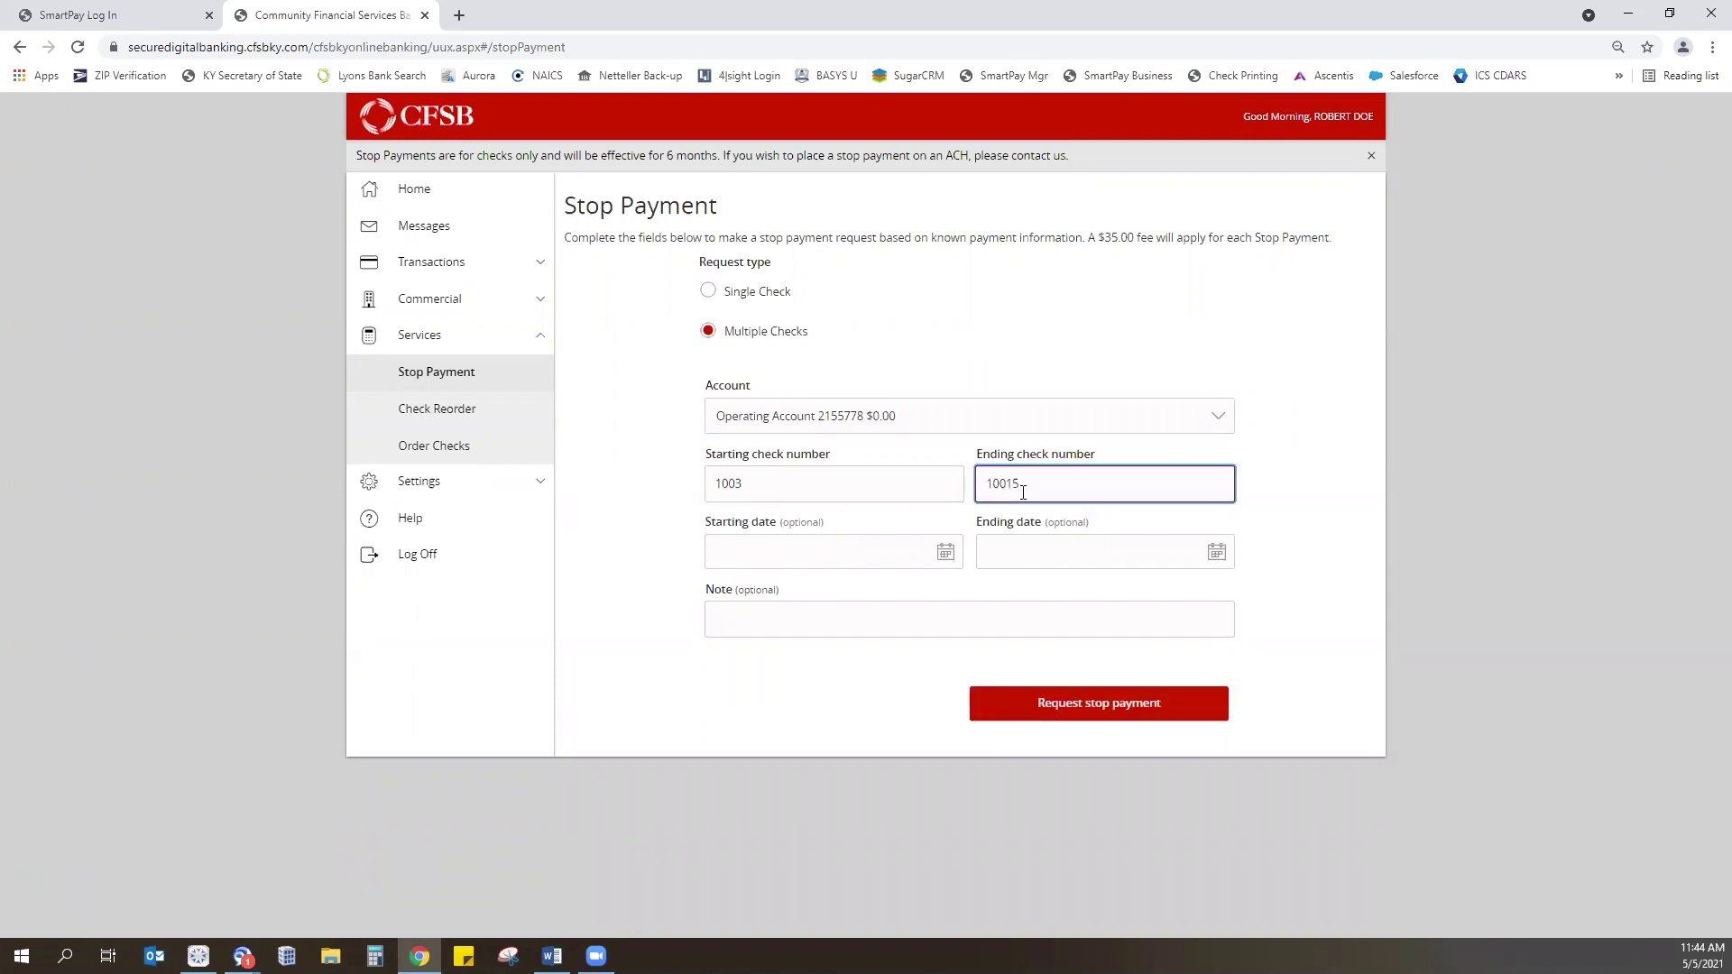
key("Left")
key("Left")
key("BackSpace")
- Date the stop payment 04/01/2021 to 05/31/2021, note 'Missing Checks', and submit the request
left_click(944, 551)
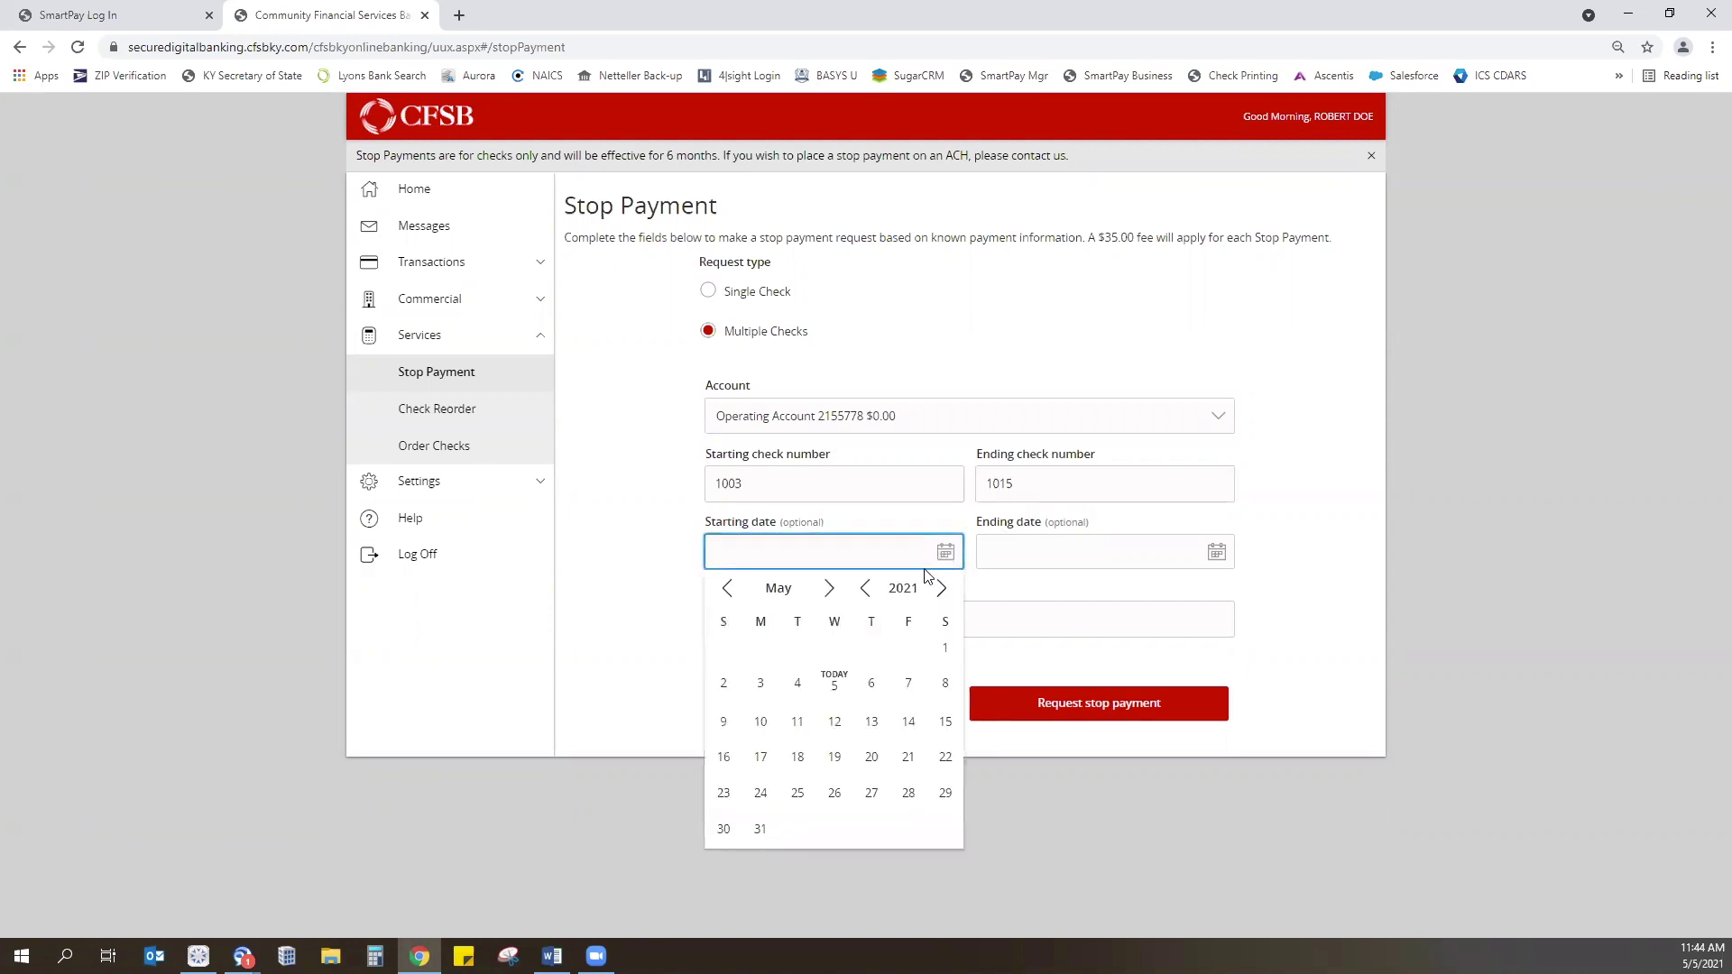
left_click(727, 588)
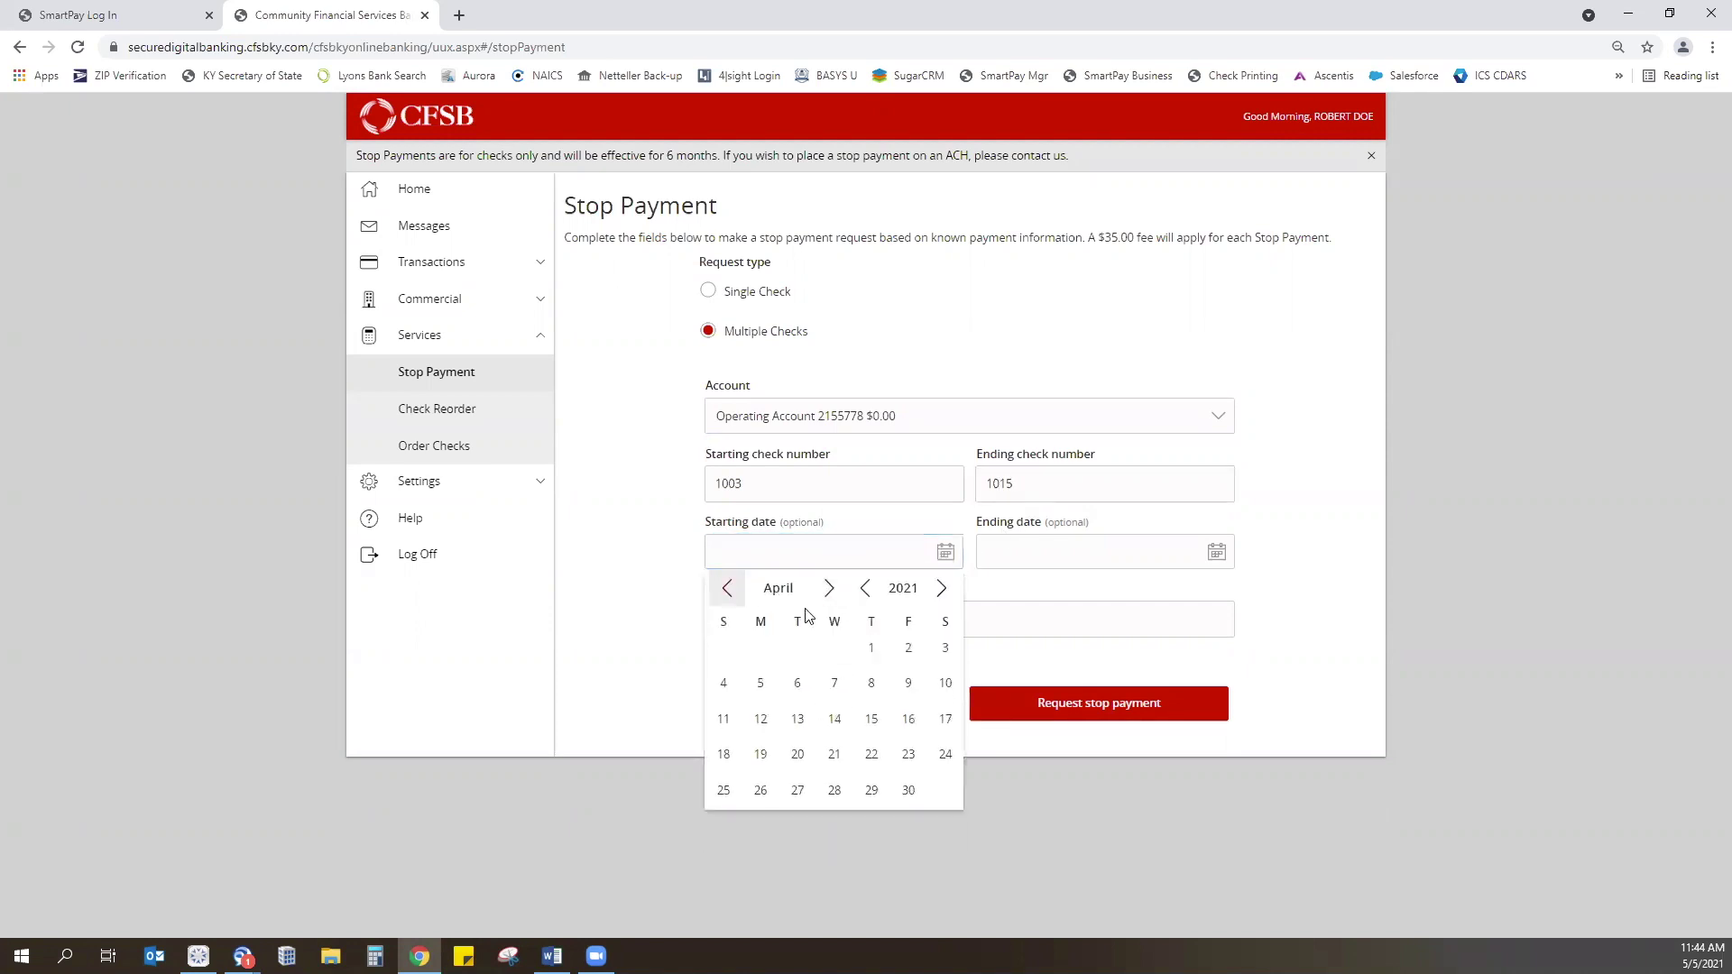
left_click(872, 648)
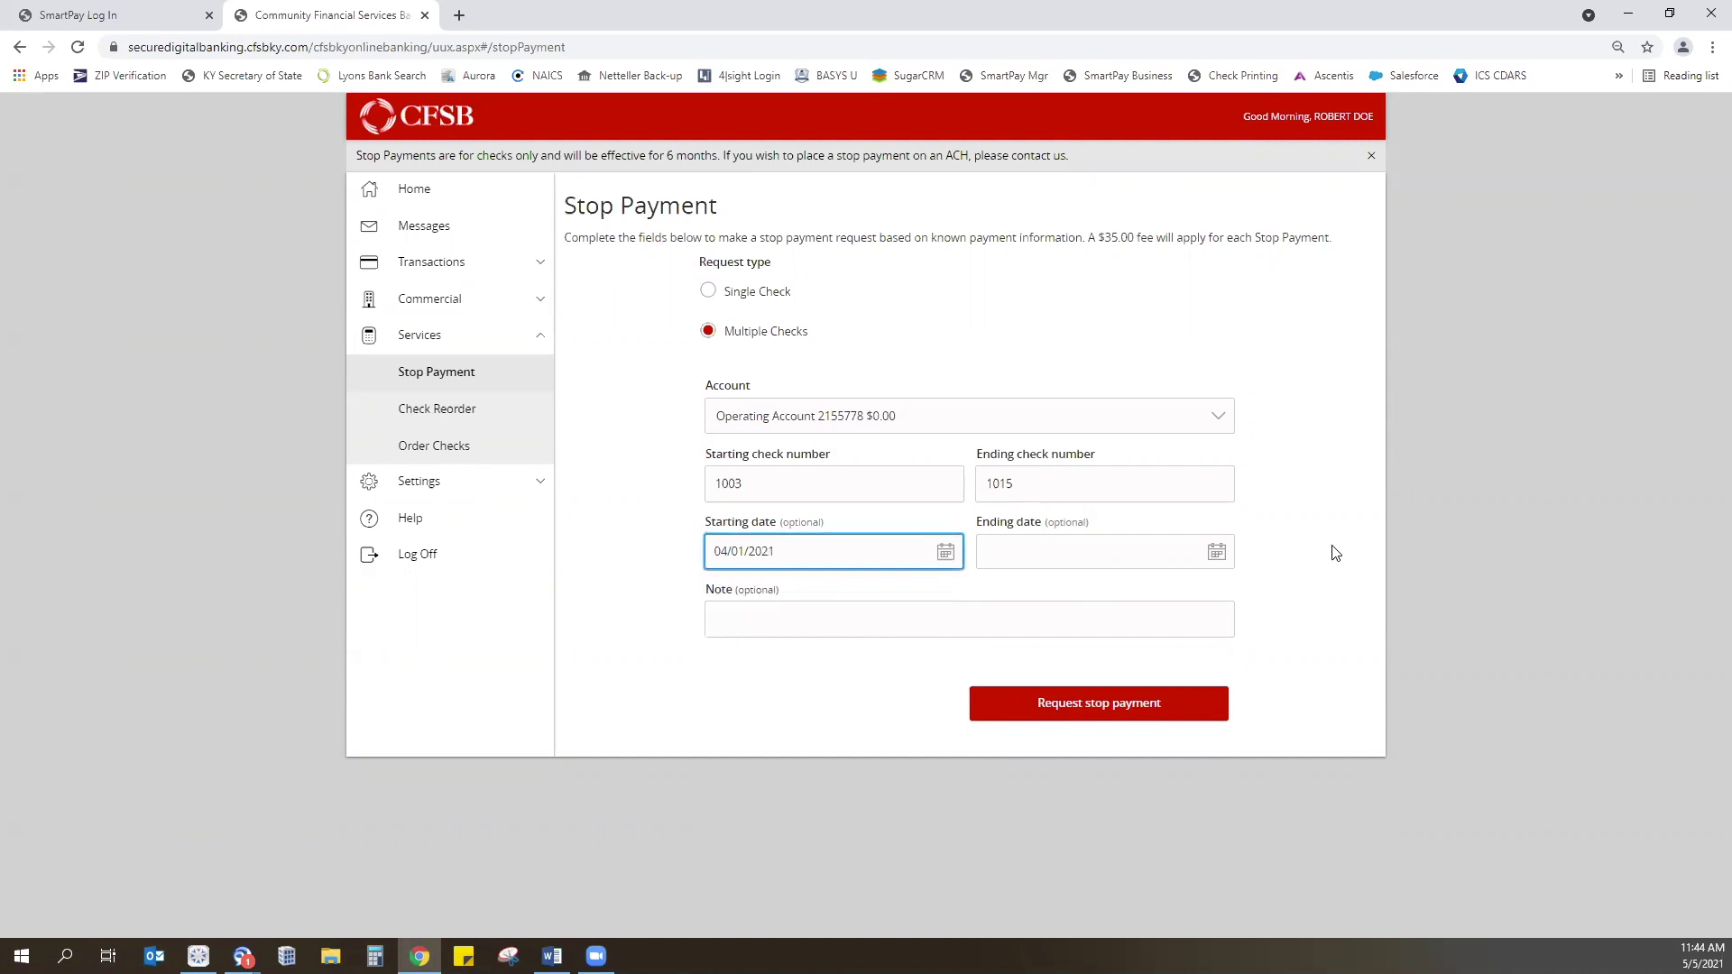
left_click(1222, 561)
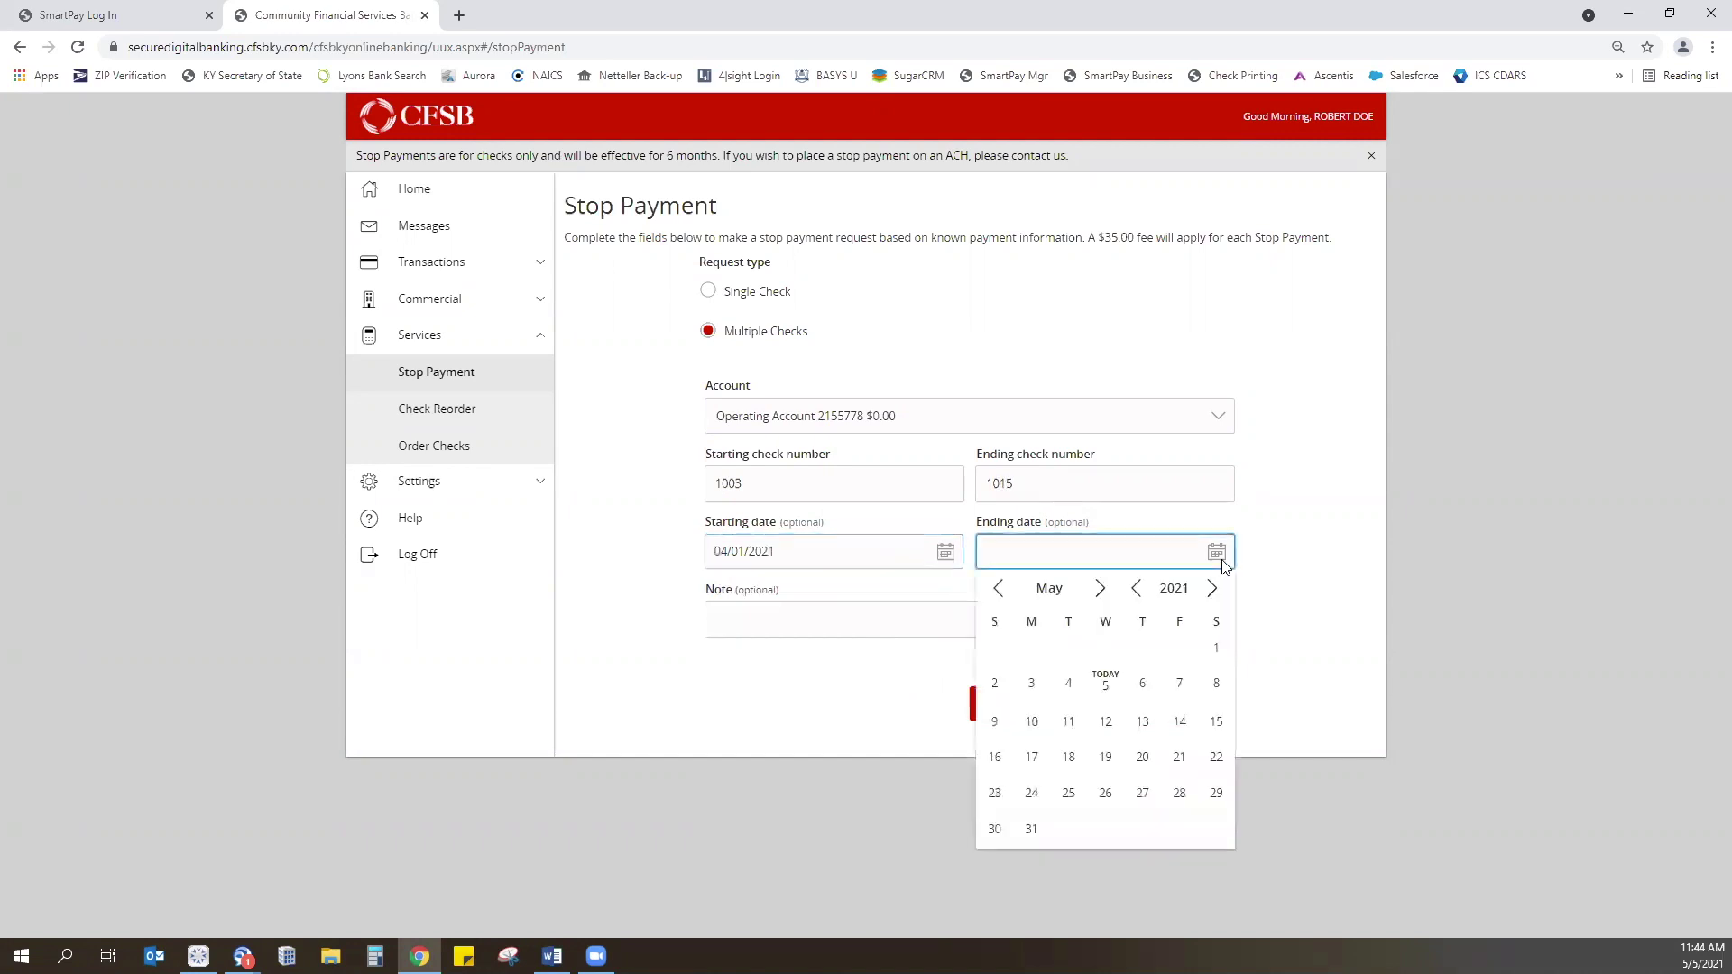
left_click(1030, 829)
left_click(1043, 623)
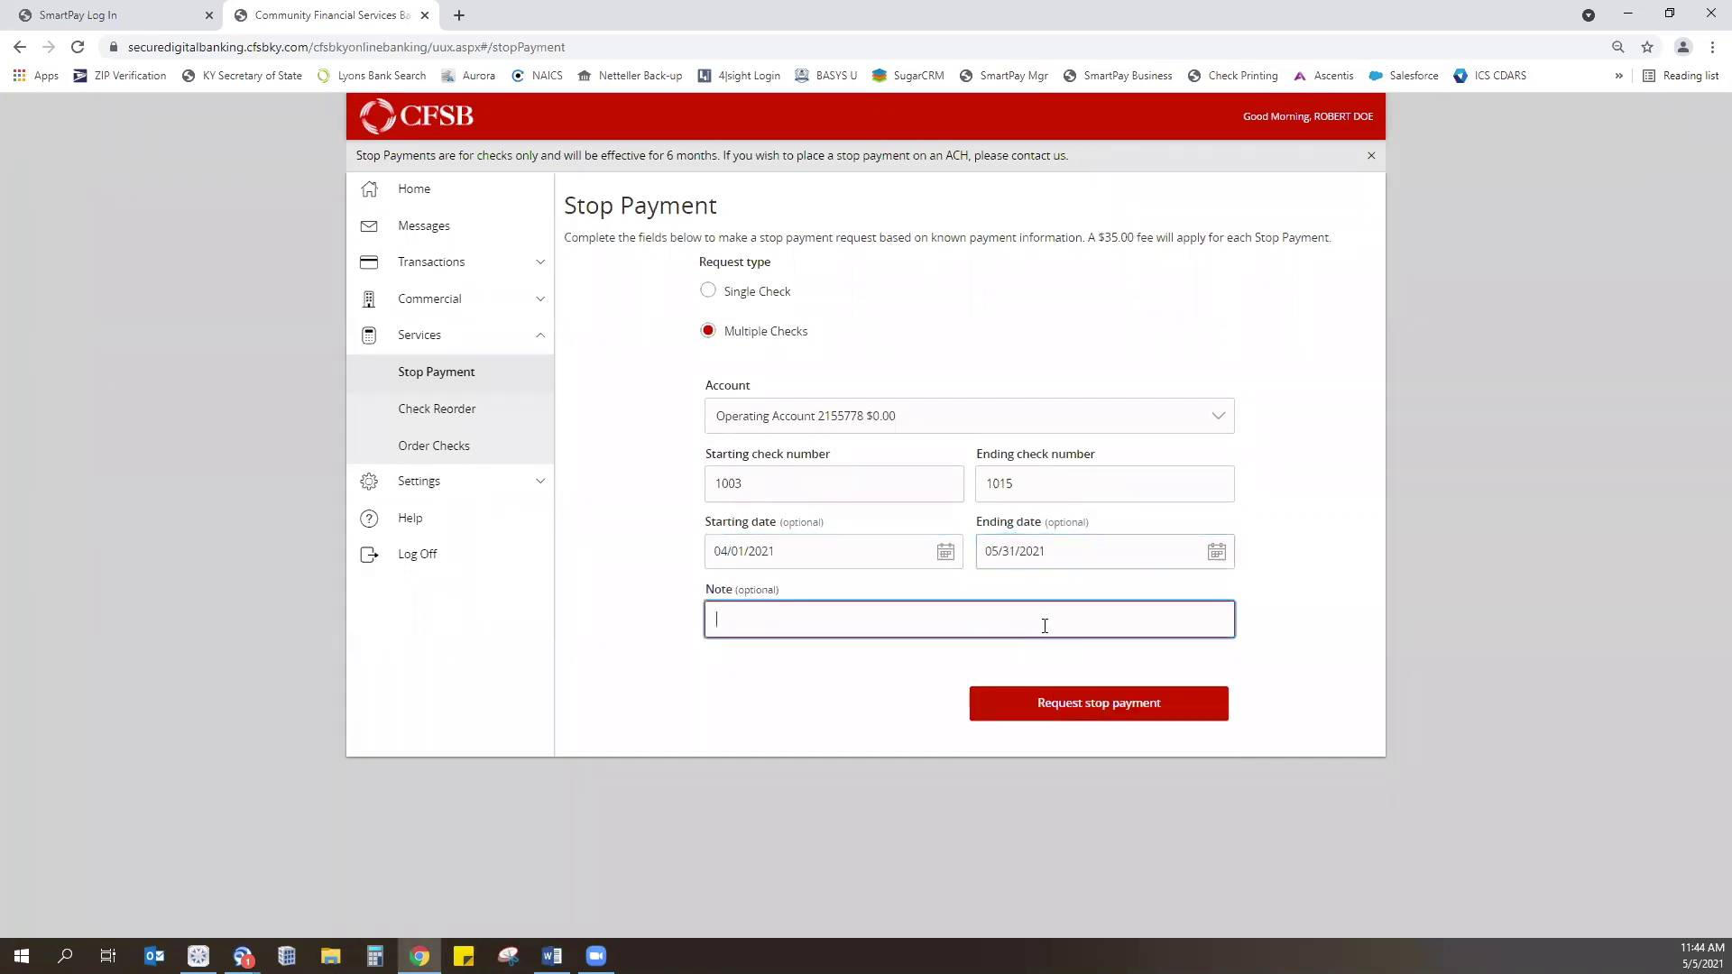
type("Missing Checks")
left_click_drag(801, 483, 646, 482)
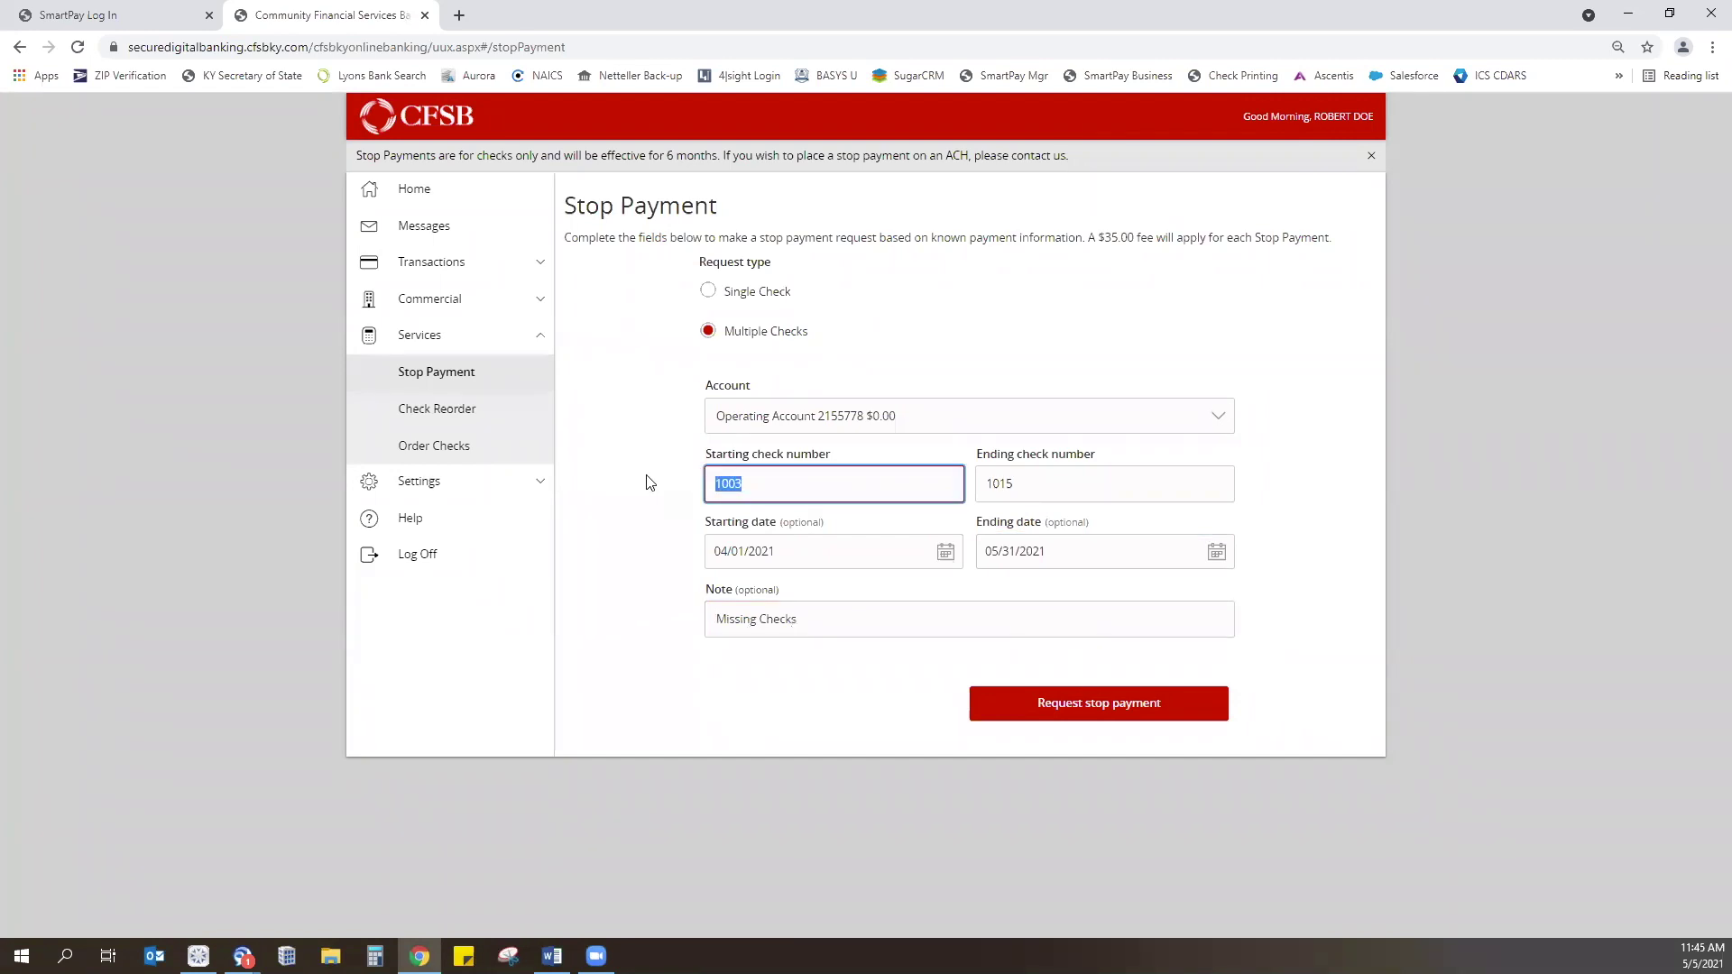
key("Tab")
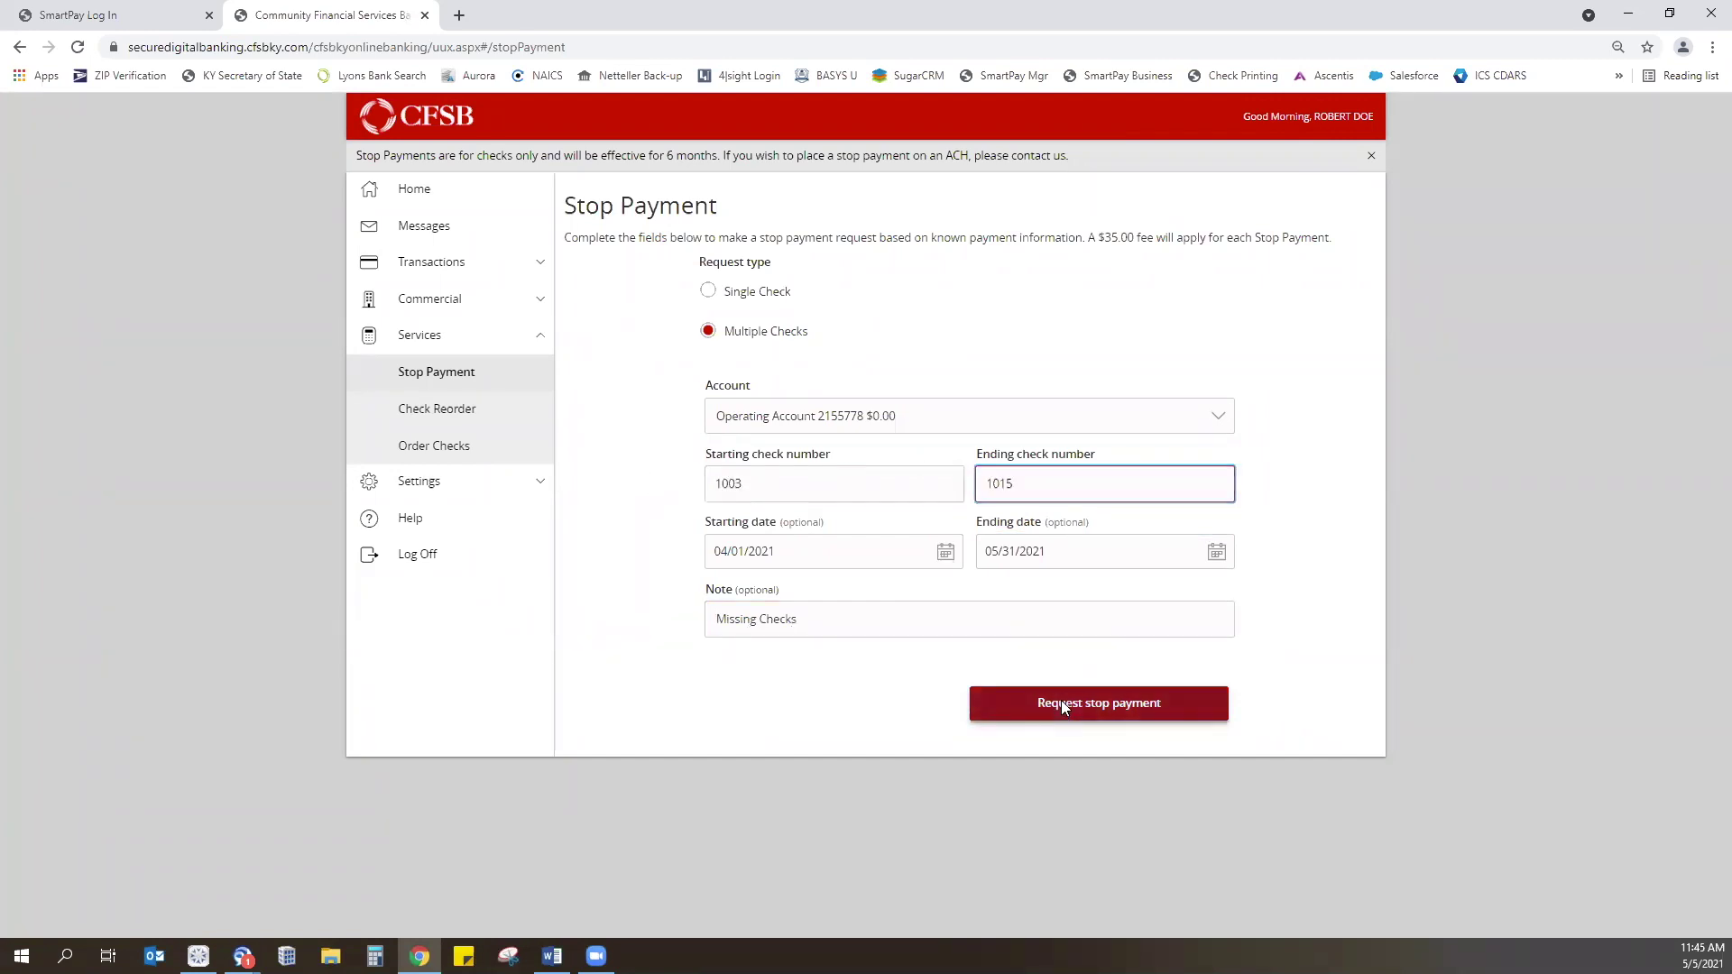
left_click(1060, 704)
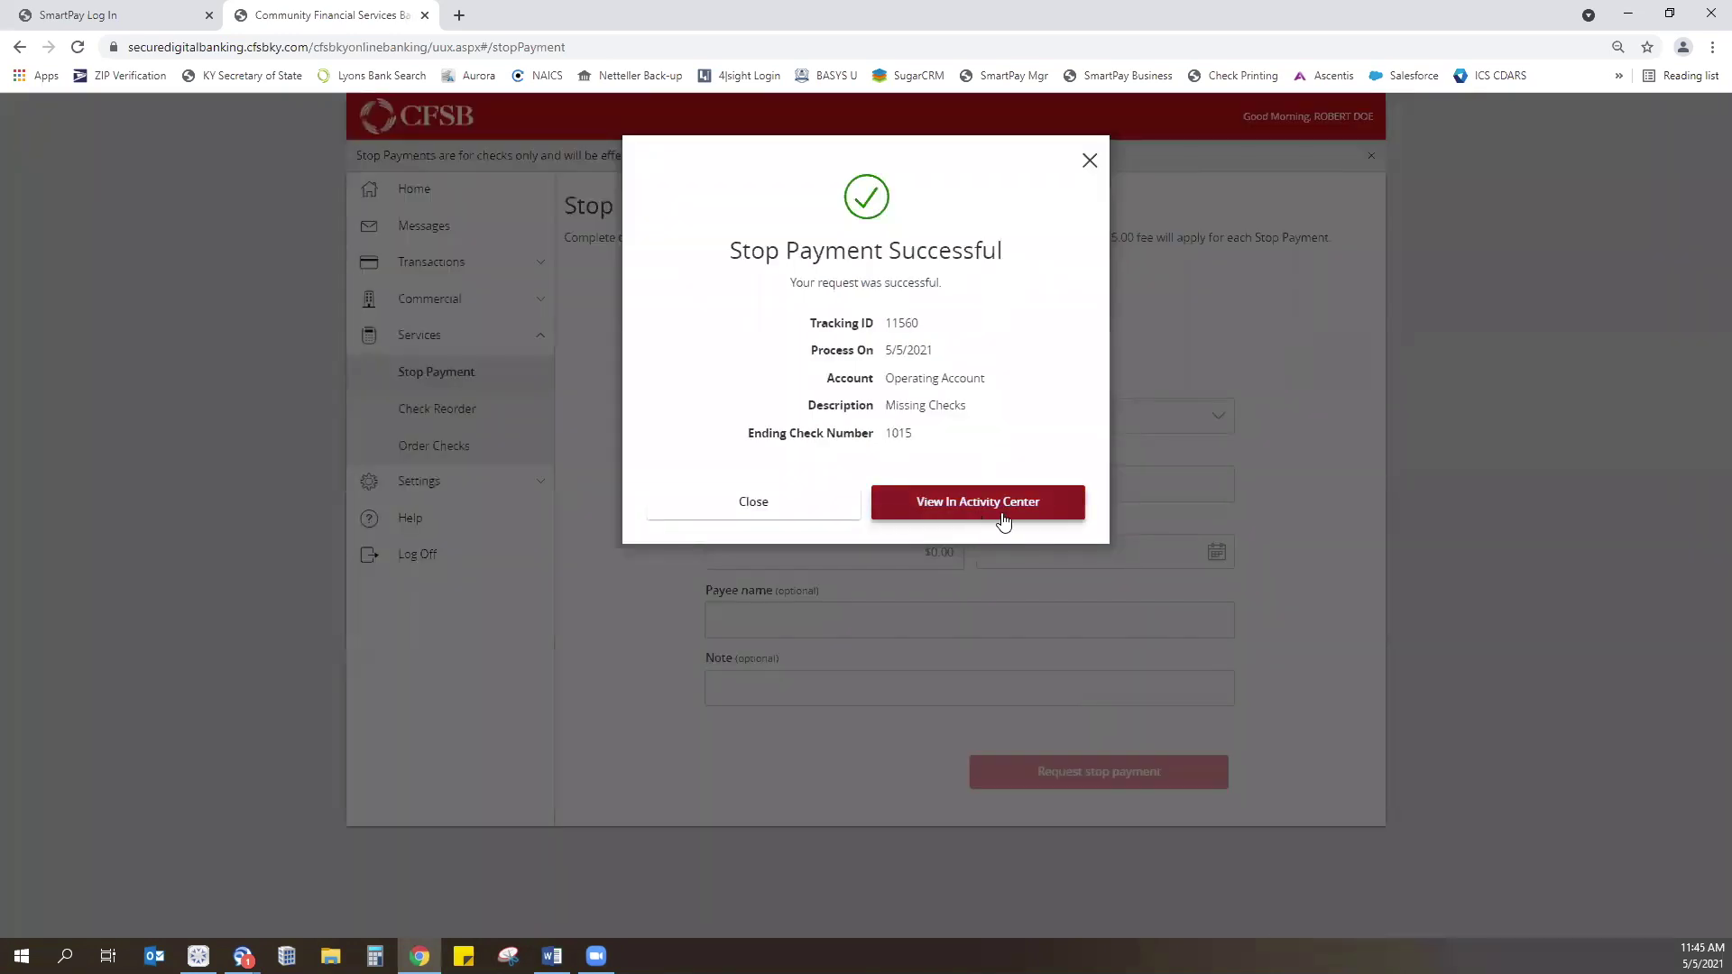
left_click(817, 517)
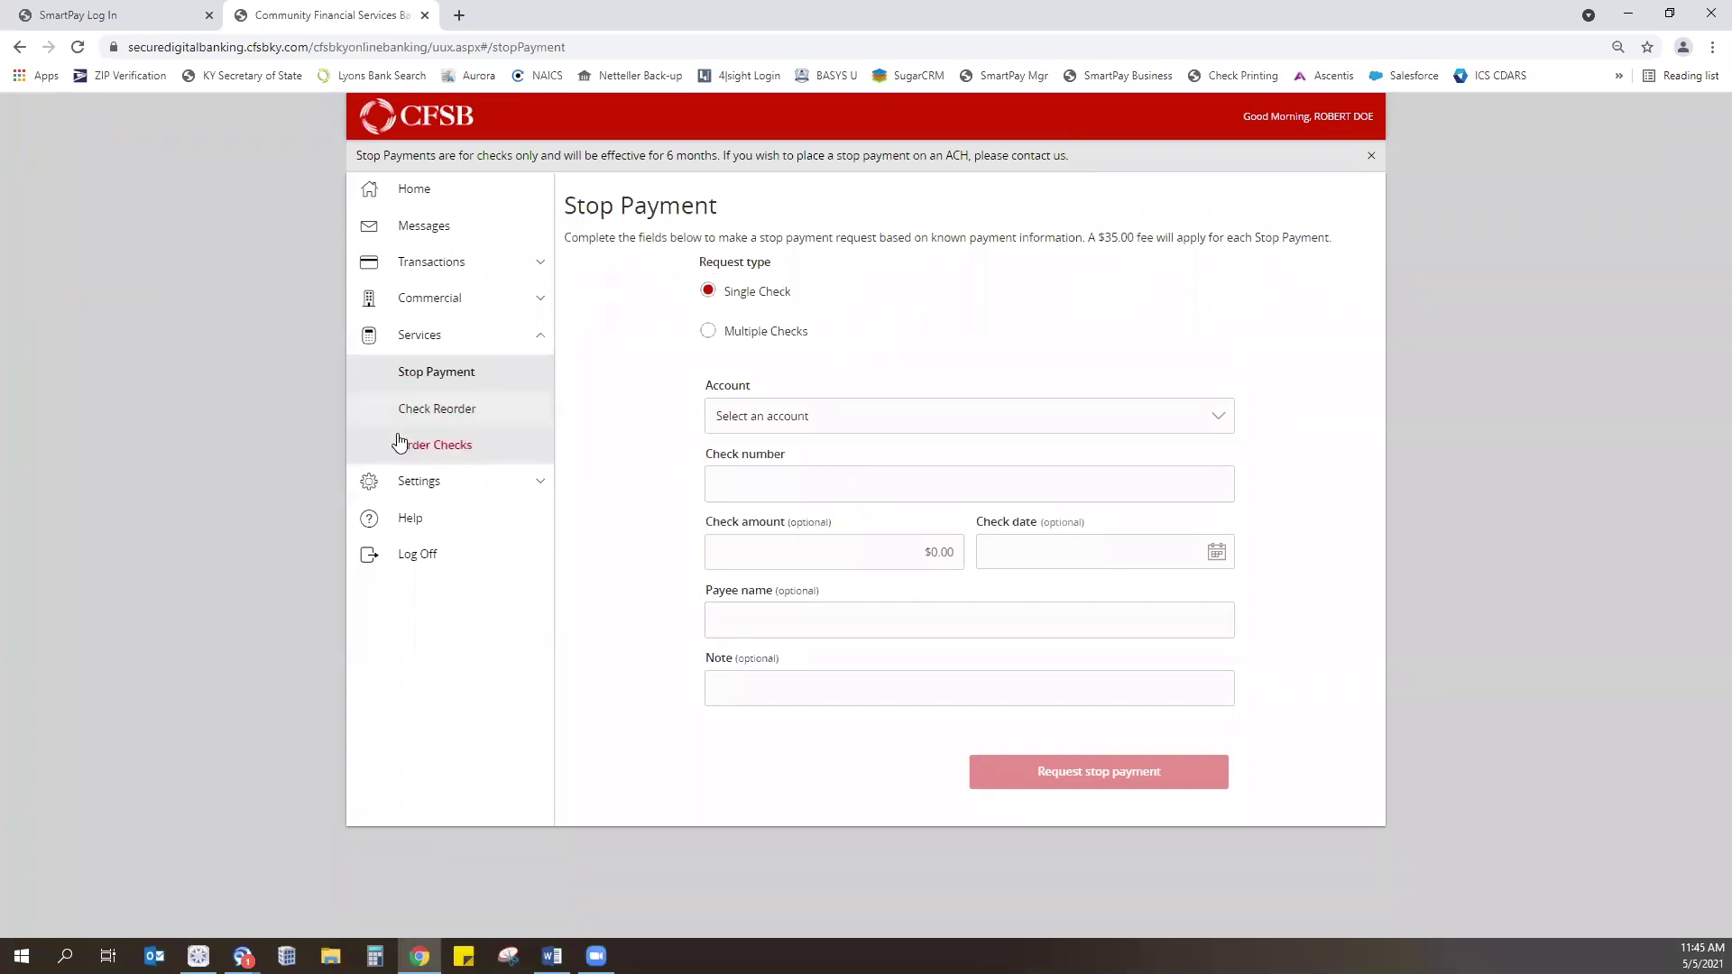
- Reorder checks for the Operating Account starting at 1001 with 5 boxes, opening the full Check Order Form
left_click(462, 416)
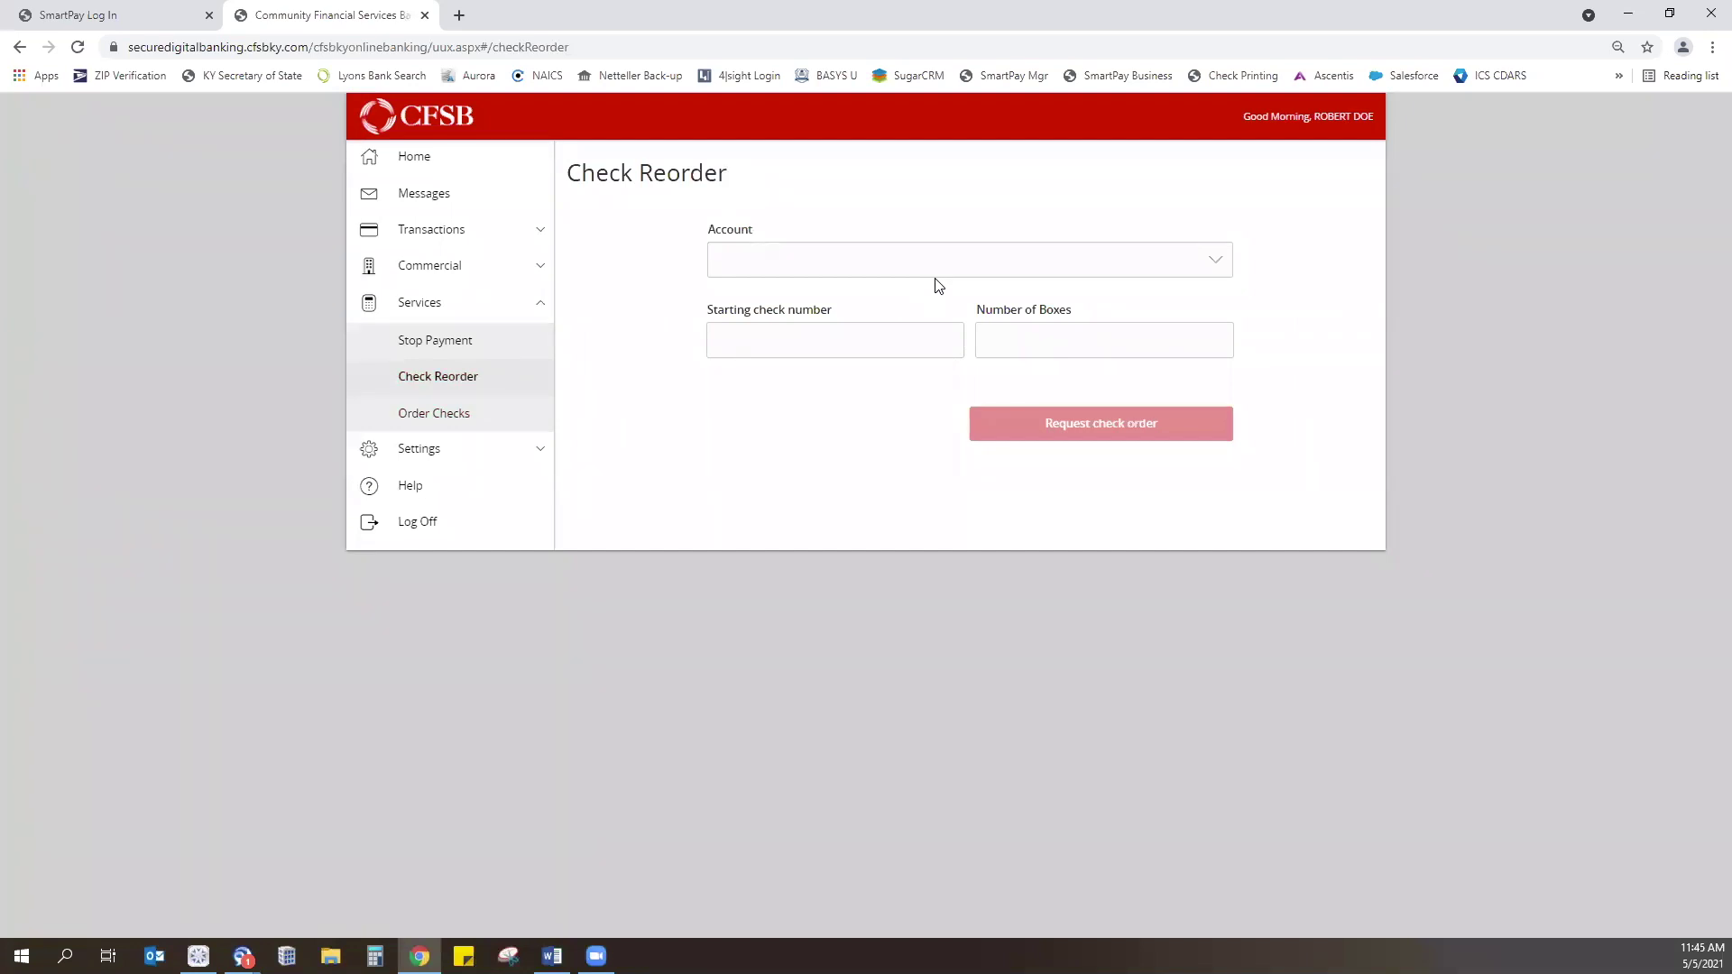
left_click(976, 266)
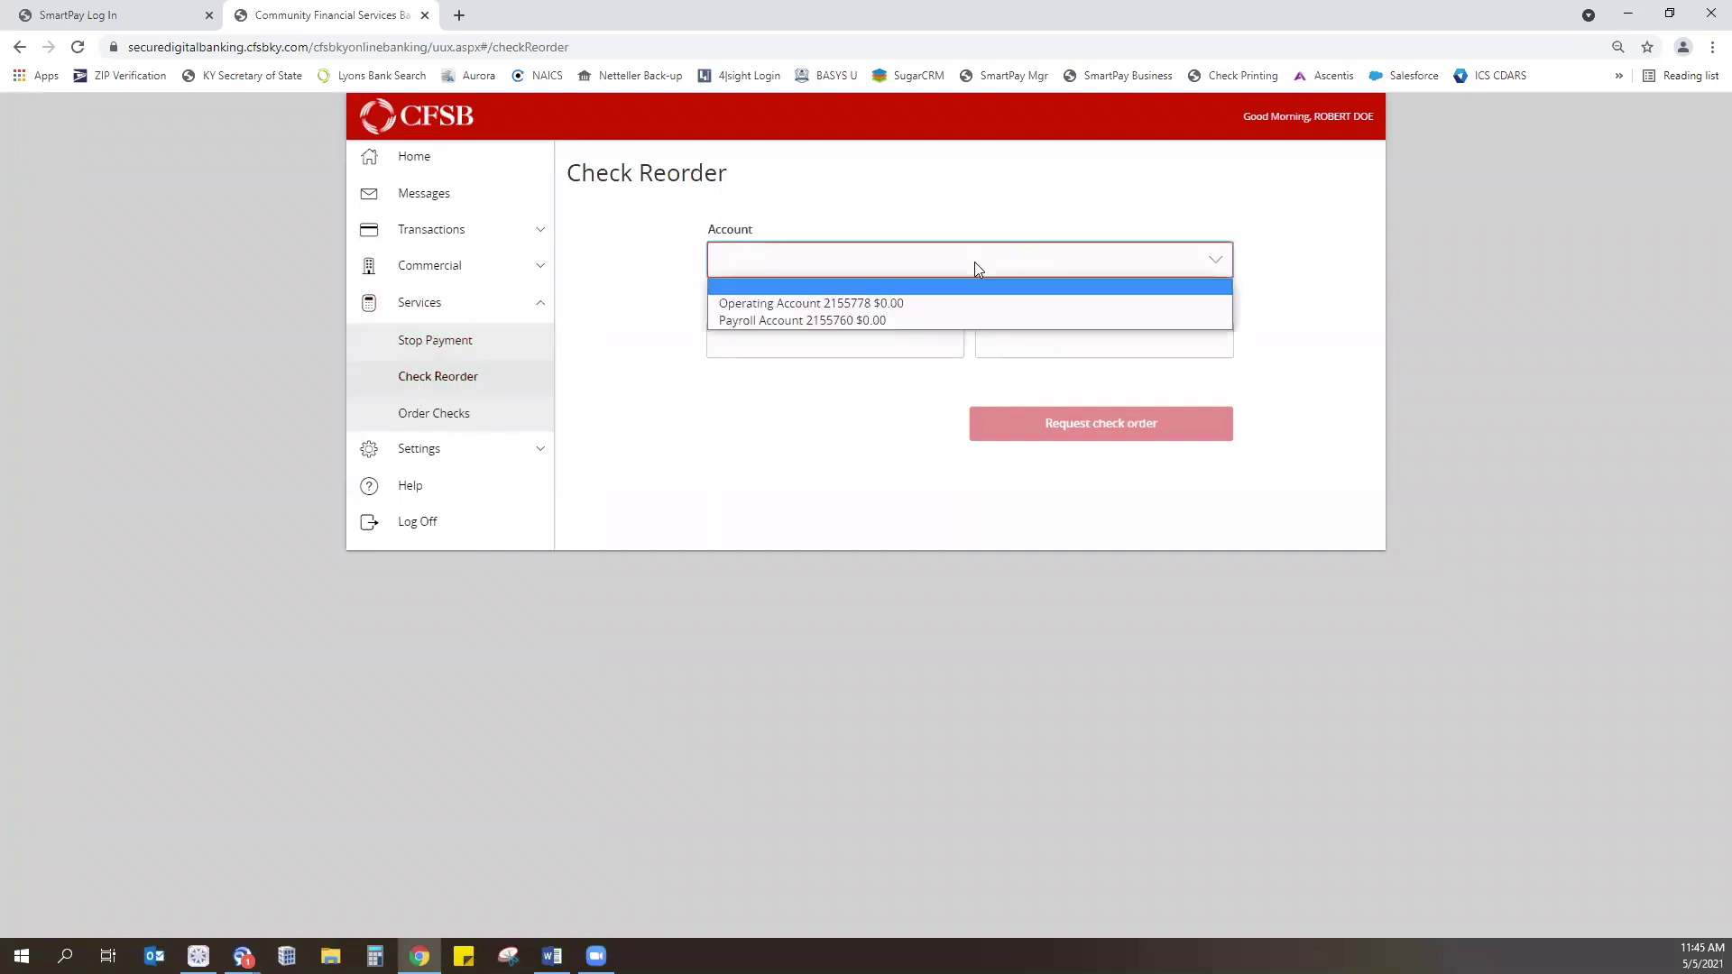
left_click(954, 303)
left_click(847, 346)
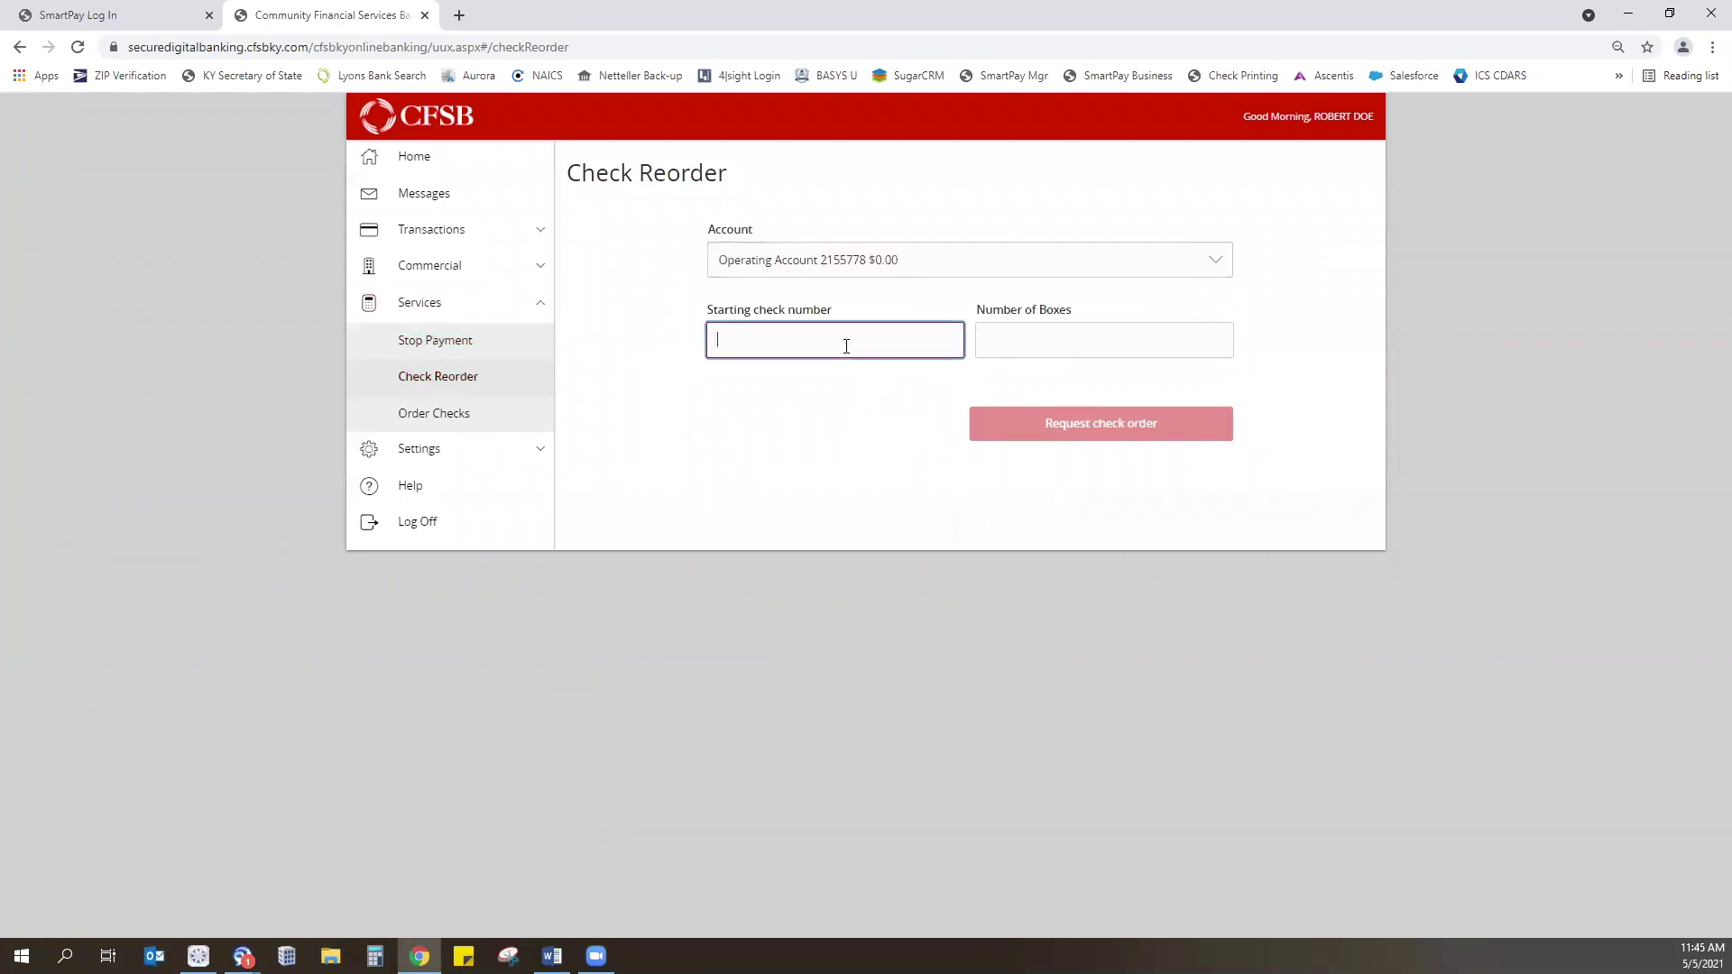
type("1001")
left_click(1077, 335)
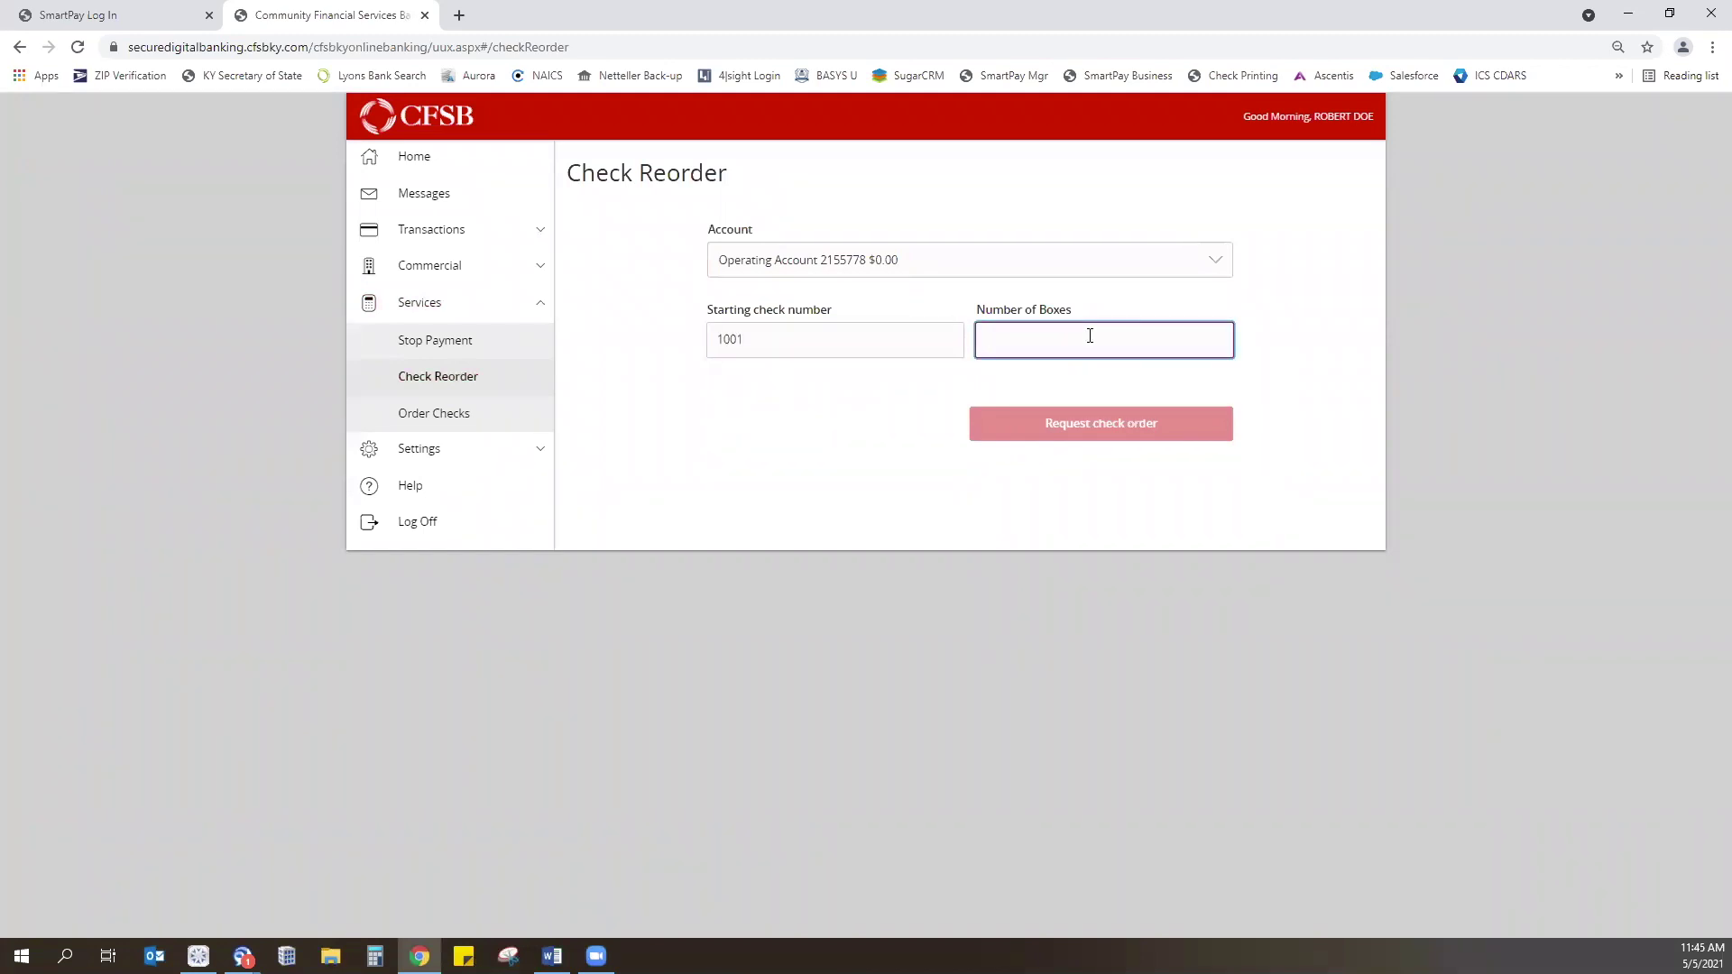
type("5")
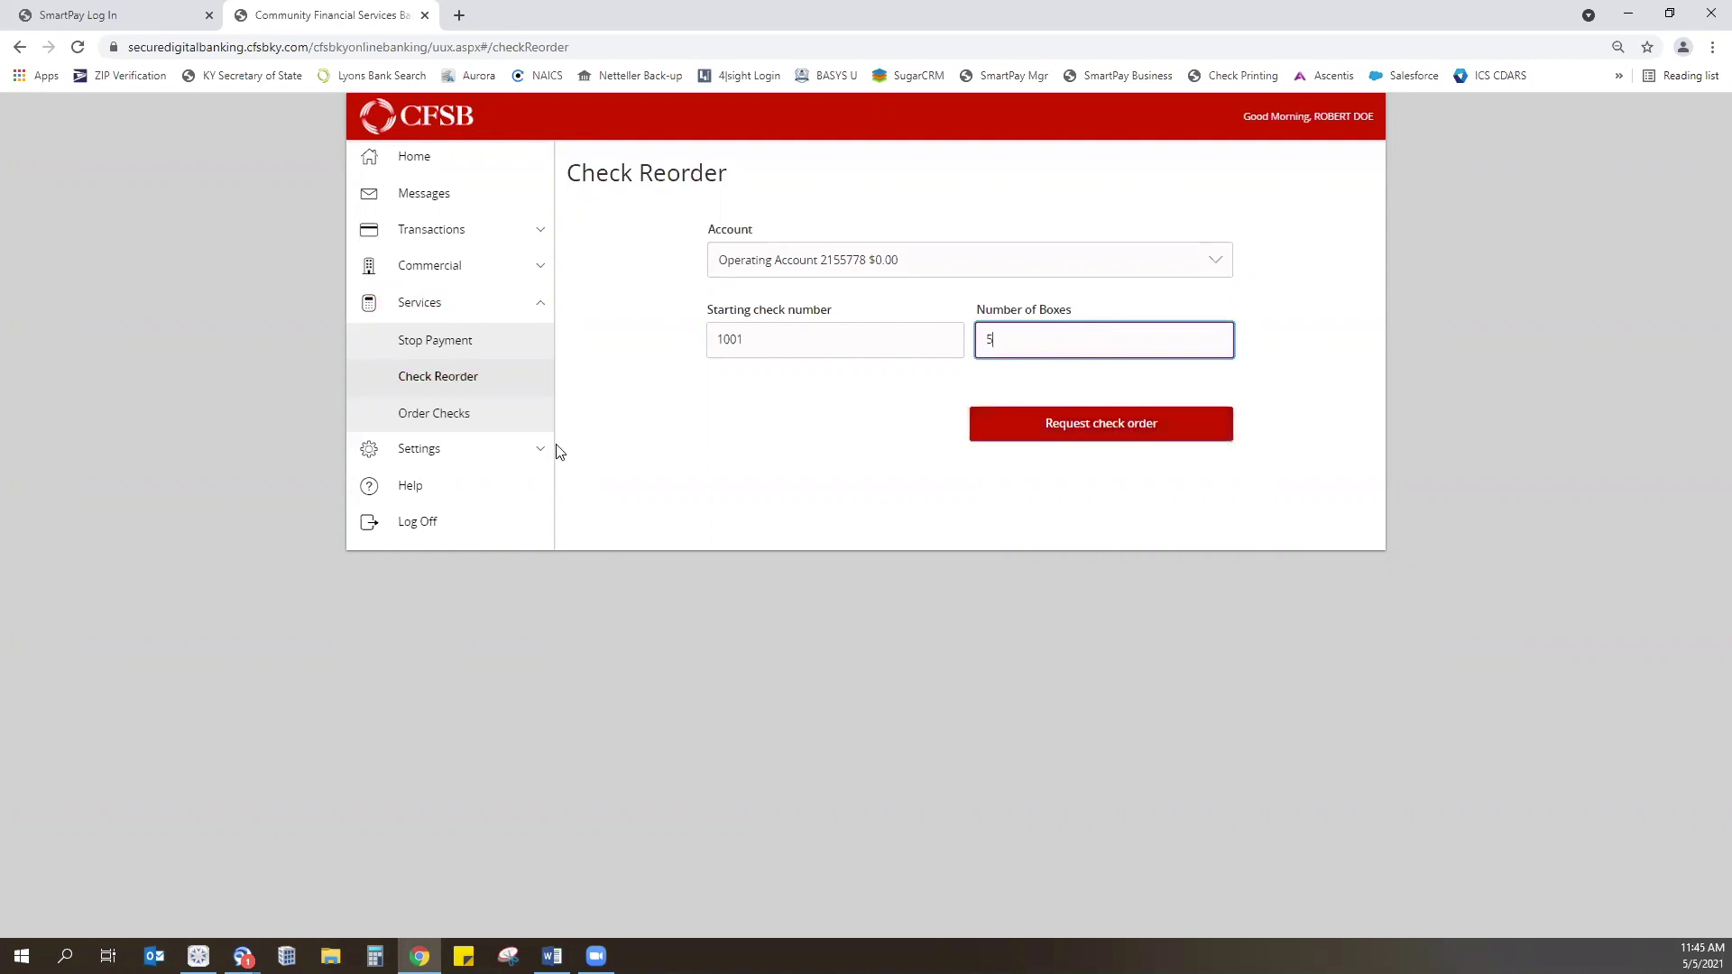
left_click(446, 424)
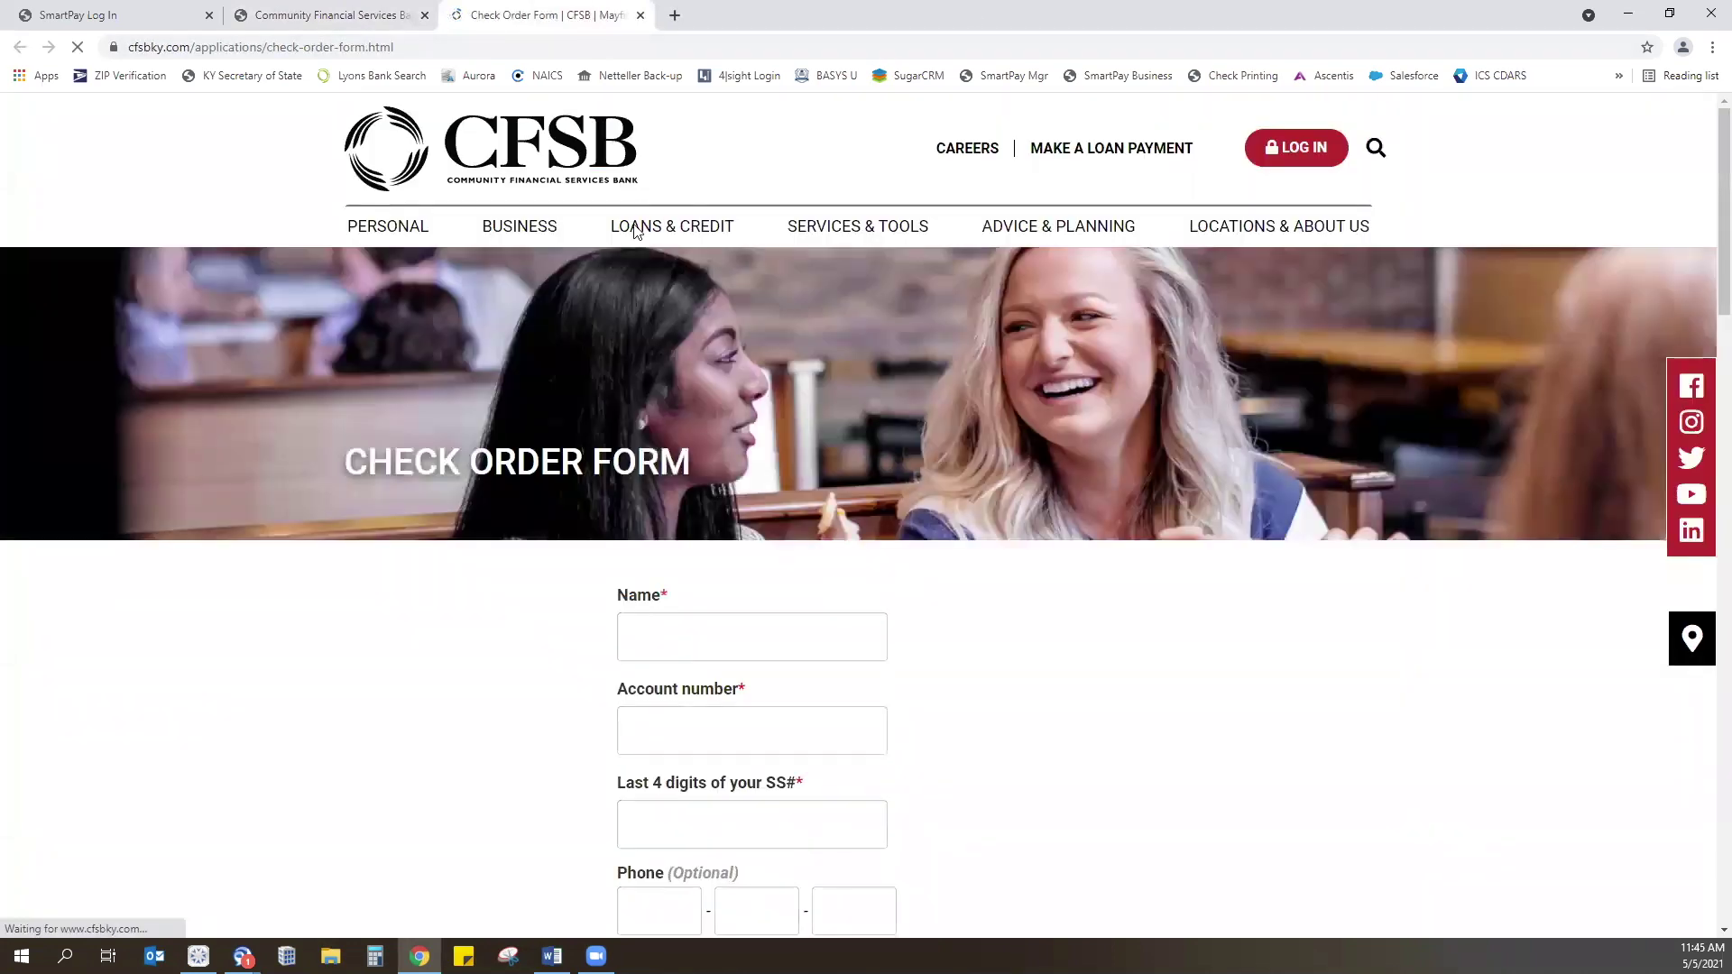
- Scroll through the Check Order Form, then return to the online banking tab
scroll(793, 523, "down", 4)
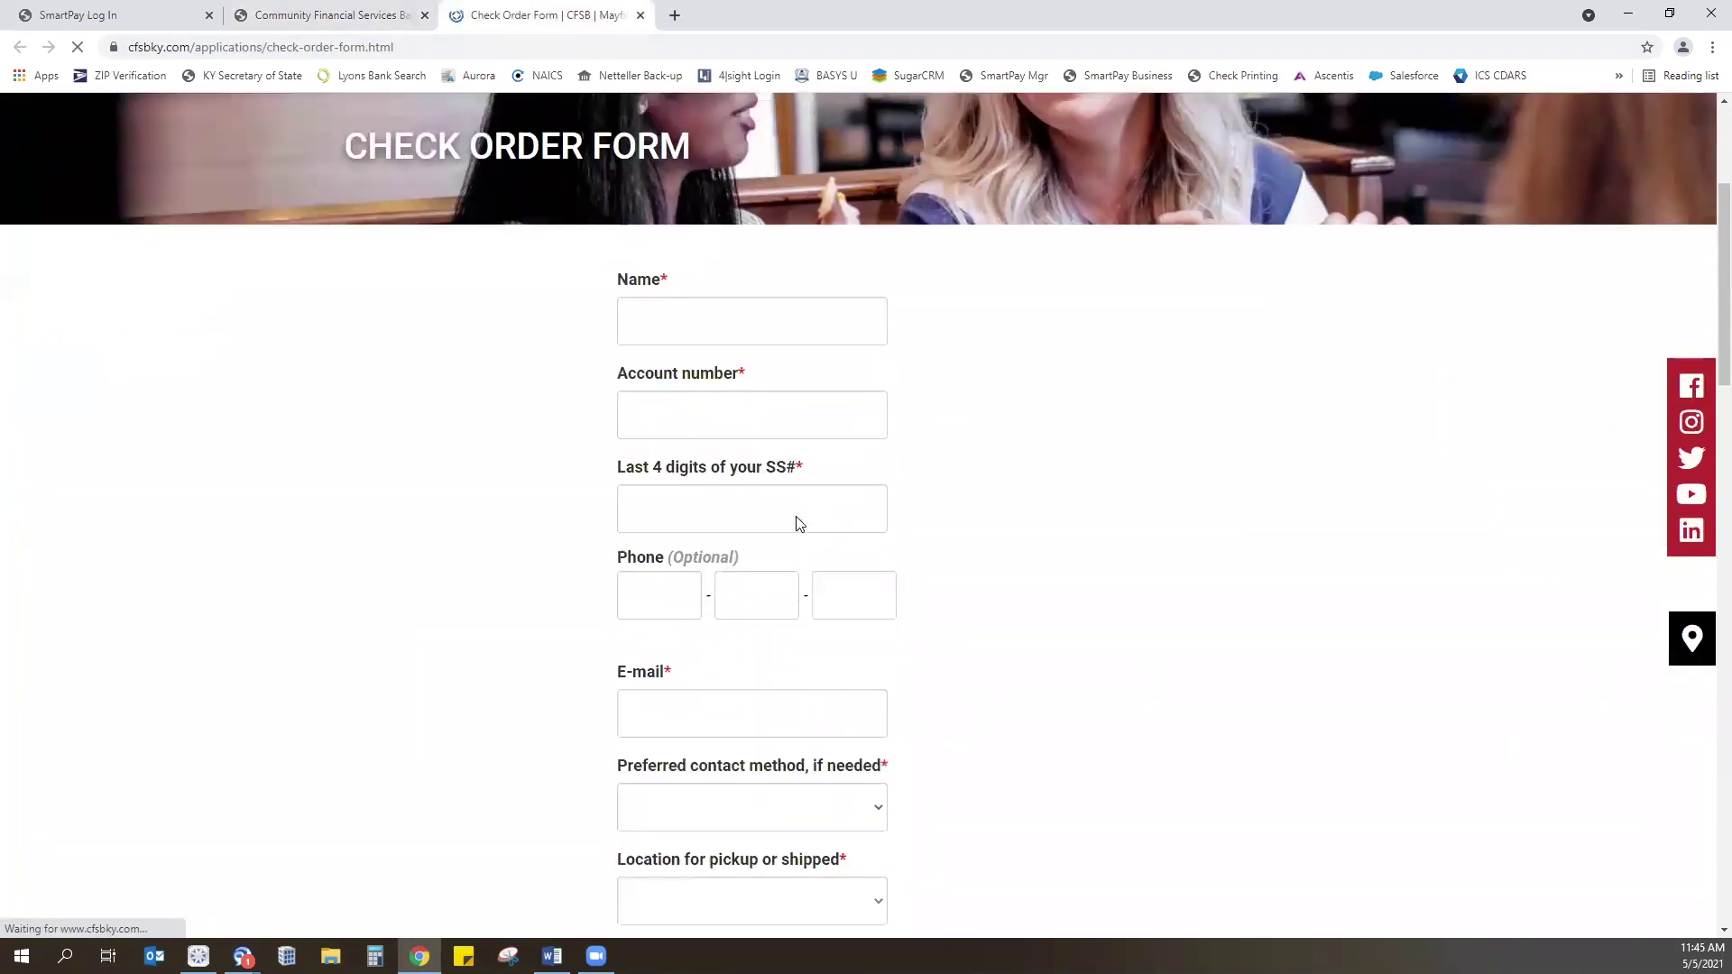
scroll(778, 747, "down", 6)
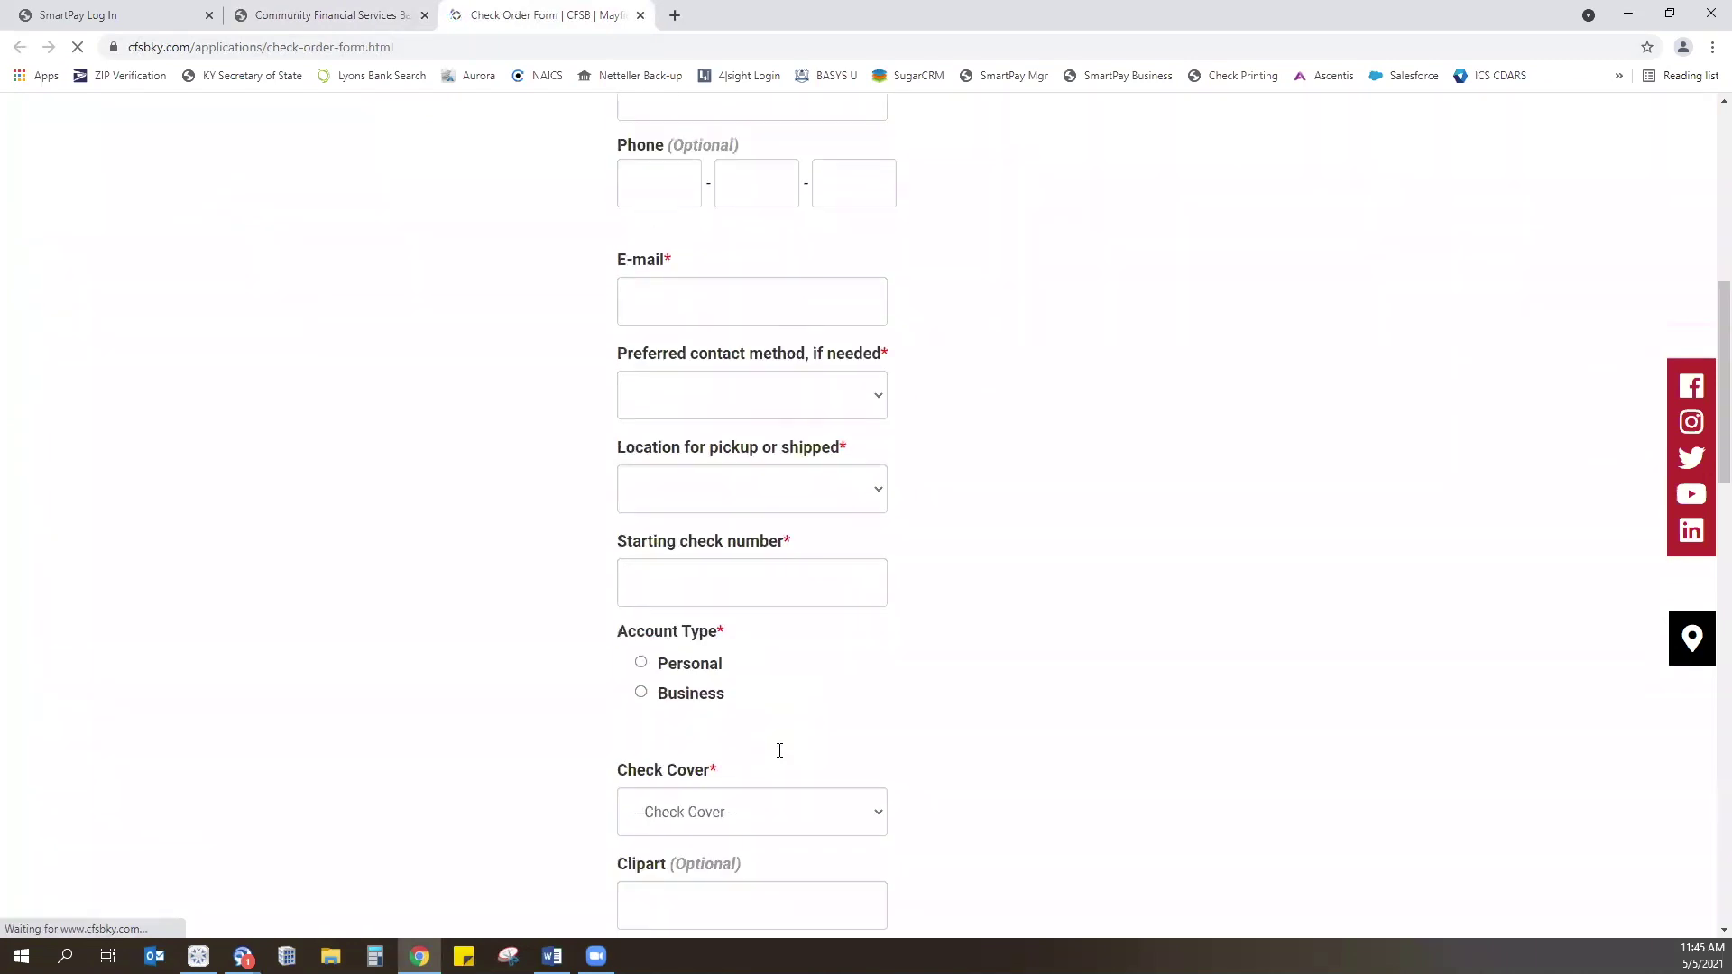
scroll(779, 751, "down", 7)
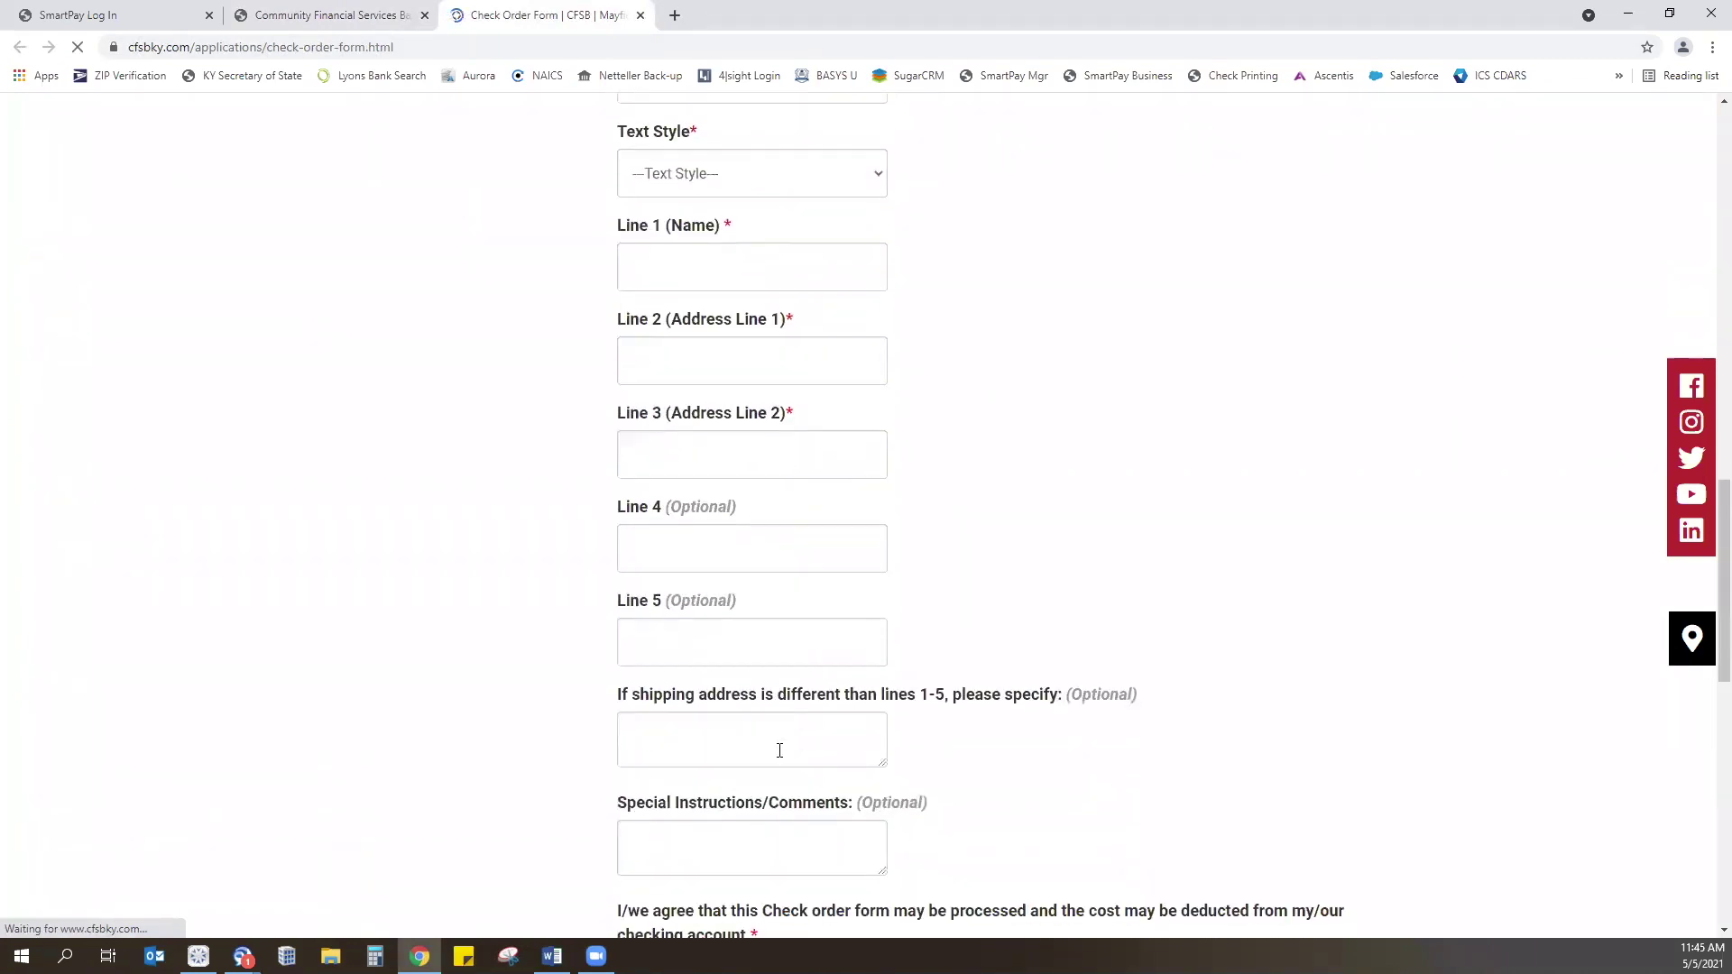
scroll(781, 748, "up", 8)
scroll(785, 738, "up", 10)
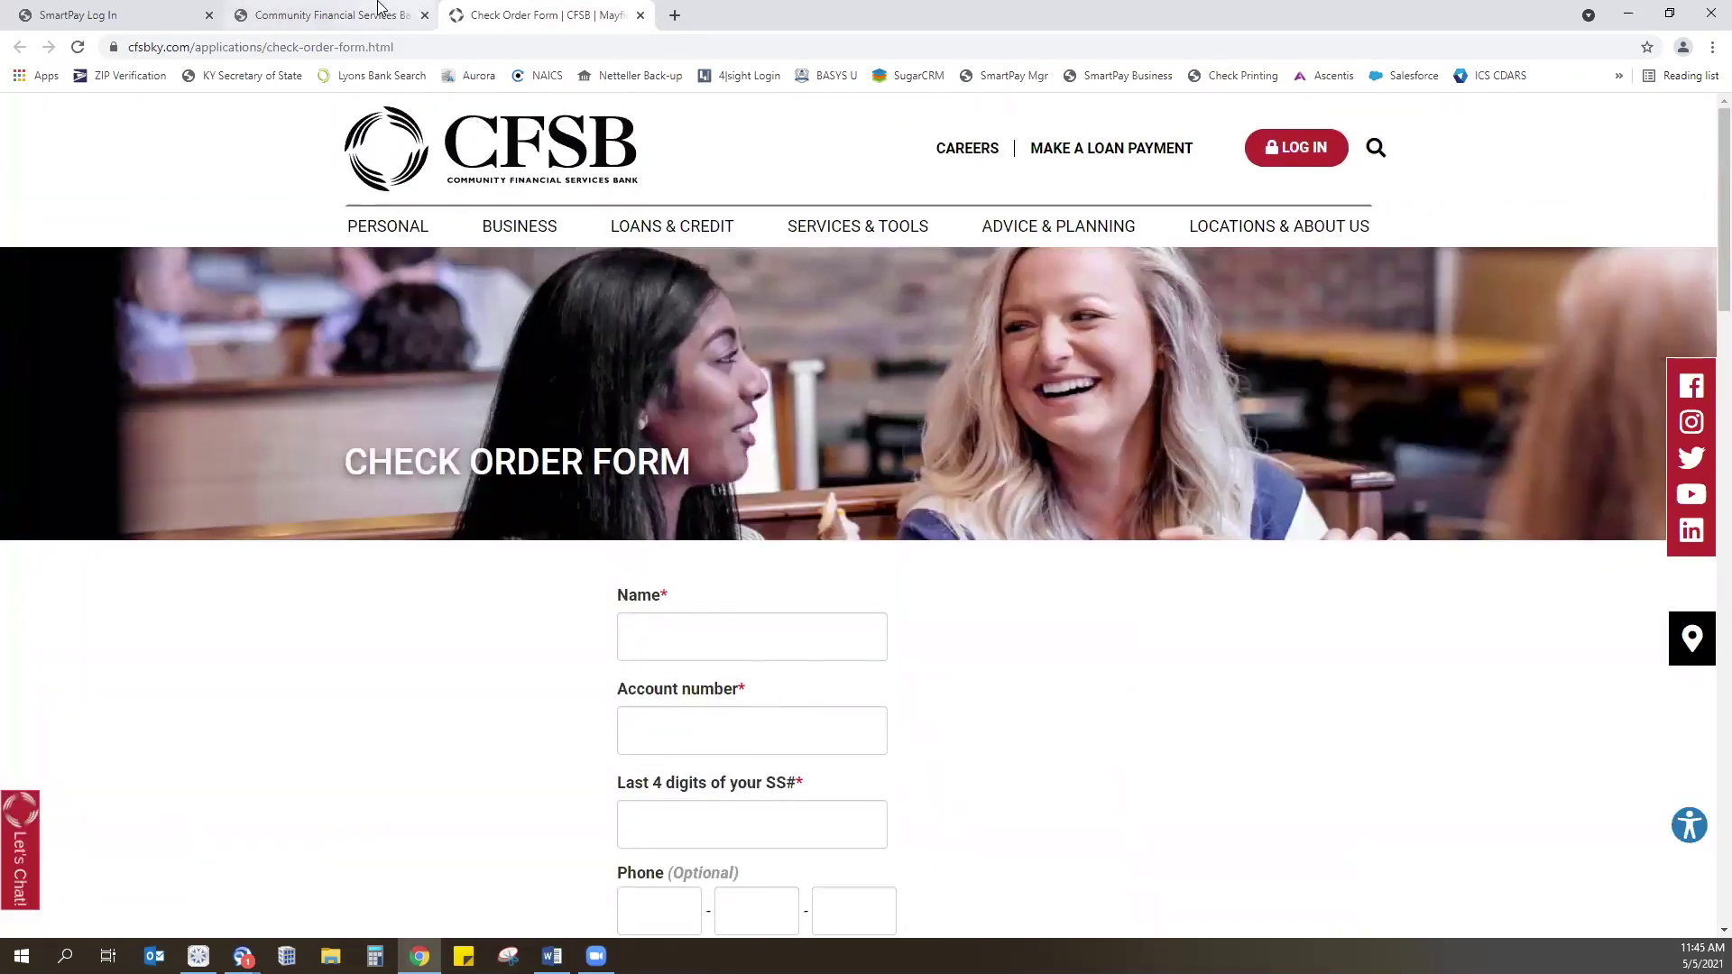
left_click(378, 11)
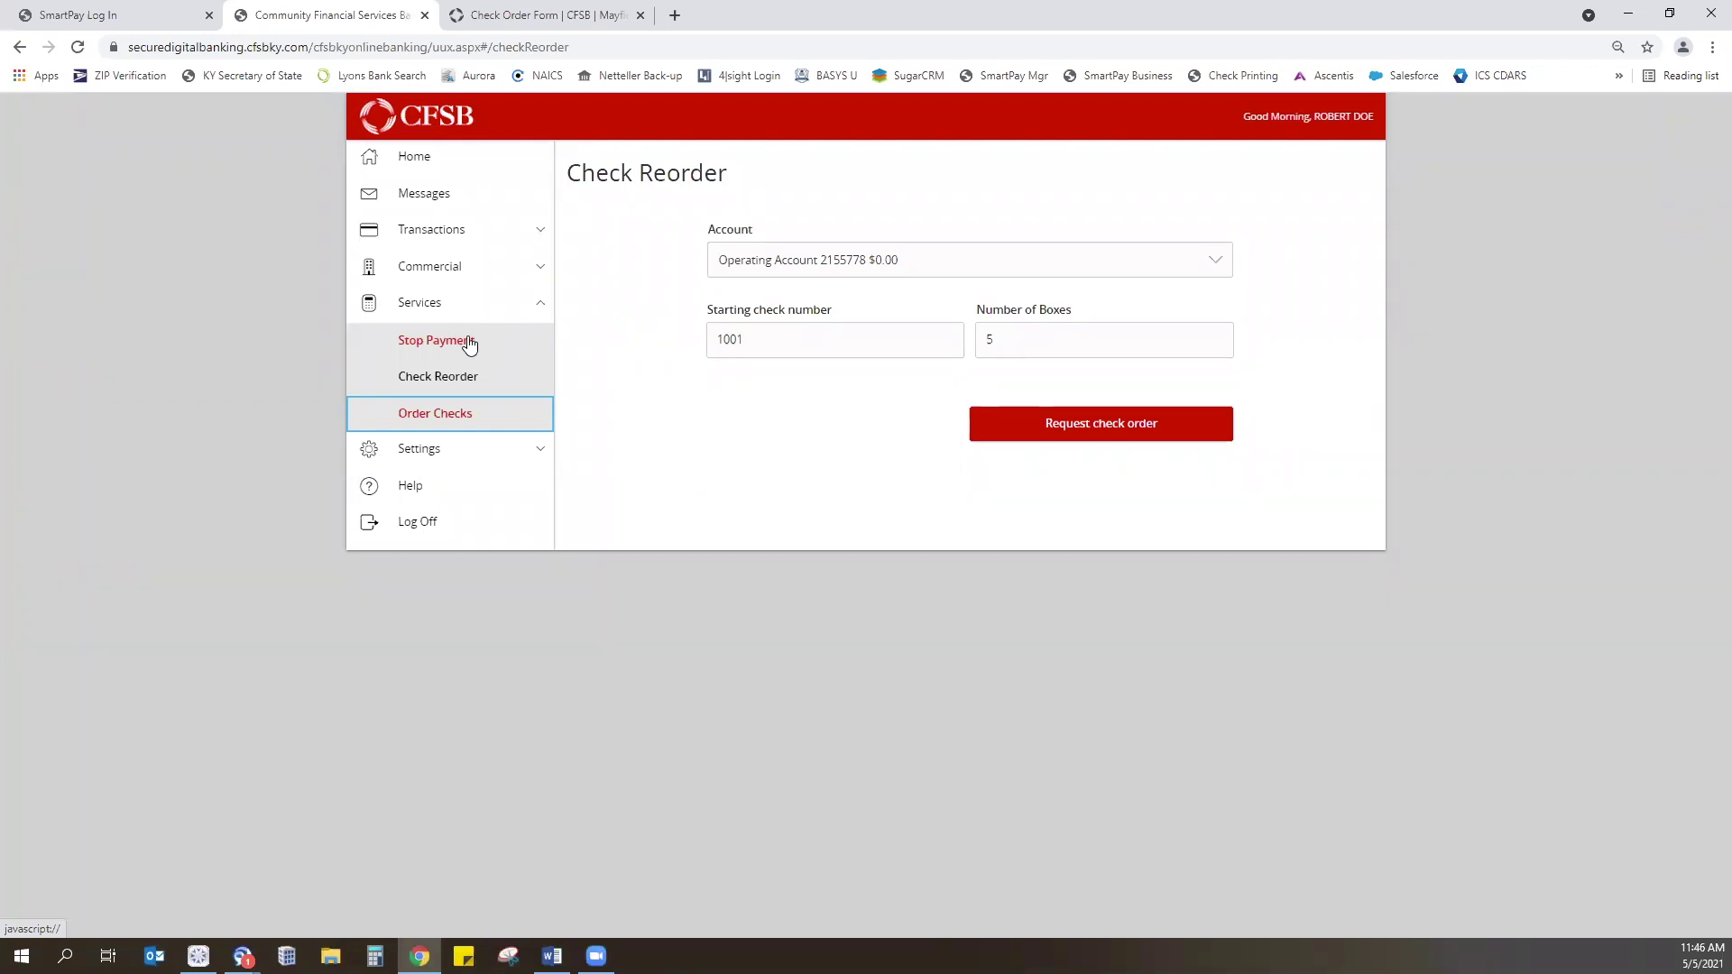
left_click(464, 450)
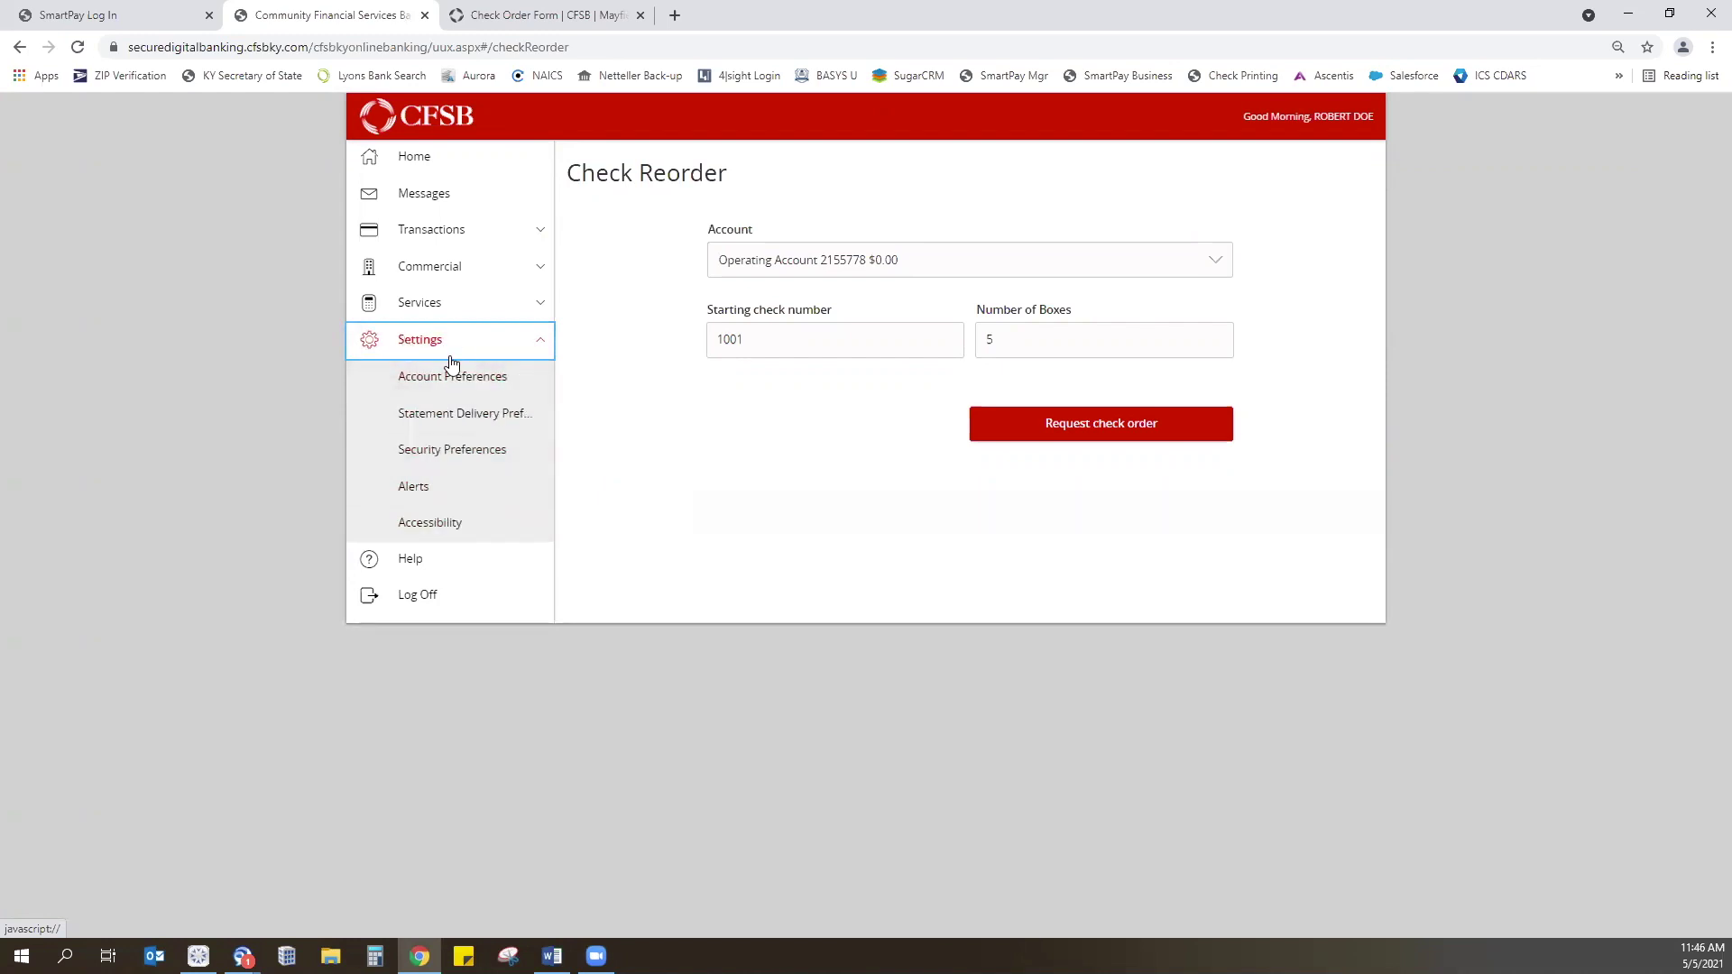
- In Account Preferences, move Operating Account below Payroll Account, then open Statement Delivery Preferences
left_click(453, 383)
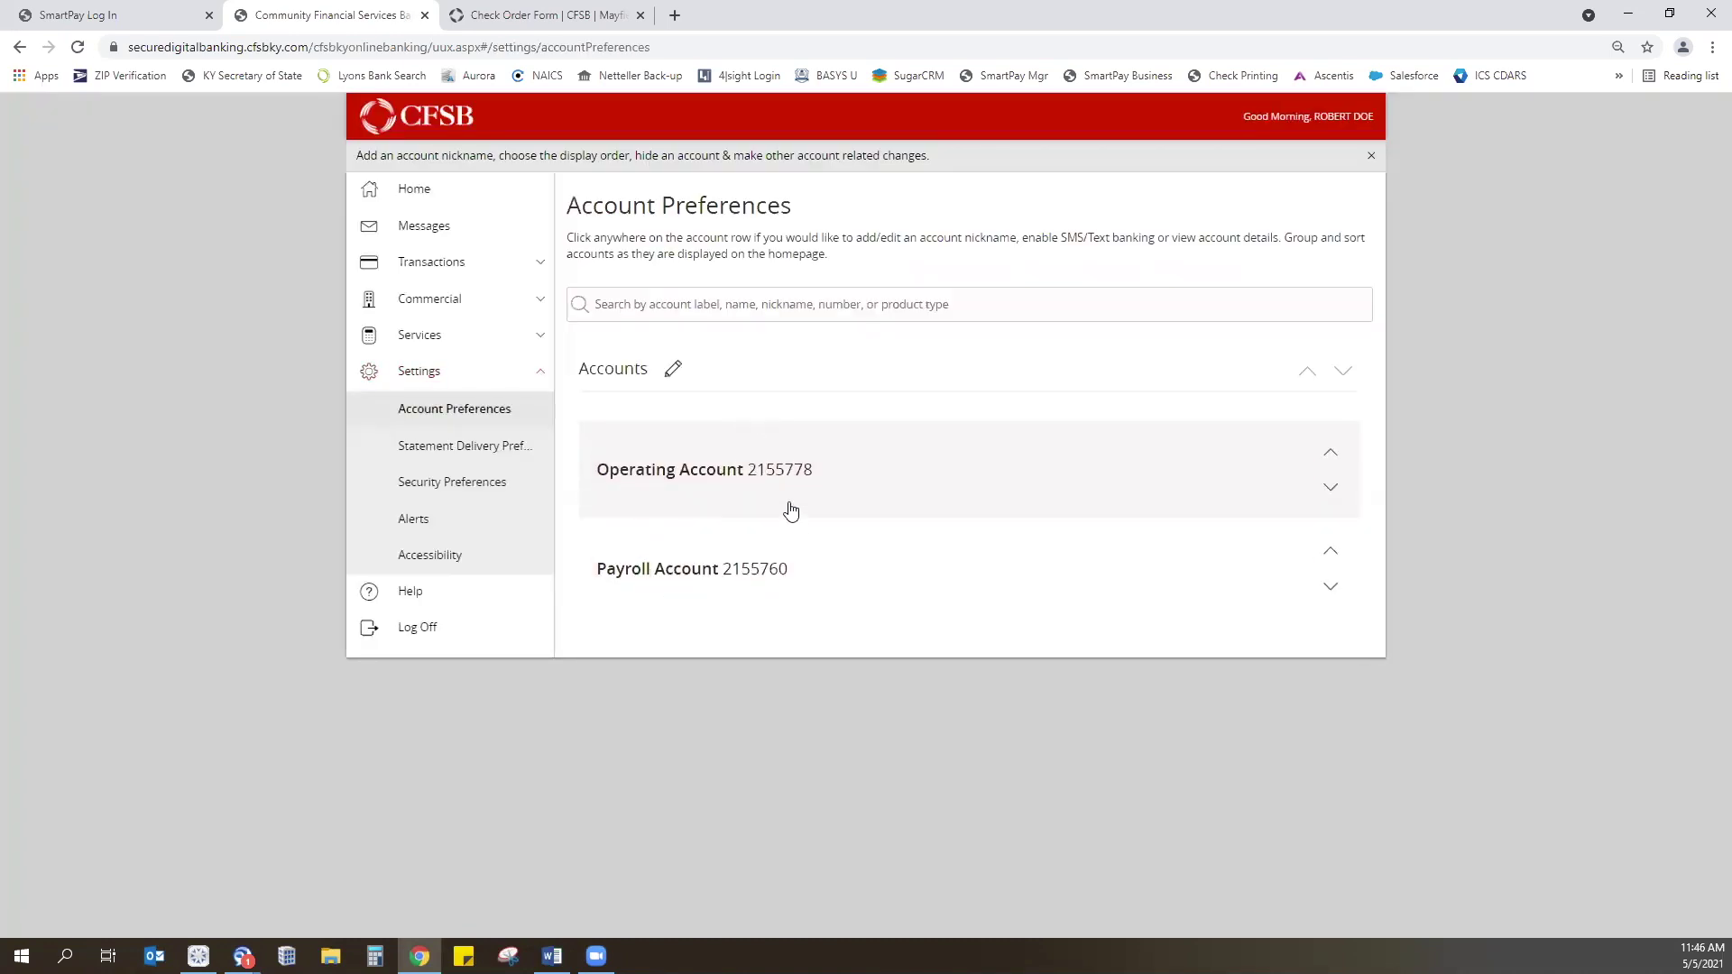
left_click(734, 478)
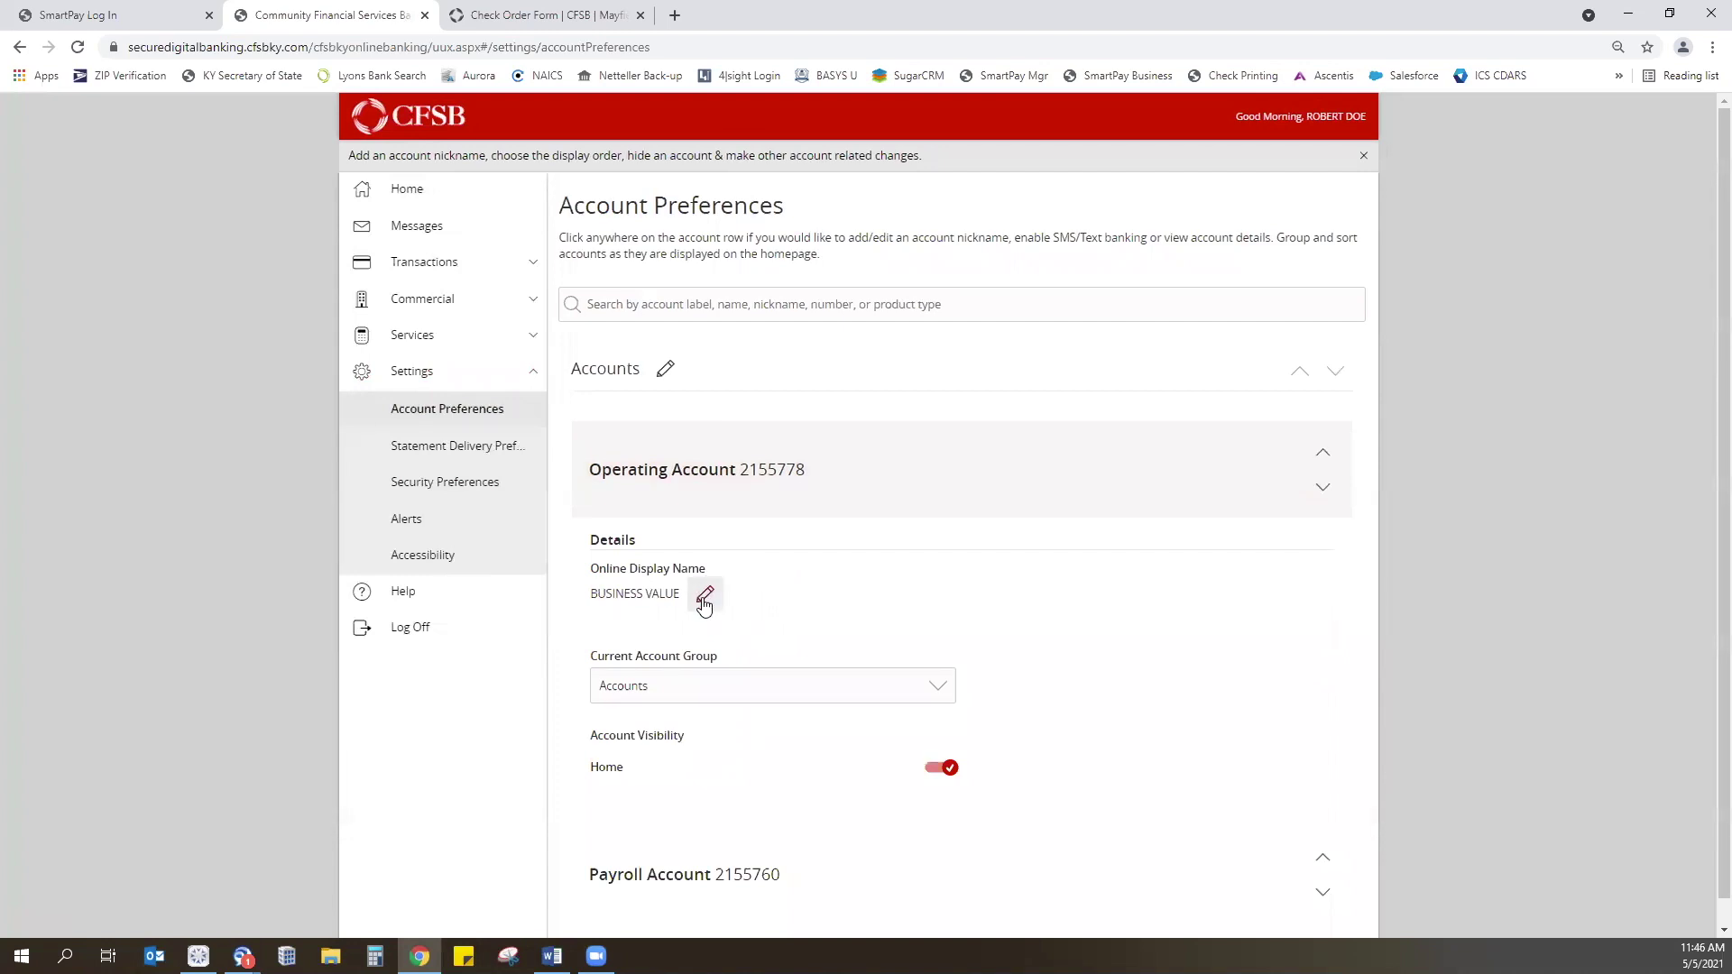
left_click(705, 599)
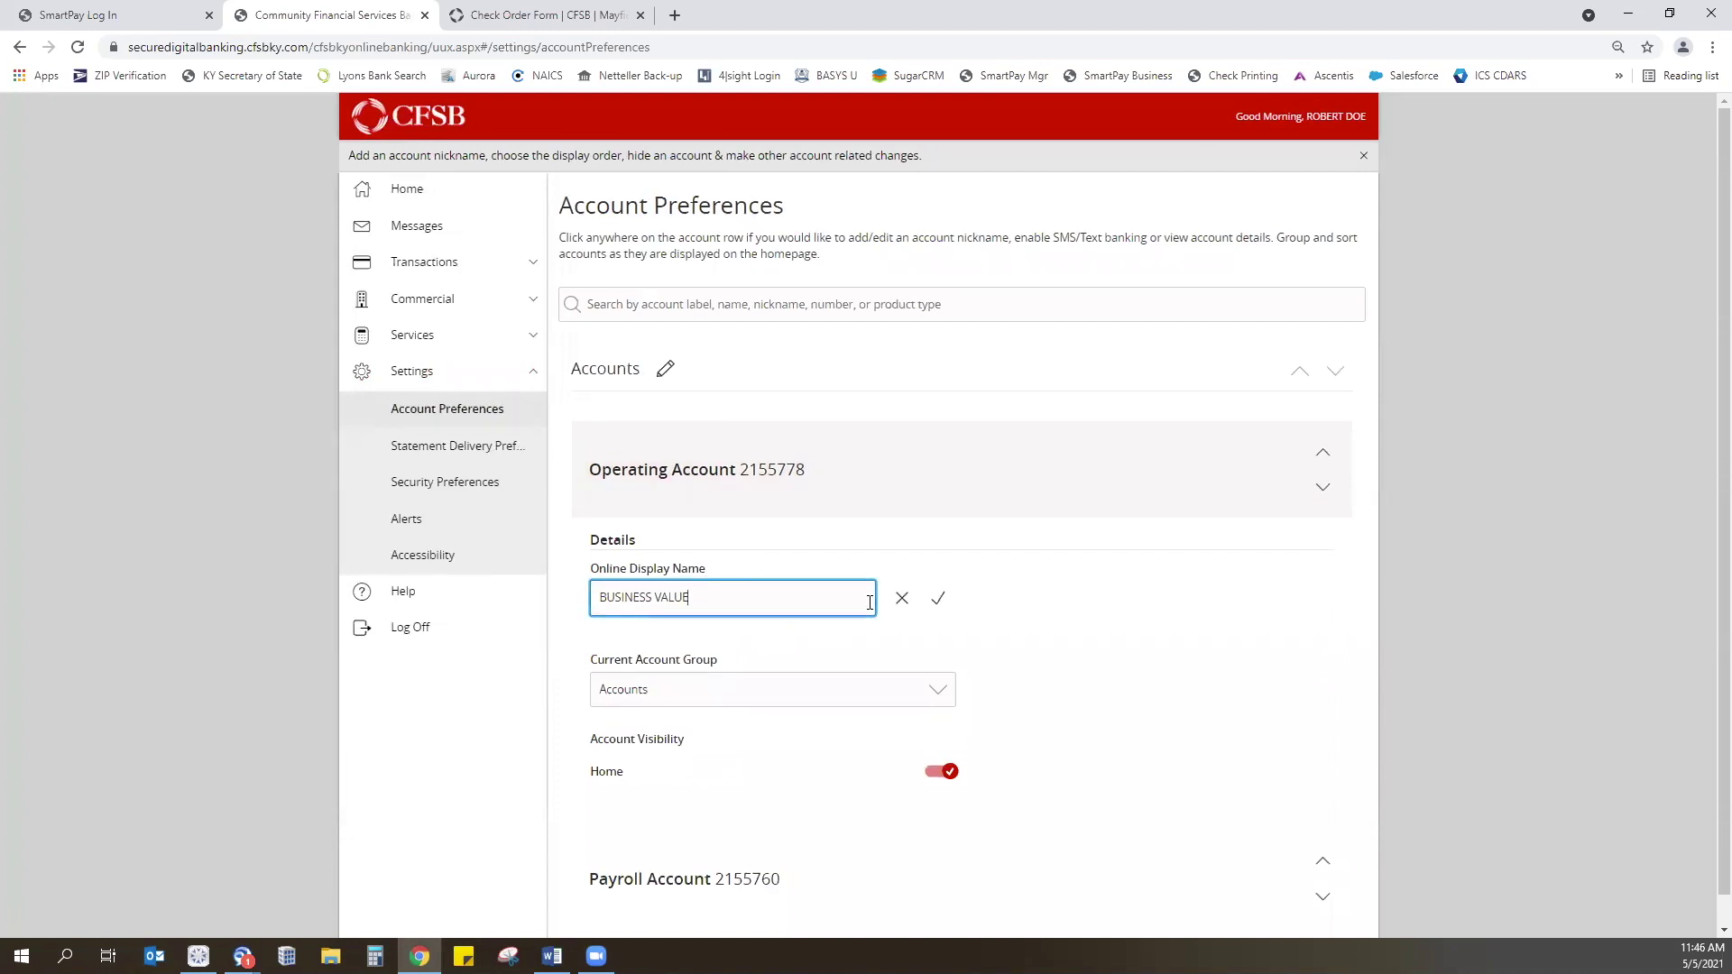
left_click(898, 601)
left_click(831, 691)
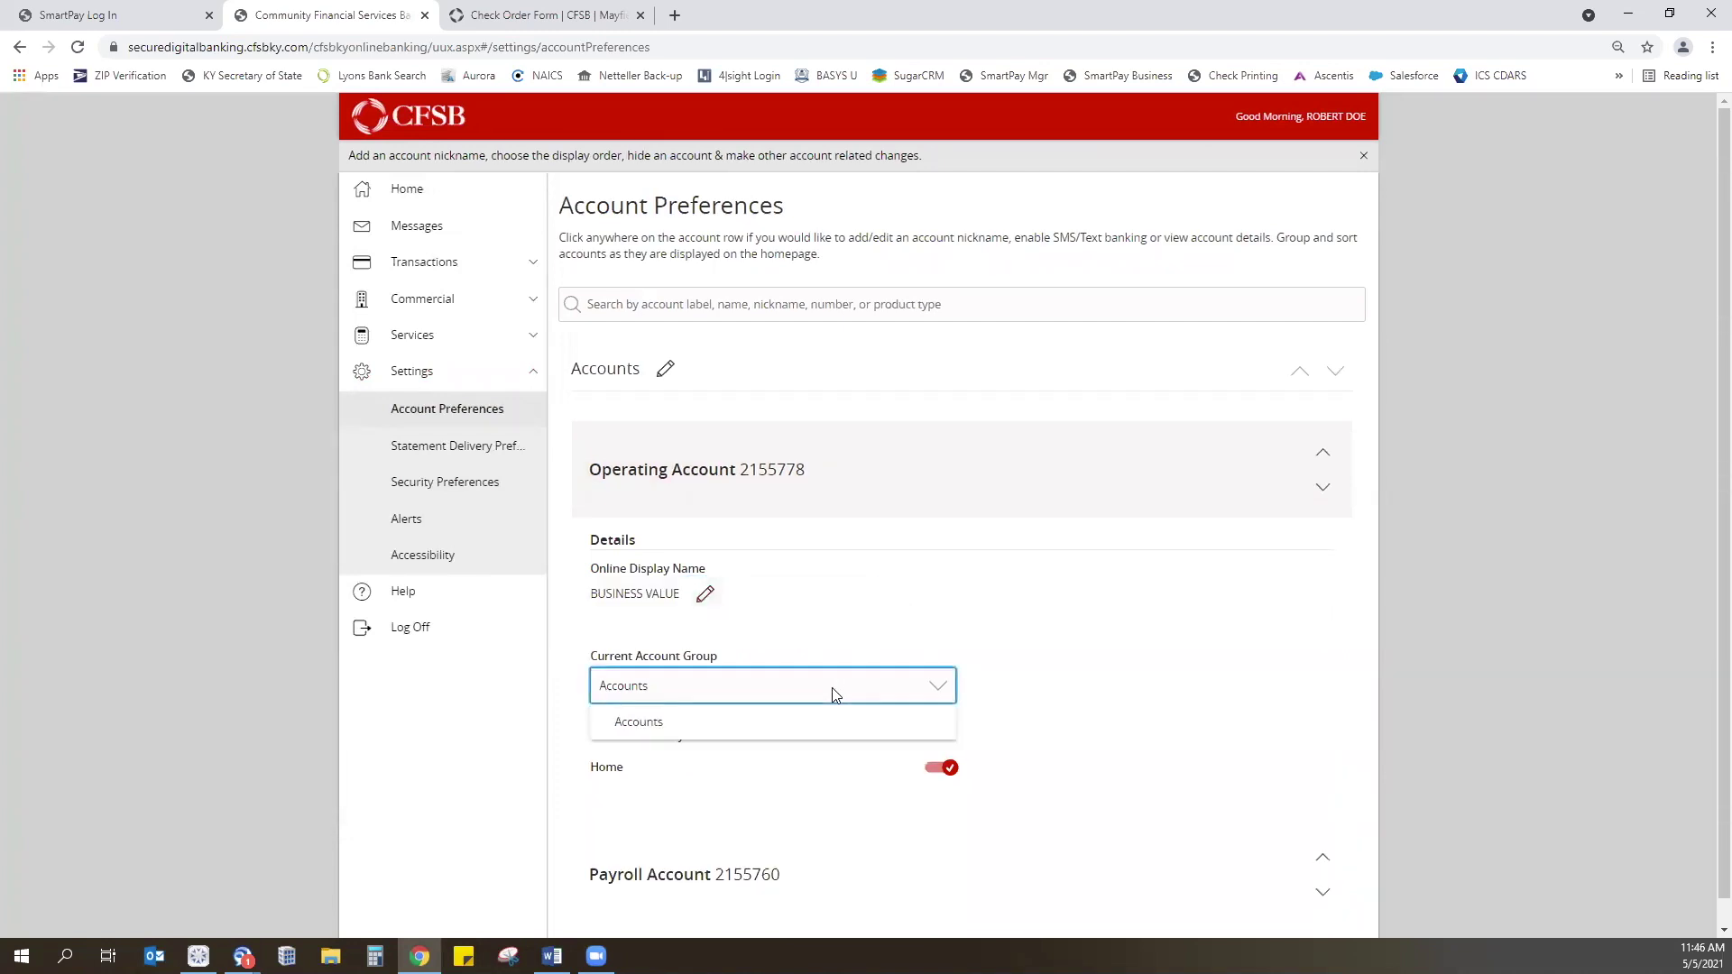
left_click(880, 715)
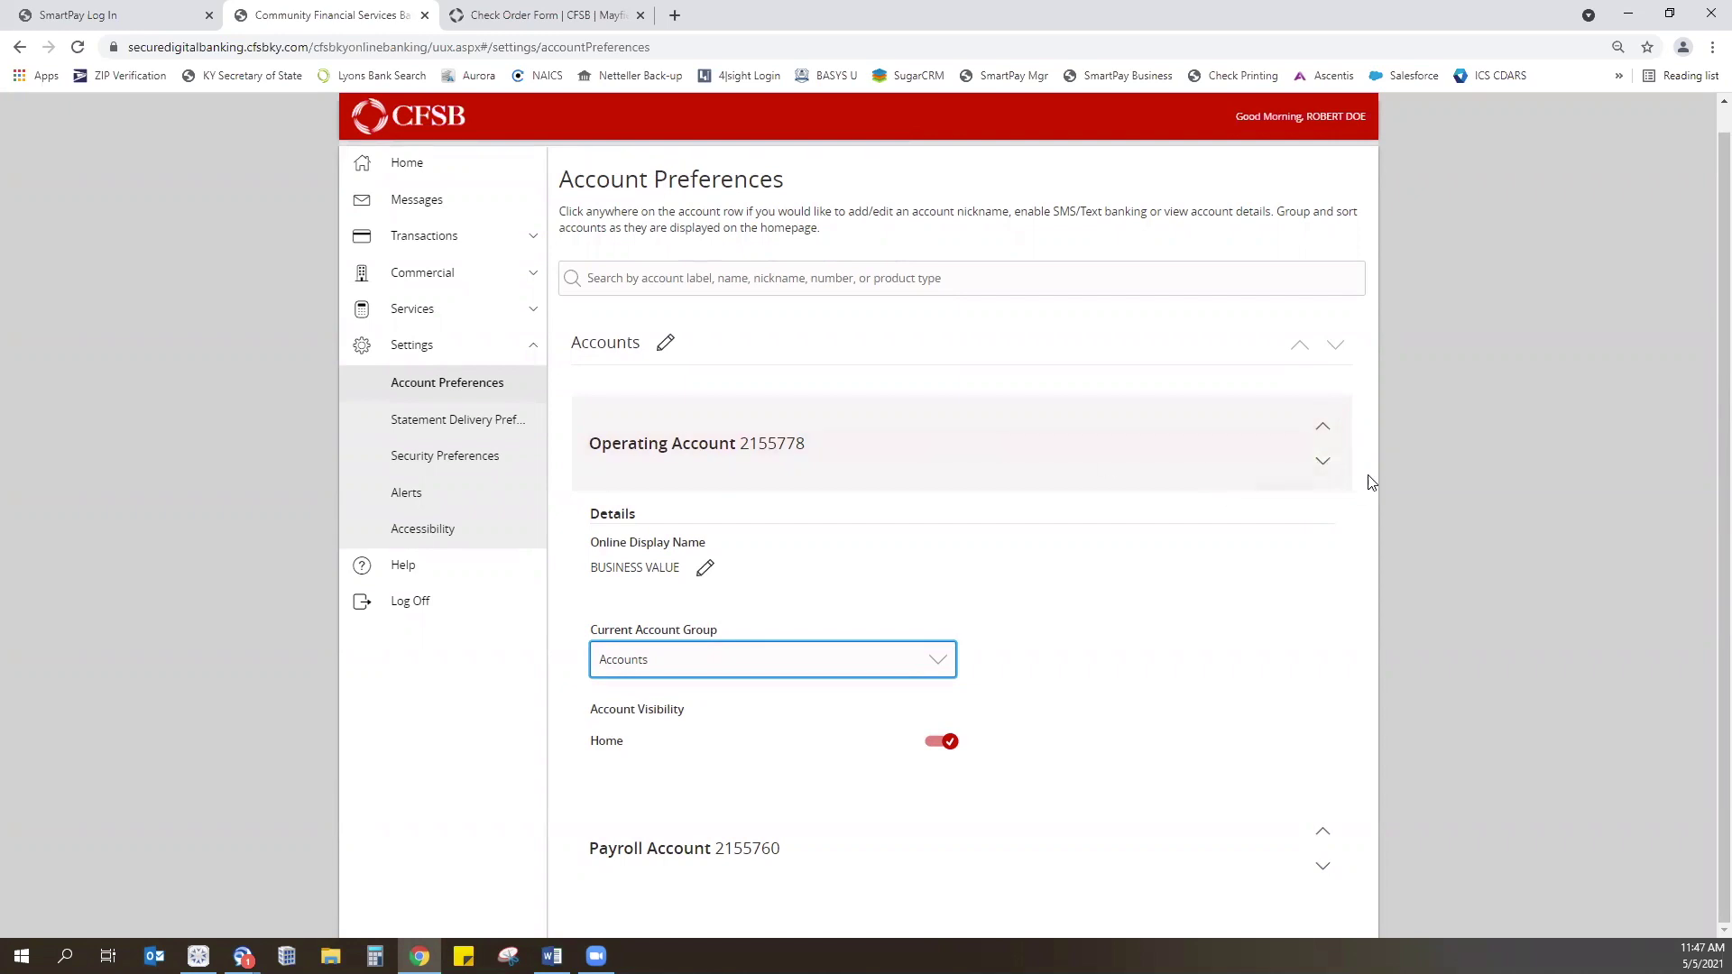
left_click(1324, 464)
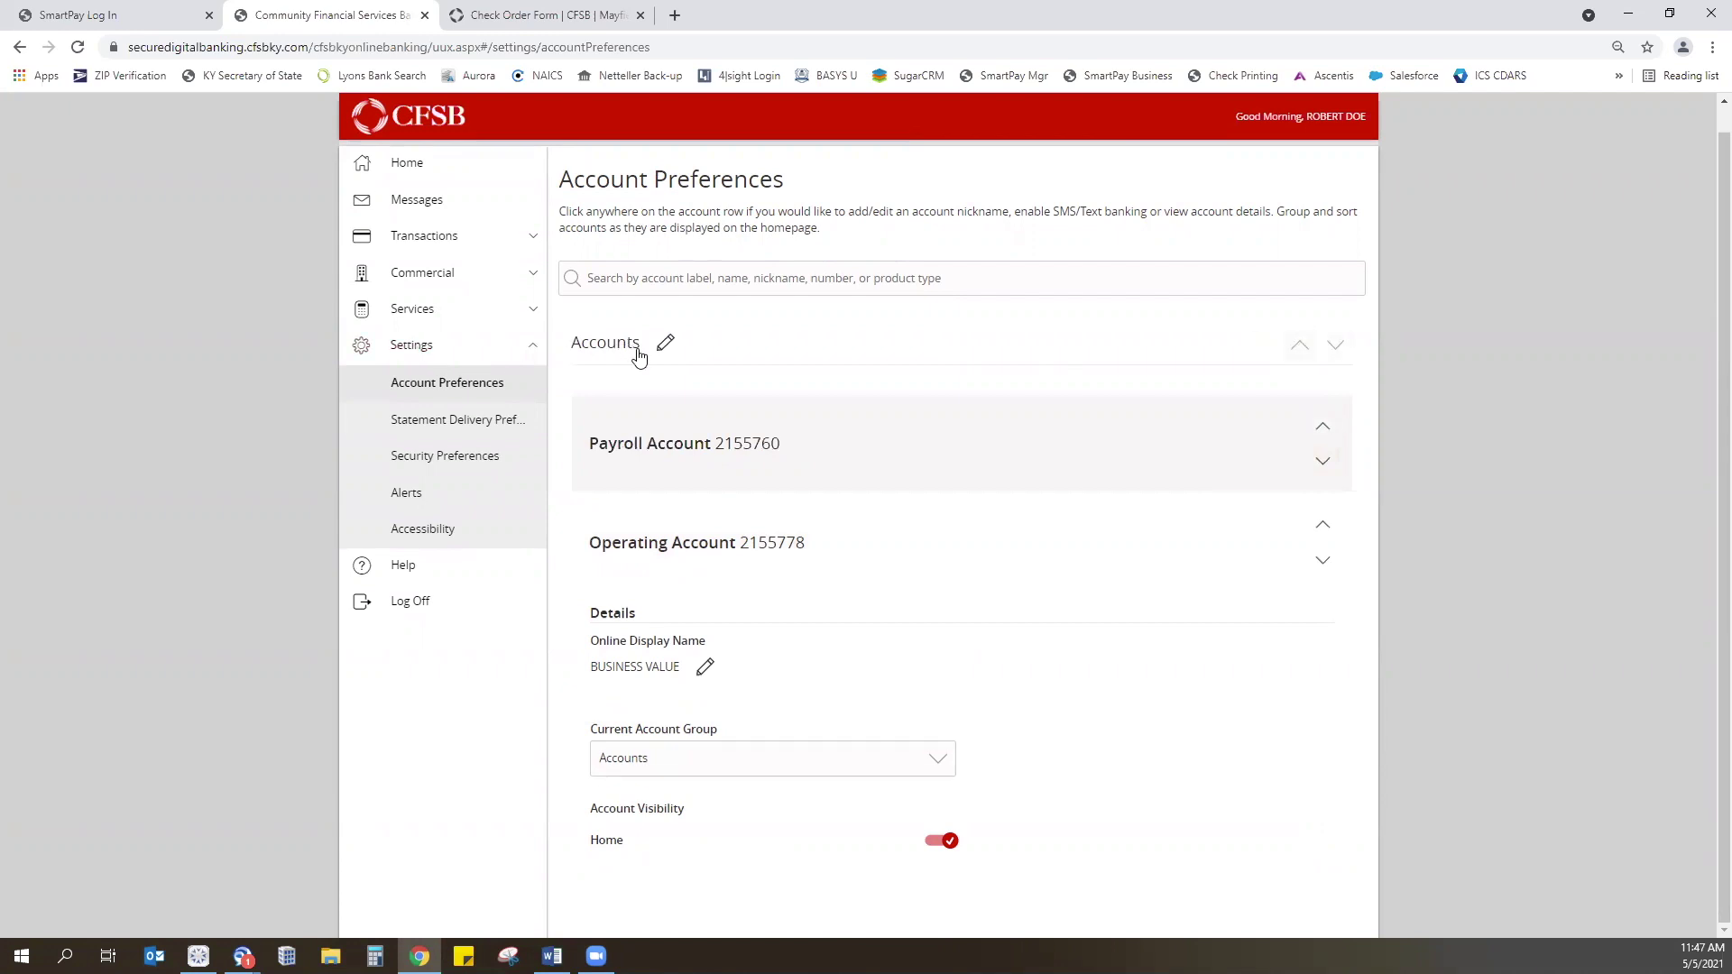
left_click(666, 343)
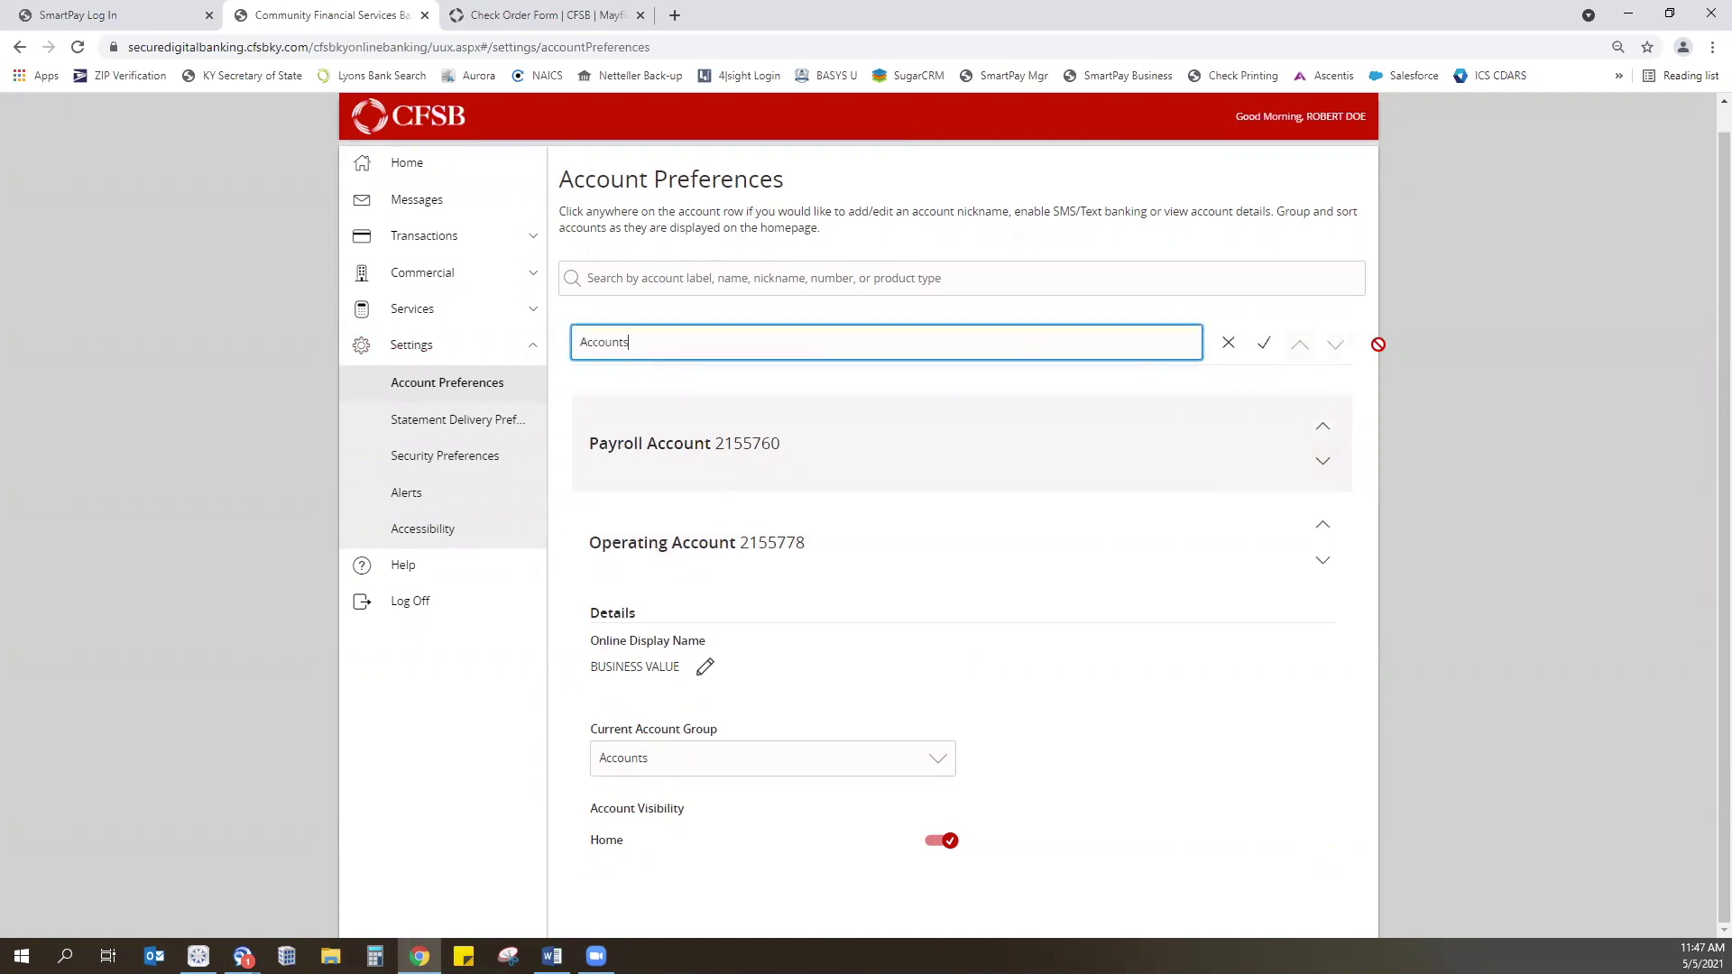
left_click(1229, 344)
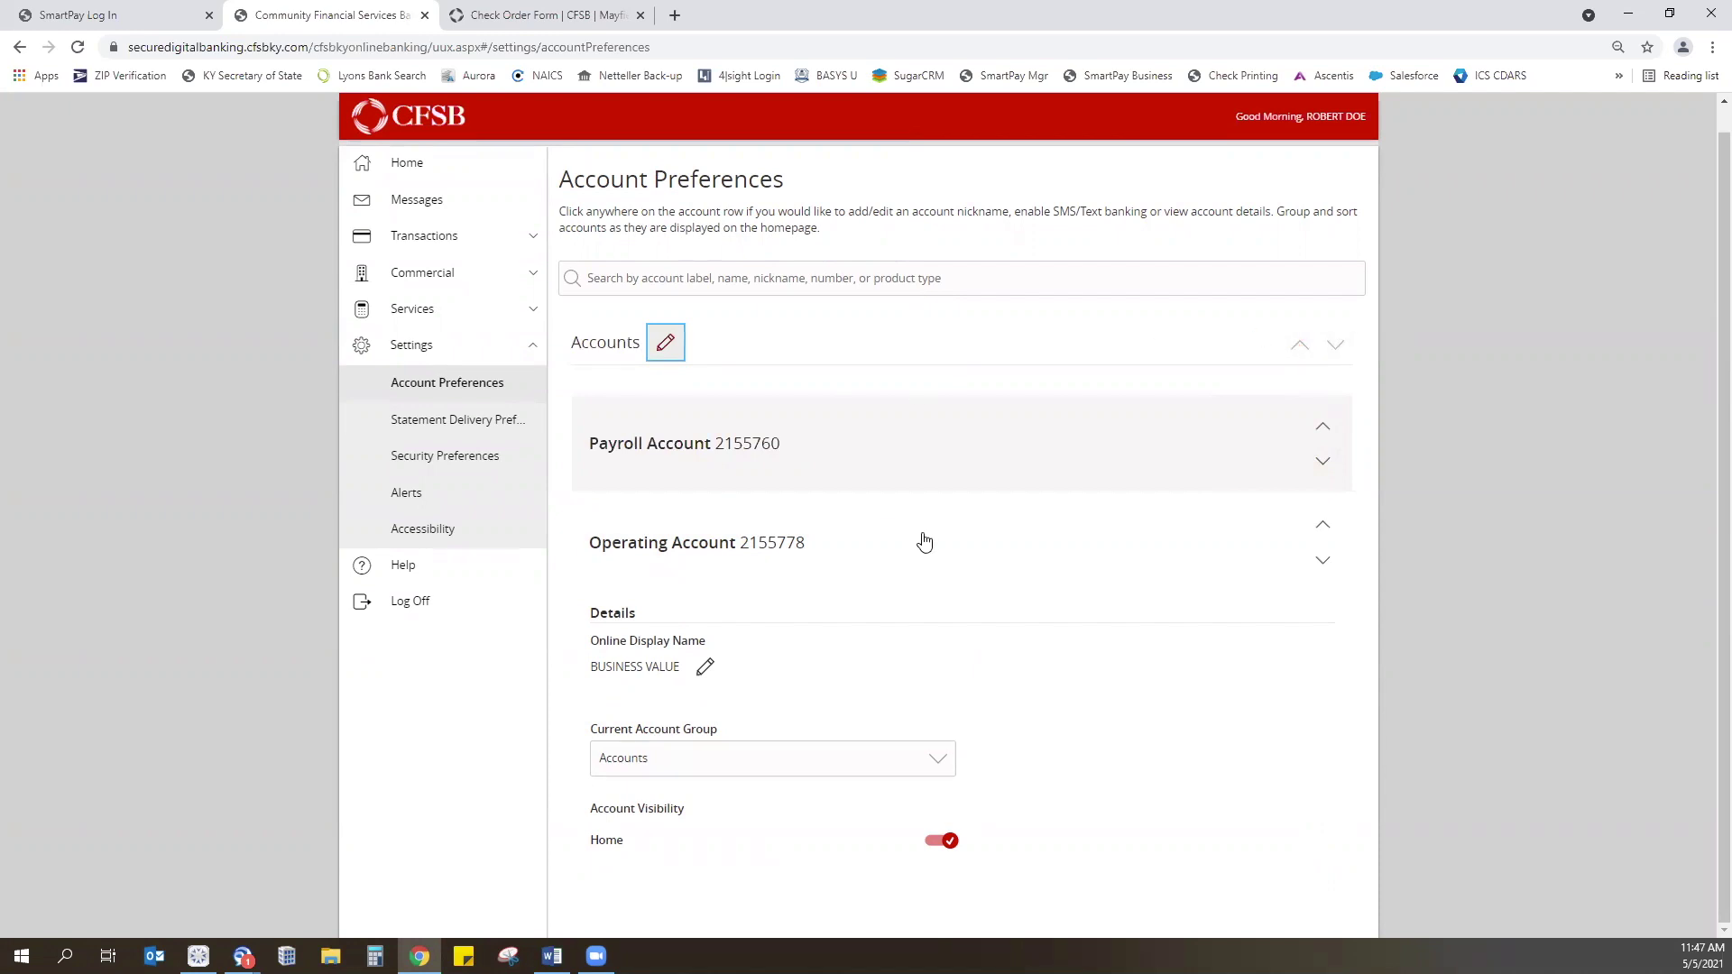
left_click(428, 422)
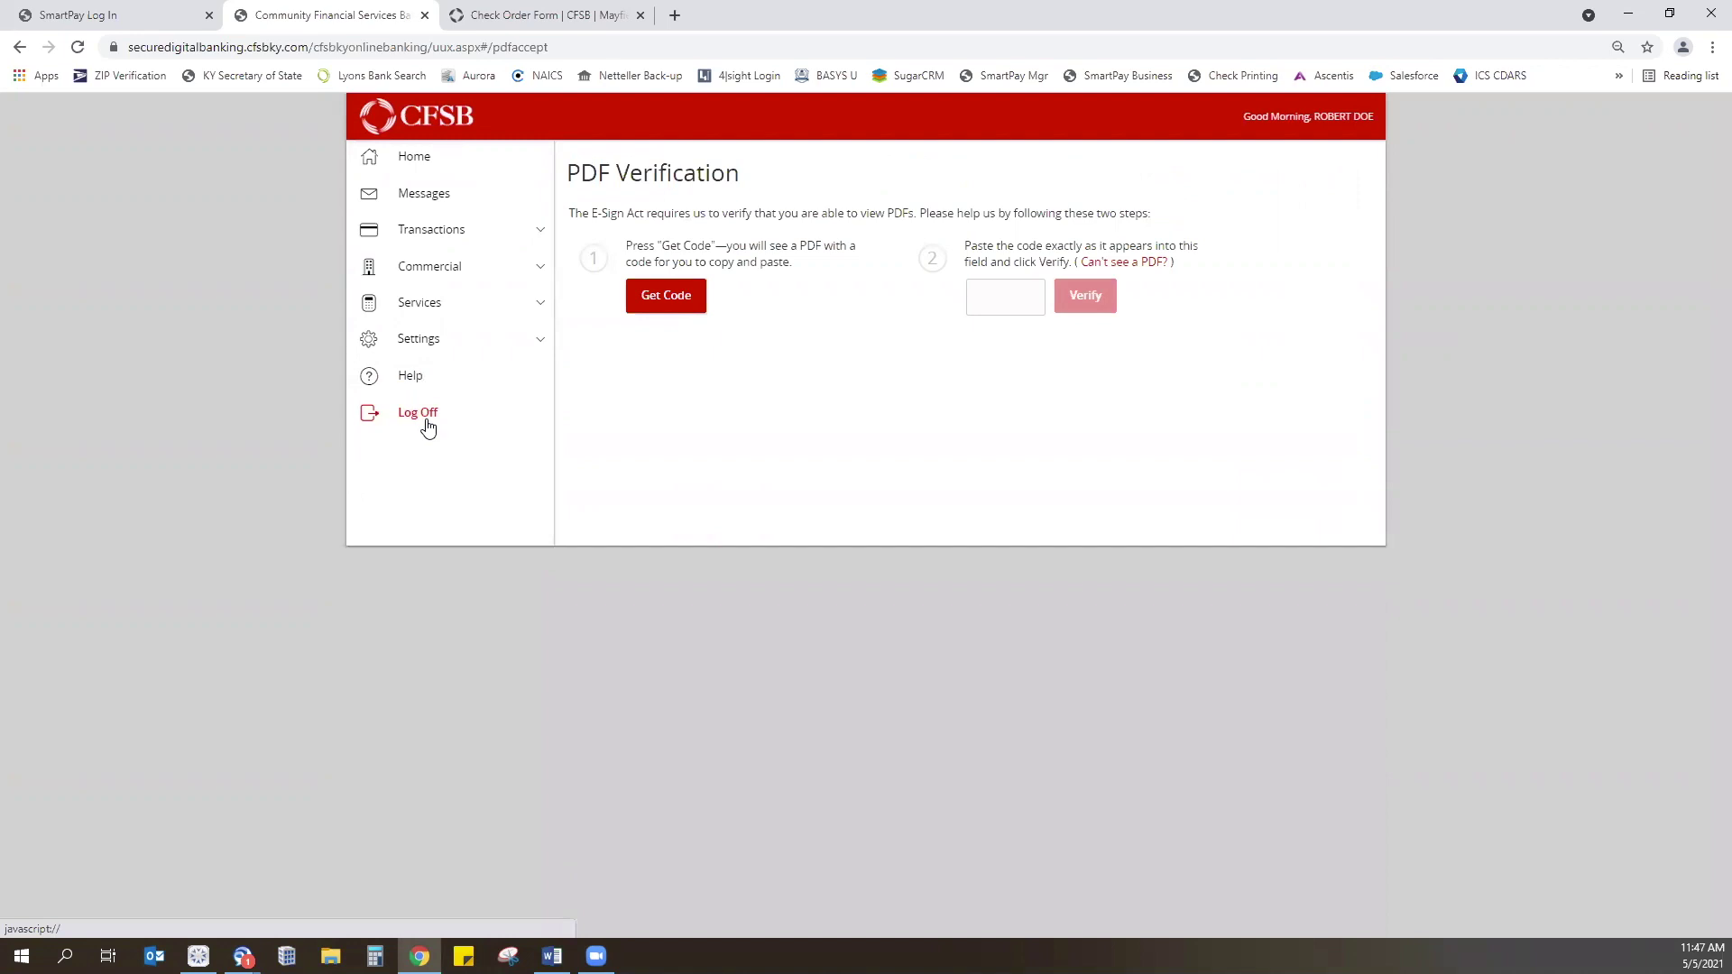
left_click(468, 356)
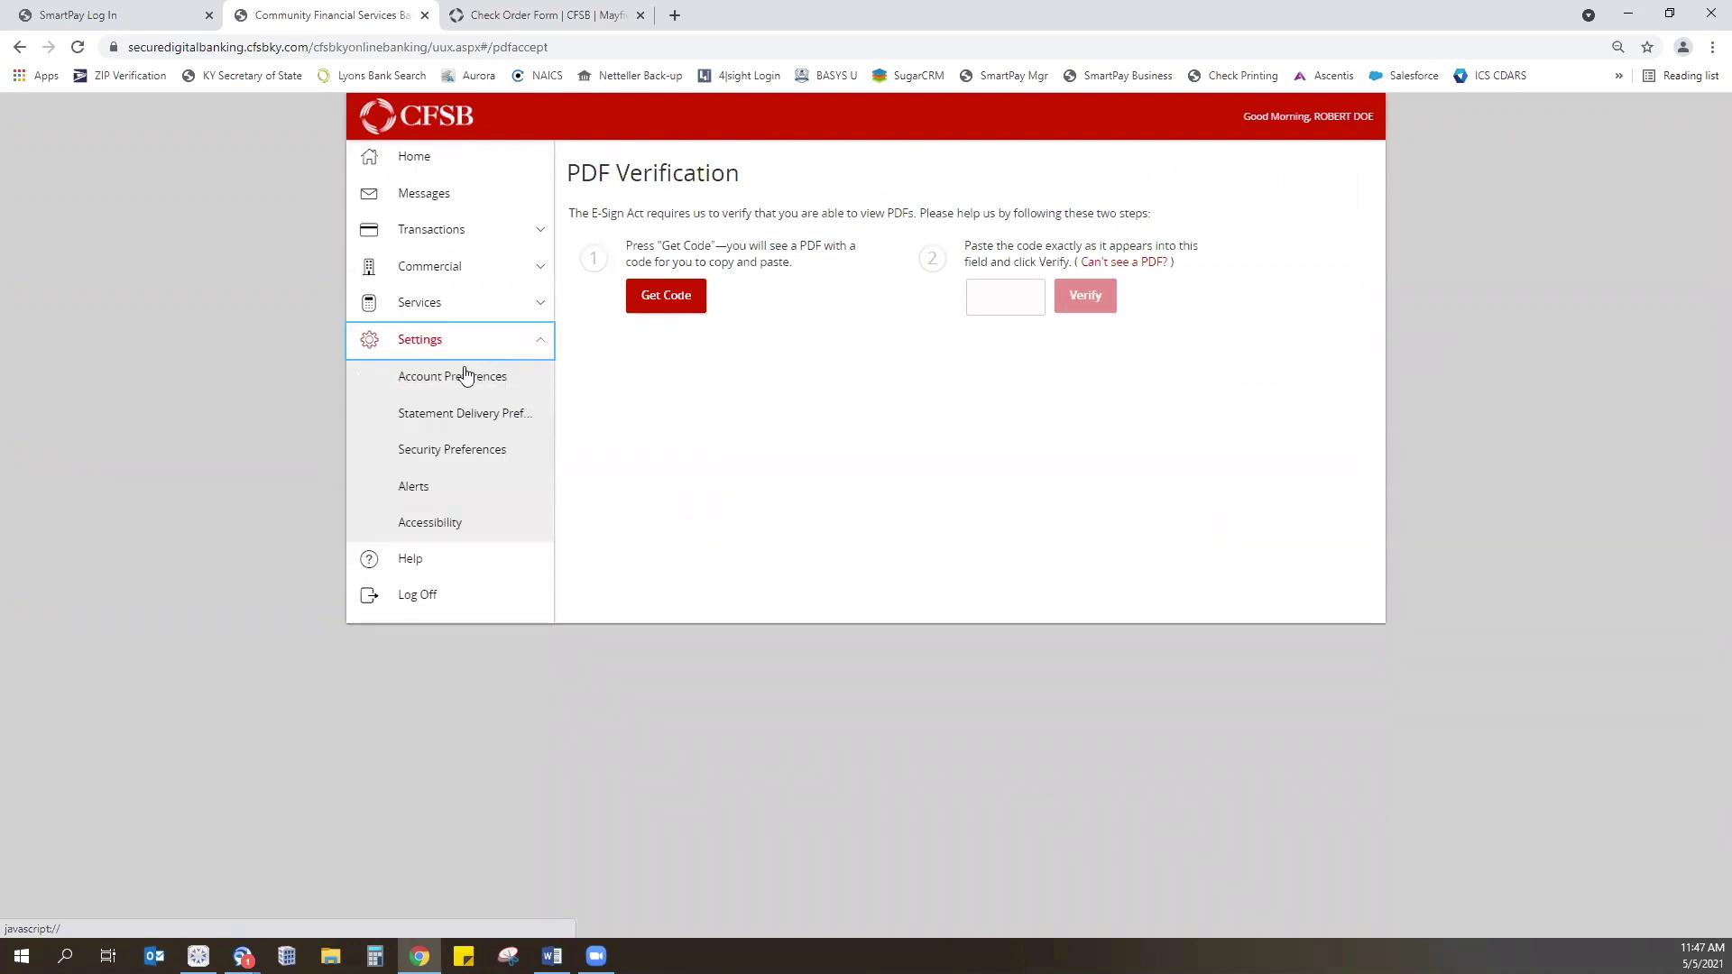
left_click(453, 451)
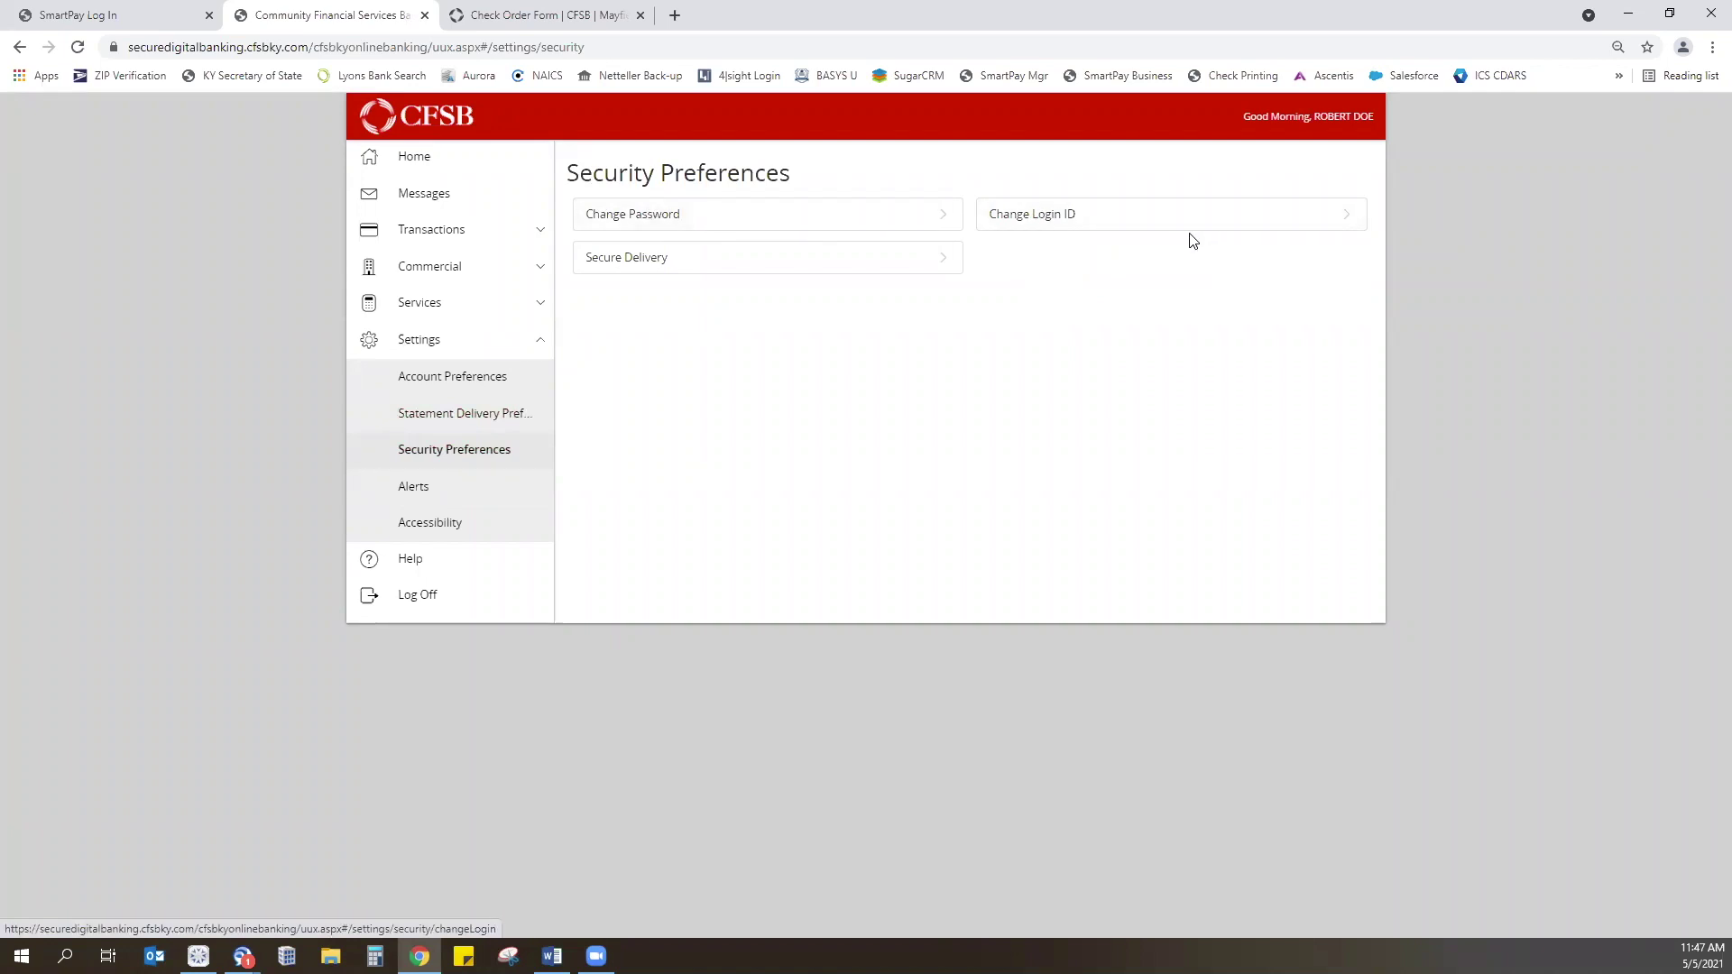
left_click(879, 264)
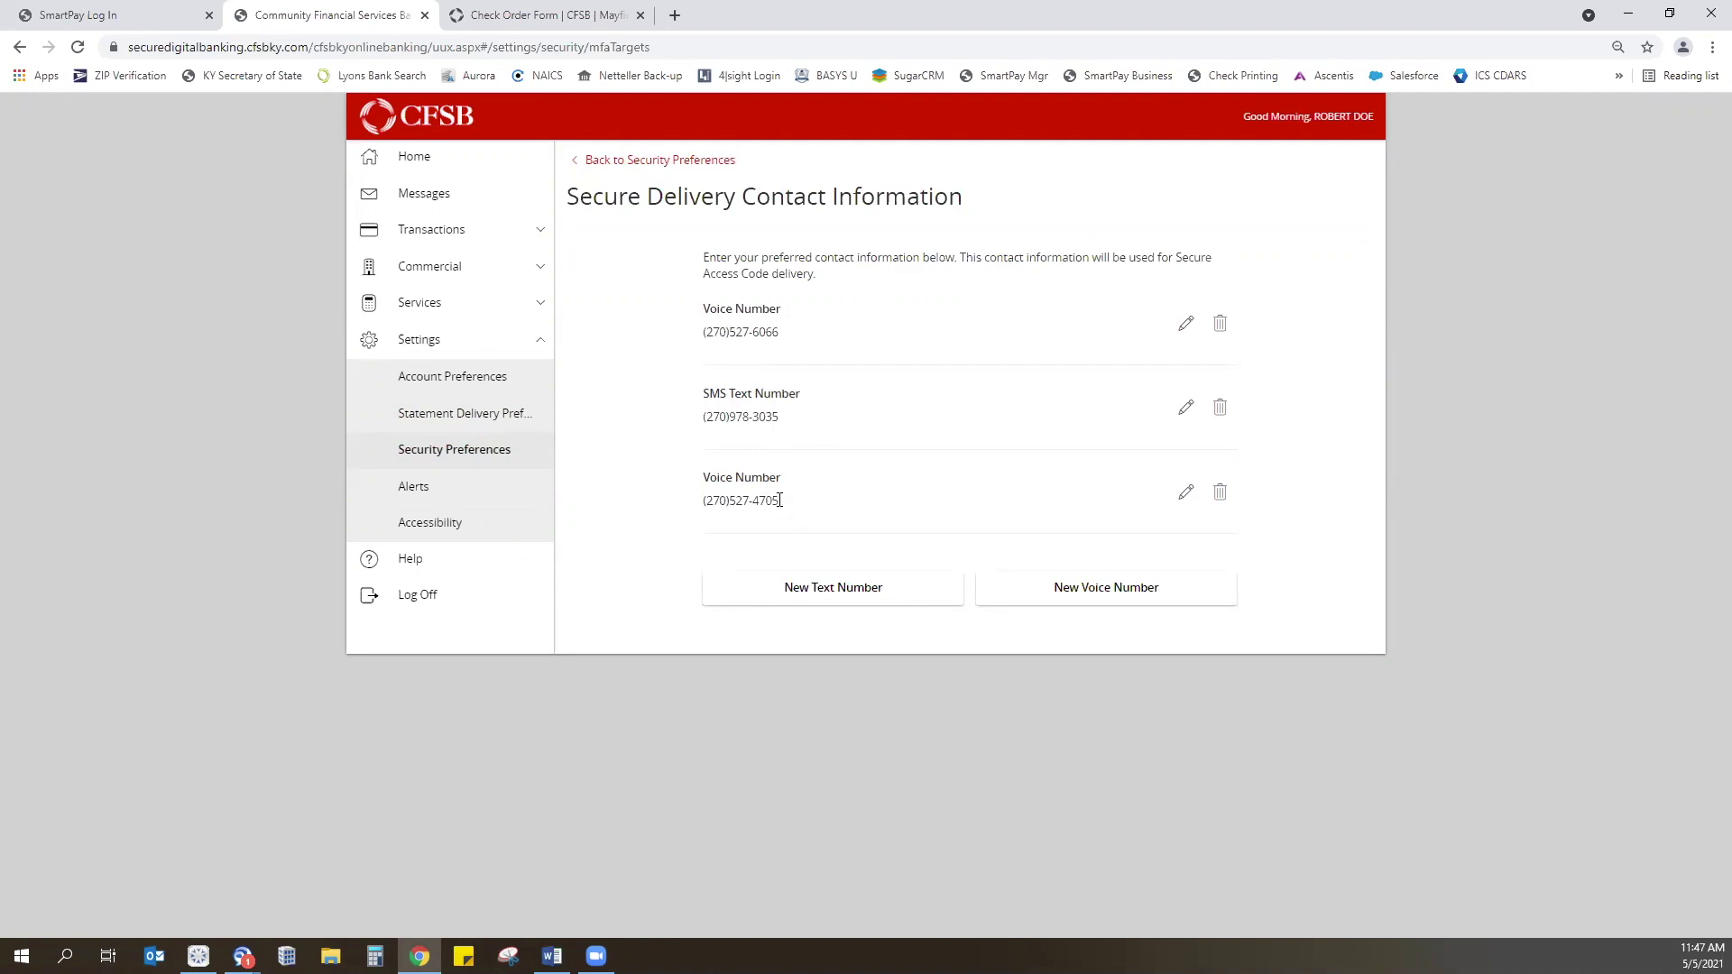
- Highlight the existing secure-delivery contact numbers
left_click_drag(781, 500, 709, 503)
left_click(786, 336)
left_click_drag(786, 336, 709, 326)
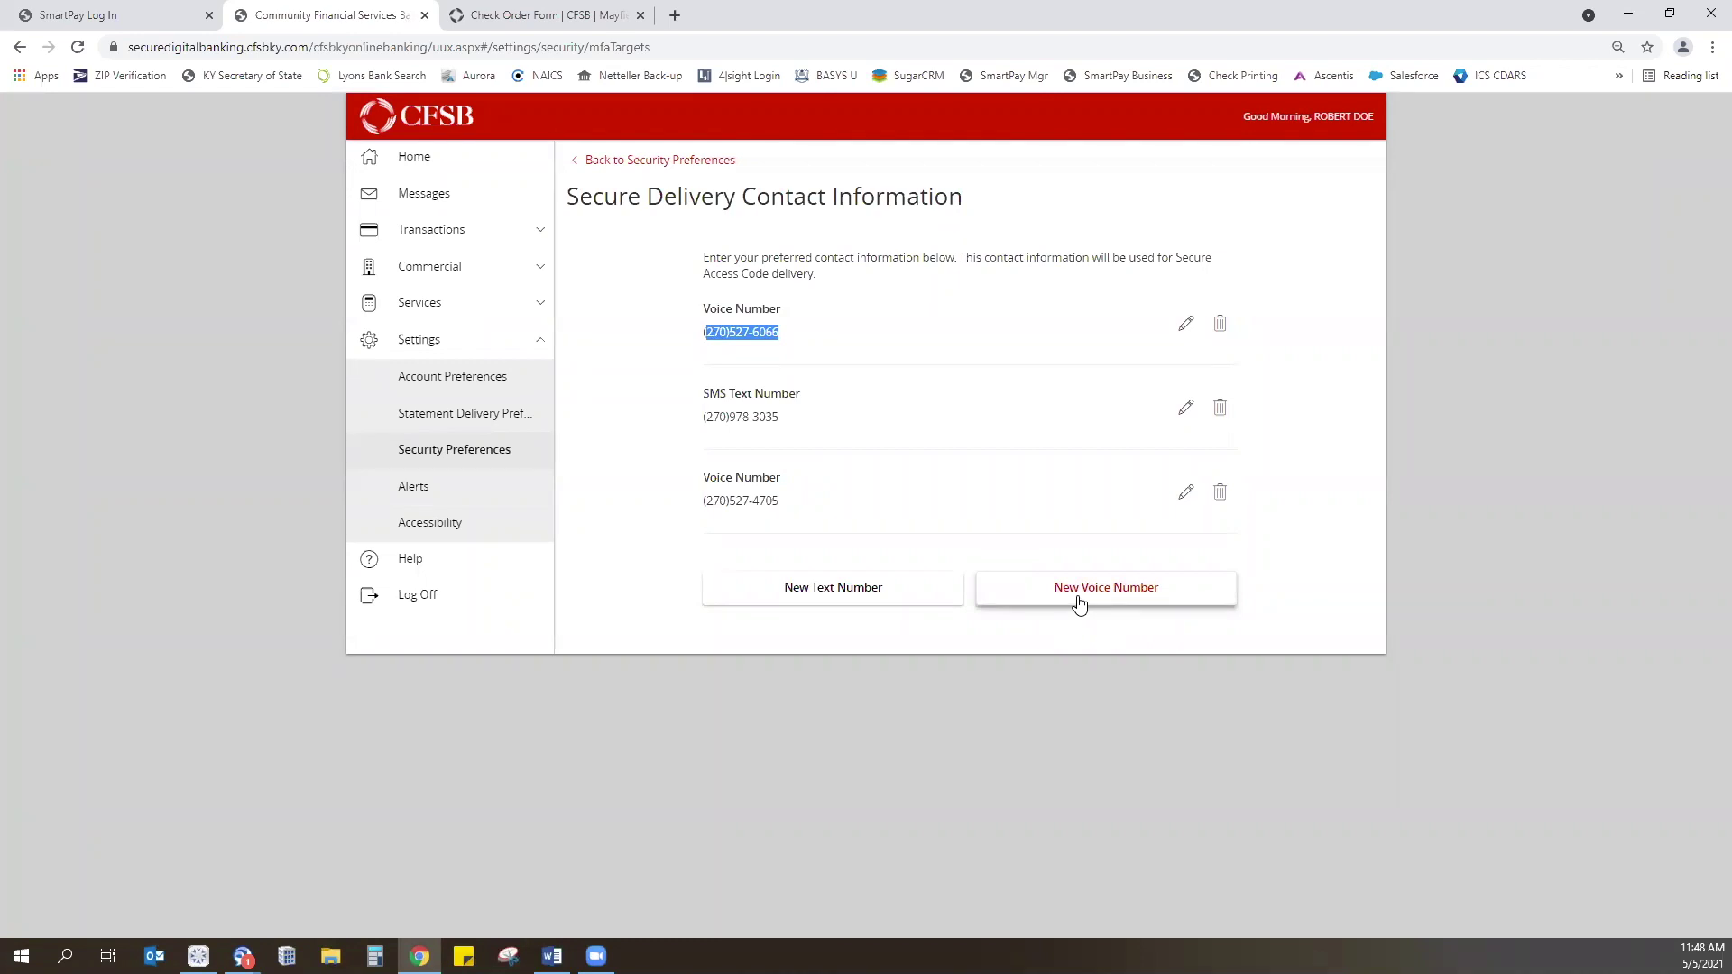
- Add and save a new voice number for secure delivery, then return to Security Preferences
left_click(1079, 604)
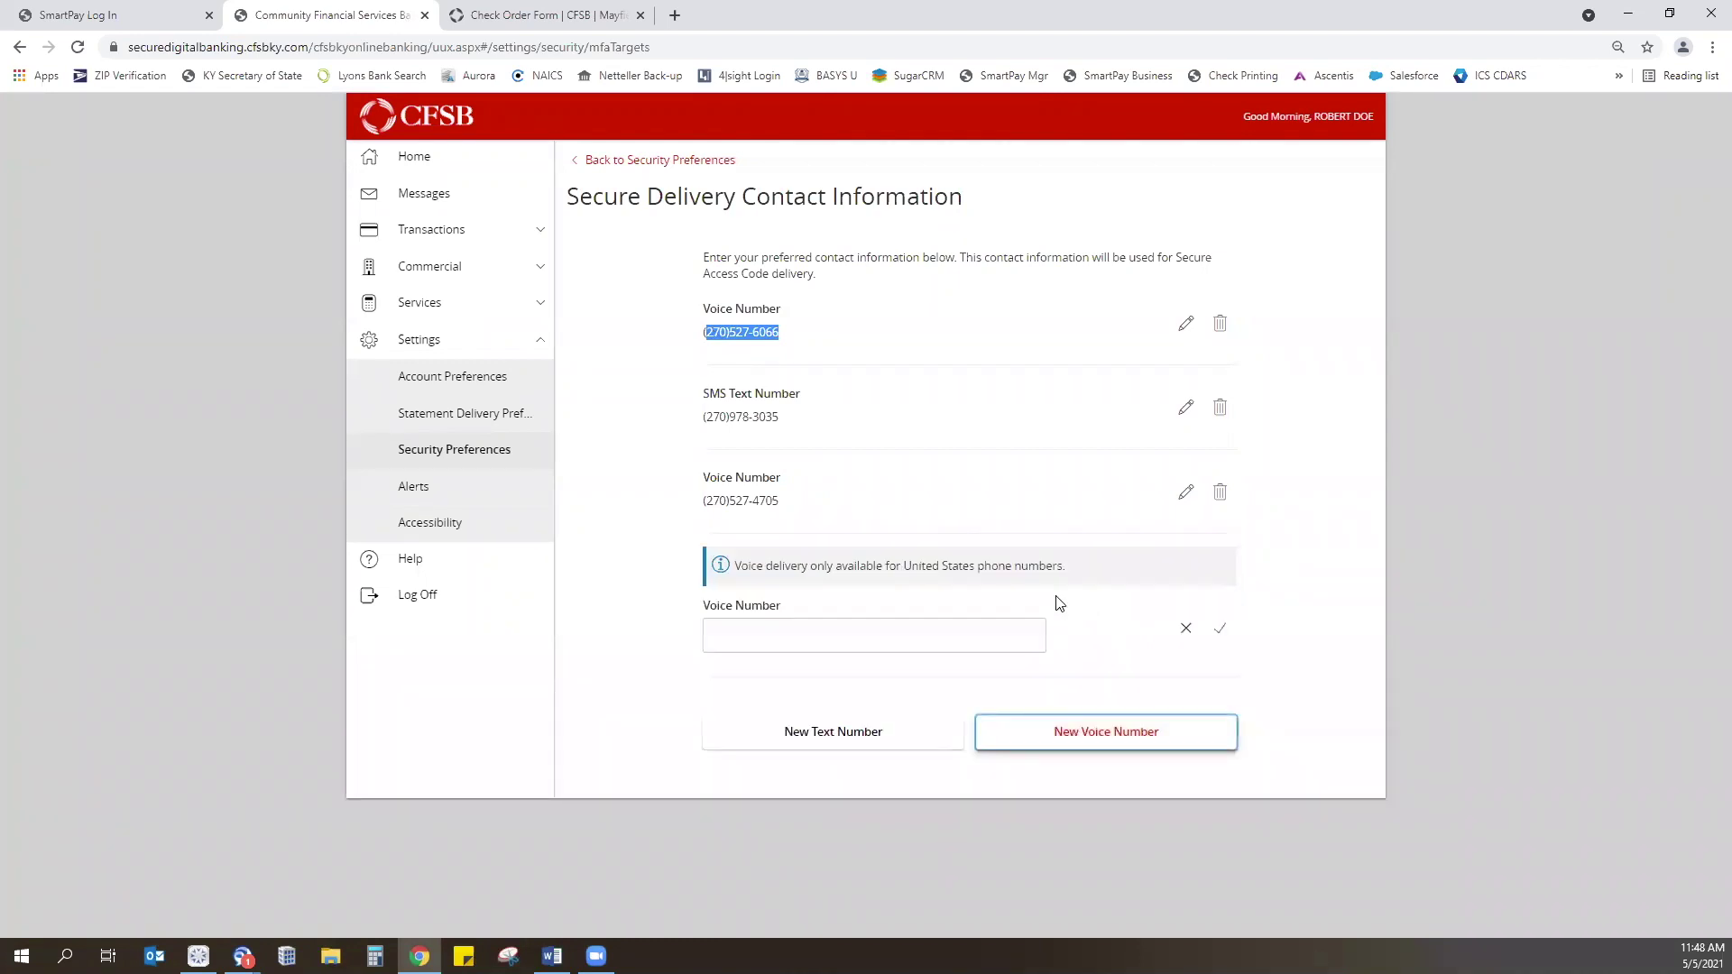
left_click(875, 634)
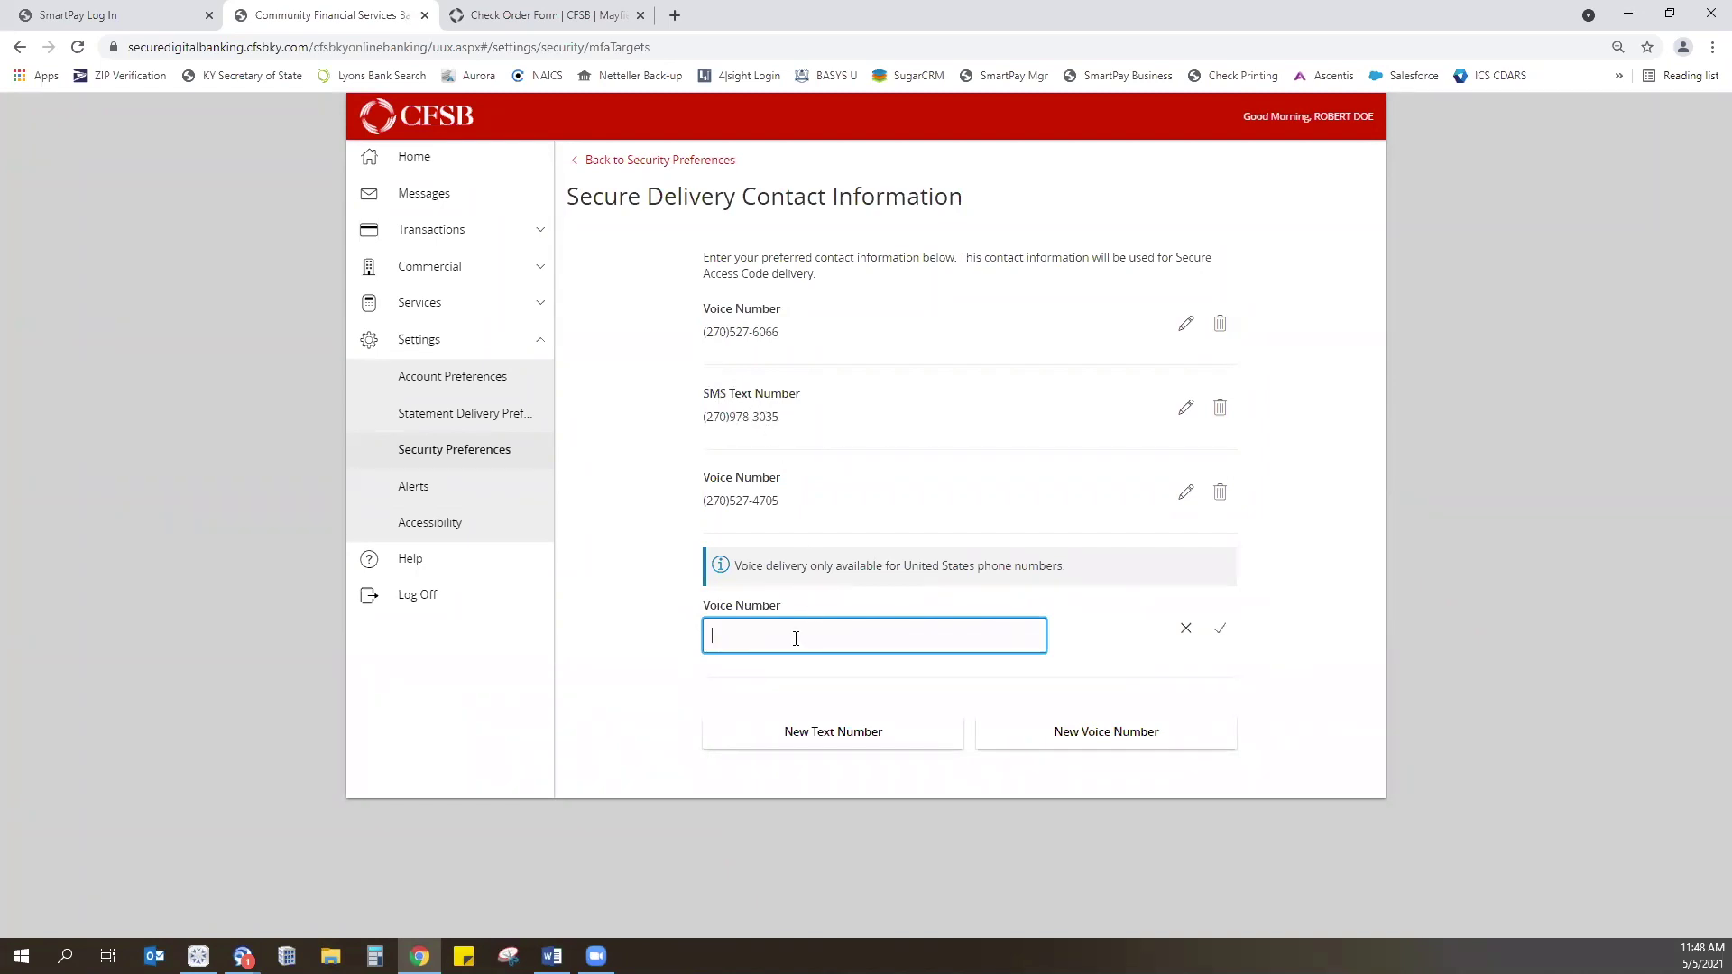
left_click(1220, 631)
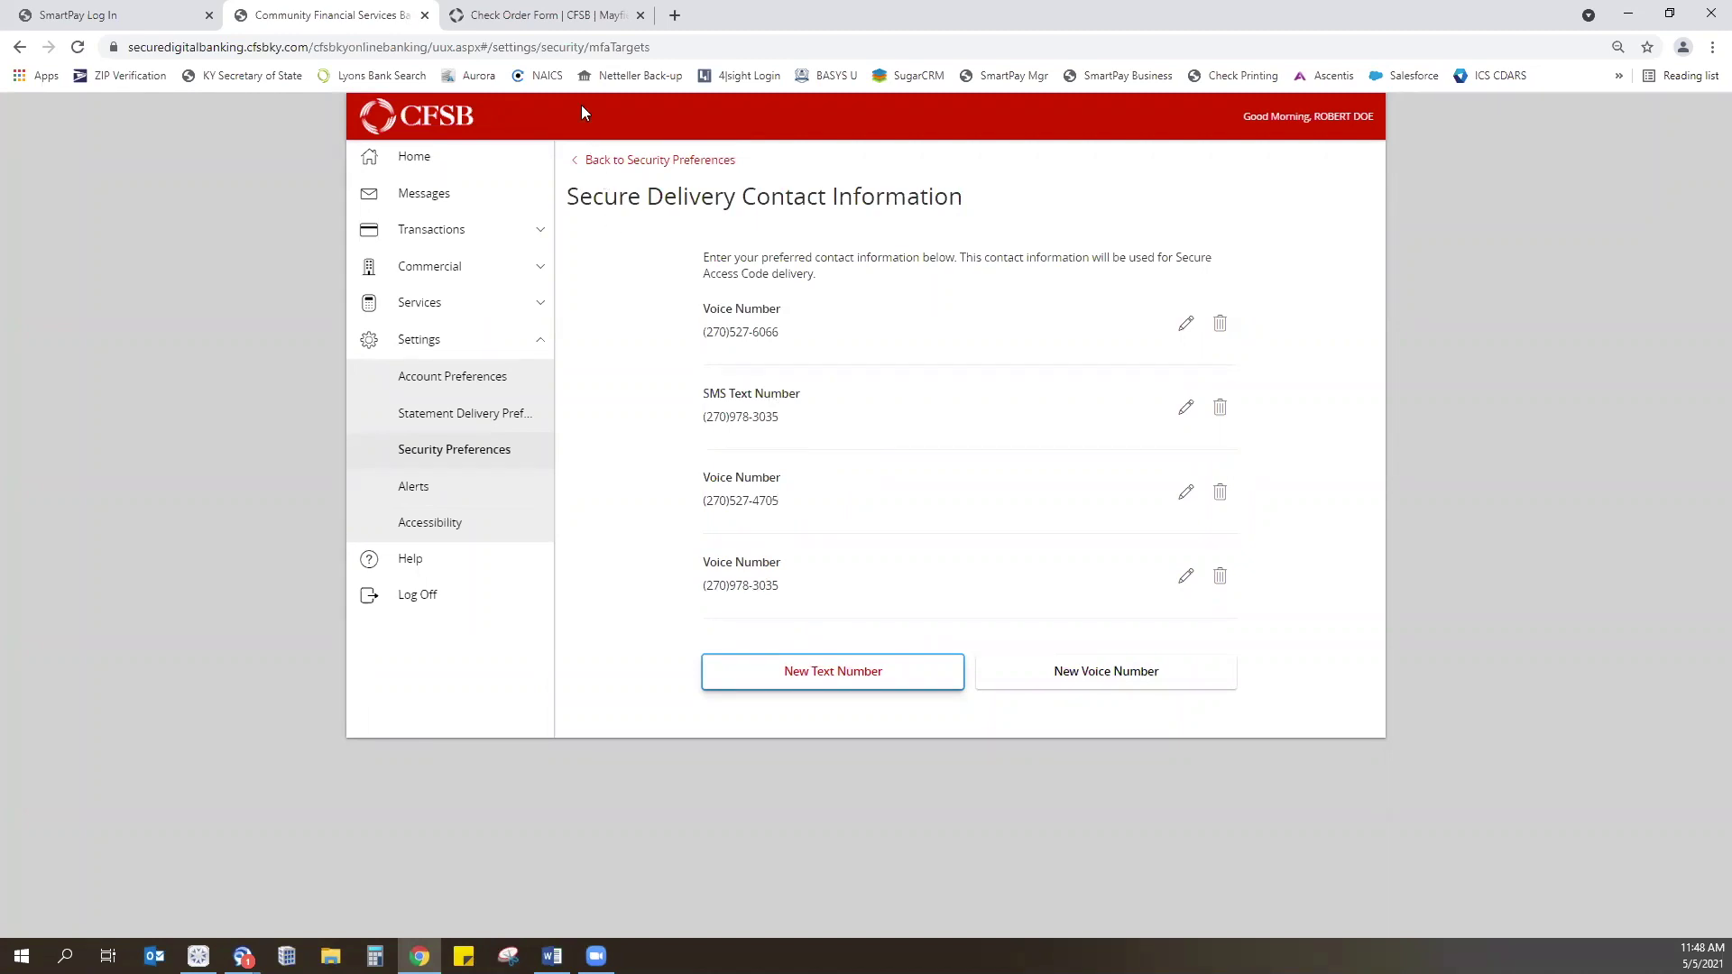
left_click(617, 160)
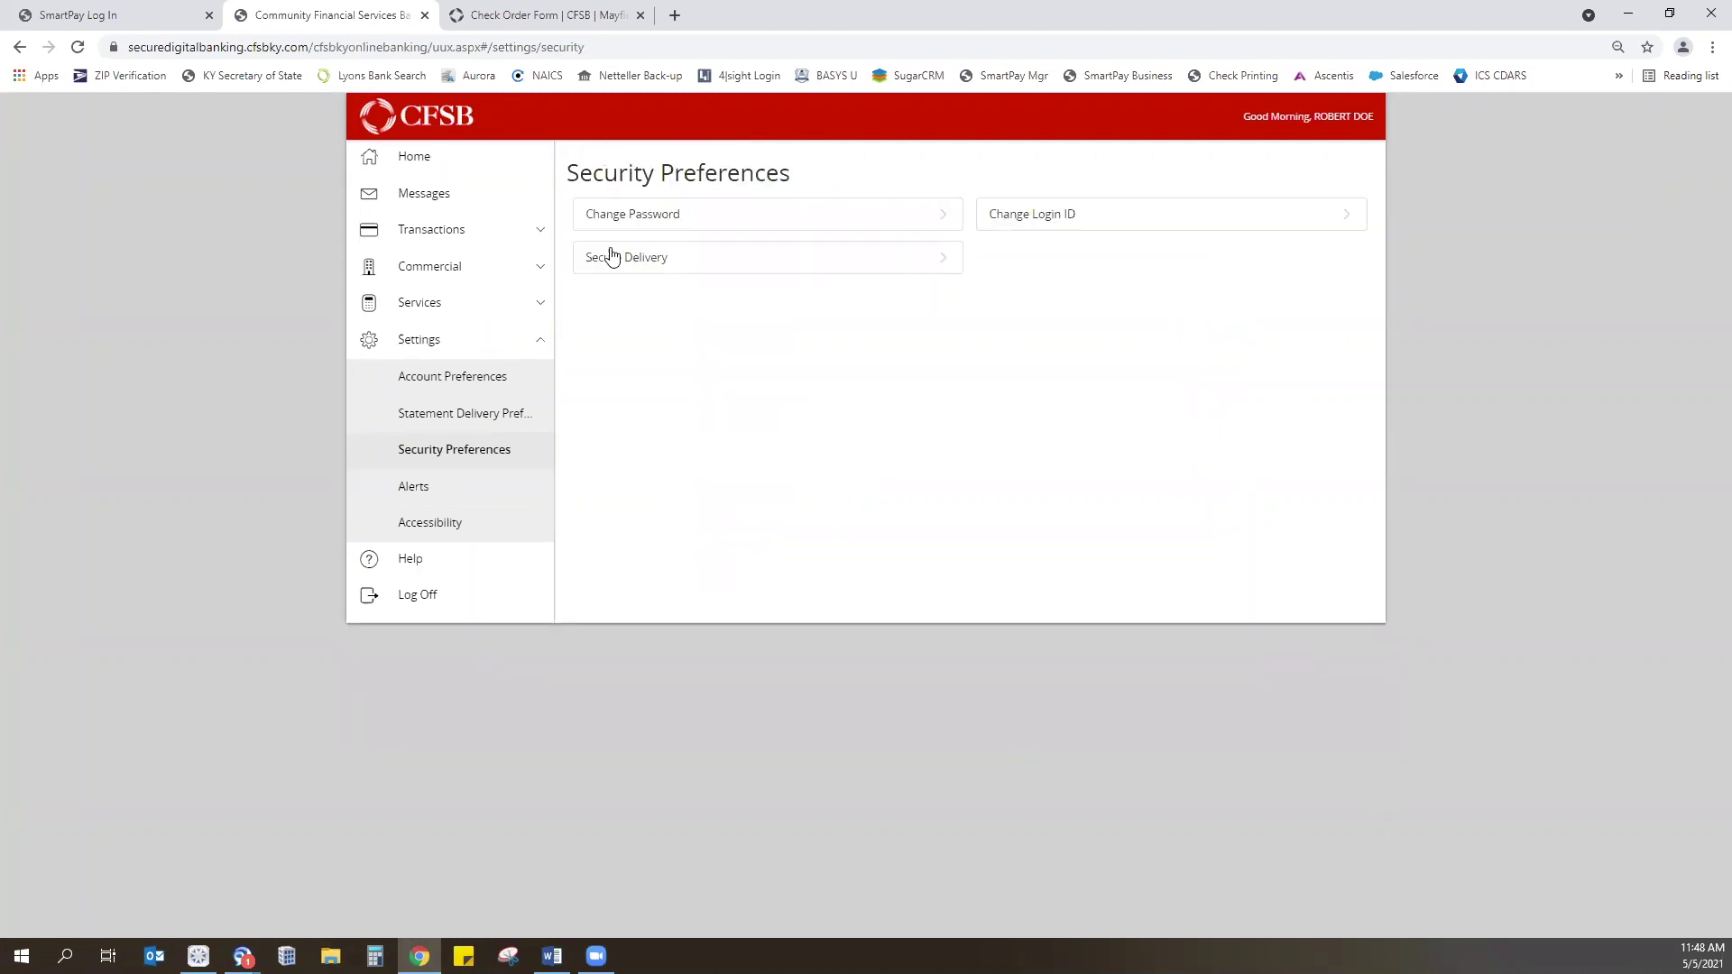
left_click(491, 485)
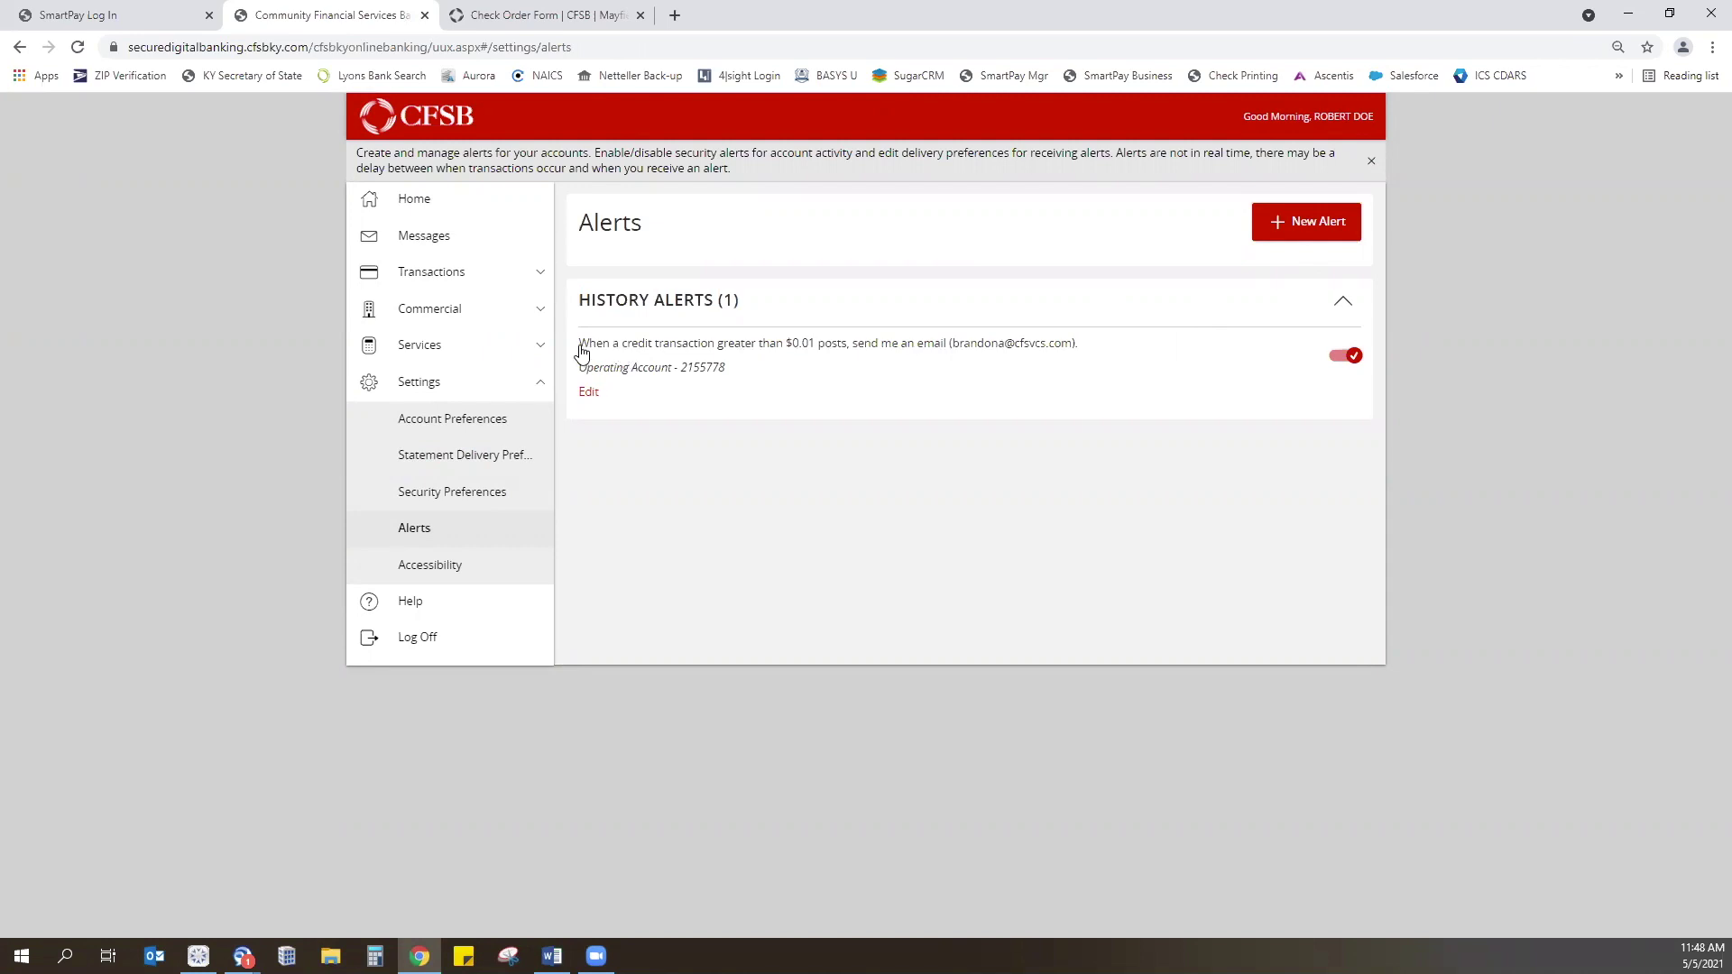
- Delete the existing credit-transaction history alert and confirm the deletion
left_click_drag(579, 346, 991, 366)
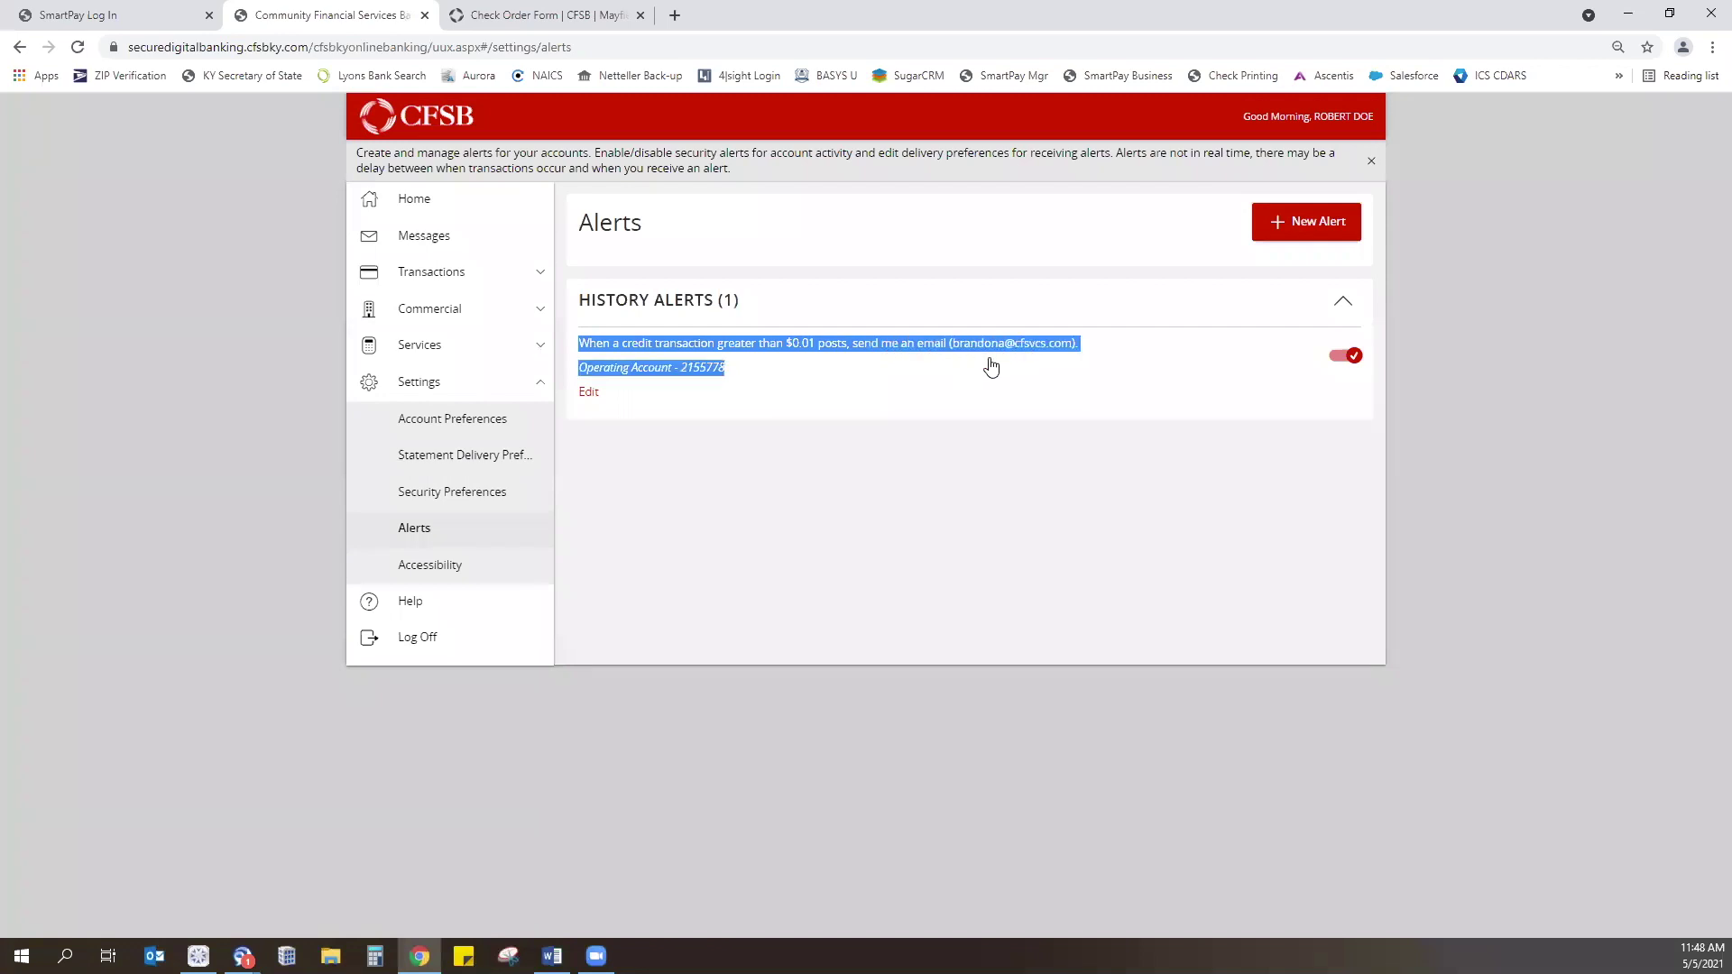
left_click(735, 375)
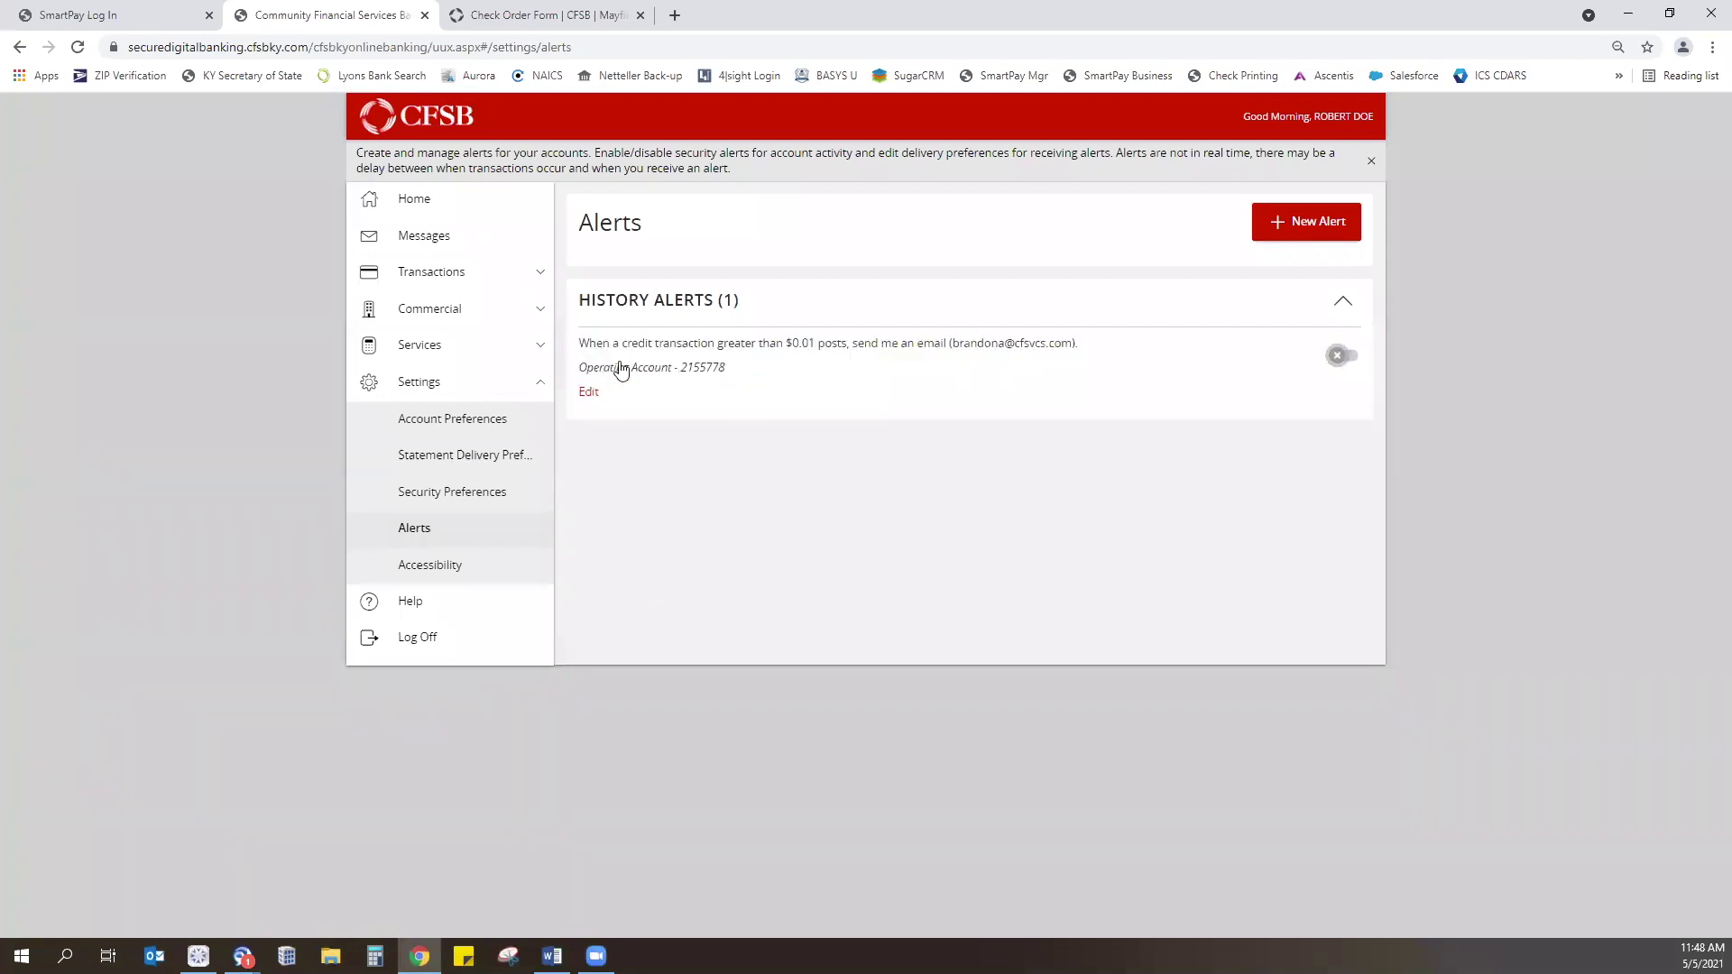
left_click(1340, 359)
left_click(590, 391)
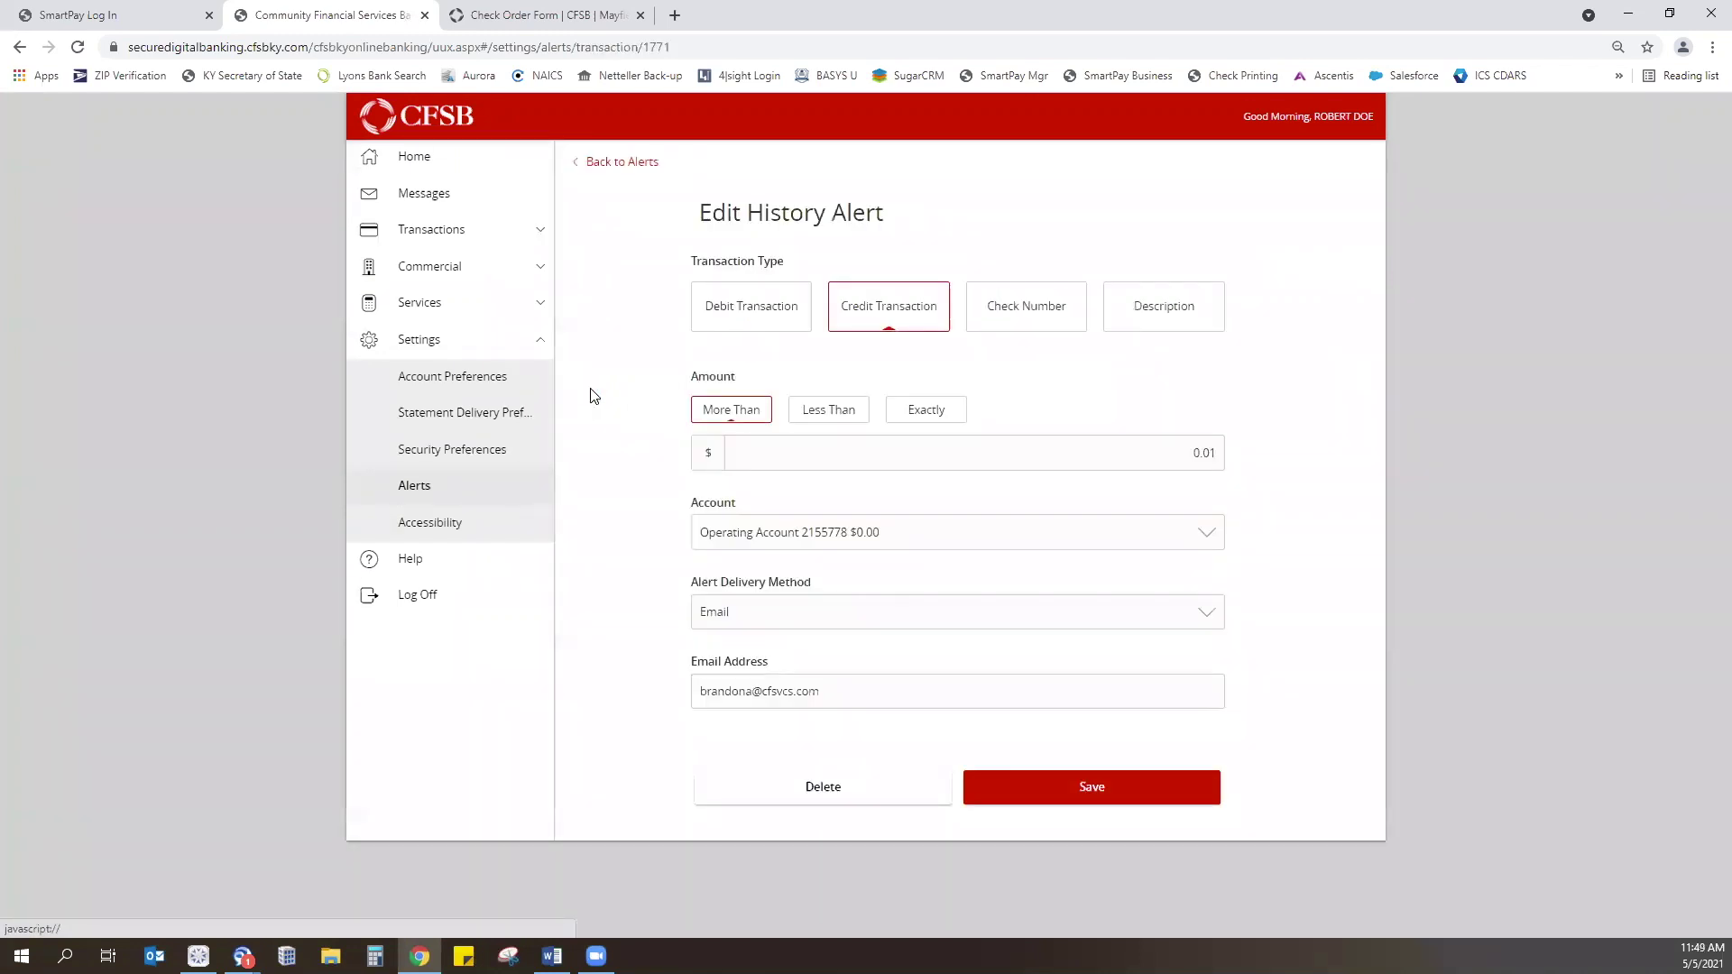
left_click(884, 795)
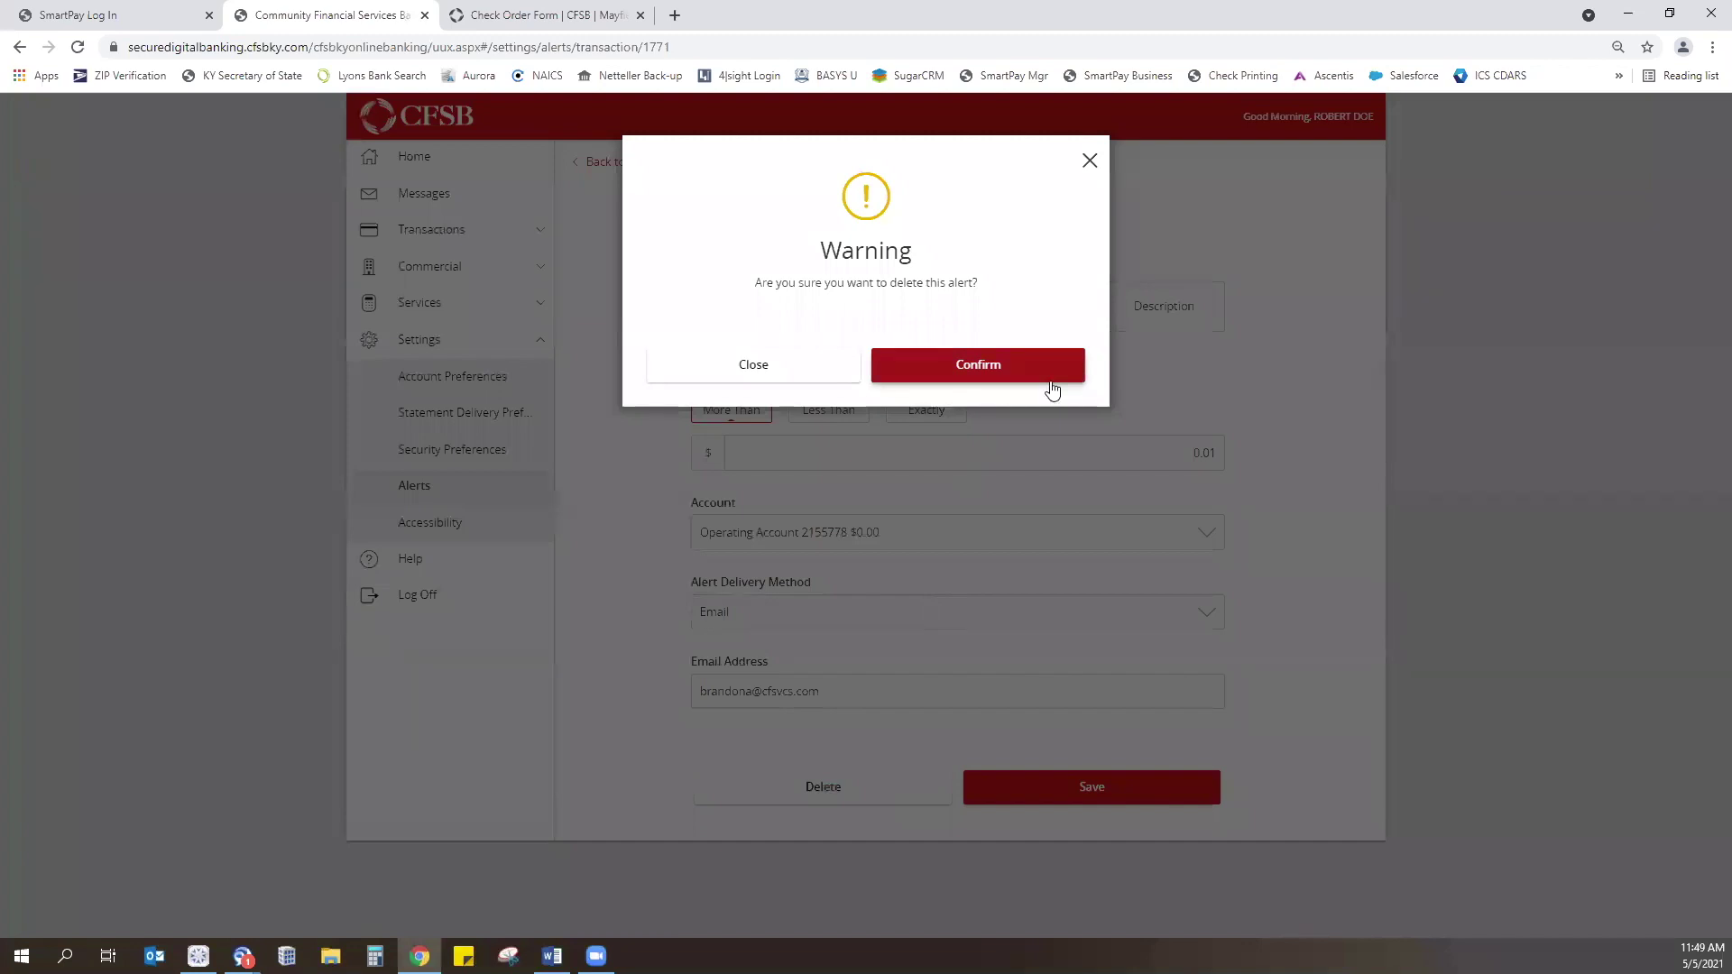
left_click(1017, 370)
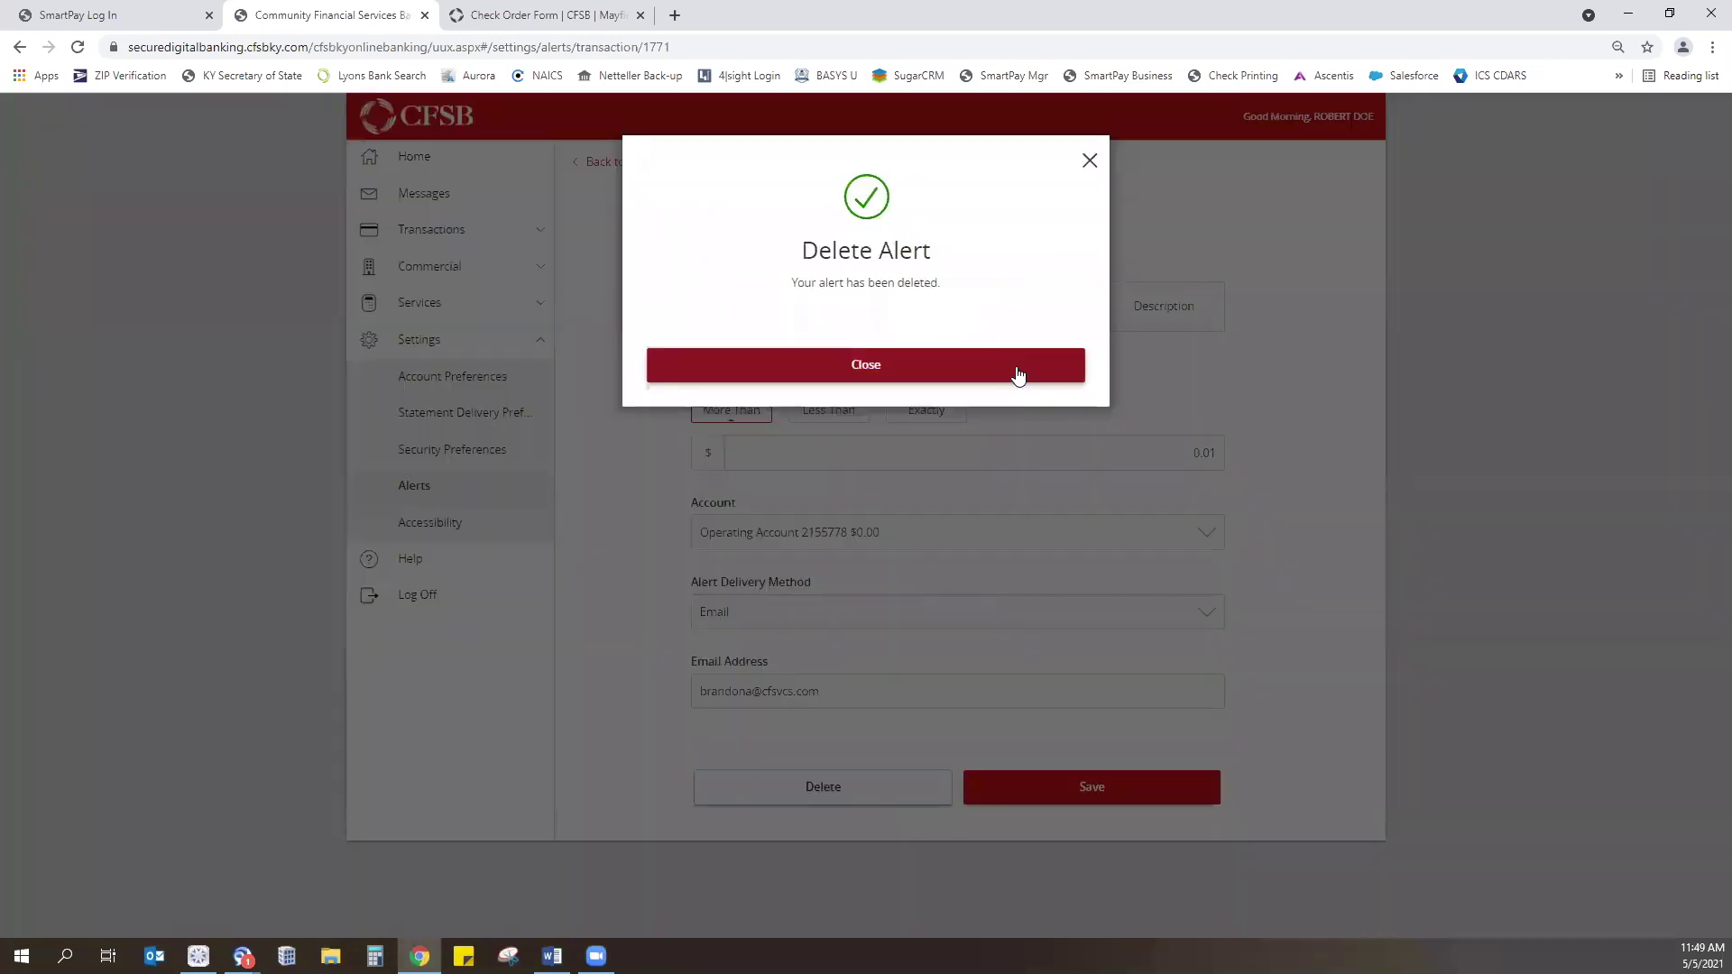
left_click(1017, 372)
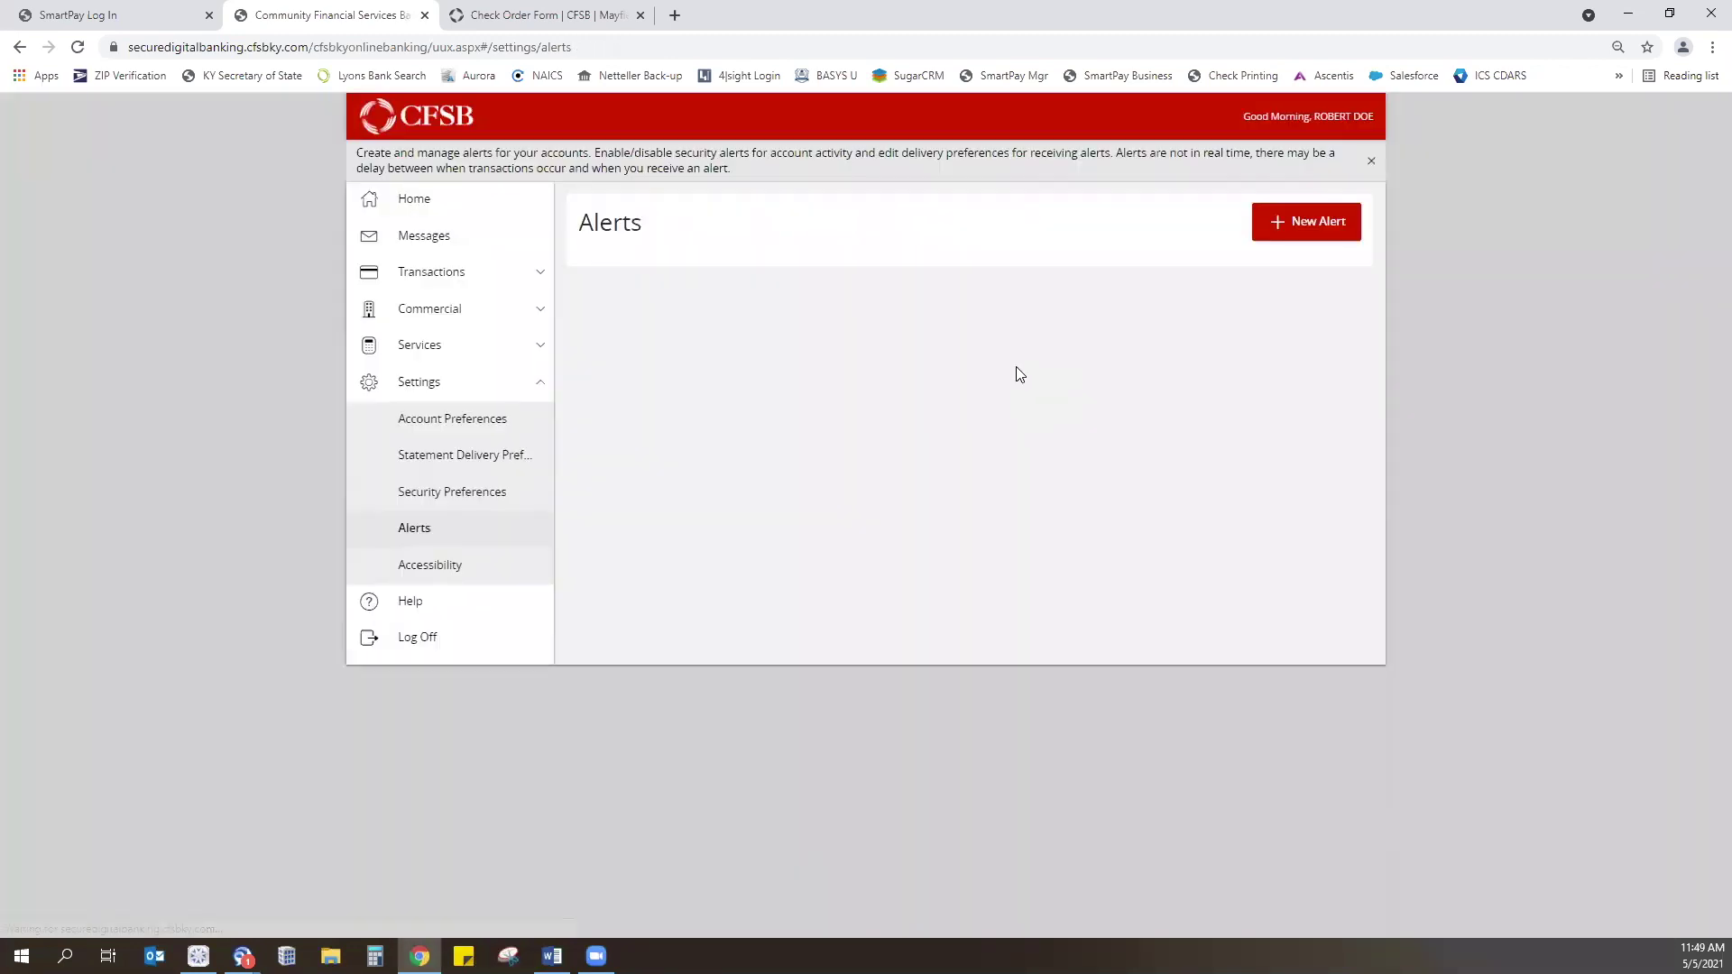
- Start a new history alert triggered by transaction description 'Payroll' on the Payroll Account
left_click(1342, 231)
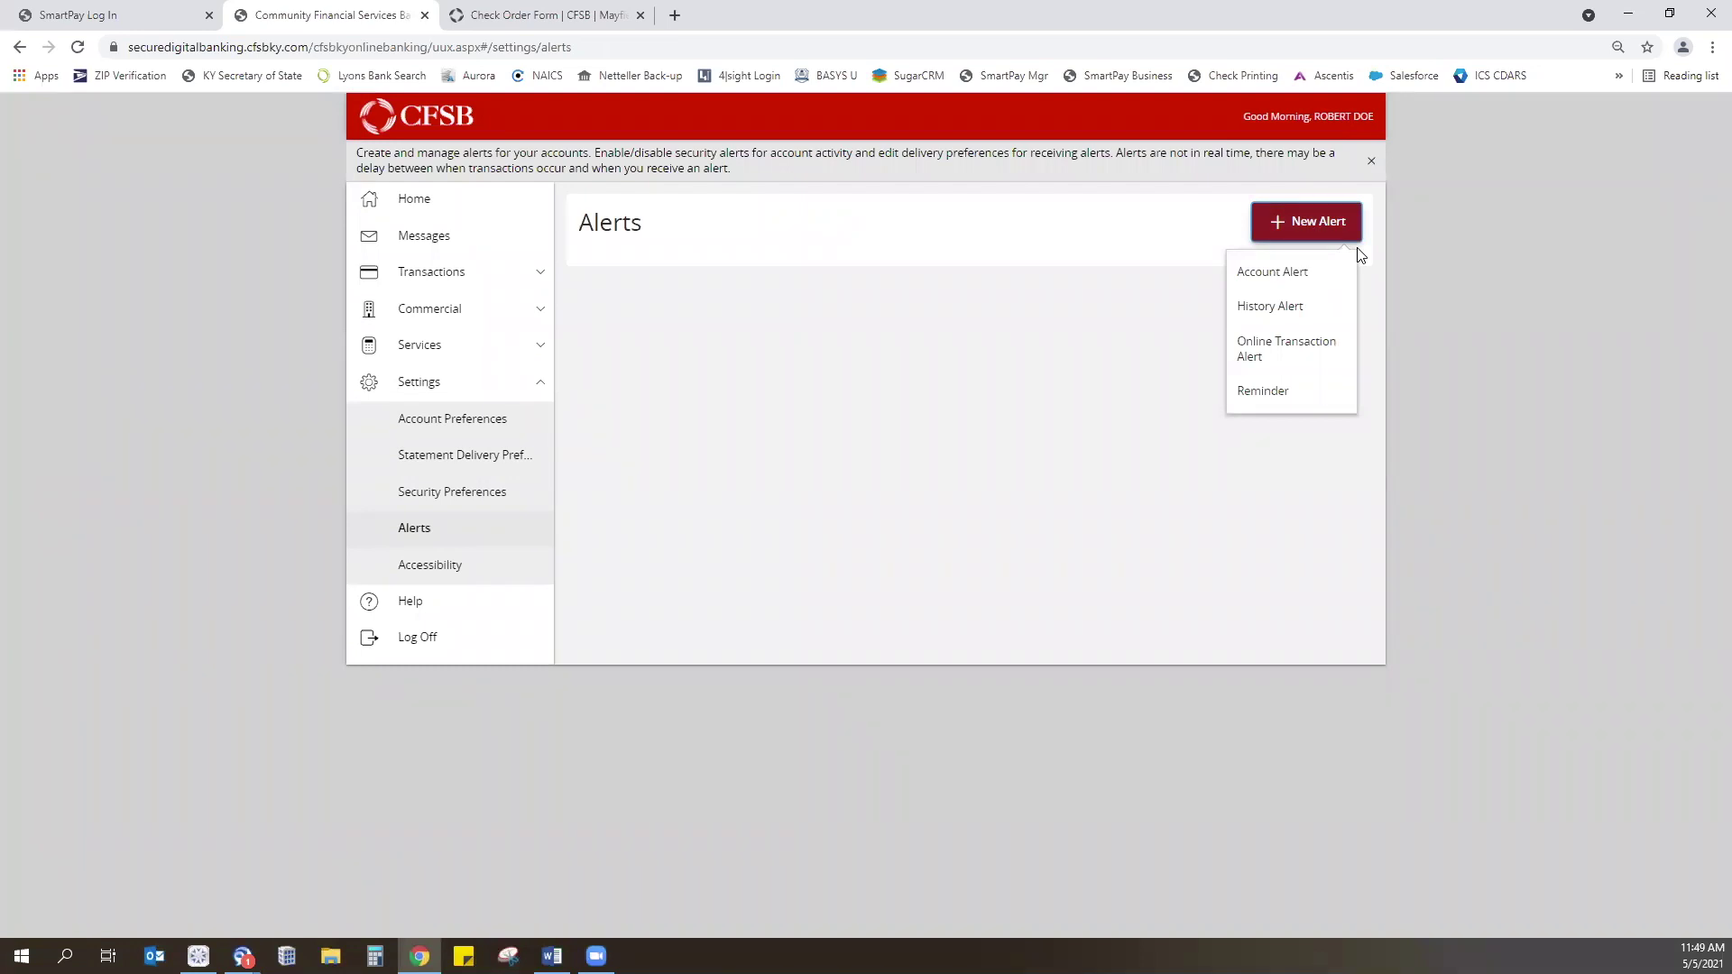
left_click(1326, 309)
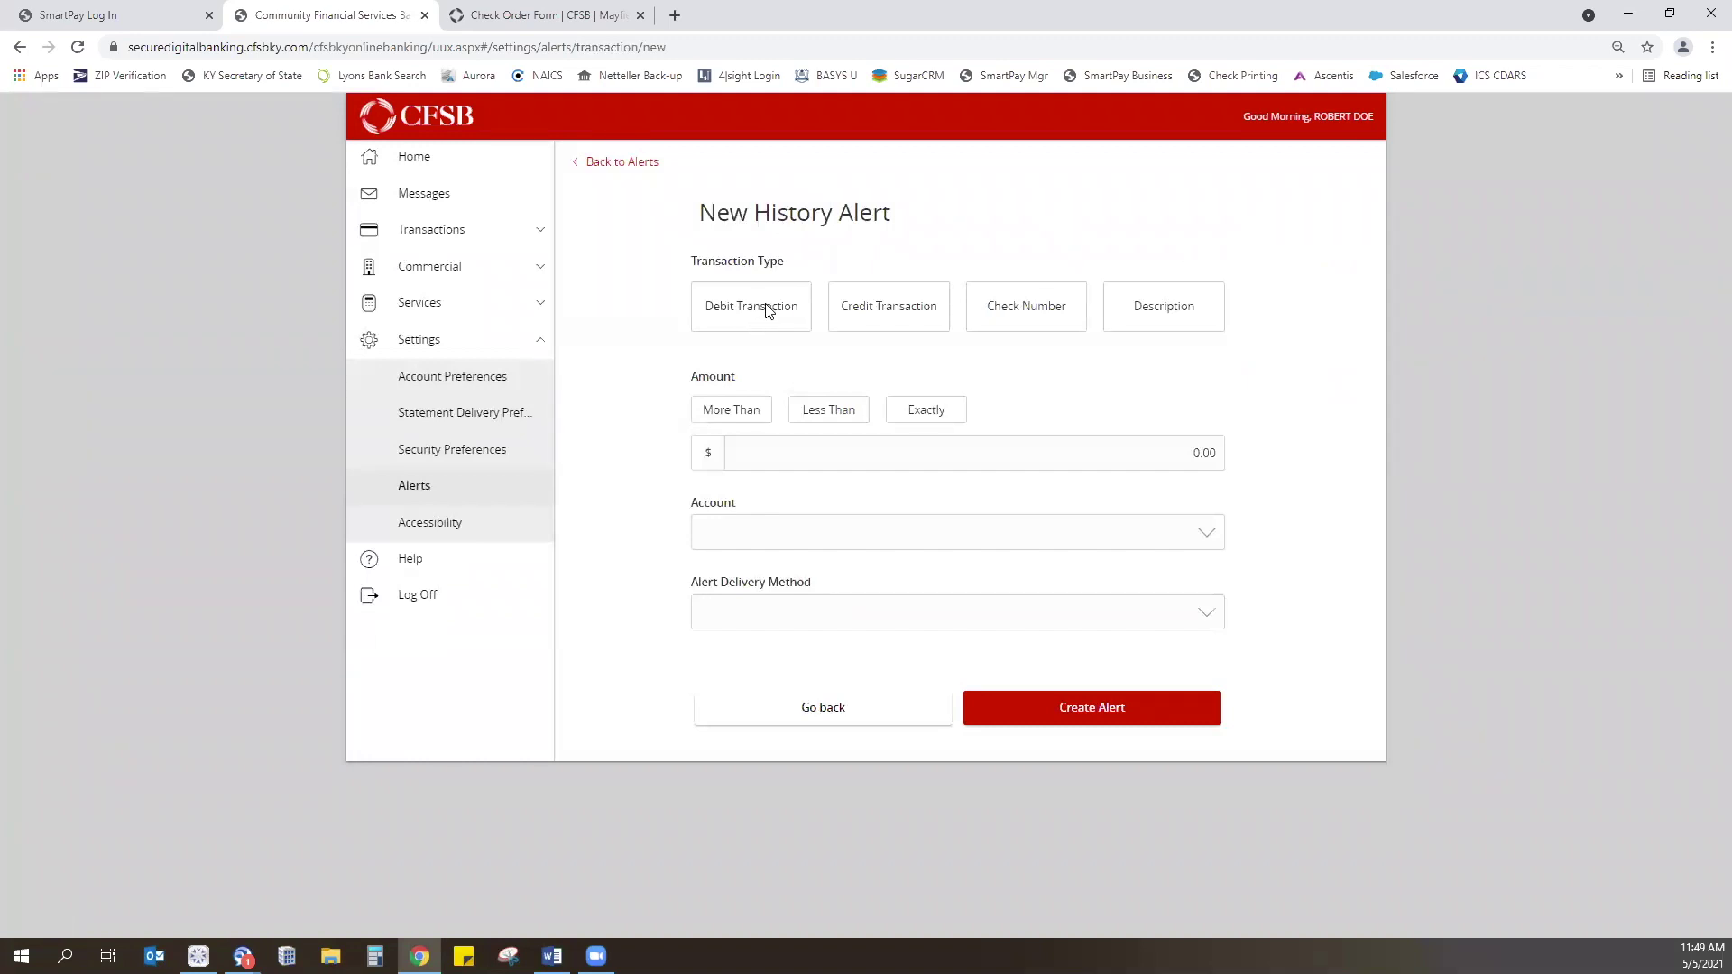
left_click(768, 310)
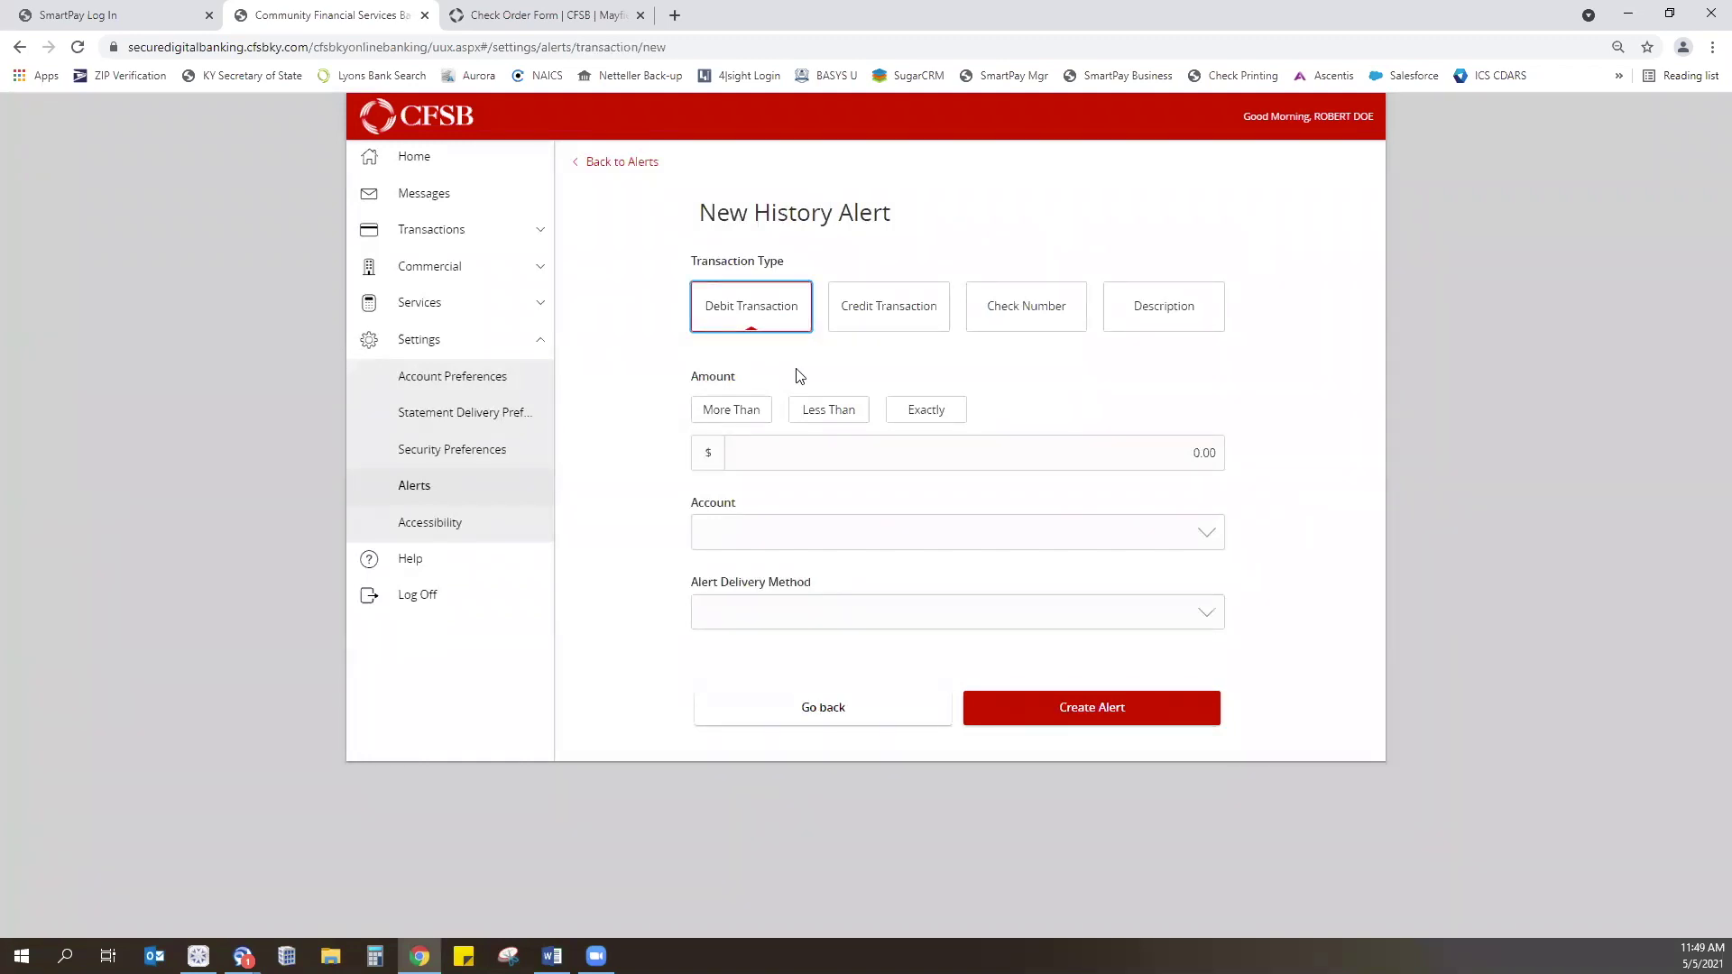
left_click(1181, 303)
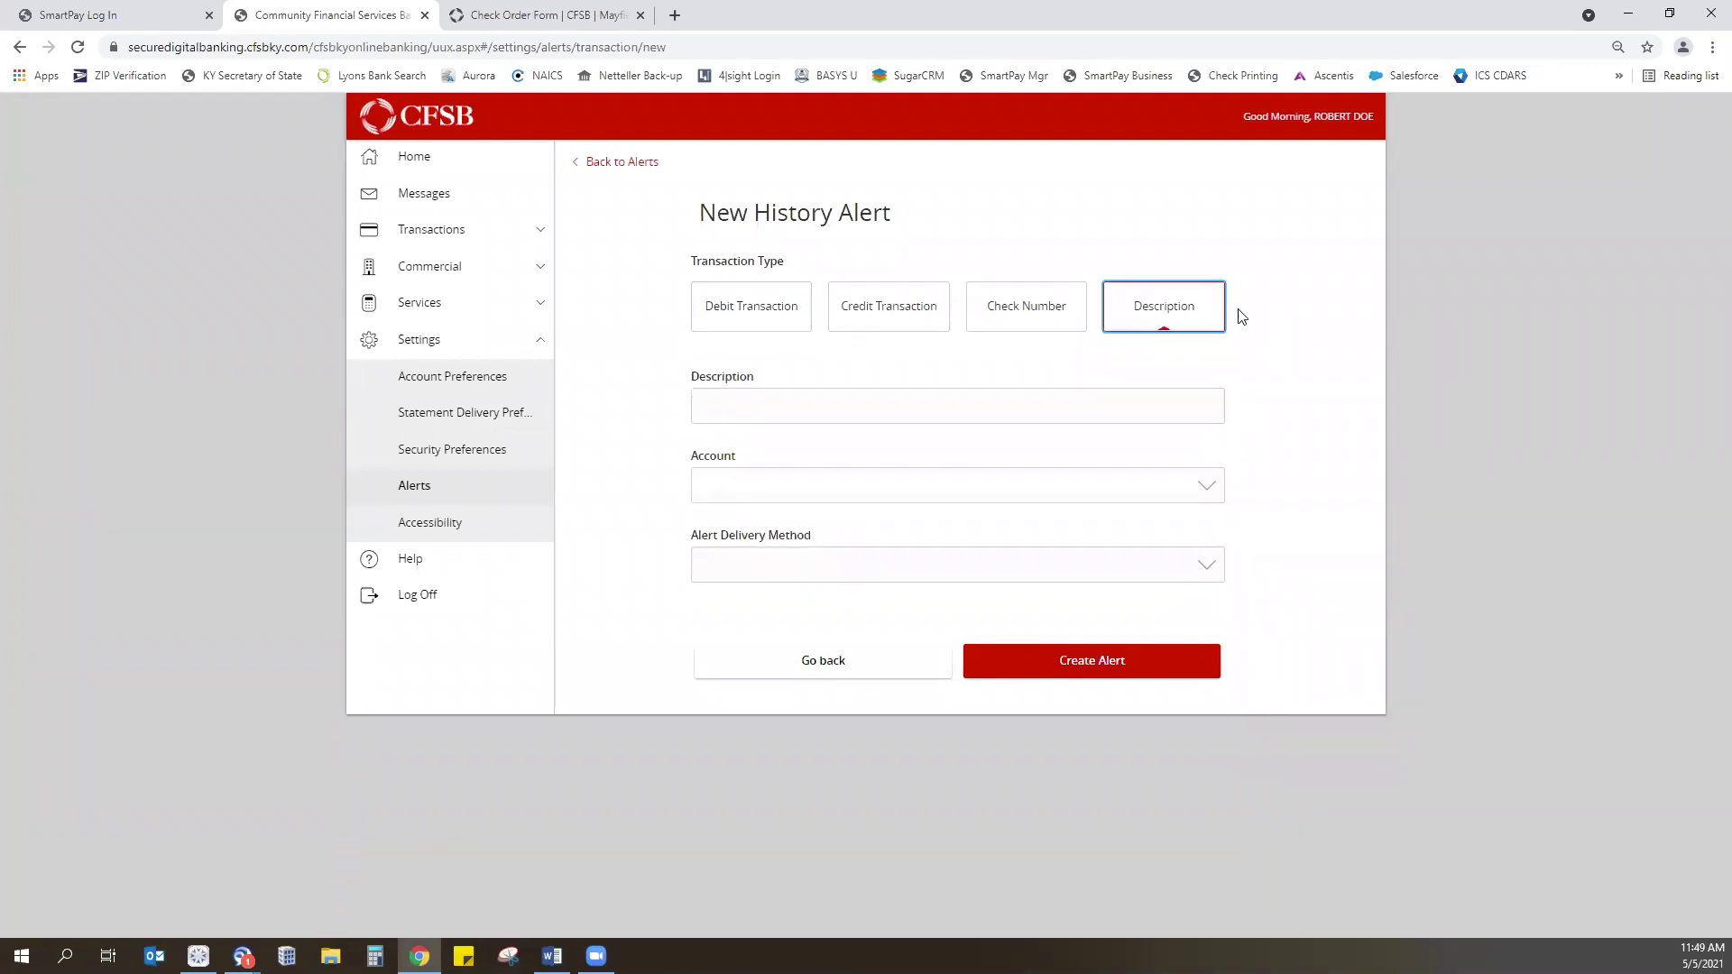
left_click(1106, 417)
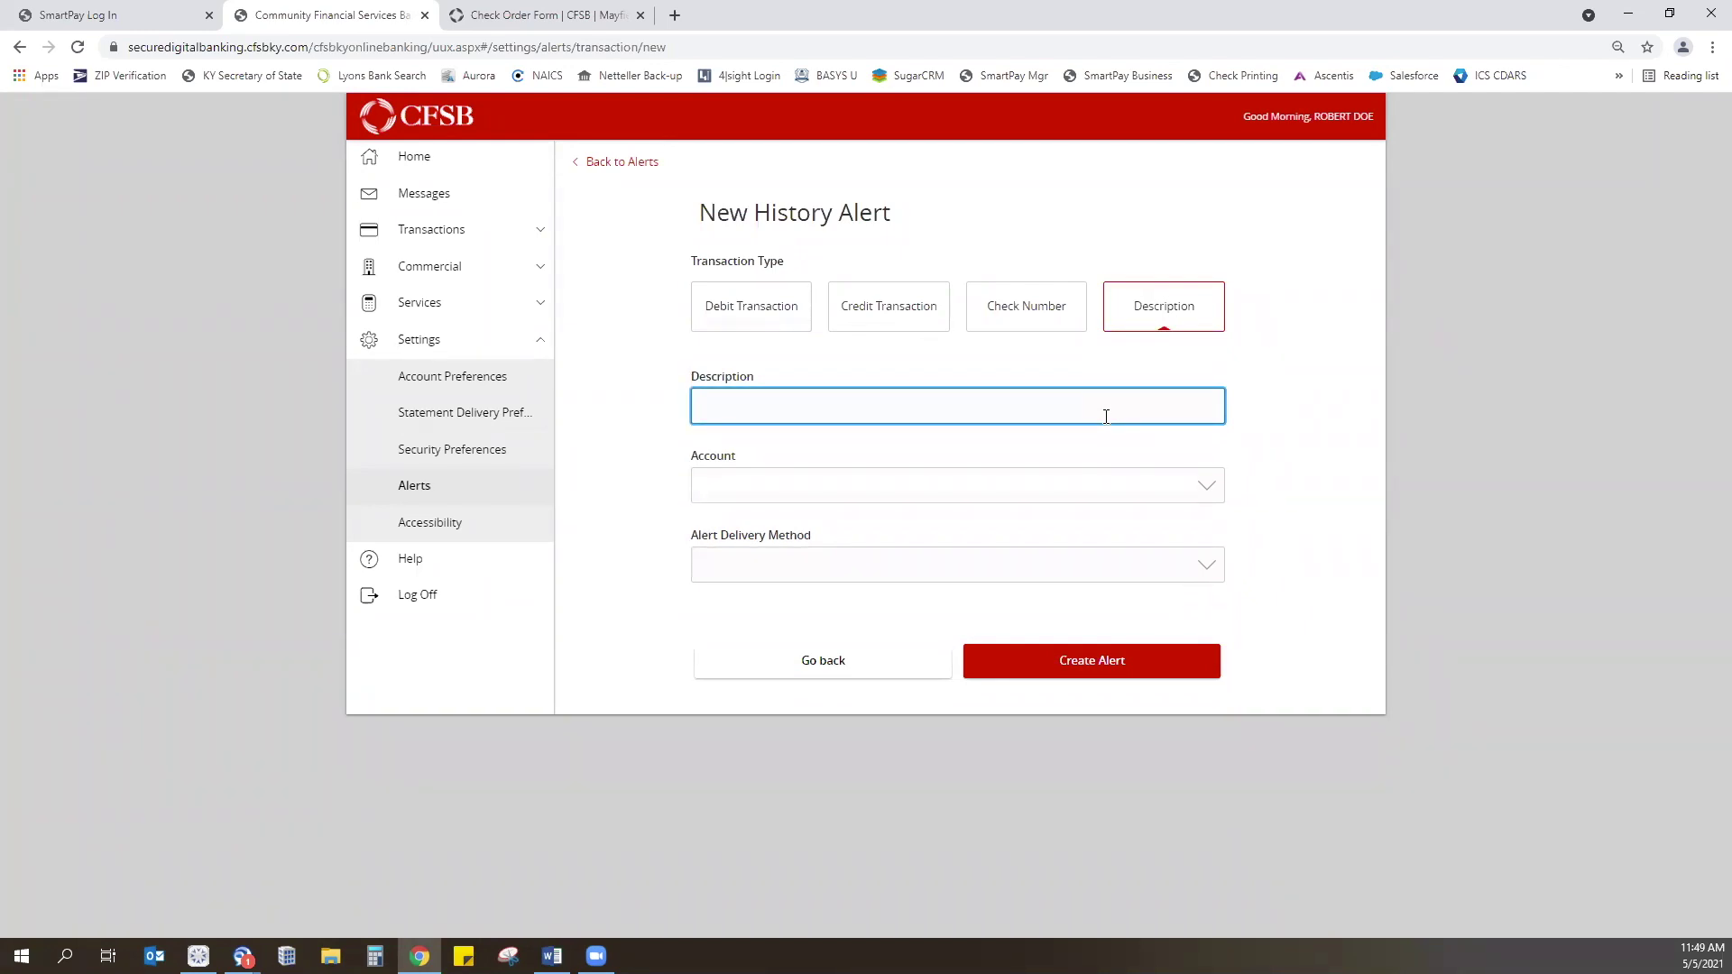
type("Payroll")
left_click(1115, 482)
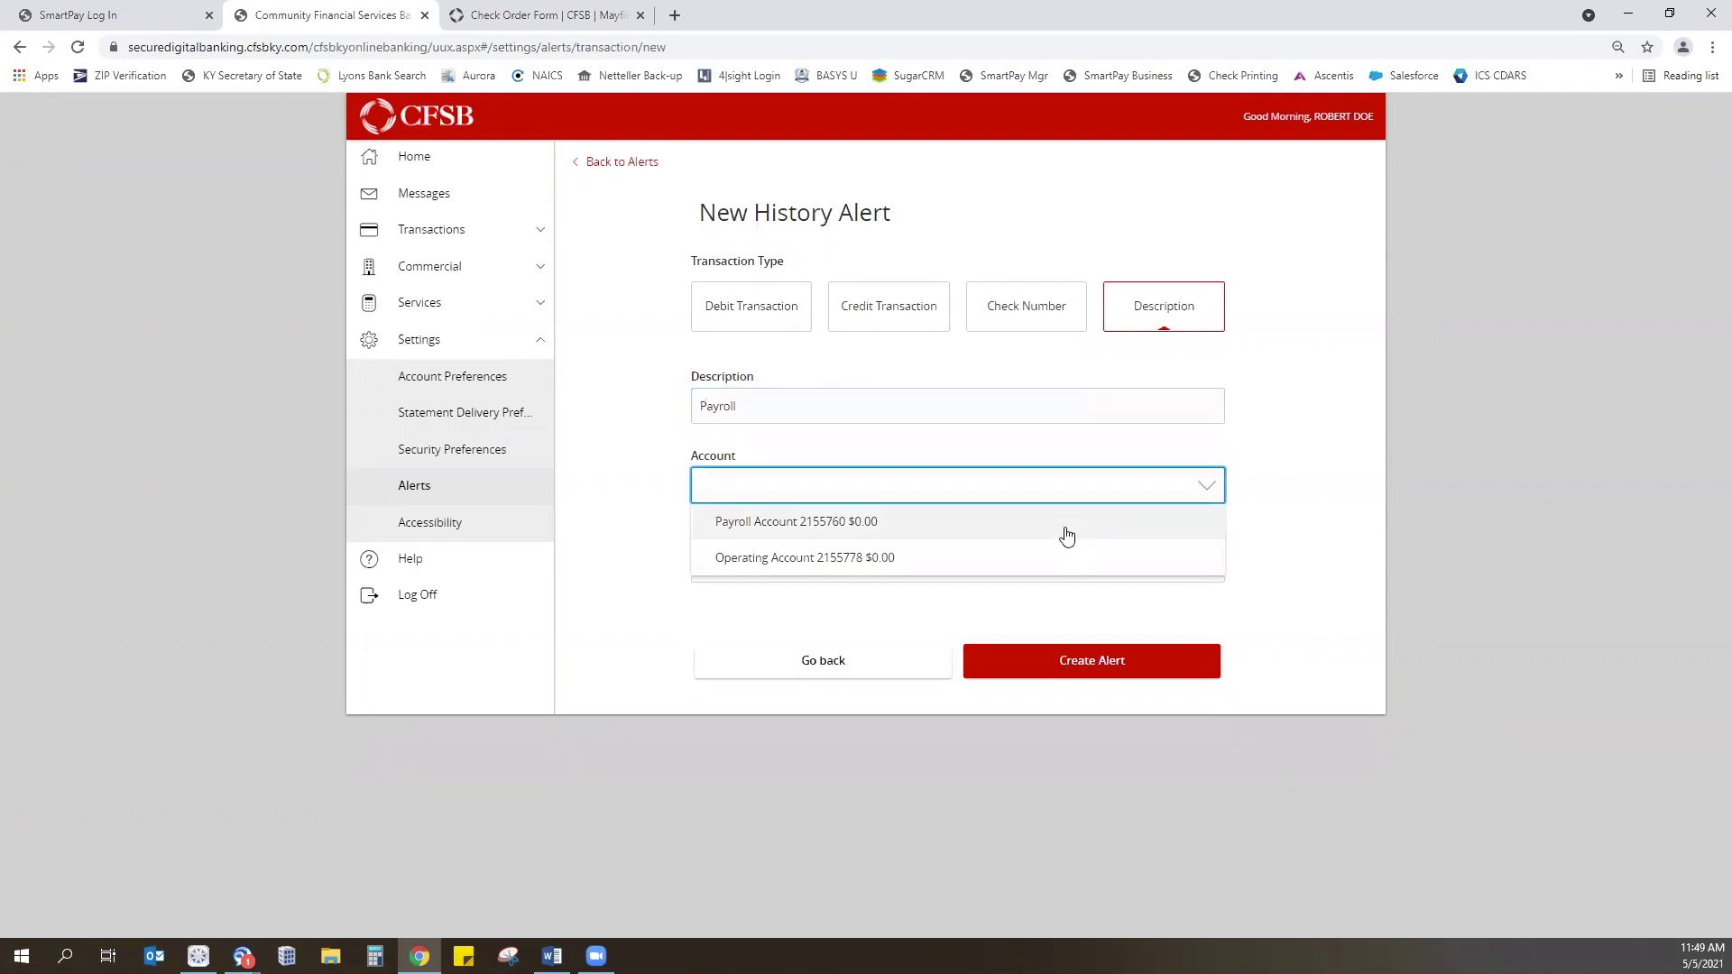
left_click(1067, 535)
- Set the alert to deliver by Email to the business services team address and create it
left_click(1062, 582)
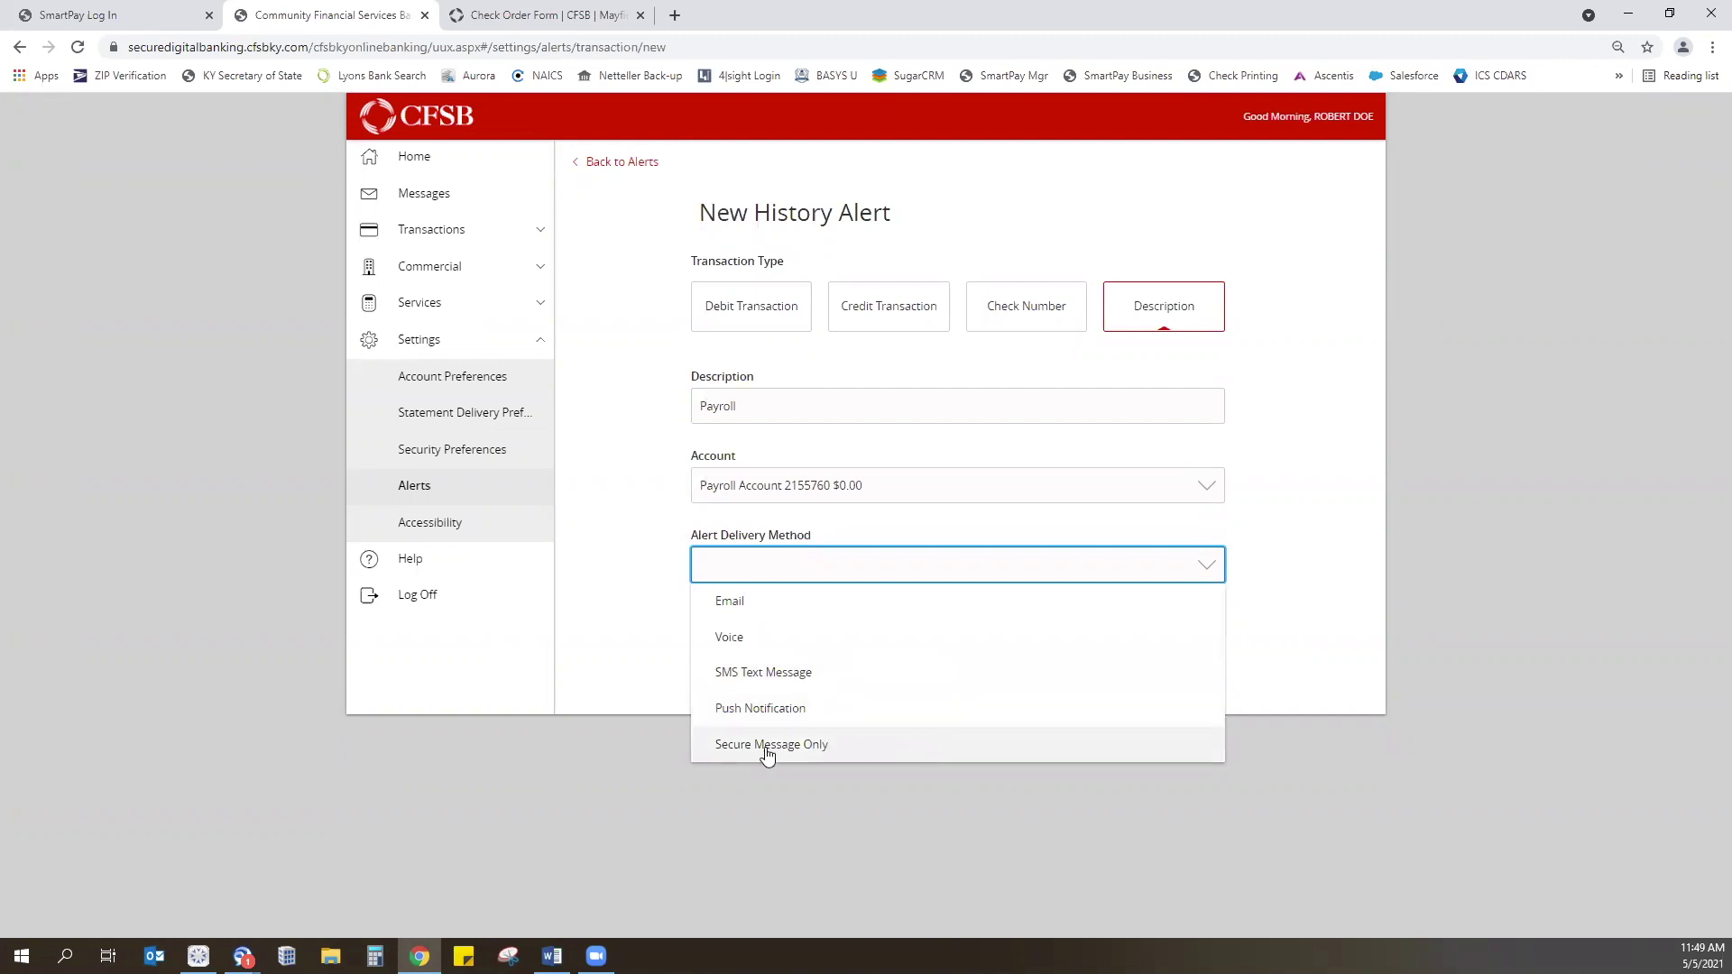
left_click(824, 748)
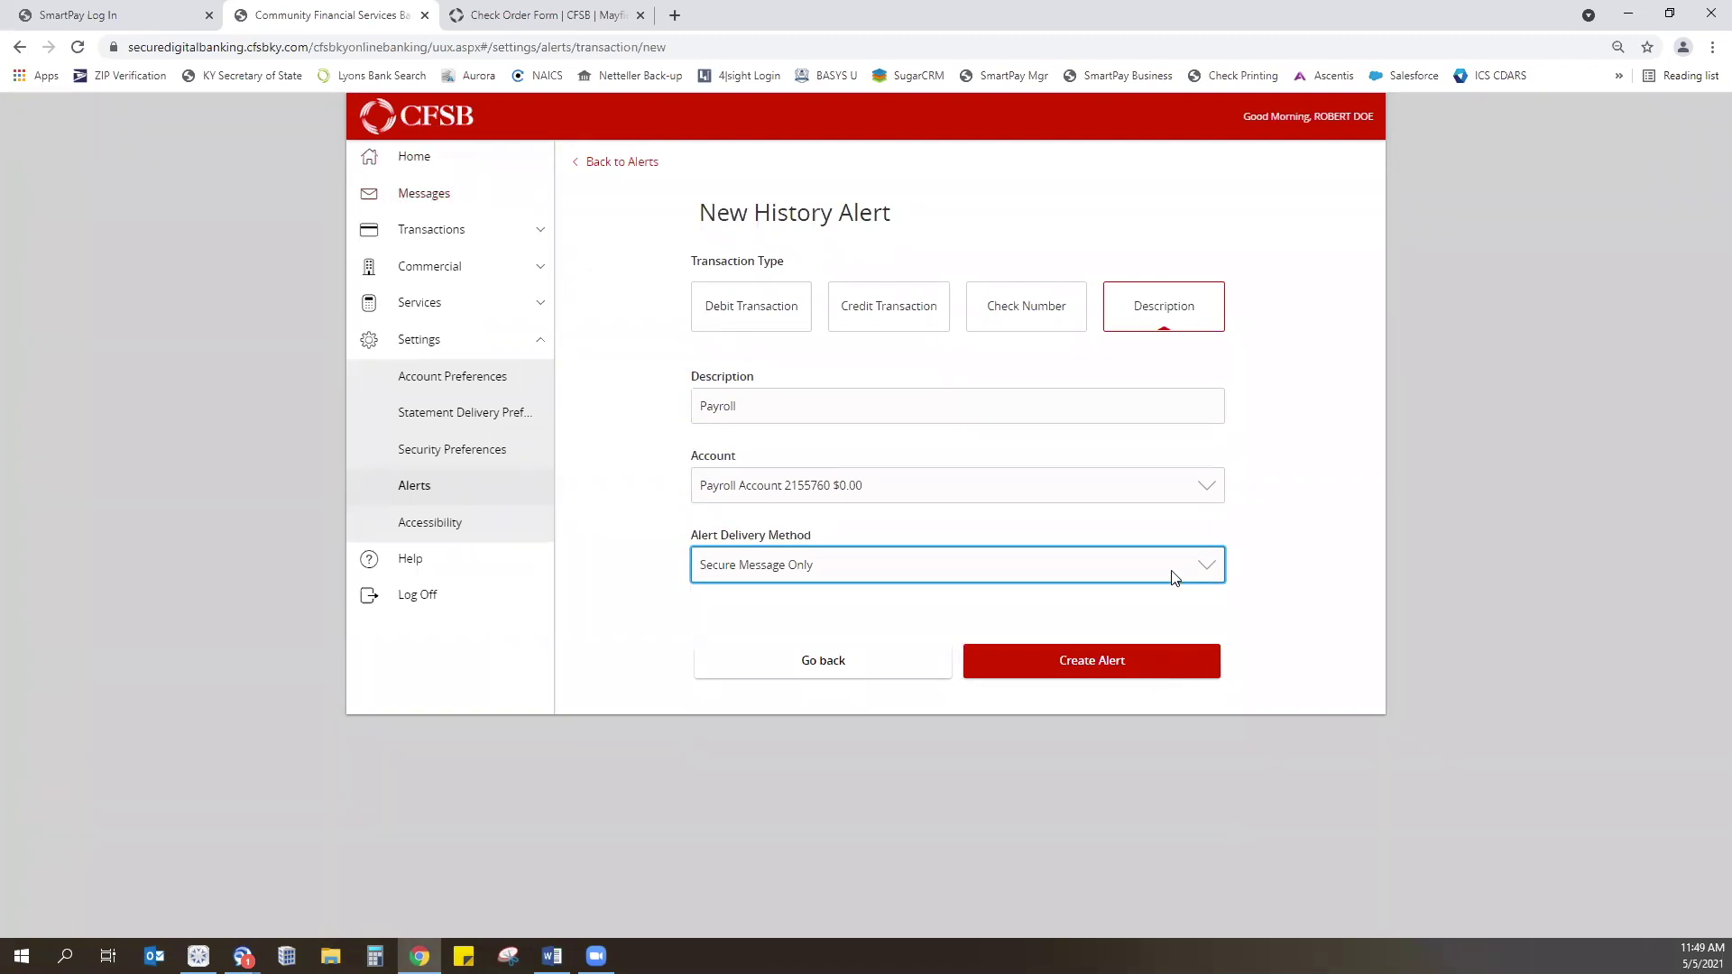
left_click(1121, 574)
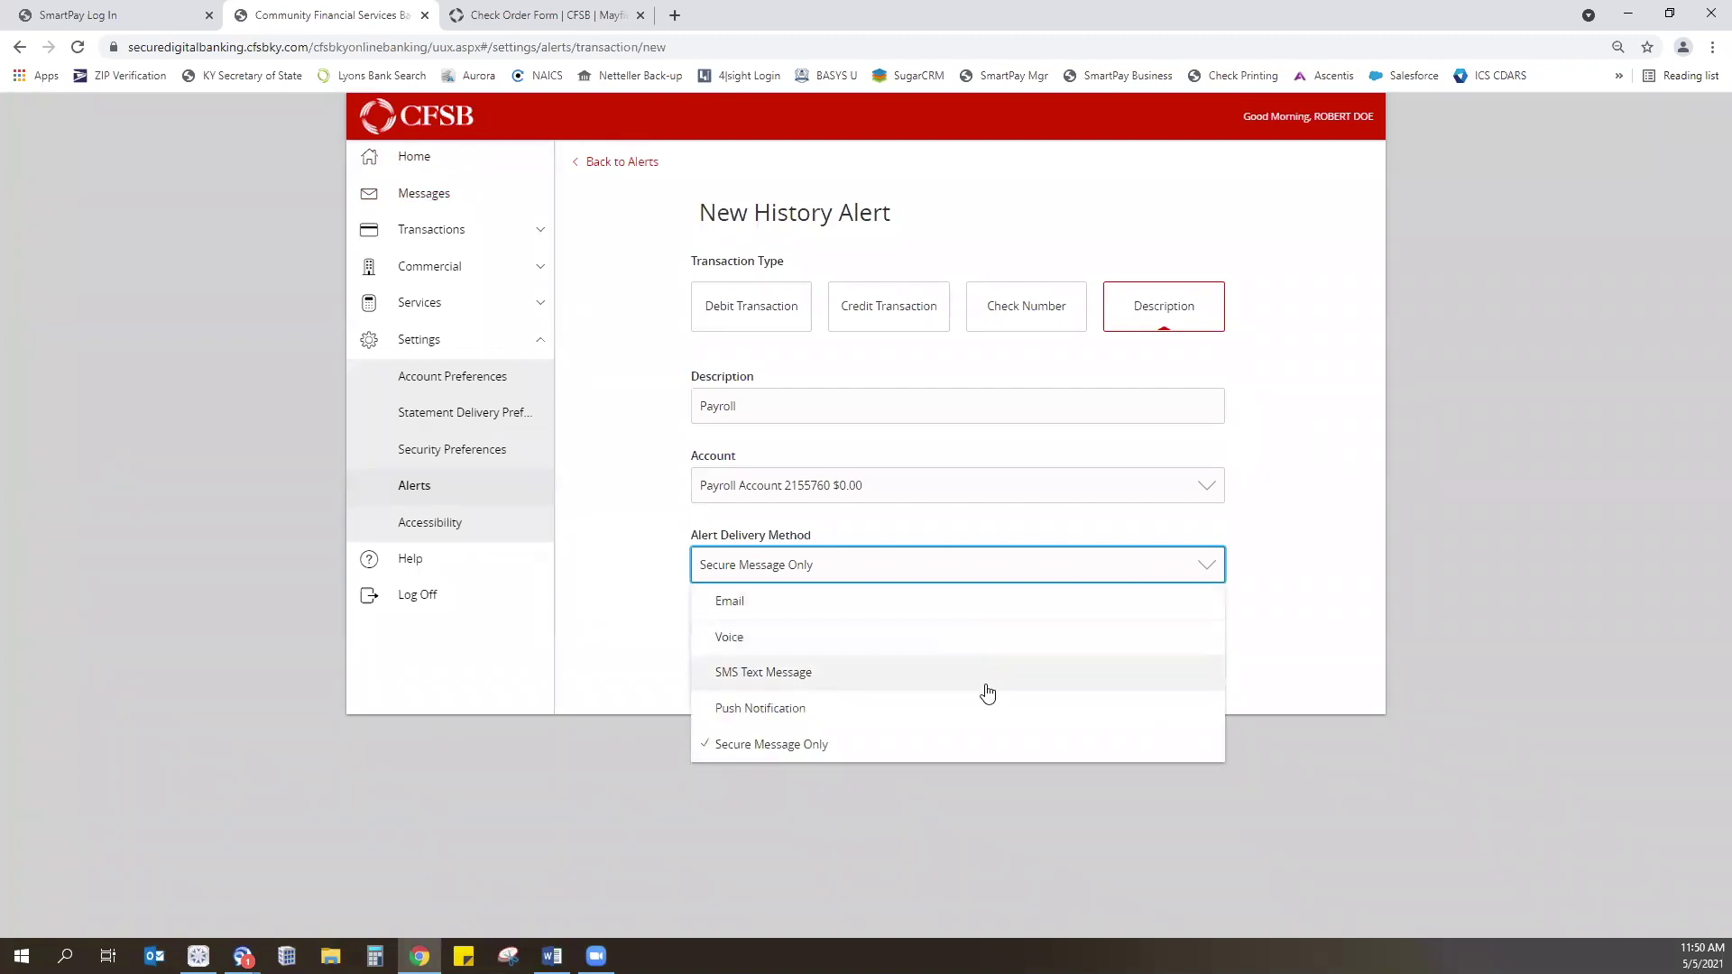
left_click(962, 602)
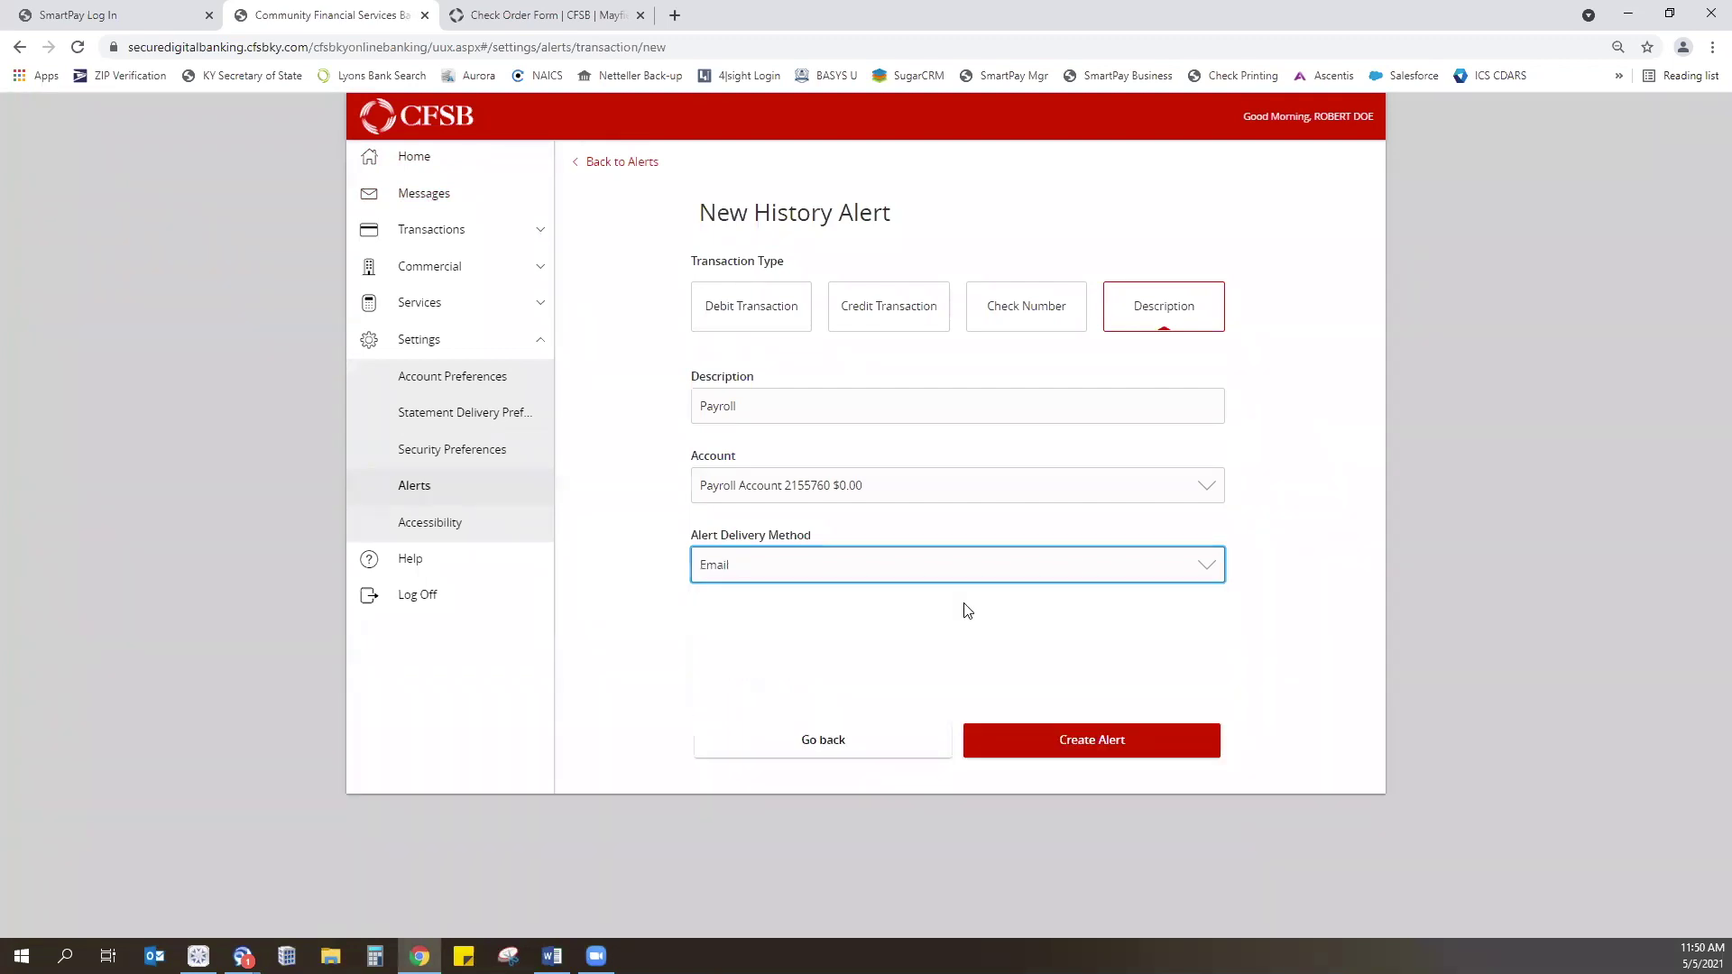
left_click(891, 656)
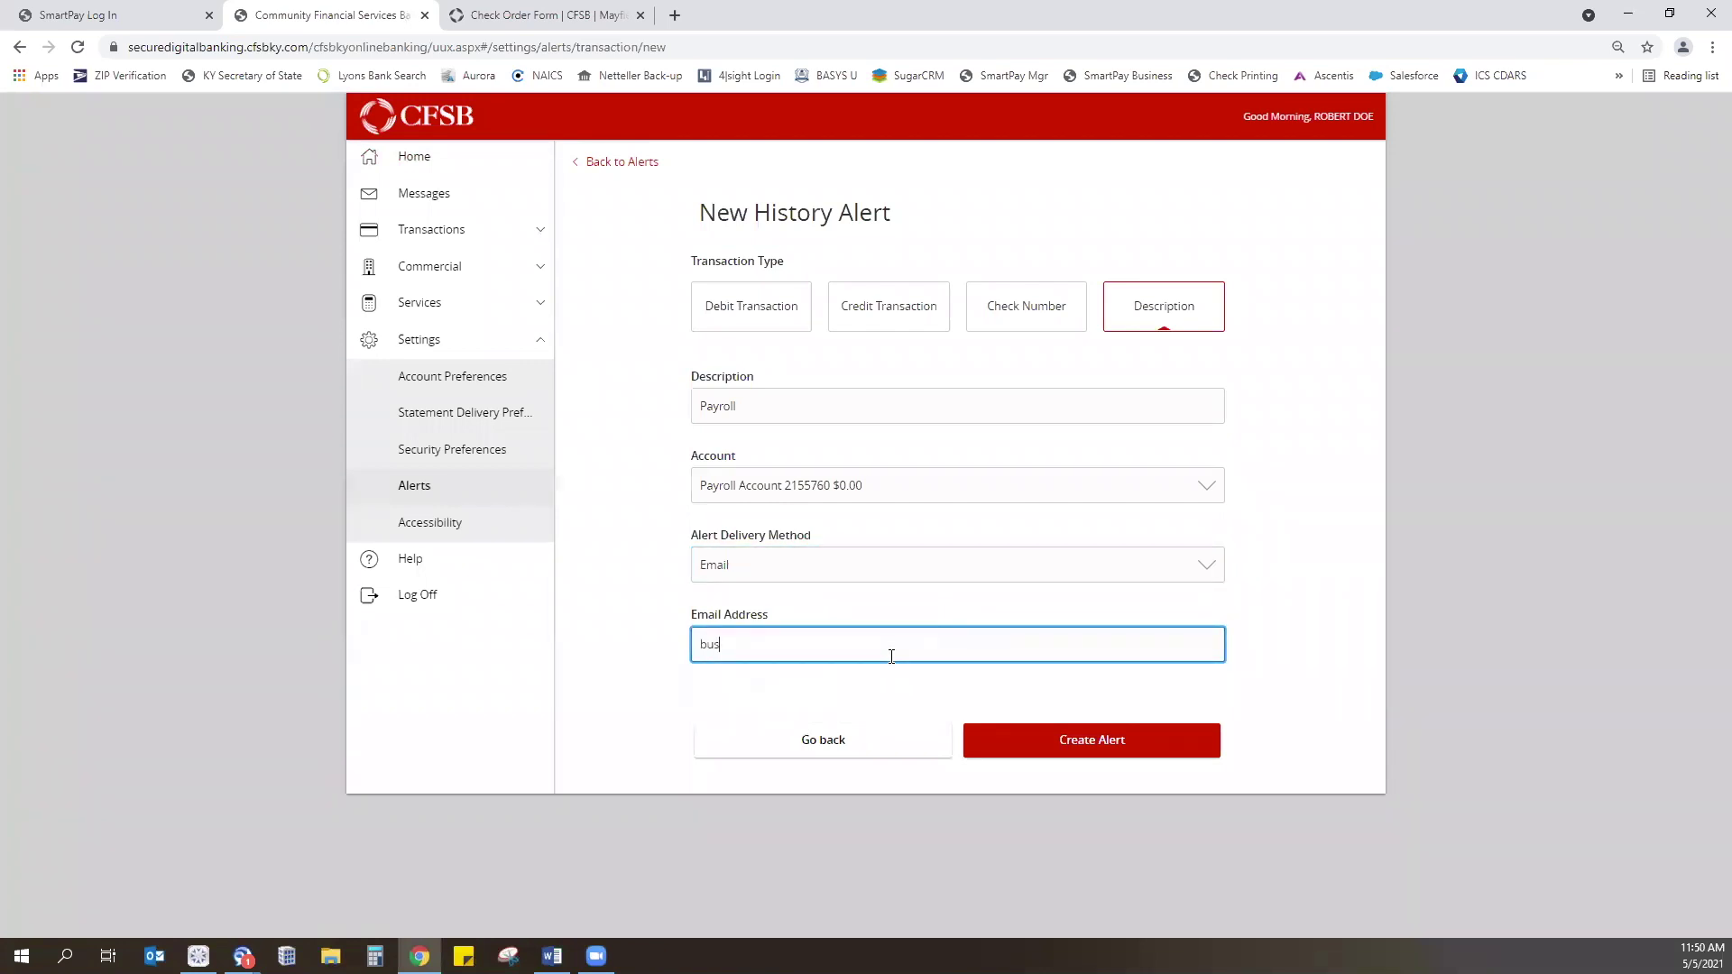
left_click(1076, 739)
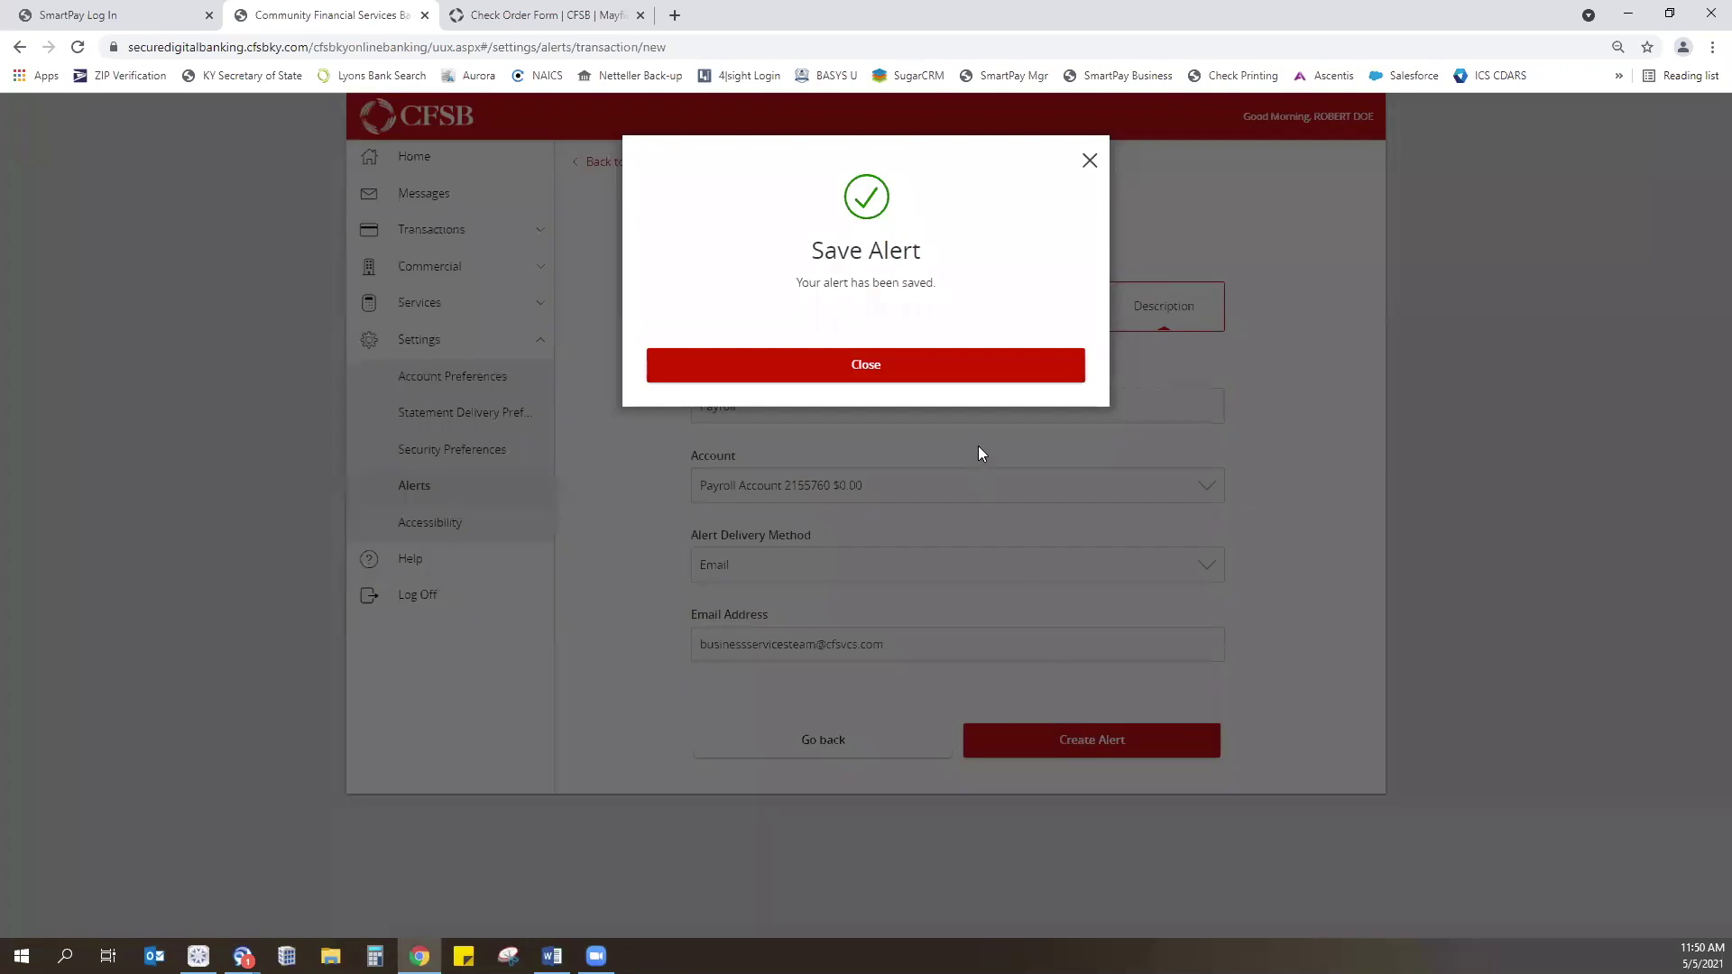
left_click(864, 365)
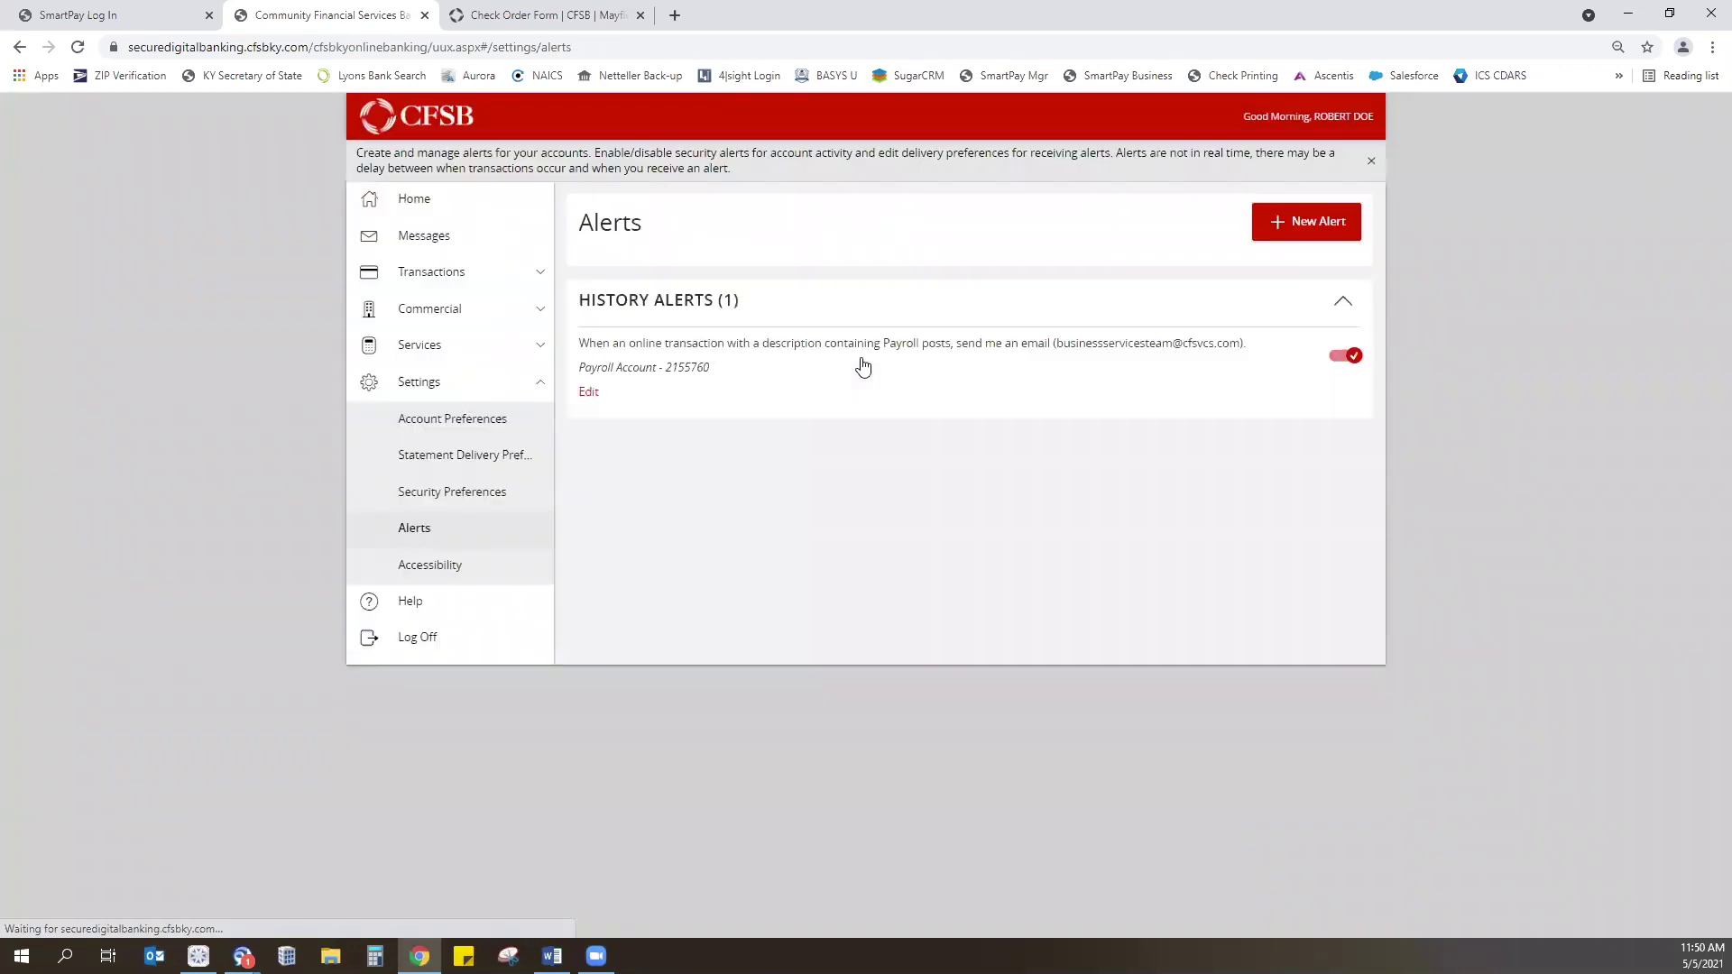
- View the Accessibility settings, then open the online help site in a new tab
left_click(411, 563)
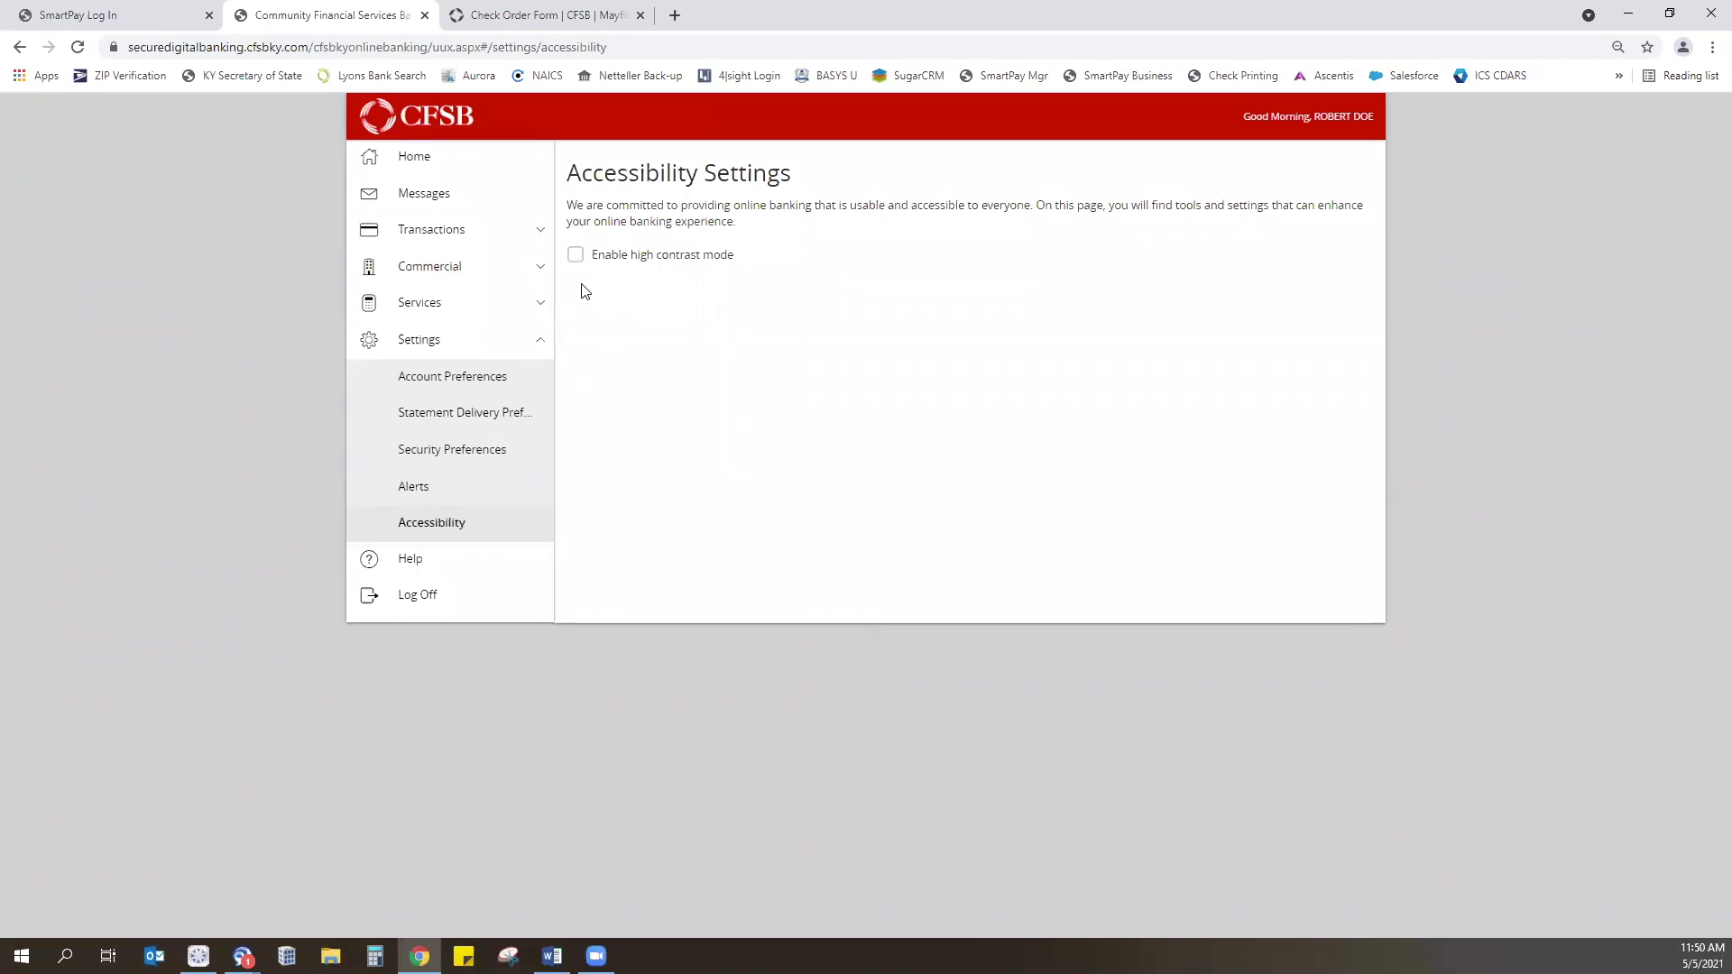
left_click(466, 560)
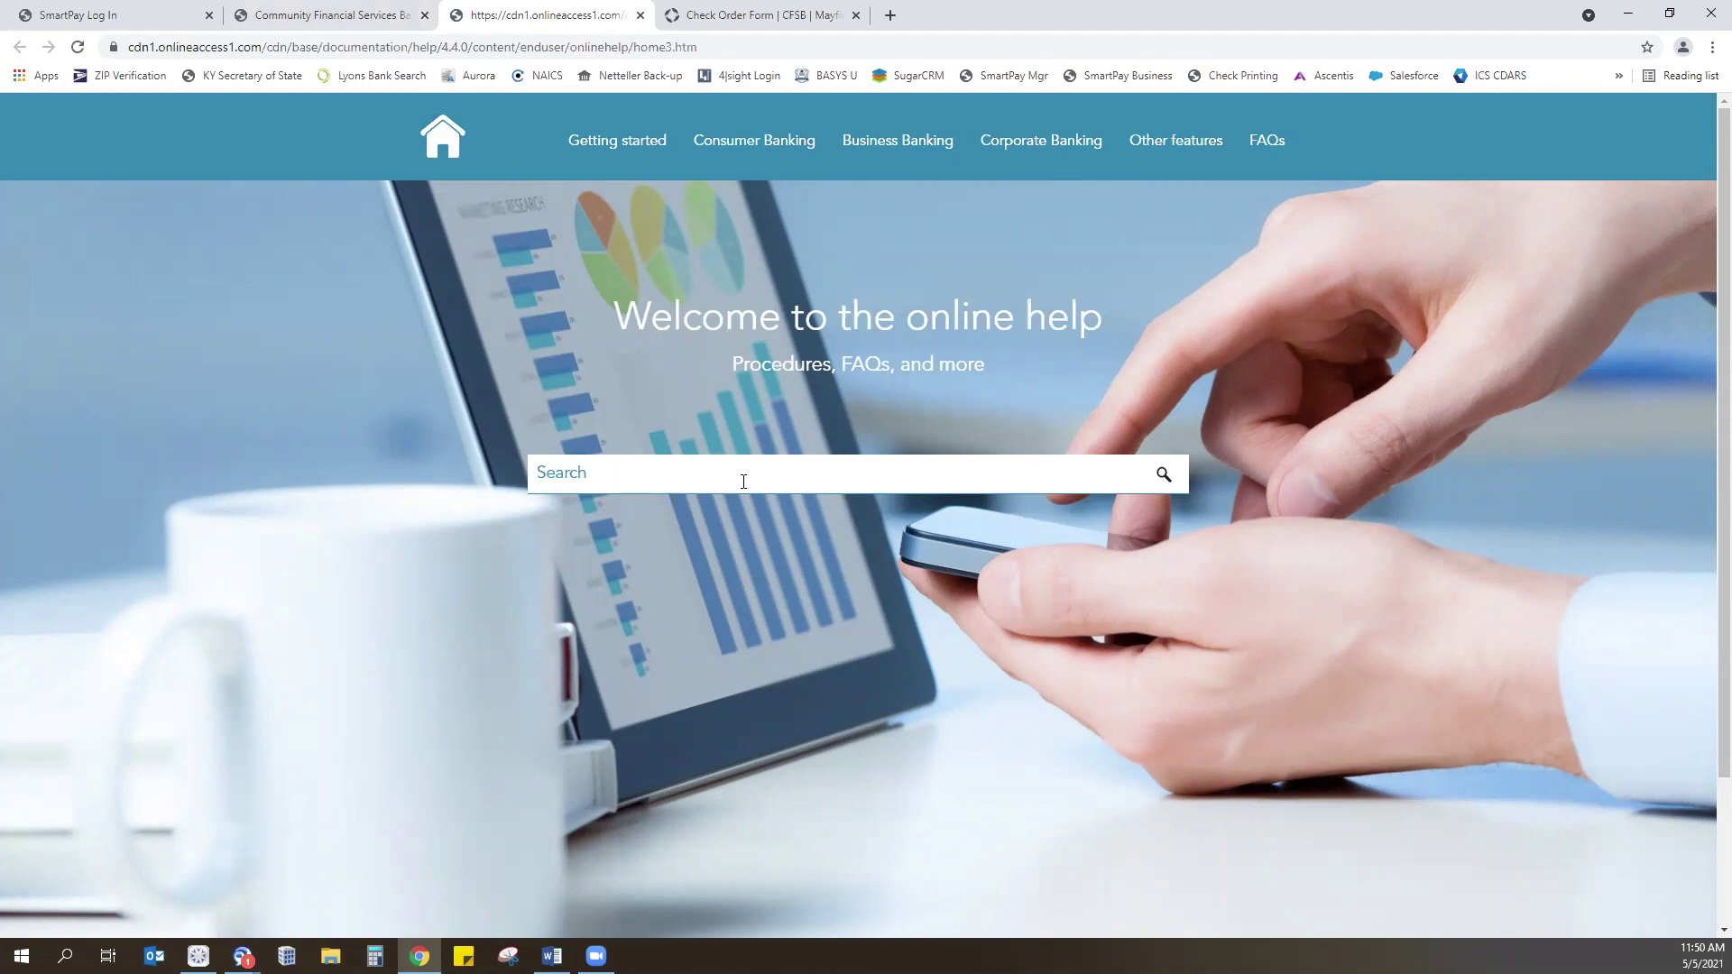
- Leave the help site and go back to the banking Home page listing Payroll and Operating accounts
left_click(724, 470)
left_click(390, 11)
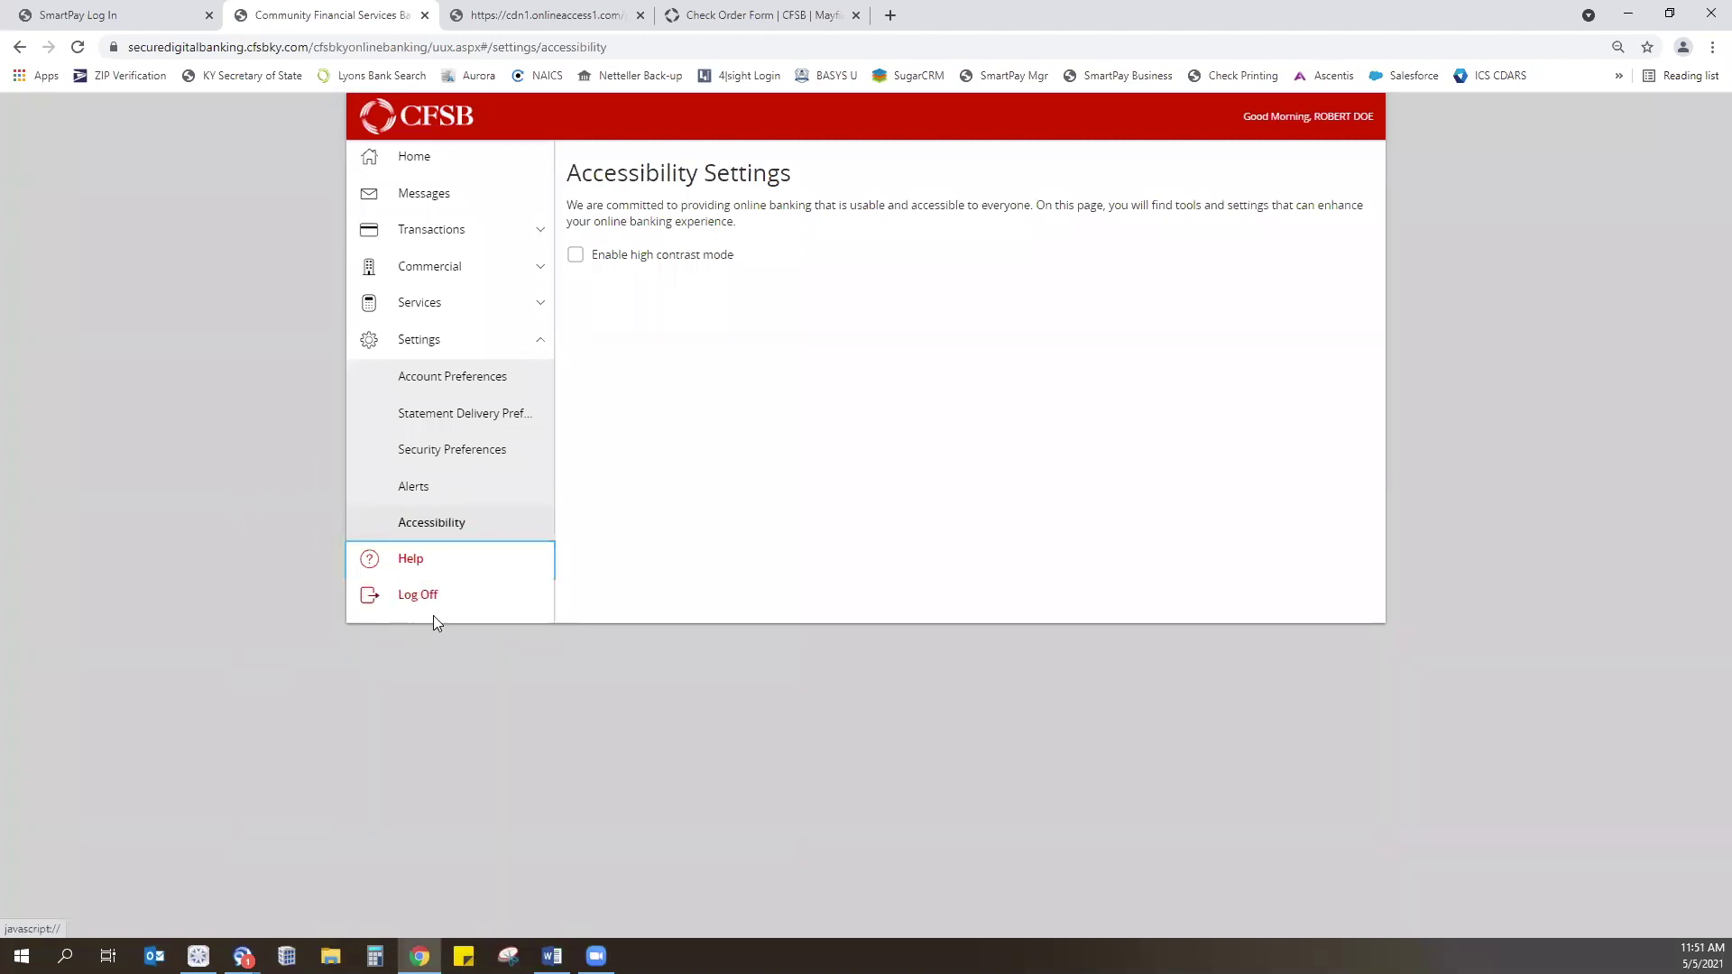
left_click(413, 157)
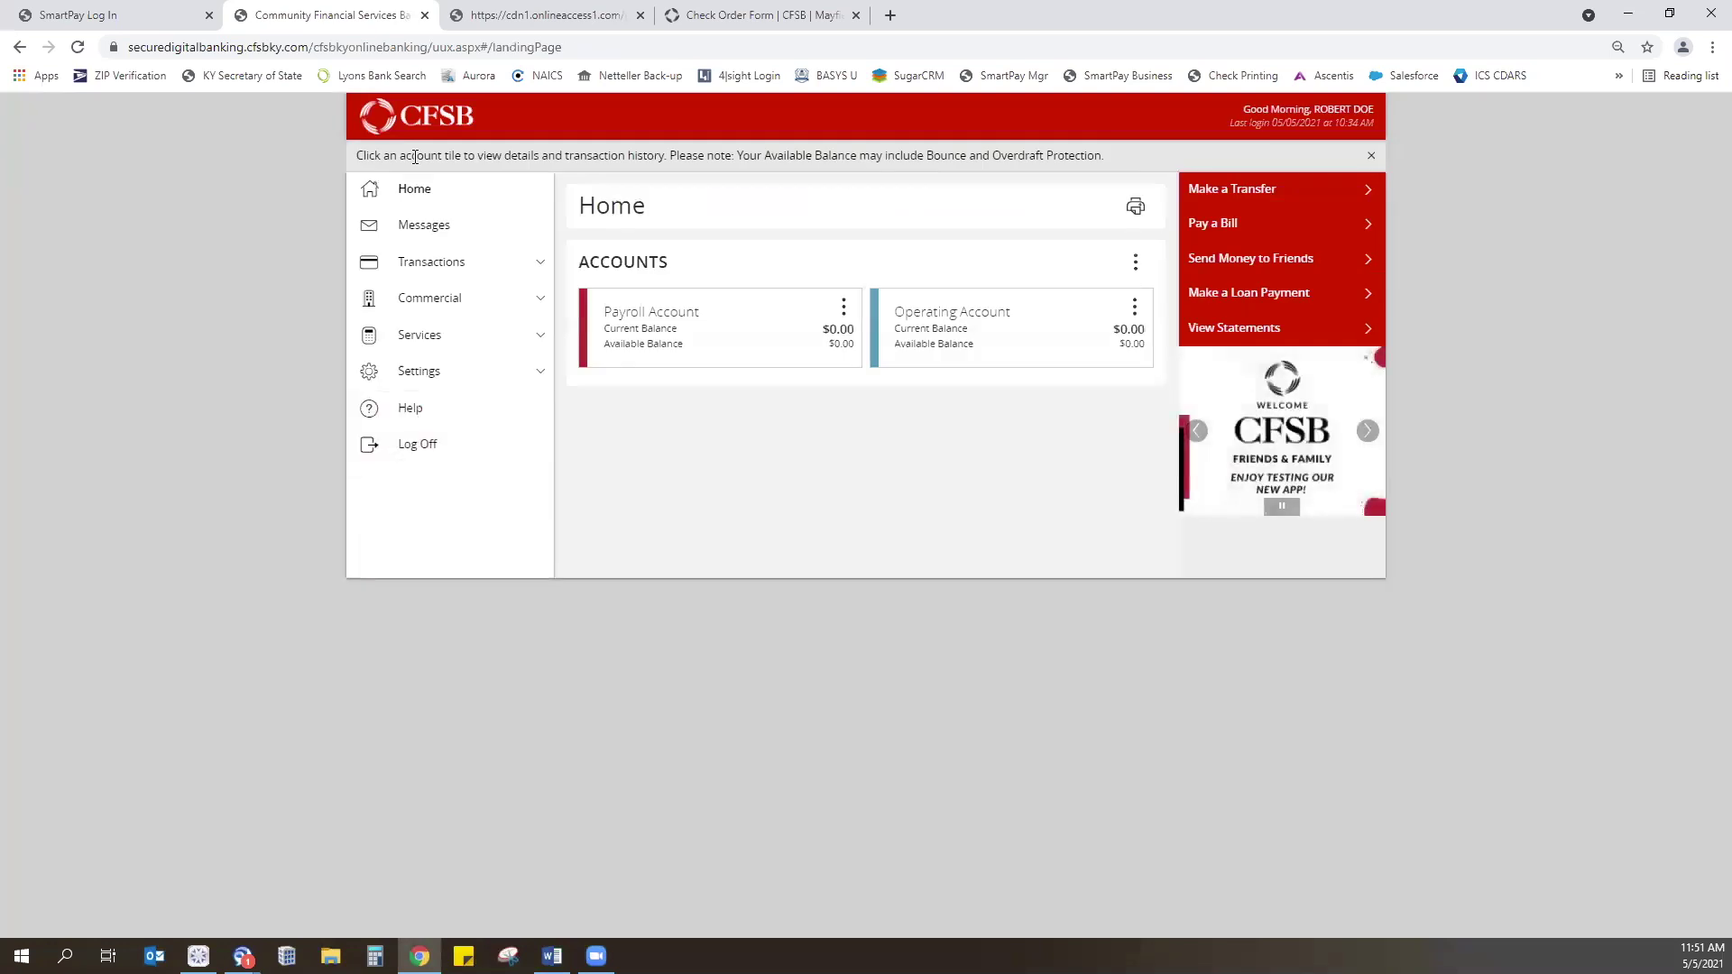